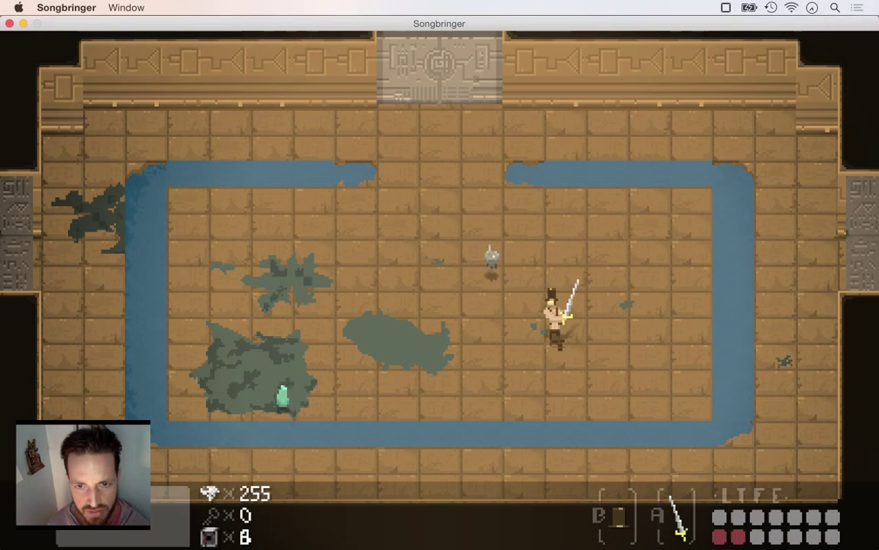
Throw the top hat west across the room toward the green slime while walking the character westward.
key(Left)
key(b)
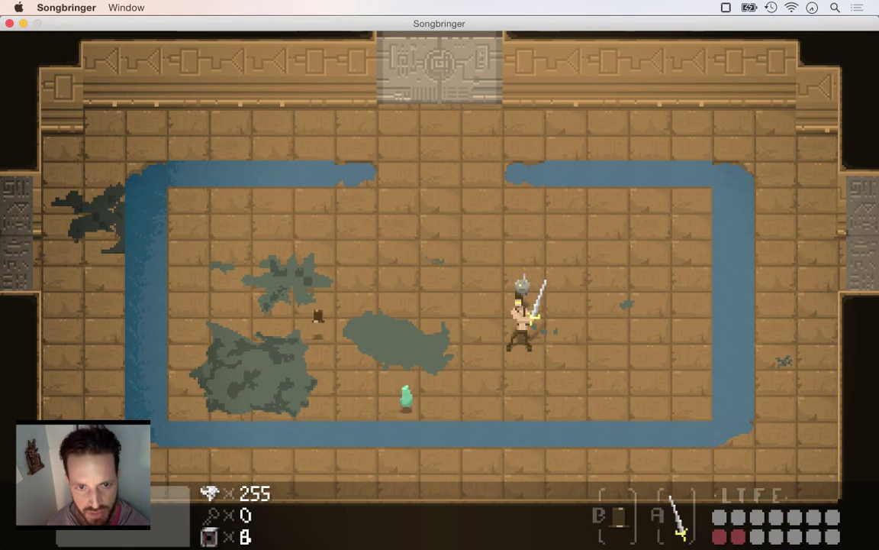
key(Left)
key(b)
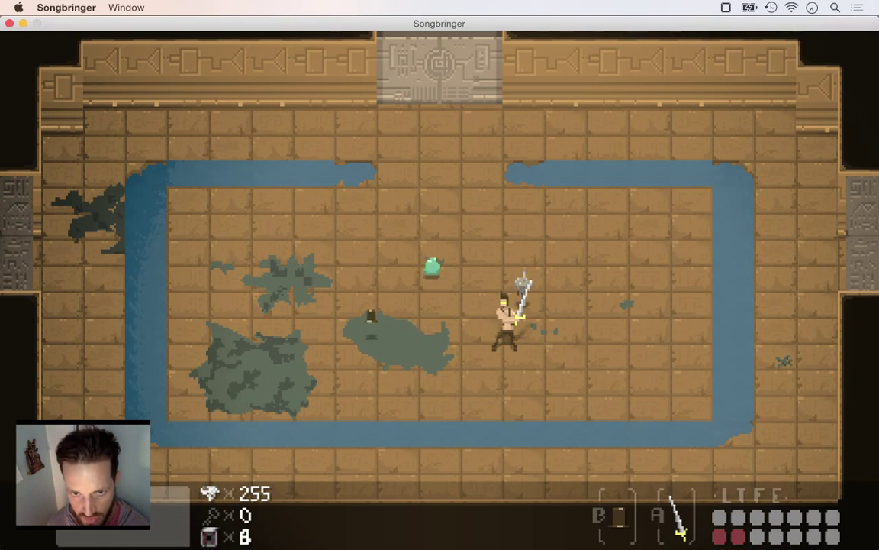
key(Left)
key(Down)
key(Right)
key(Up)
key(Right)
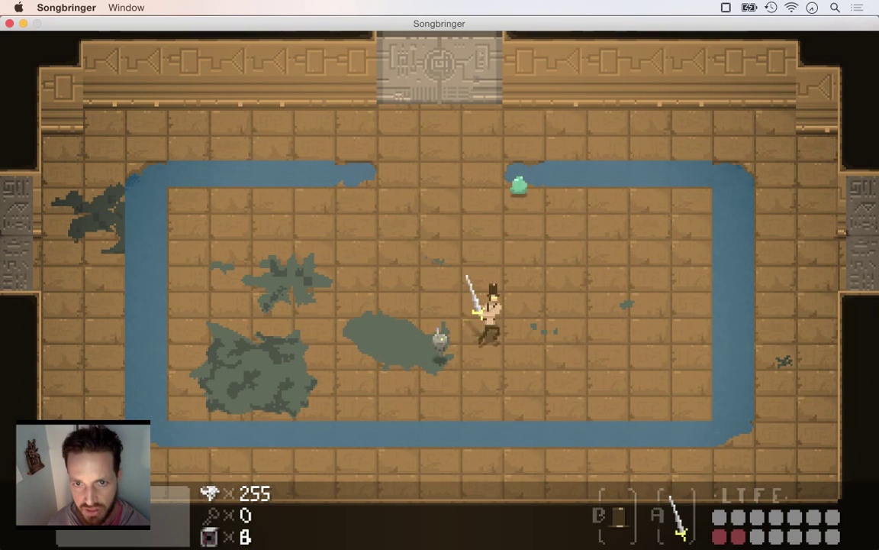
Run to the room's east side, throw the top hat toward the north wall, and return to the middle.
key(b)
key(Right)
key(Up)
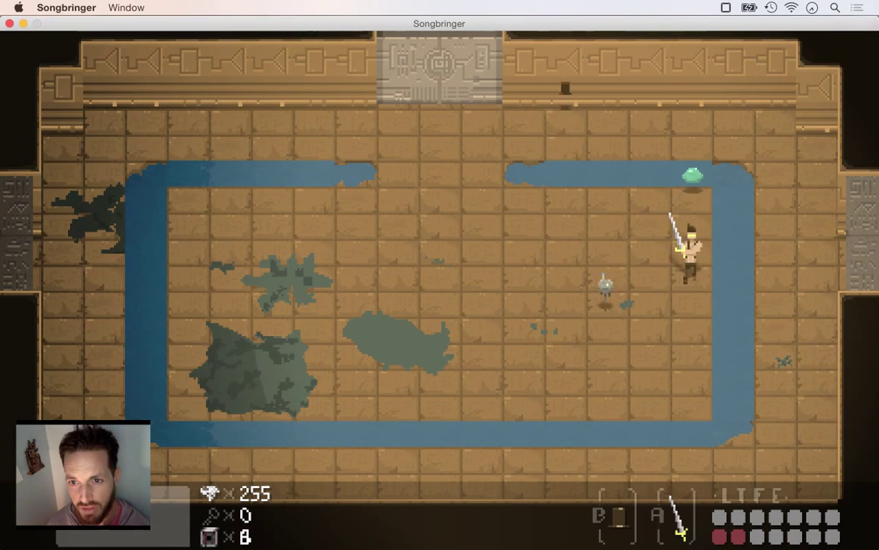
key(Down)
key(Left)
key(Up)
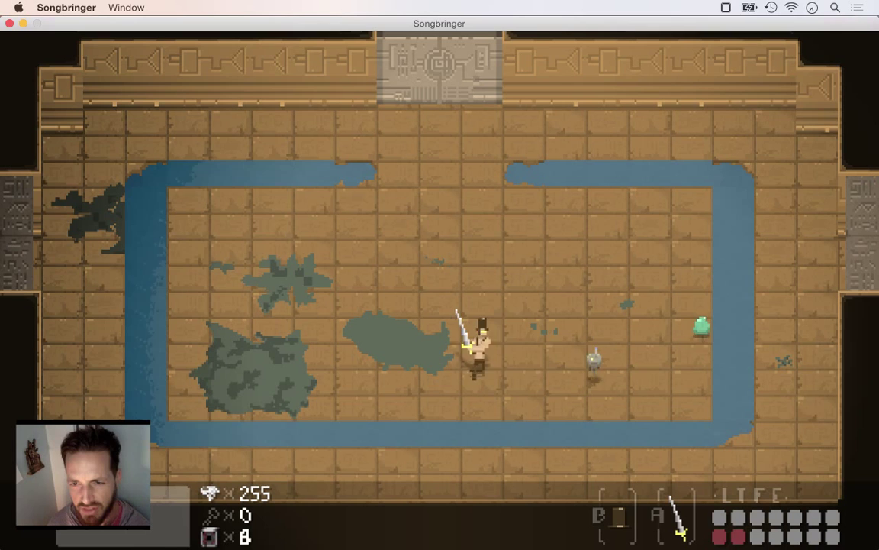
Throw the top hat east toward the slime while retreating to the room's west side.
key(Right)
key(b)
key(Left)
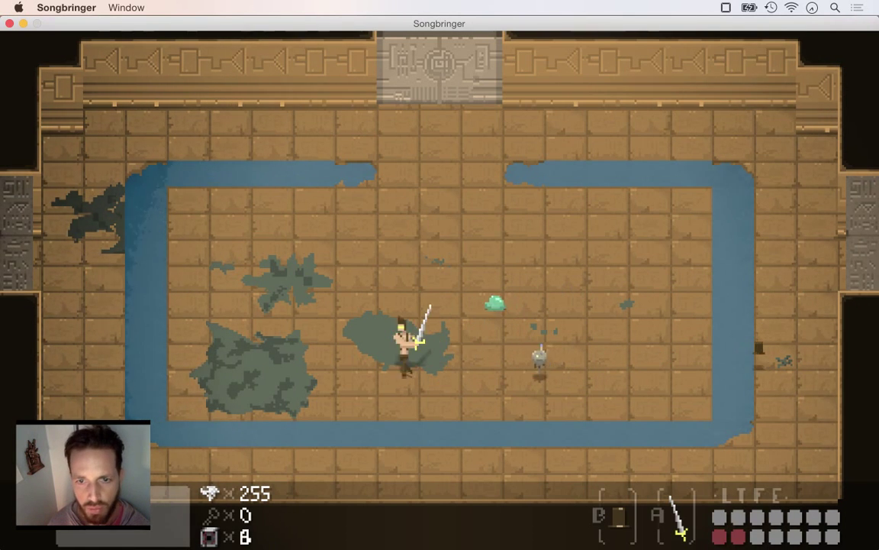
key(Up)
key(Down)
key(Right)
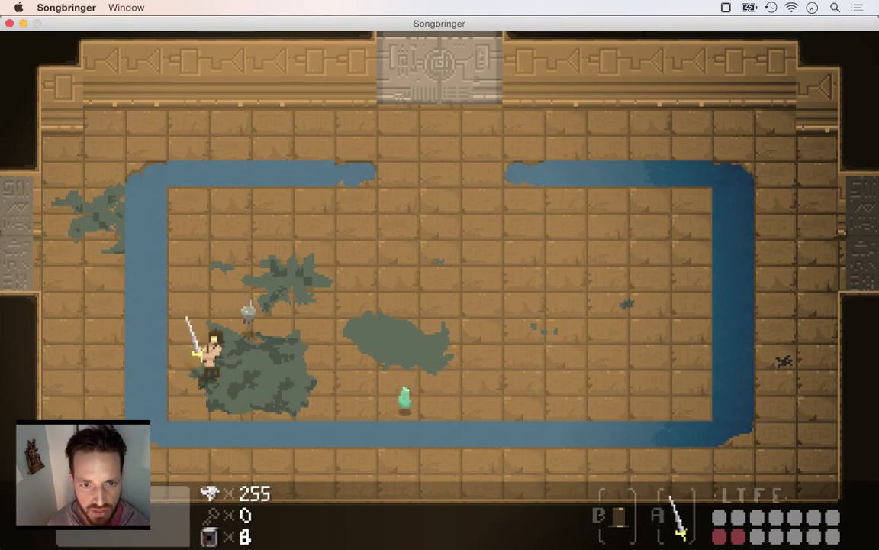
key(Left)
key(Right)
key(Up)
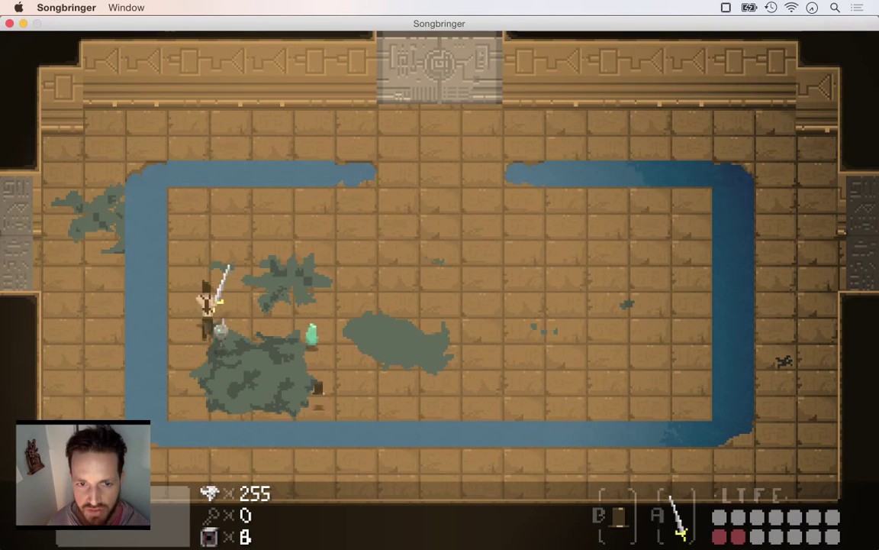
Walk the character past the slime and through the north doorway into the next room.
key(Right)
key(Up)
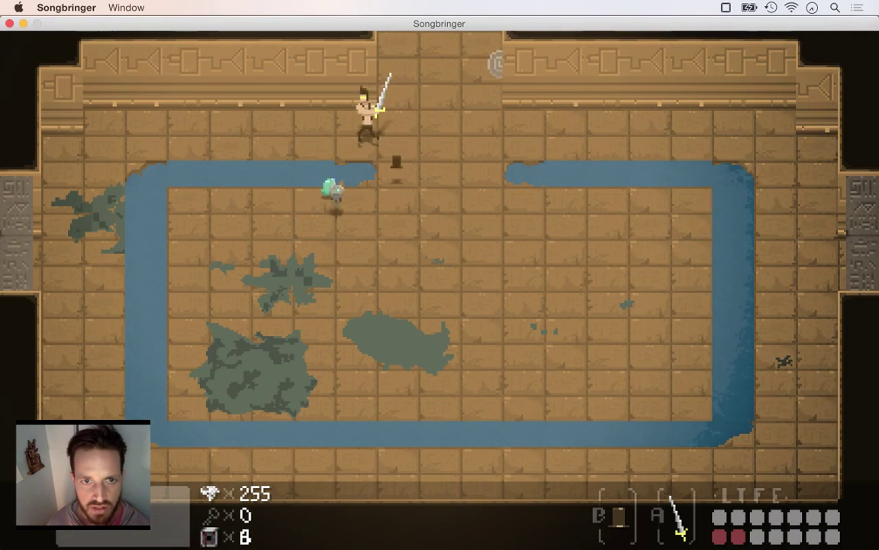
key(Left)
key(Right)
key(Down)
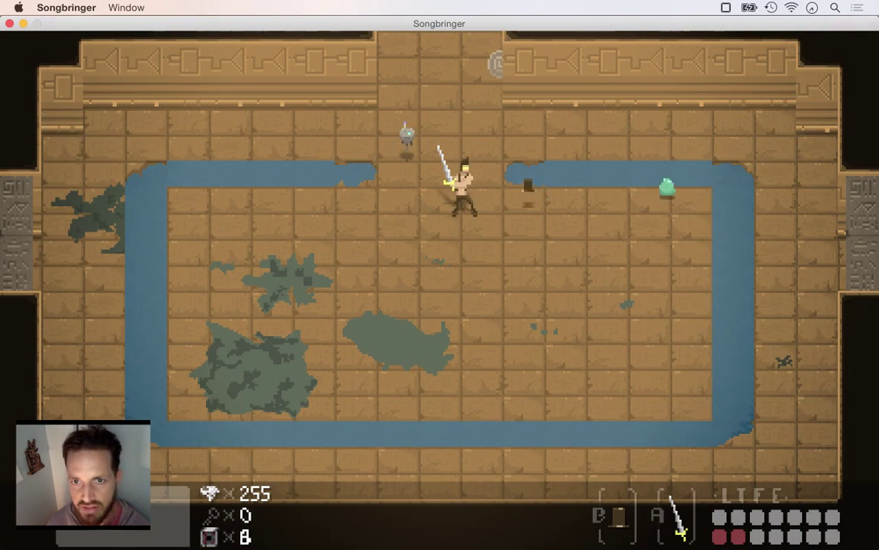
key(Up)
key(Up)
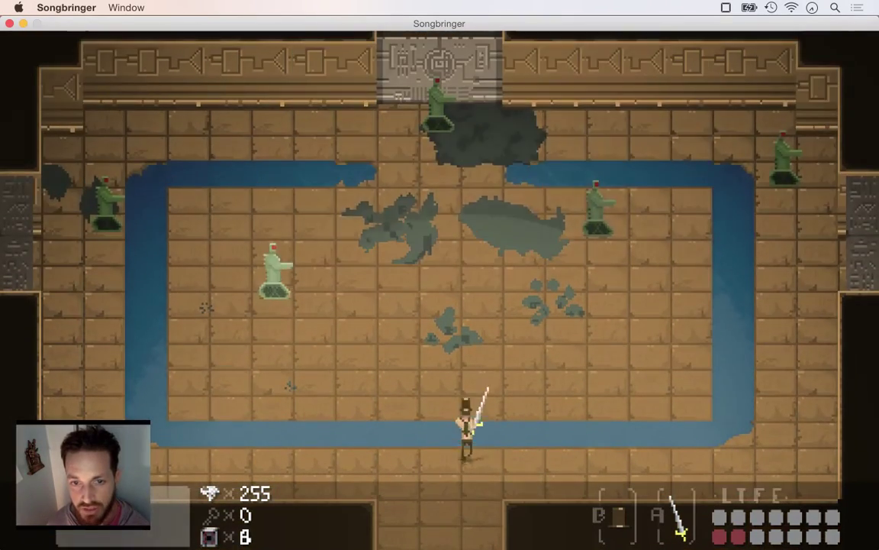
Throw the top hat north at the moving statues while dodging along the room's south side.
key(Right)
key(x)
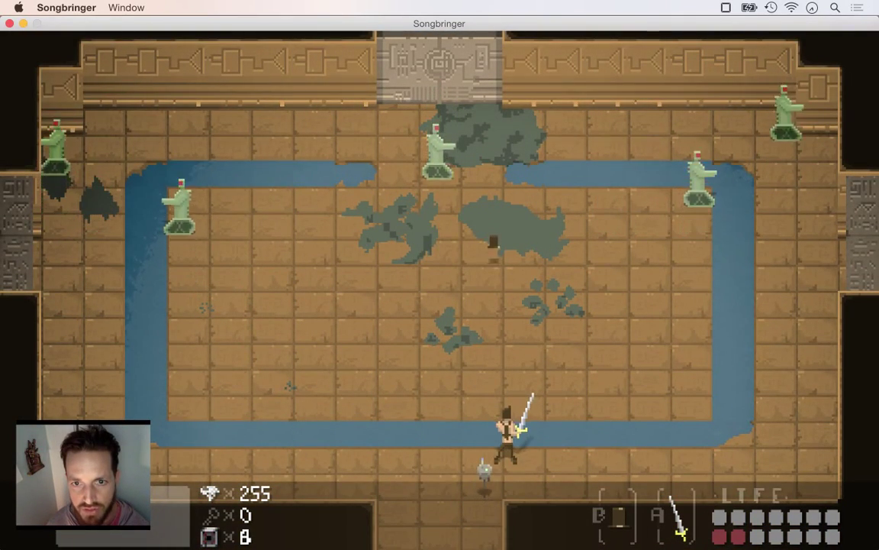
key(Left)
key(Right)
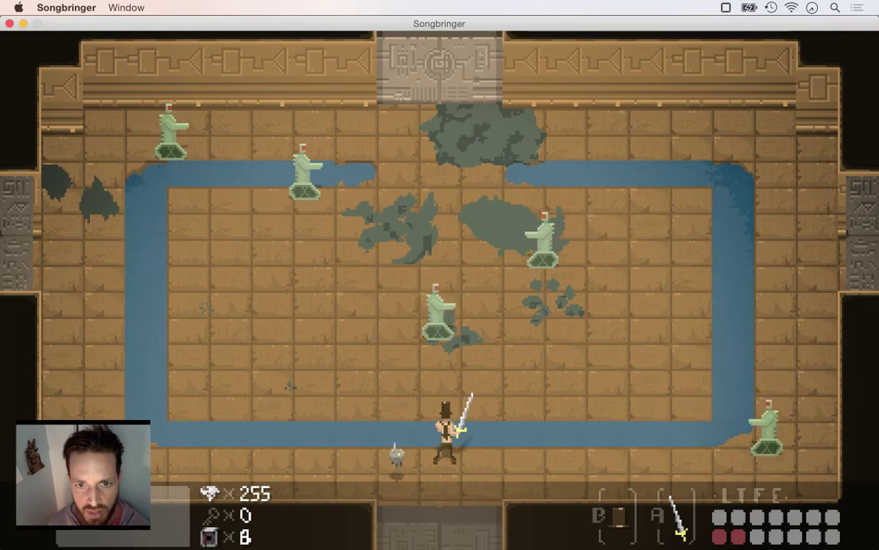
key(Left)
key(Left)
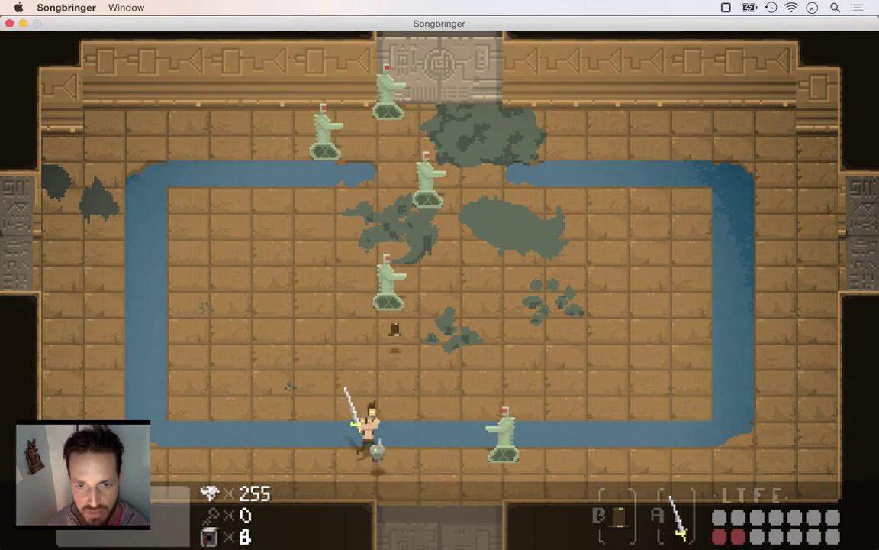
Leave through the south door back into the slime room and walk to its northwest corner.
key(Right)
key(Down)
key(Down)
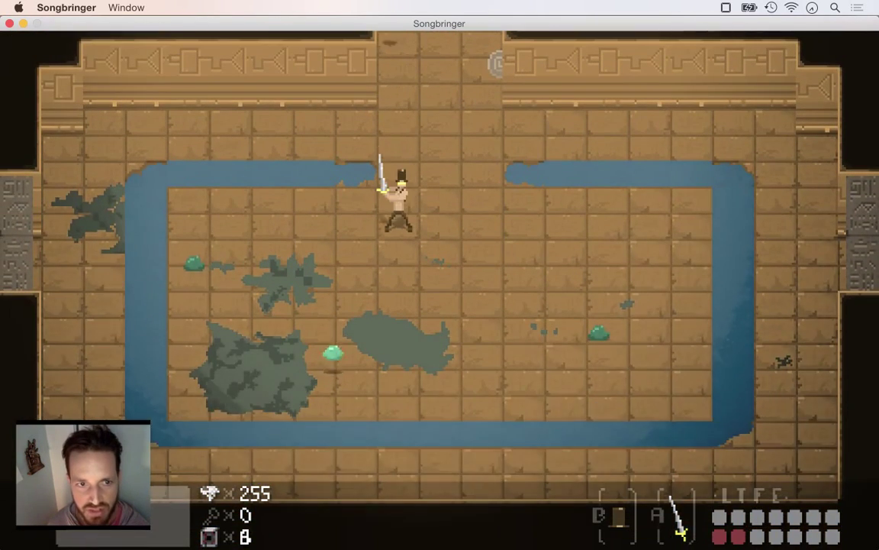
key(Up)
key(Left)
key(Left)
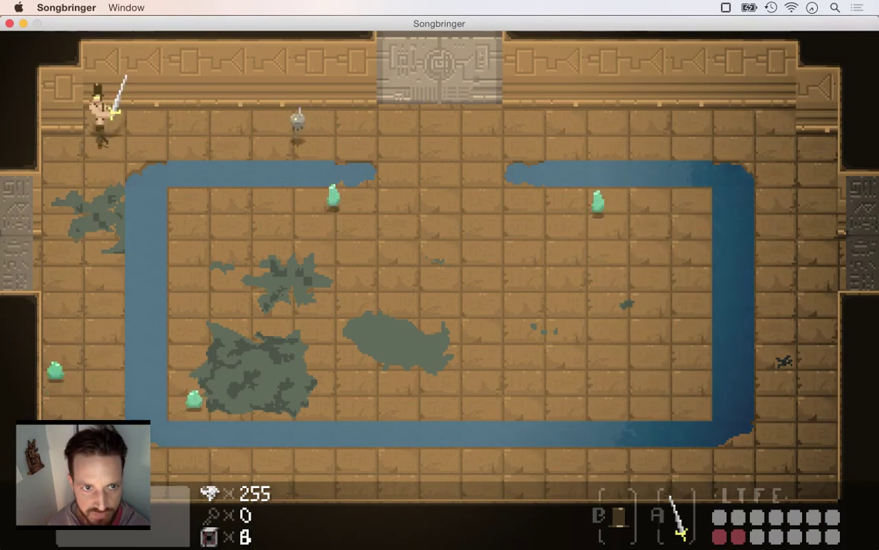
Quit the Songbringer game and switch to Photoshop.
key(Down)
key(super+q)
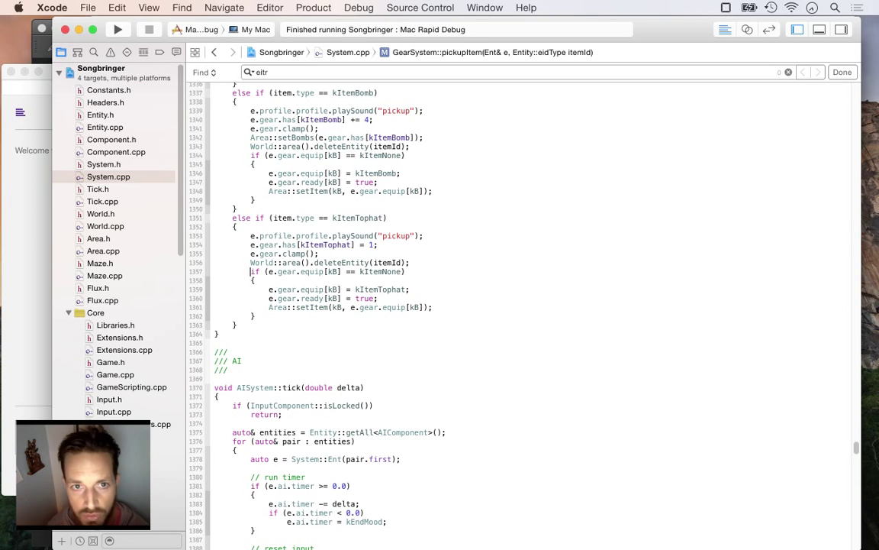
key(super+Tab)
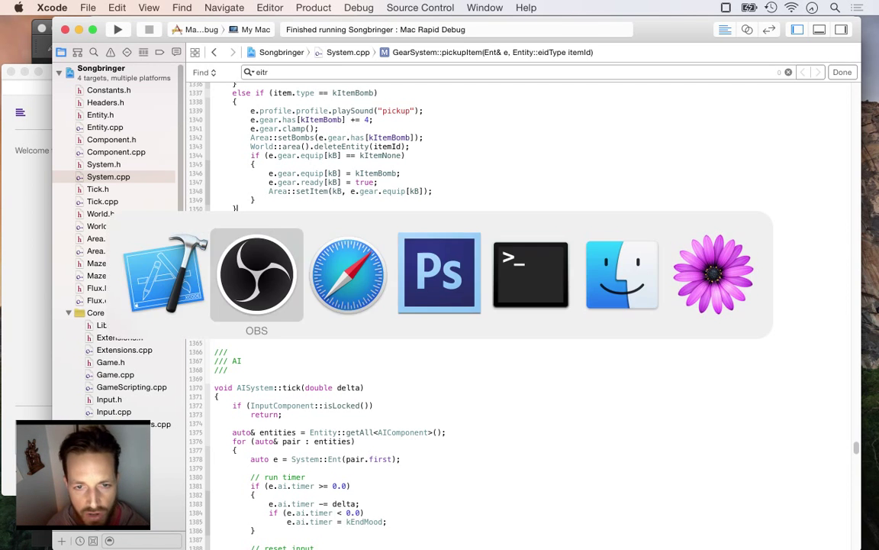
key(super+Tab)
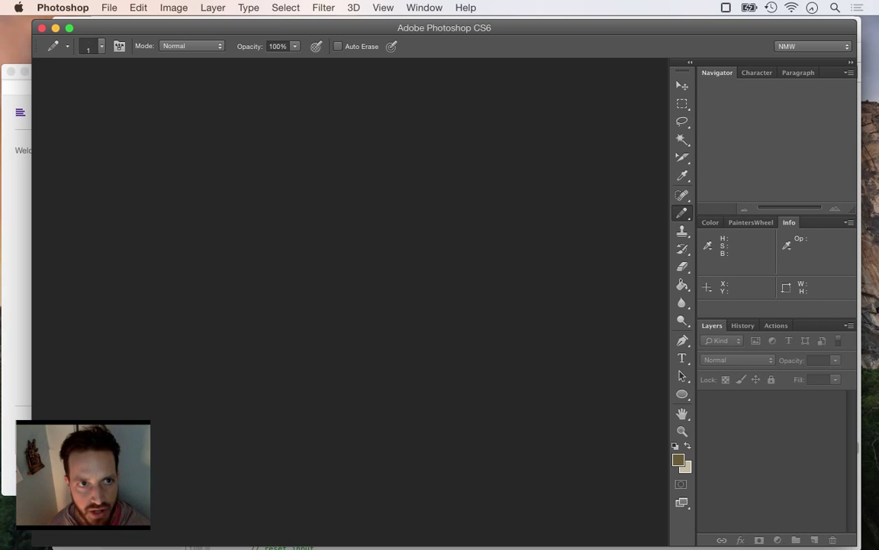
Create a new transparent document 32 pixels wide and 48 pixels high.
key(super+n)
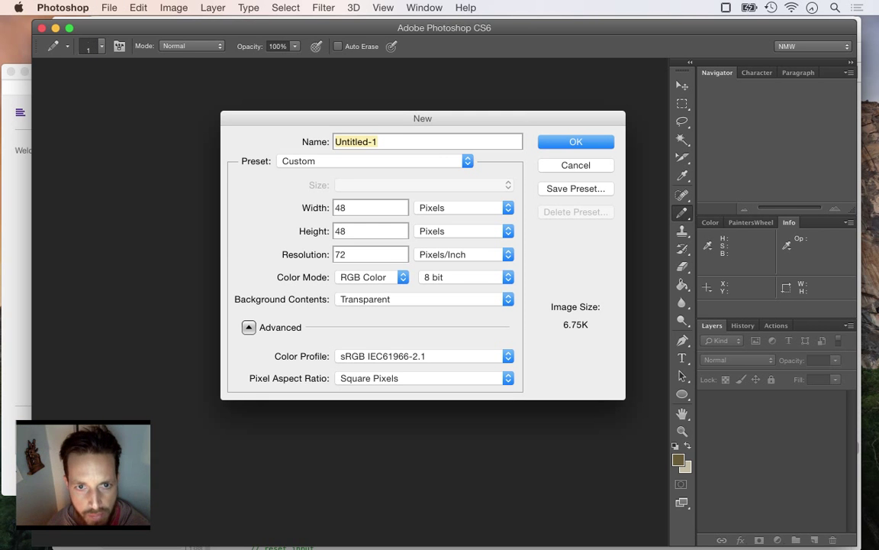
key(Tab)
key(Tab)
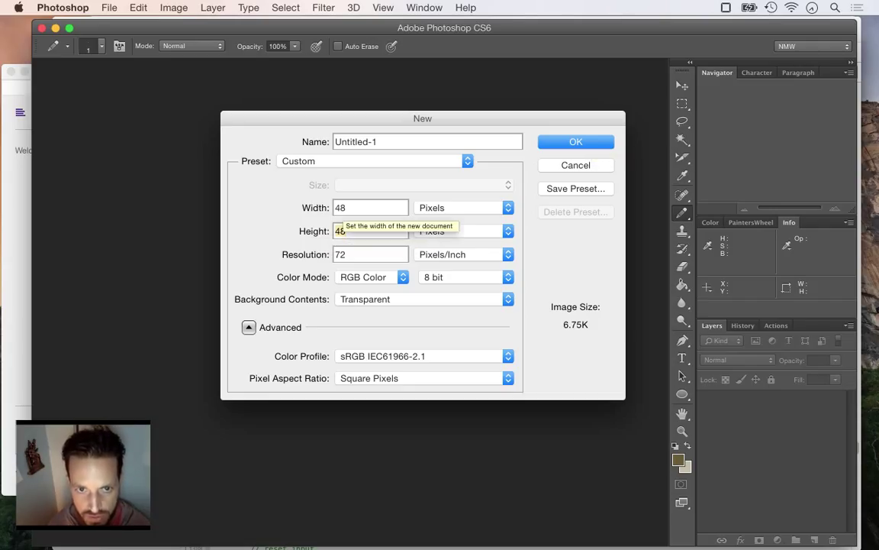
click(339, 208)
text(32)
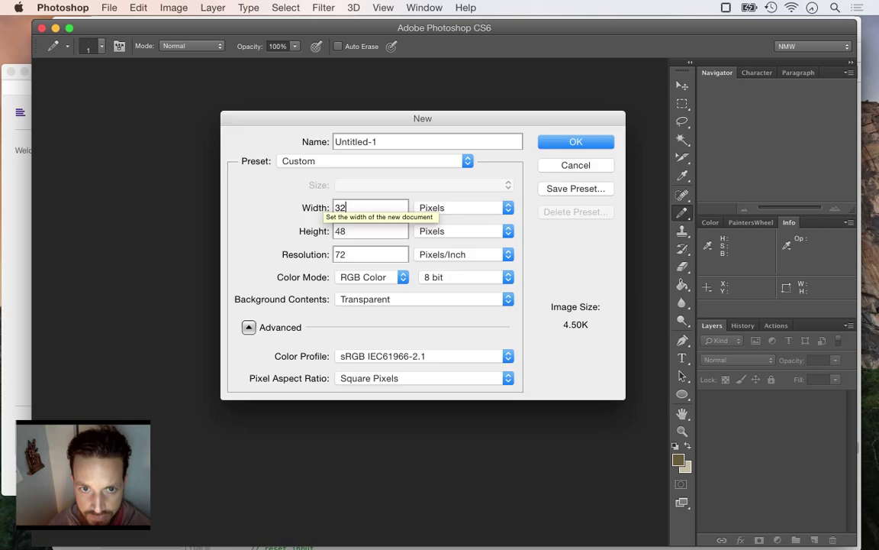
key(Return)
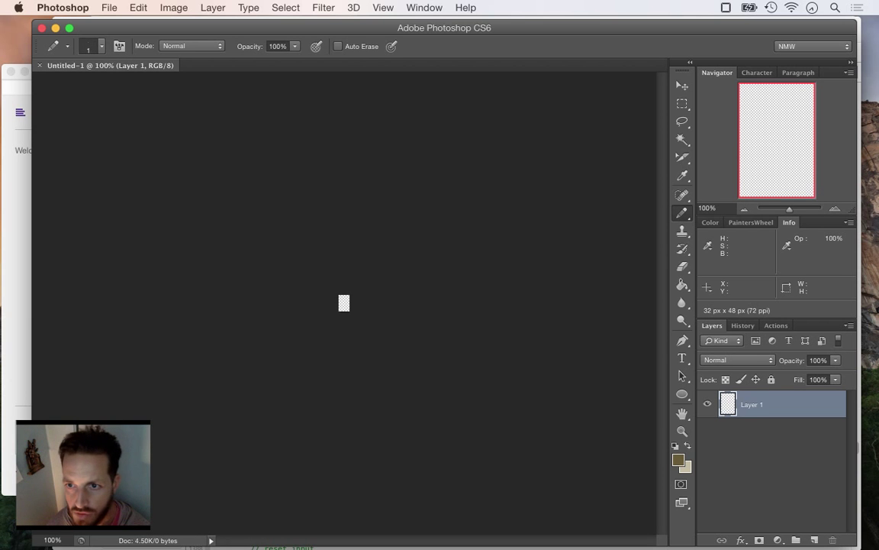
Enlarge the view of the blank canvas to about 2330%.
scroll(344, 303, up, 10)
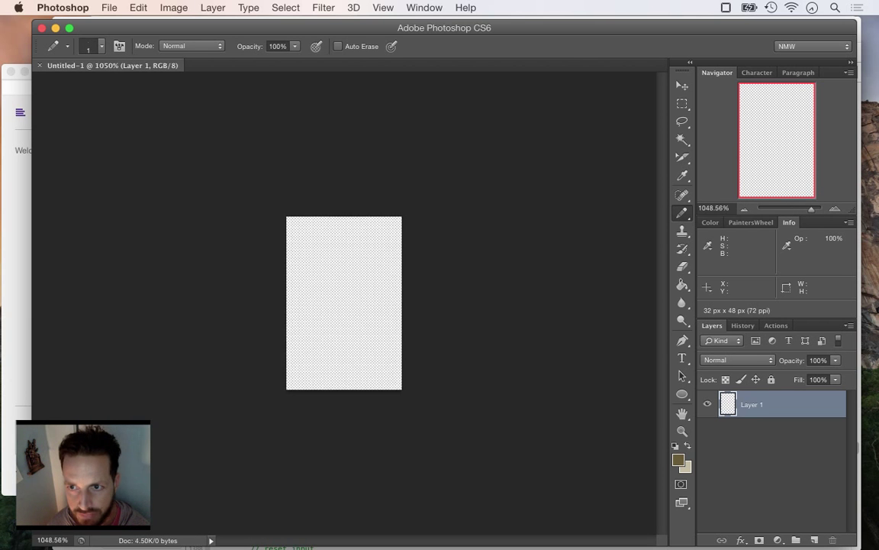
scroll(344, 303, up, 5)
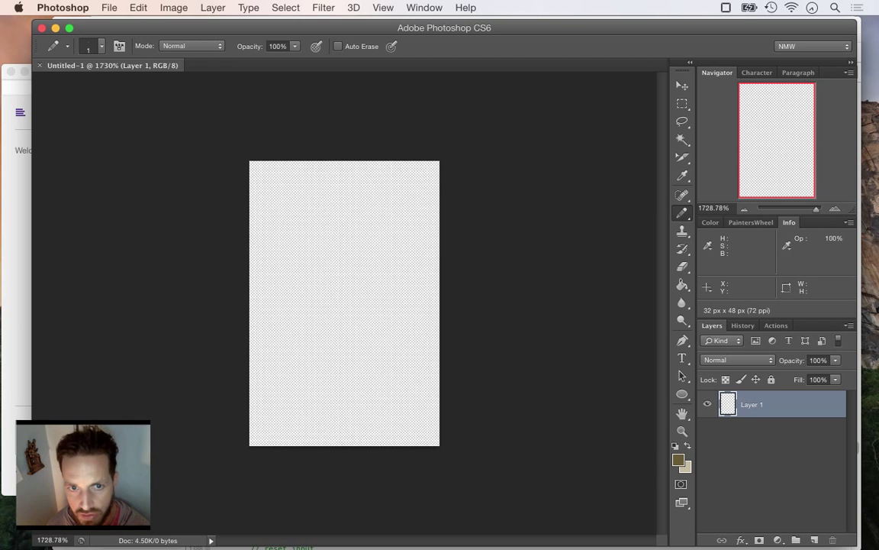
scroll(345, 304, up, 3)
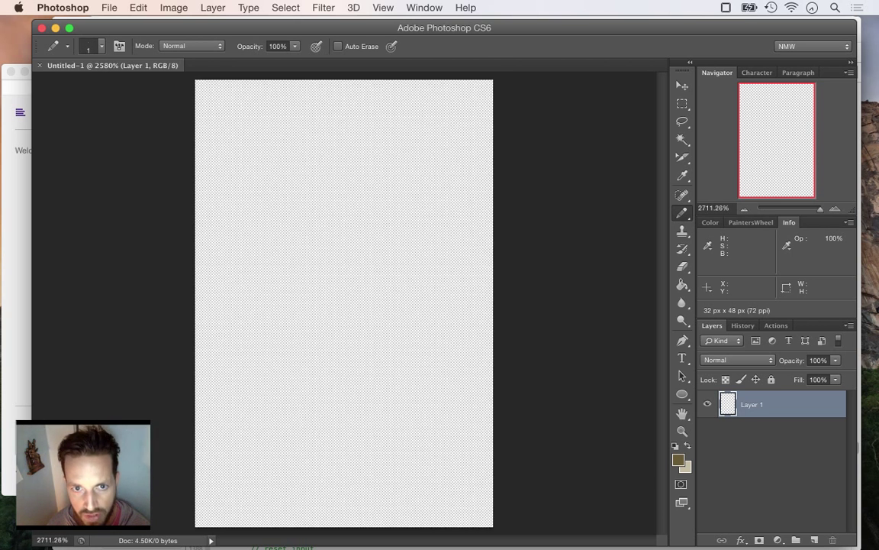
scroll(345, 303, down, 10)
scroll(344, 303, up, 10)
scroll(344, 303, down, 3)
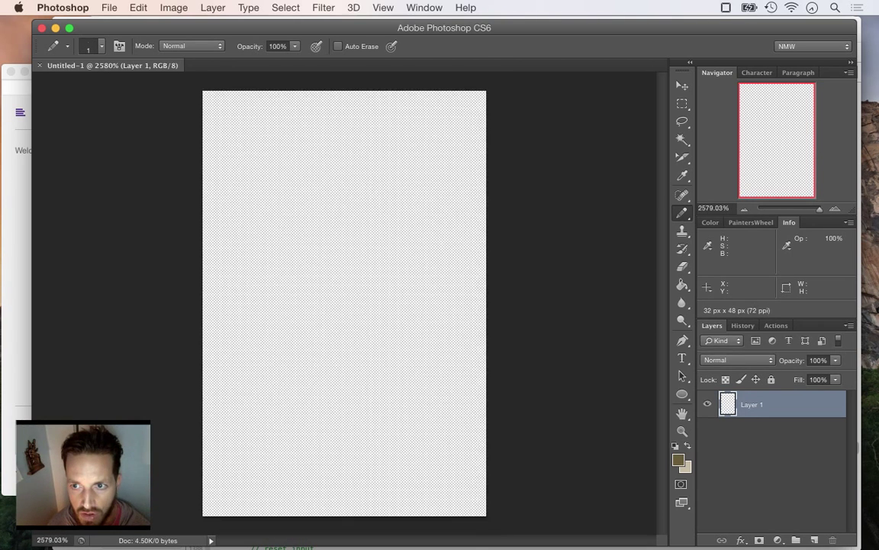
scroll(344, 303, down, 1)
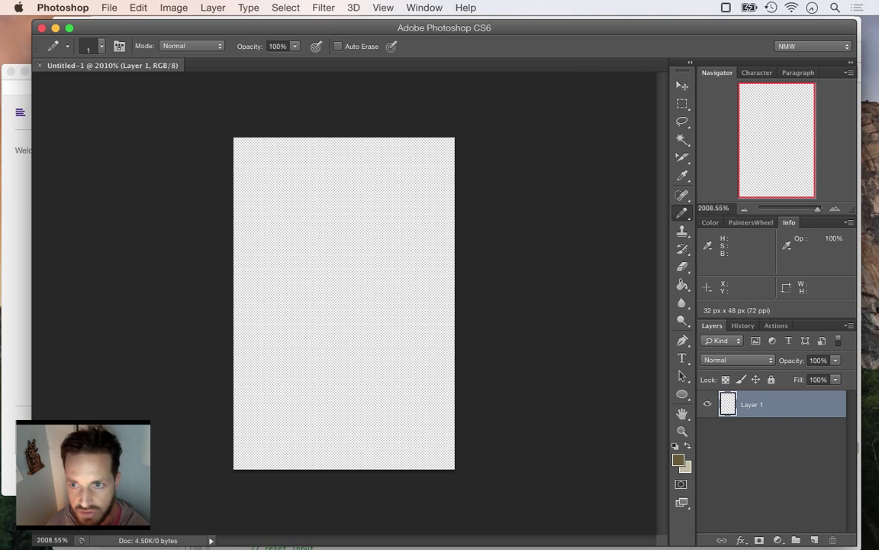
drag(817, 209, 819, 209)
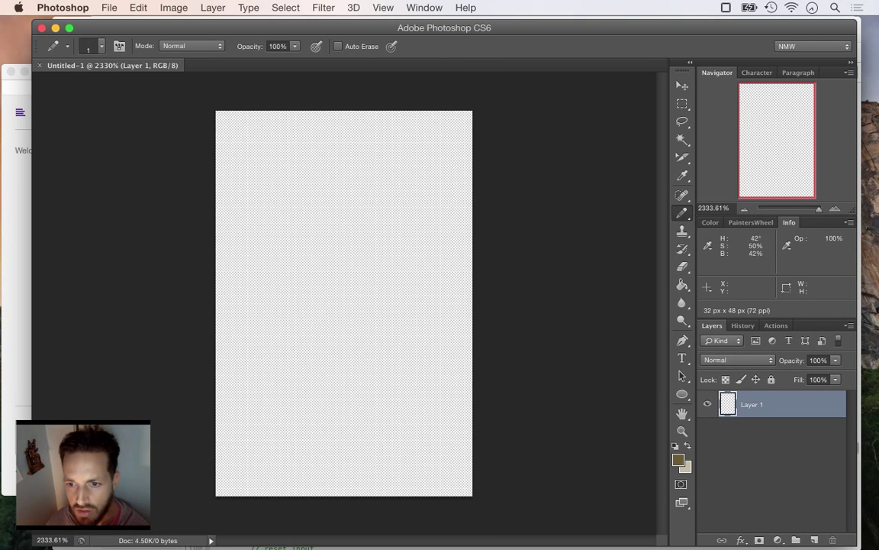
Set the foreground color to dark brown 5c3421 and activate the Pencil tool.
click(677, 459)
mouse_move(482, 340)
mouse_down()
mouse_move(461, 342)
mouse_move(625, 343)
mouse_move(634, 310)
mouse_move(465, 308)
mouse_up()
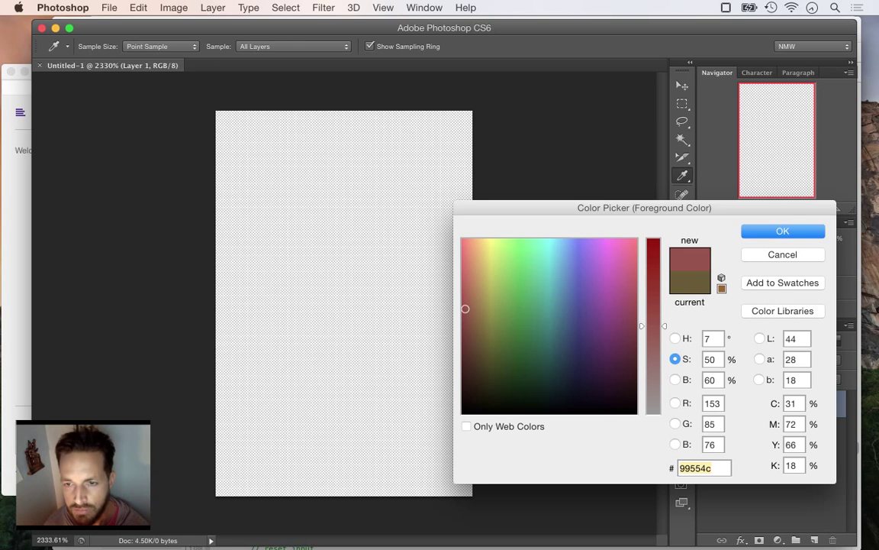
click(675, 379)
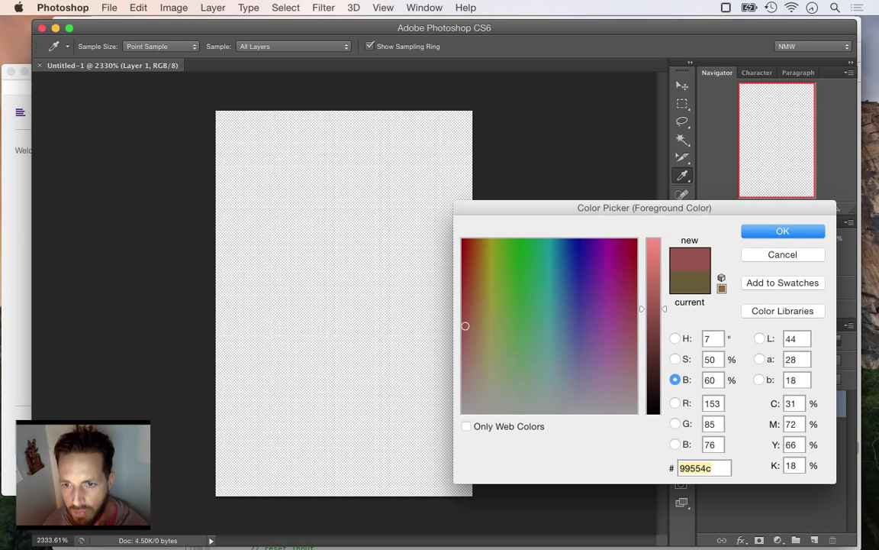
drag(653, 308, 654, 353)
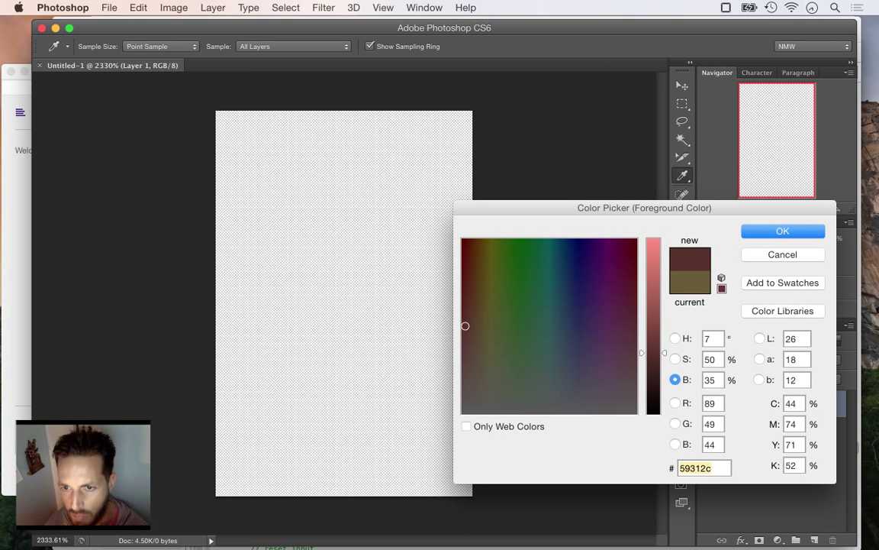
click(676, 359)
drag(654, 325, 653, 301)
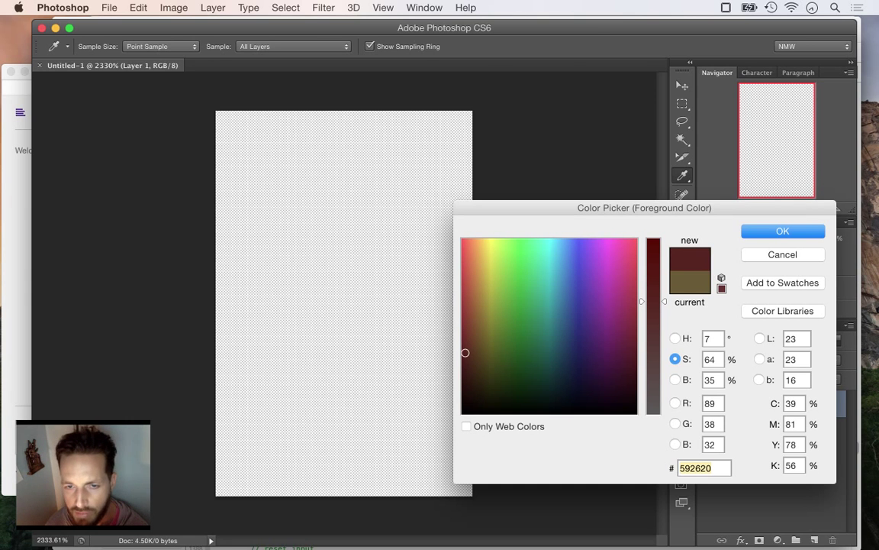
drag(465, 353, 471, 351)
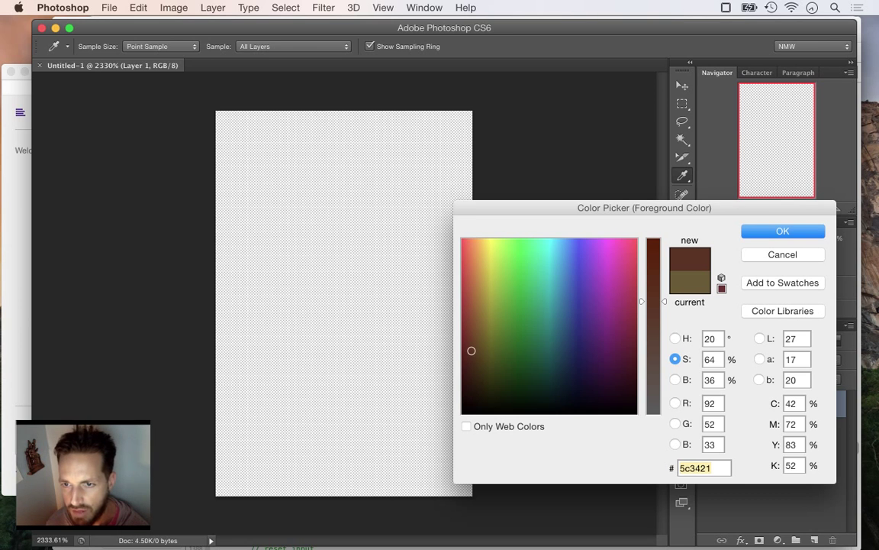
key(Return)
key(b)
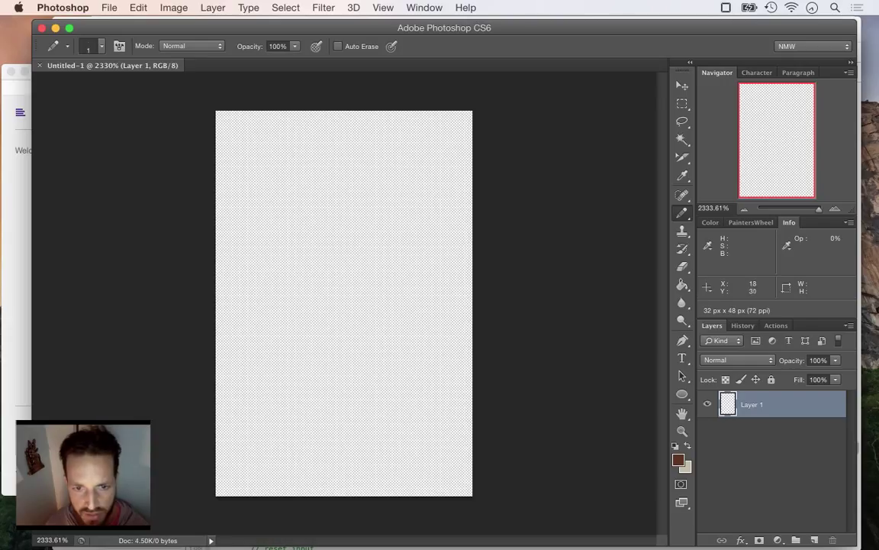
Draw two thin legs joined by a filled hip block in dark brown with the Pencil tool in the canvas's lower half.
mouse_move(363, 363)
mouse_down()
mouse_move(372, 387)
mouse_move(380, 380)
mouse_move(396, 385)
mouse_move(379, 453)
mouse_up()
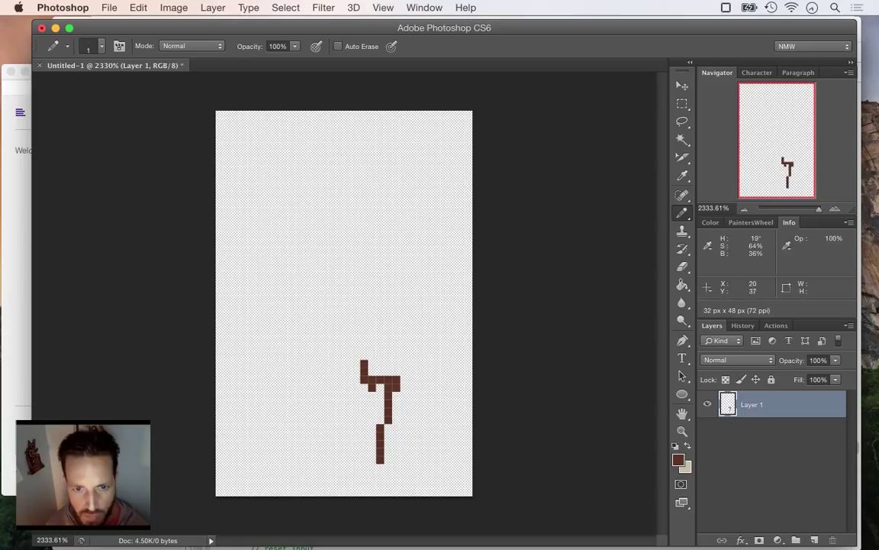
click(371, 371)
mouse_move(358, 364)
mouse_down()
mouse_move(332, 387)
mouse_move(348, 418)
mouse_move(332, 450)
mouse_up()
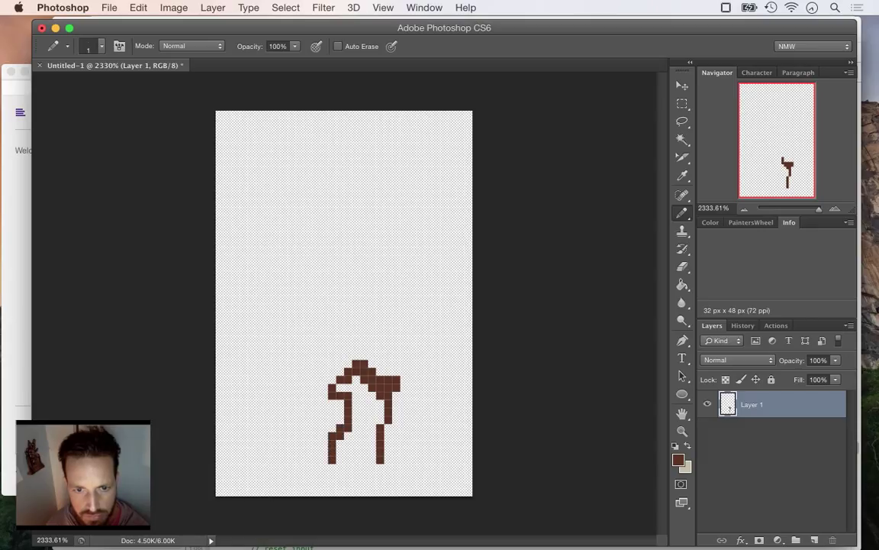
mouse_move(348, 388)
mouse_down()
mouse_move(349, 363)
mouse_move(333, 356)
mouse_move(385, 365)
mouse_move(393, 347)
mouse_move(334, 348)
mouse_move(334, 339)
mouse_move(372, 340)
mouse_up()
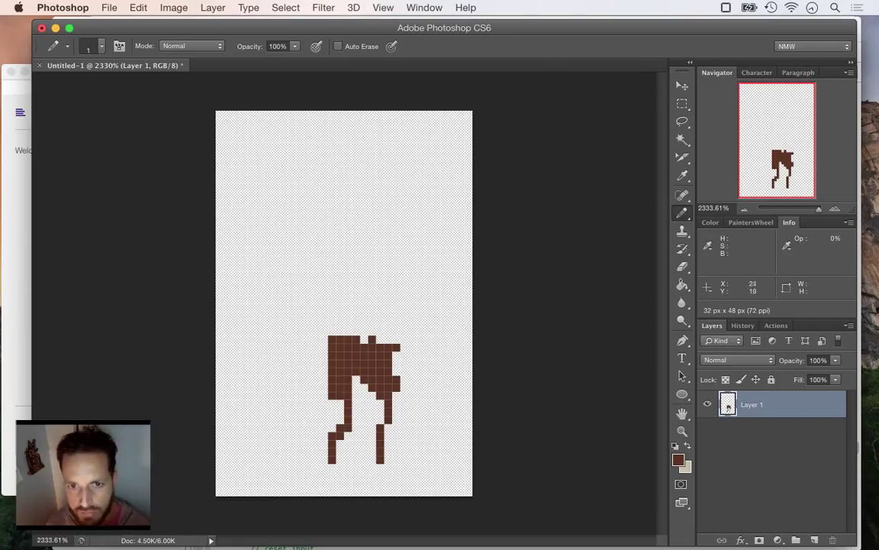
Build up the figure's solid dark brown torso above the hips, with rounded shoulders, a neck stub and a hanging arm on the right.
mouse_move(396, 259)
mouse_down()
mouse_move(421, 299)
mouse_move(405, 355)
mouse_up()
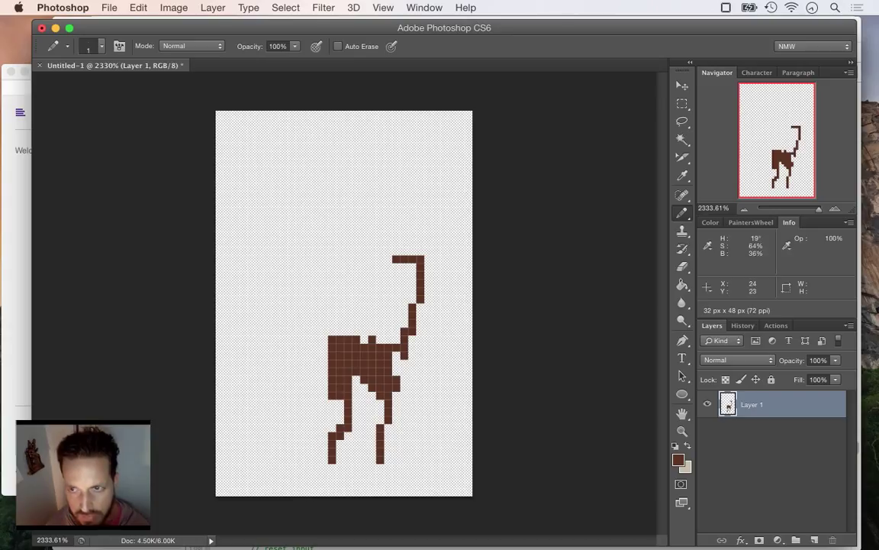
key(super+z)
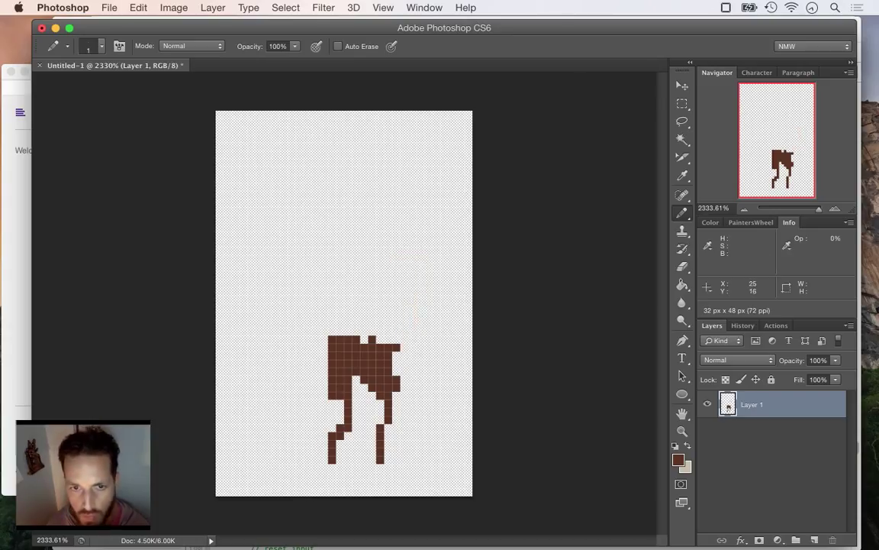
drag(388, 340, 387, 267)
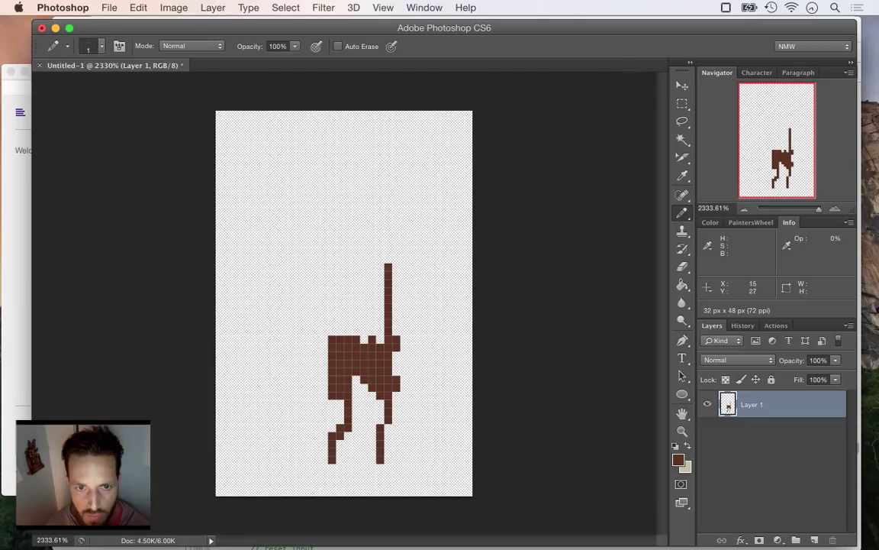
mouse_move(330, 332)
mouse_down()
mouse_move(332, 283)
mouse_move(323, 251)
mouse_move(339, 243)
mouse_move(396, 259)
mouse_move(343, 255)
mouse_move(348, 297)
mouse_move(341, 285)
mouse_move(329, 304)
mouse_move(336, 329)
mouse_move(367, 344)
mouse_move(387, 332)
mouse_move(372, 262)
mouse_move(362, 305)
mouse_move(351, 290)
mouse_move(343, 313)
mouse_move(341, 268)
mouse_move(316, 283)
mouse_up()
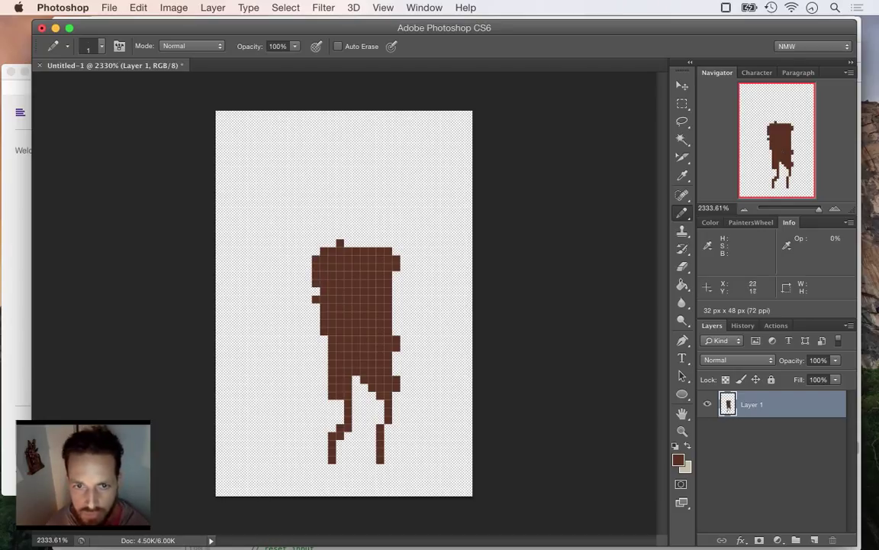
mouse_move(364, 223)
mouse_down()
mouse_move(412, 235)
mouse_move(436, 267)
mouse_move(420, 356)
mouse_move(412, 342)
mouse_move(420, 274)
mouse_move(410, 261)
mouse_move(429, 265)
mouse_move(406, 240)
mouse_move(358, 225)
mouse_move(348, 251)
mouse_up()
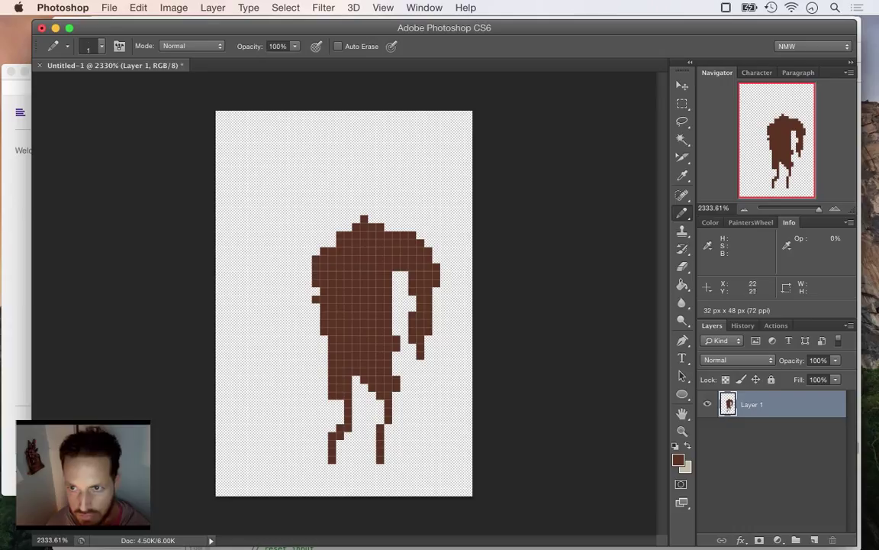
Draw the figure's left-hand arm in dark brown, extending from a widened shoulder down beside the torso.
drag(312, 263, 291, 332)
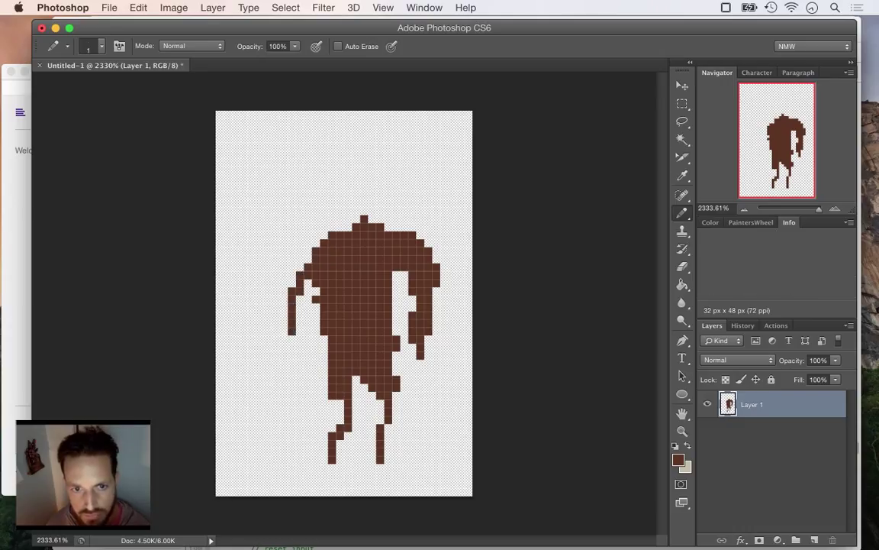
mouse_move(300, 268)
mouse_down()
mouse_move(307, 236)
mouse_move(292, 245)
mouse_move(319, 235)
mouse_up()
click(322, 233)
mouse_move(284, 259)
mouse_down()
mouse_move(292, 276)
mouse_move(286, 341)
mouse_up()
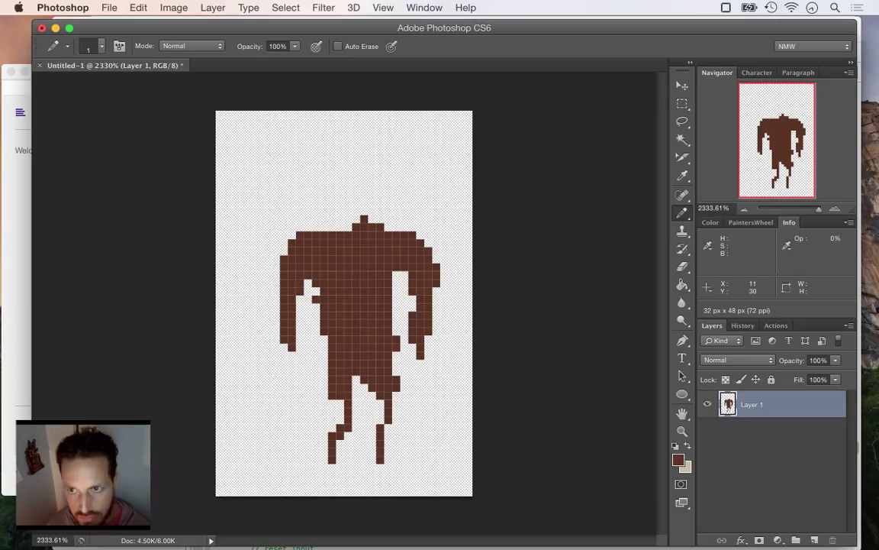
Erase the outer edge of the left-hand shoulder and upper arm with the Eraser tool.
key(e)
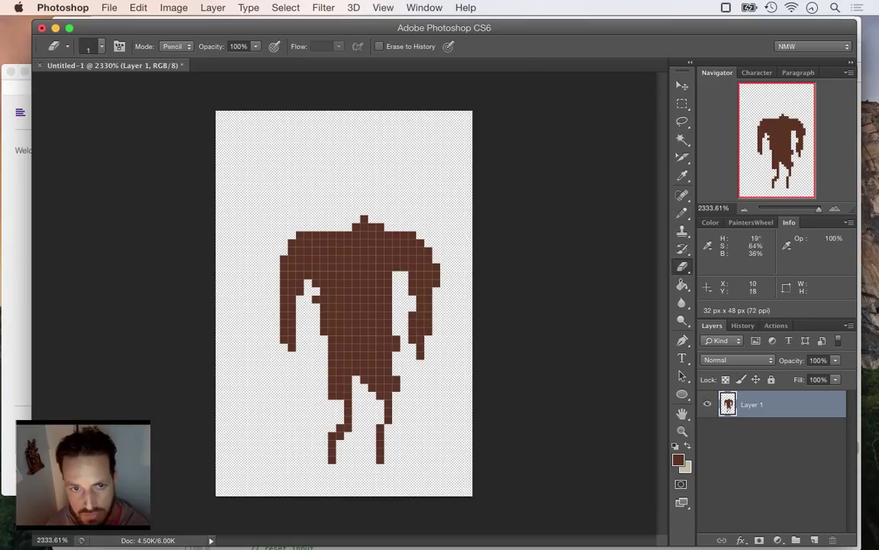
drag(284, 267, 300, 236)
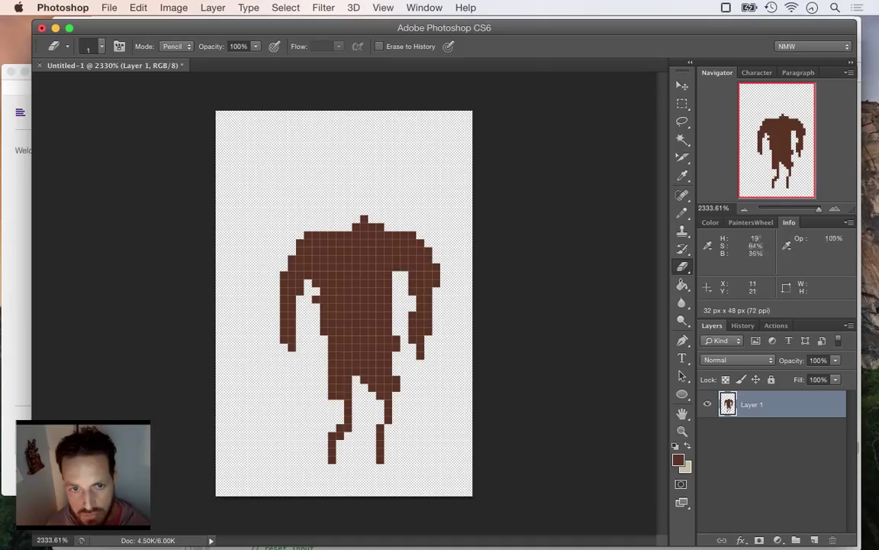
key(i)
key(e)
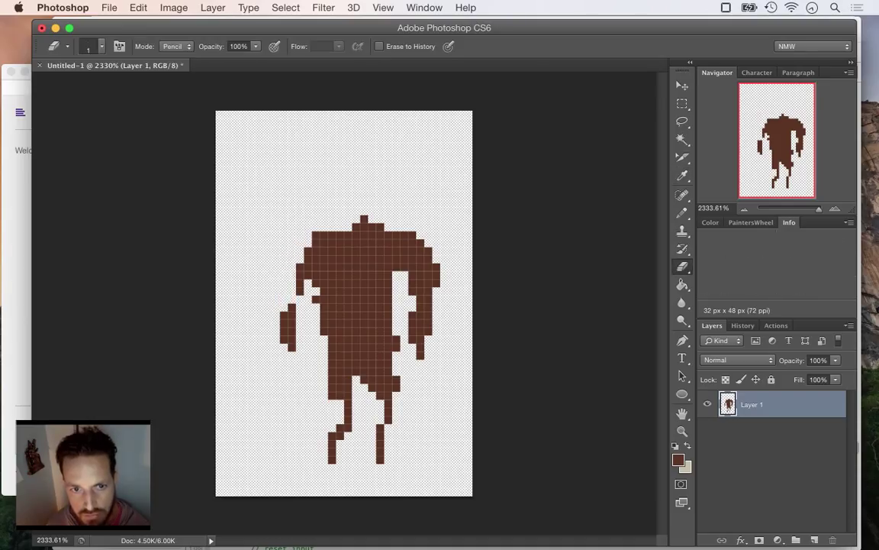
Redraw the left-hand upper arm in the body's dark brown, reconnect it to the hand, and erase stray pixels along the arm.
key(i)
click(312, 270)
key(b)
drag(308, 283, 300, 315)
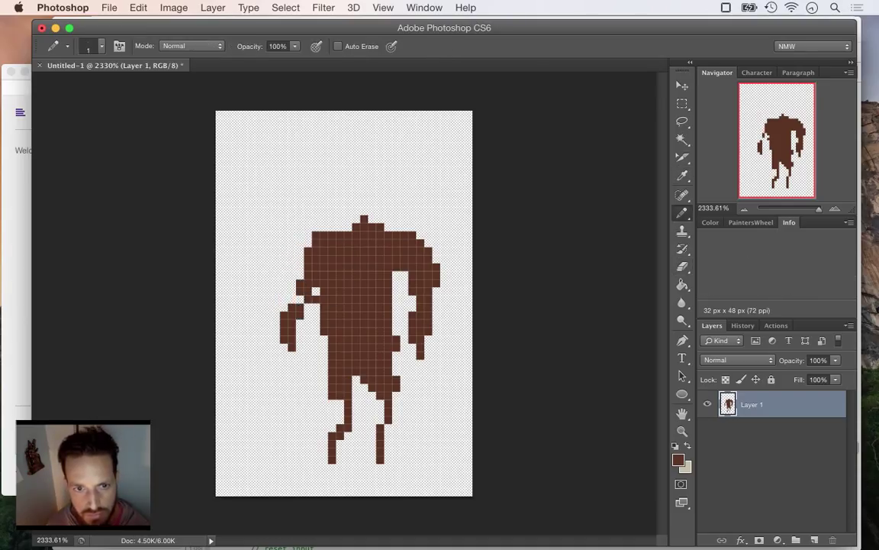
click(300, 299)
drag(300, 259, 291, 303)
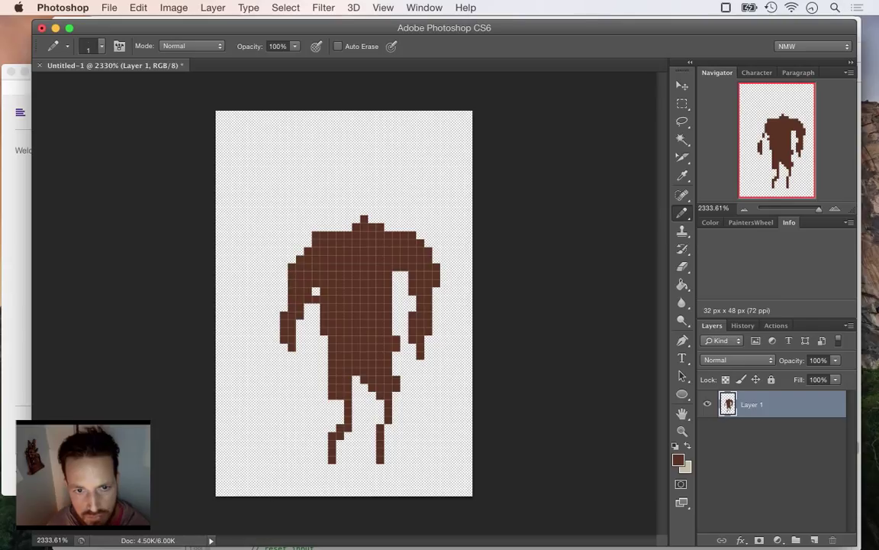
key(e)
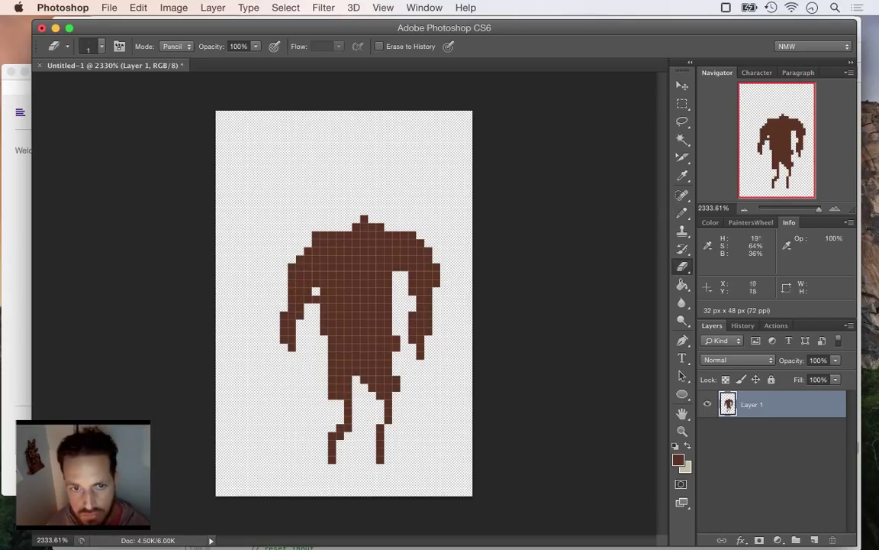
mouse_move(291, 267)
mouse_down()
mouse_move(292, 283)
mouse_move(316, 299)
mouse_up()
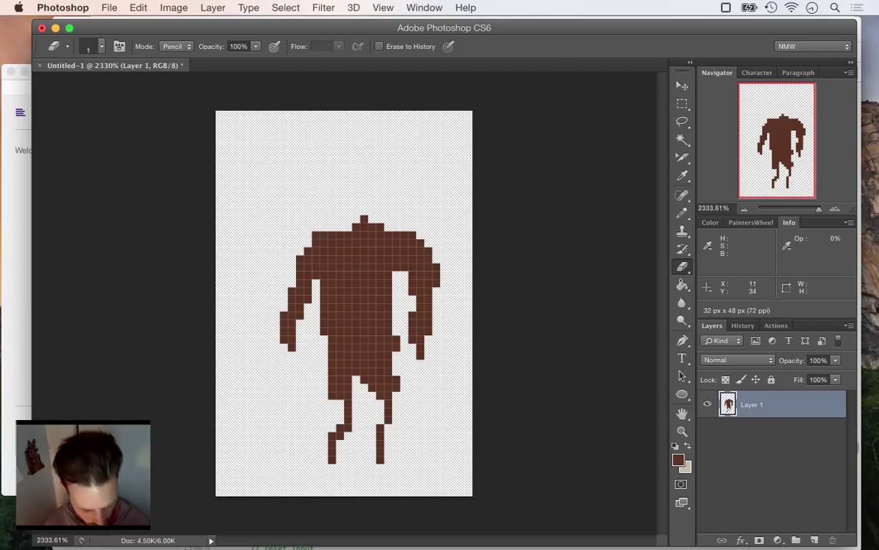
Set the foreground color to the lighter brown 694737, starting from the body color, and activate the Pencil tool.
key(i)
click(316, 281)
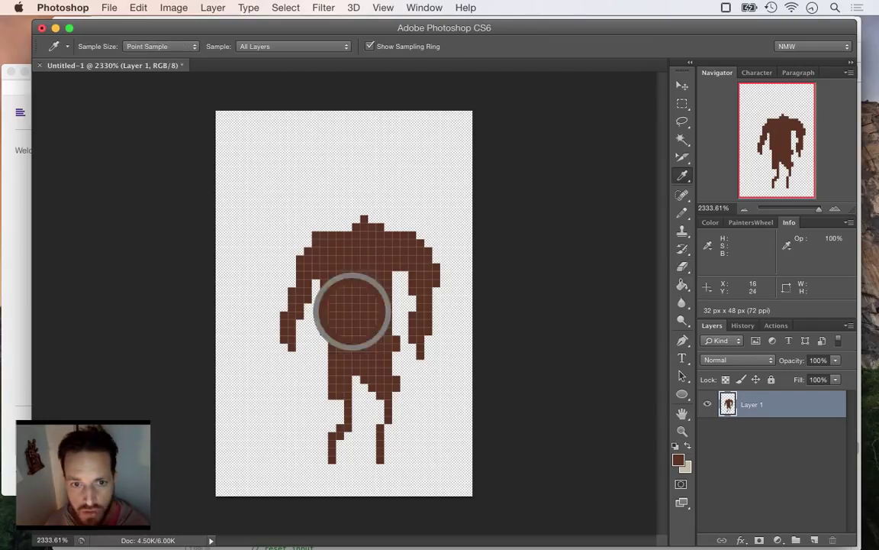
click(679, 460)
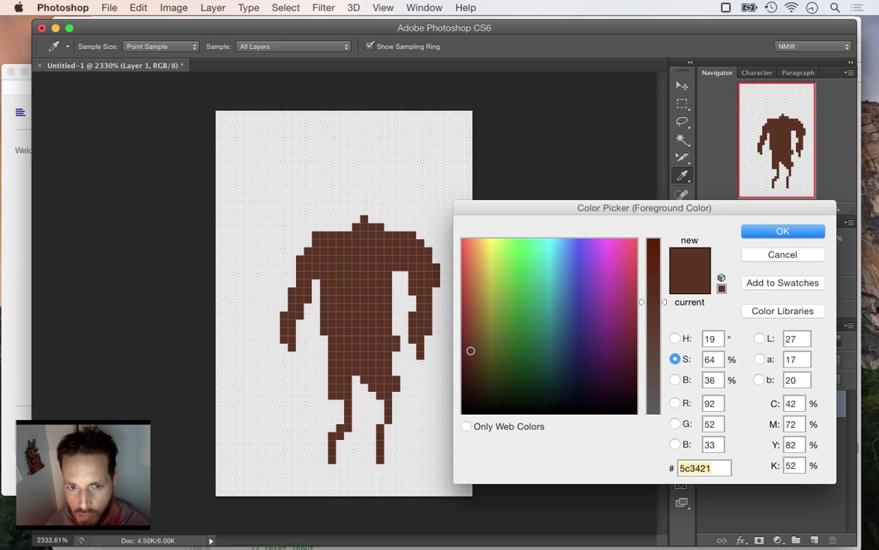
drag(665, 303, 653, 341)
click(675, 380)
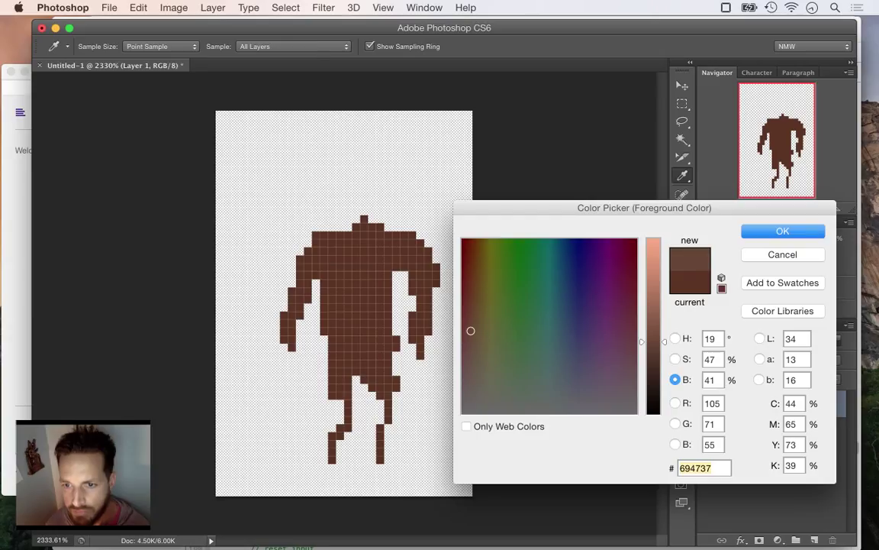
key(Return)
key(b)
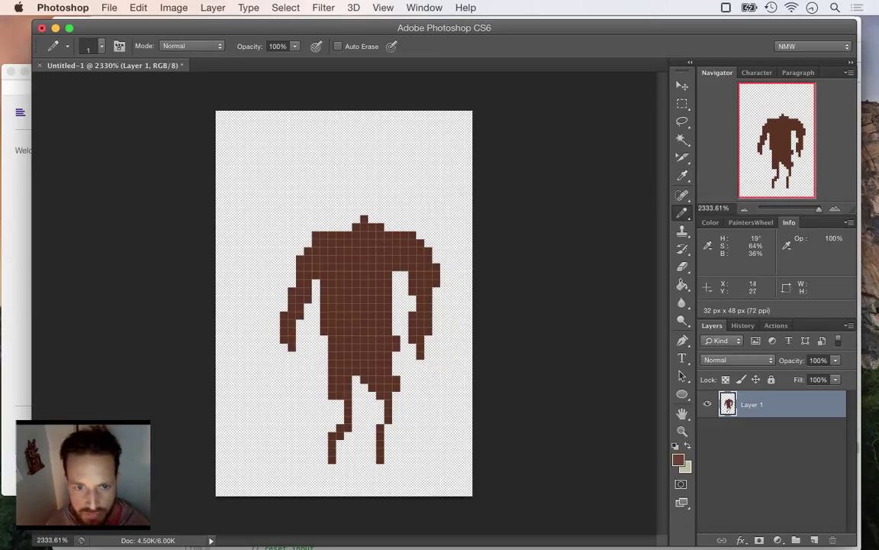
Paint a ragged loincloth in lighter brown across the figure's waist and hips.
click(324, 348)
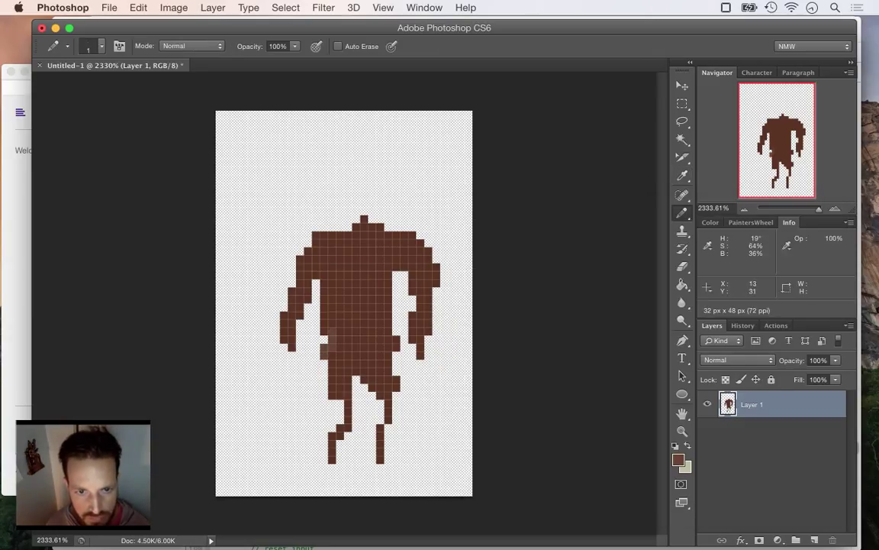
click(324, 363)
click(316, 363)
mouse_move(331, 333)
mouse_down()
mouse_move(317, 340)
mouse_move(340, 347)
mouse_move(332, 356)
mouse_move(347, 364)
mouse_move(340, 372)
mouse_move(356, 355)
mouse_move(356, 372)
mouse_move(372, 380)
mouse_move(388, 357)
mouse_move(376, 348)
mouse_move(396, 341)
mouse_move(365, 355)
mouse_move(355, 347)
mouse_move(372, 364)
mouse_up()
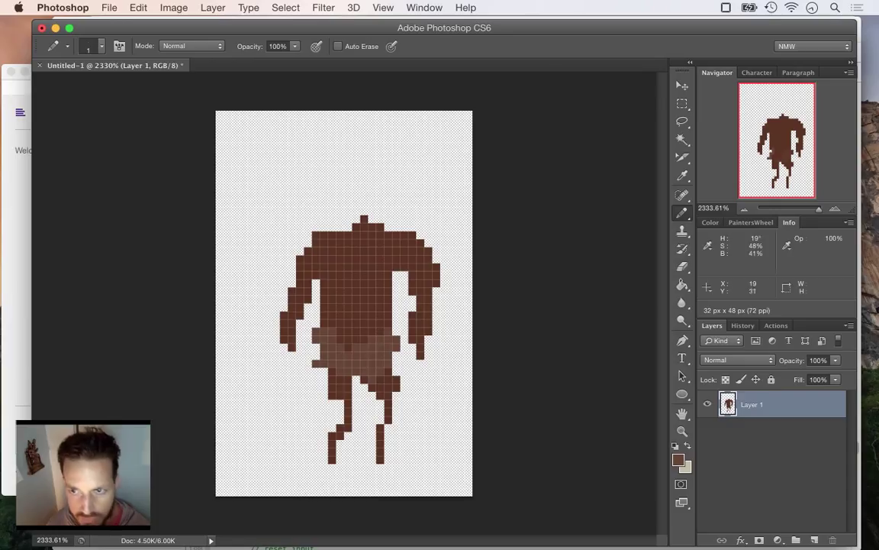
Sample the body's dark brown and add scattered dark pixels to the loincloth as texture.
alt+click(356, 339)
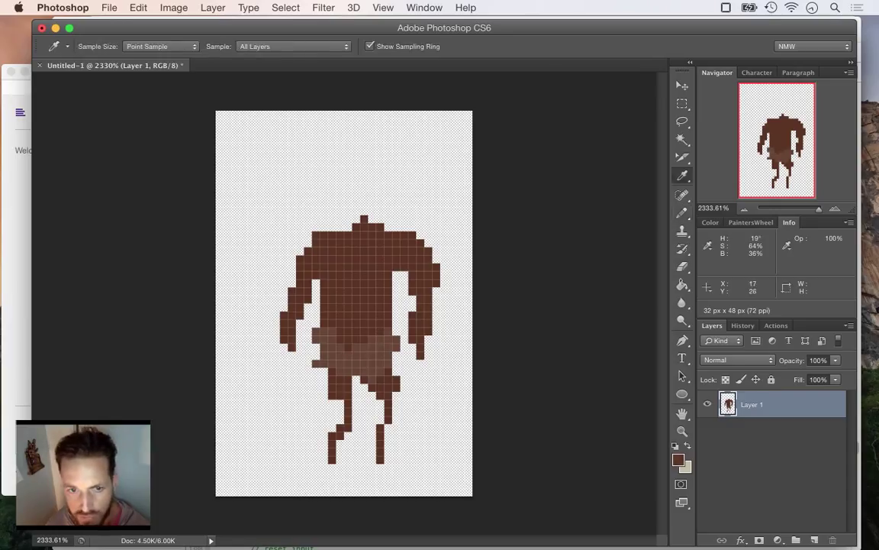
drag(332, 356, 373, 364)
click(372, 372)
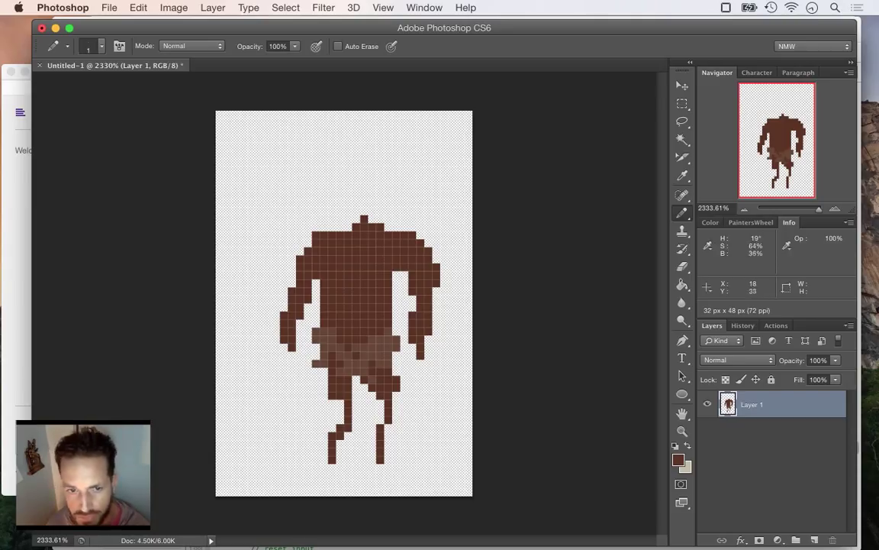
Sample the loincloth's lighter brown and recolor the lower ends of both legs with it.
key(i)
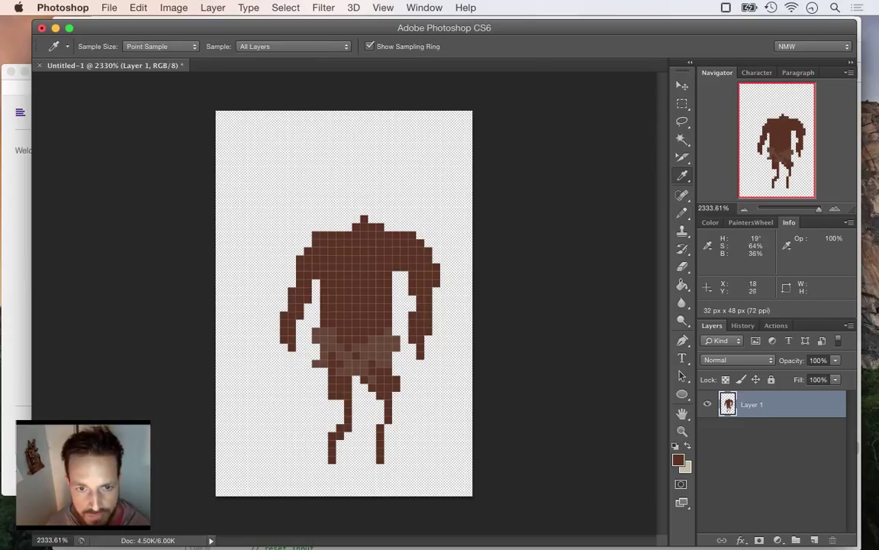
click(331, 317)
key(b)
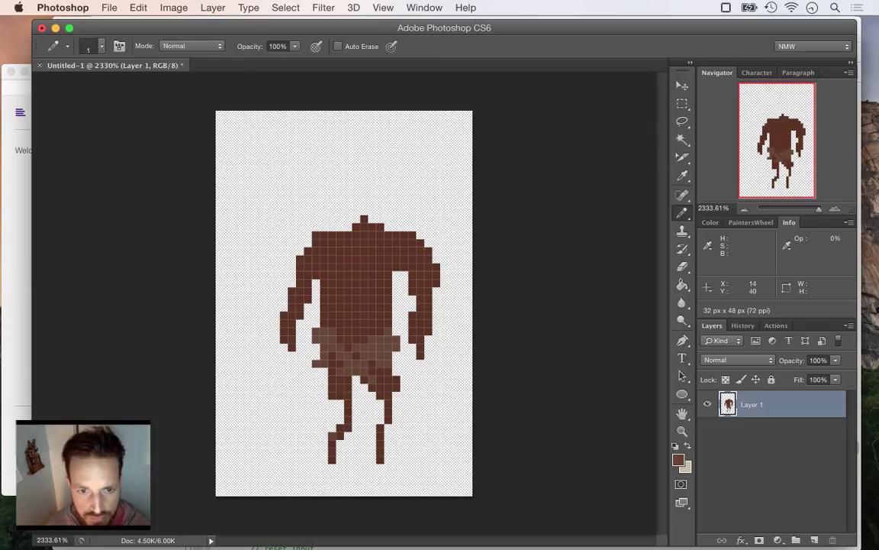
drag(380, 459, 380, 444)
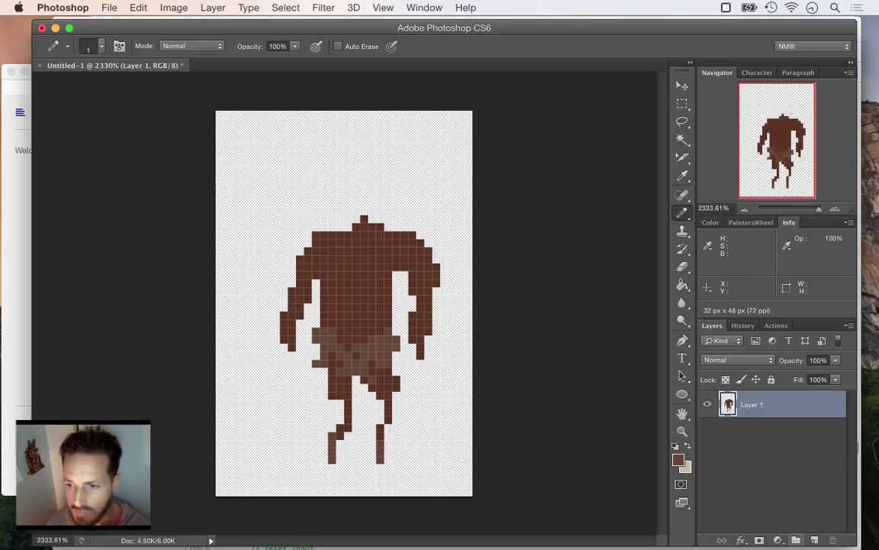
Add a gray Solid Color fill layer with saturation 0% and brightness 50%, and delete its layer mask.
key(super+alt+shift+n)
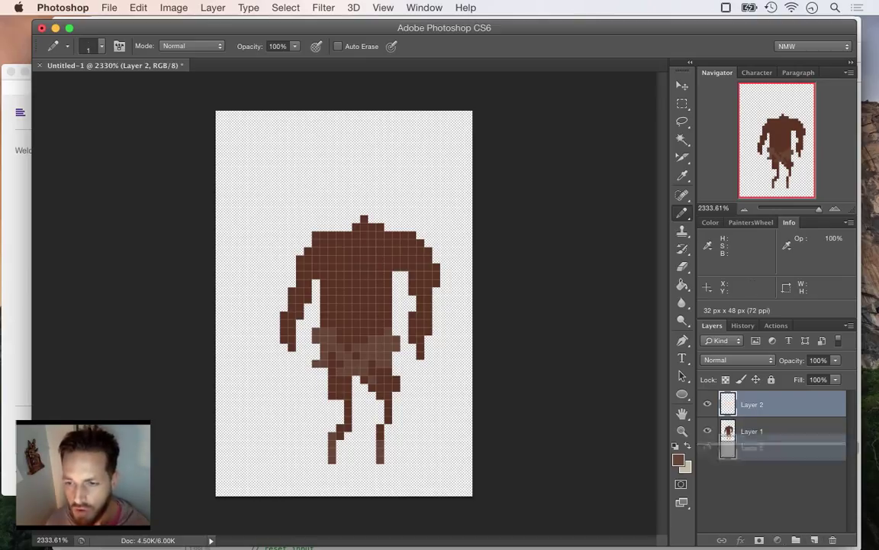
click(833, 539)
click(778, 539)
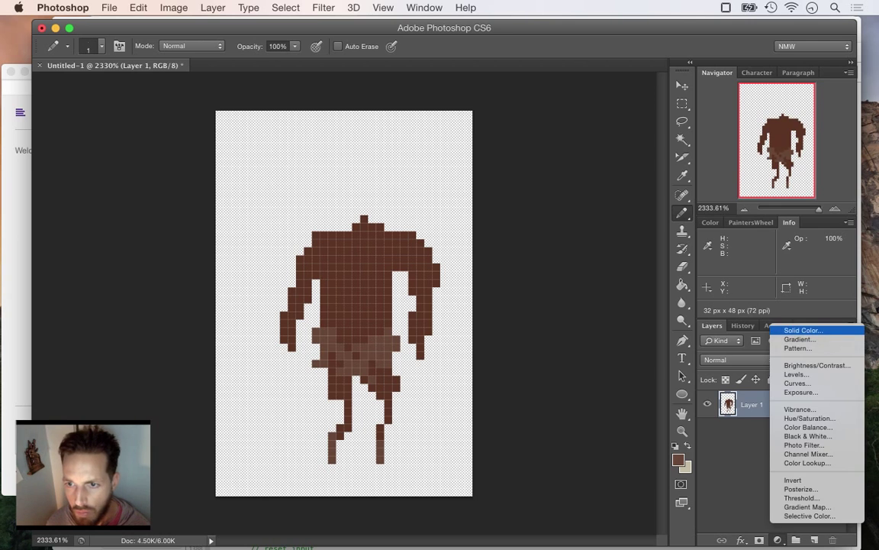
click(803, 329)
click(675, 359)
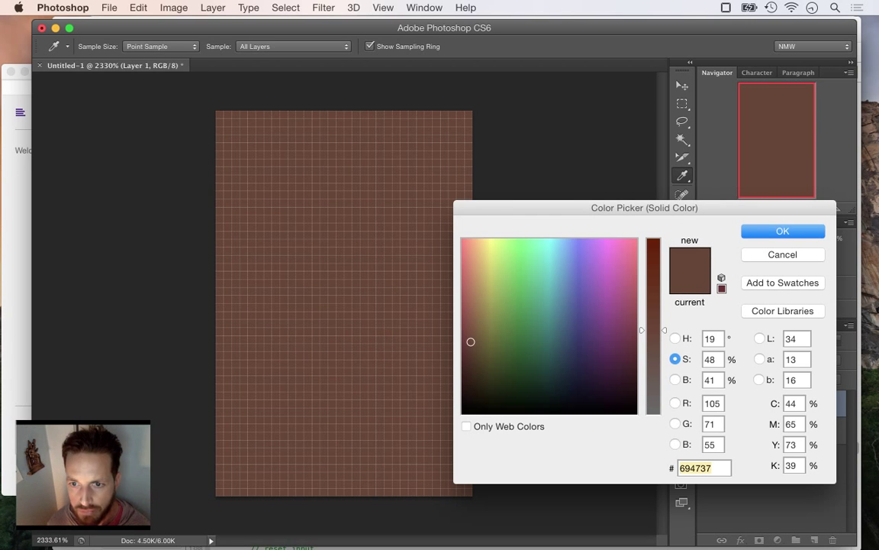
text(50)
key(Tab)
text(0)
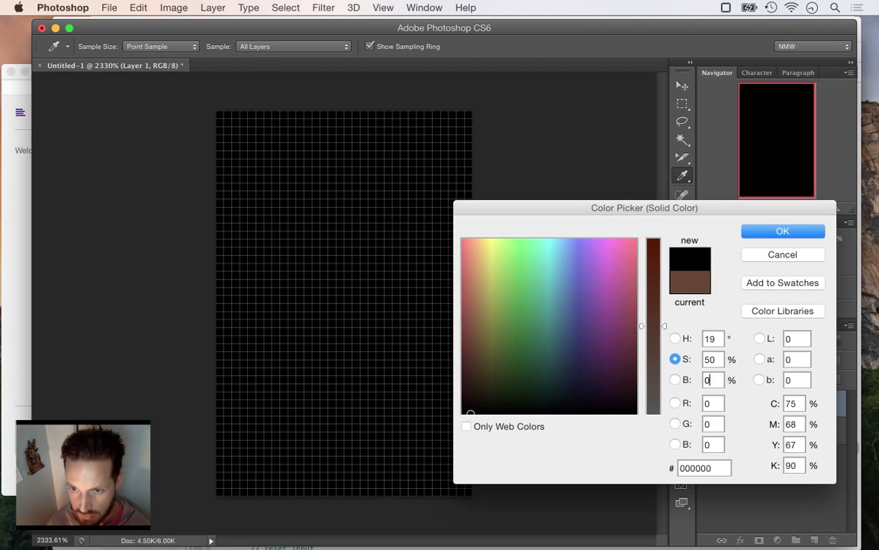
key(shift+Tab)
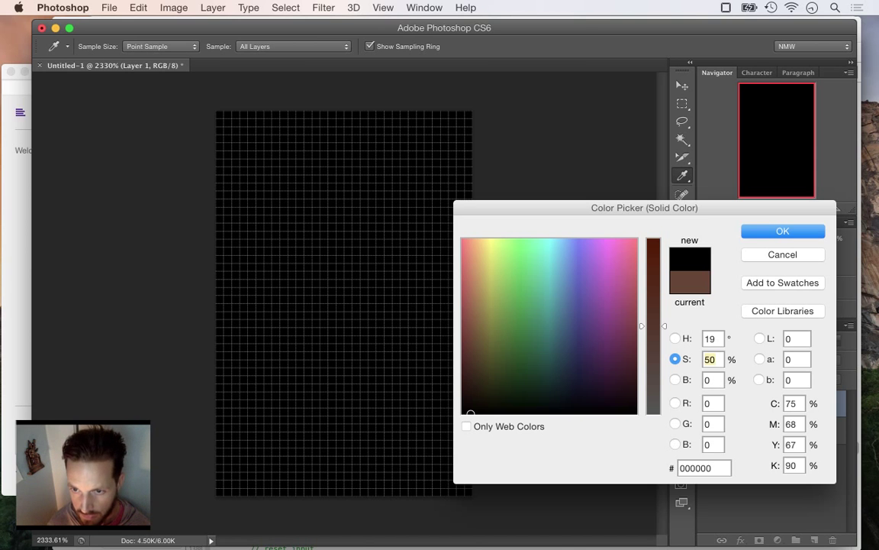
text(0)
key(Tab)
text(50)
key(Return)
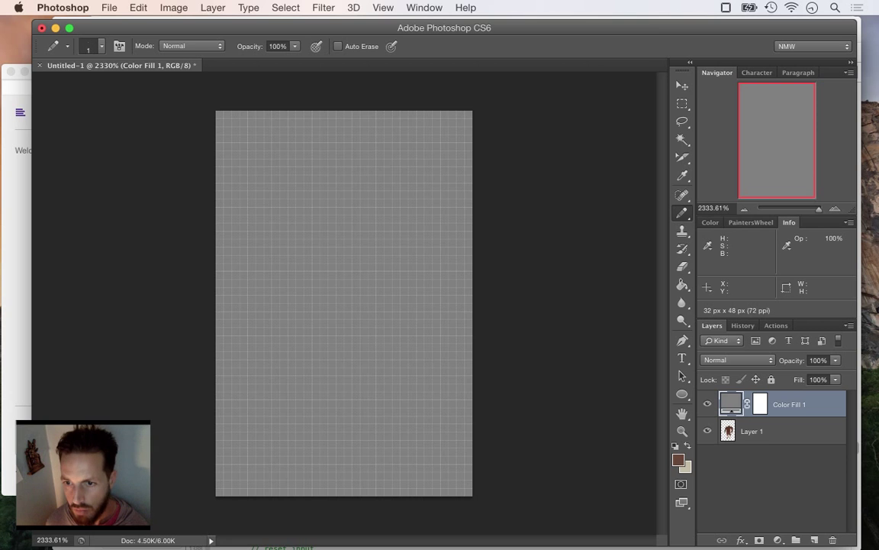
right_click(760, 404)
click(645, 430)
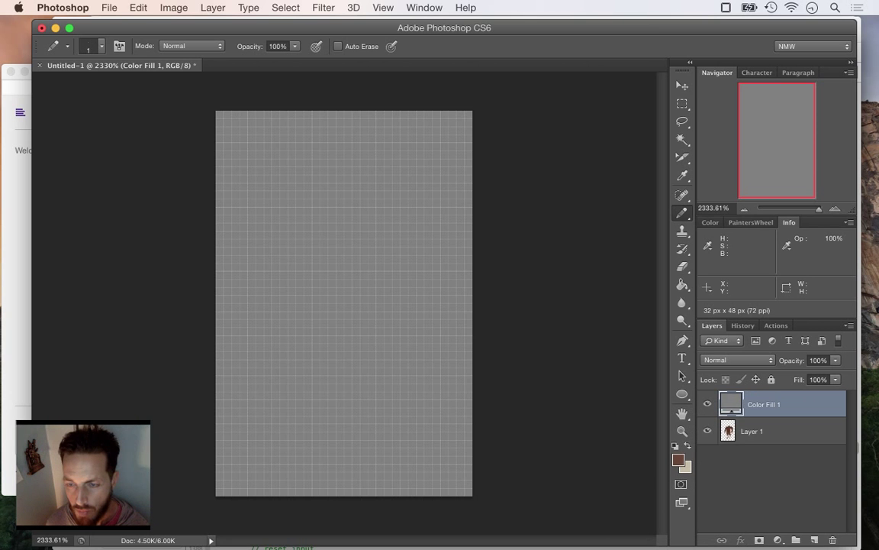
Move the gray fill layer below the figure's layer.
key(super+bracketleft)
key(super+s)
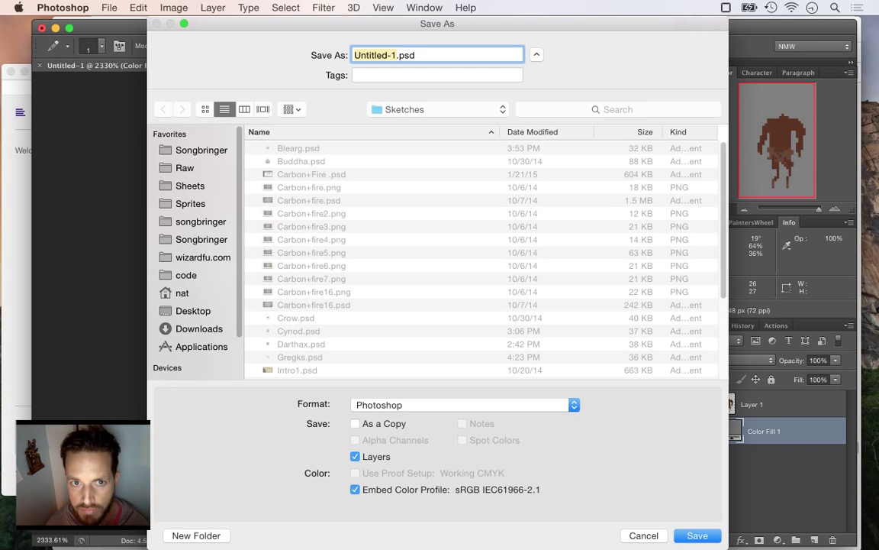
key(Escape)
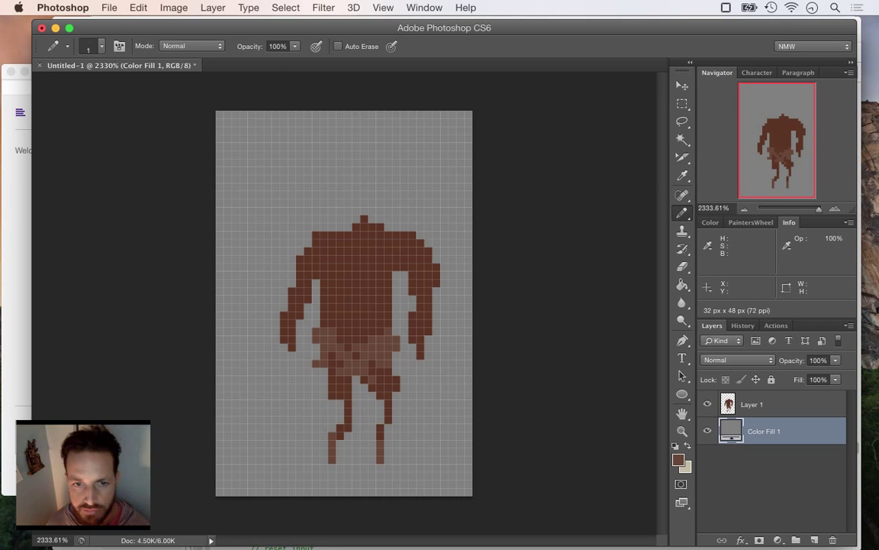
Save the document in Photoshop format as DemonA.psd in the Foes folder inside Sprites.
click(109, 7)
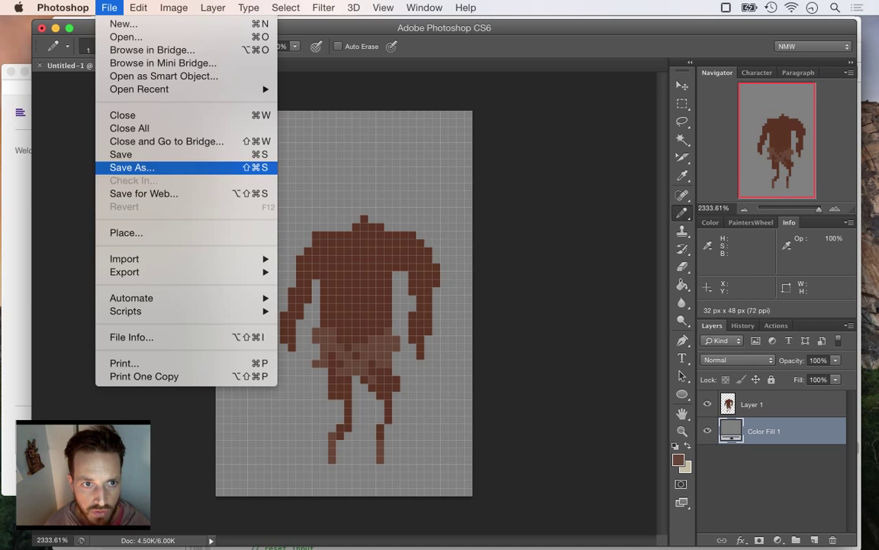
click(131, 167)
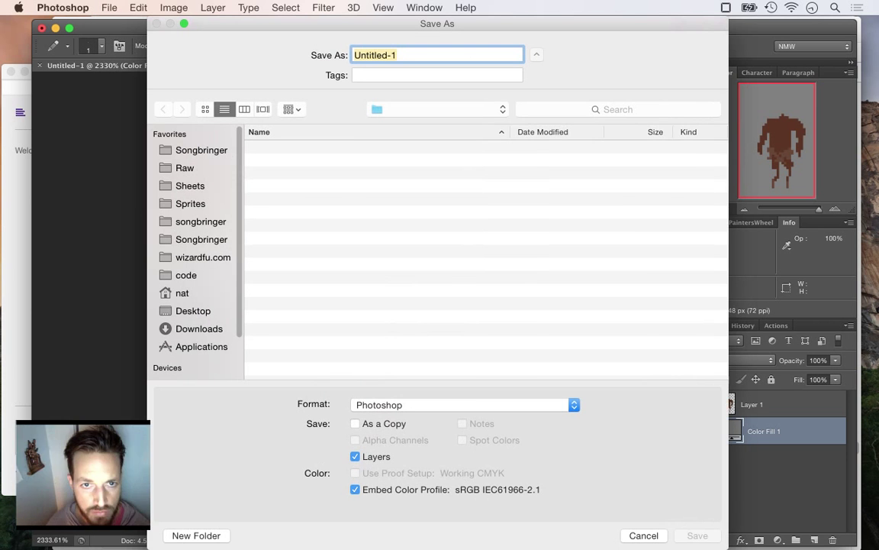
scroll(194, 252, down, 3)
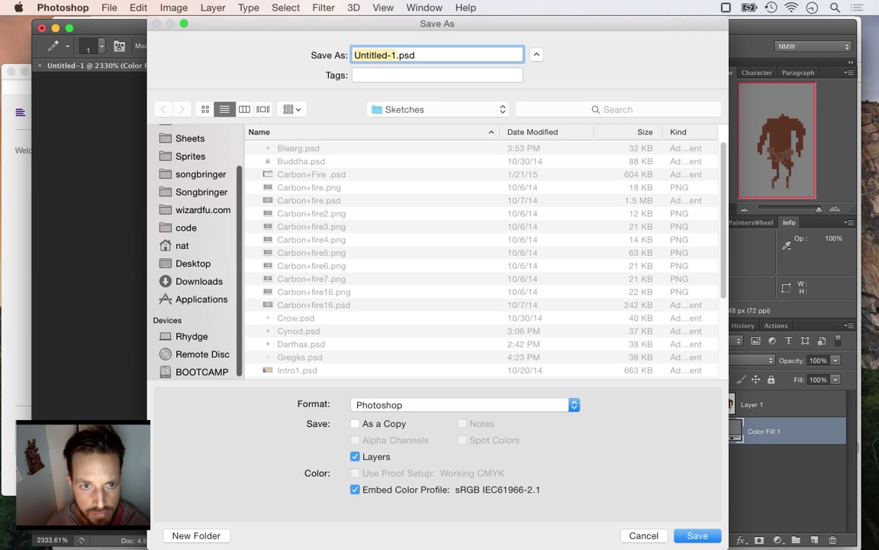
scroll(195, 252, up, 2)
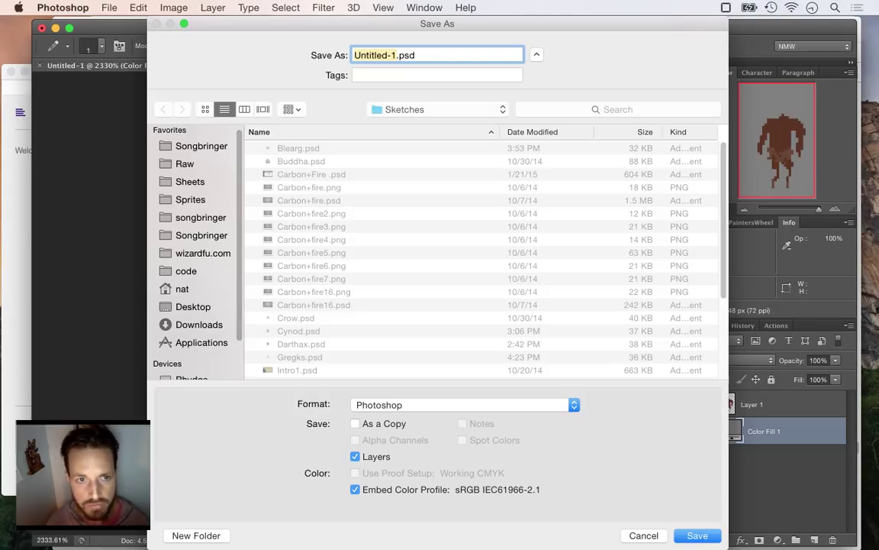
click(200, 146)
click(191, 199)
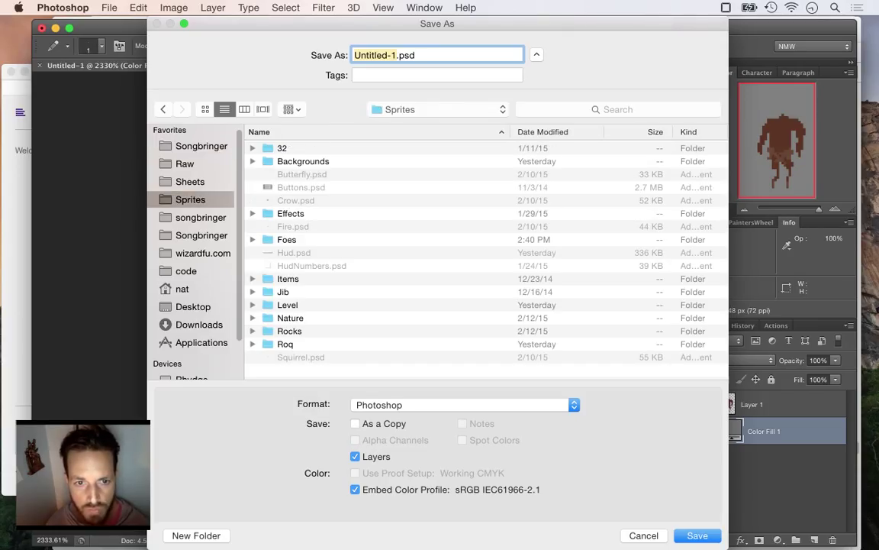
double_click(287, 240)
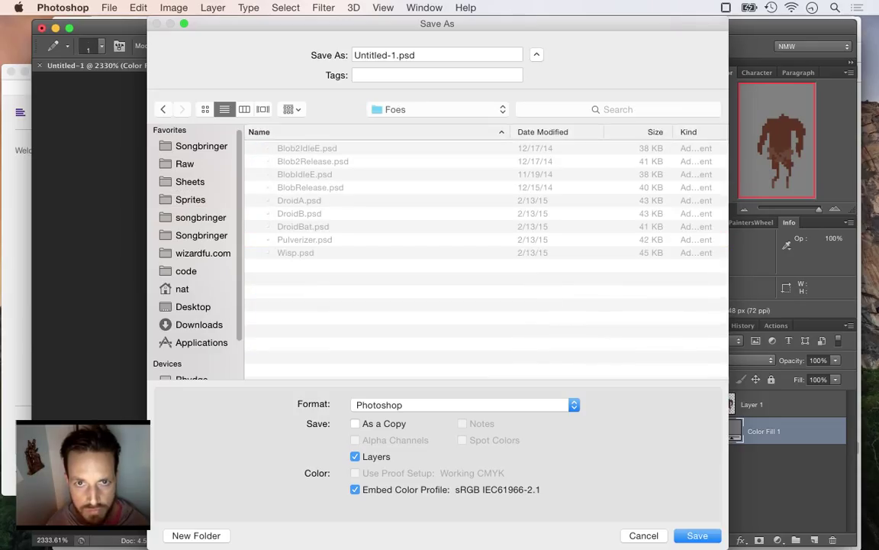
drag(396, 55, 353, 55)
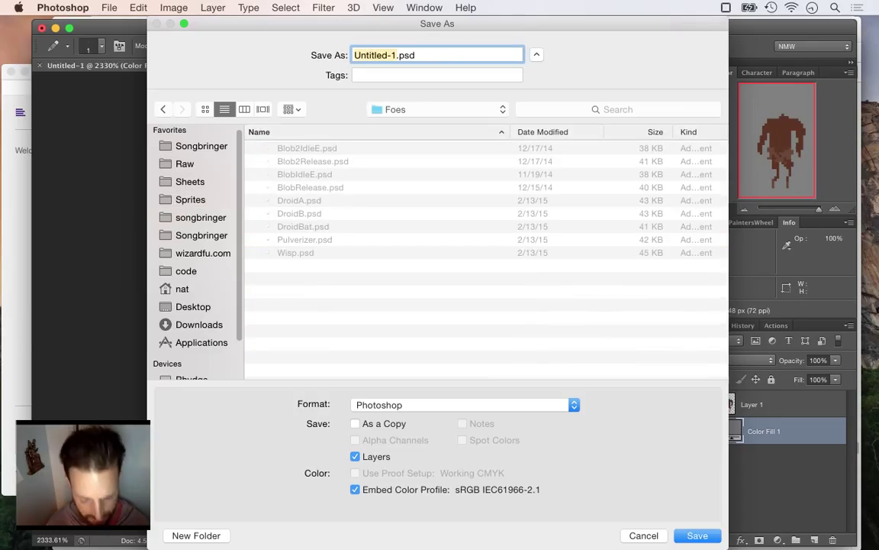
text(Demon)
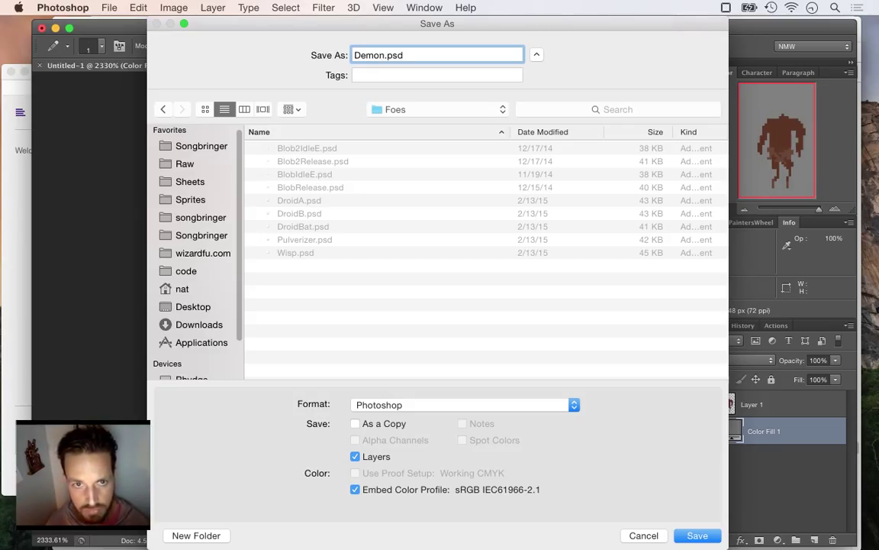
text(A)
key(Return)
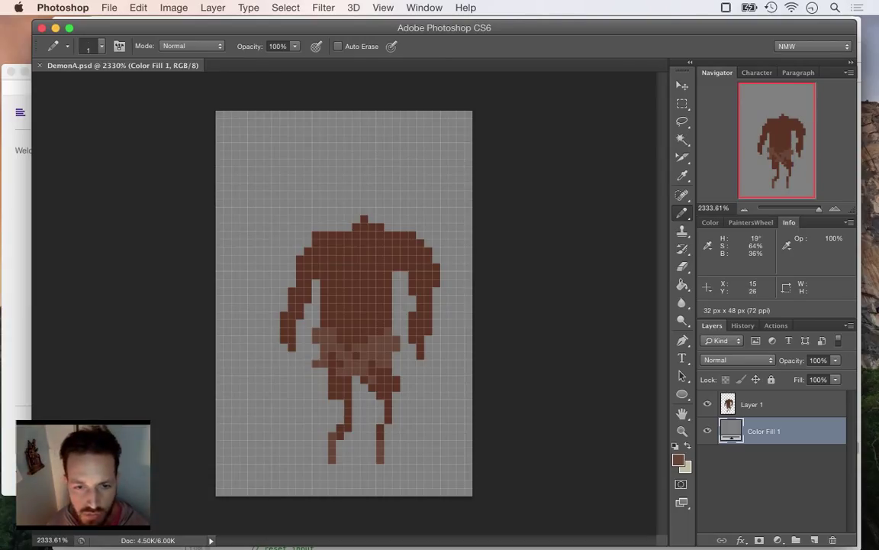
Rasterize the gray fill layer, and erase a few body pixels under the left armpit on Layer 1.
key(i)
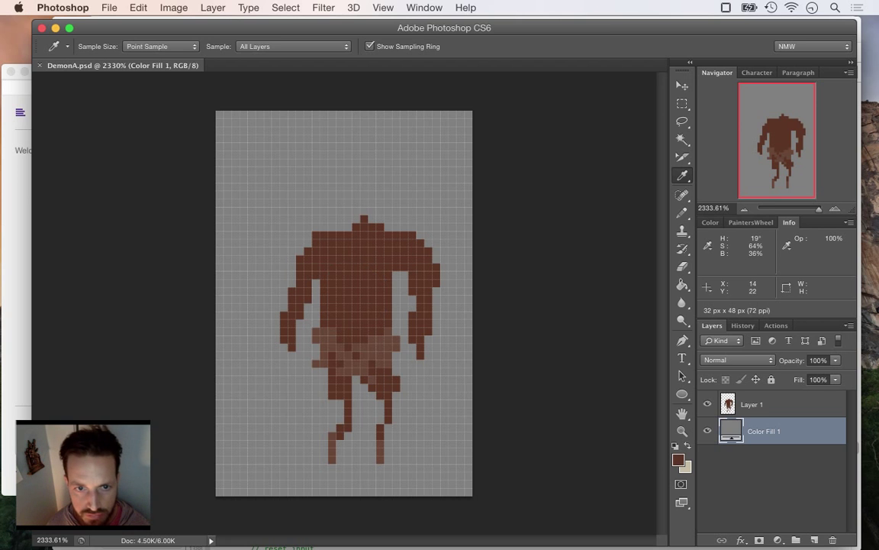
key(e)
click(313, 281)
key(Return)
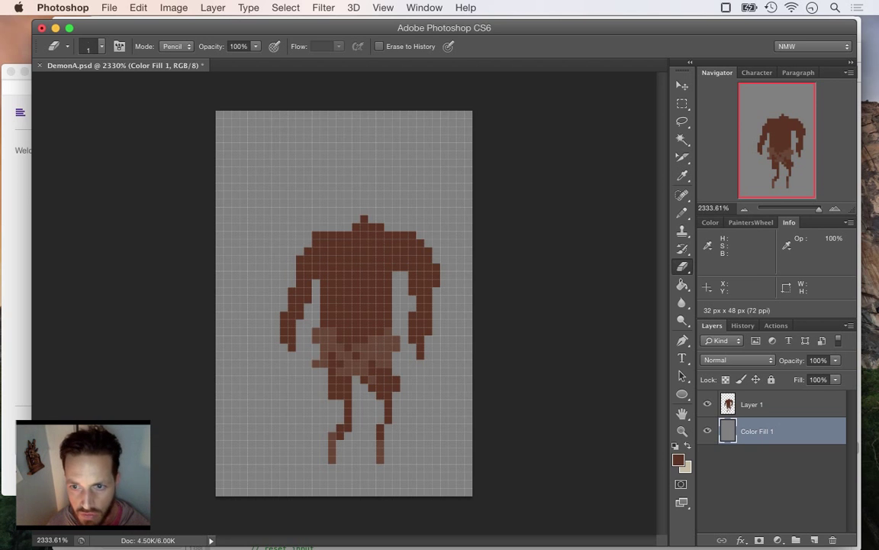
click(763, 404)
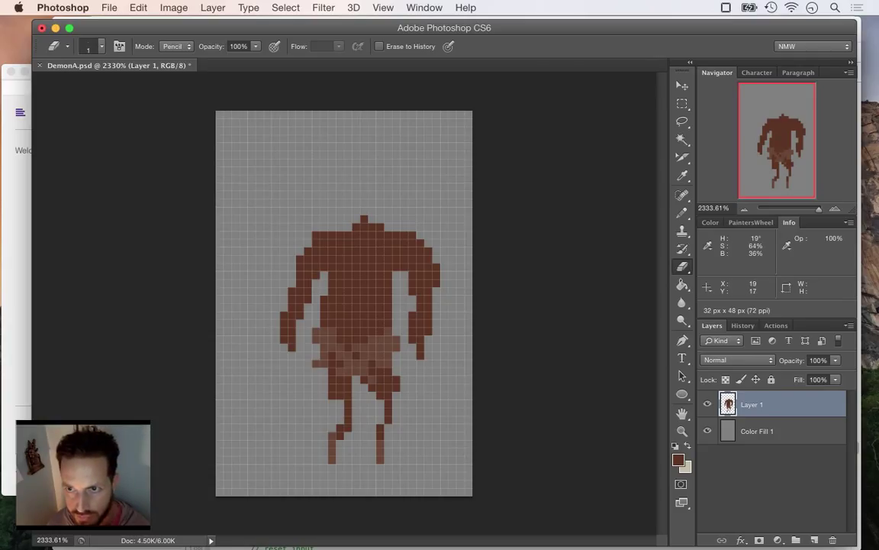
Sample the loincloth's lighter brown and inspect its color values.
key(i)
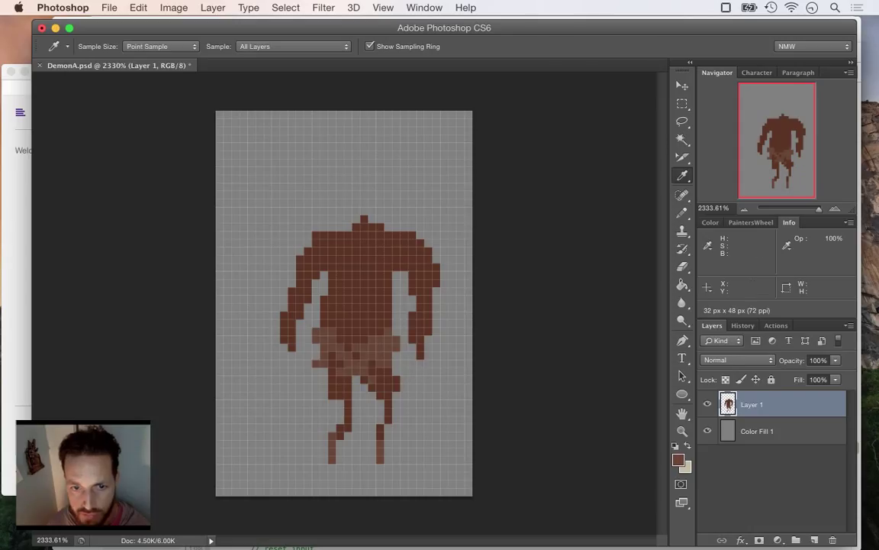
click(679, 459)
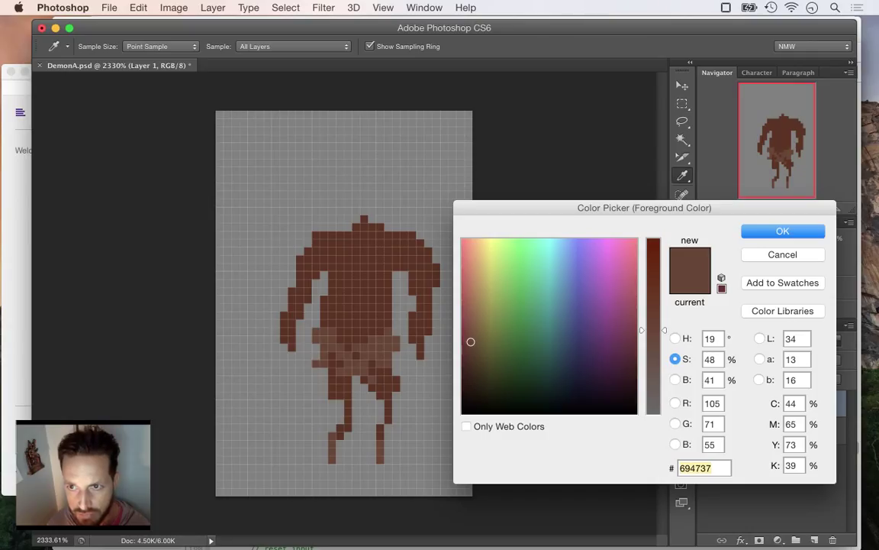
key(Return)
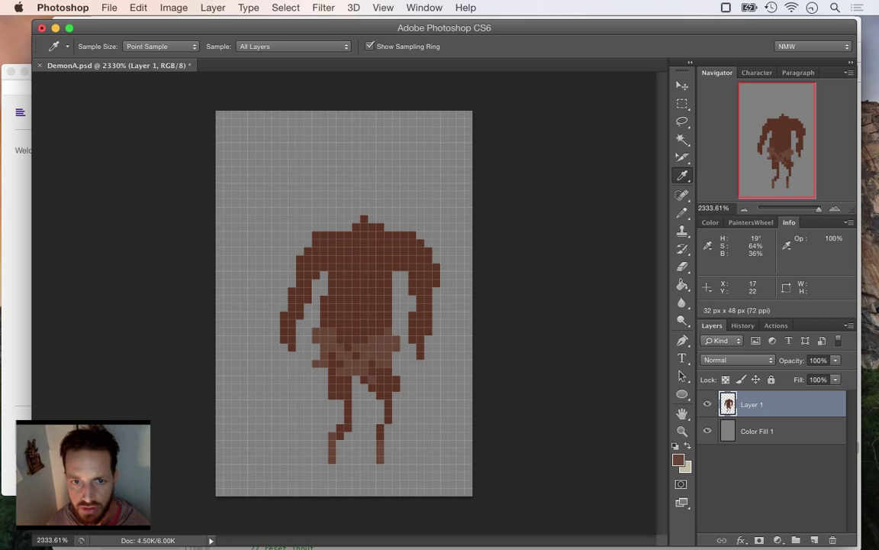
Sample the body's brown, lower its brightness to 28%, and fill the body with that darker brown.
click(321, 266)
click(679, 459)
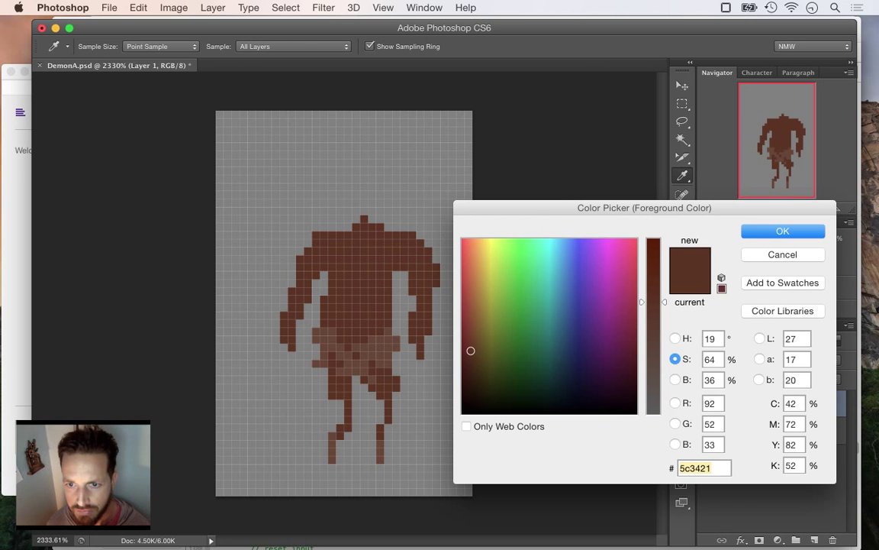
click(676, 379)
drag(664, 351, 664, 365)
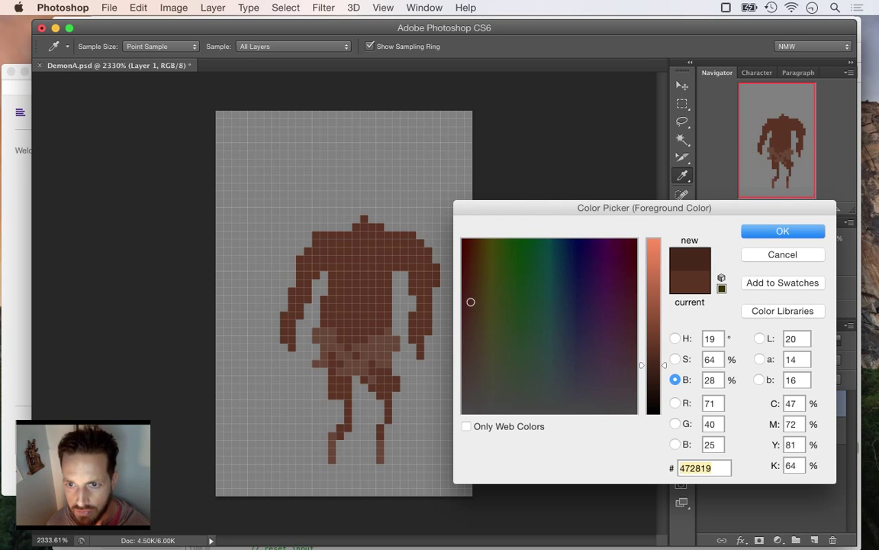
key(Return)
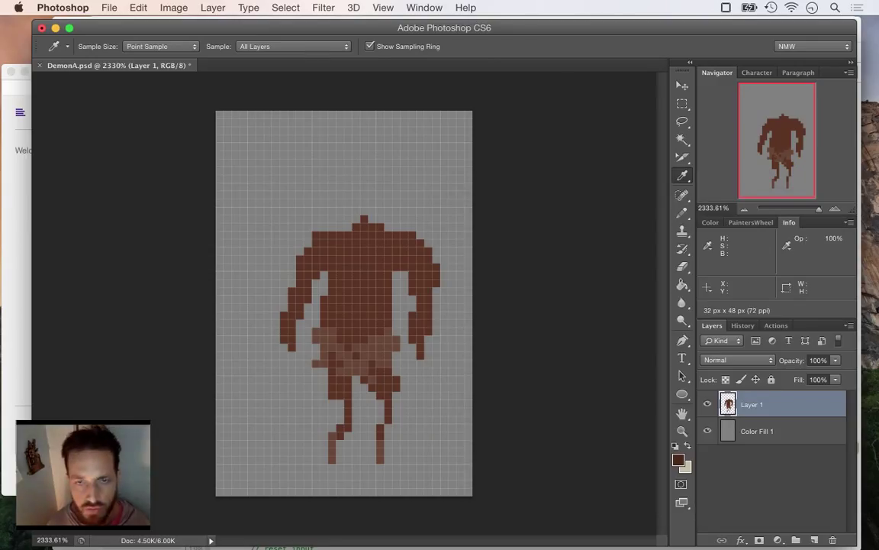
click(682, 285)
click(370, 312)
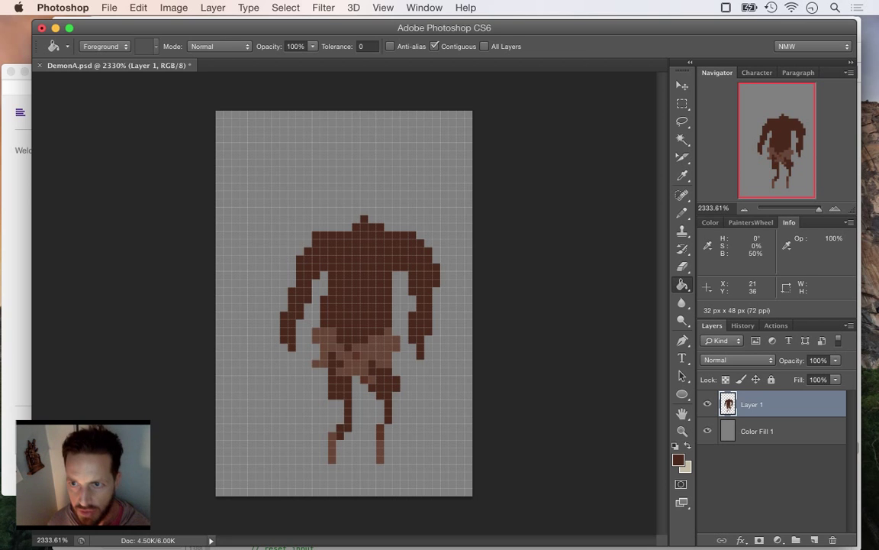
Paint the belly in the loincloth's lighter brown around a dark navel pixel, and resample the body's dark brown.
key(i)
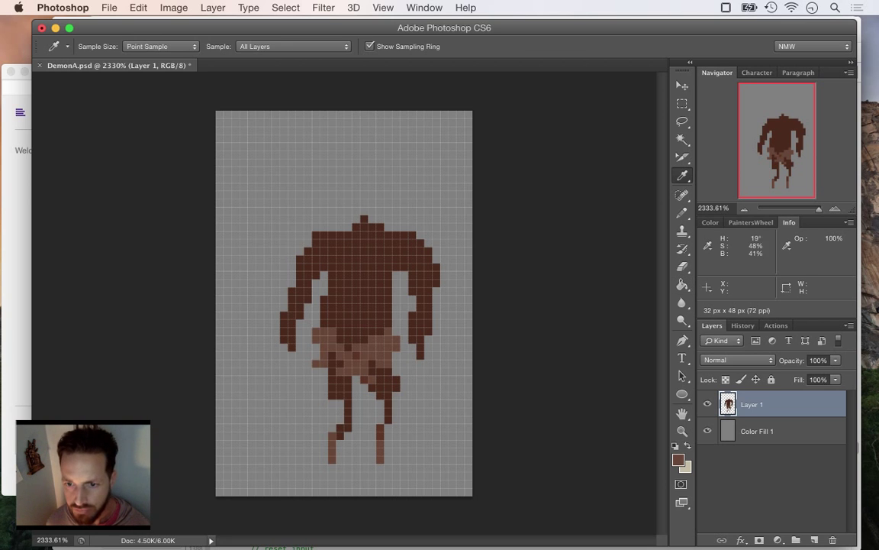
click(678, 460)
key(Return)
key(b)
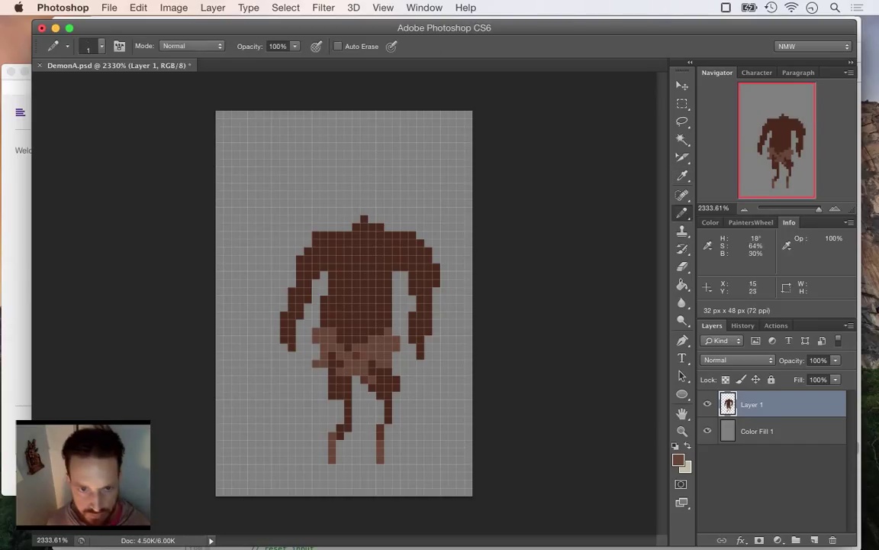
mouse_move(332, 315)
mouse_down()
mouse_move(364, 322)
mouse_move(372, 314)
mouse_move(364, 307)
mouse_up()
mouse_move(372, 307)
mouse_down()
mouse_move(371, 299)
mouse_move(340, 307)
mouse_move(364, 292)
mouse_move(348, 307)
mouse_up()
click(372, 292)
key(i)
click(338, 251)
key(b)
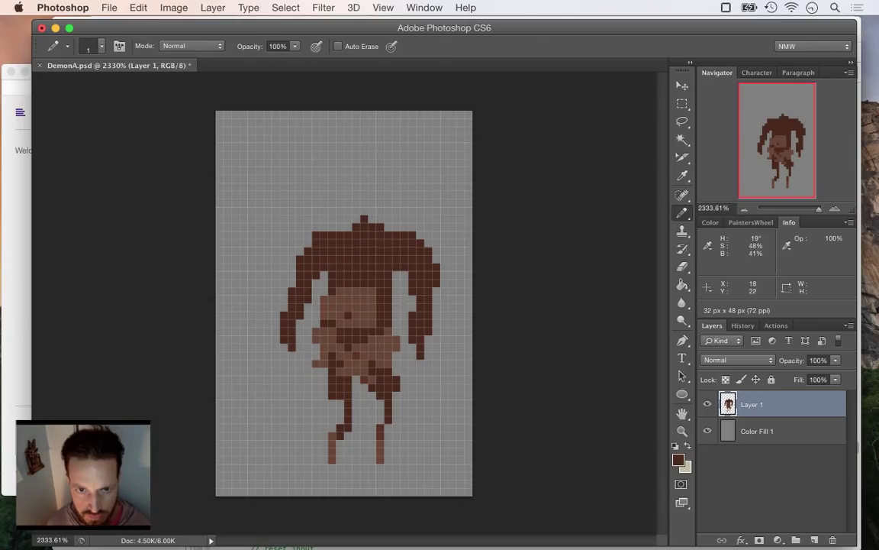
Paint chest muscle highlights in the belly's lighter brown, and touch up their lower edge with the body's dark brown.
alt+click(365, 303)
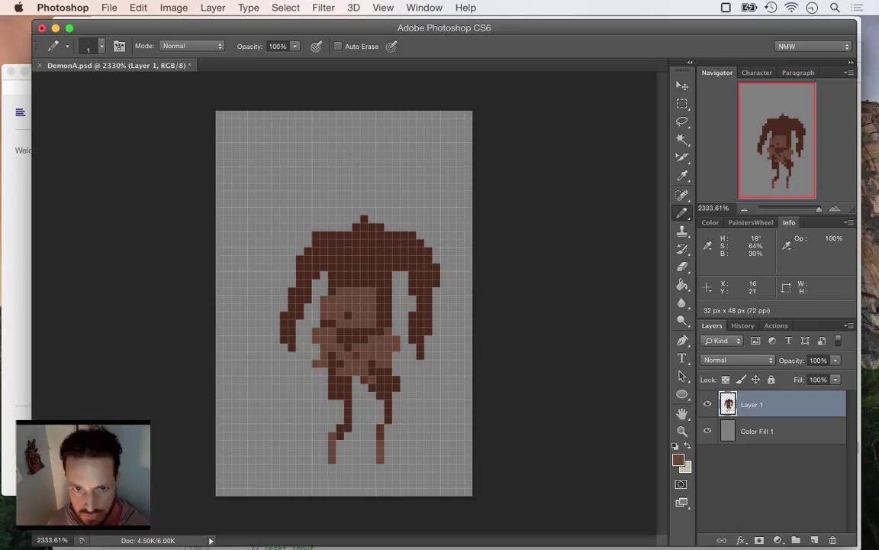
mouse_move(332, 259)
mouse_down()
mouse_move(348, 275)
mouse_move(372, 275)
mouse_move(388, 251)
mouse_up()
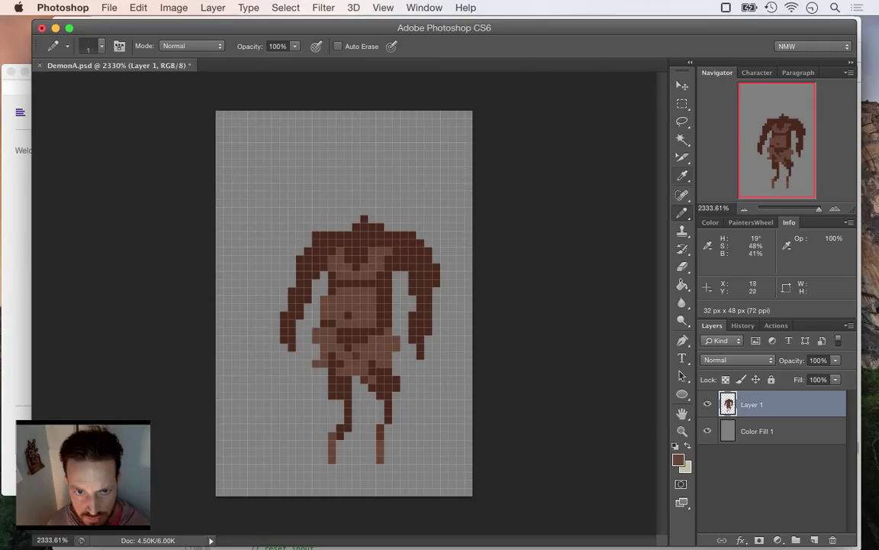
key(i)
key(b)
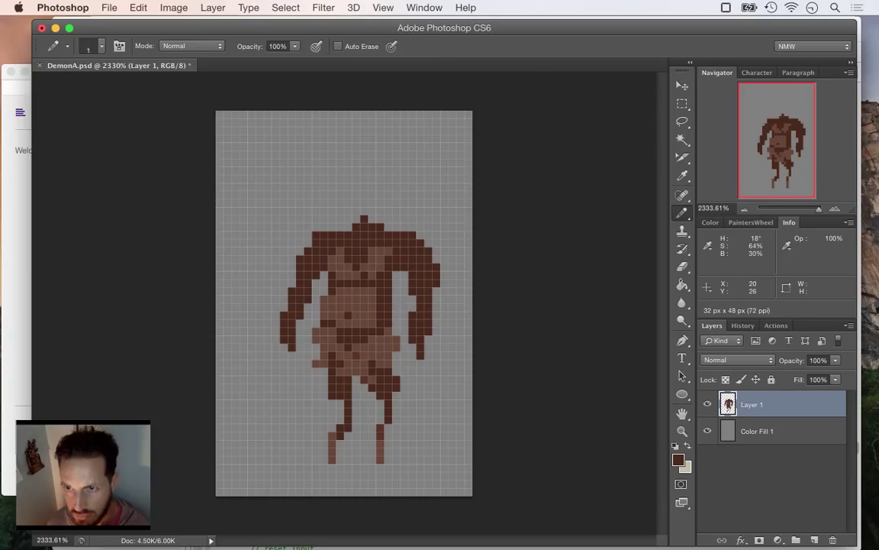
Sample the lighter brown and recolor both forearms with it, keeping the fingertips dark.
alt+click(310, 244)
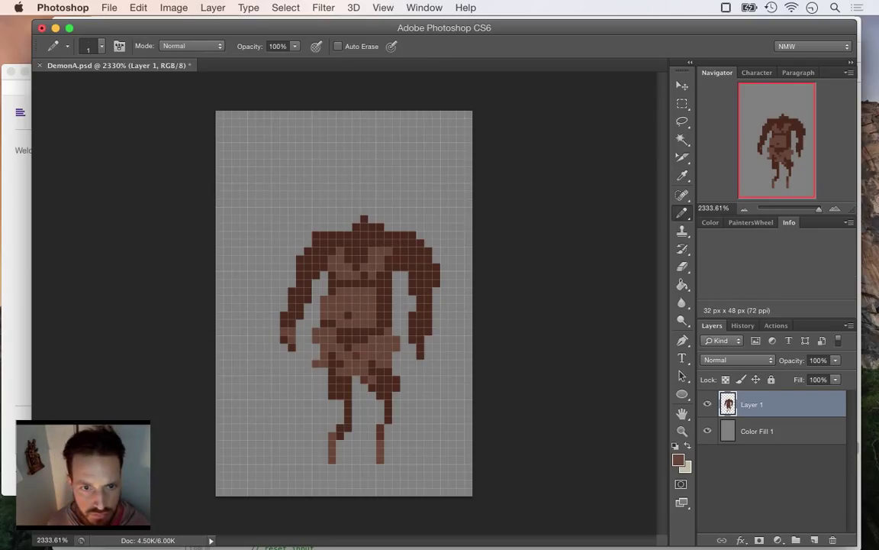
mouse_move(292, 324)
mouse_down()
mouse_move(284, 315)
mouse_move(300, 307)
mouse_move(292, 300)
mouse_move(292, 307)
mouse_up()
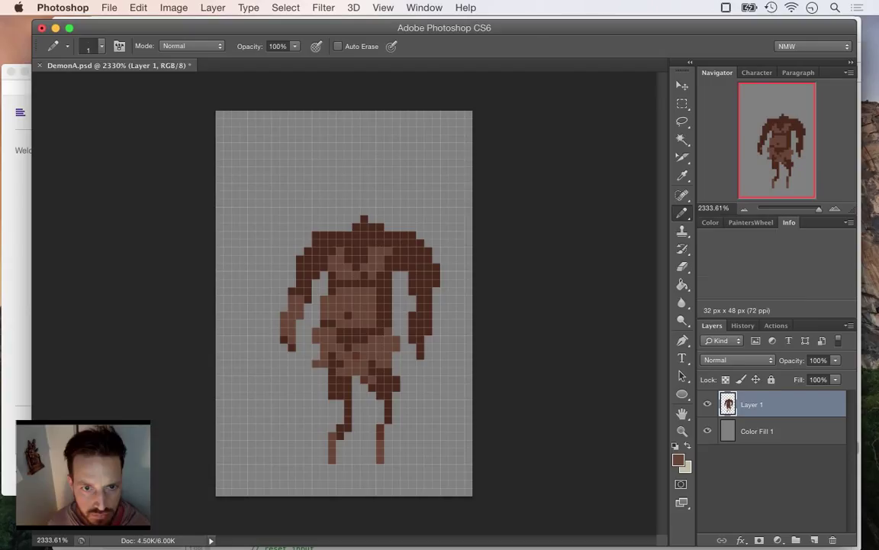
mouse_move(412, 315)
mouse_down()
mouse_move(413, 339)
mouse_move(428, 315)
mouse_move(413, 332)
mouse_up()
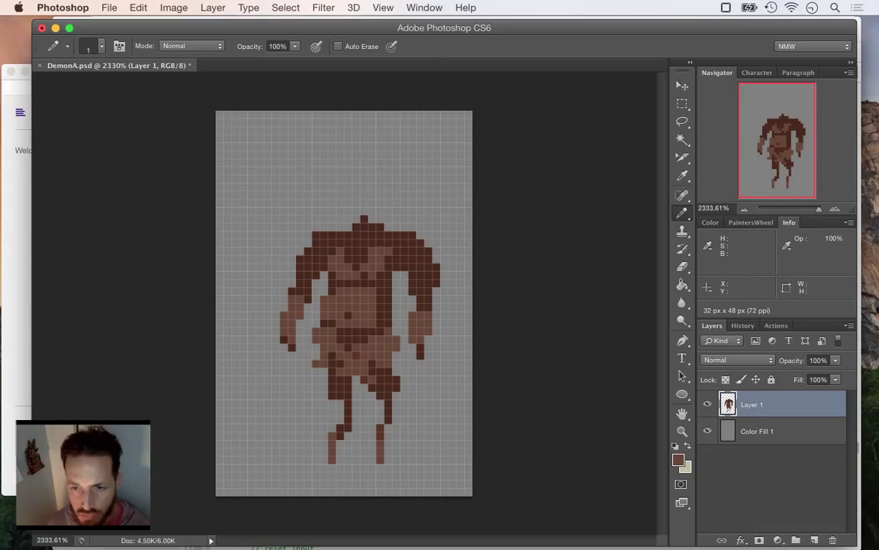
Set the foreground color to pale beige #c6bda5 and paint two vertical claws on the figure's hand at the left.
click(678, 460)
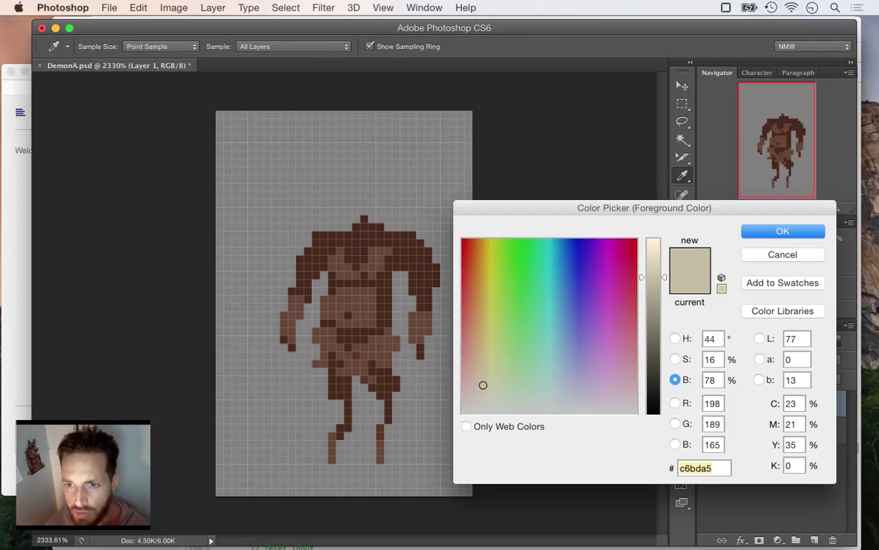
key(Return)
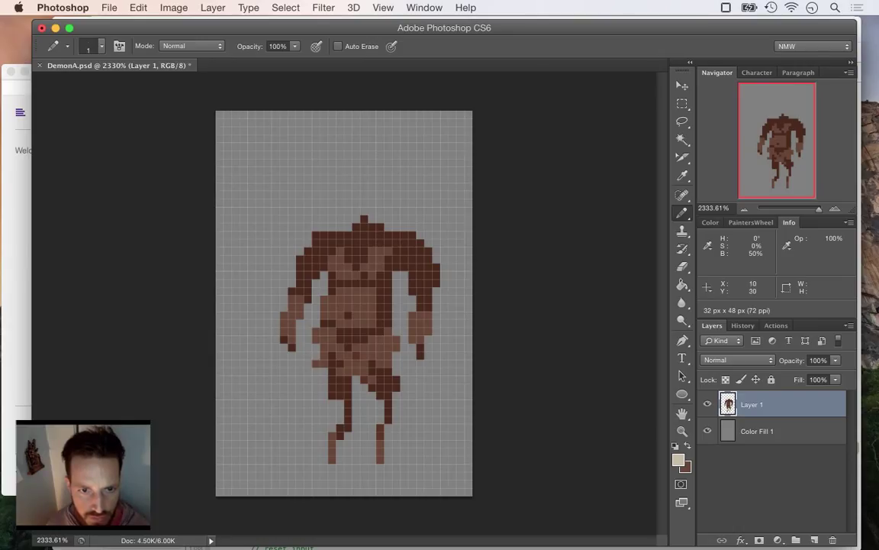
click(300, 351)
click(283, 346)
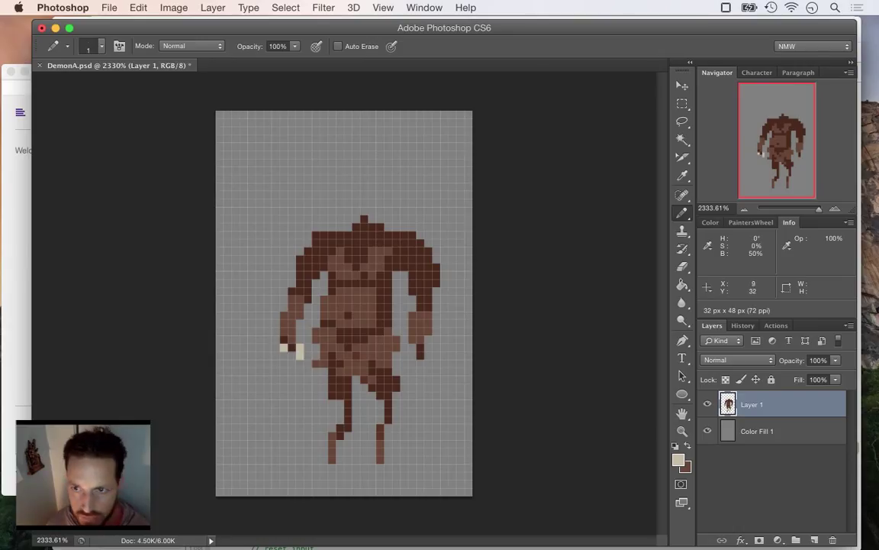
click(284, 355)
click(283, 364)
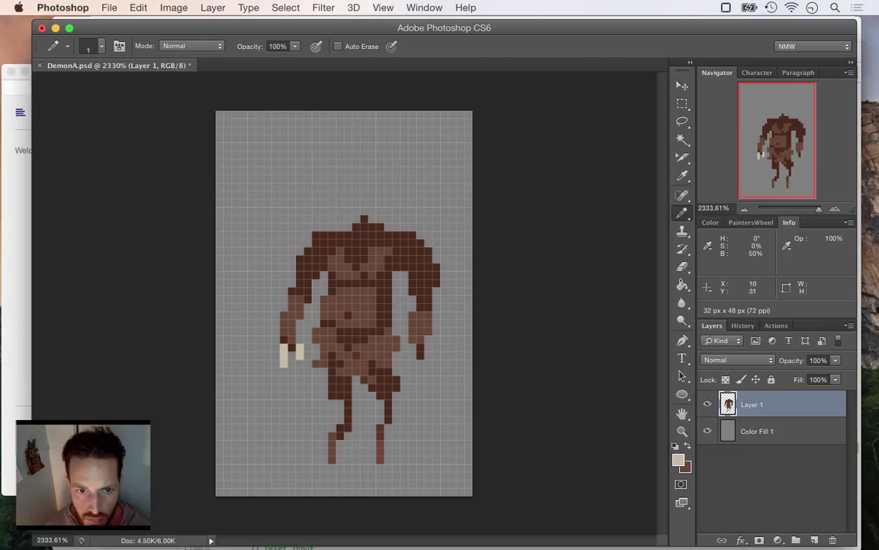
click(300, 364)
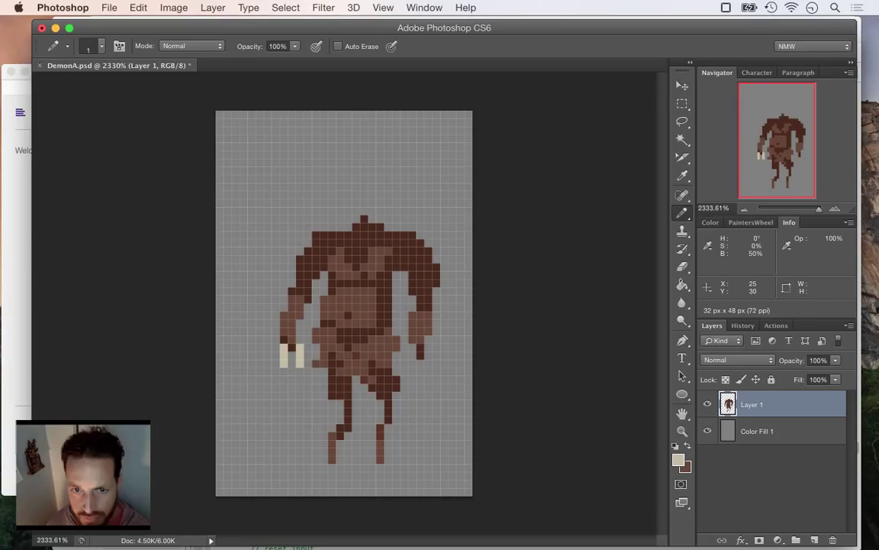
Paint two pale beige claws on the hand at the right, and reshape the left hand's claws into a short, close pair.
mouse_move(428, 348)
mouse_down()
mouse_move(429, 364)
mouse_move(412, 371)
mouse_up()
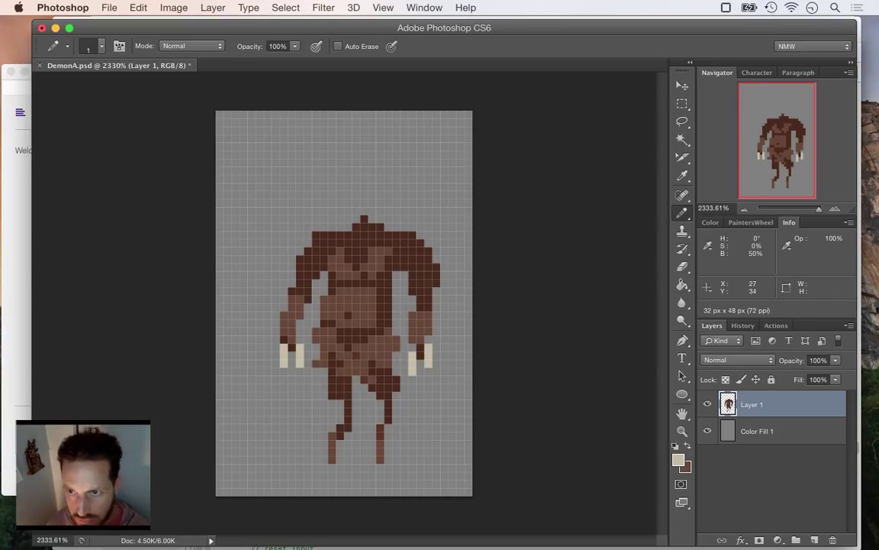
key(e)
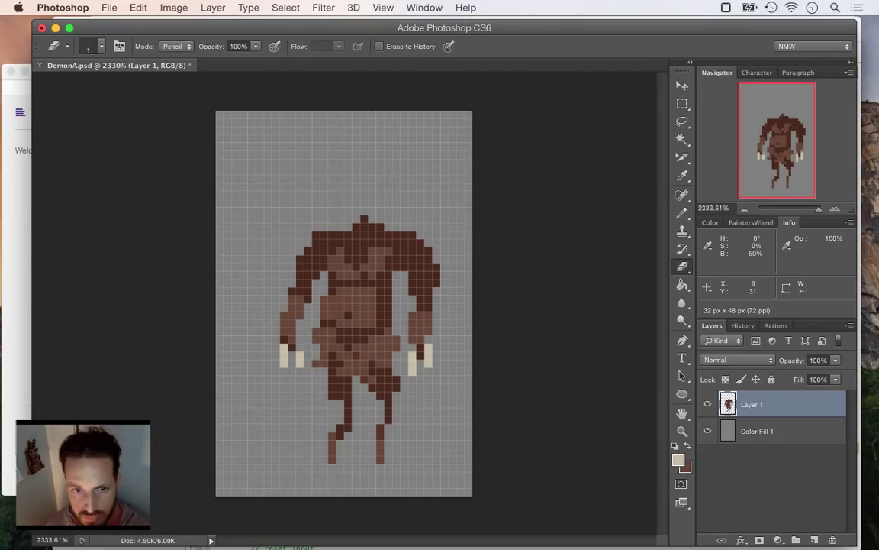
click(284, 363)
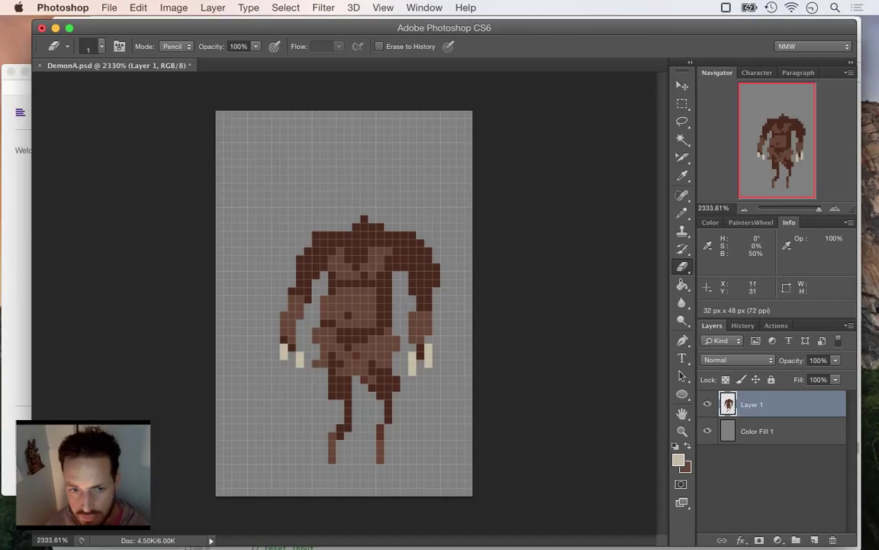
drag(300, 363, 300, 355)
key(i)
click(283, 352)
key(b)
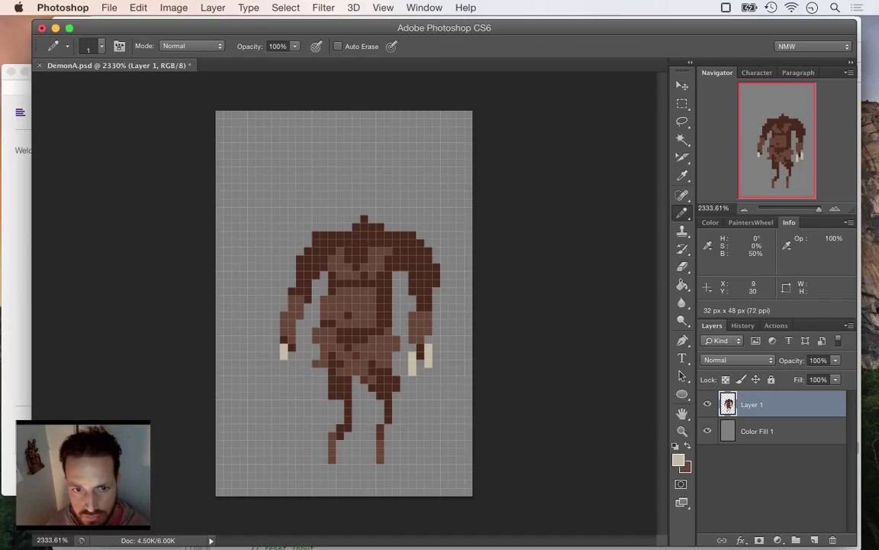
click(292, 358)
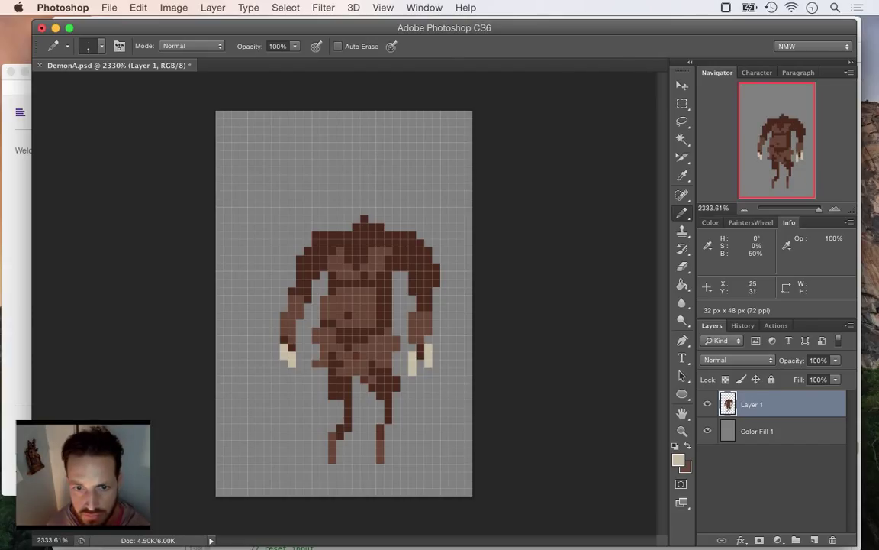
Shorten and join the claws on the hand at the right to match the other hand, and save the file.
mouse_move(420, 363)
mouse_down()
mouse_move(421, 371)
mouse_move(412, 357)
mouse_move(412, 371)
mouse_up()
key(e)
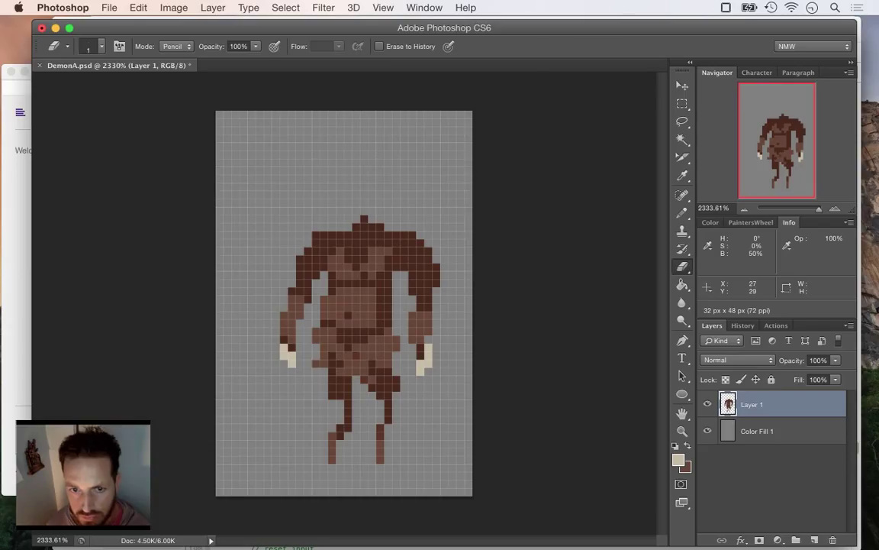
click(428, 348)
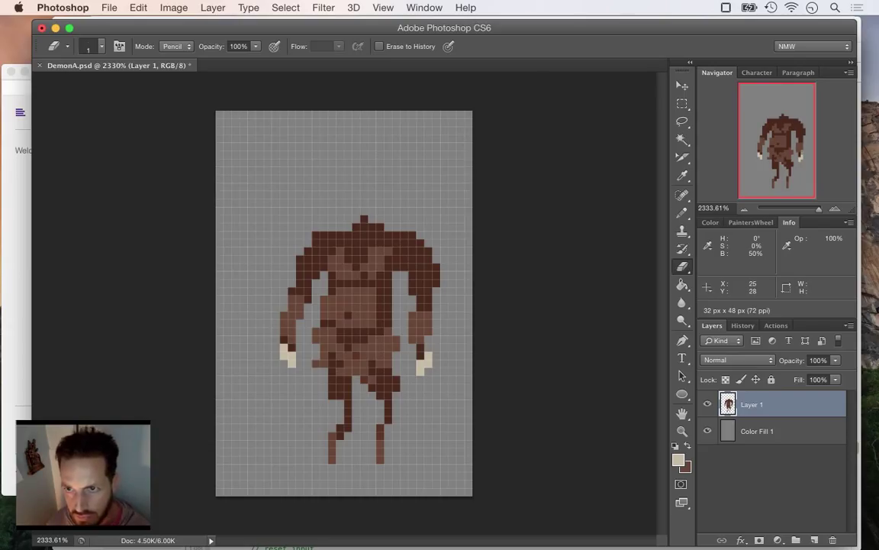
key(b)
alt+click(286, 357)
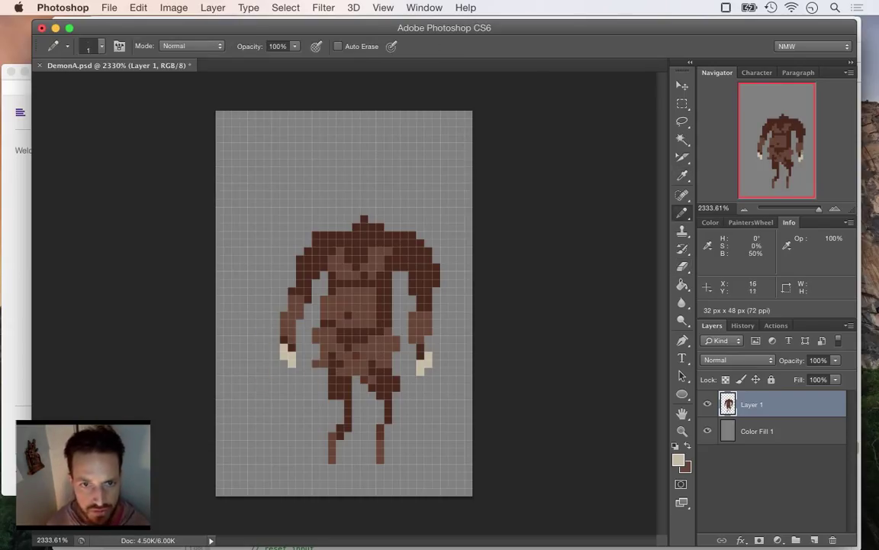
key(super+s)
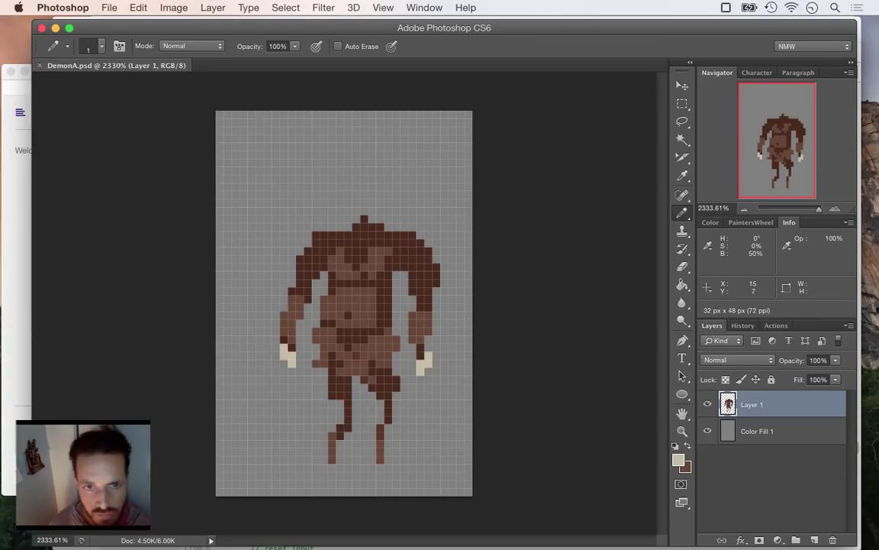
Paint a pale beige skull head tapering to a pointed jaw over the upper chest, and trim its upper corner.
mouse_move(340, 168)
mouse_down()
mouse_move(354, 251)
mouse_move(372, 179)
mouse_move(348, 205)
mouse_move(356, 219)
mouse_move(340, 218)
mouse_move(332, 171)
mouse_move(372, 163)
mouse_move(356, 179)
mouse_move(348, 171)
mouse_move(370, 159)
mouse_move(340, 162)
mouse_move(372, 162)
mouse_up()
key(e)
click(332, 171)
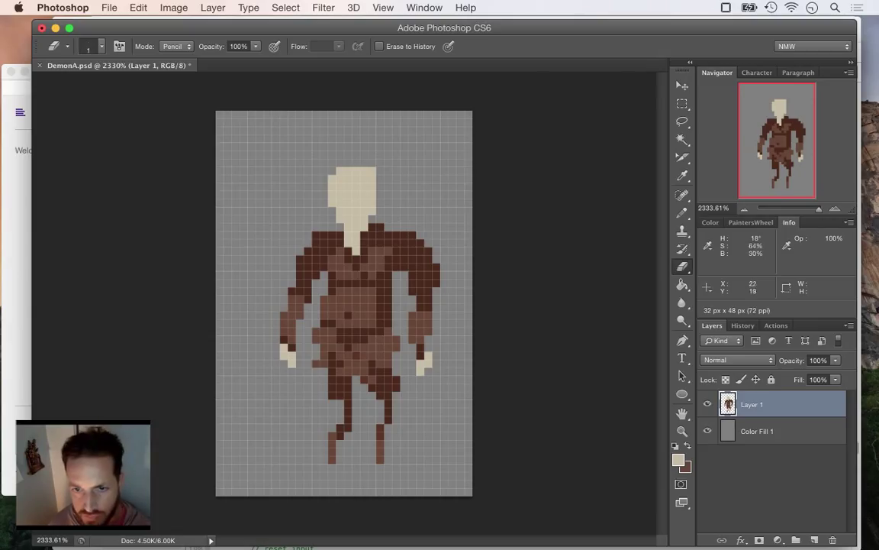
Darken the skull's beige to a near-black olive, and paint a slanted, pointed horn at the skull's upper right.
key(i)
click(366, 206)
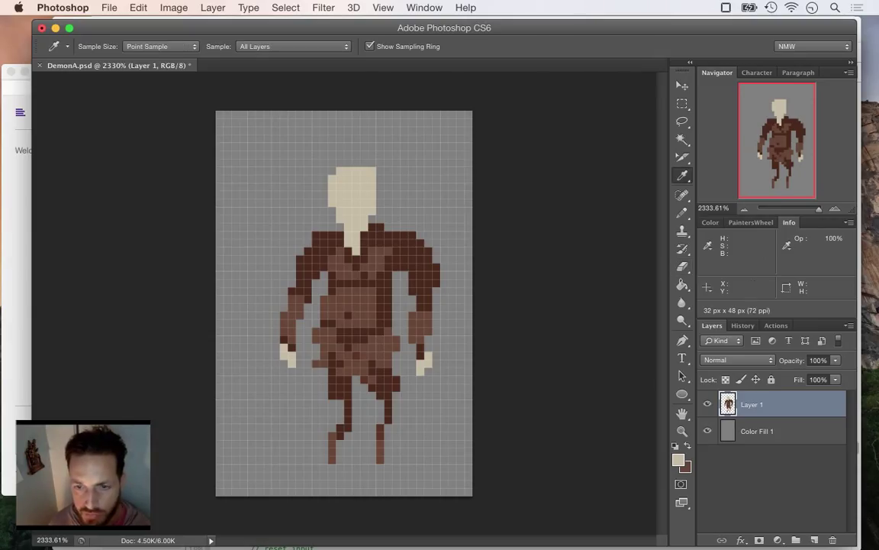
click(679, 460)
drag(662, 277, 663, 379)
key(Return)
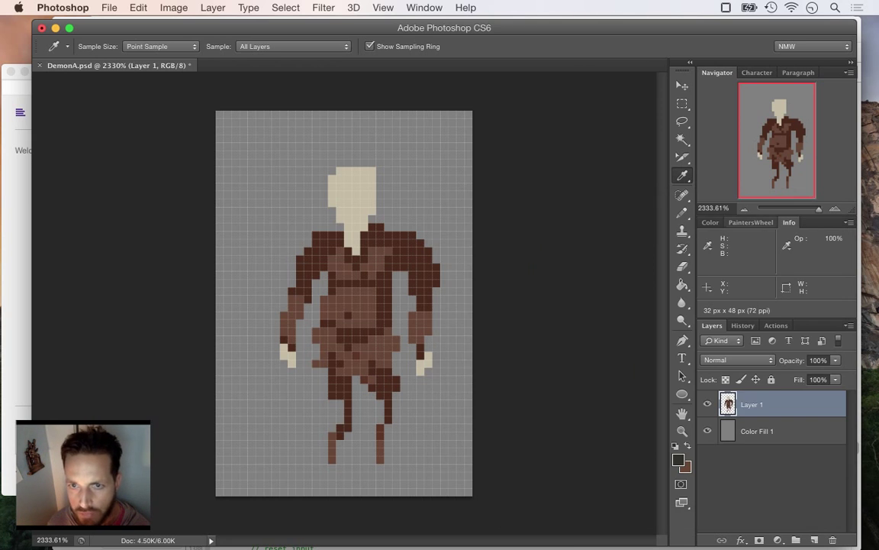
key(b)
click(372, 177)
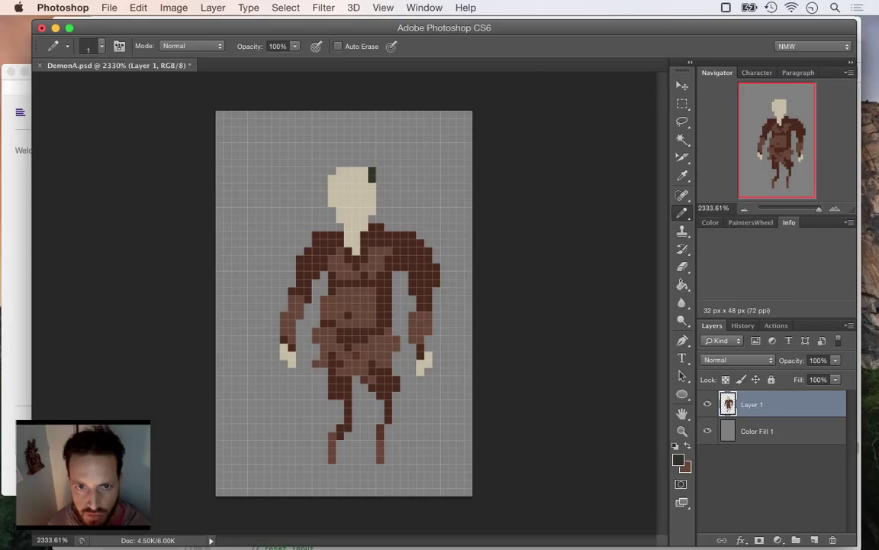
drag(380, 171, 388, 147)
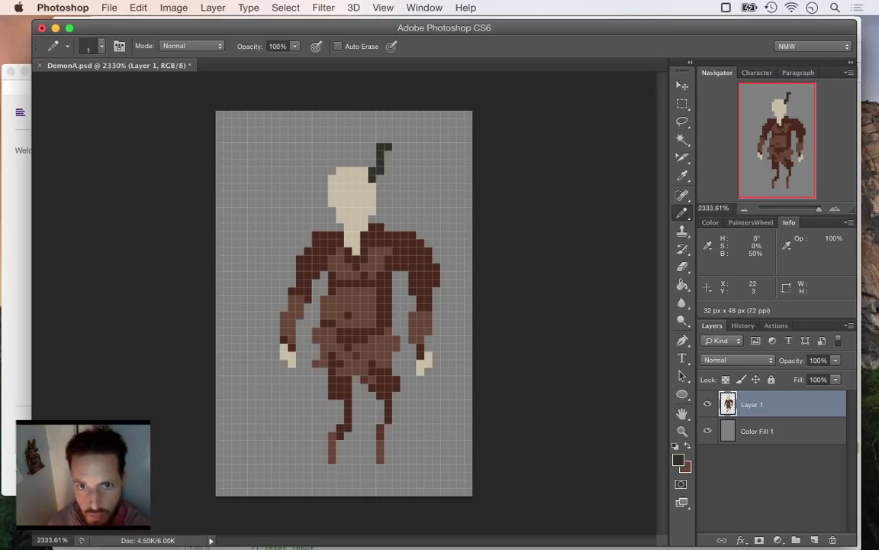
drag(397, 139, 388, 163)
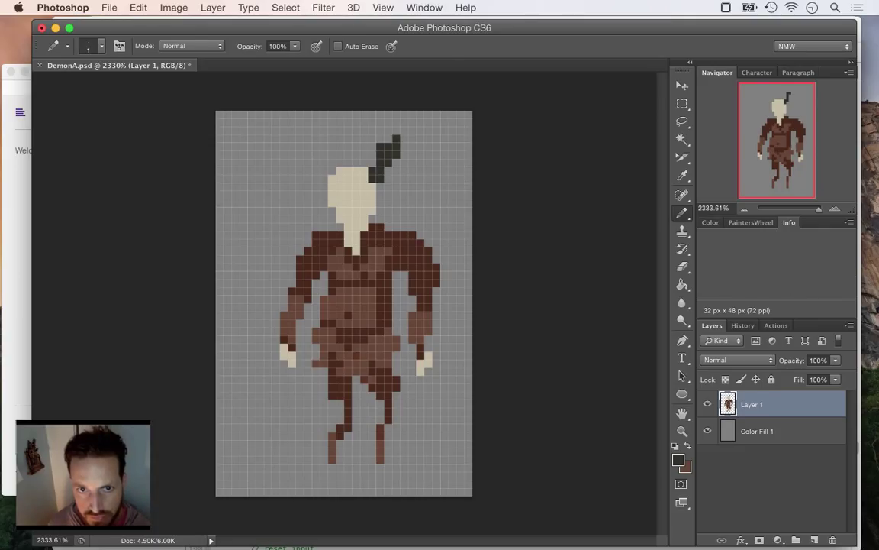
key(e)
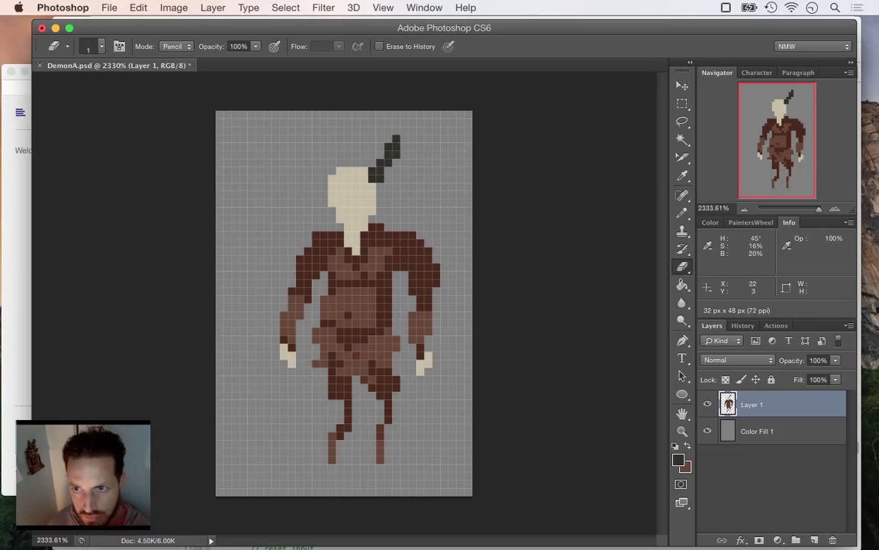
Thicken the right horn's base in the same dark olive, and paint a matching horn at the skull's upper left.
key(i)
click(376, 174)
key(b)
click(372, 163)
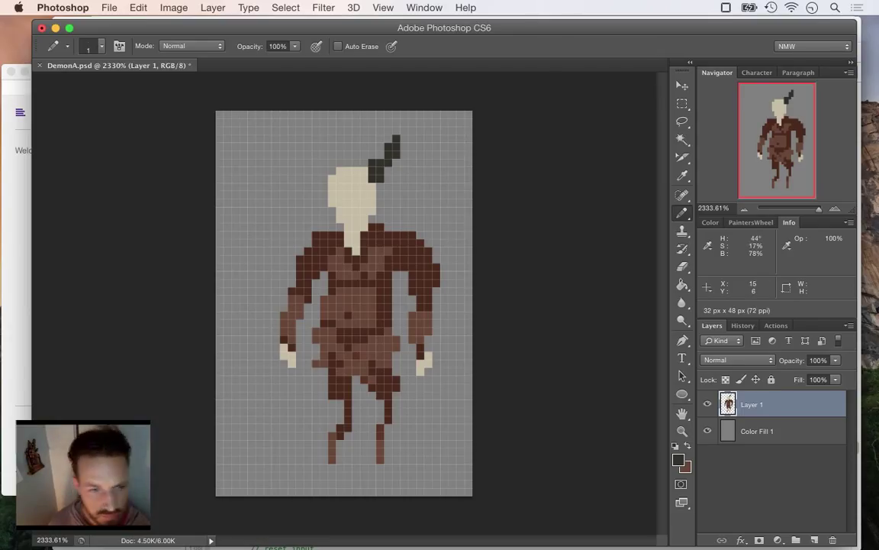
mouse_move(332, 162)
mouse_down()
mouse_move(332, 170)
mouse_move(307, 139)
mouse_up()
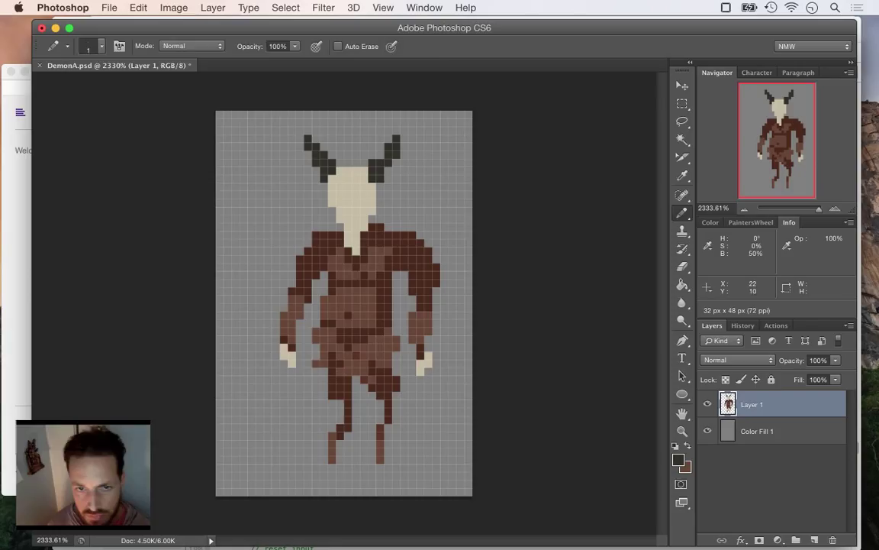
Resample the skull's beige, widen the cheeks, trim the lower jaw corners, and save the file.
key(i)
click(364, 210)
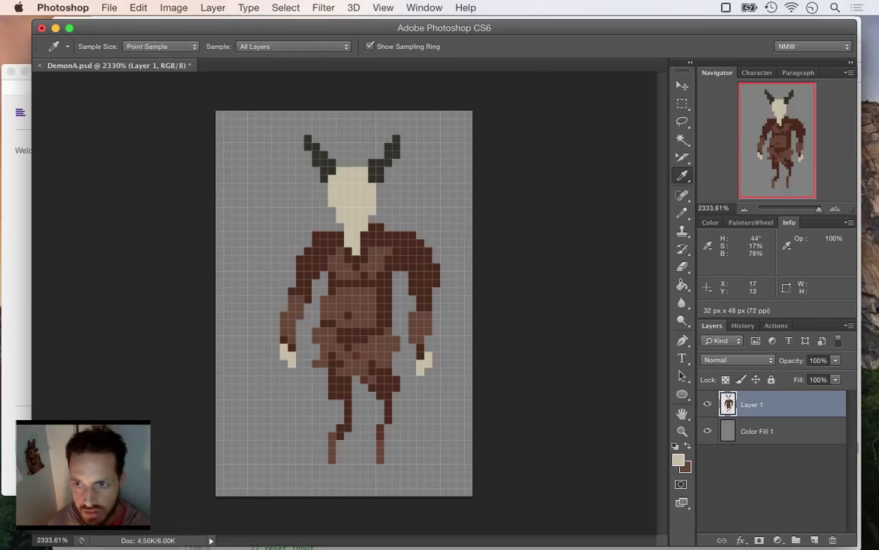
key(b)
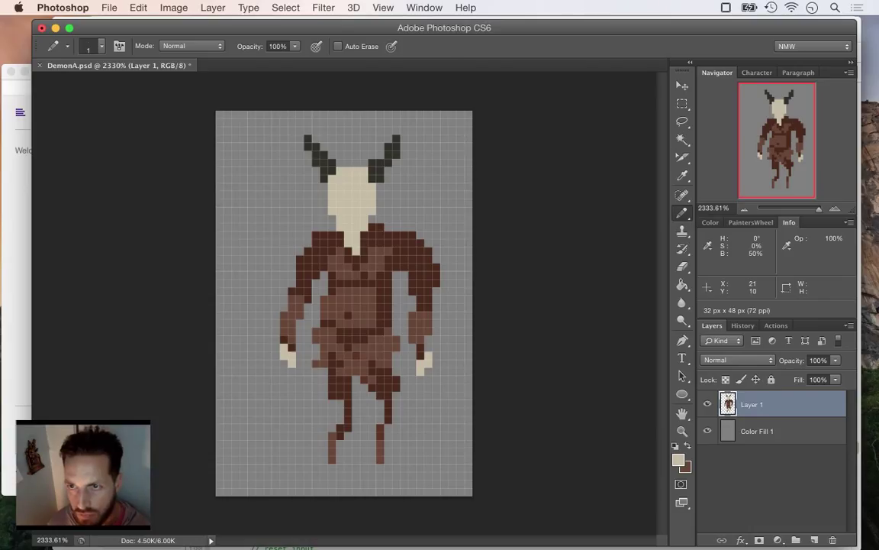
key(e)
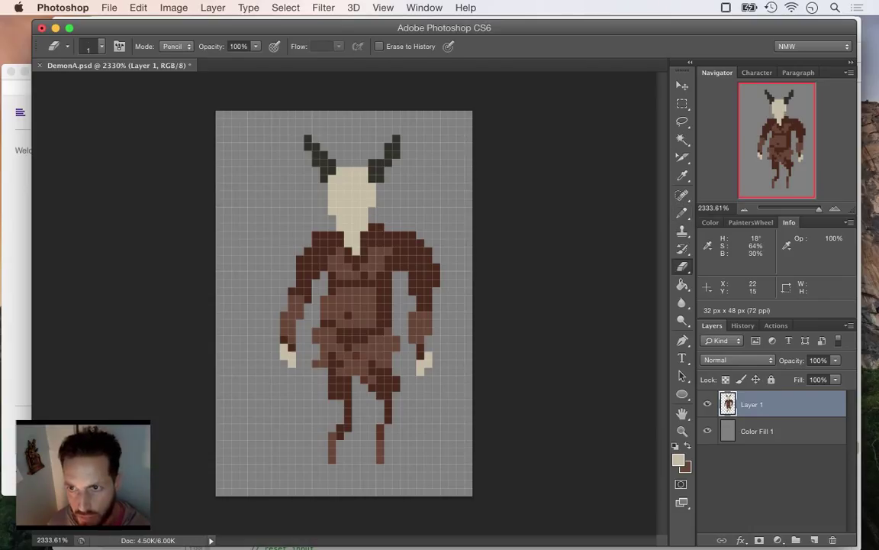
key(i)
key(b)
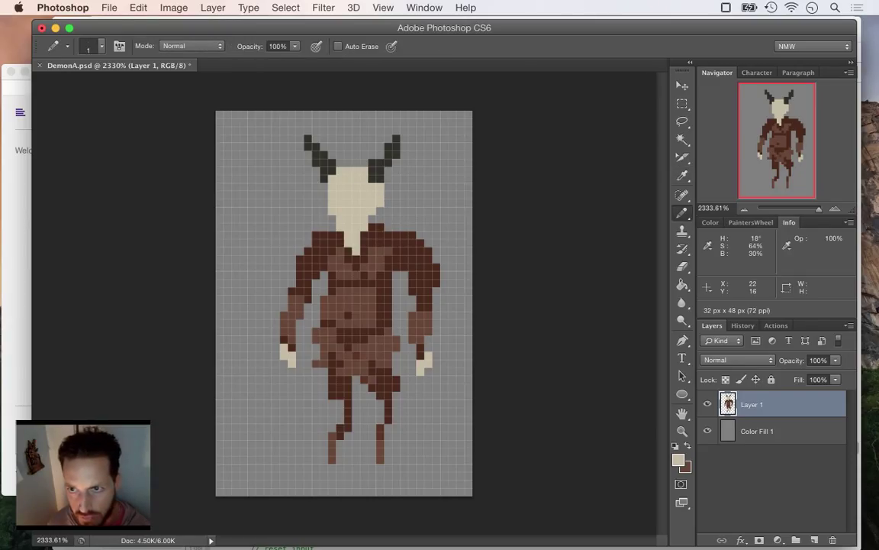
key(super+s)
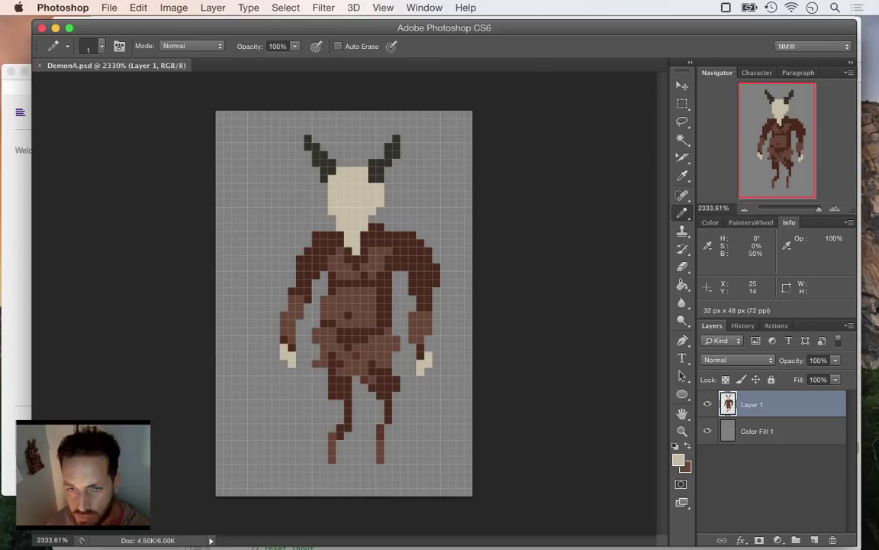
Sample the body's dark brown and fill in the neck and shoulders beside the jaw, erasing the excess pixel under the cheek.
key(i)
click(380, 229)
key(b)
click(373, 219)
drag(380, 219, 380, 211)
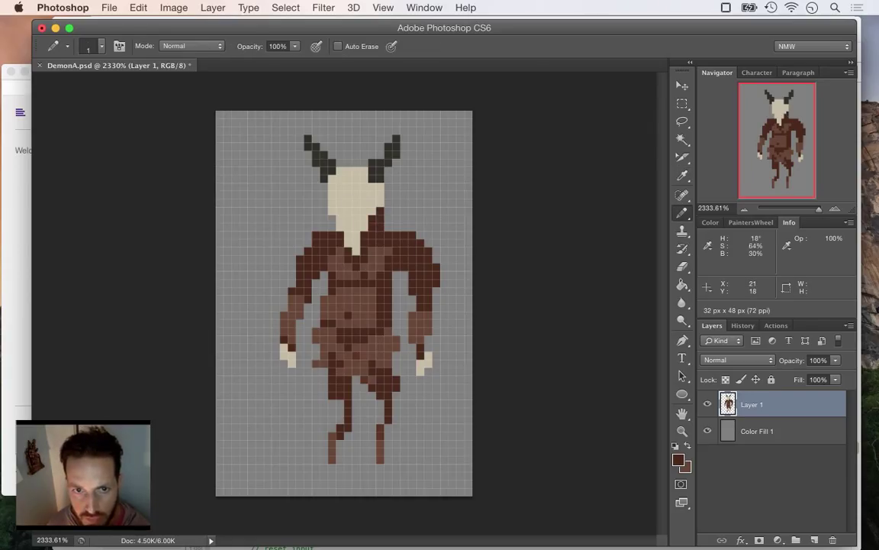
key(e)
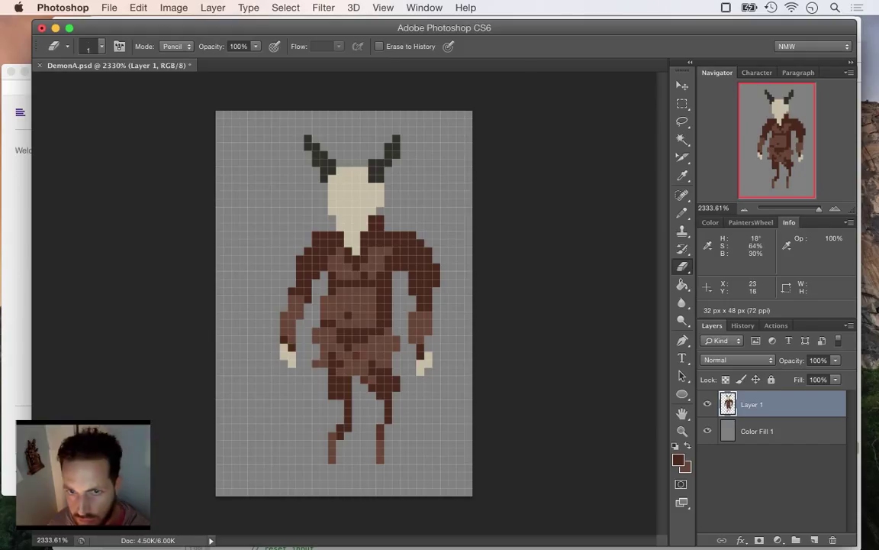
key(i)
key(b)
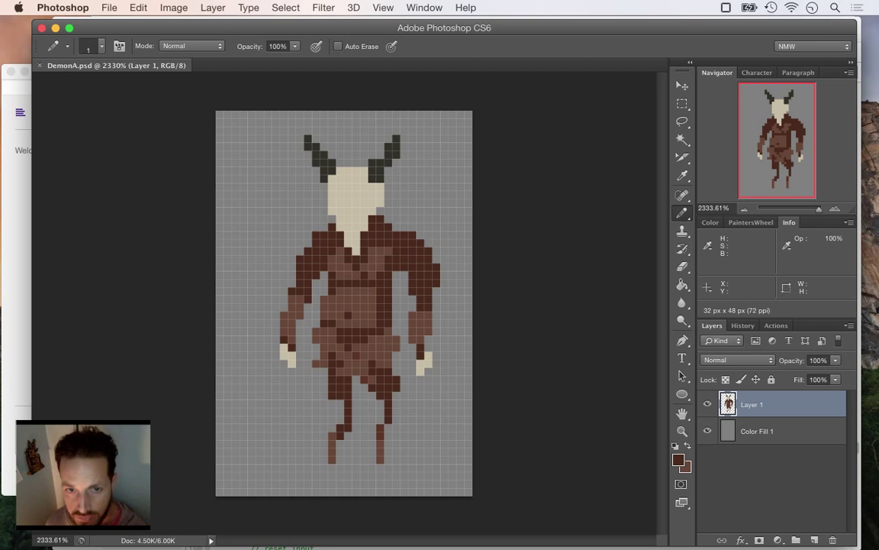
Sample the skull's beige and set a darker shade of it at 64% brightness with slightly higher saturation as the foreground color.
key(i)
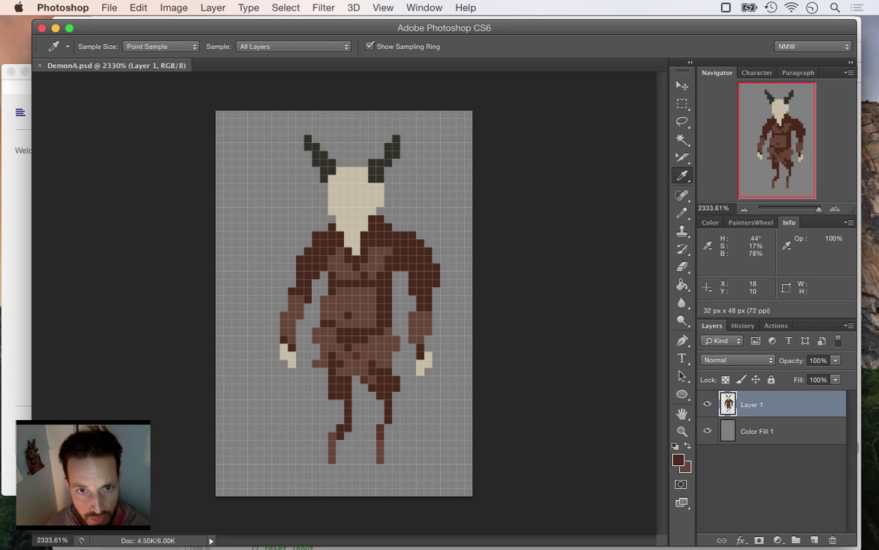
click(363, 207)
click(678, 459)
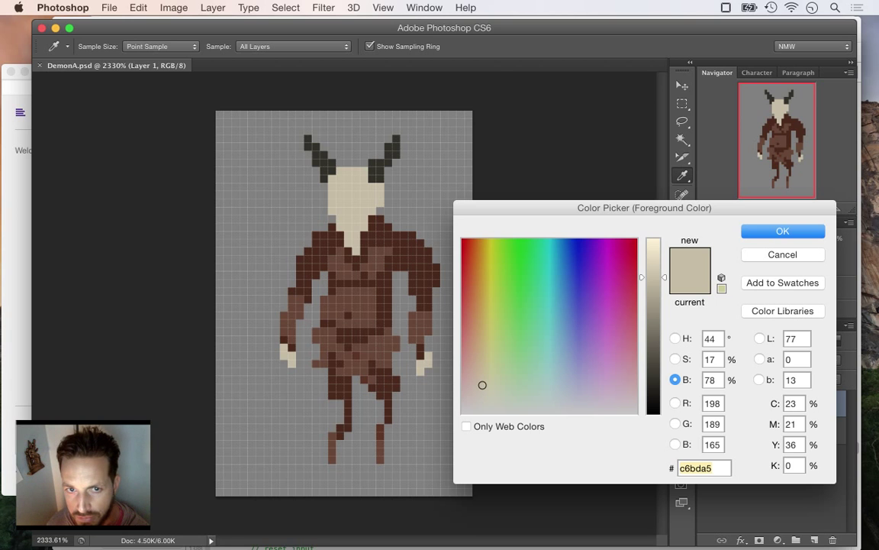
drag(655, 277, 654, 303)
click(676, 358)
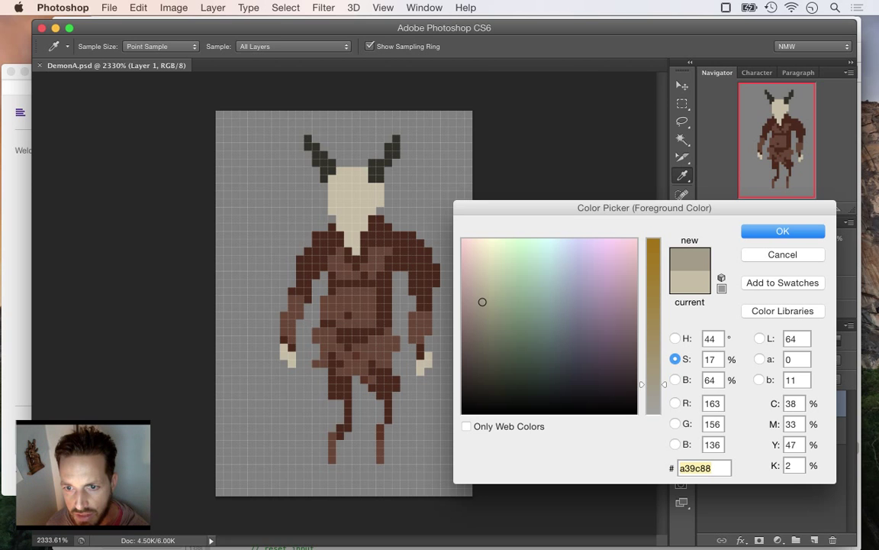
drag(654, 384, 654, 373)
key(Return)
key(b)
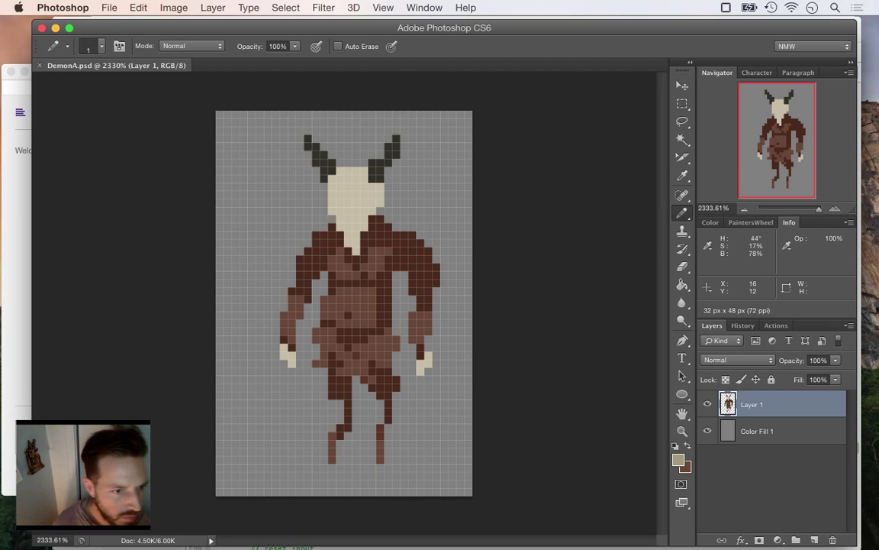
Shade the jaw tip in the darker beige, and dot shading pixels across the skull's mouth, cheeks and forehead.
drag(348, 243, 357, 251)
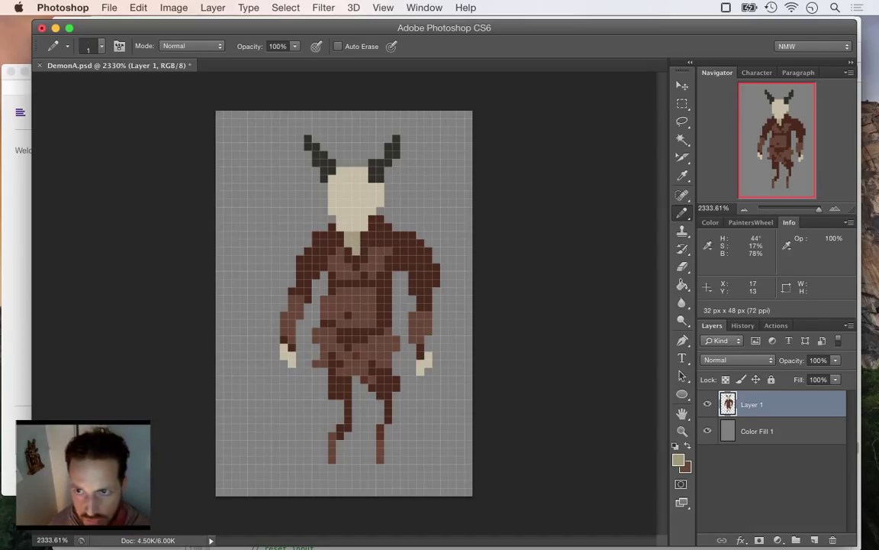
click(336, 219)
click(356, 219)
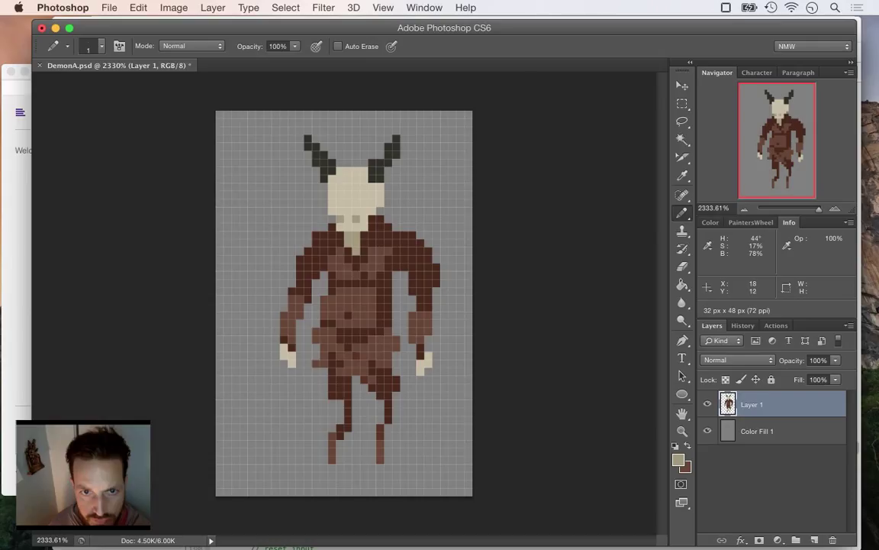
click(332, 202)
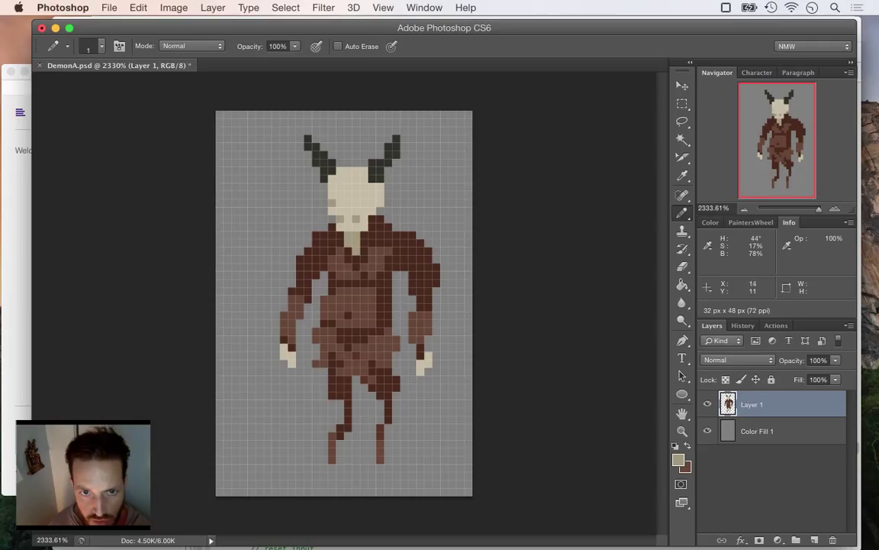
click(348, 202)
click(372, 205)
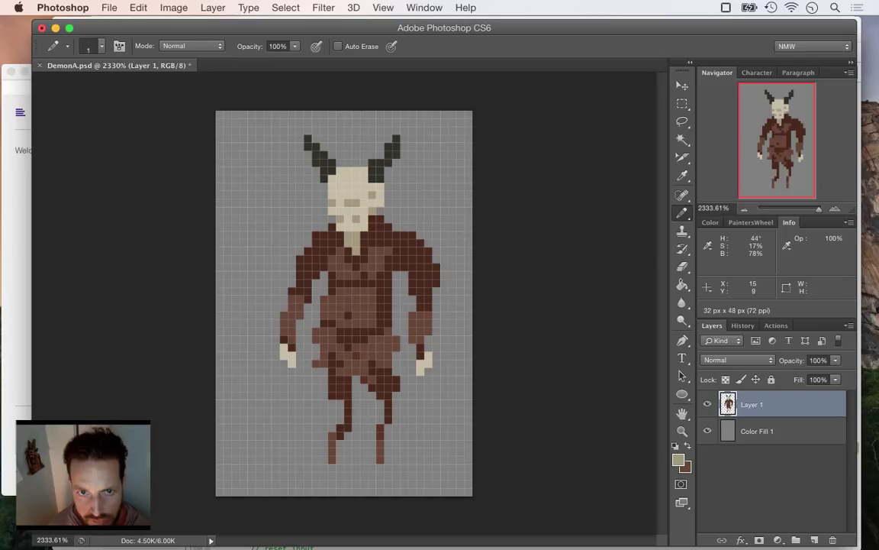
click(332, 179)
click(349, 187)
click(349, 170)
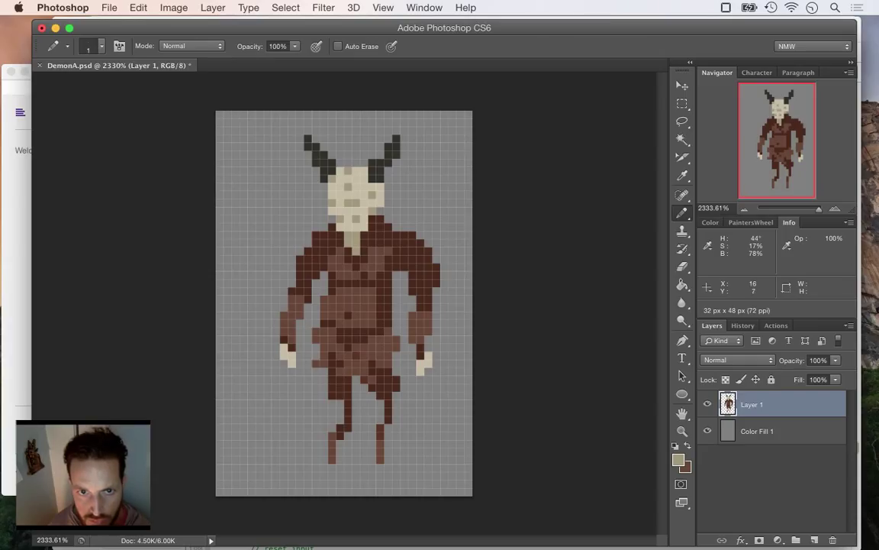
Shade two stacked pixels at the top of the skull's forehead in the darker beige.
click(355, 170)
click(355, 178)
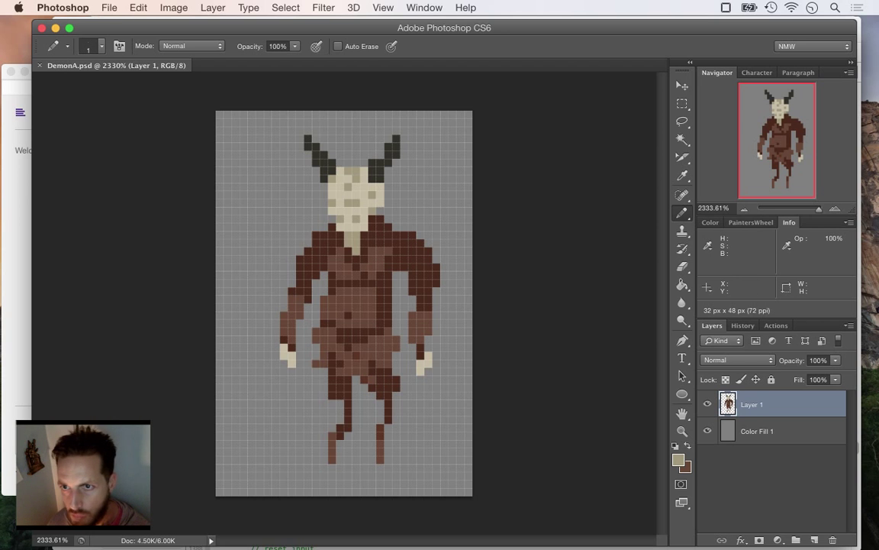
Set the foreground color to a saturated blue, #208cca, ready for pencil drawing.
click(678, 460)
mouse_move(483, 302)
mouse_down()
mouse_move(563, 285)
mouse_move(560, 275)
mouse_up()
drag(653, 374, 653, 266)
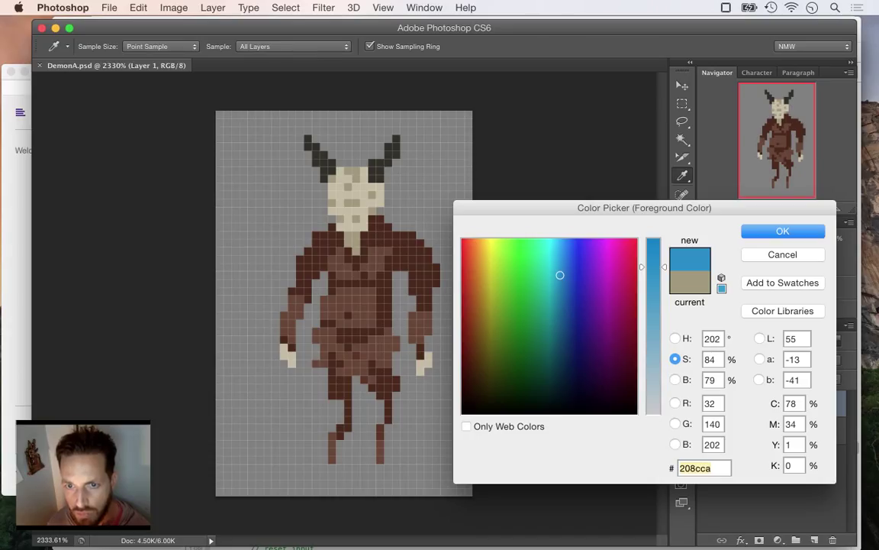
key(Return)
key(b)
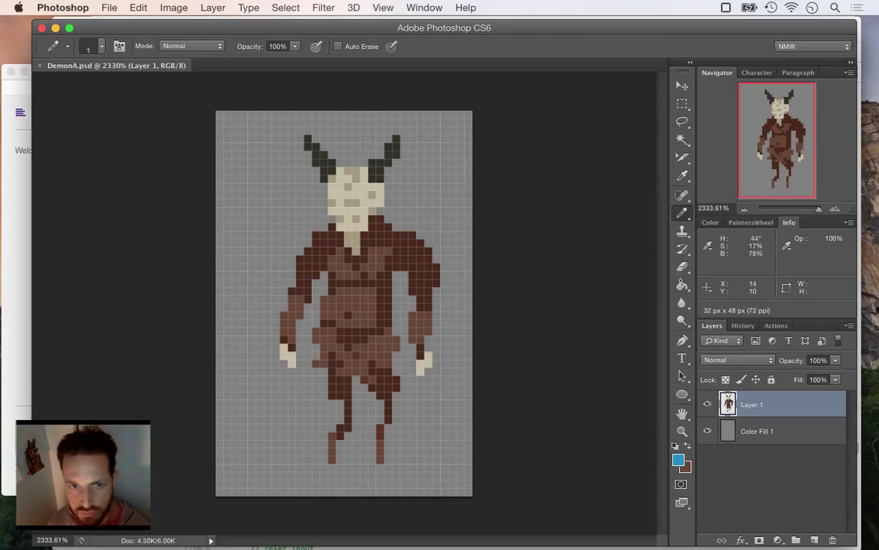
Paint two blue eye pixels on the skull, one at its left edge and one right of center, undoing the misplaced first dot.
click(339, 195)
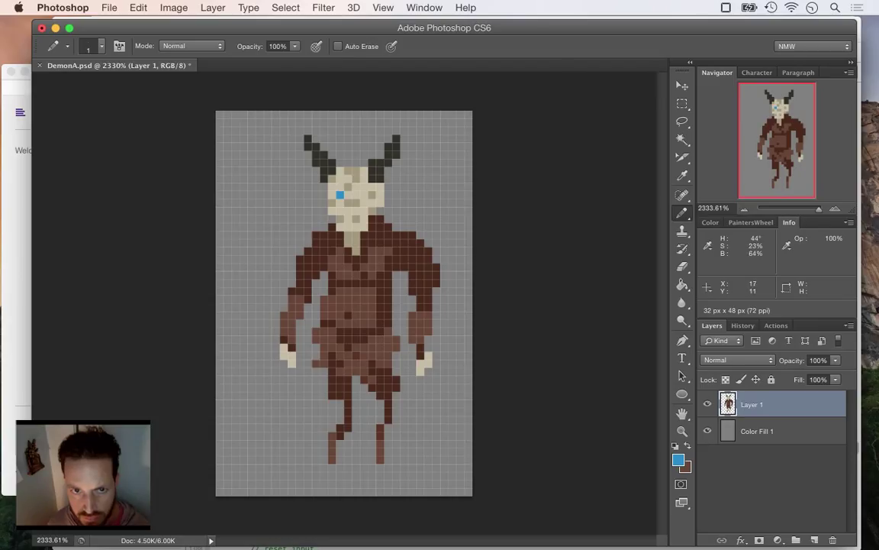
key(ctrl+z)
click(332, 195)
click(356, 195)
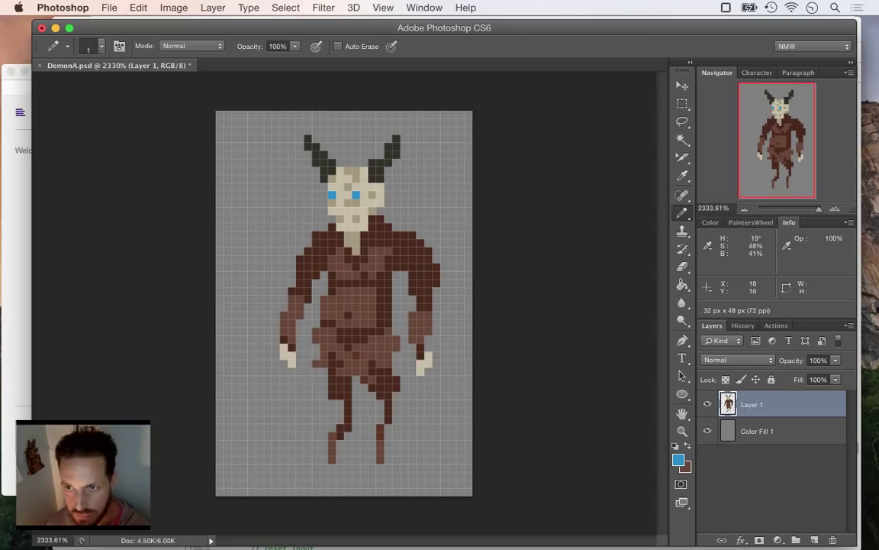
Try dark socket pixels in the horns' color around and beneath the blue eyes, and undo each version.
key(i)
click(380, 171)
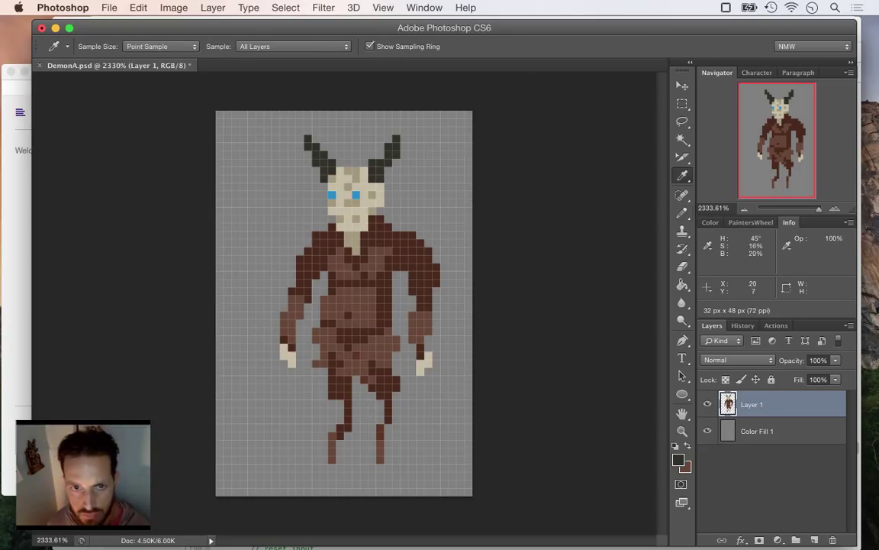
key(b)
drag(332, 203, 365, 195)
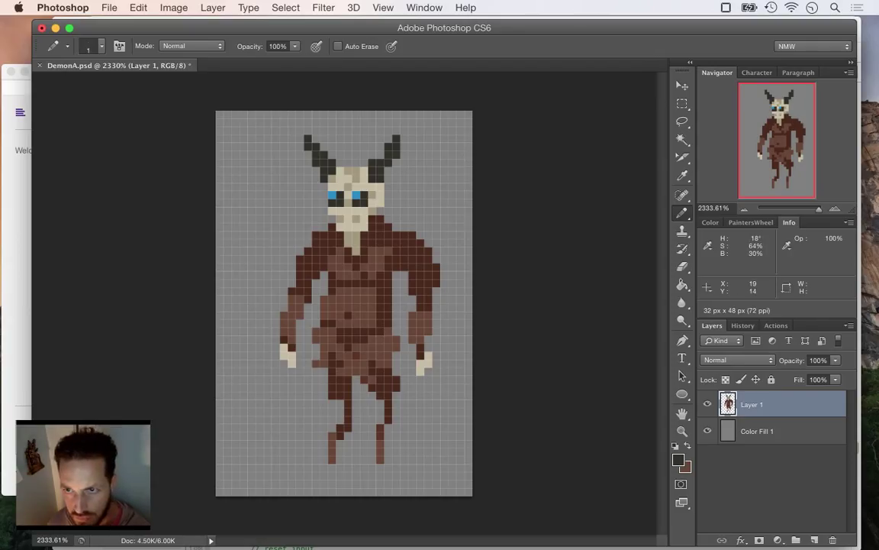
key(alt+super+z)
key(alt+super+z)
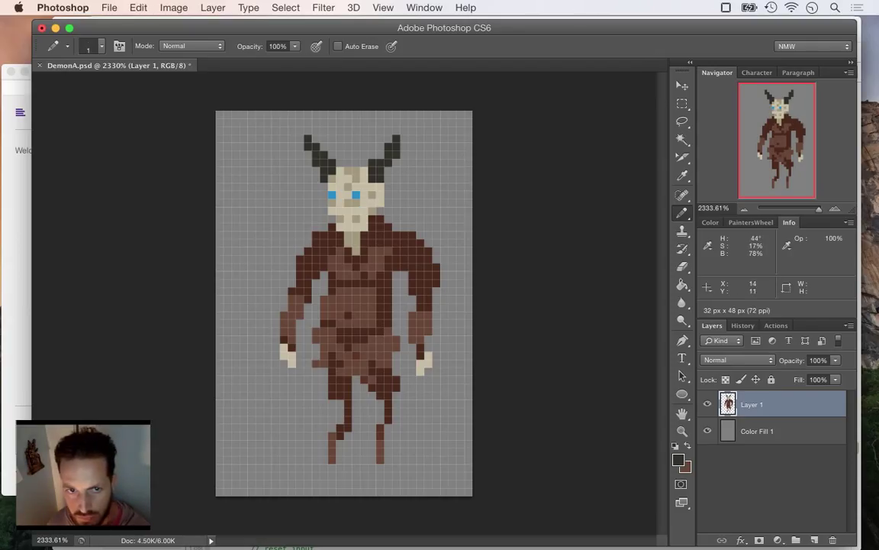
click(332, 203)
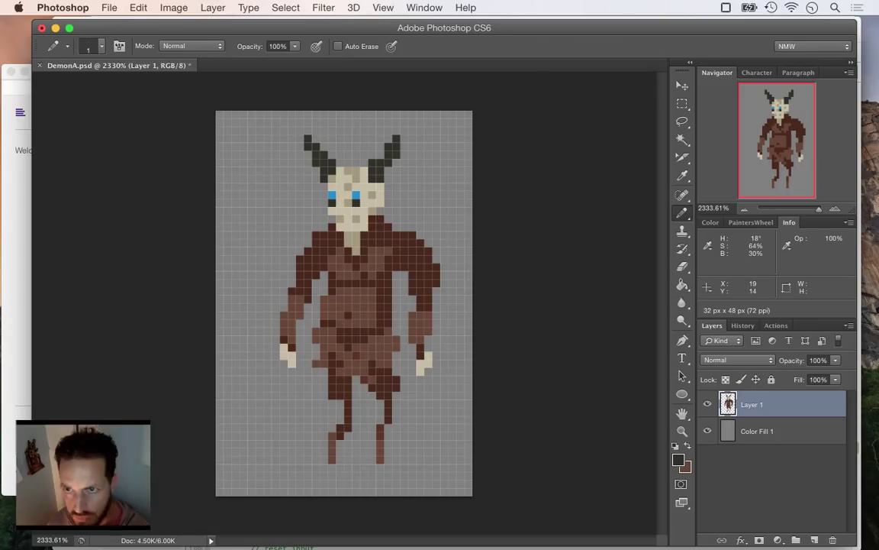
key(super+alt+z)
key(super+alt+z)
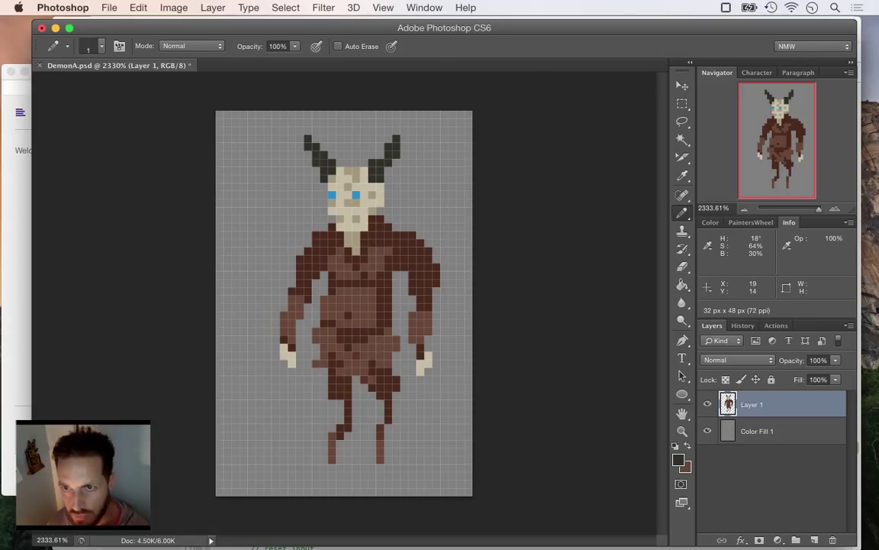
Sample the skull's beige and paint out the blue eye right of center, keeping the one at the left edge.
key(i)
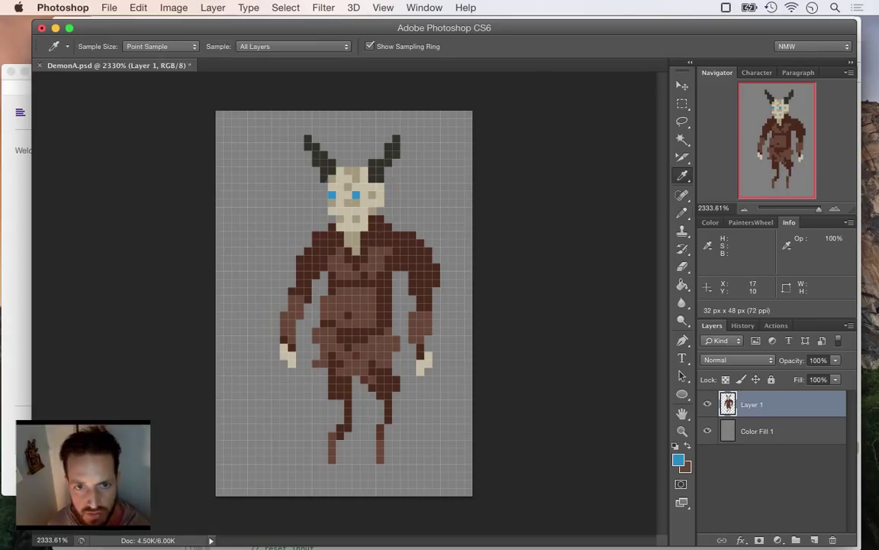
click(361, 197)
key(b)
click(355, 196)
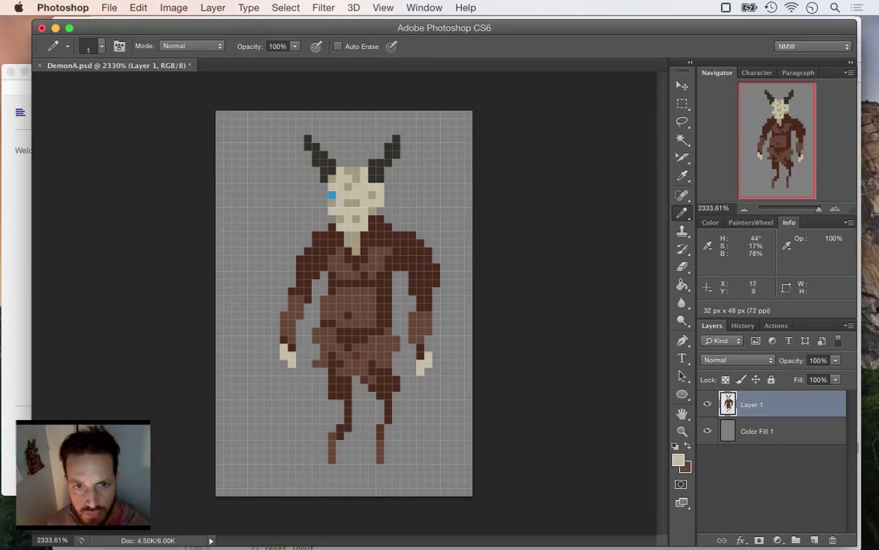
click(333, 196)
key(super+alt+z)
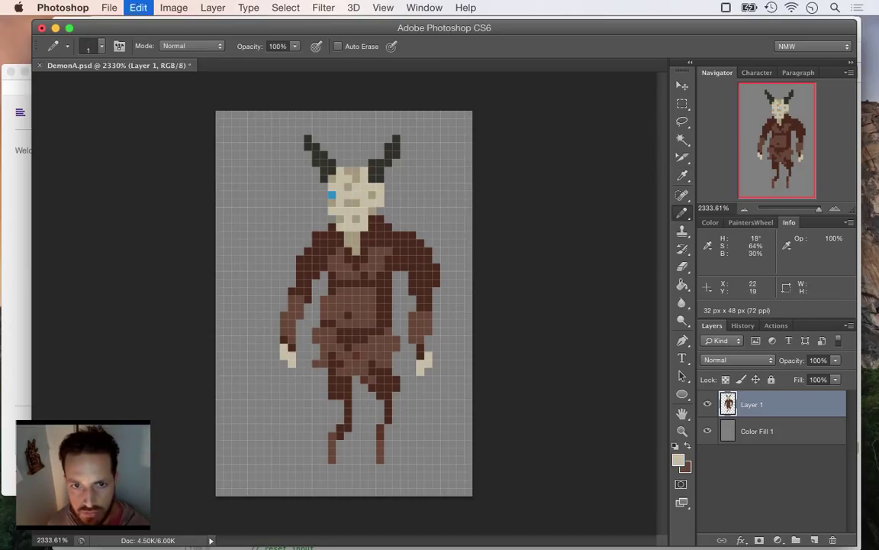
Resample the eye's blue and dot three more eyes on the skull's forehead, right side and mouth area.
key(i)
click(332, 195)
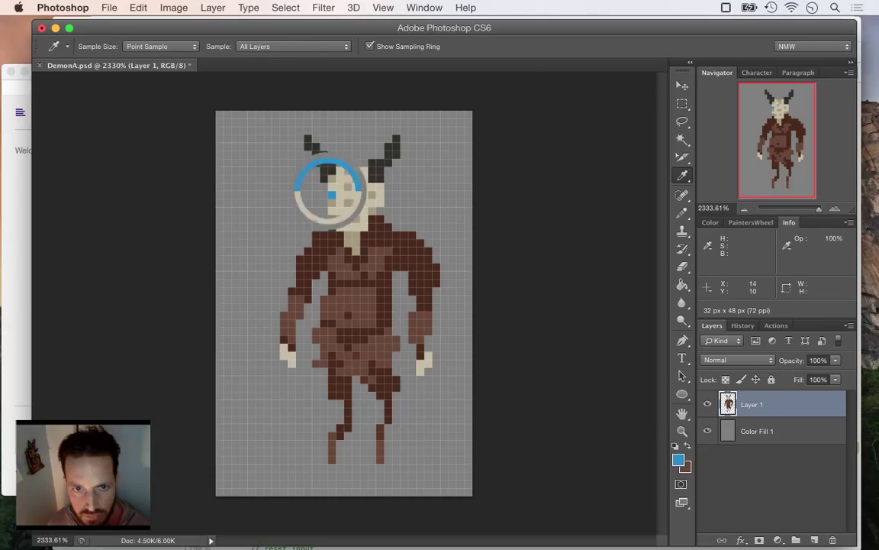
key(b)
click(348, 178)
click(365, 196)
click(348, 211)
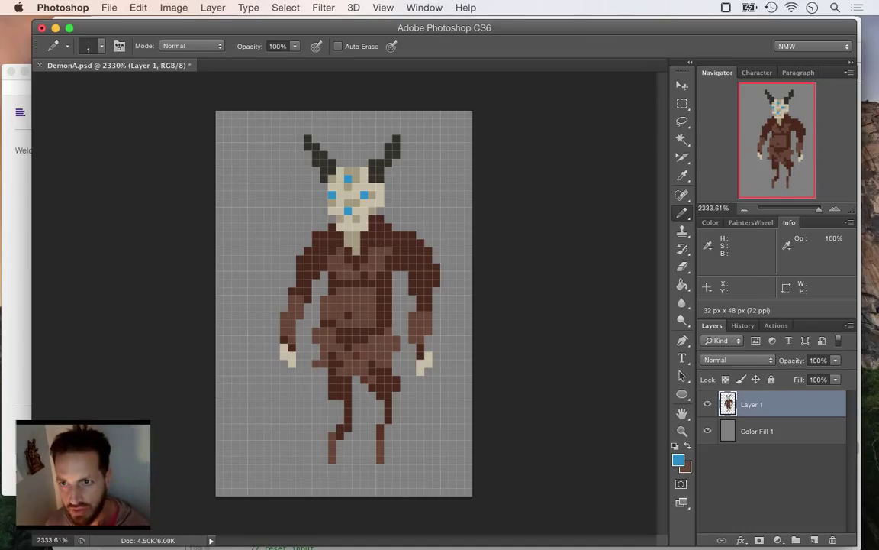
Try several hues for the eyes and set the foreground color to crimson, #ca2048.
click(679, 459)
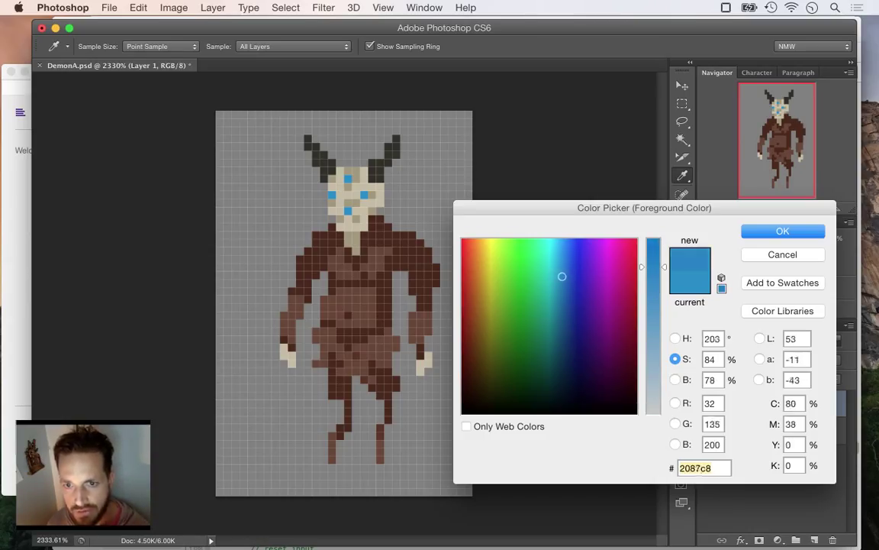
drag(561, 275, 577, 275)
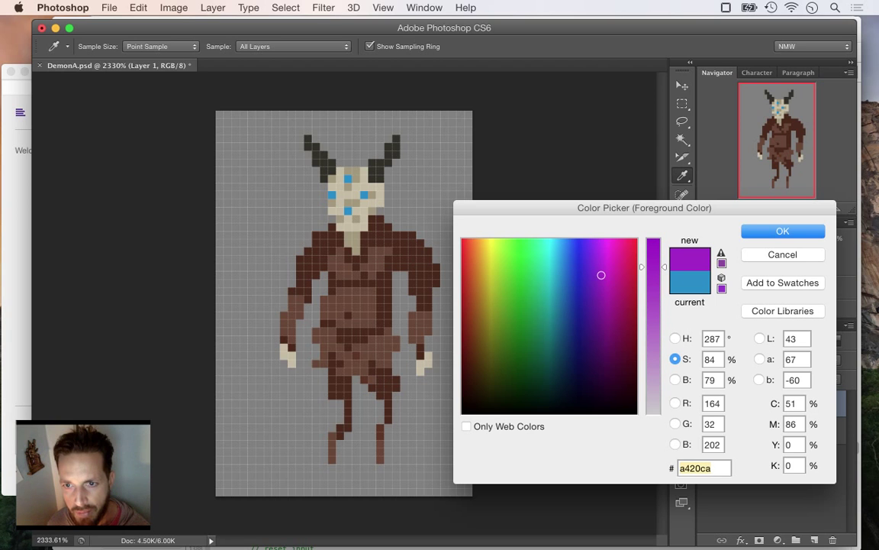
drag(601, 273, 603, 273)
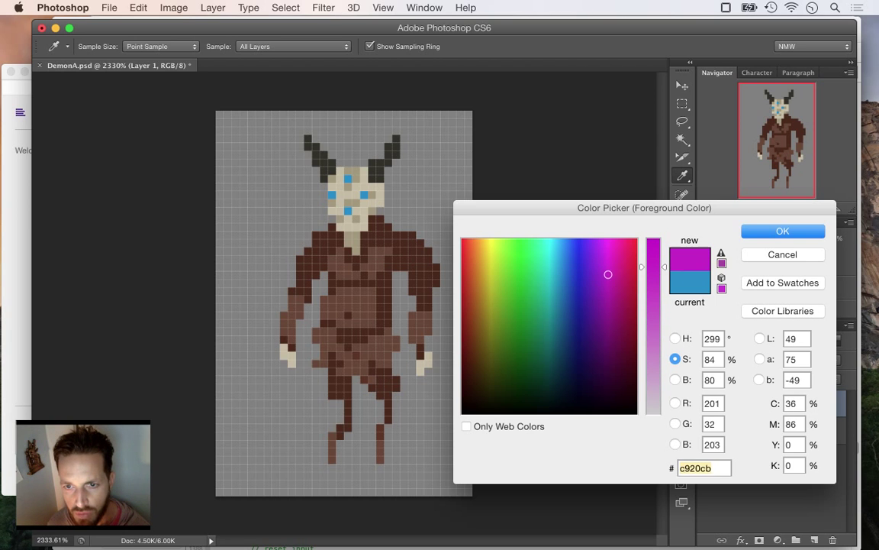
drag(607, 273, 587, 272)
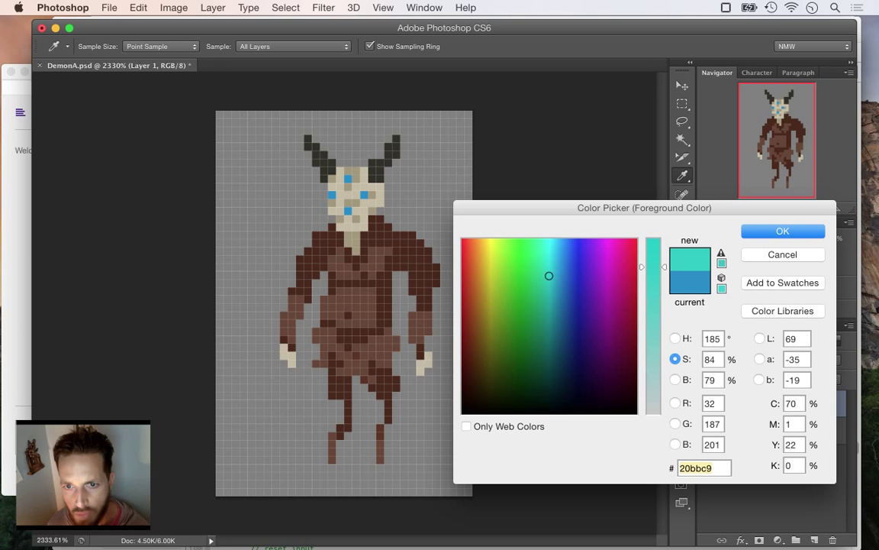
drag(549, 275, 498, 275)
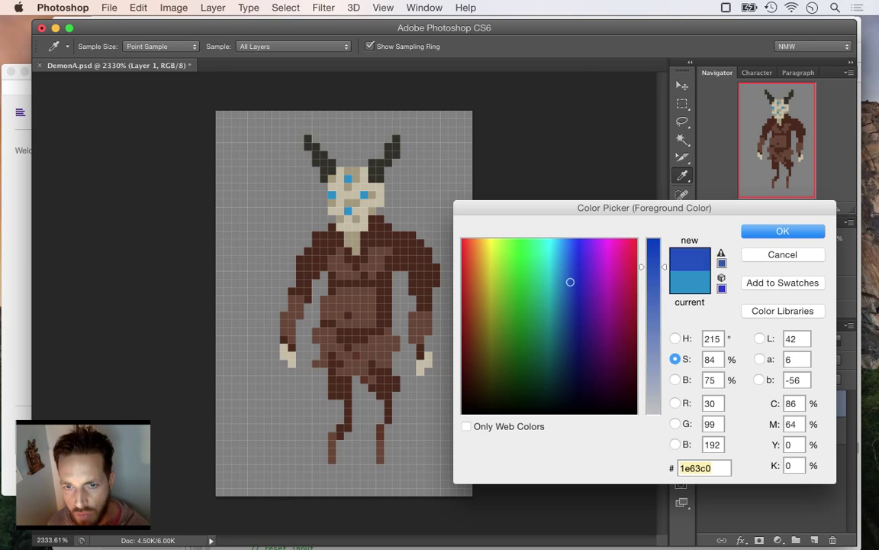
drag(570, 281, 533, 282)
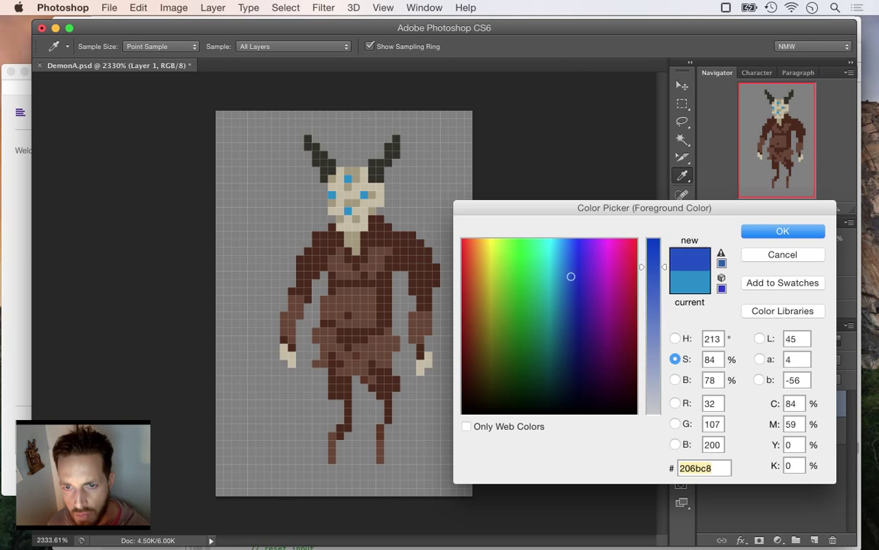
drag(571, 277, 615, 277)
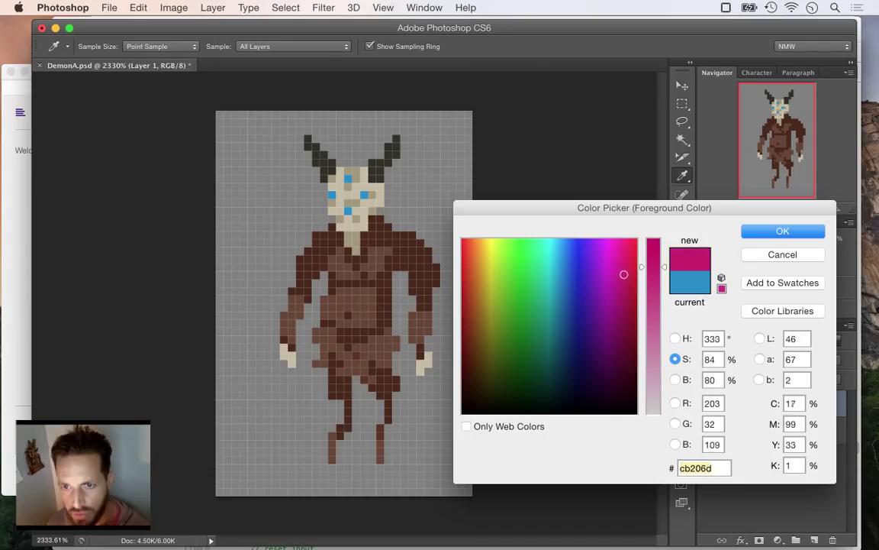
drag(624, 275, 629, 275)
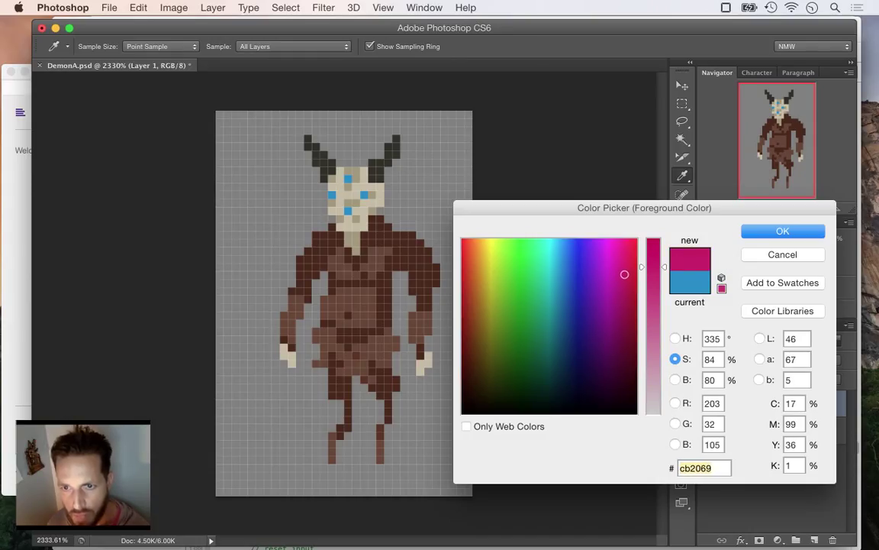
drag(625, 273, 626, 273)
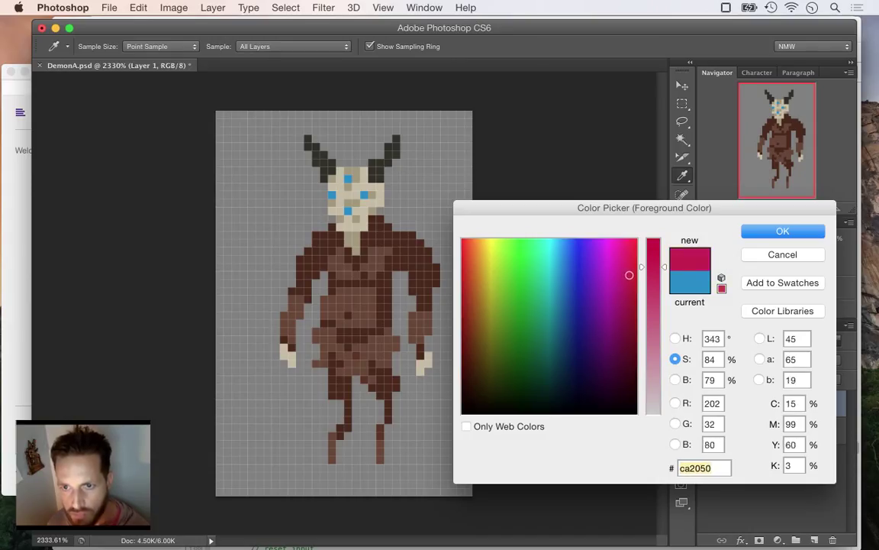
drag(629, 275, 630, 274)
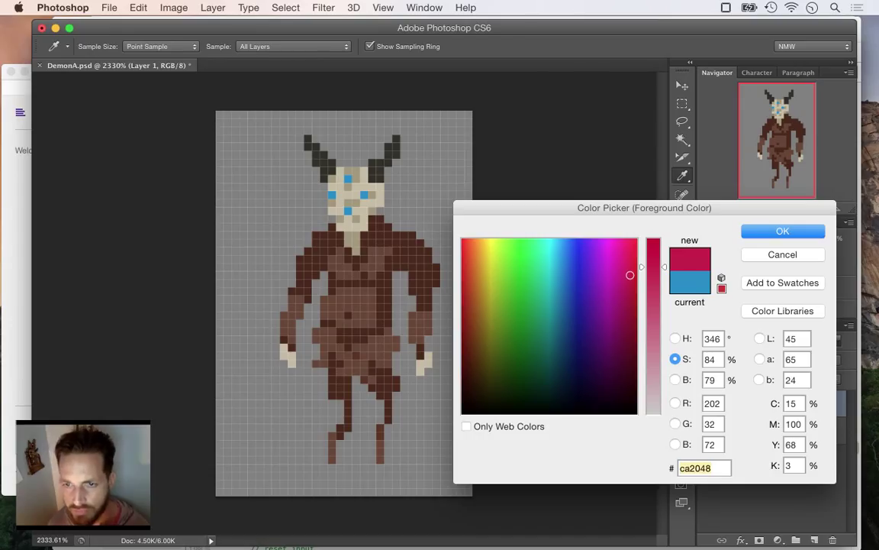
key(Return)
key(b)
Recolor all four blue eyes on the skull crimson, extending the left one a pixel downward.
click(364, 195)
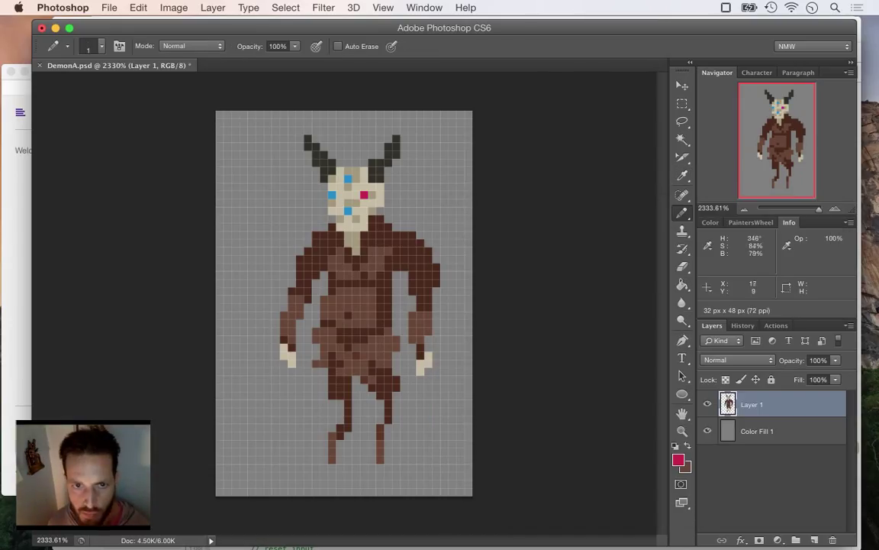
click(348, 179)
drag(332, 195, 332, 203)
click(348, 211)
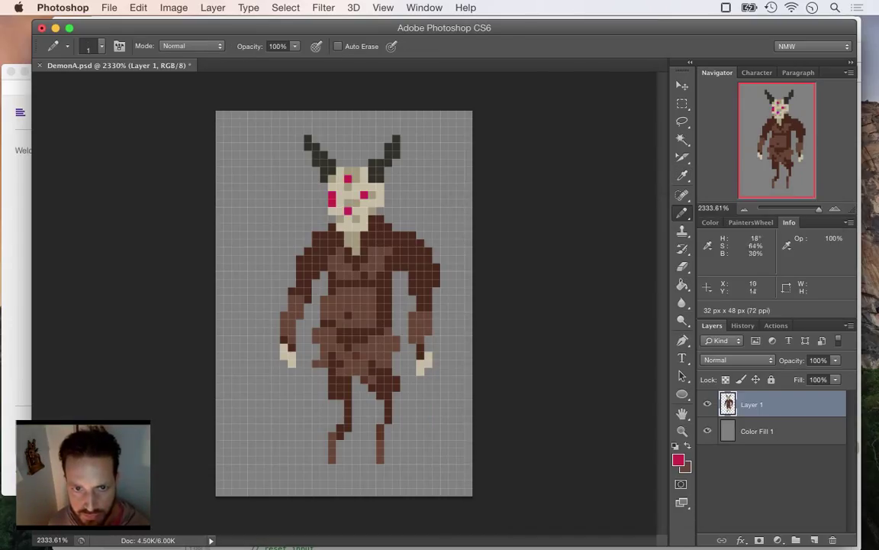
Shift the skull's left crimson eye one pixel down, covering its former spot with the skull's beige.
alt+click(350, 198)
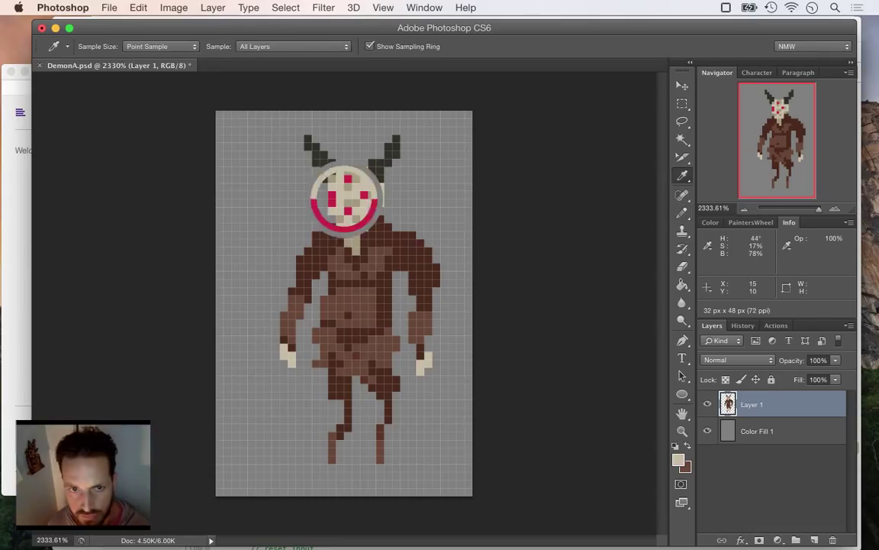
click(332, 203)
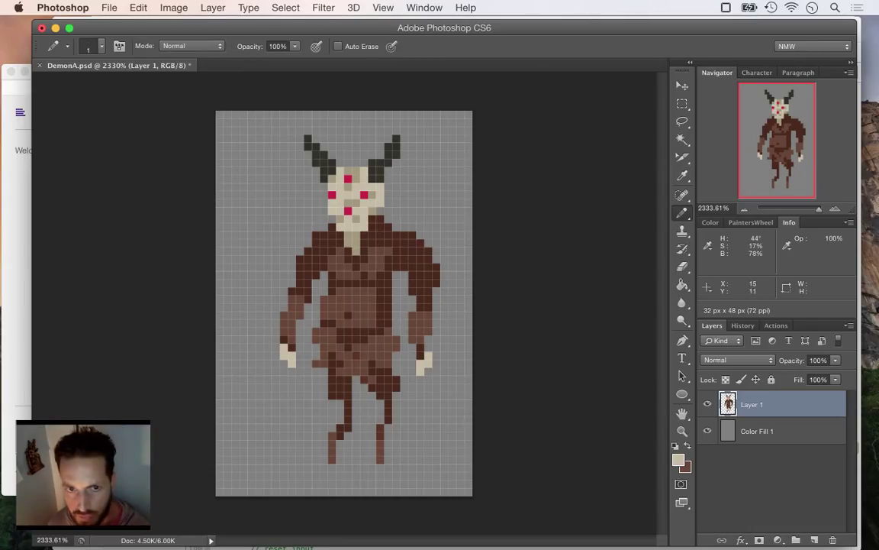
alt+click(332, 194)
click(332, 203)
alt+click(351, 191)
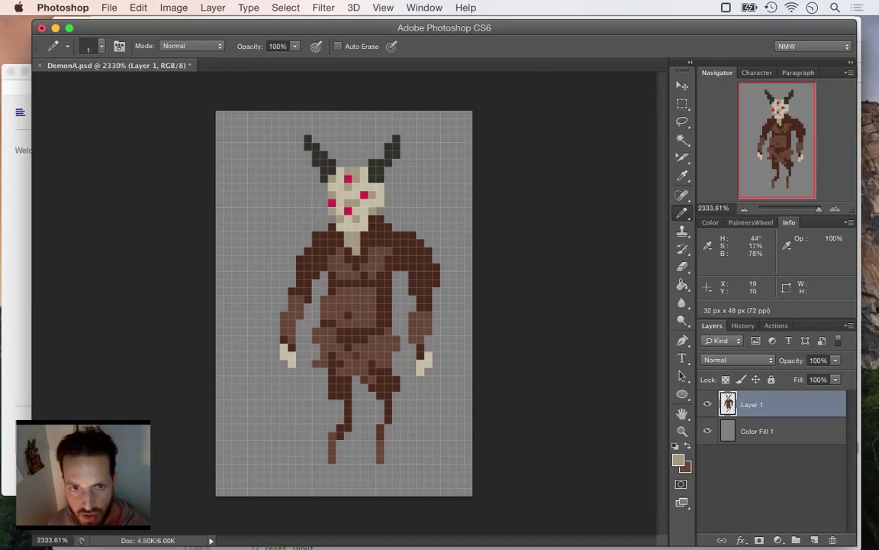
Try moving the right crimson eye one pixel up with darker beige shading in its old spot, and undo the move.
key(i)
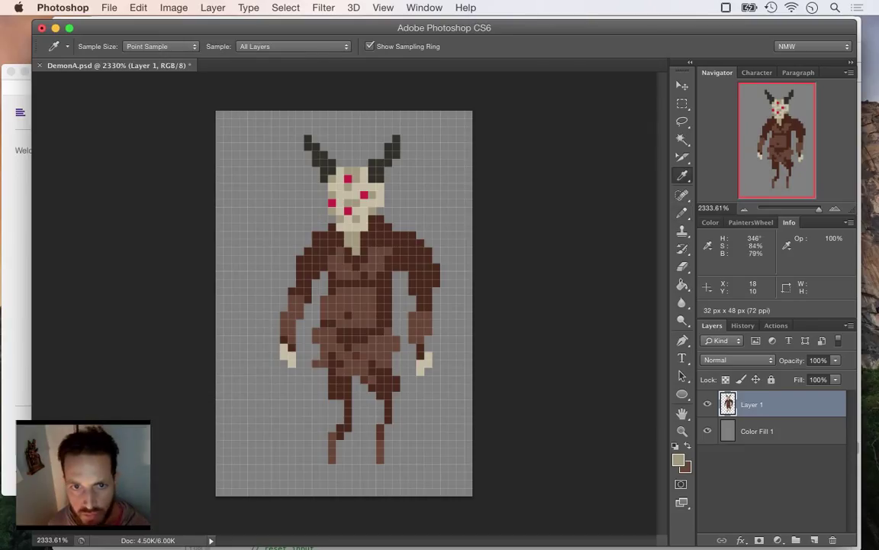
click(365, 195)
click(364, 187)
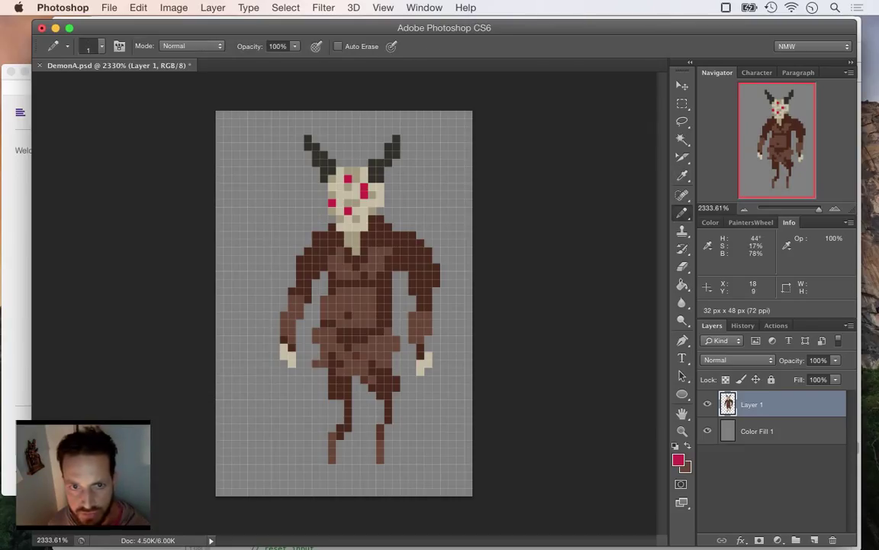
alt+click(371, 196)
click(364, 196)
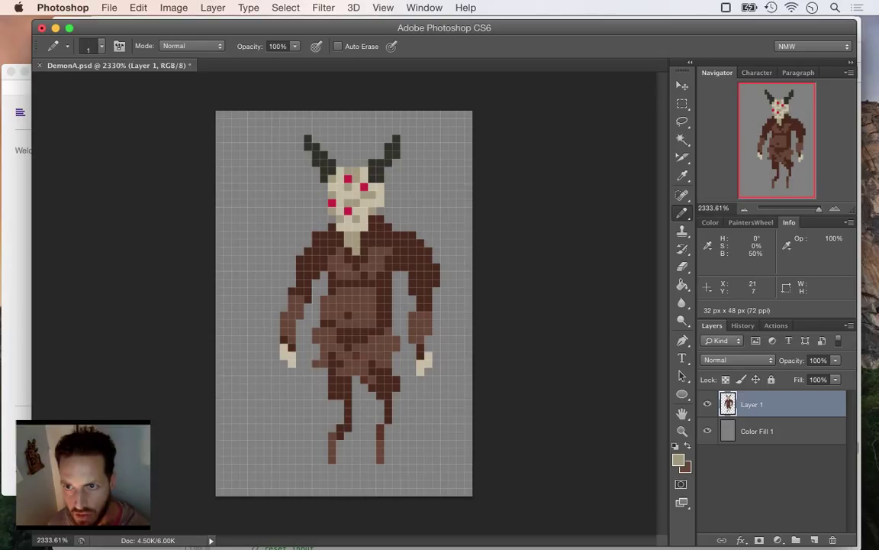
key(super+alt+z)
key(super+alt+z)
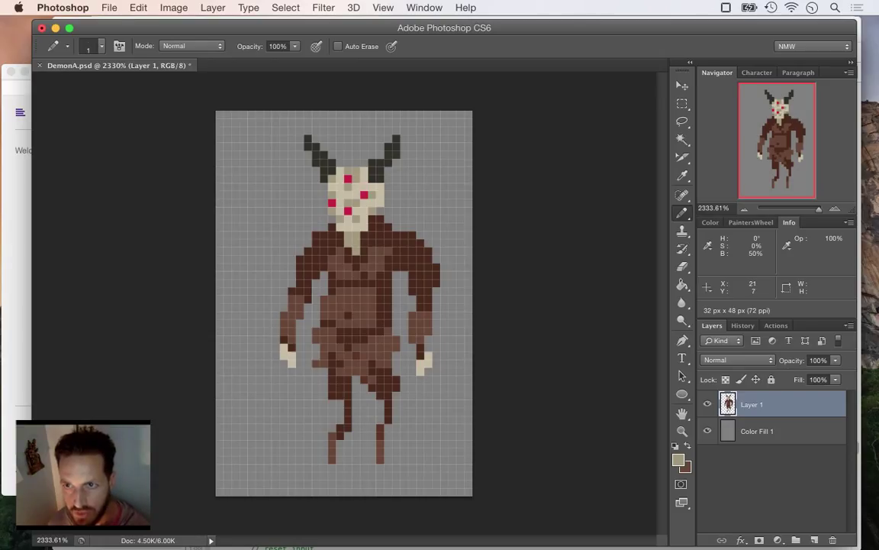
Save the file.
key(super+s)
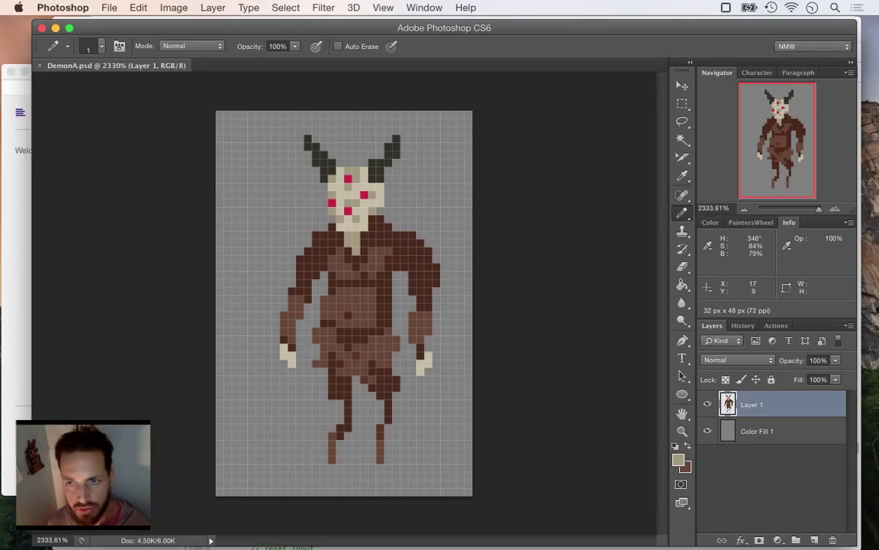
Sample the skull's shading beige and darken it to 54% brightness (#898169) as the foreground color.
key(i)
click(352, 184)
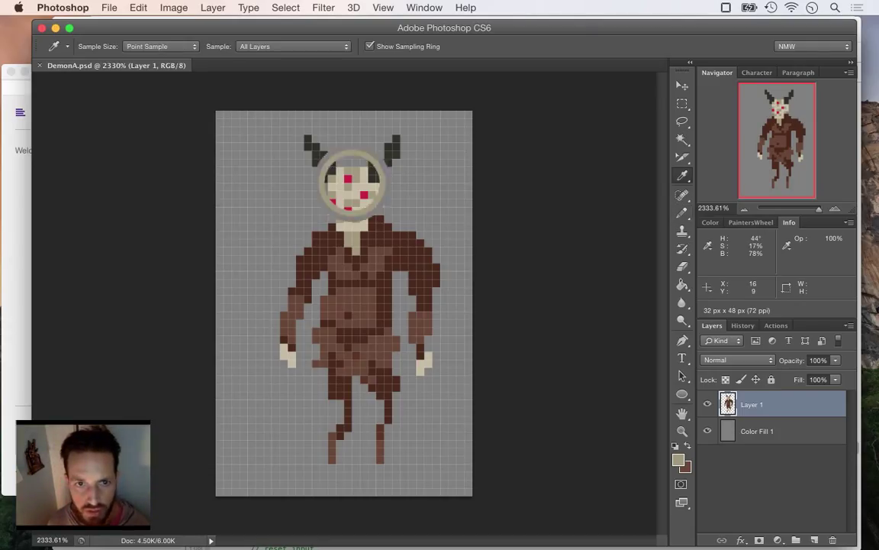
click(678, 459)
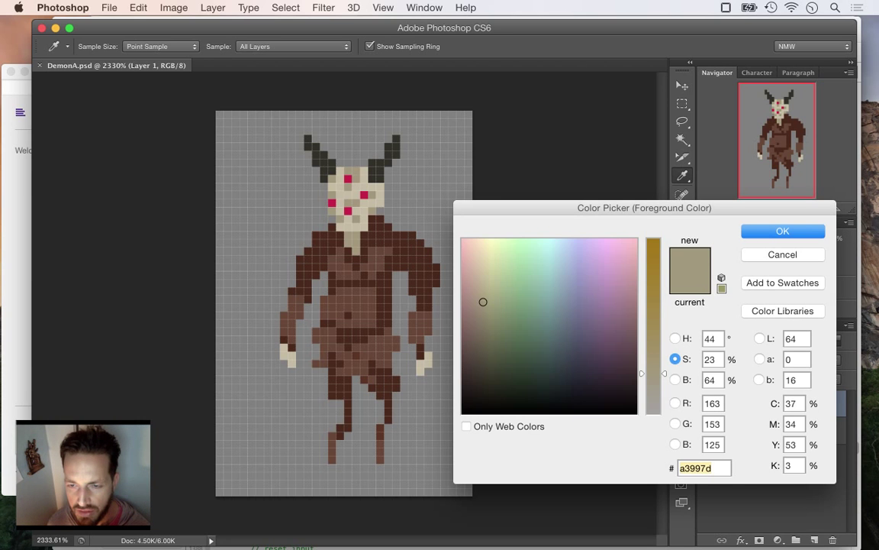
click(675, 380)
drag(664, 302, 664, 319)
key(Down)
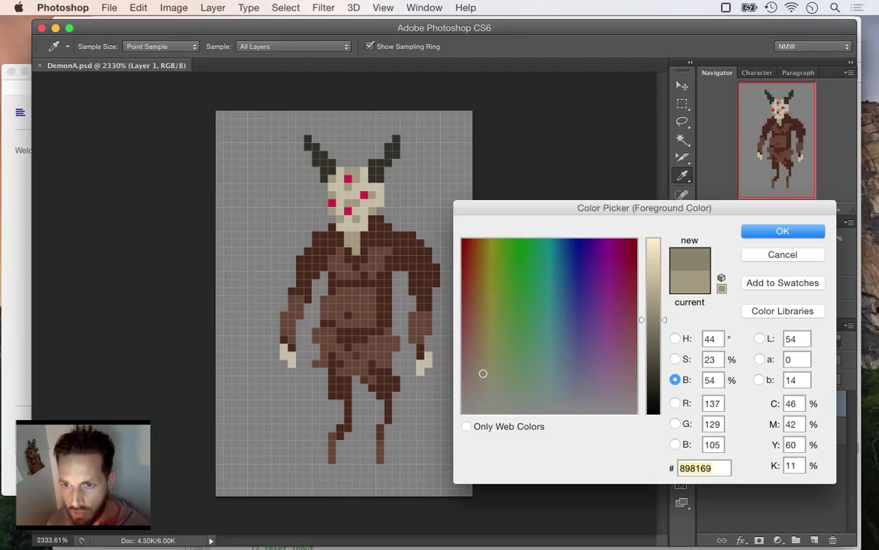
key(Return)
Shade the pixels directly beneath the skull's crimson eyes with the darker beige using the Pencil.
key(b)
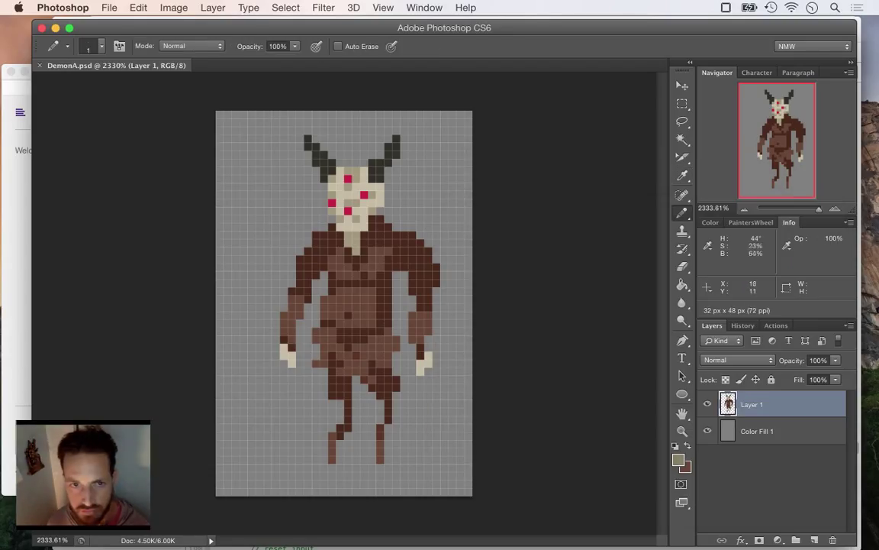
click(328, 182)
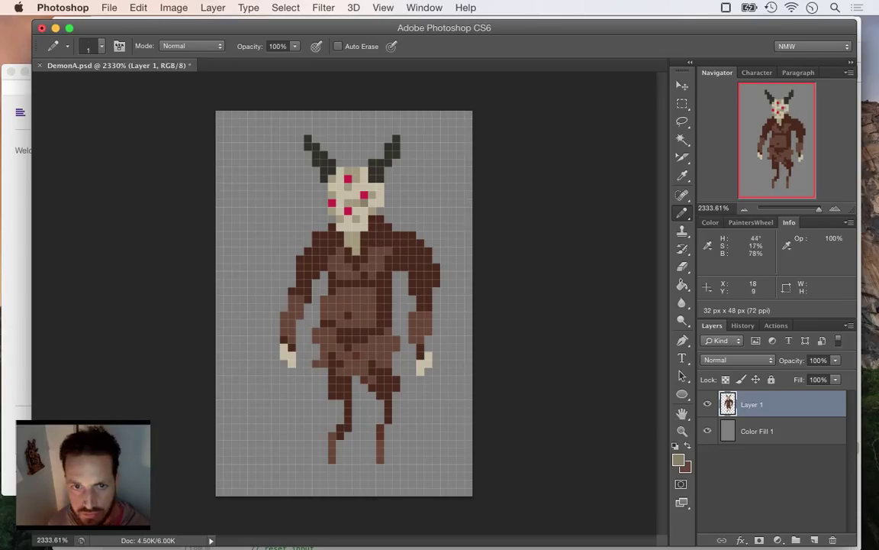
click(348, 187)
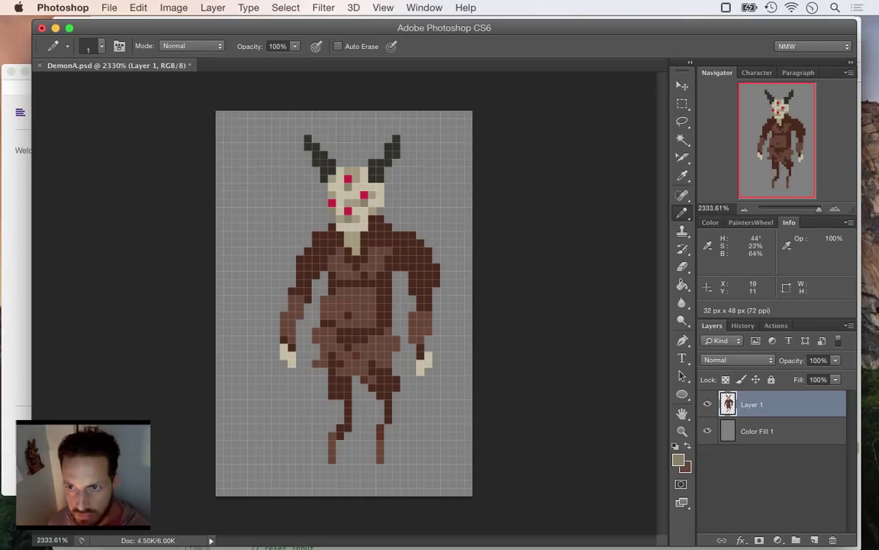
Clean up the shading around the skull's eyes with its light and medium beiges, and save the file.
alt+click(333, 196)
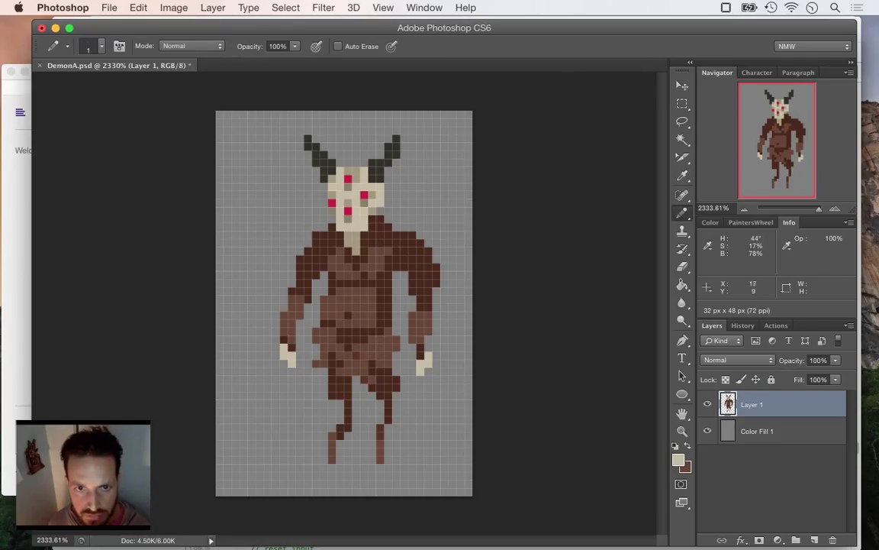
alt+click(356, 175)
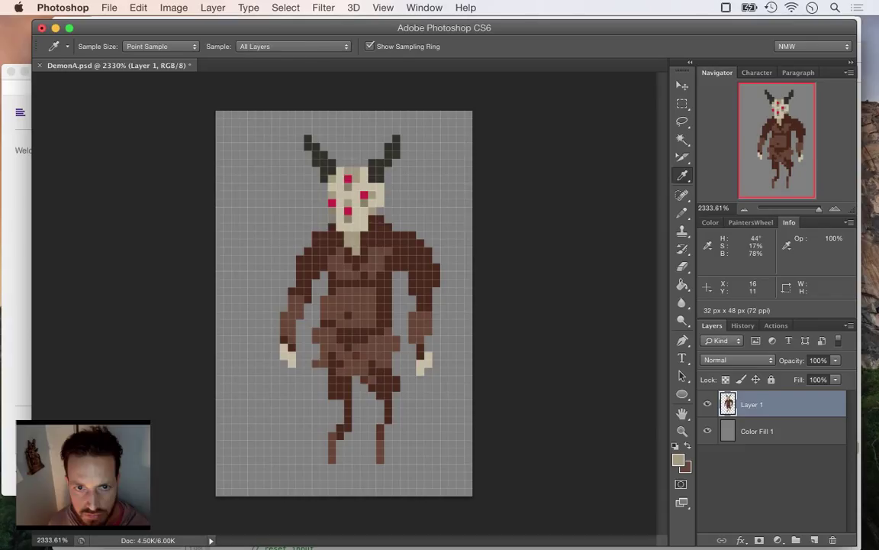
click(340, 211)
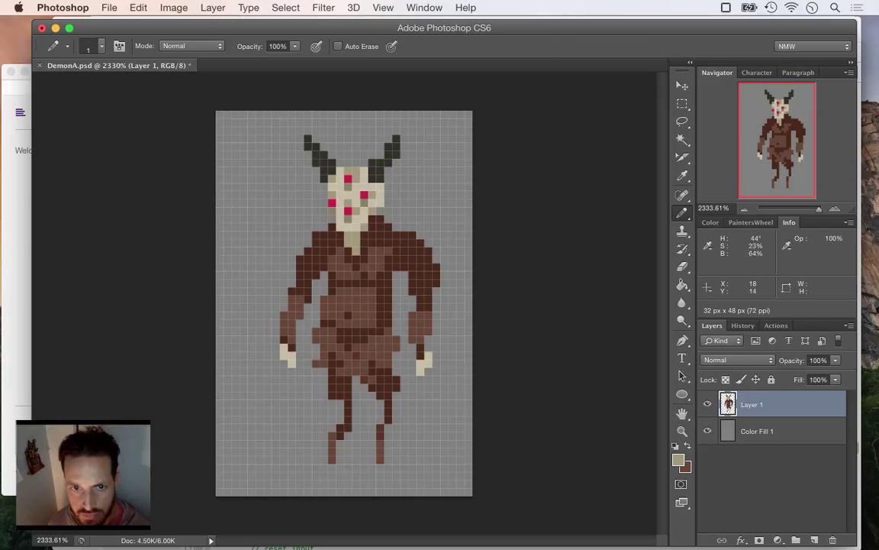
key(super+s)
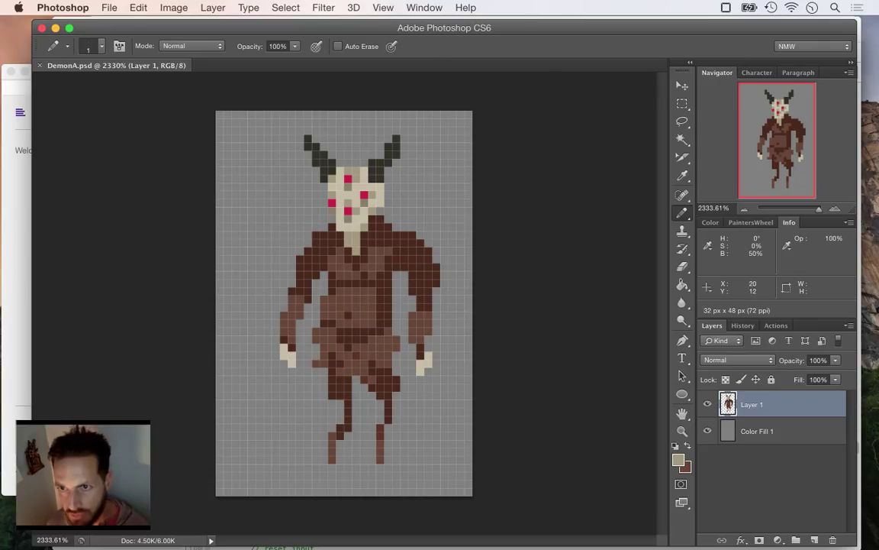
Extend the tips of both horns upward by two pixels in the sampled dark horn color.
alt+click(315, 158)
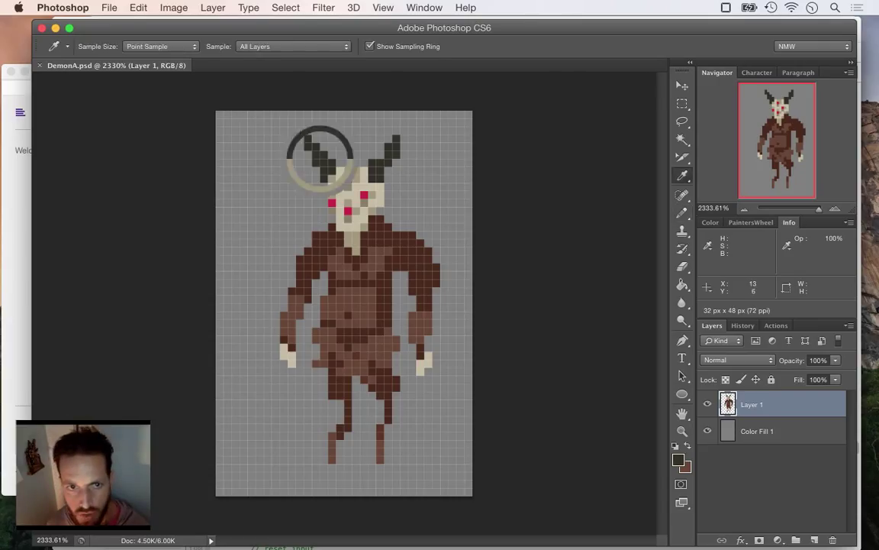
click(308, 130)
click(307, 122)
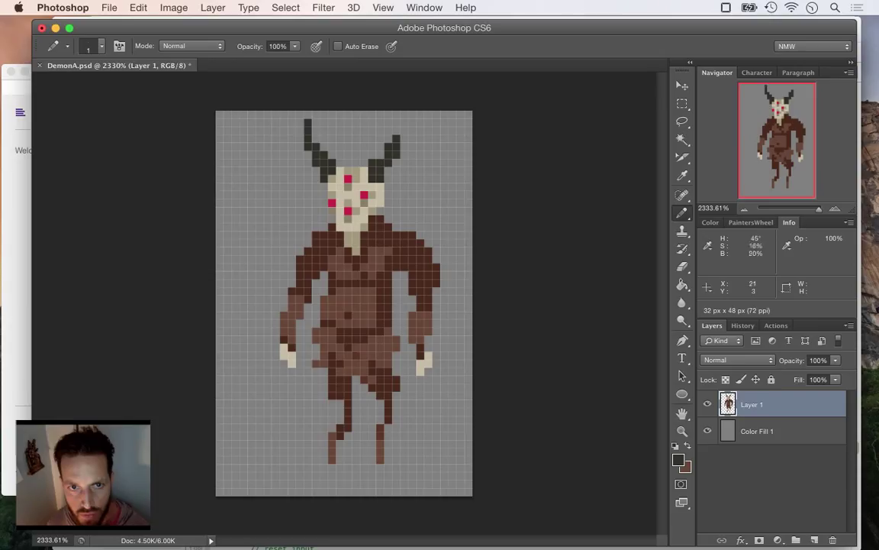
click(397, 122)
click(396, 130)
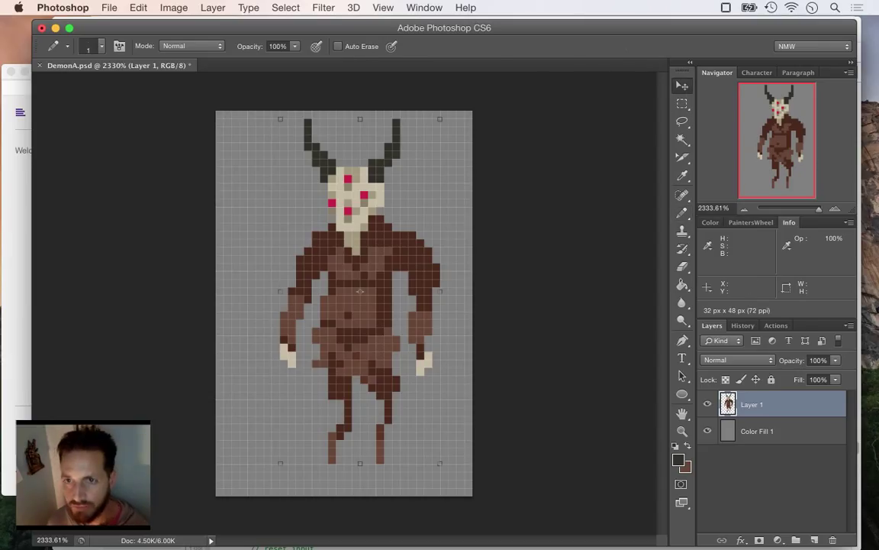
Move the whole demon four pixels down so its feet meet the canvas's lower edge.
key(v)
key(Down)
key(Down)
key(Down)
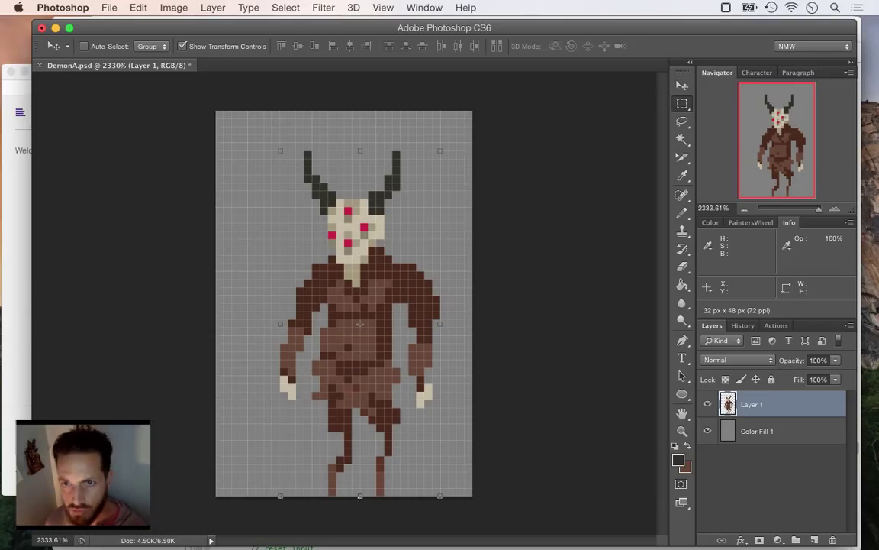
key(m)
Thicken both legs around the knees with dark brown pixels sampled from the loincloth.
key(i)
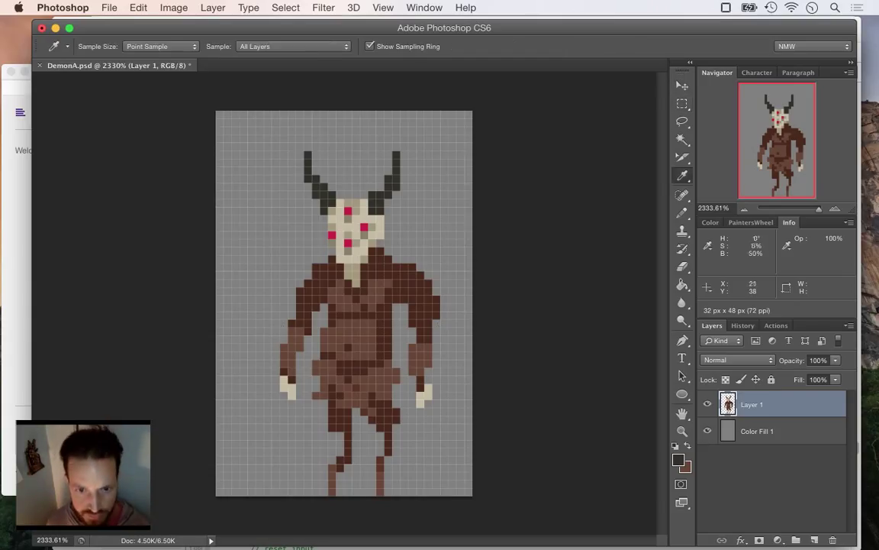
click(351, 374)
key(b)
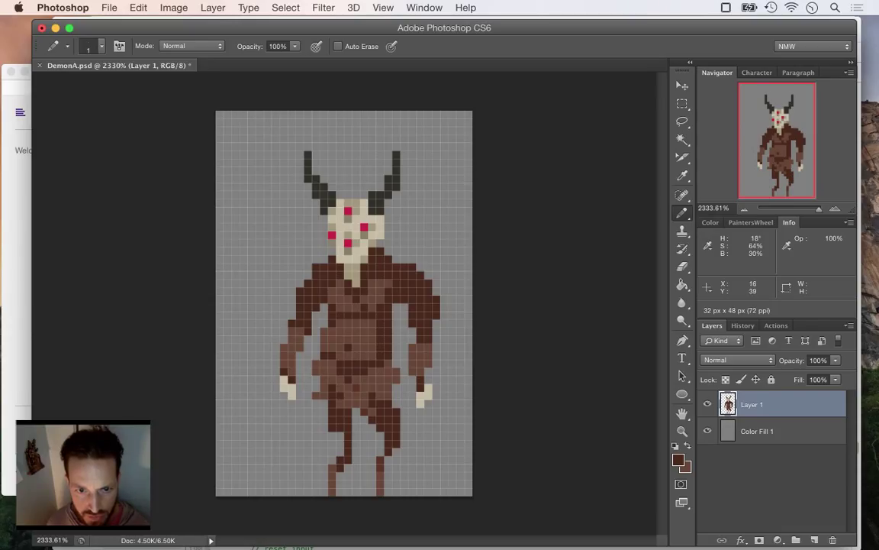
drag(356, 428, 356, 444)
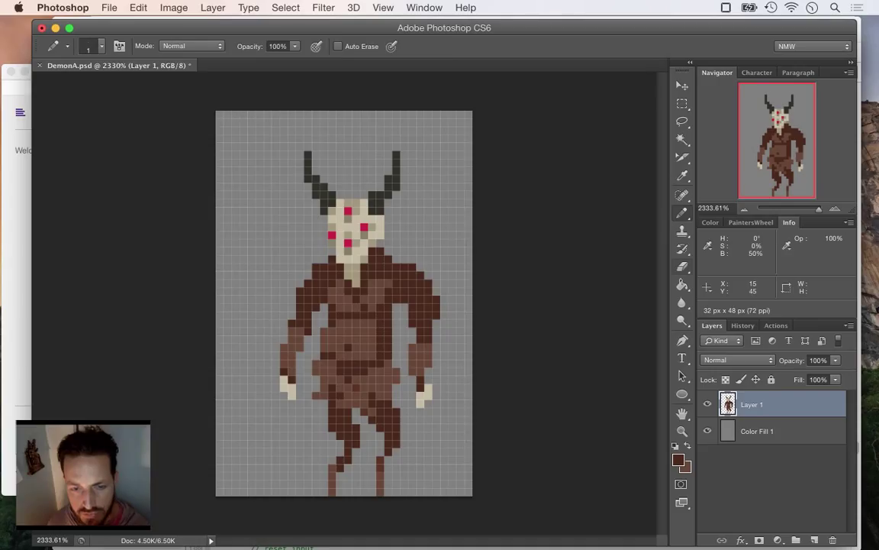
Erase parts of the left lower leg and repaint it wider and angled in the sampled medium brown.
key(e)
key(i)
click(333, 491)
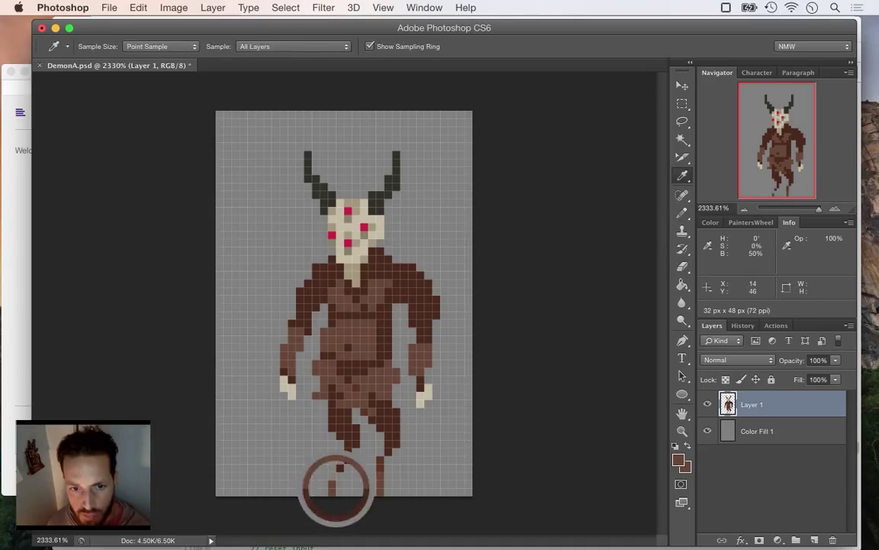
key(b)
drag(340, 484, 341, 476)
click(348, 468)
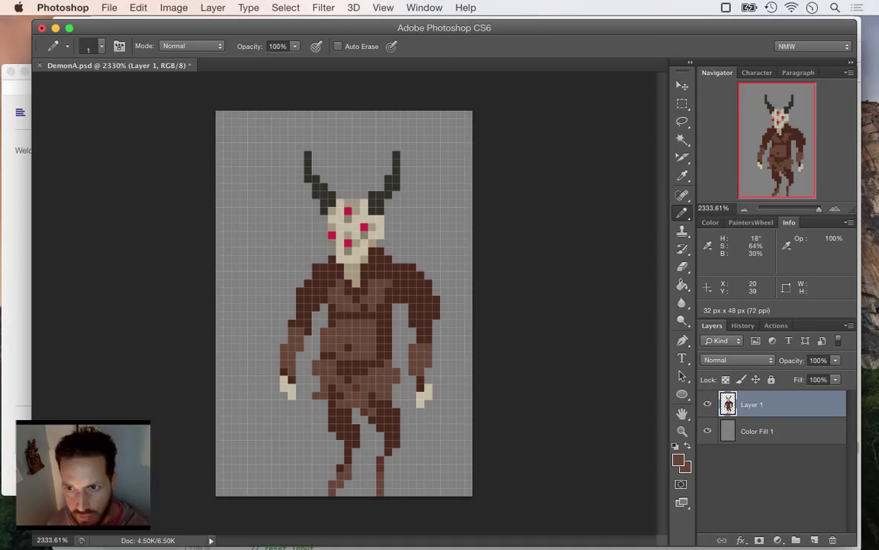
Reshape the right lower leg to match the left one, erasing stray pixels and repainting in medium brown.
key(e)
mouse_move(380, 459)
mouse_down()
mouse_move(380, 475)
mouse_move(396, 475)
mouse_move(396, 452)
mouse_up()
key(i)
click(380, 484)
key(b)
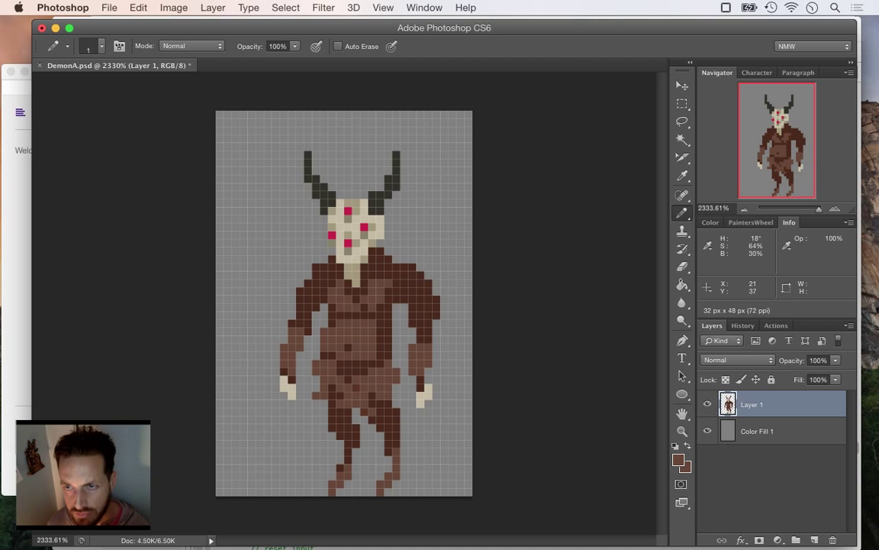
Mix a lighter, less saturated highlight brown (#846556) from the belly's medium brown.
key(alt)
click(356, 345)
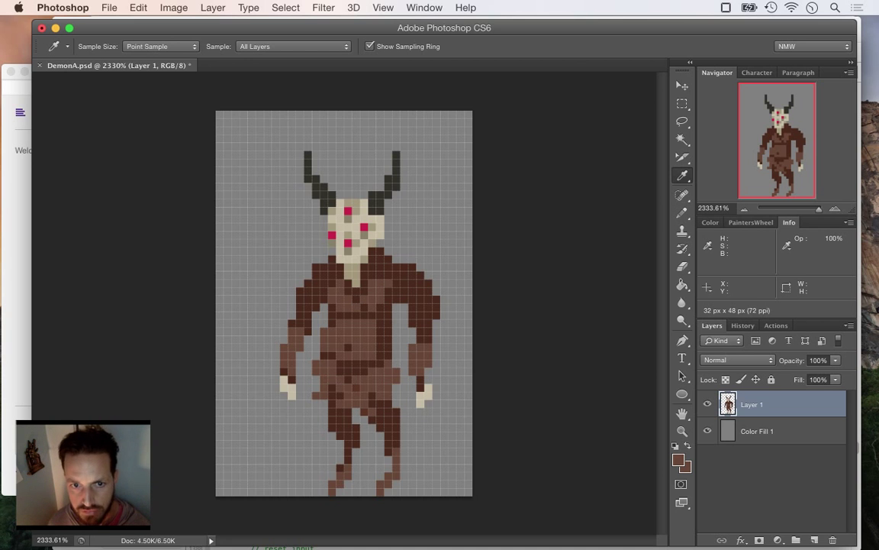
click(678, 459)
mouse_move(664, 342)
mouse_down()
mouse_move(664, 323)
mouse_move(653, 332)
mouse_move(653, 352)
mouse_up()
click(676, 359)
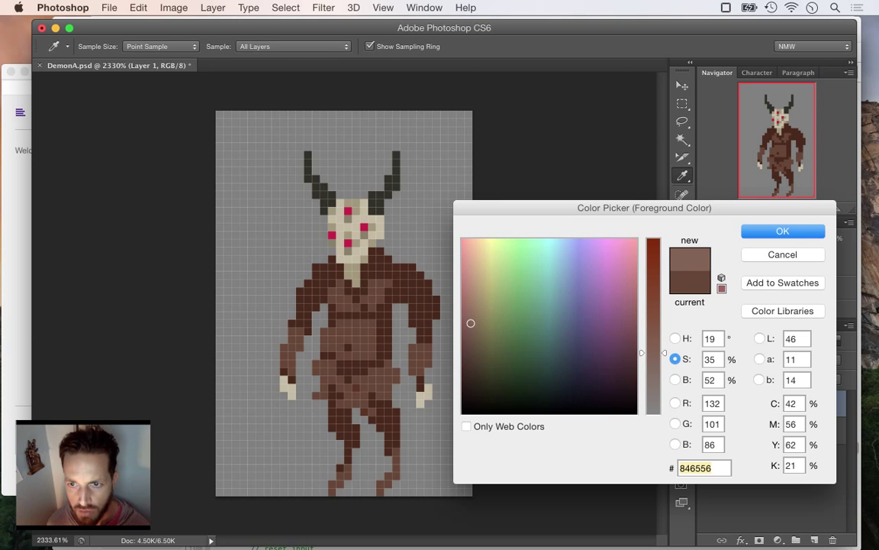
key(Return)
Paint highlights on the chest, belly and forearms in the lighter brown, touching up the edges with medium brown.
key(b)
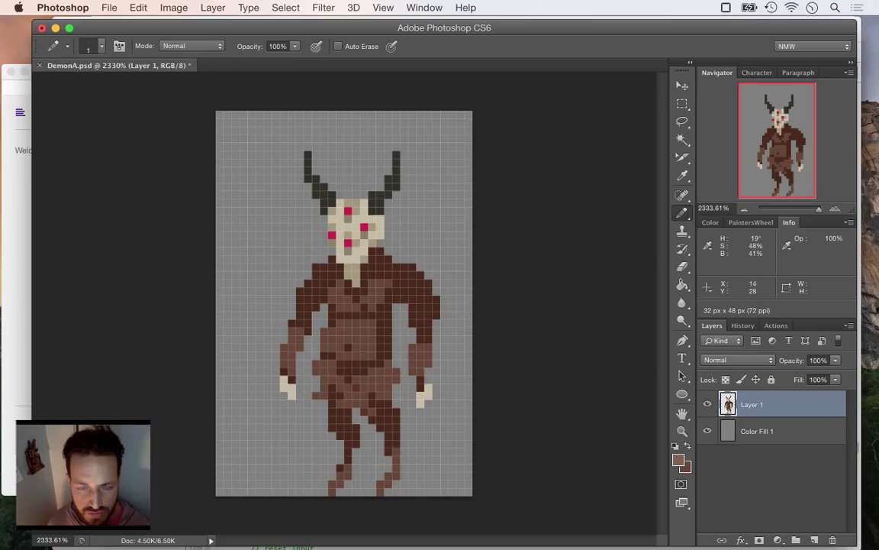
mouse_move(332, 339)
mouse_down()
mouse_move(323, 339)
mouse_move(357, 347)
mouse_move(348, 339)
mouse_move(364, 355)
mouse_move(356, 323)
mouse_move(341, 331)
mouse_up()
click(364, 331)
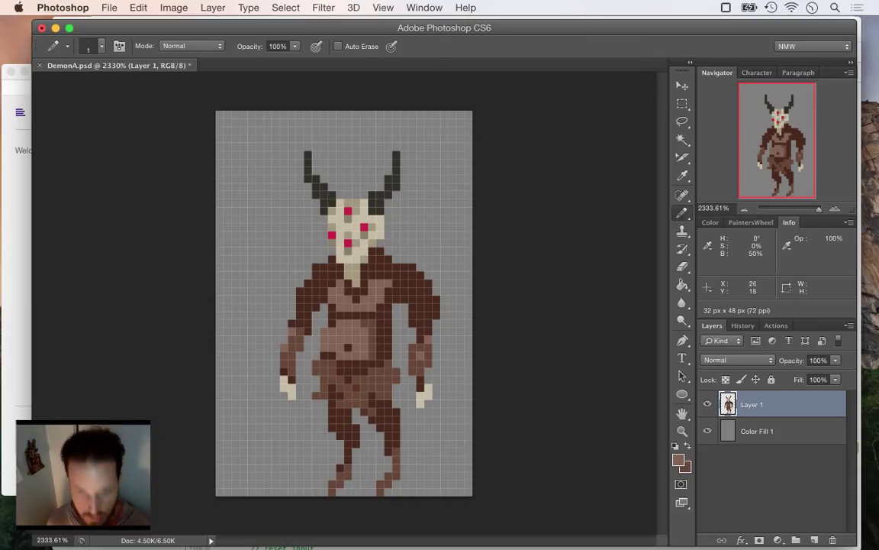
alt+click(338, 301)
drag(335, 277, 343, 270)
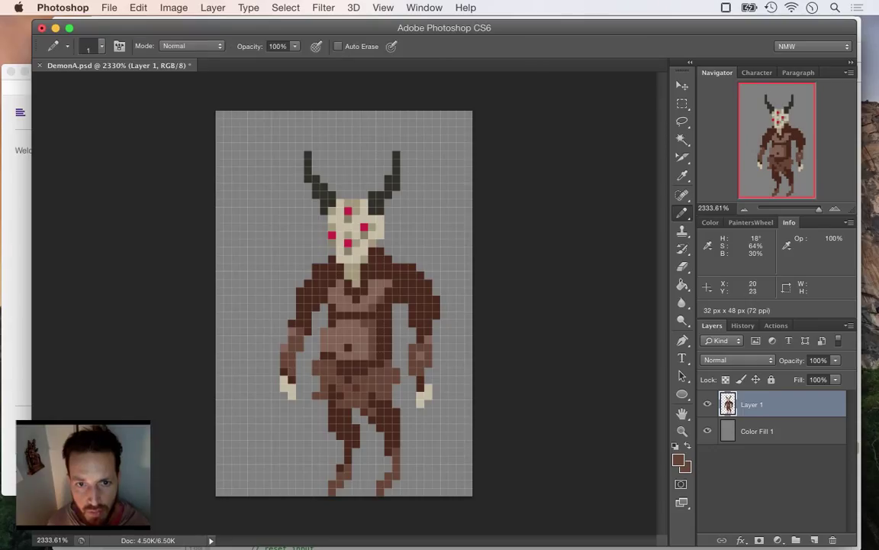
Try crimson pixels on the chest and navel using the sampled eye color, and undo them.
alt+click(330, 235)
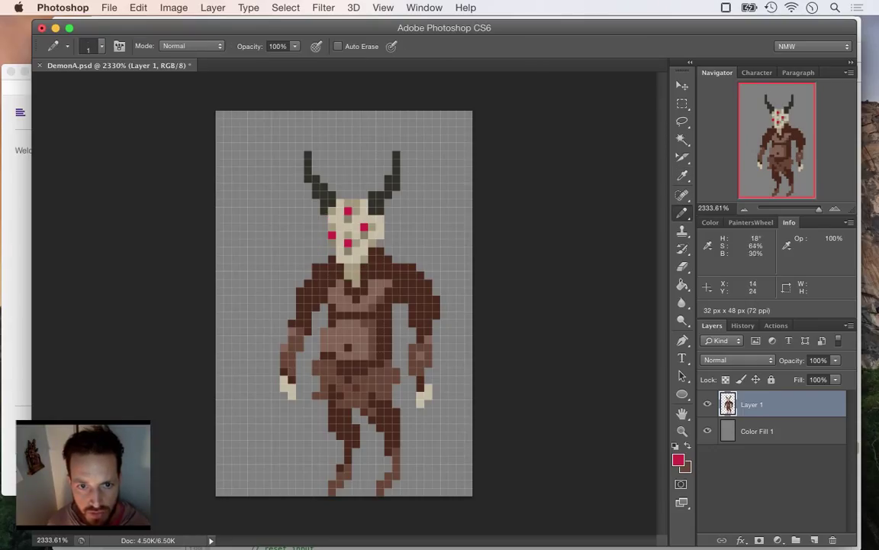
click(332, 307)
click(347, 347)
click(372, 307)
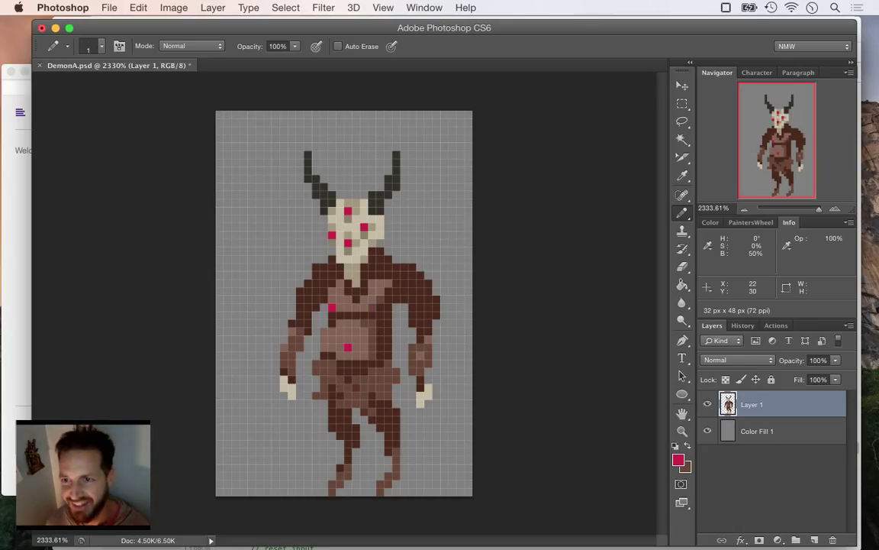
key(alt+super+z)
key(alt+super+z)
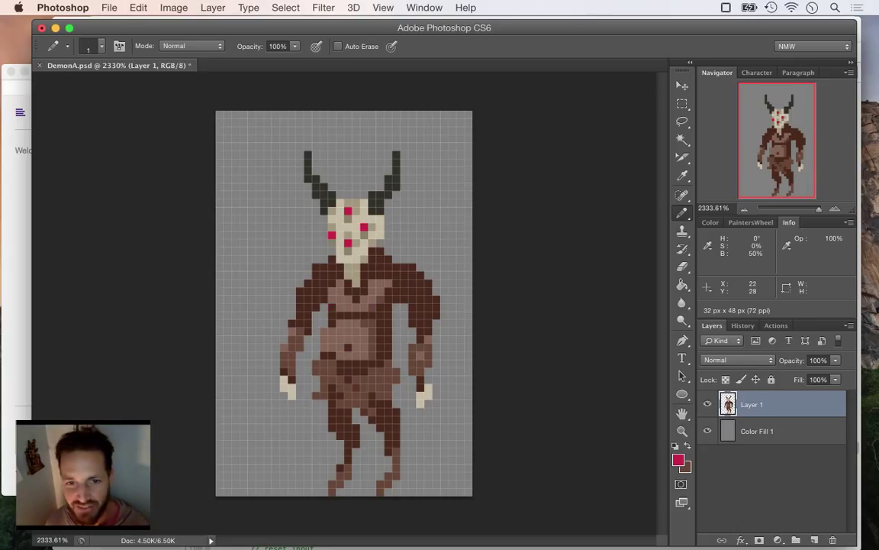
Retouch the chest crease with sampled brown pixels, undo the last touch, and save the file.
alt+click(372, 340)
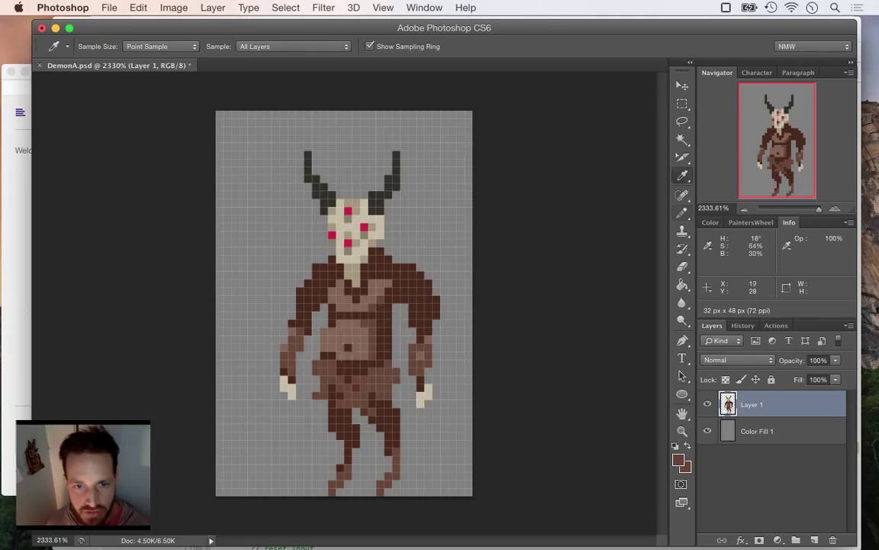
click(348, 348)
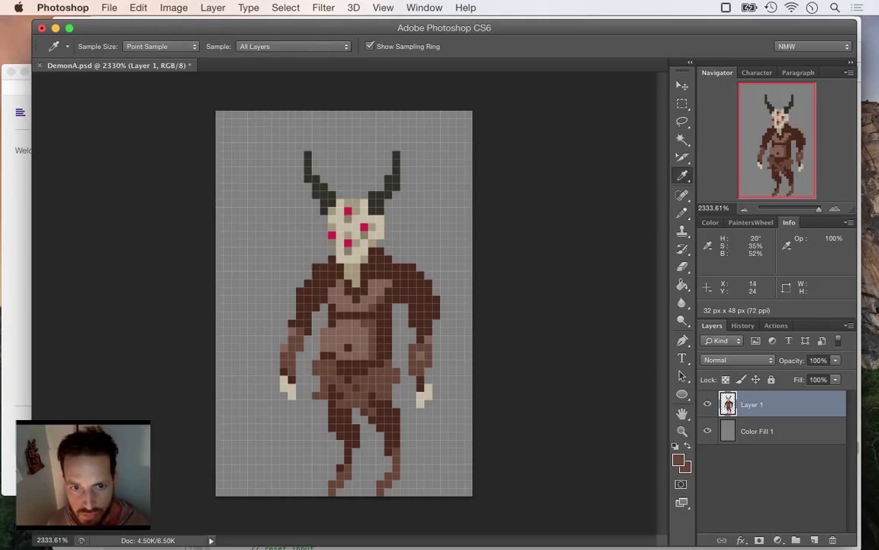
alt+click(364, 316)
click(364, 308)
alt+click(337, 266)
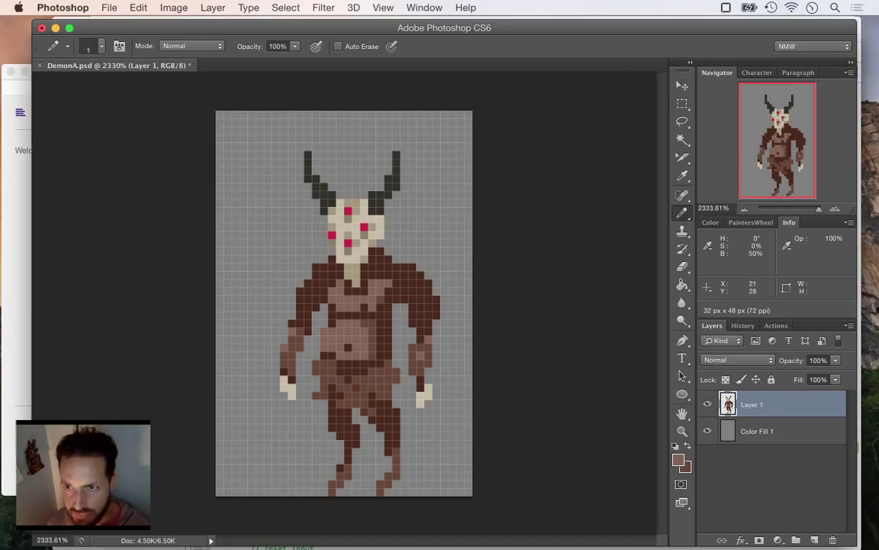
key(super+z)
key(super+s)
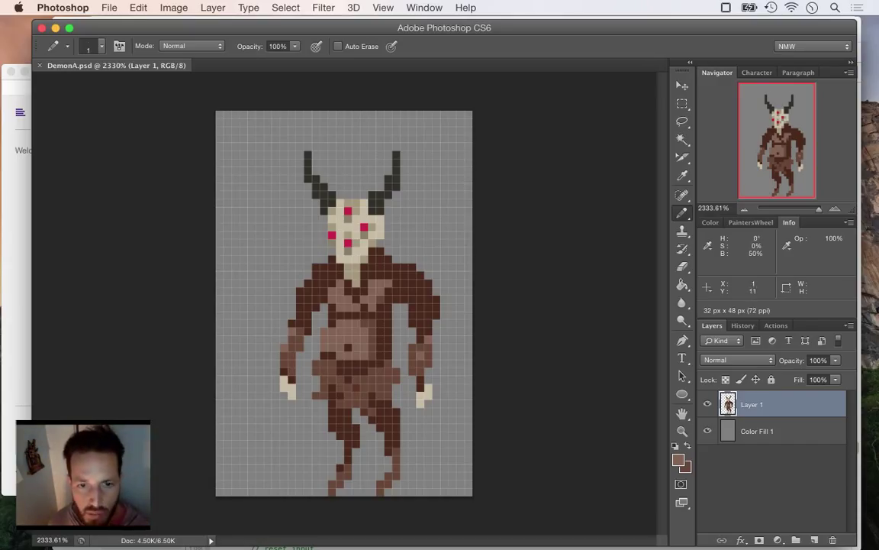
Shift the whole demon one pixel left on the canvas.
key(v)
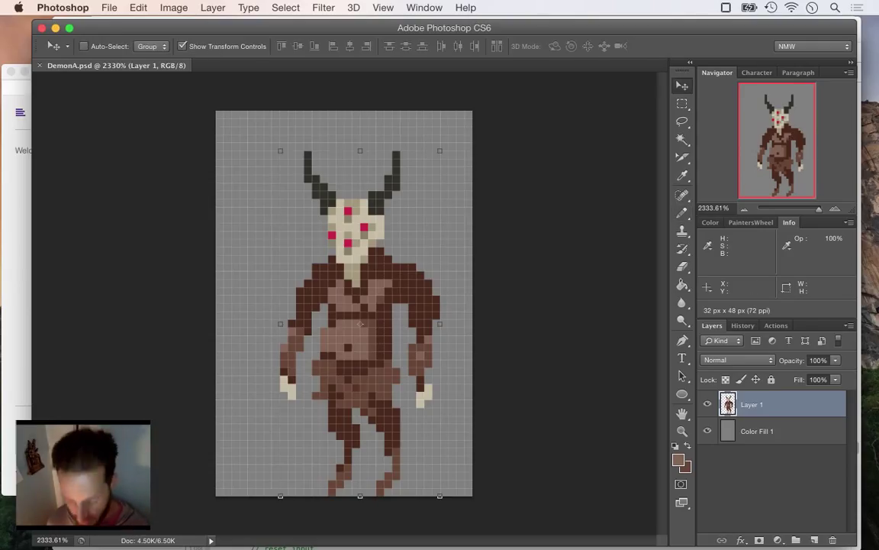
key(Left)
key(Left)
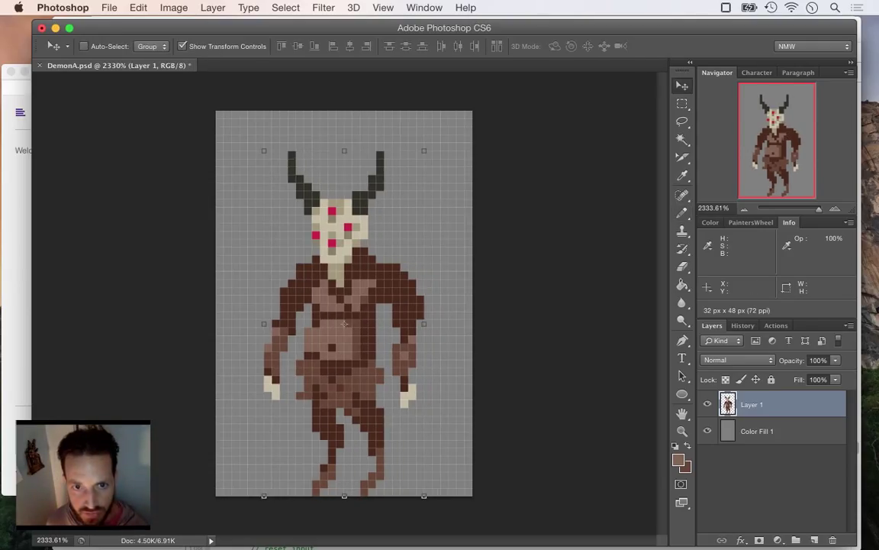
key(Right)
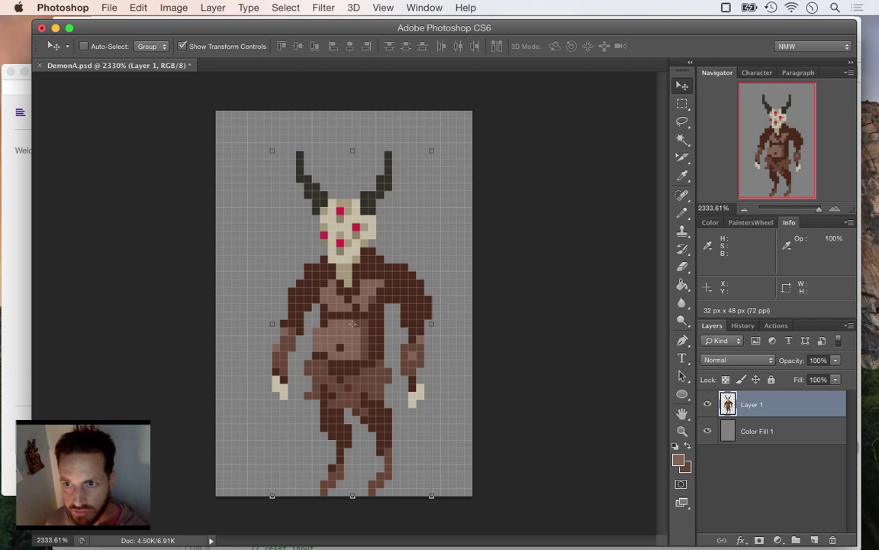
Save the file, and save it under the new name Drobth.psd in the Foes folder.
key(super+s)
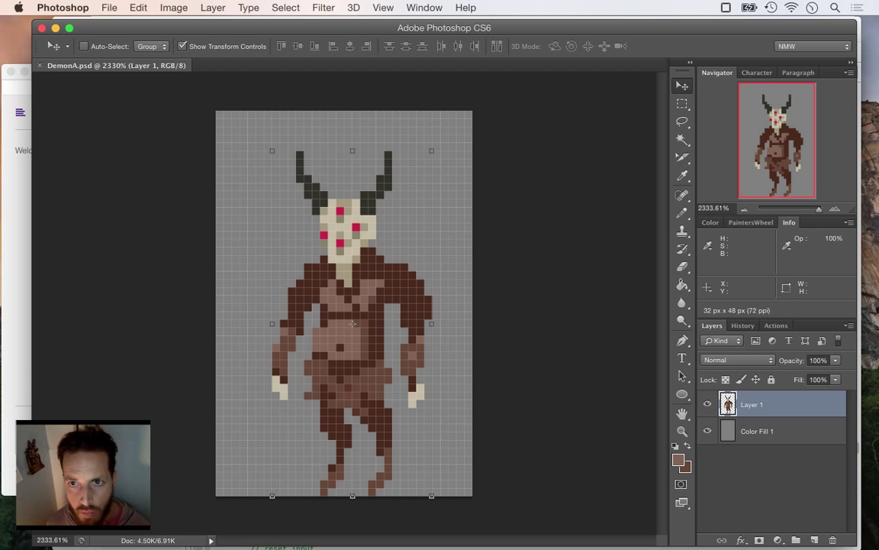
key(m)
click(109, 8)
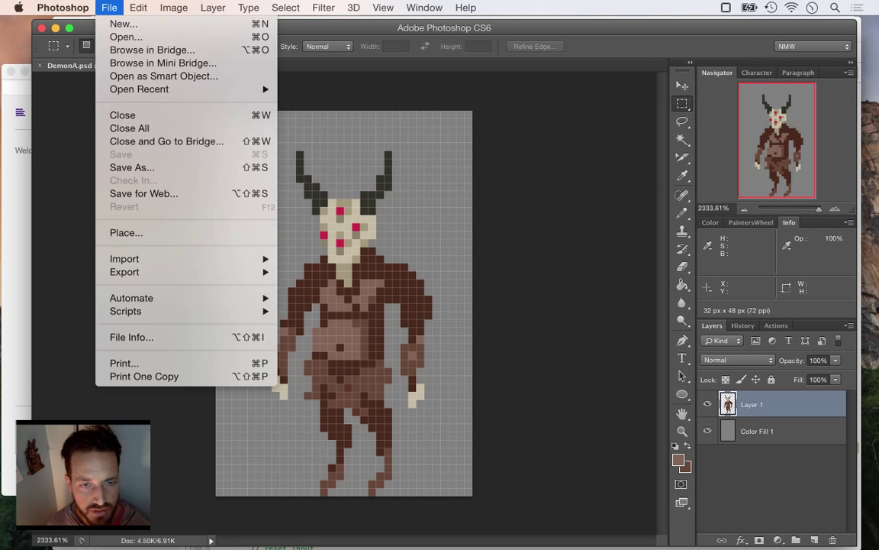
click(143, 194)
key(shift+super+s)
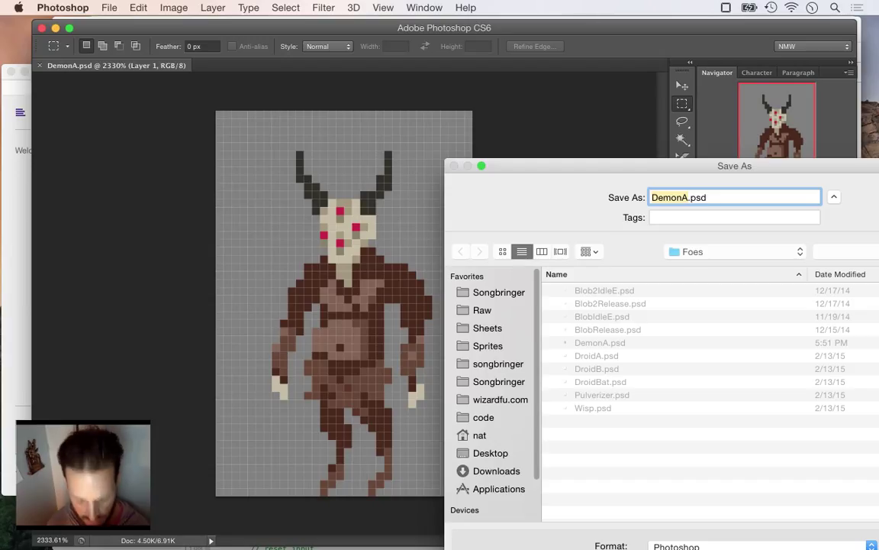
text(Drobt)
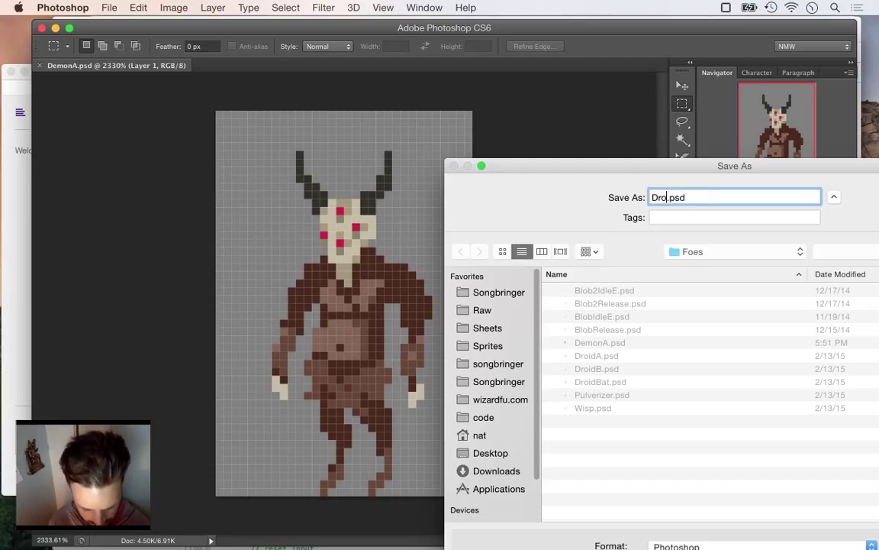
text(h)
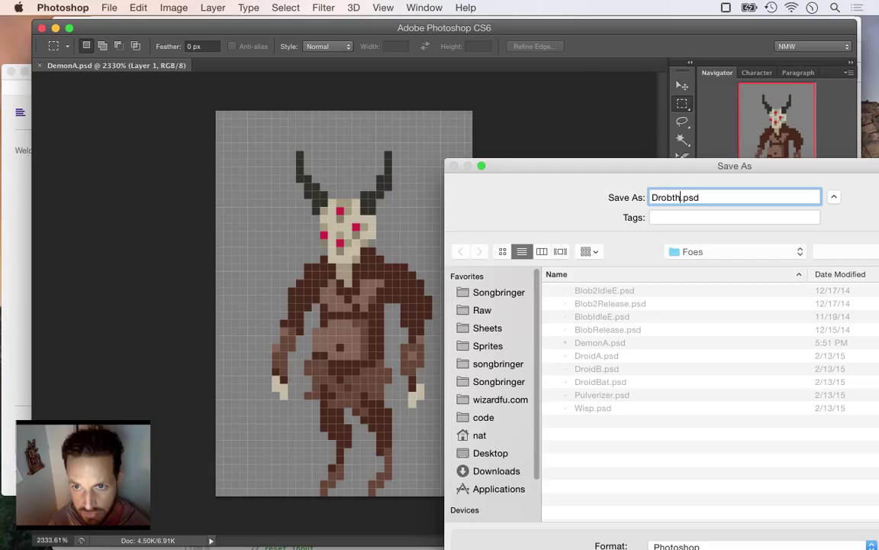
key(Return)
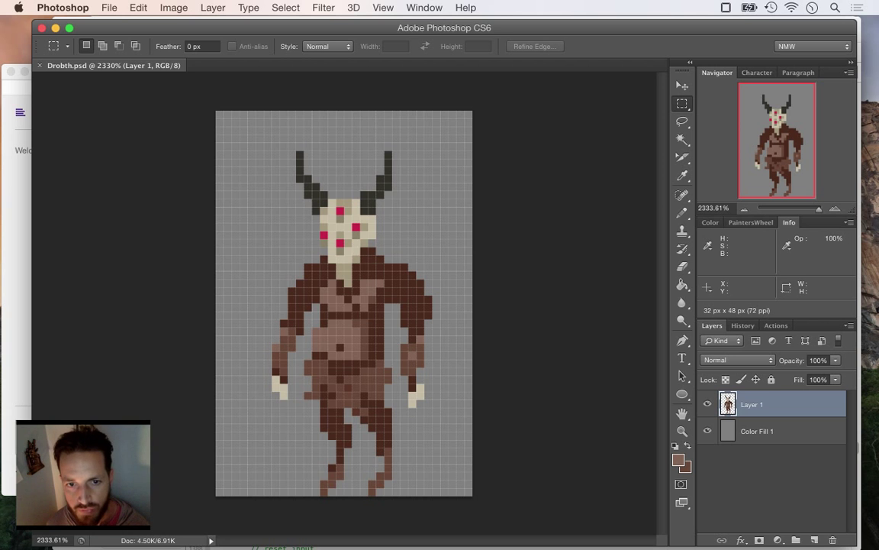
Hide the Color Fill 1 background layer and export the demon for web as DrobthIdle0.png into the Foes folder under Sheets.
click(707, 431)
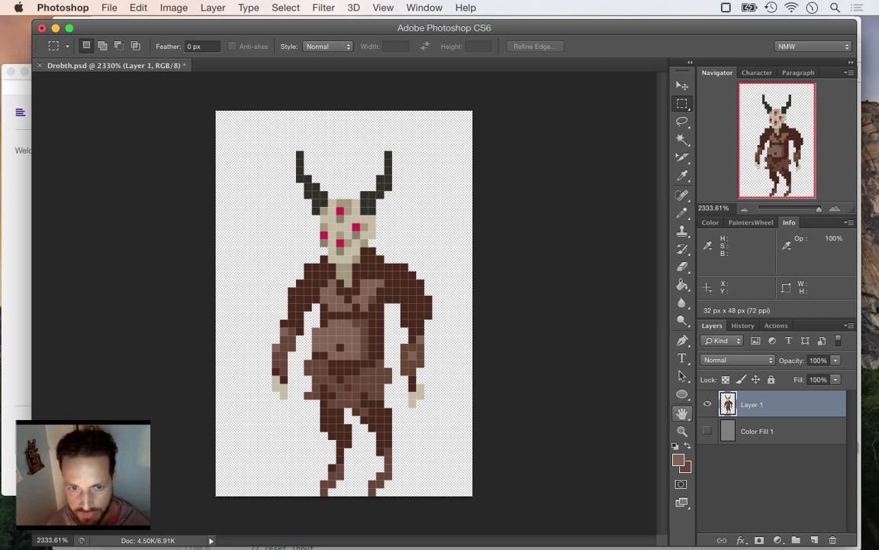
key(super+alt+shift+s)
key(Return)
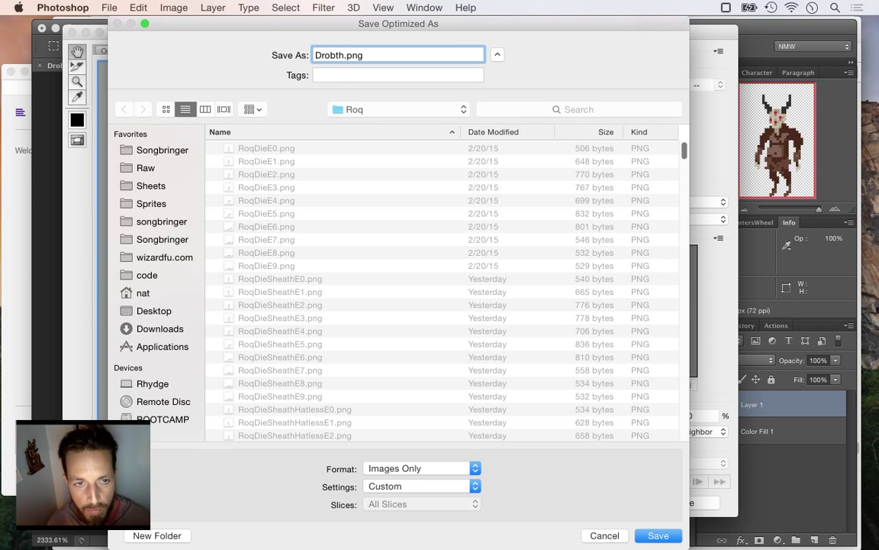
click(151, 185)
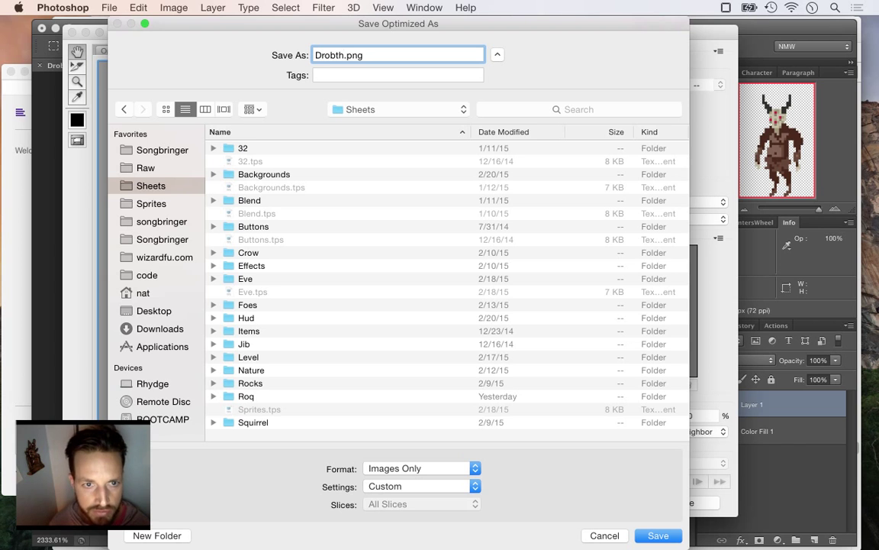
double_click(247, 304)
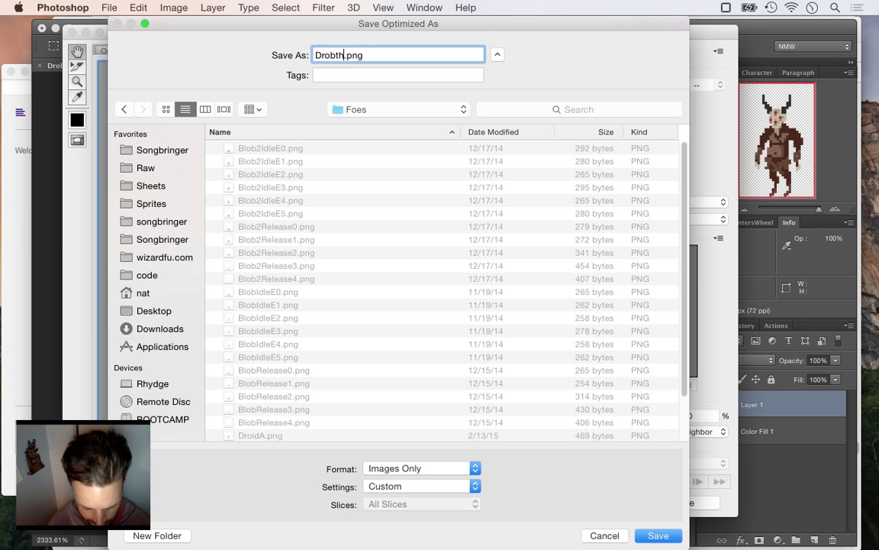
text(Idle)
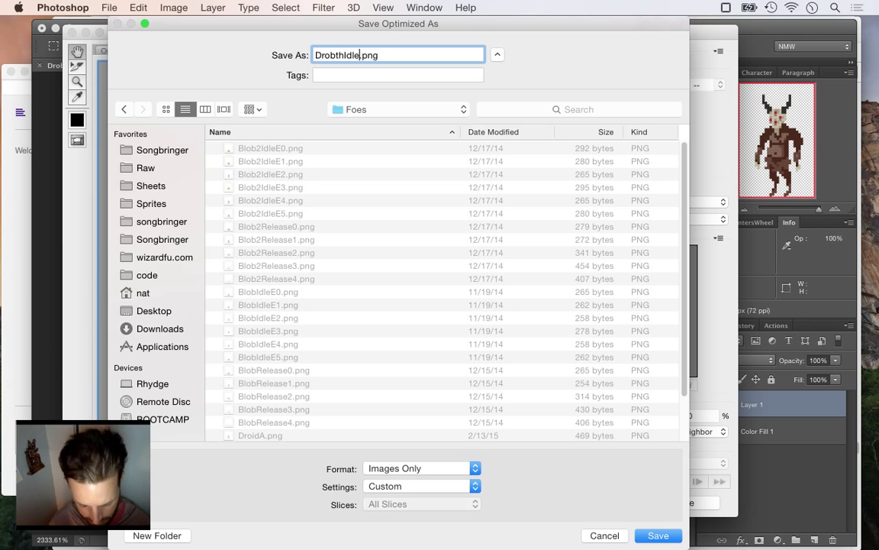
text(0)
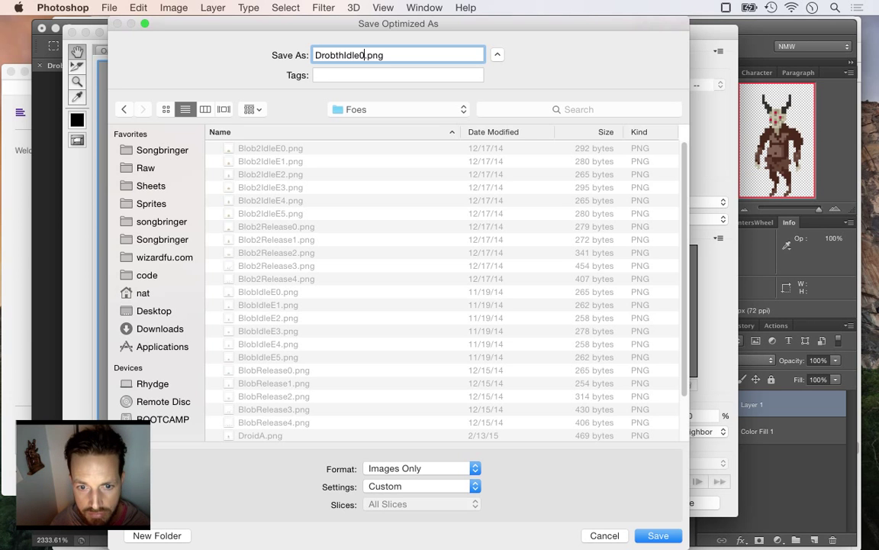
key(Return)
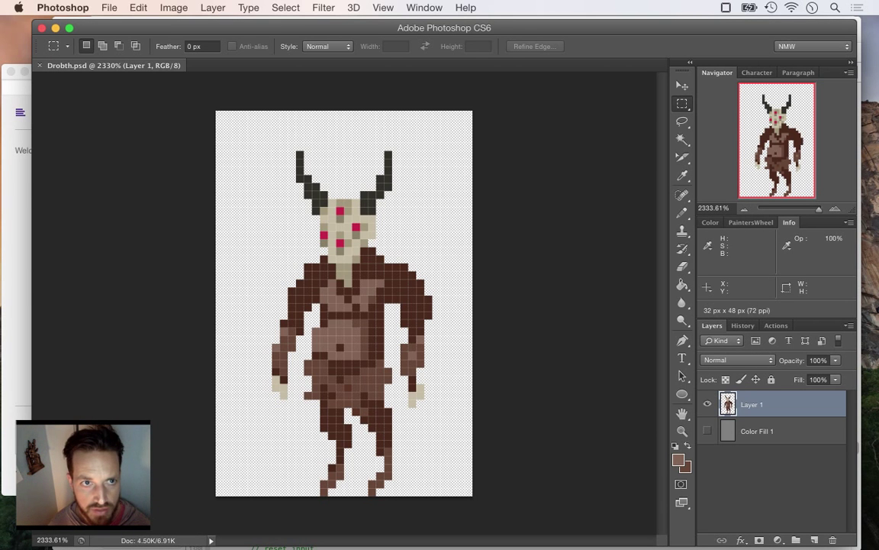
Save the document with the background hidden as DrobthIdle.psd in the Foes source folder.
click(109, 8)
click(122, 154)
click(109, 7)
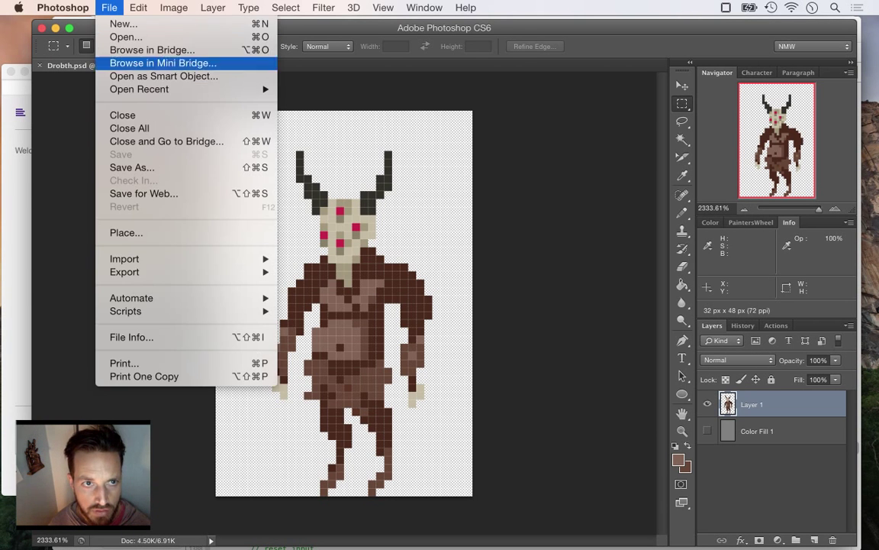
click(132, 167)
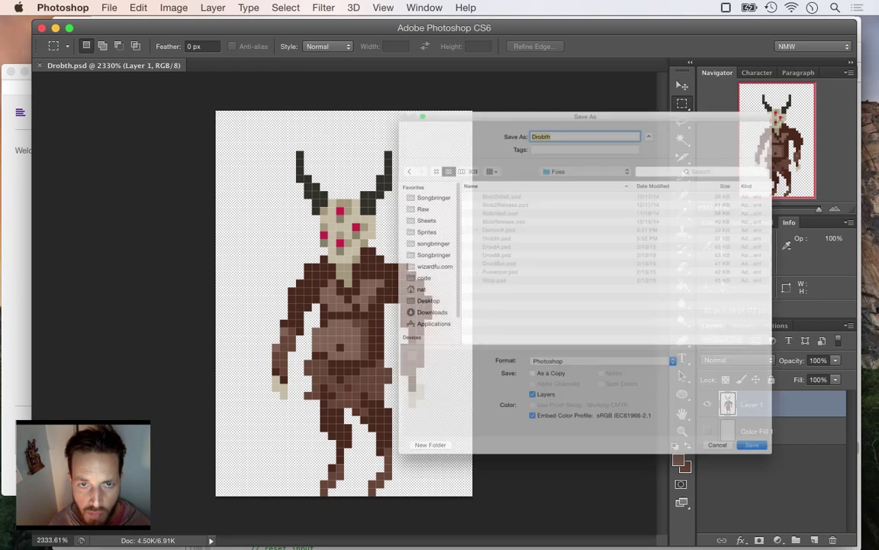
text(Idle.psd)
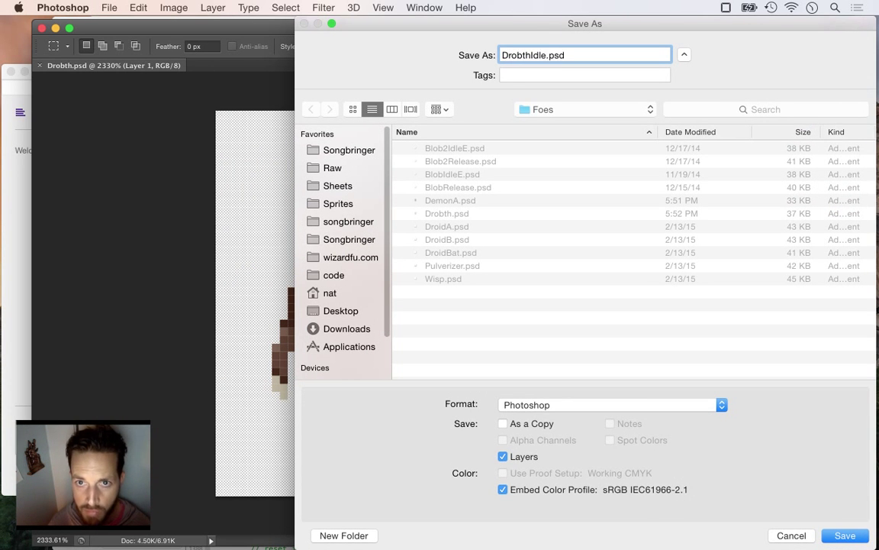
key(Return)
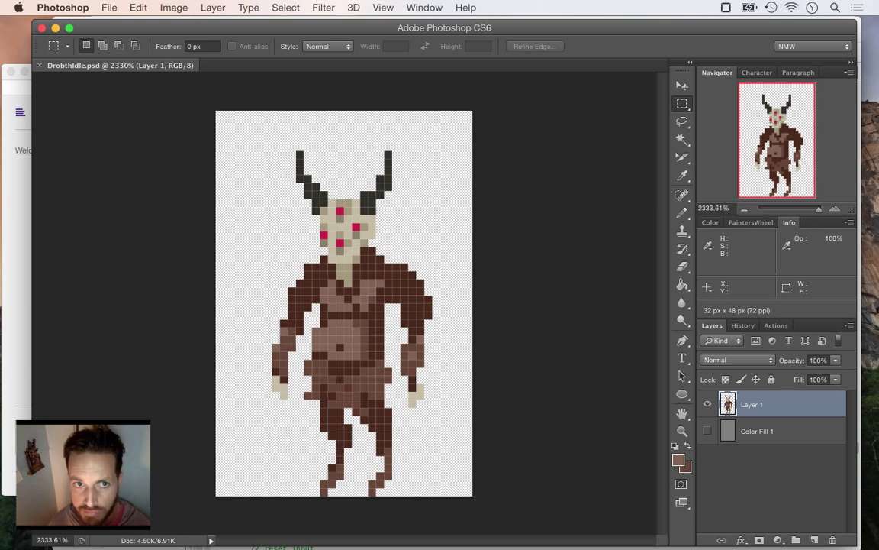
Switch to OBS, check the streaming and recording status, and close its window.
key(super+Tab)
key(super+Tab)
key(super+Tab)
key(super+shift+Tab)
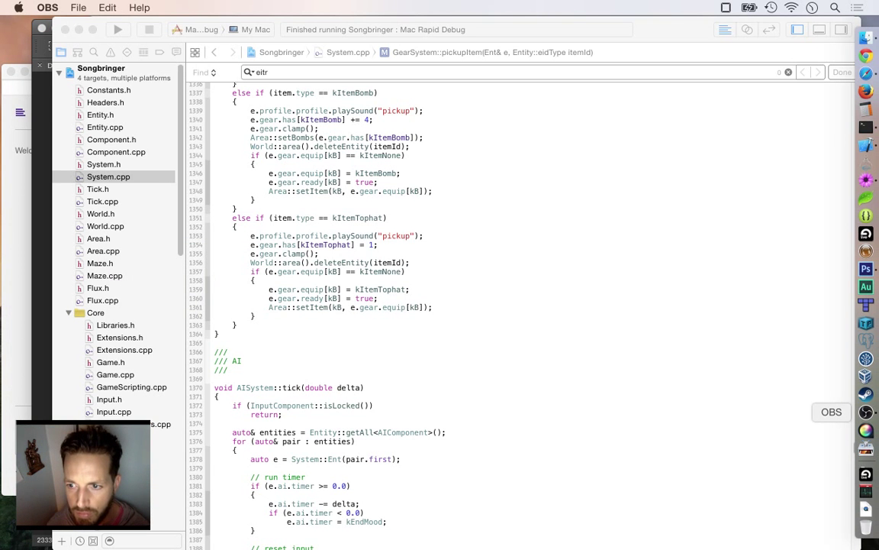
click(866, 412)
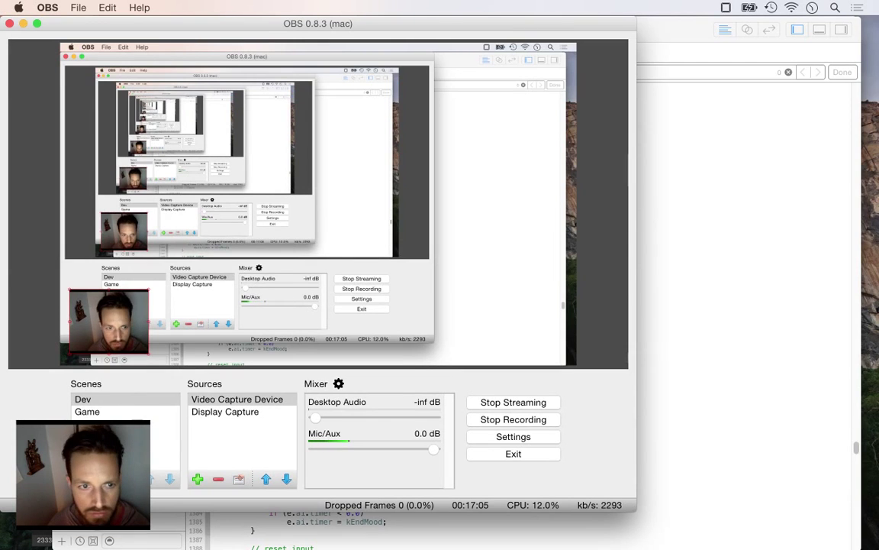
click(23, 24)
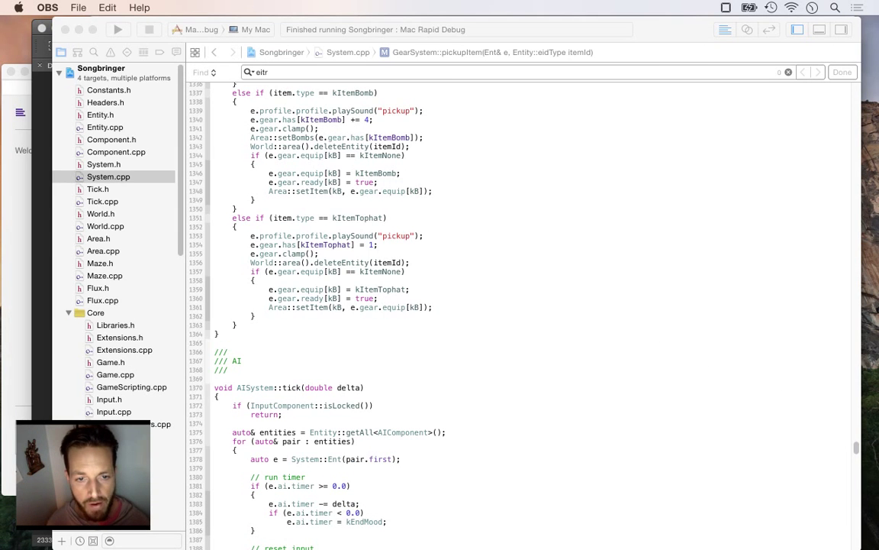
Switch to Xcode and open Area.cpp in the Songbringer project.
key(super+Tab)
key(super+Tab)
key(super+Tab)
key(super+Tab)
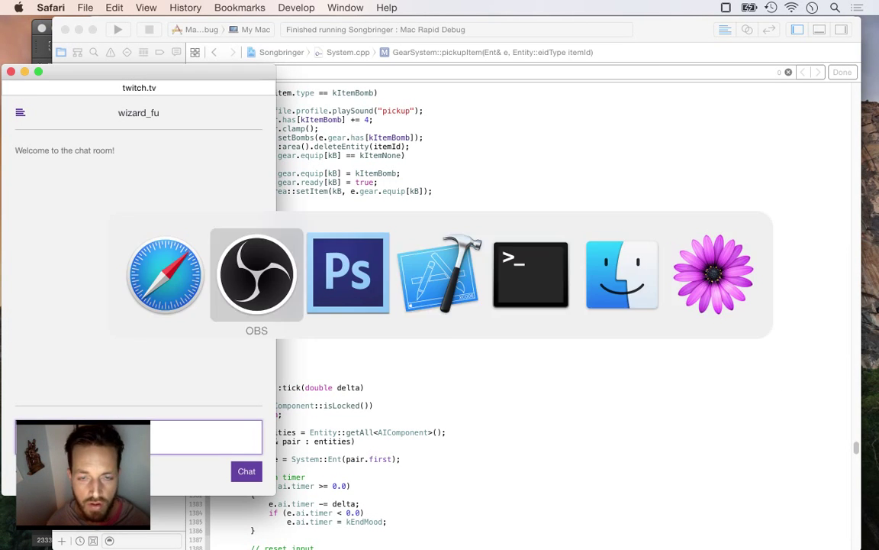
key(super+Tab)
key(super+Tab)
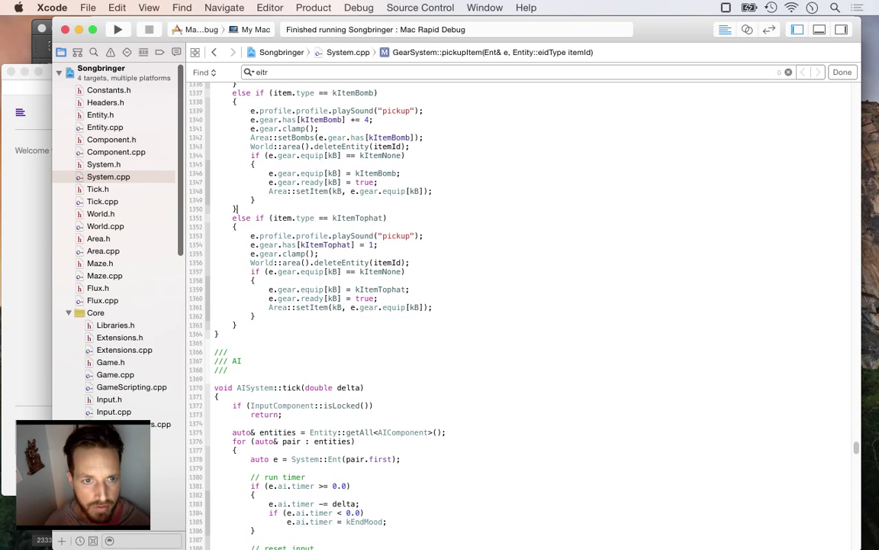
click(103, 252)
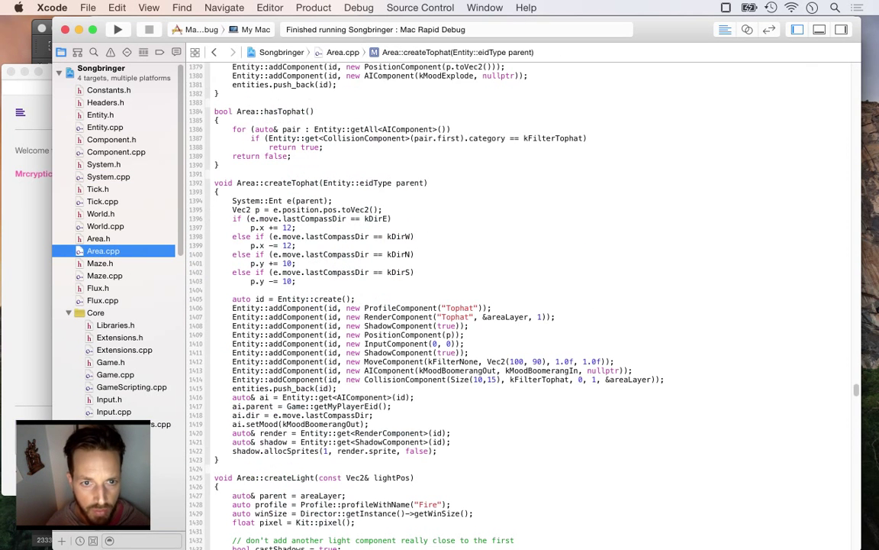
Check the Twitch chat in Safari, and return to Xcode to find the foe creation code in Area::create().
key(super+Tab)
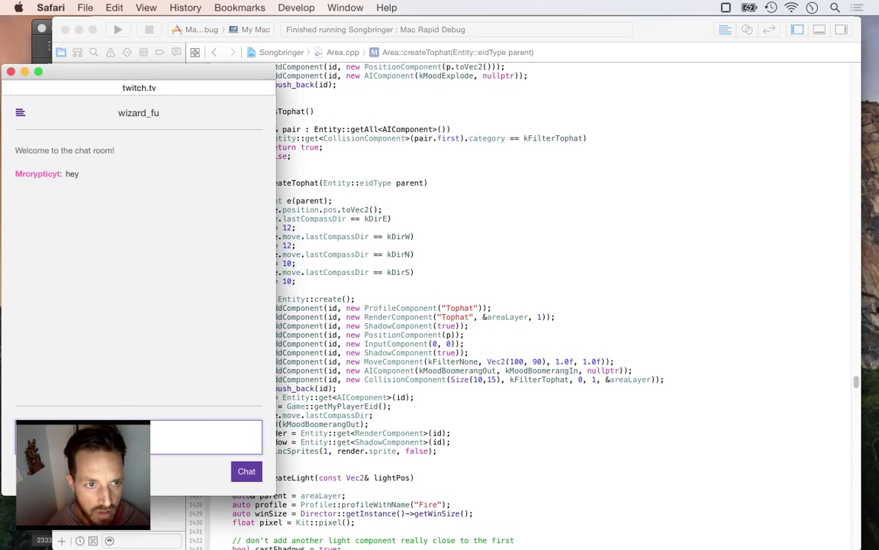
key(super+Tab)
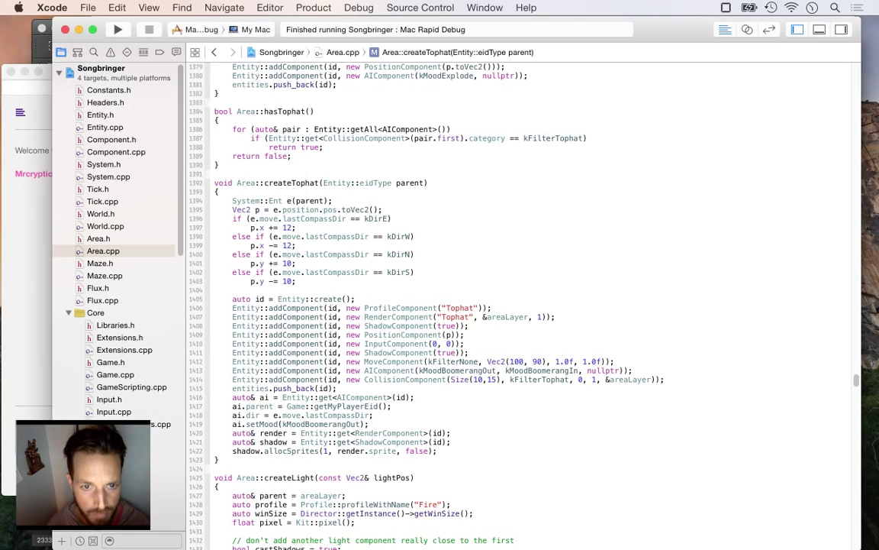
scroll(267, 253, down, 20)
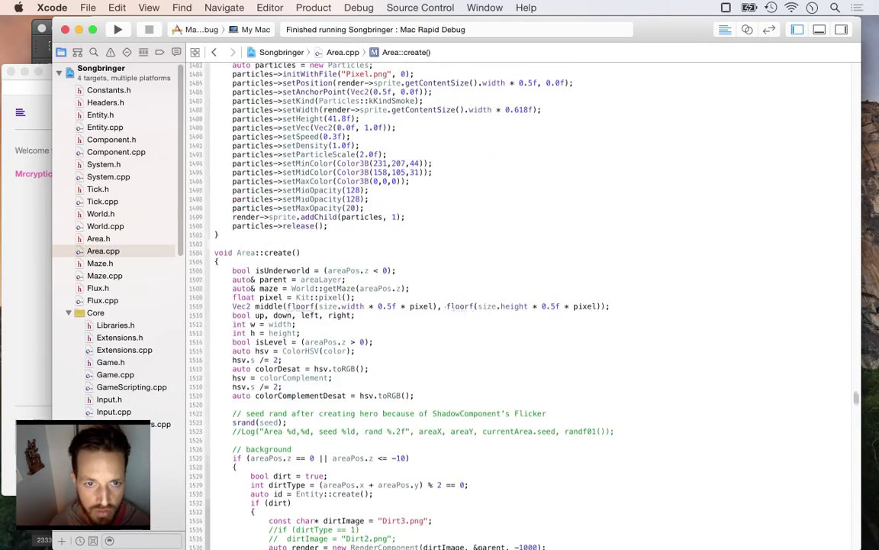
scroll(297, 306, down, 20)
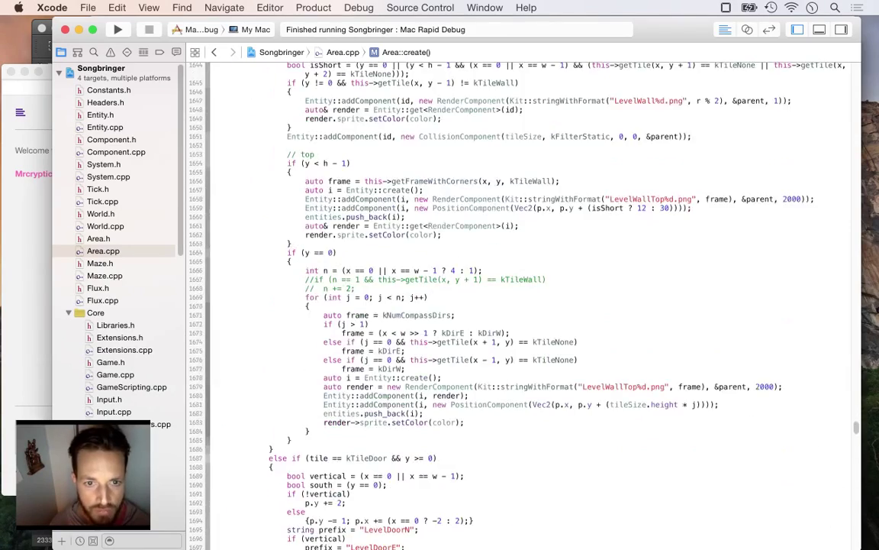
scroll(290, 307, down, 20)
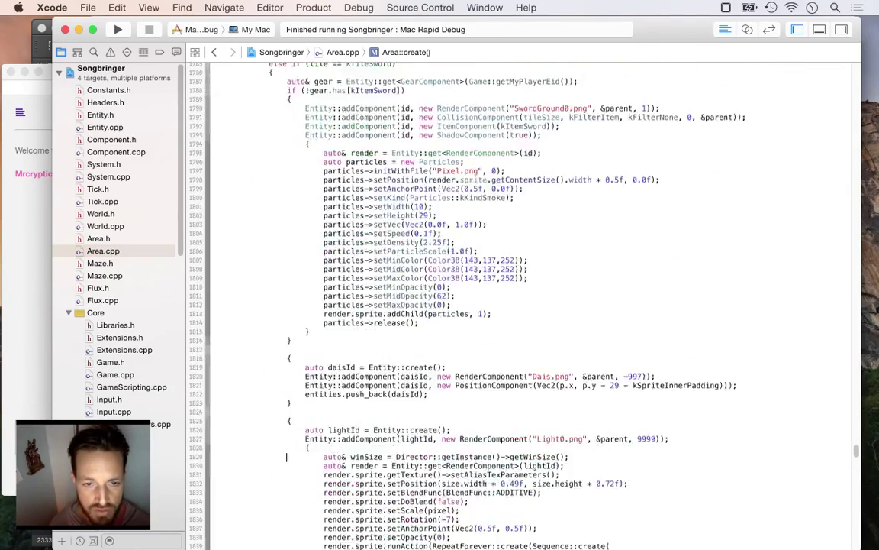
scroll(266, 276, down, 20)
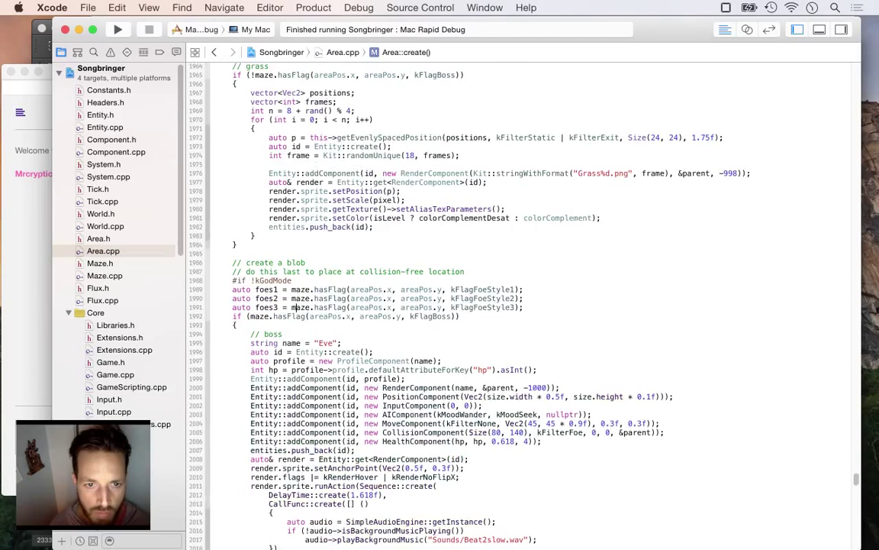
key(super+Tab)
key(super+Tab)
key(super+Tab)
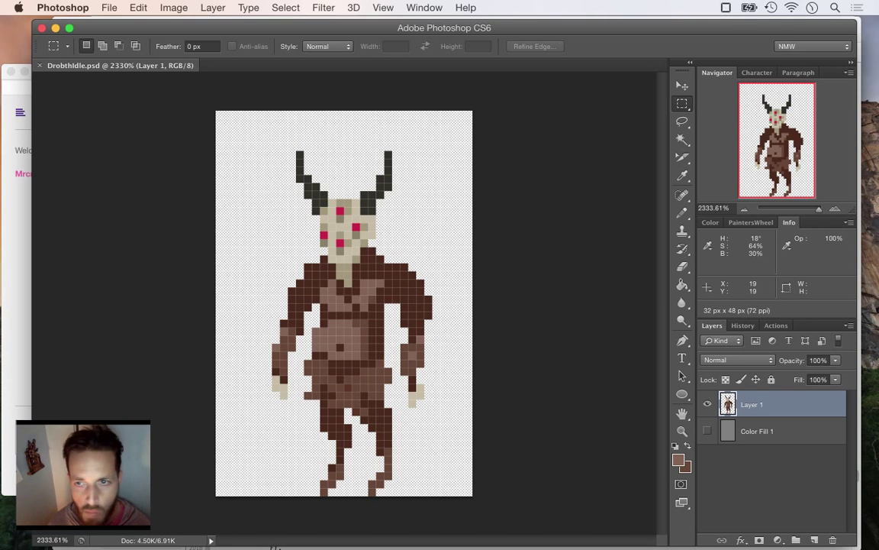
key(super+Tab)
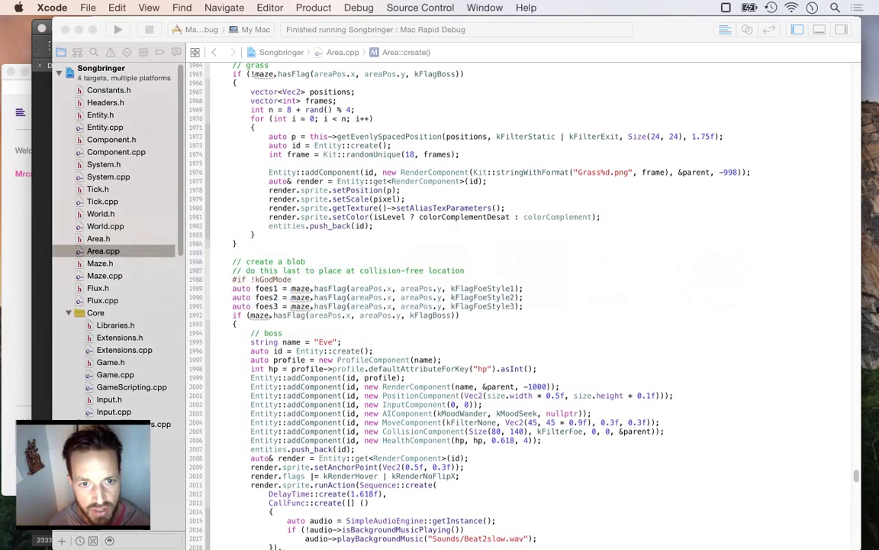
In the foe profile switch of Area::create(), change the case 2 profileName to "Drobth".
key(Down)
key(super+Left)
key(shift+Down)
key(shift+Down)
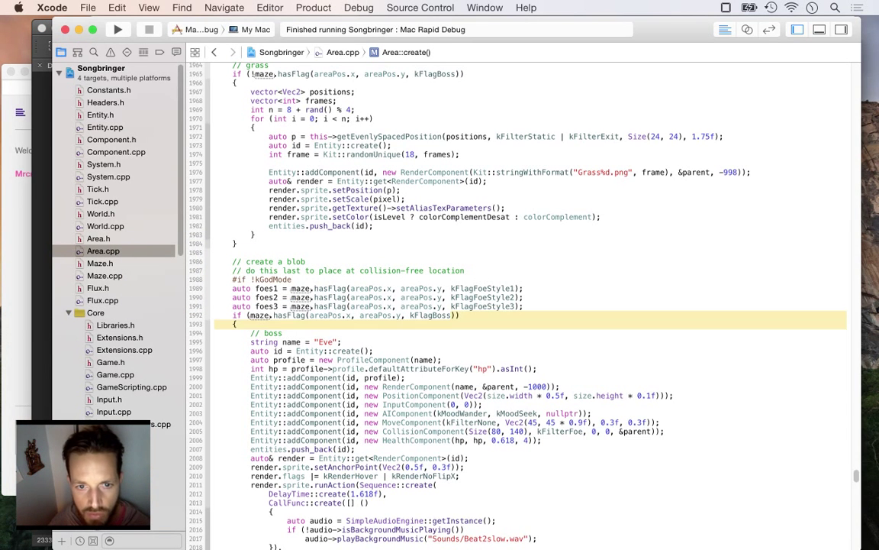
key(super+Right)
key(alt+Page_Down)
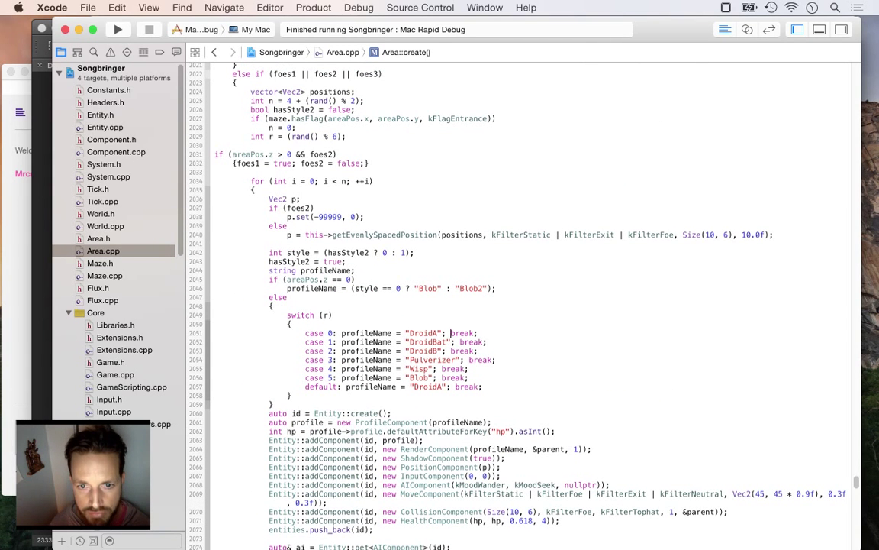
click(435, 351)
key(BackSpace)
key(BackSpace)
key(BackSpace)
key(BackSpace)
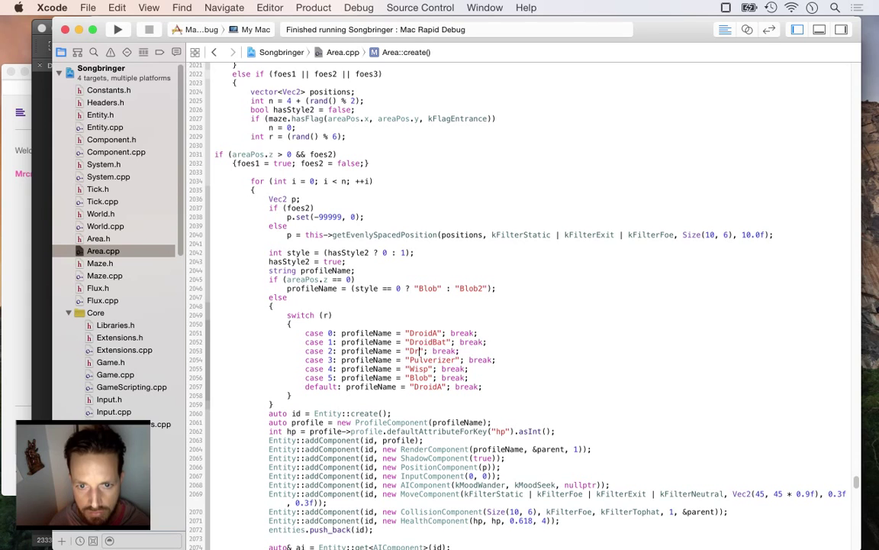
text(obth)
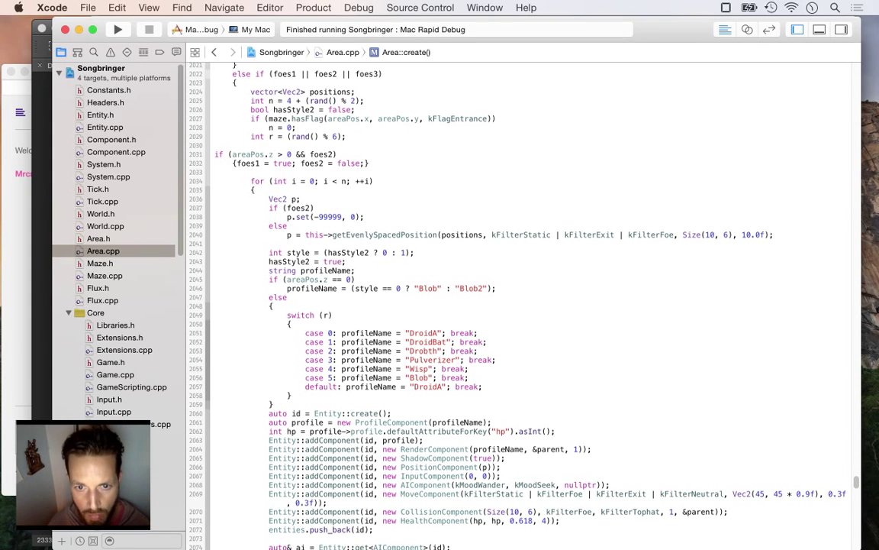
Rename DroidB.plist in the Profiles folder to Drobth.plist, and check the Twitch chat in Safari before returning to Xcode.
scroll(115, 236, down, 1)
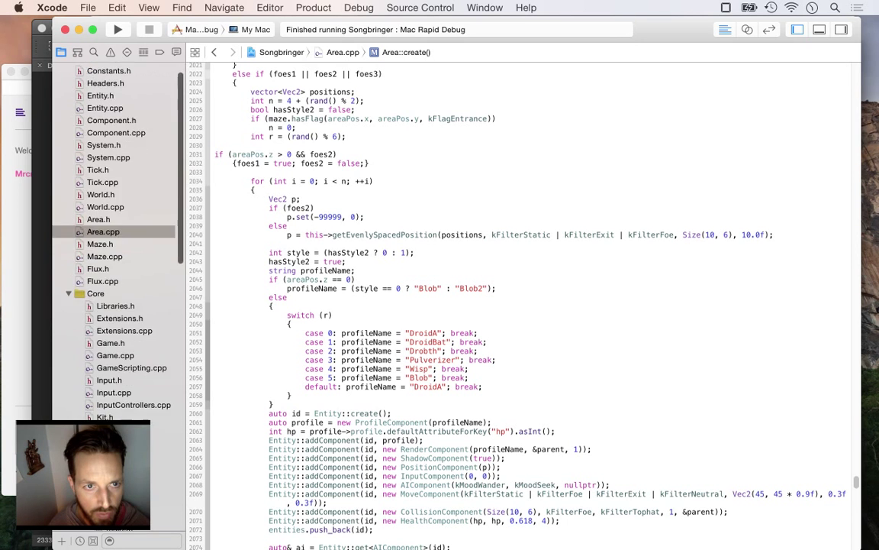
scroll(114, 237, down, 15)
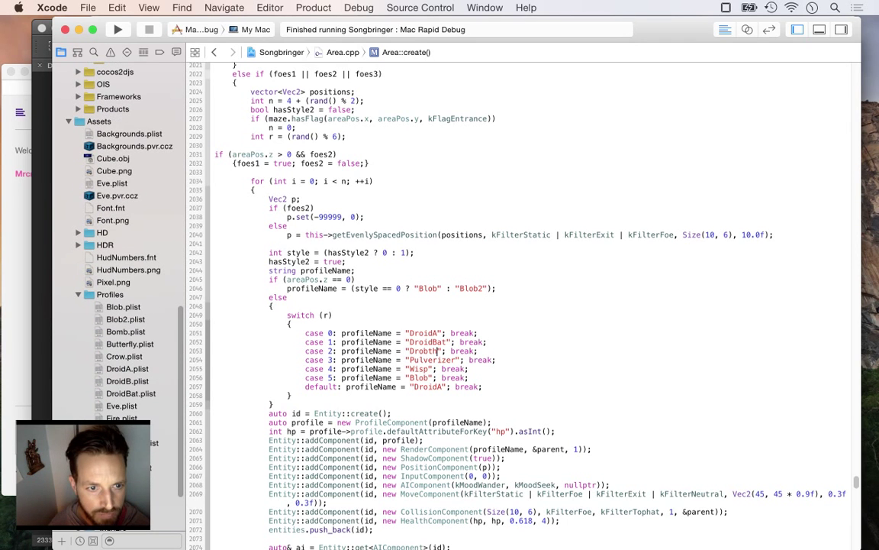
click(128, 381)
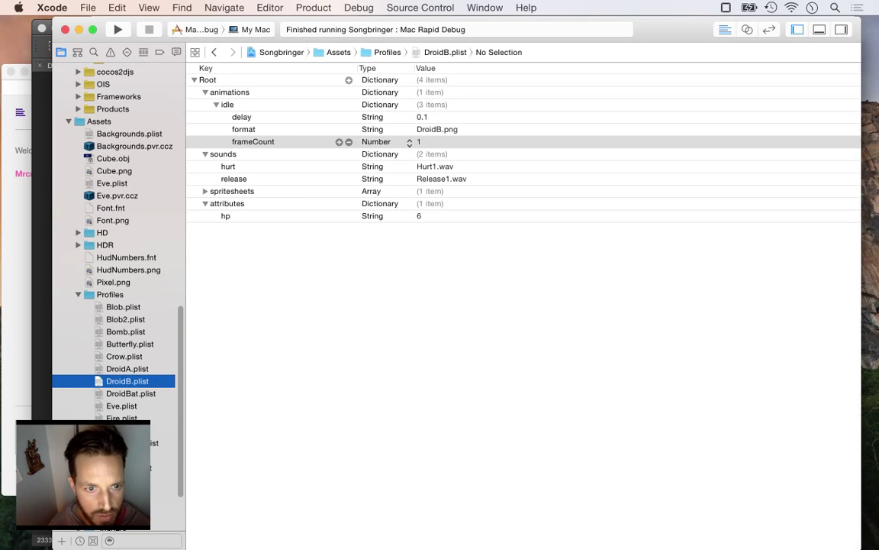
key(Return)
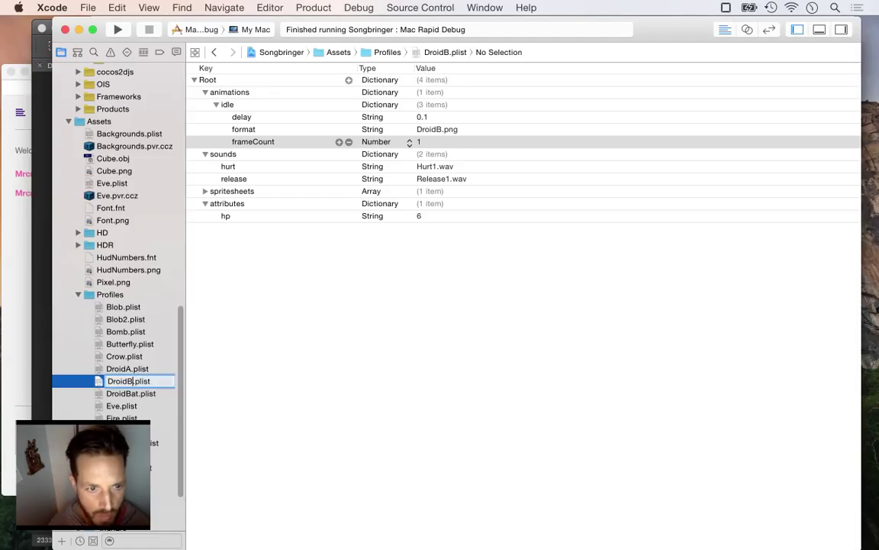
text(Drob)
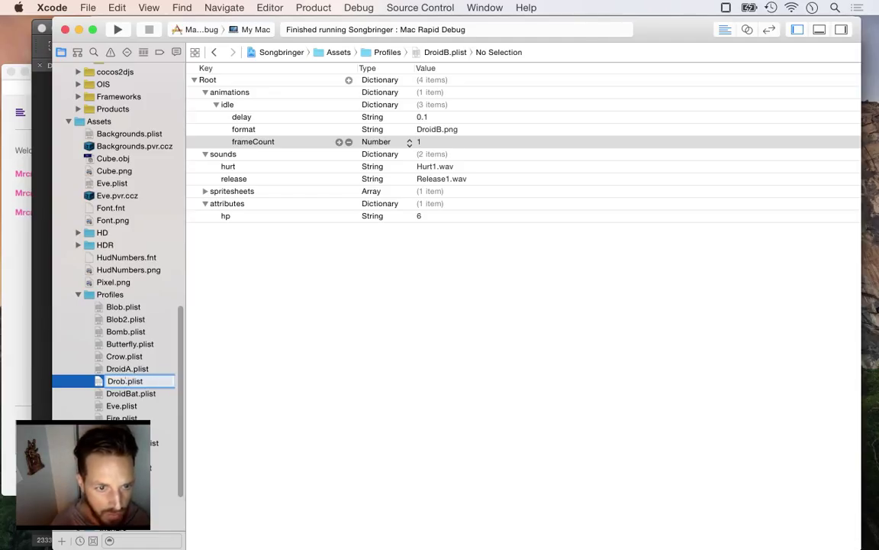
text(th)
key(Return)
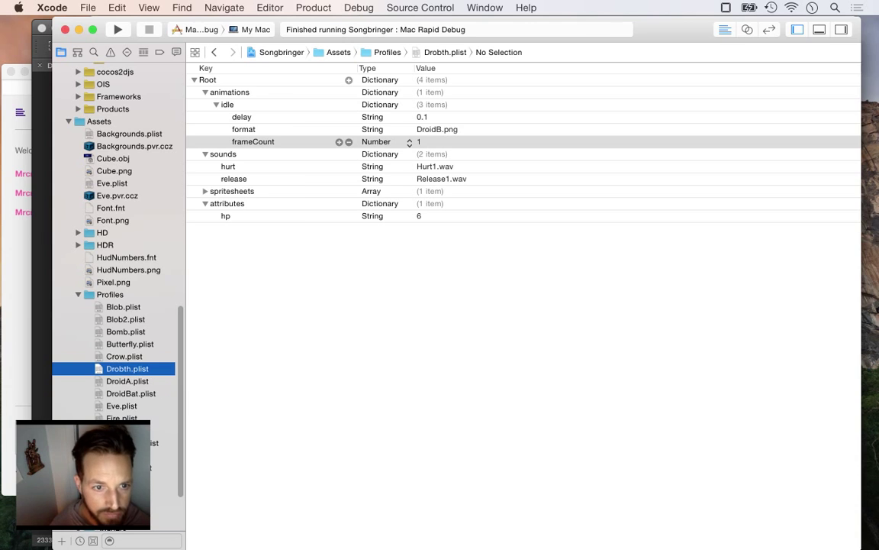
key(super+Tab)
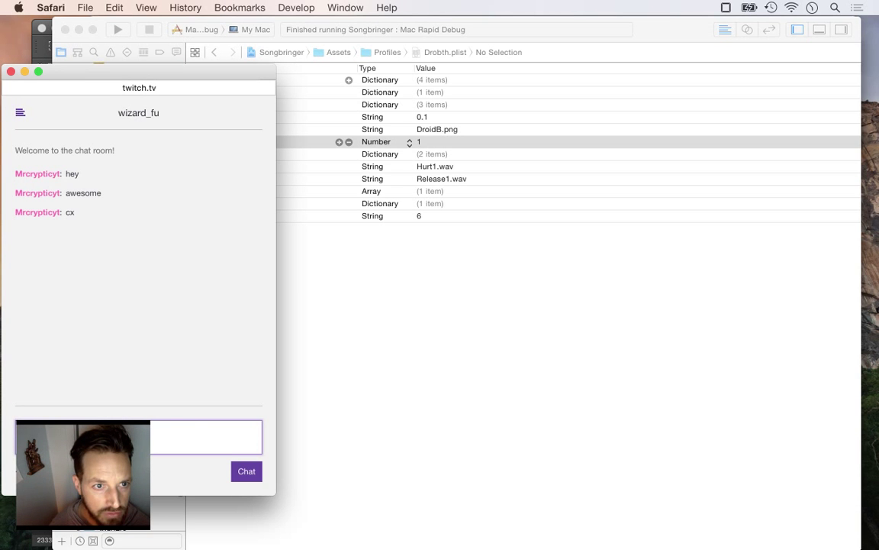
key(super+Tab)
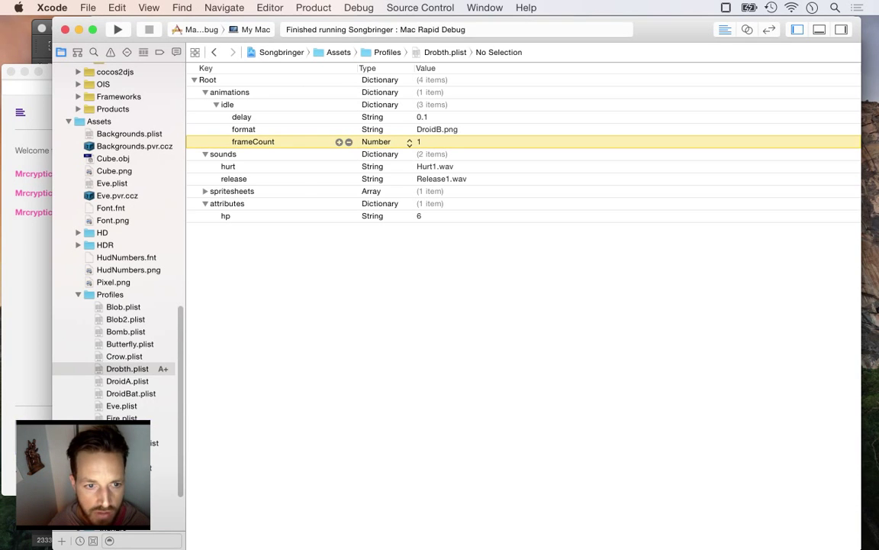
In Drobth.plist, set the idle animation's format to Drobth%d.png and keep the frameCount value.
click(128, 369)
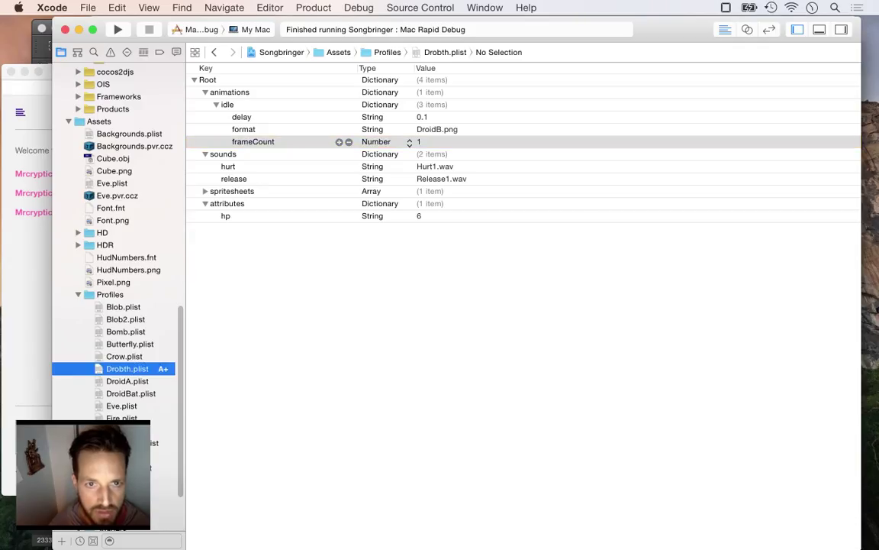
click(438, 129)
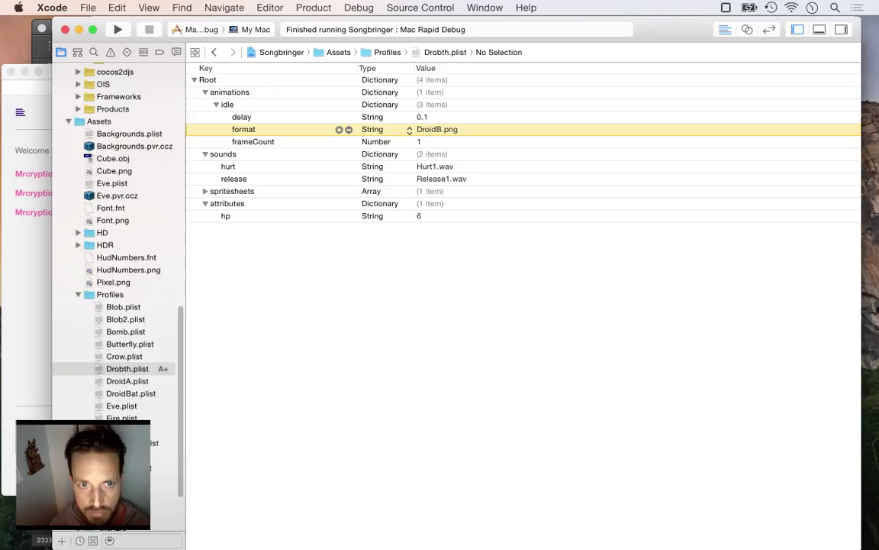
double_click(442, 130)
click(441, 130)
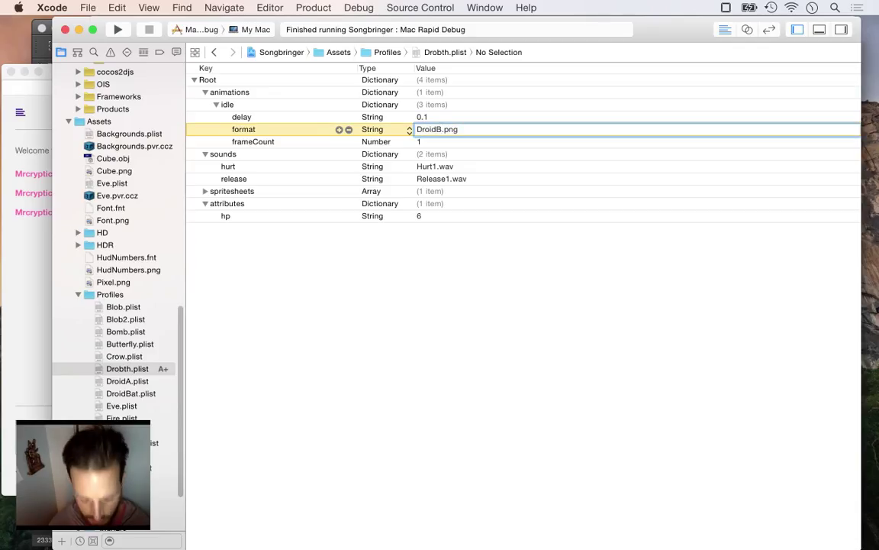
key(BackSpace)
key(BackSpace)
text(bth)
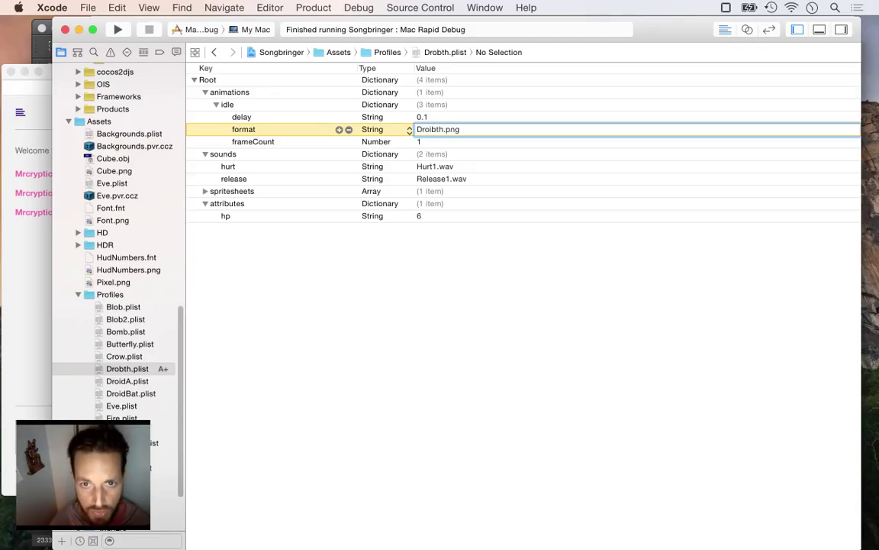
key(Left)
key(Left)
key(Left)
key(BackSpace)
key(Right)
key(Right)
key(Right)
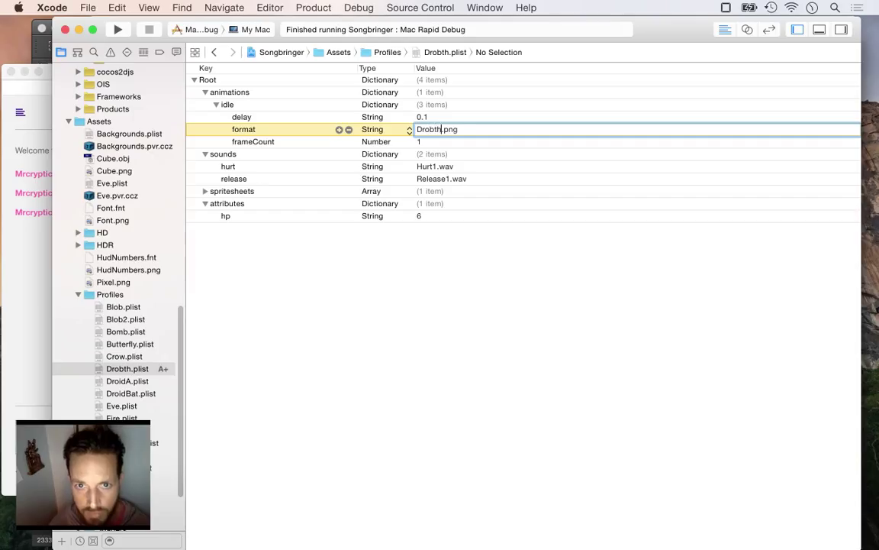
text(%d)
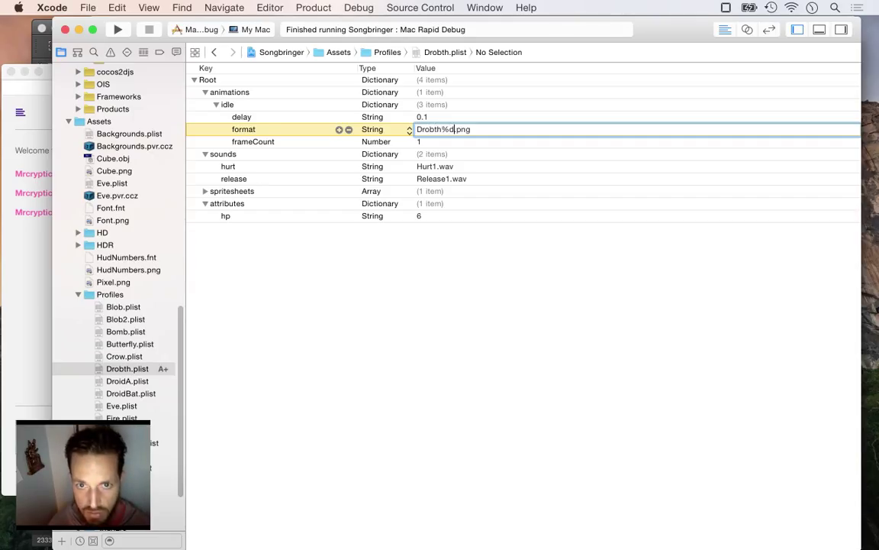
key(Tab)
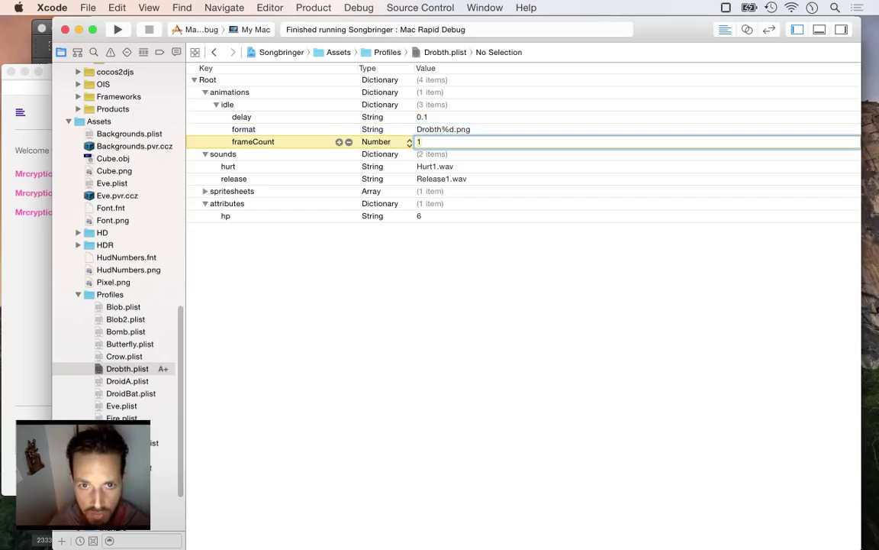
key(Return)
Review the sounds and spritesheets entries of Drobth.plist, save the file, and build and run the game.
click(435, 118)
click(441, 179)
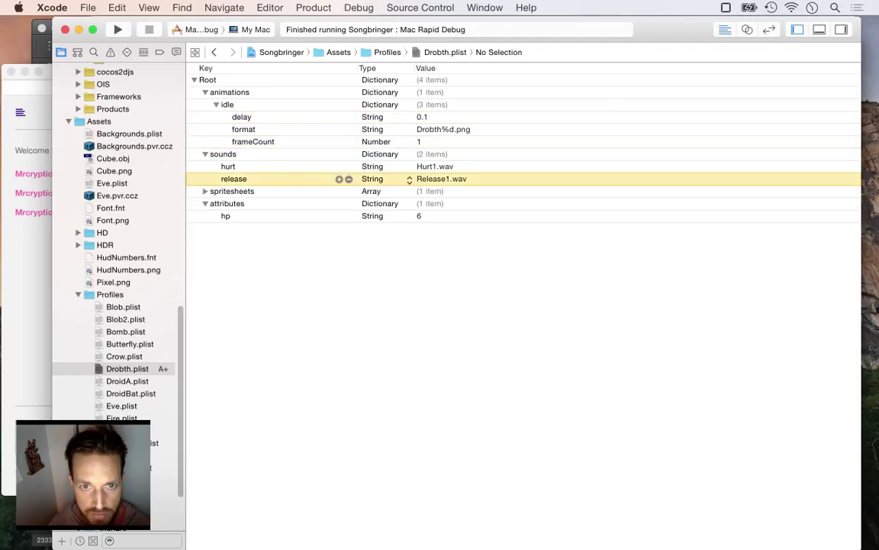
click(435, 166)
click(205, 192)
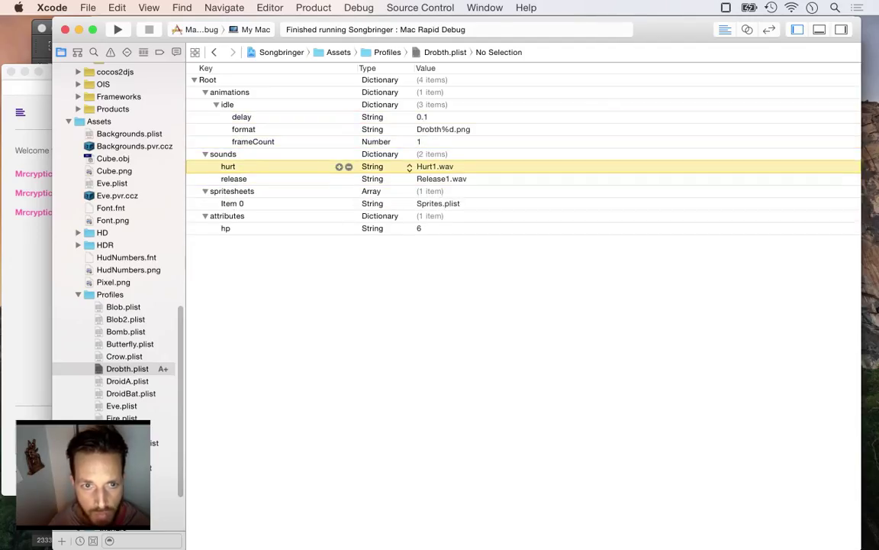
click(233, 204)
key(super+s)
key(super+r)
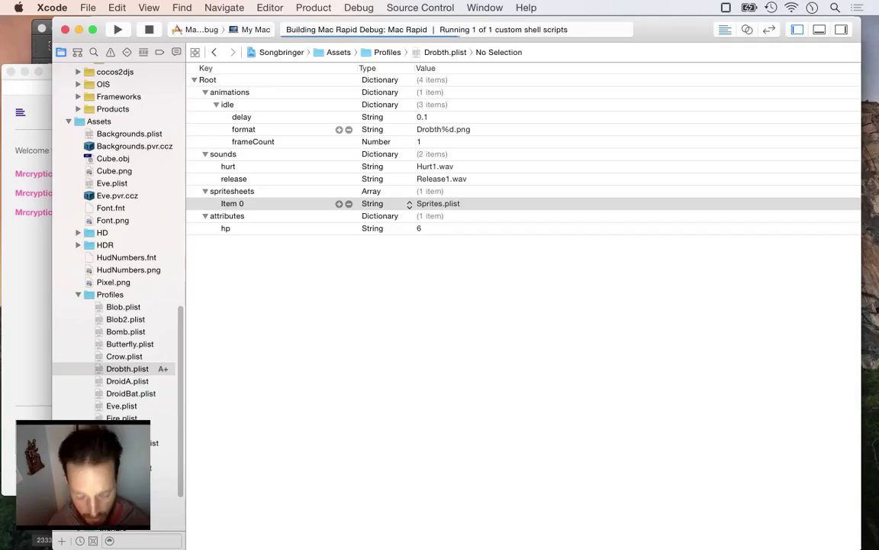
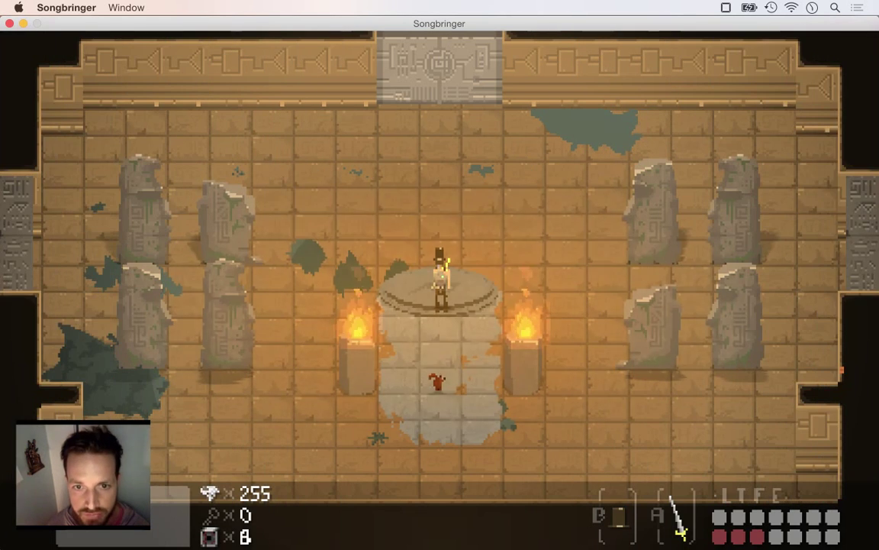
In the running Songbringer game, walk the hero into the room to the east and through its north door, fighting the blobs.
key(Right)
key(Right)
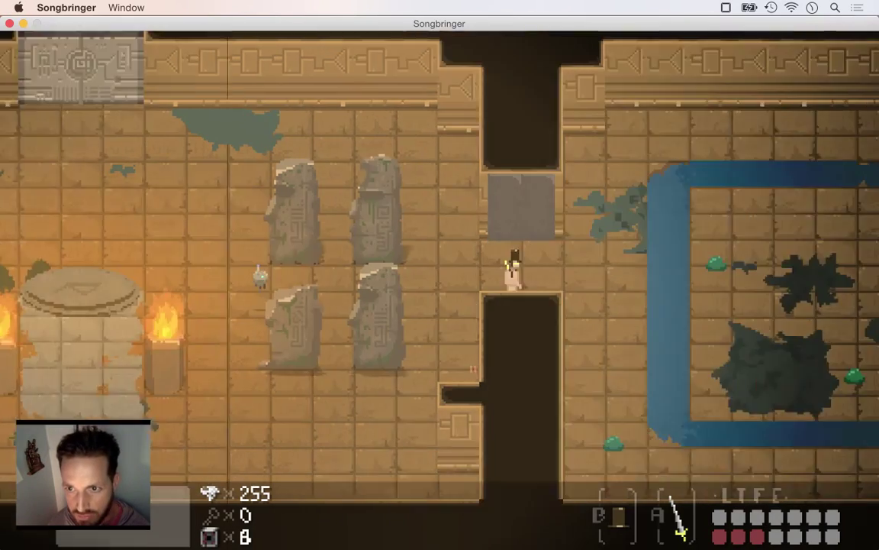
key(x)
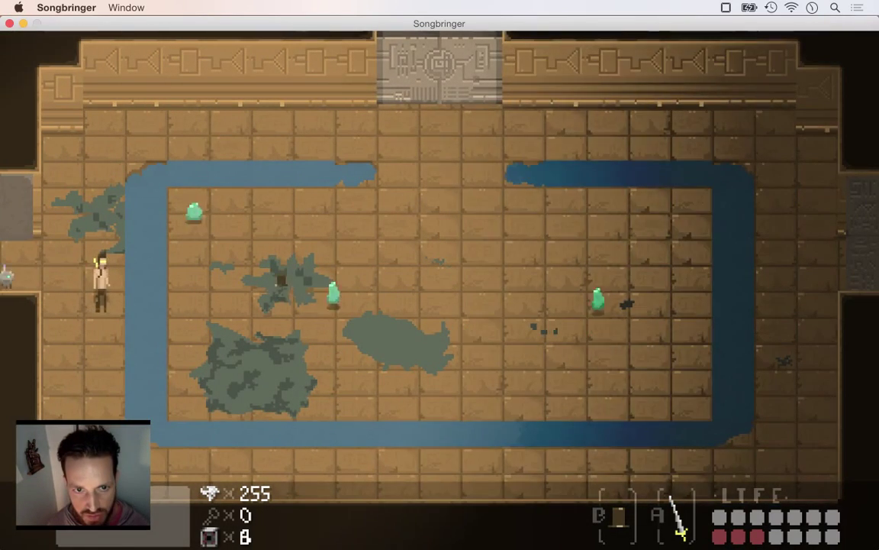
key(Up)
key(Right)
key(Right)
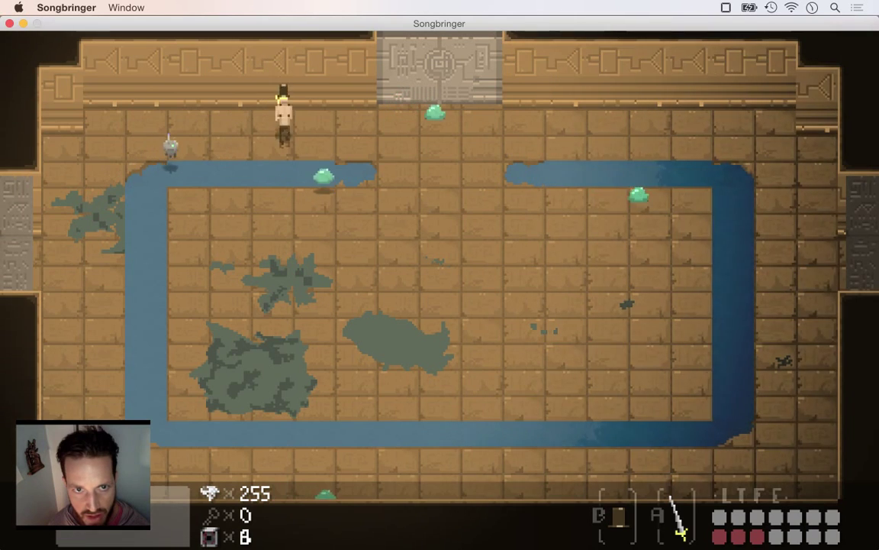
key(Left)
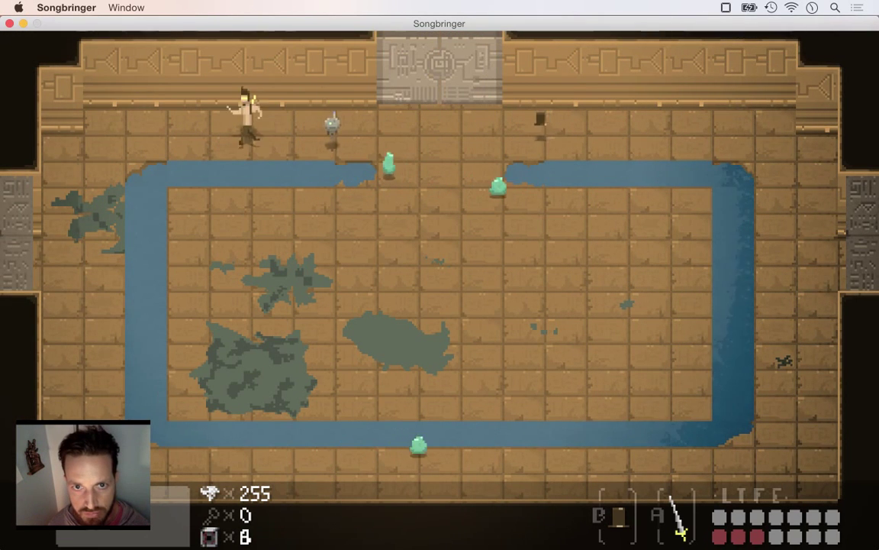
key(Right)
key(Up)
key(Right)
key(a)
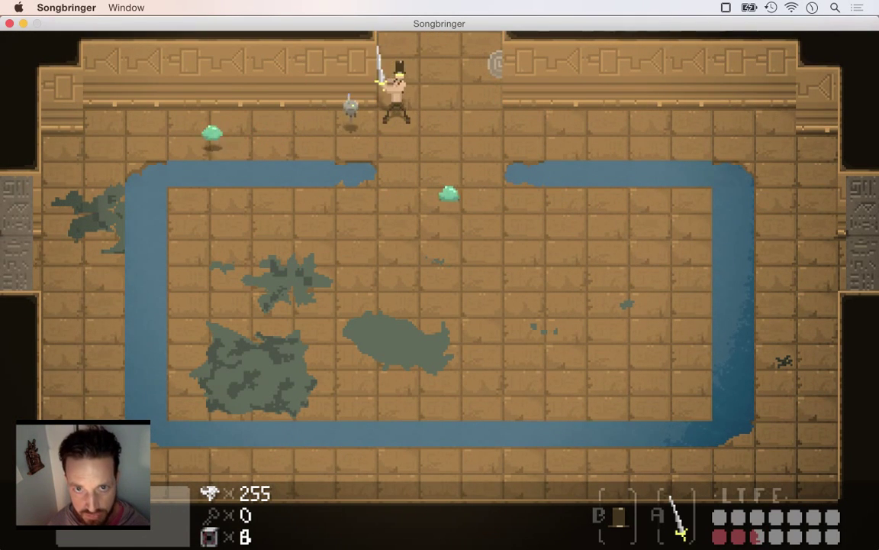
key(Up)
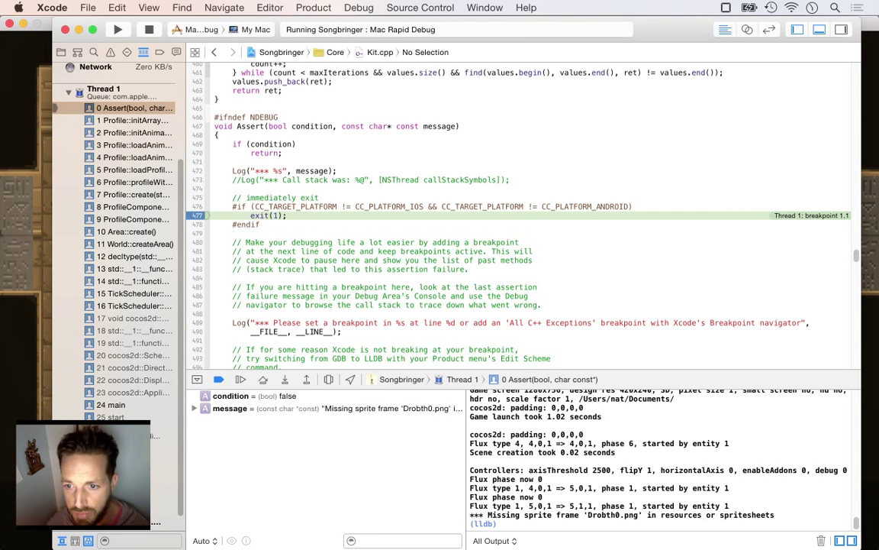
Back in Xcode, examine the failed assertion and its console message, and stop the debug session.
scroll(660, 460, up, 15)
scroll(659, 460, down, 15)
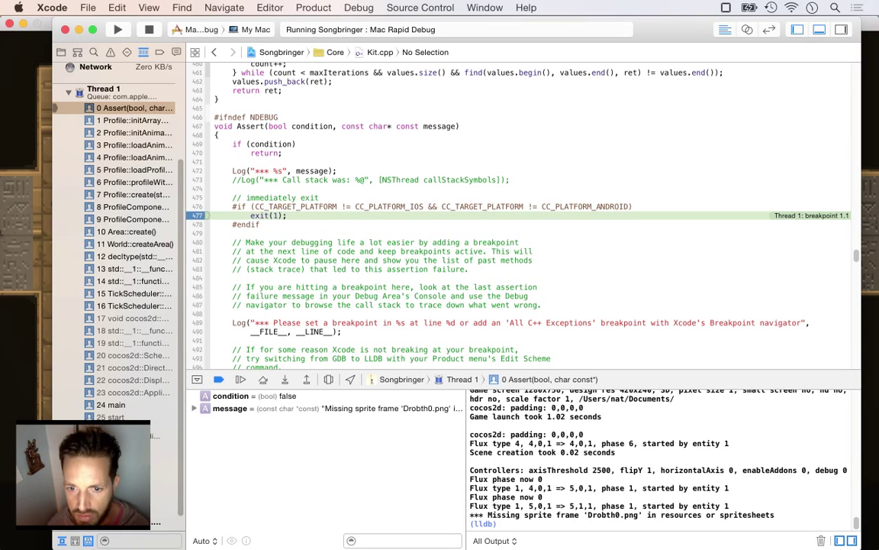
key(super+.)
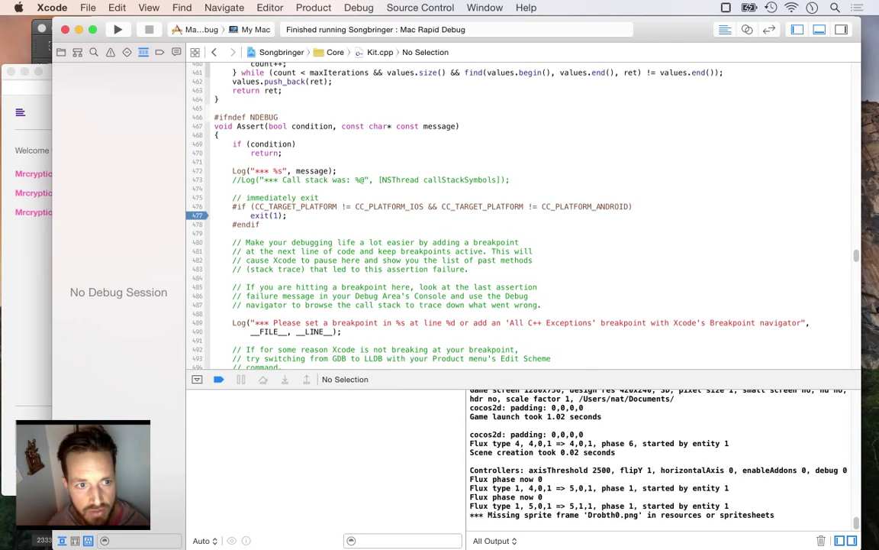
Reopen Drobth.plist from the project files and set the idle animation's format to DrobthIdle%d.png.
key(super+1)
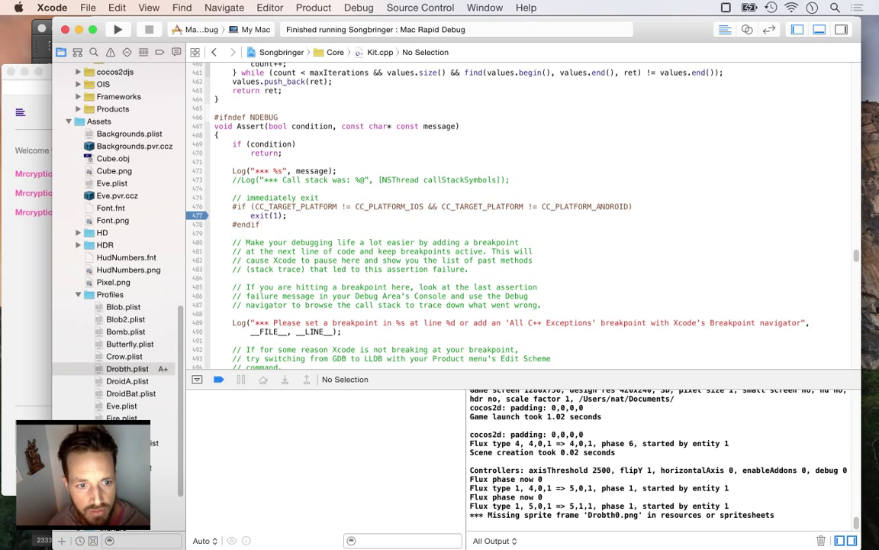
click(128, 368)
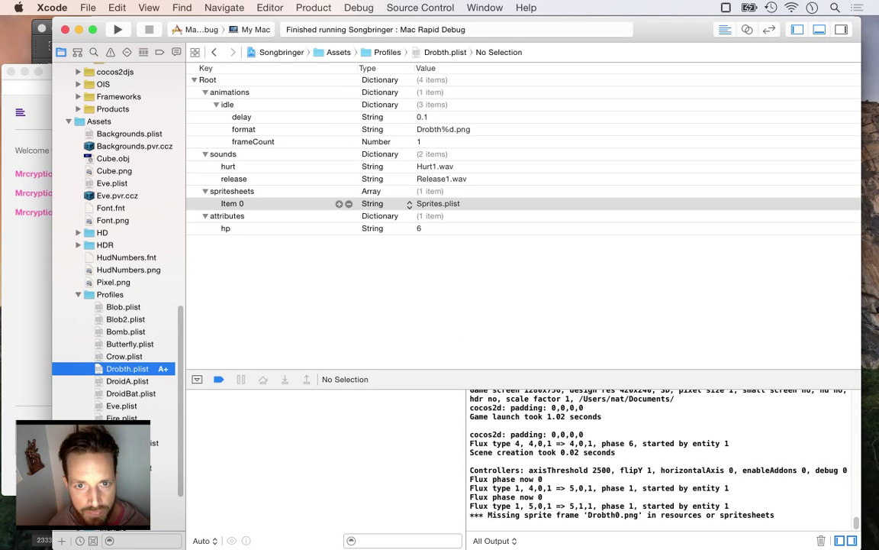
double_click(444, 130)
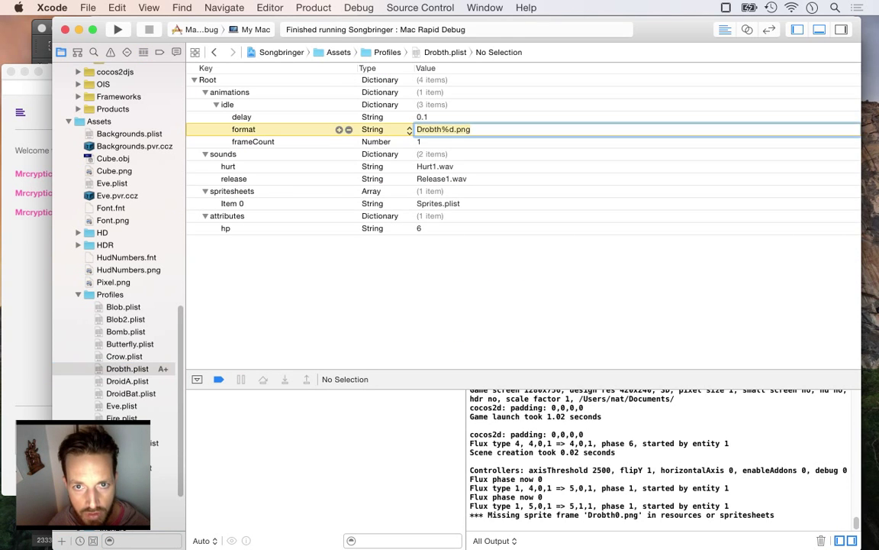
text(Idle)
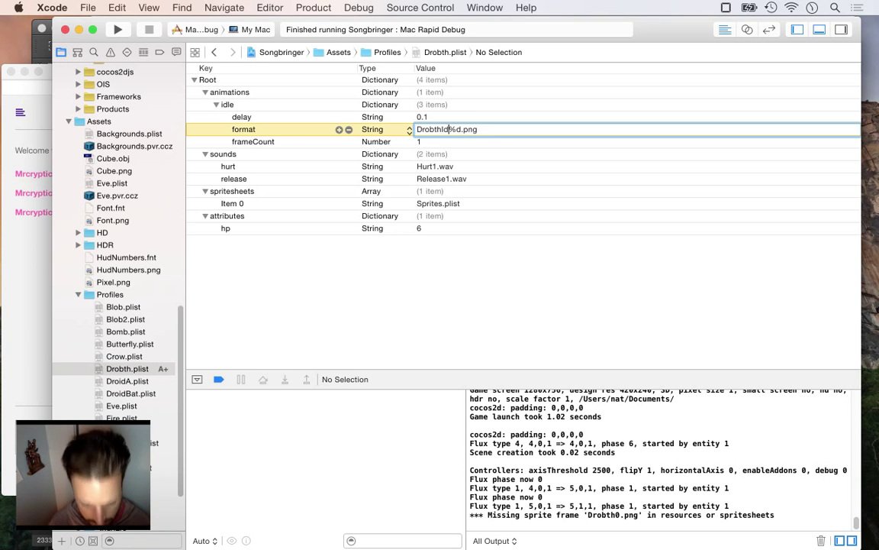
key(Tab)
key(Return)
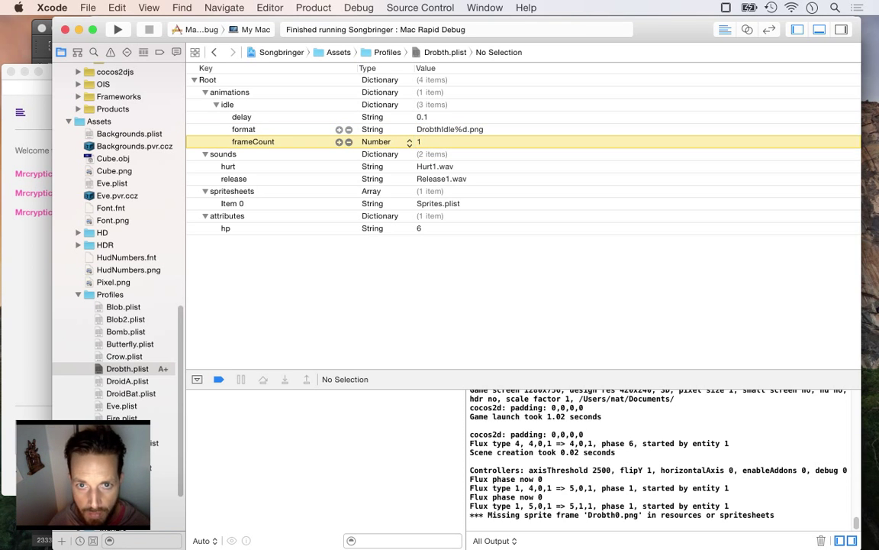
Save Drobth.plist, build and run Songbringer, and walk the hero into the room to the east and through its north door.
key(super+s)
key(super+r)
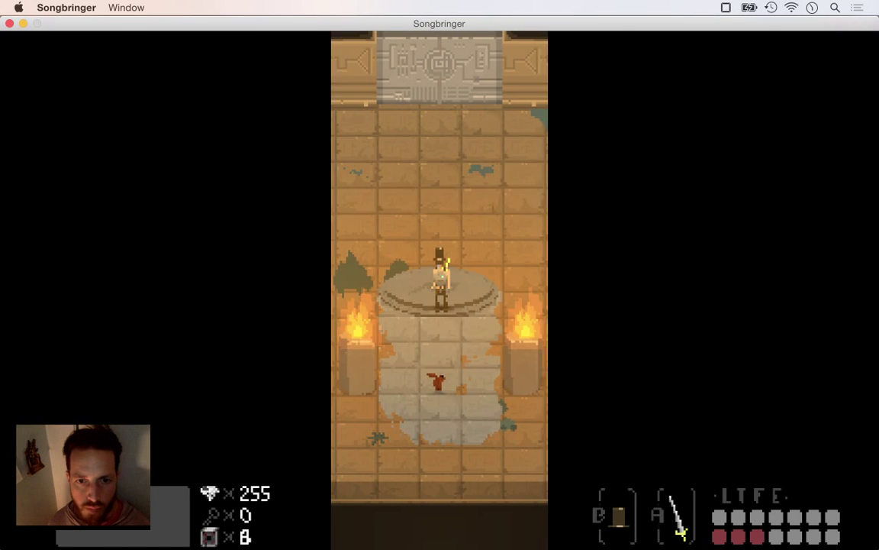
key(Right)
key(Right)
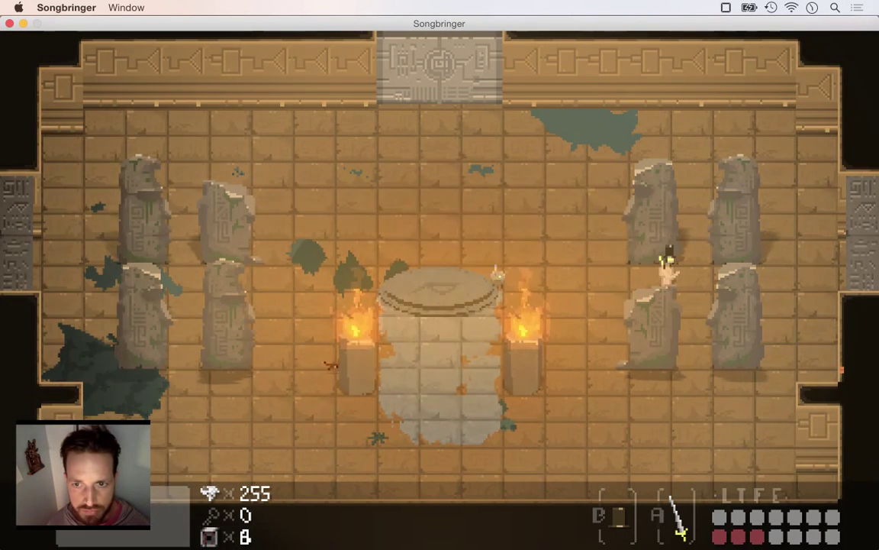
key(Up)
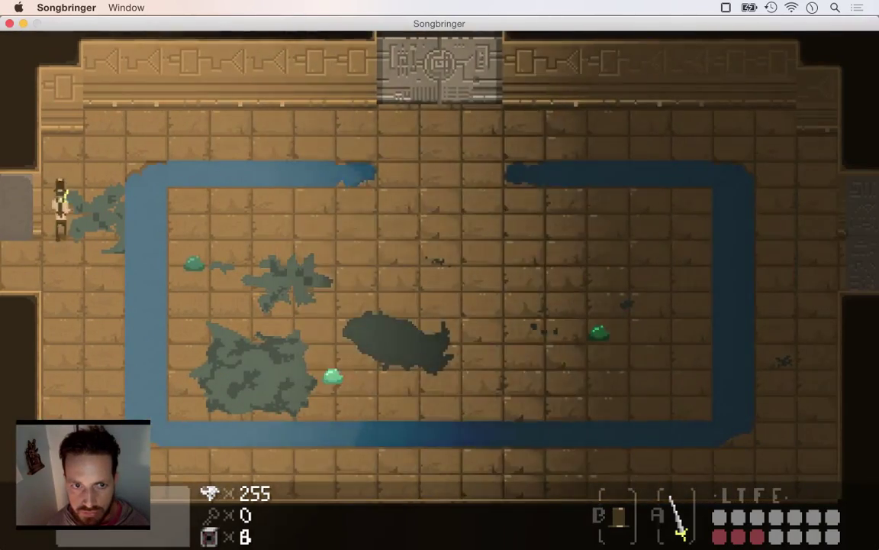
key(Right)
key(Right)
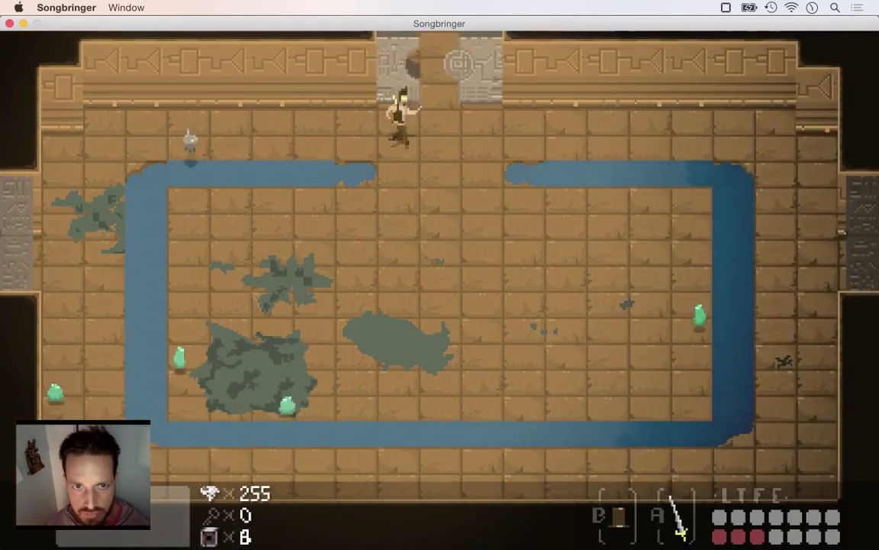
key(Up)
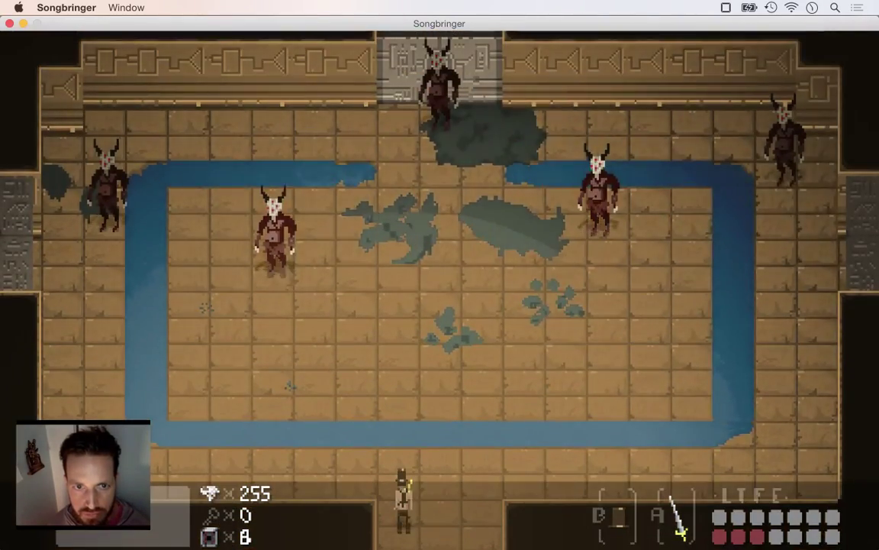
Walk the hero among the horned demons in the new room and strike at them with the sword.
key(Up)
key(Left)
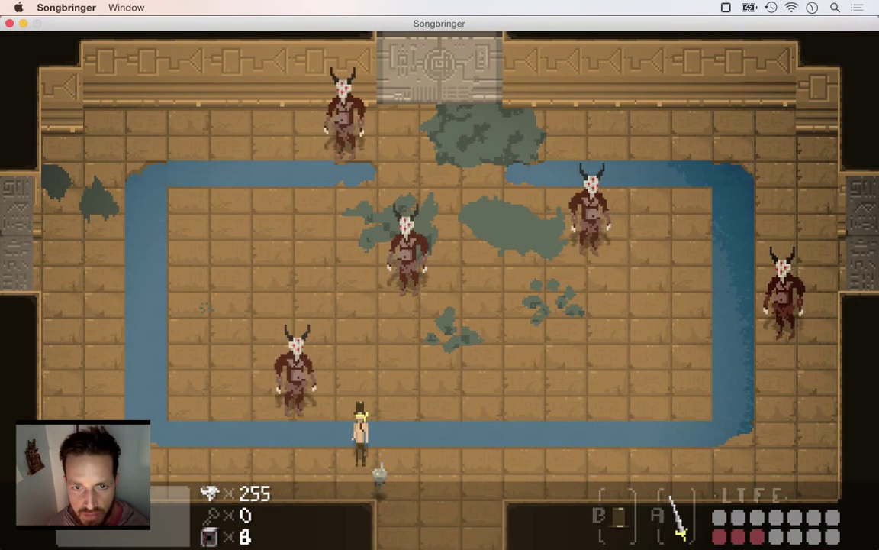
key(Right)
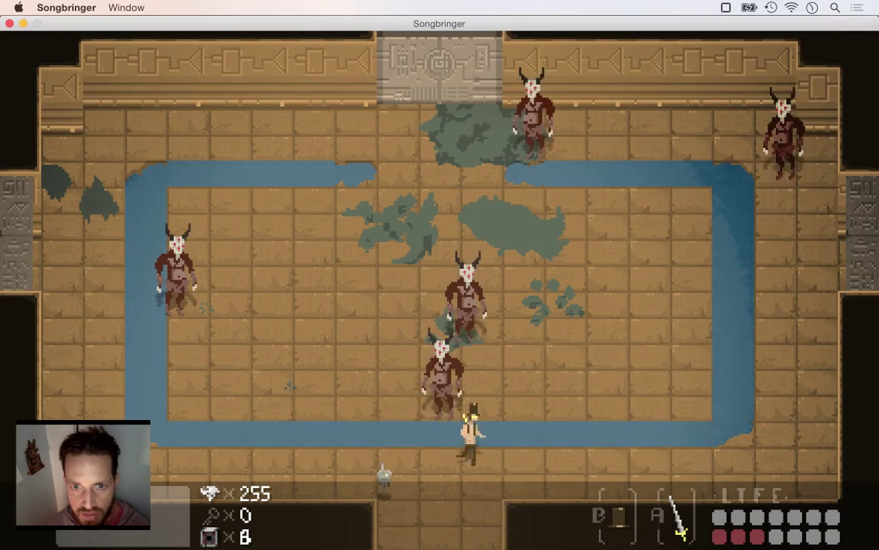
key(space)
key(Right)
key(space)
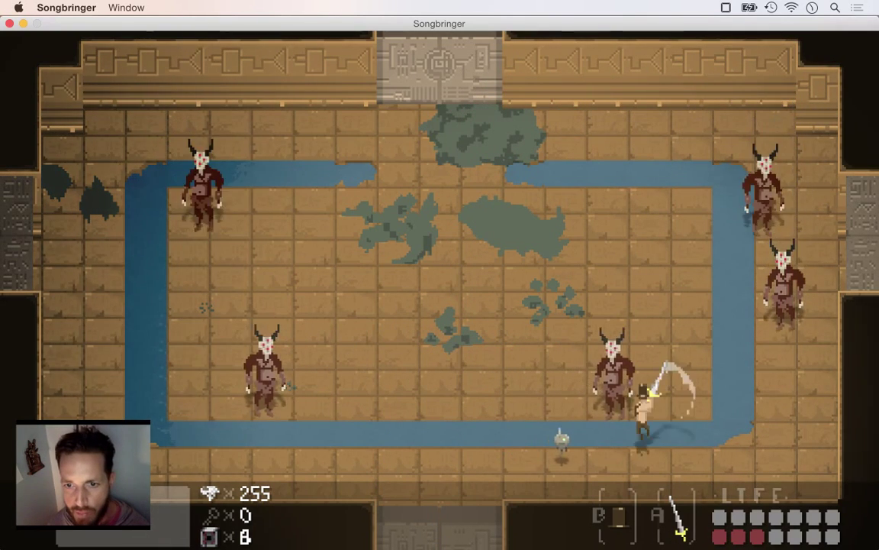
key(Right)
key(space)
key(Left)
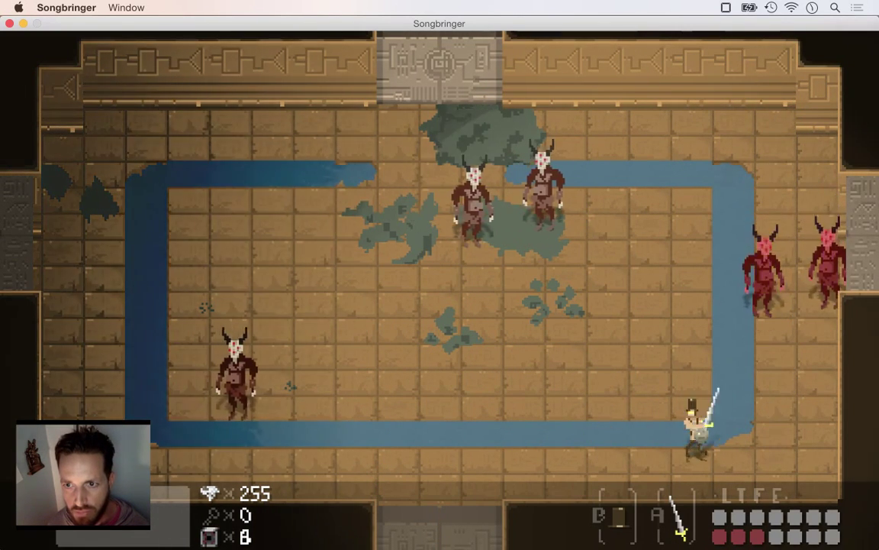
Lead the hero around the west side of the demon room to its north wall, and quit the game.
key(Left)
key(Left)
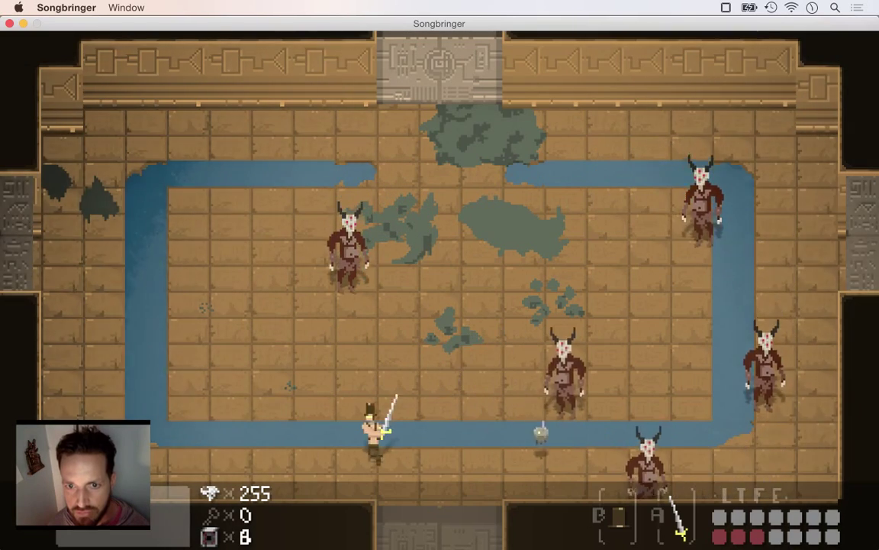
key(Up)
key(Up)
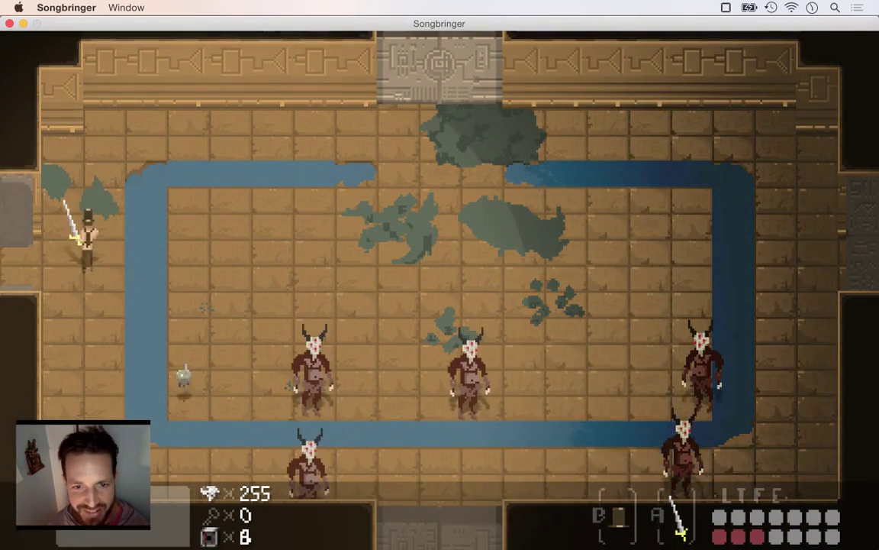
key(Right)
key(Right)
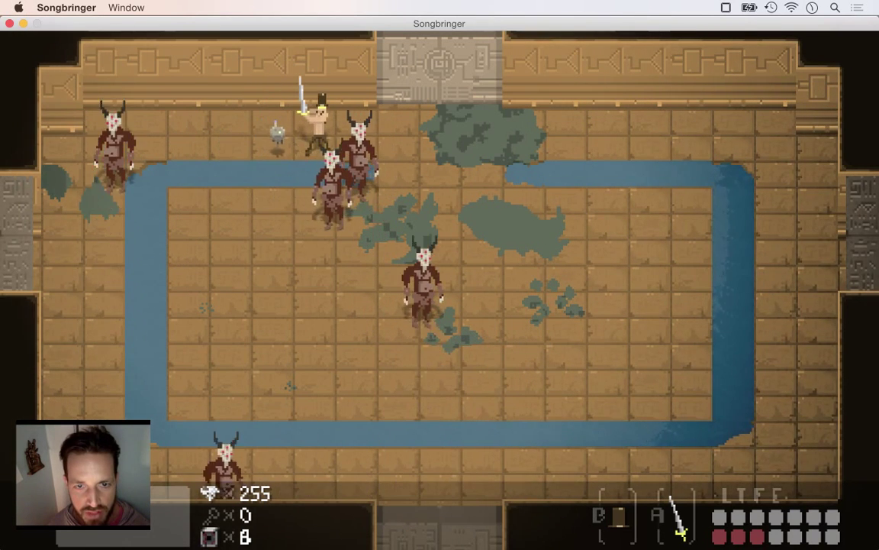
key(super+q)
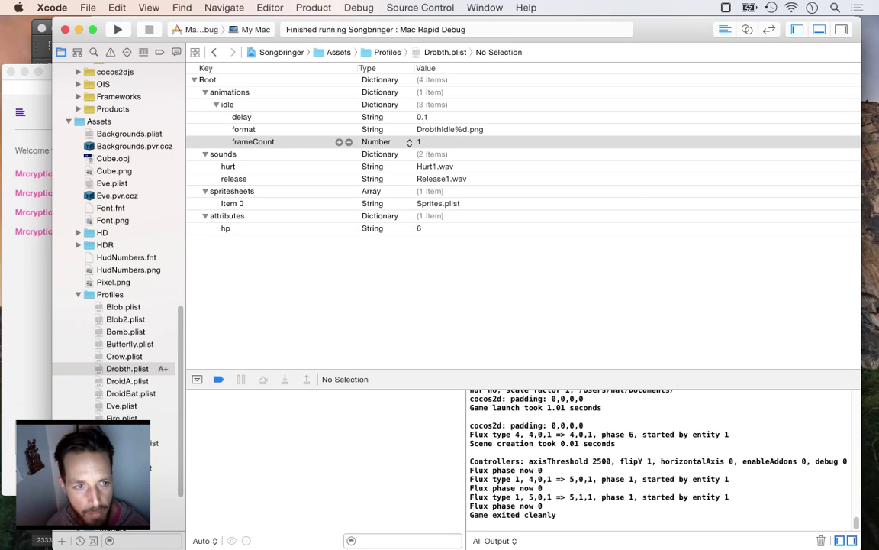
Check the Twitch chat in Safari and switch to DrobthIdle.psd in Photoshop, leaving nothing selected on the canvas.
key(super+Tab)
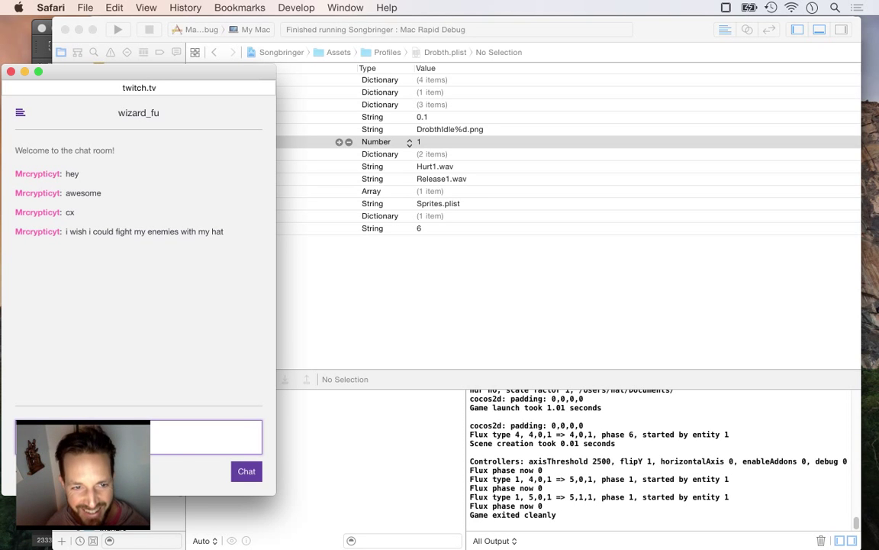
key(super+Tab)
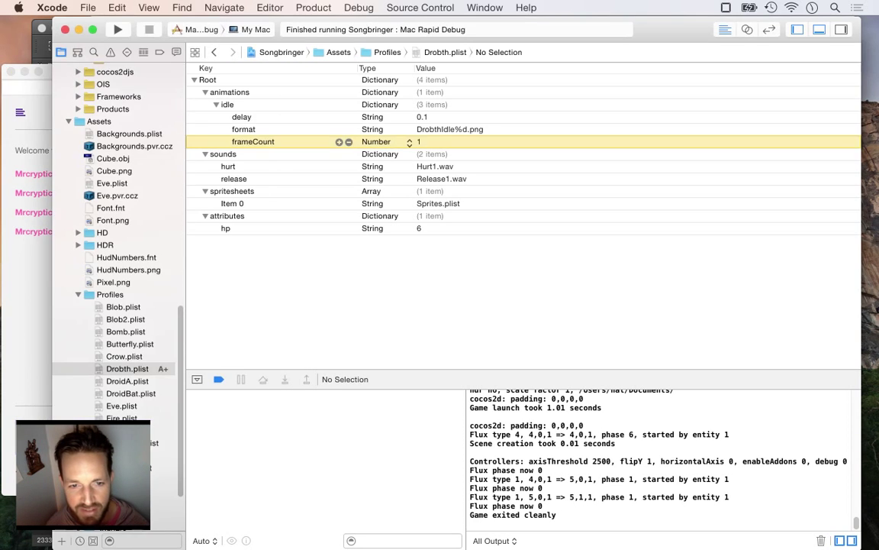
key(super+Tab)
key(super+Tab)
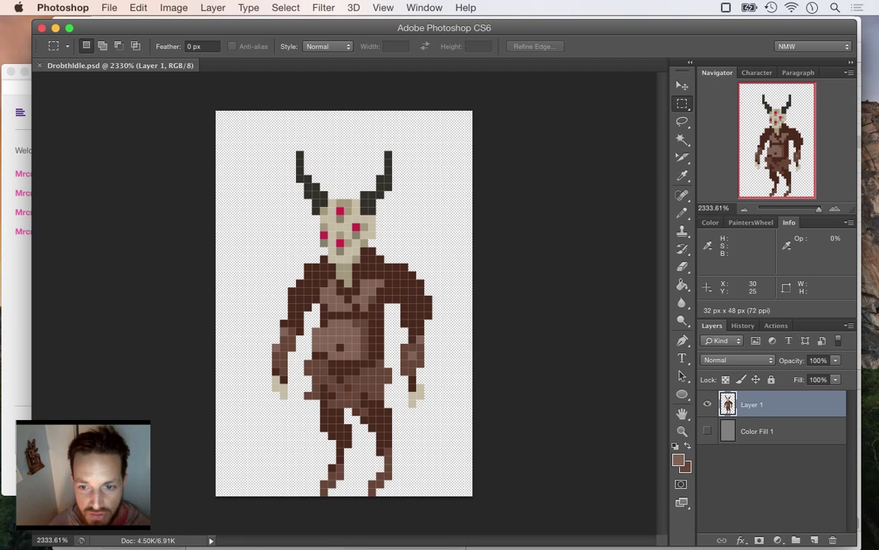
drag(457, 312, 475, 375)
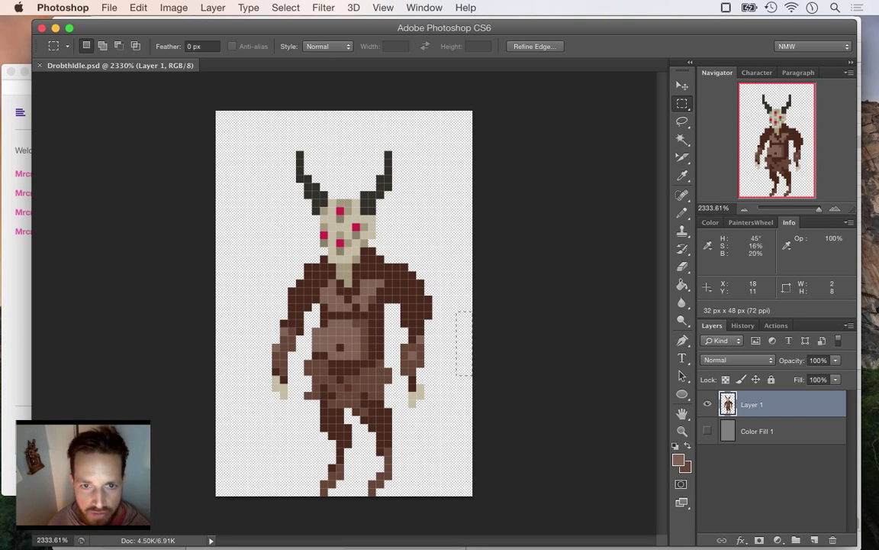
key(super+d)
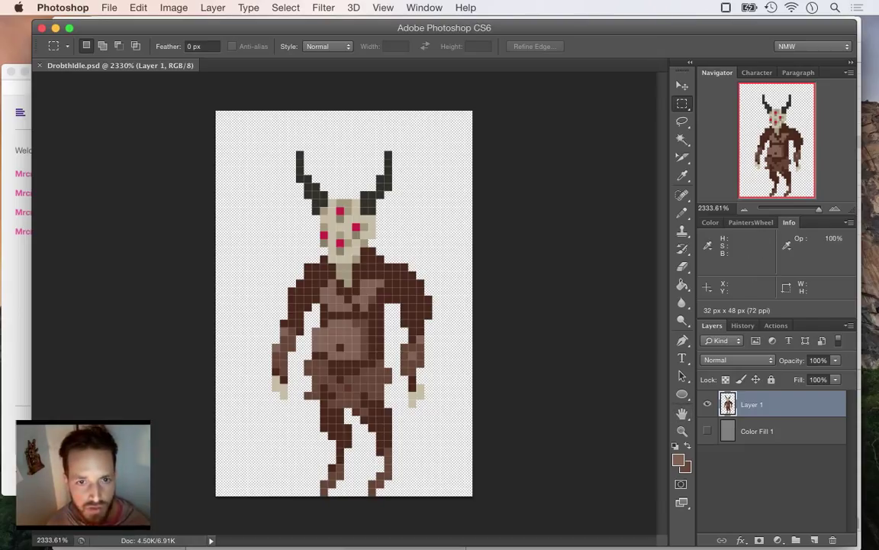
Show the Timeline and fit the whole demon sprite in the remaining canvas area.
click(424, 7)
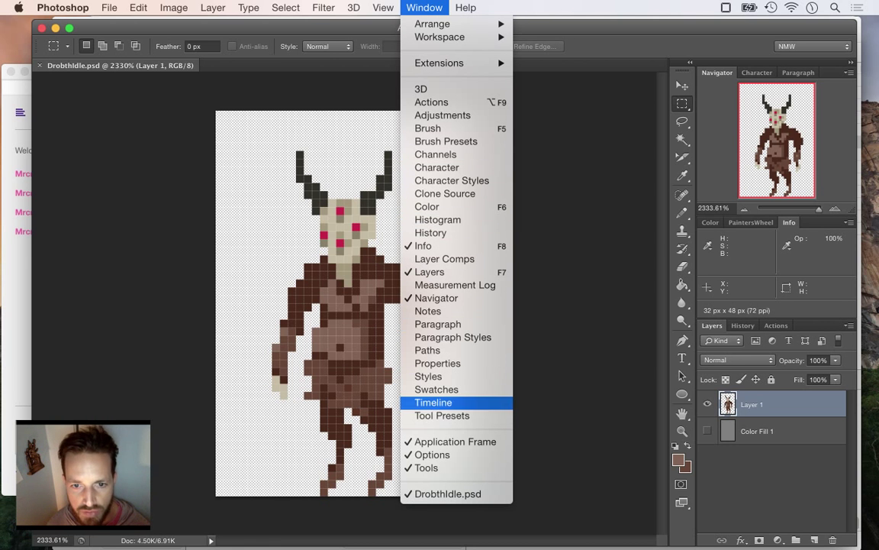
click(434, 402)
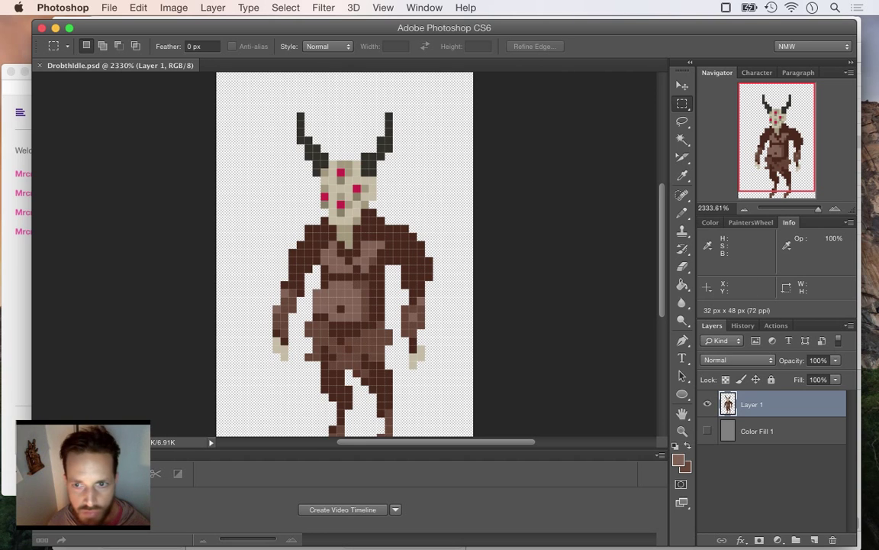
scroll(344, 252, down, 2)
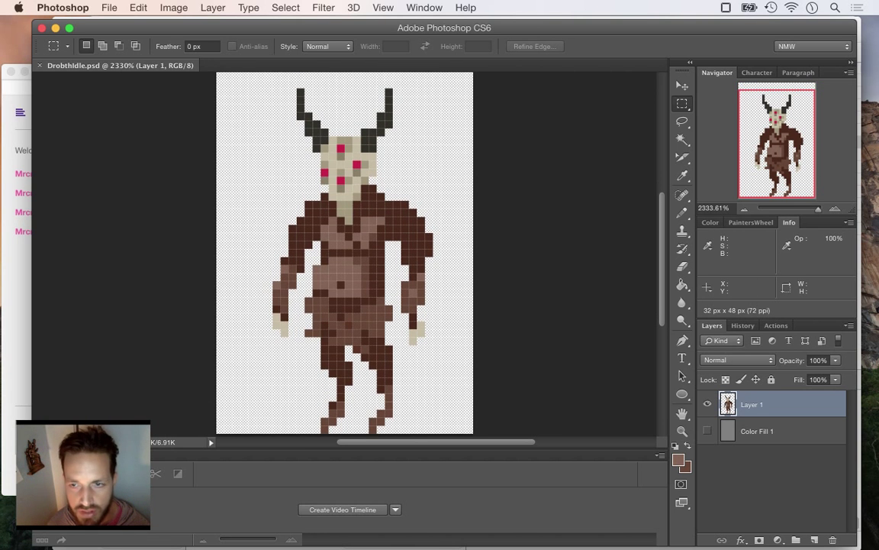
key(super+minus)
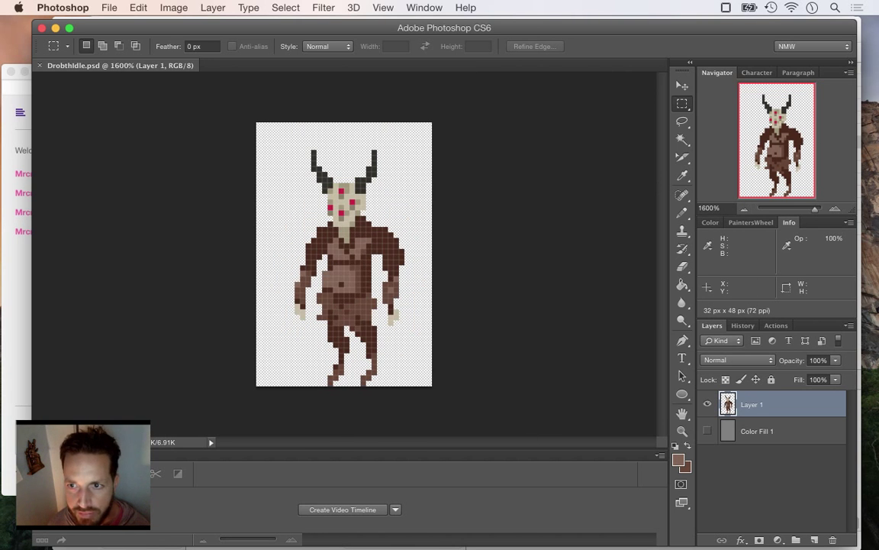
key(super+plus)
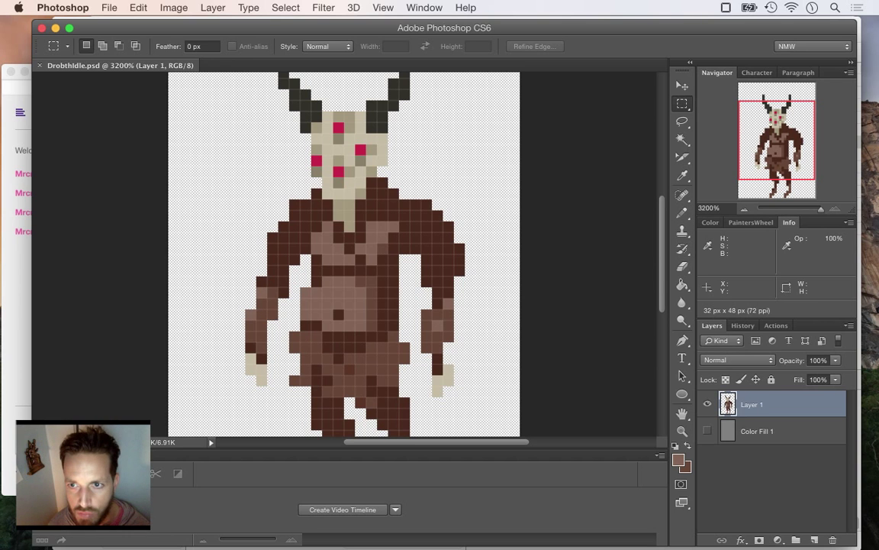
key(super+minus)
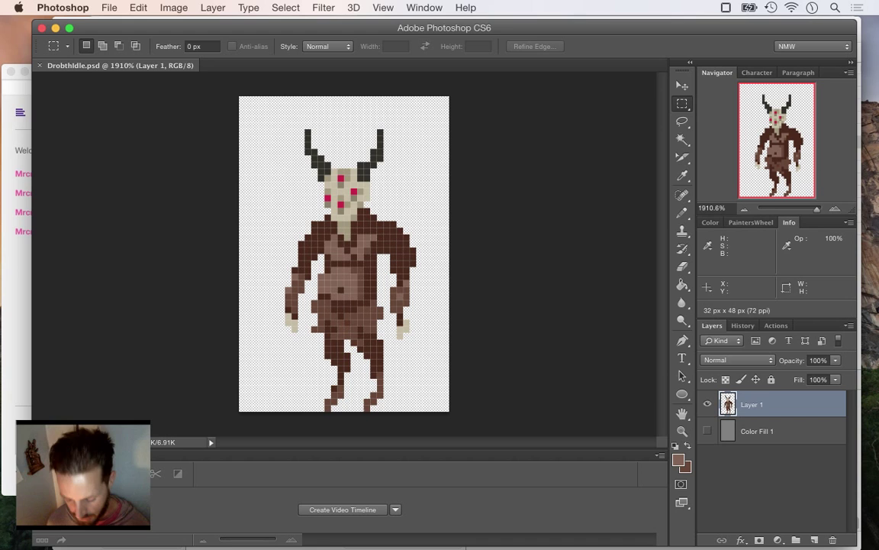
Rename the demon's Layer 1 to 0.
double_click(752, 405)
text(0)
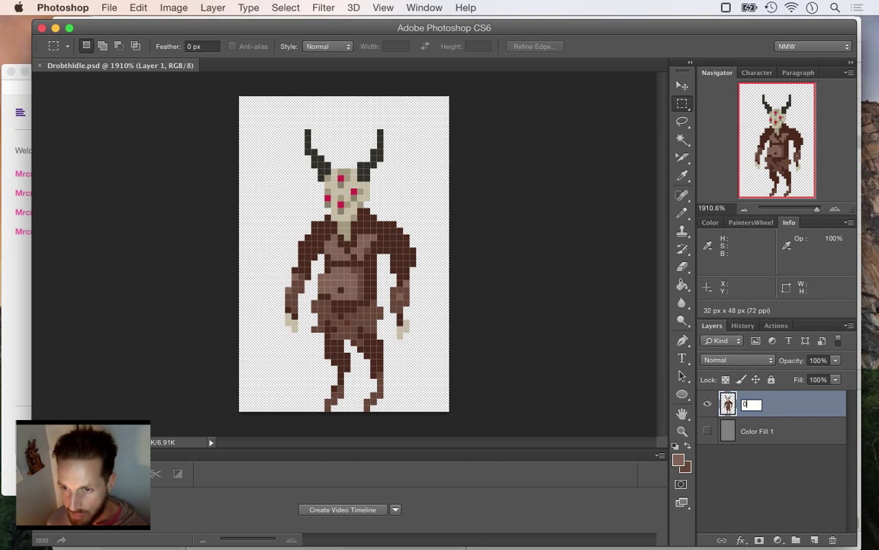
key(Return)
Duplicate layer 0 within DrobthIdle.psd as layer 1, and hide layer 0.
right_click(745, 404)
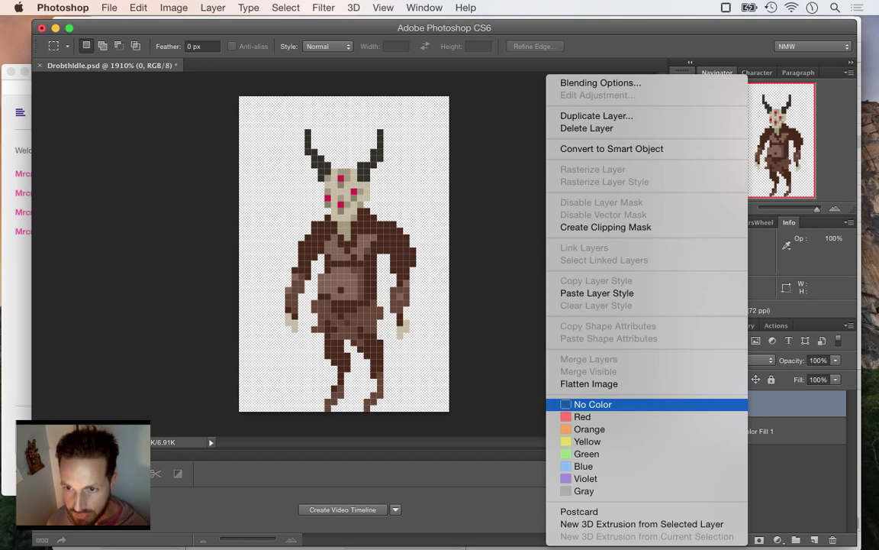
click(603, 115)
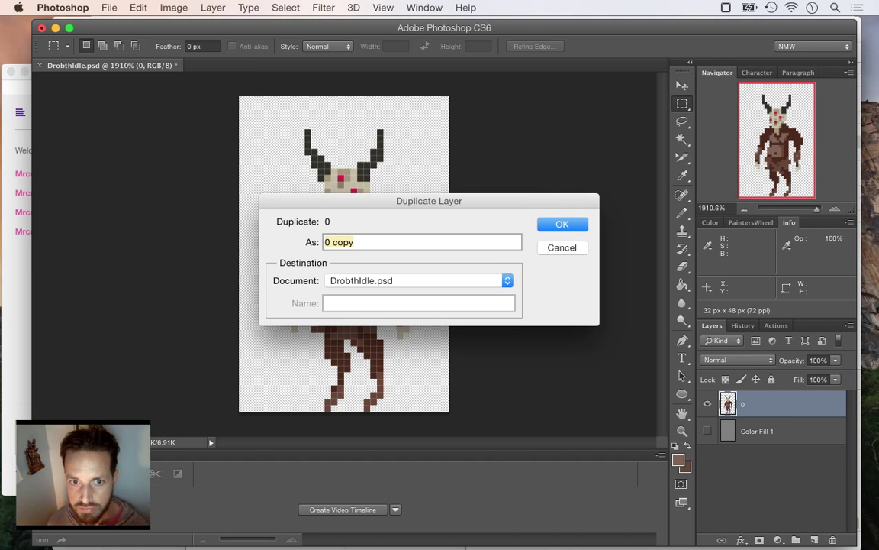
text(1)
key(Return)
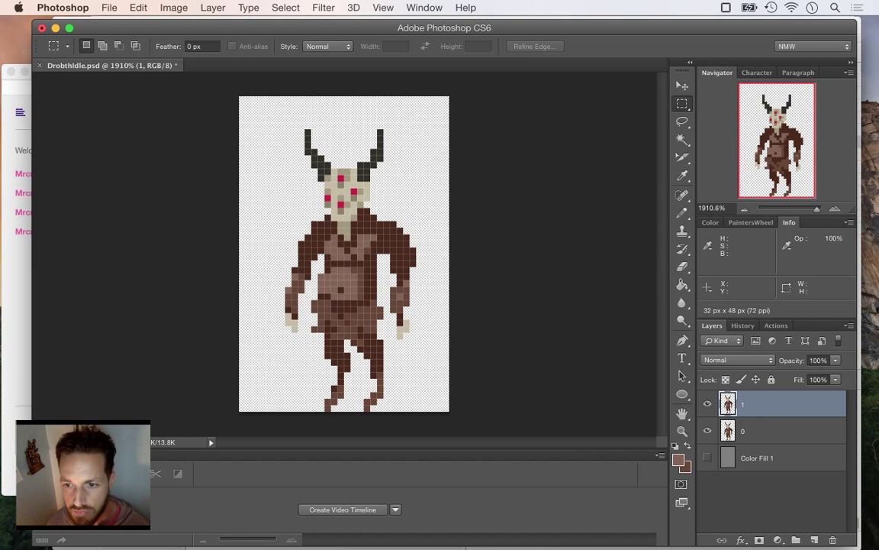
click(708, 430)
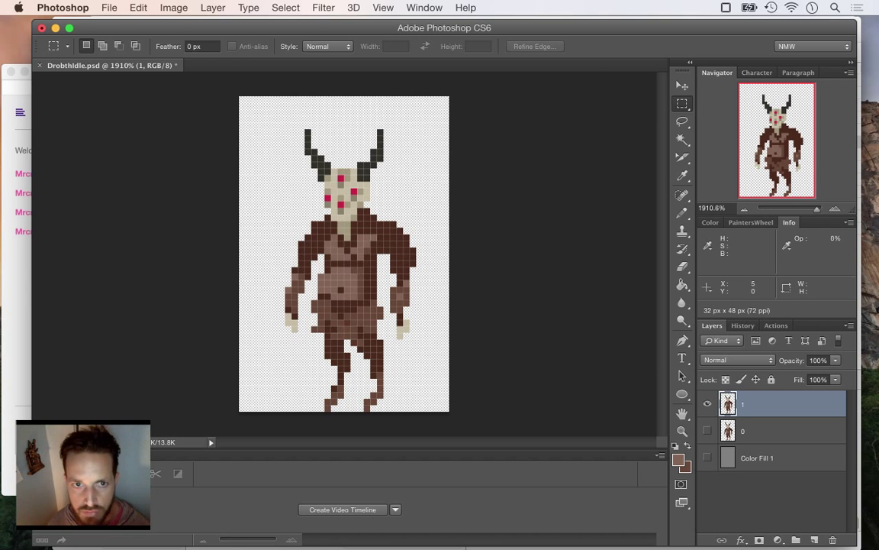
Select the demon's horns, head and upper torso on layer 1, move them down 1 px, and deselect.
drag(266, 103, 449, 266)
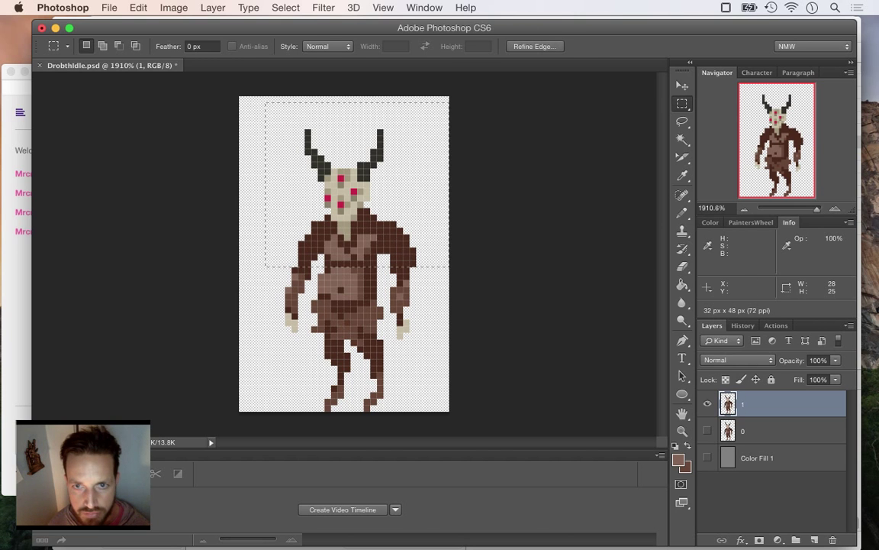
key(v)
key(Down)
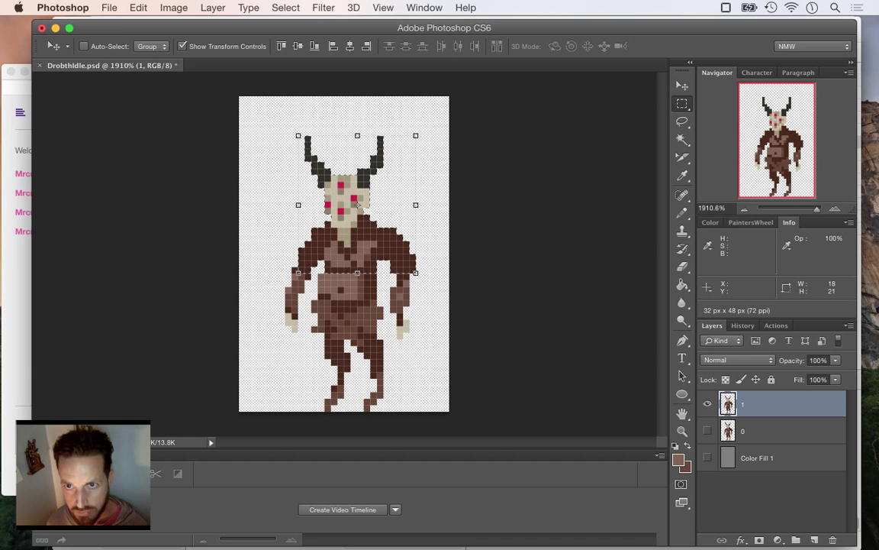
key(m)
key(ctrl+d)
Retouch the demon's chest on layer 1, extending its lighter shading toward the left arm with brown tones sampled from the sprite.
key(b)
alt+click(287, 211)
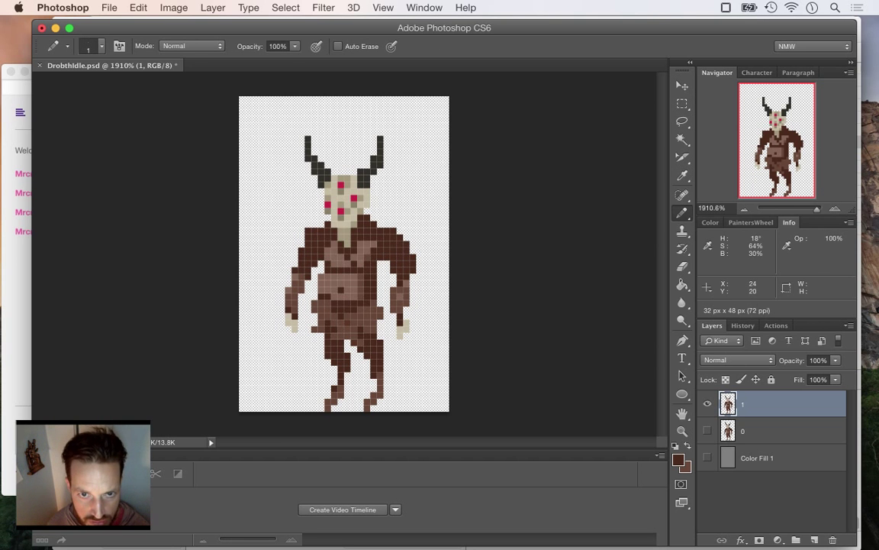
key(e)
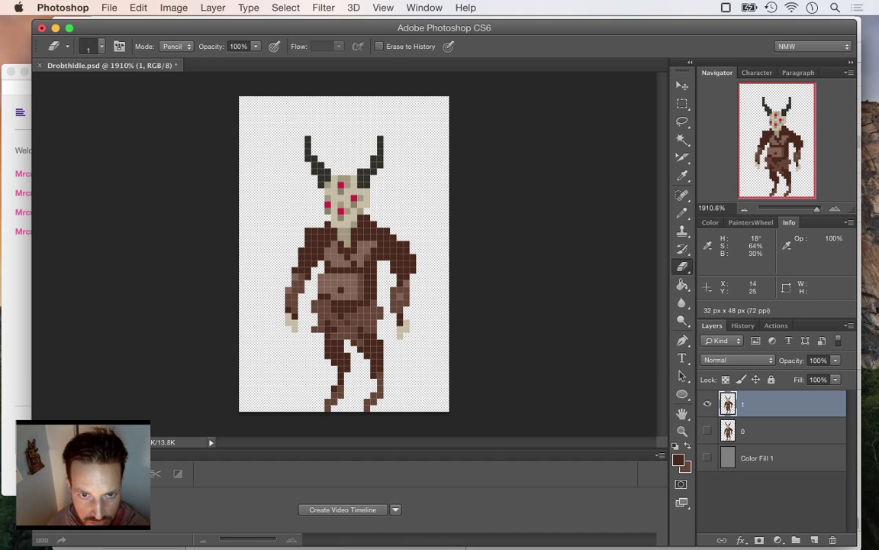
key(b)
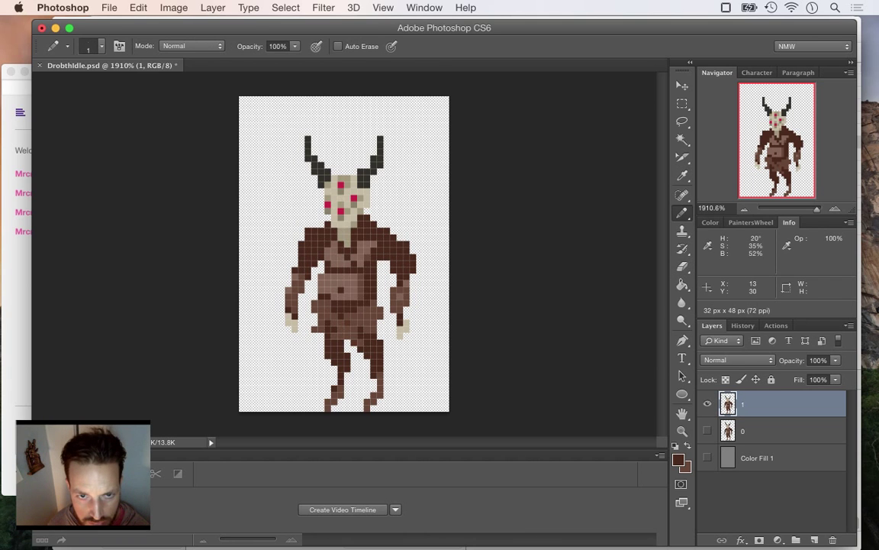
alt+click(305, 235)
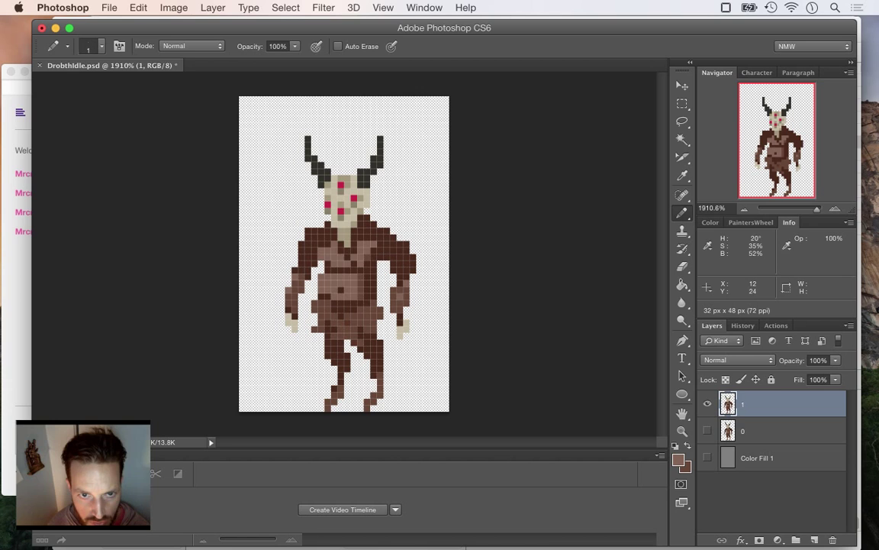
alt+click(328, 263)
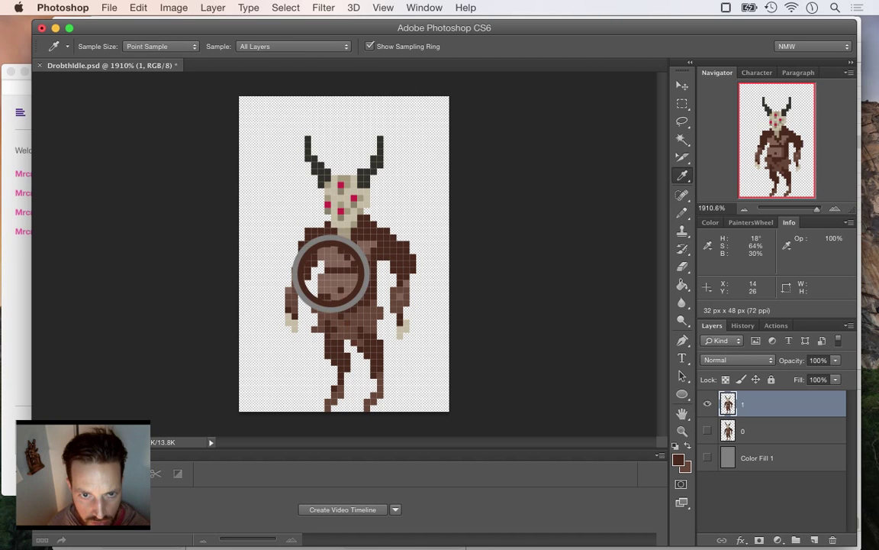
alt+click(347, 250)
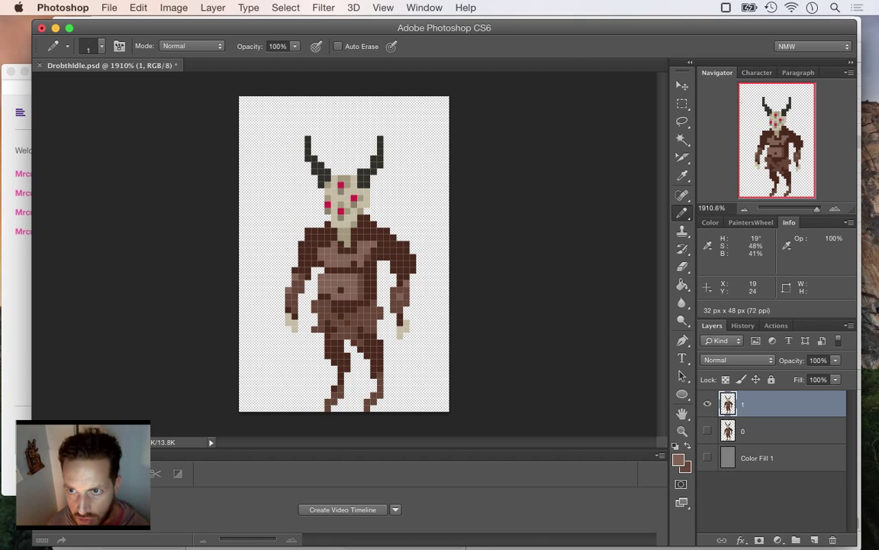
Enlarge the belly on layer 1 leftward and downward, shift the navel 1 px down and left, and save the file.
alt+click(335, 290)
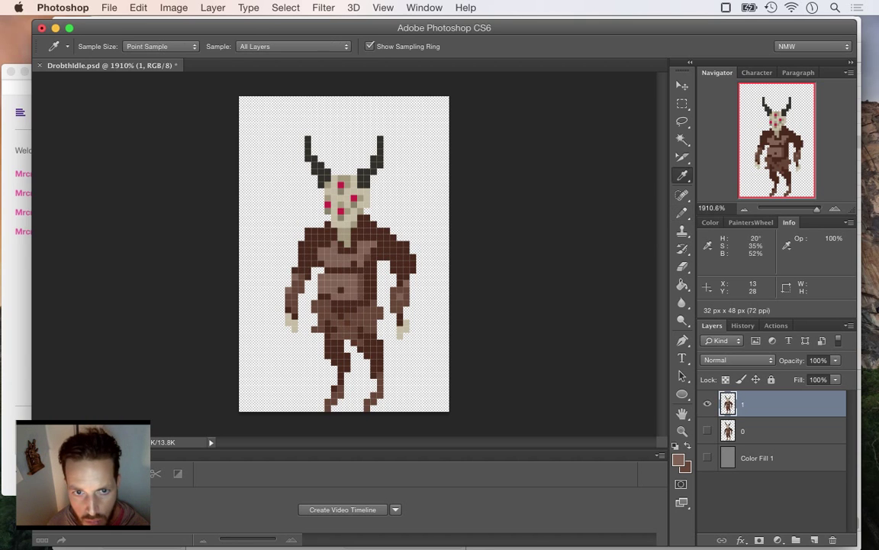
click(327, 296)
click(322, 296)
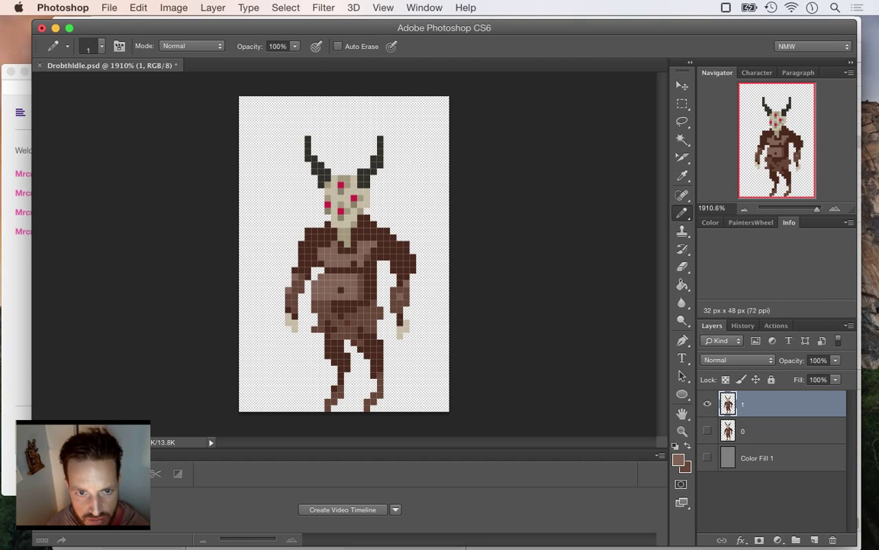
alt+click(341, 319)
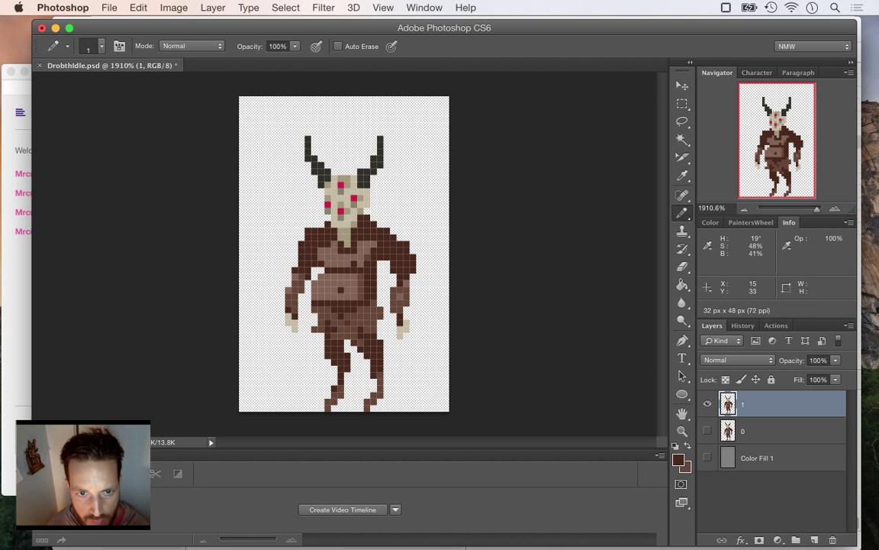
alt+click(347, 296)
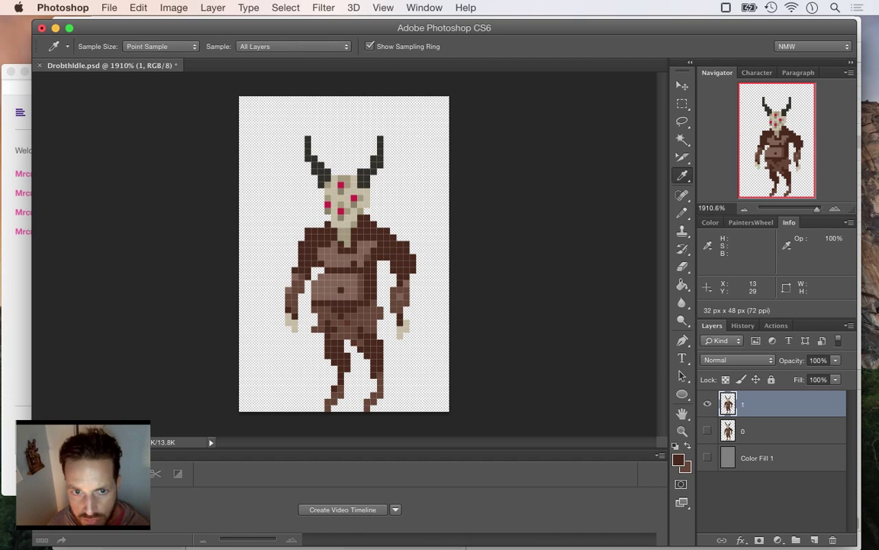
alt+click(334, 296)
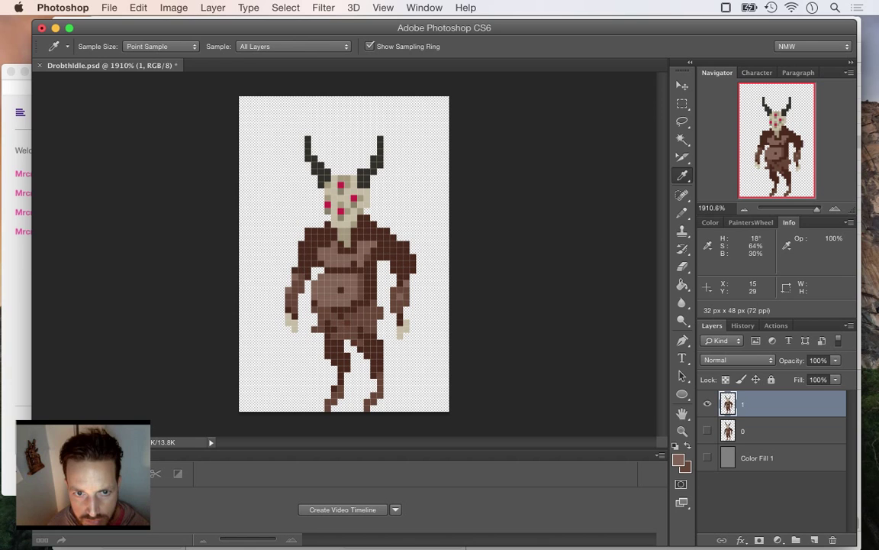
alt+click(342, 291)
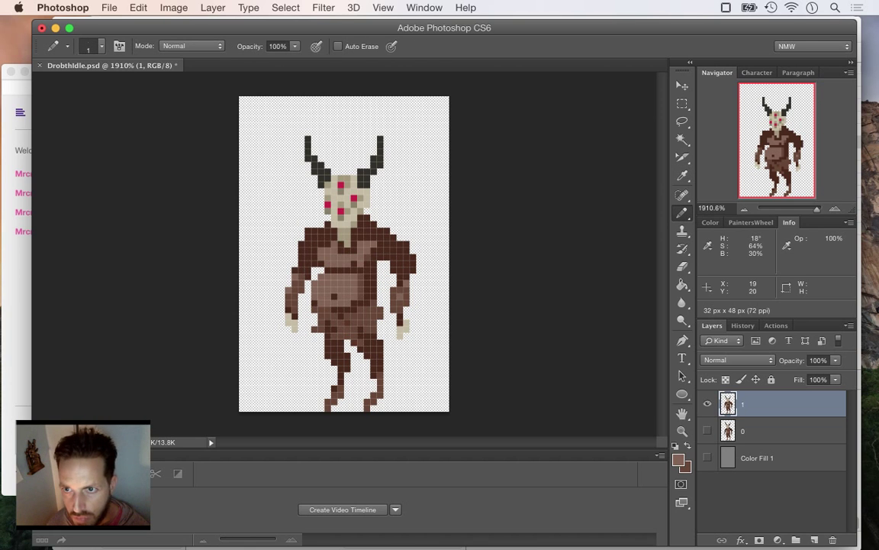
key(super+s)
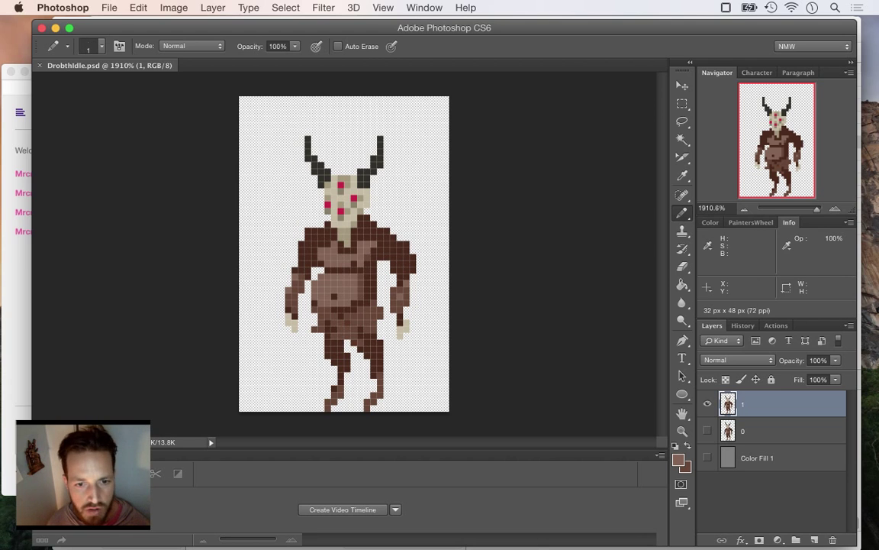
Create a two-frame animation that alternates layers 0 and 1, looping Forever, and play it back.
click(342, 509)
click(42, 540)
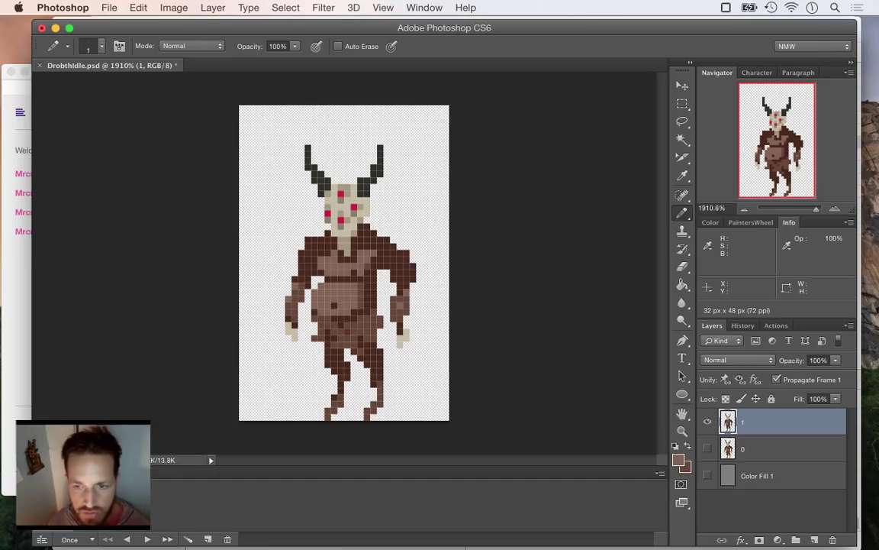
click(707, 421)
click(708, 449)
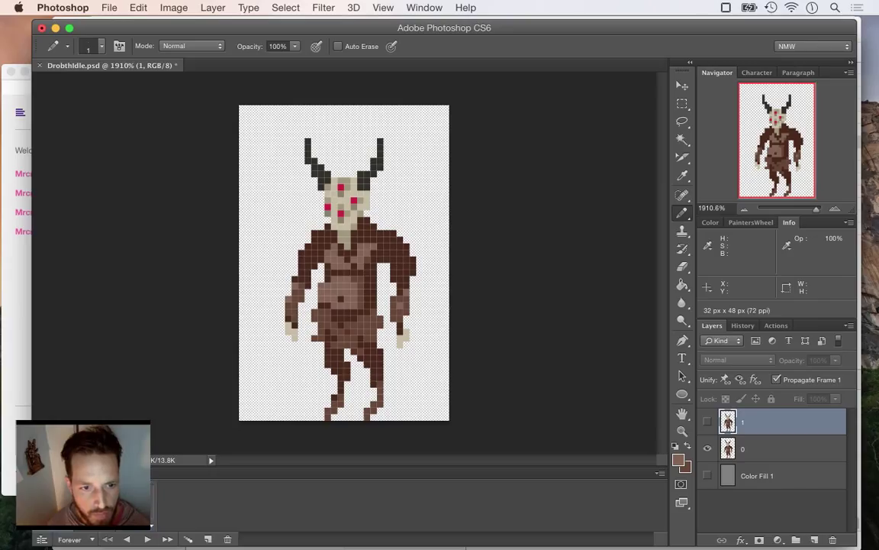
key(space)
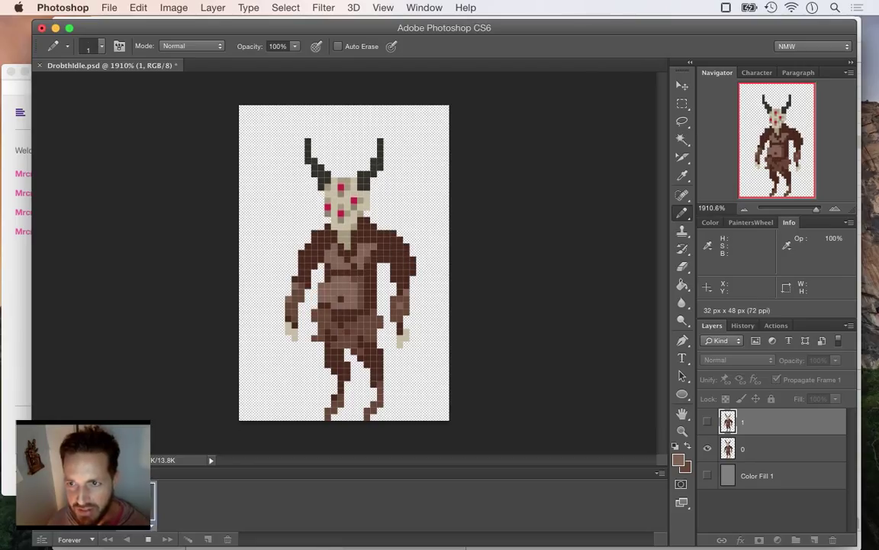
key(space)
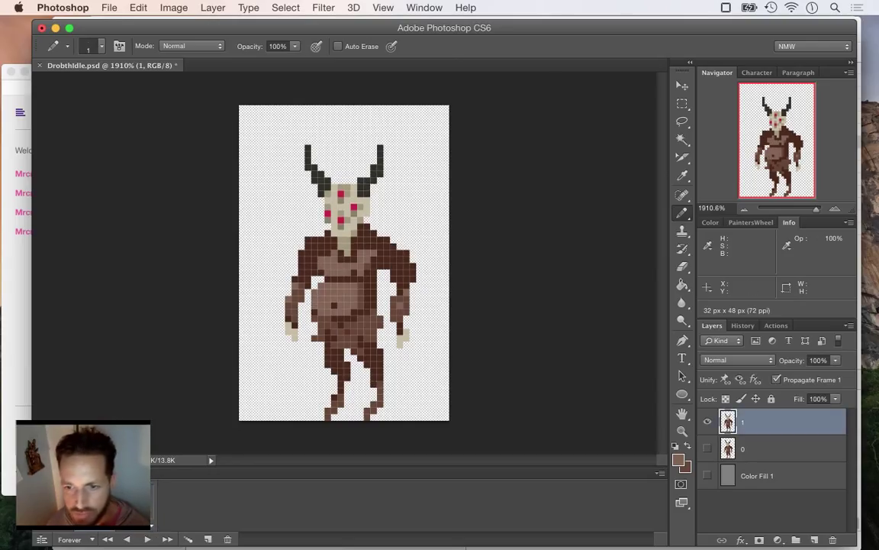
Erase the protruding left column of belly pixels on layer 1, save, and preview the animation.
key(e)
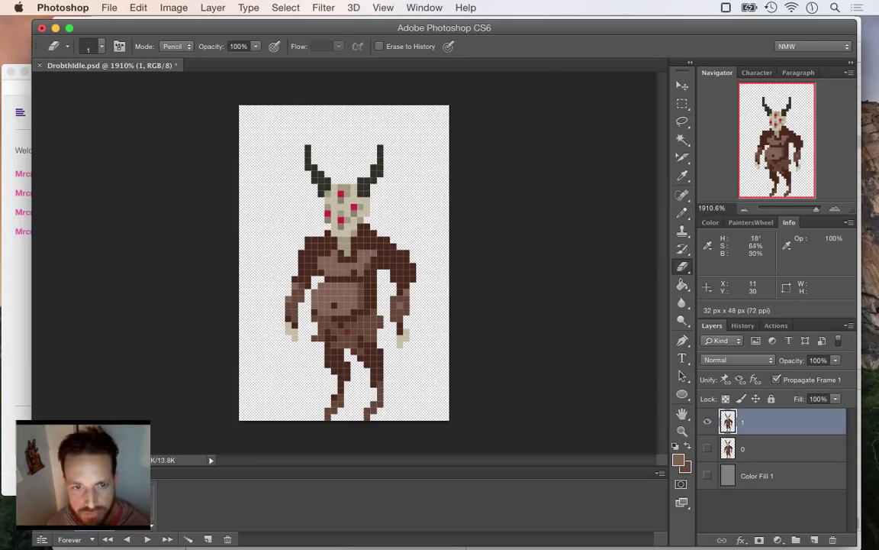
drag(315, 304, 320, 287)
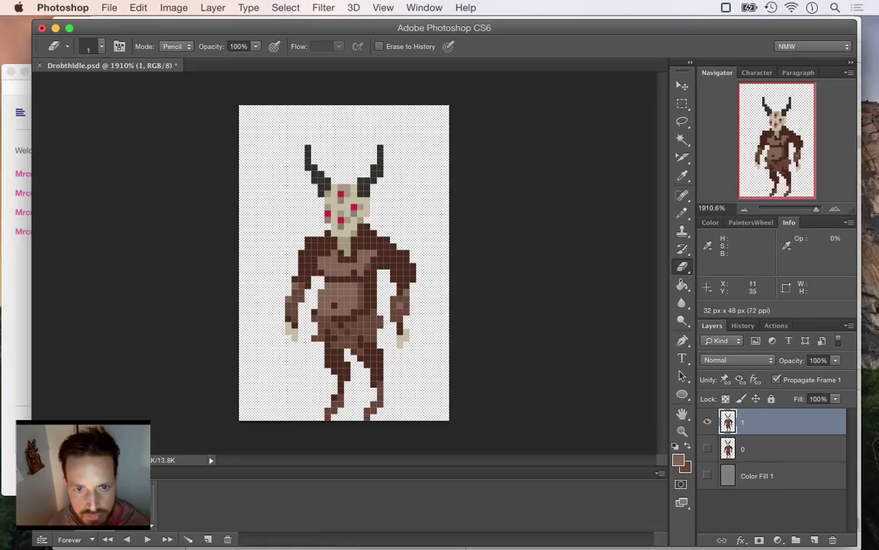
key(super+s)
key(space)
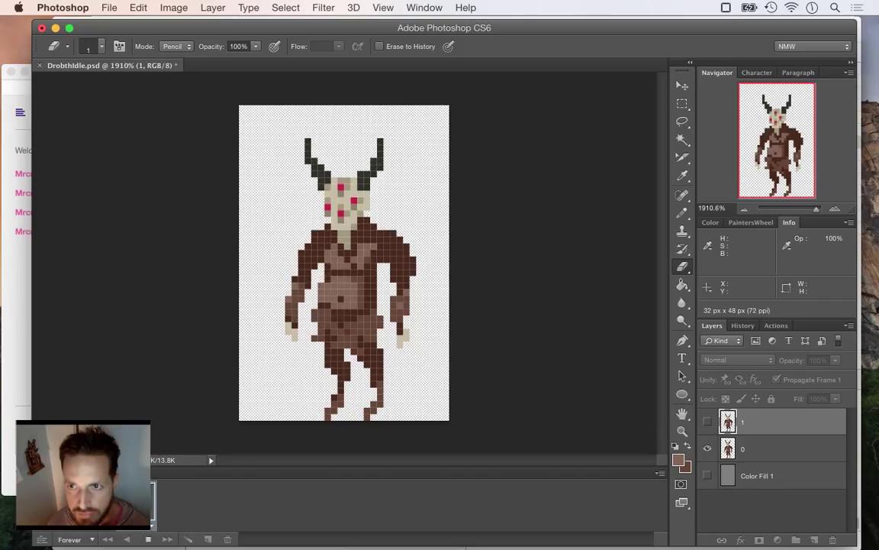
key(space)
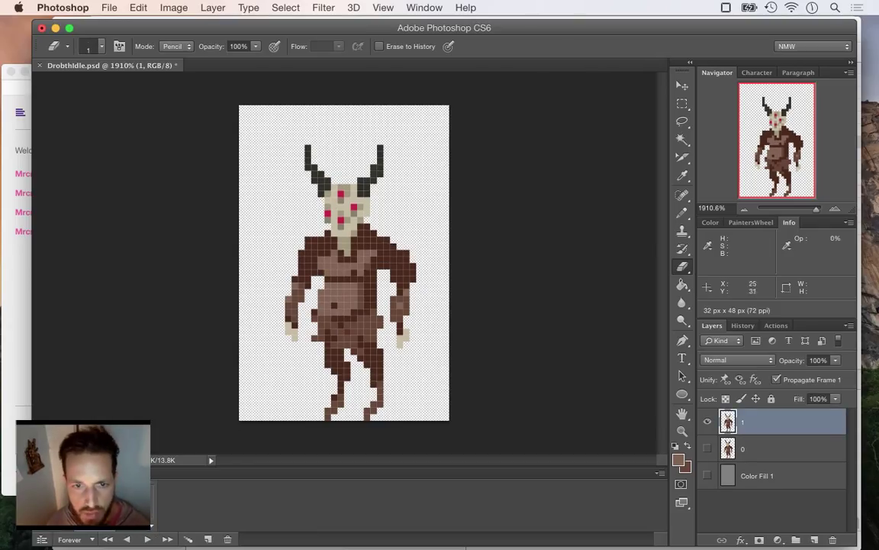
Select the forearm and hand on the right side of layer 1, rotate them slightly clockwise toward the body, and deselect.
key(m)
drag(382, 289, 429, 348)
key(v)
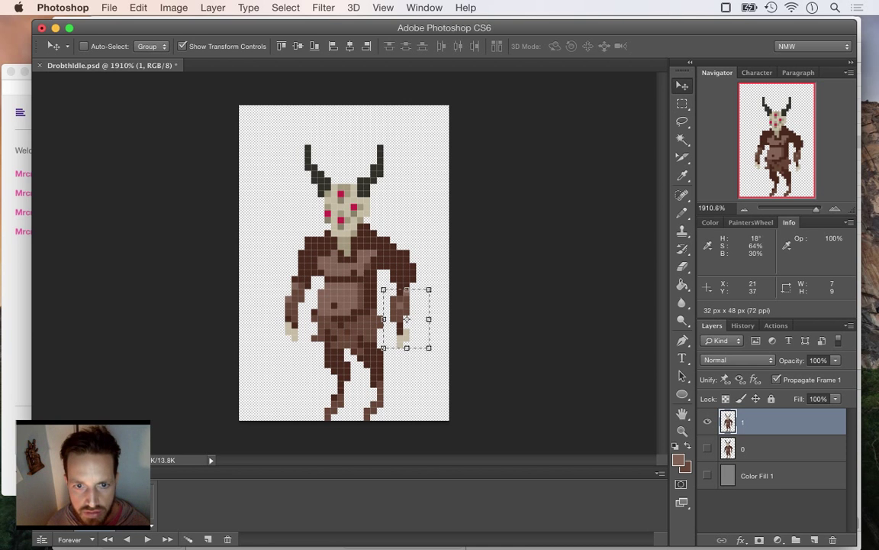
key(ctrl+t)
drag(371, 354, 366, 346)
drag(411, 301, 407, 297)
key(Return)
key(Return)
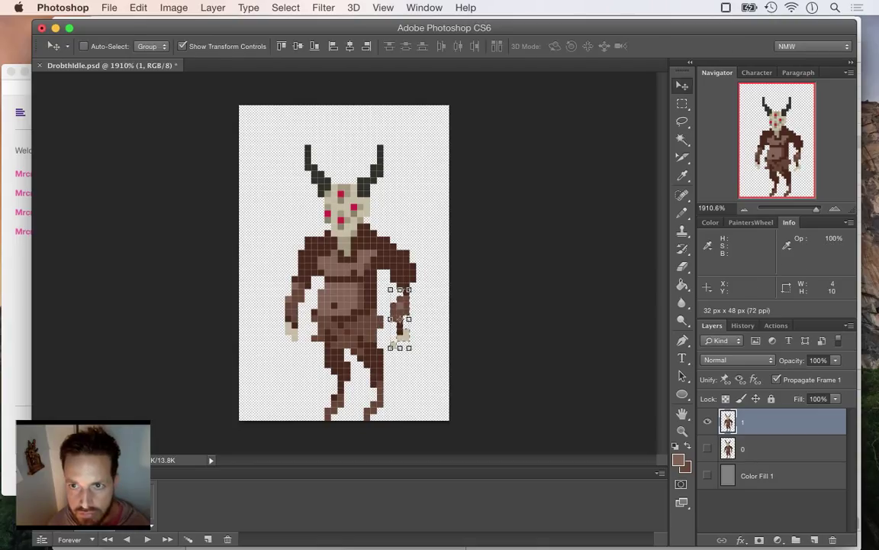
key(ctrl+d)
Select the forearm and hand on the left side of layer 1, rotate them slightly clockwise, and deselect.
key(m)
drag(265, 277, 305, 347)
key(v)
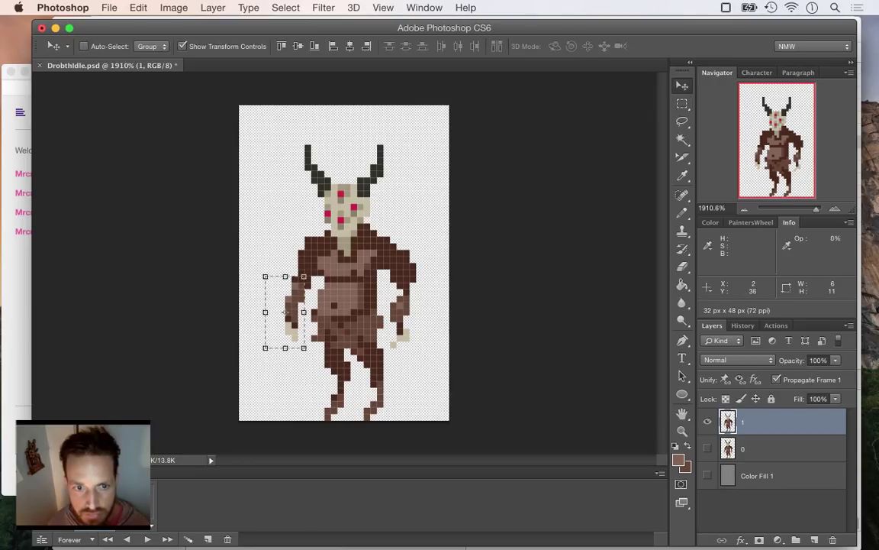
key(ctrl+t)
drag(258, 351, 254, 347)
key(Return)
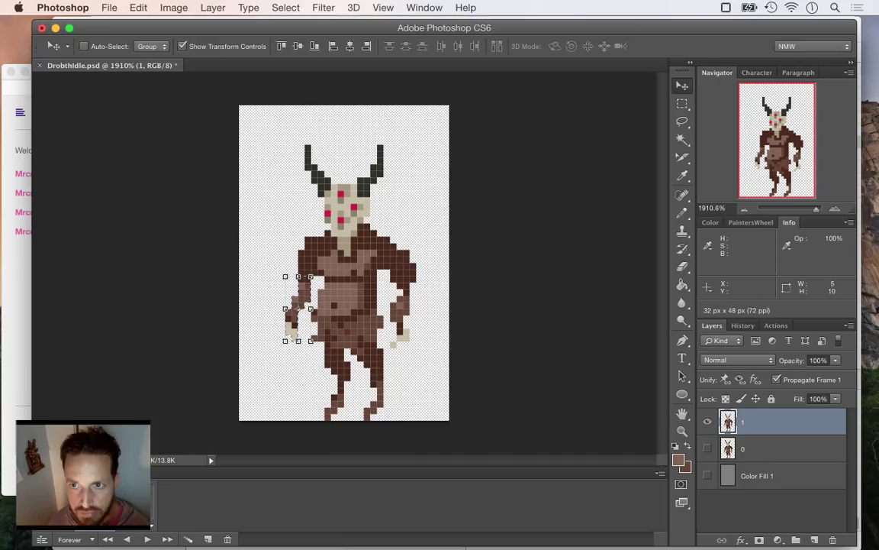
key(m)
key(ctrl+d)
Play the idle animation and compare the forearm poses between the two frames.
key(space)
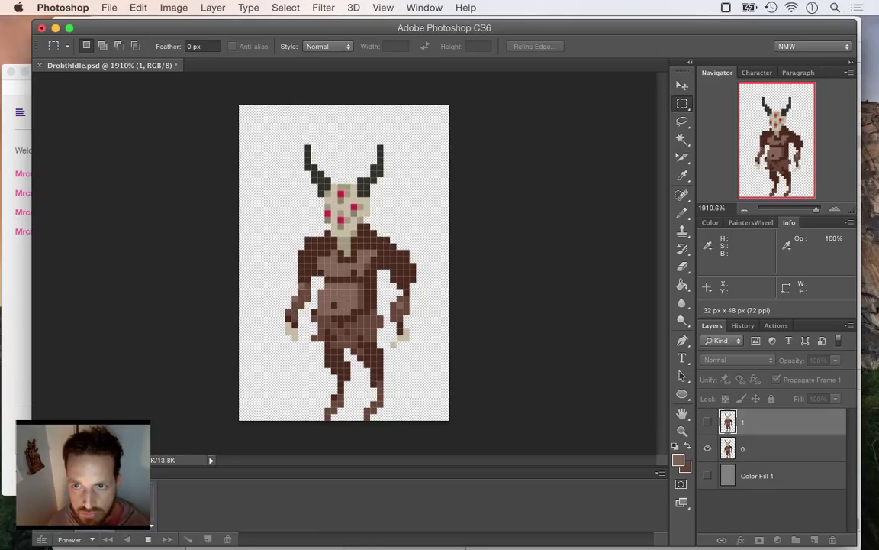
key(space)
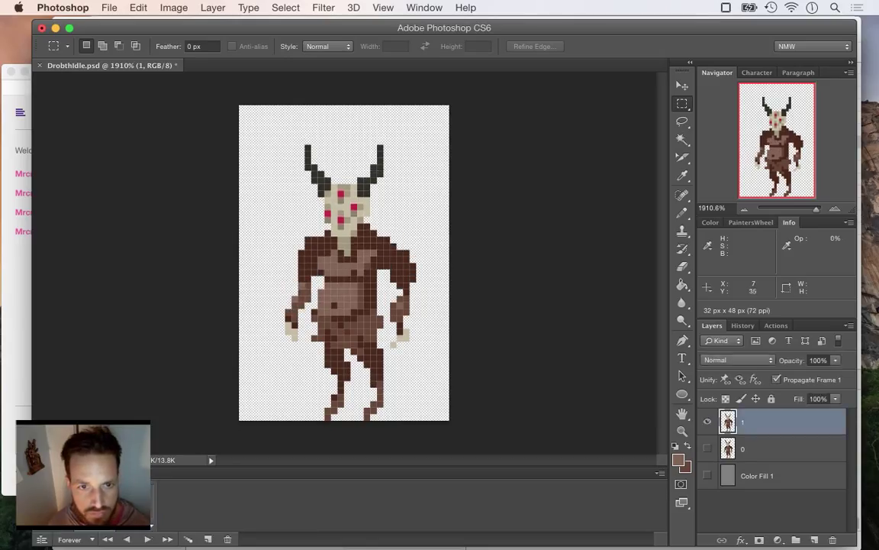
key(Right)
key(Right)
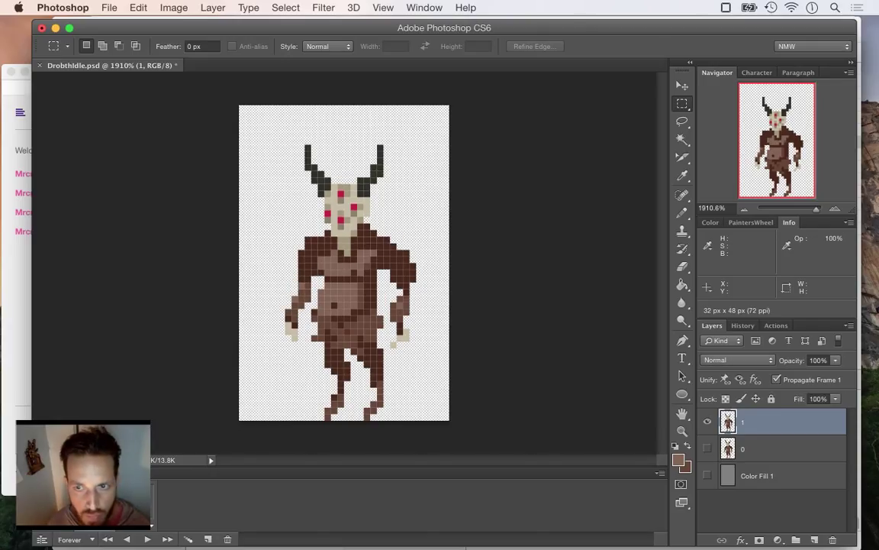
key(space)
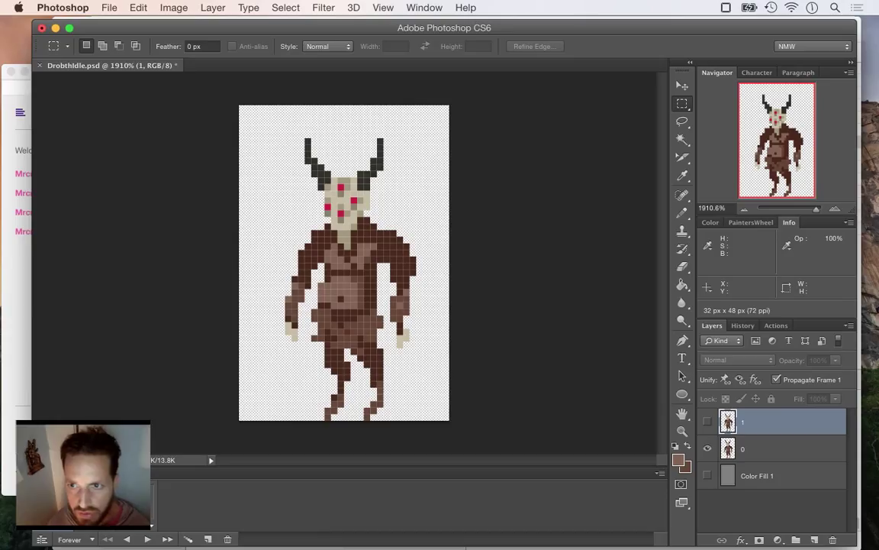
On layer 0, select the left-side forearm and hand, rotate them about 5.35° clockwise, and deselect.
key(e)
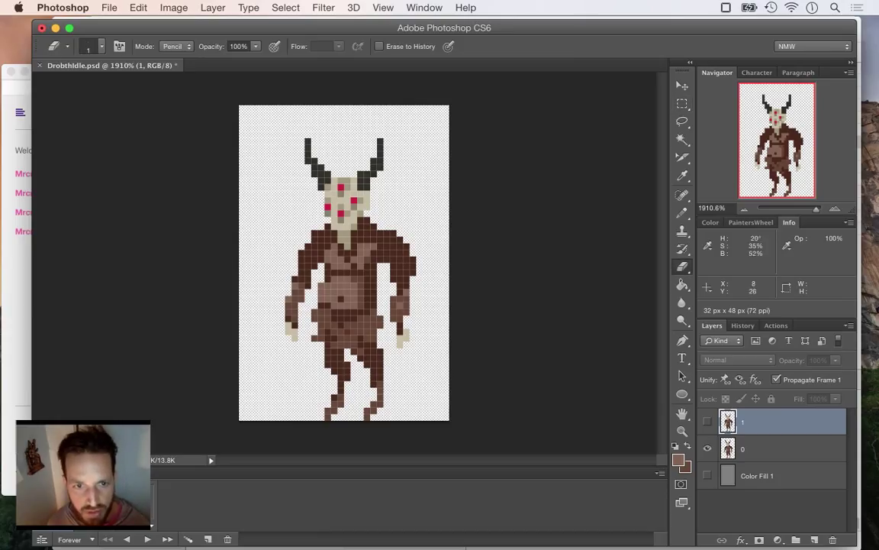
key(space)
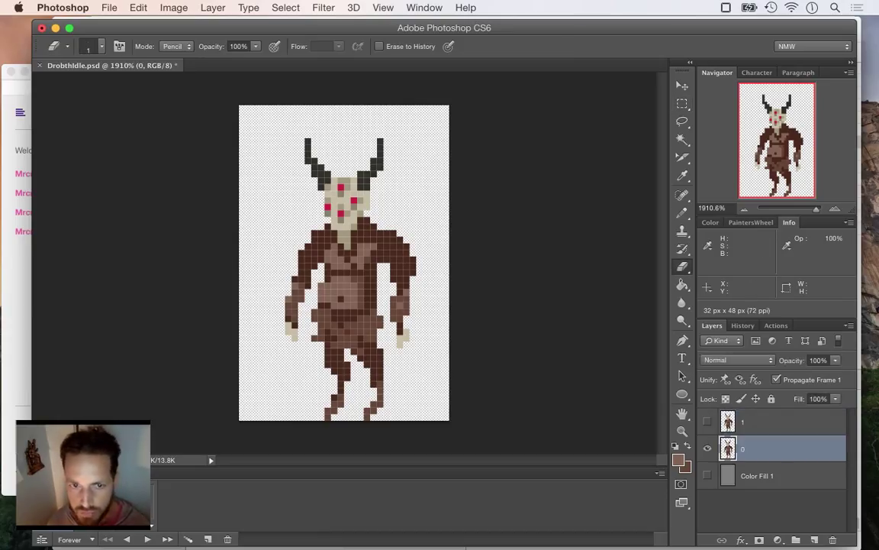
key(m)
drag(260, 283, 312, 354)
click(683, 86)
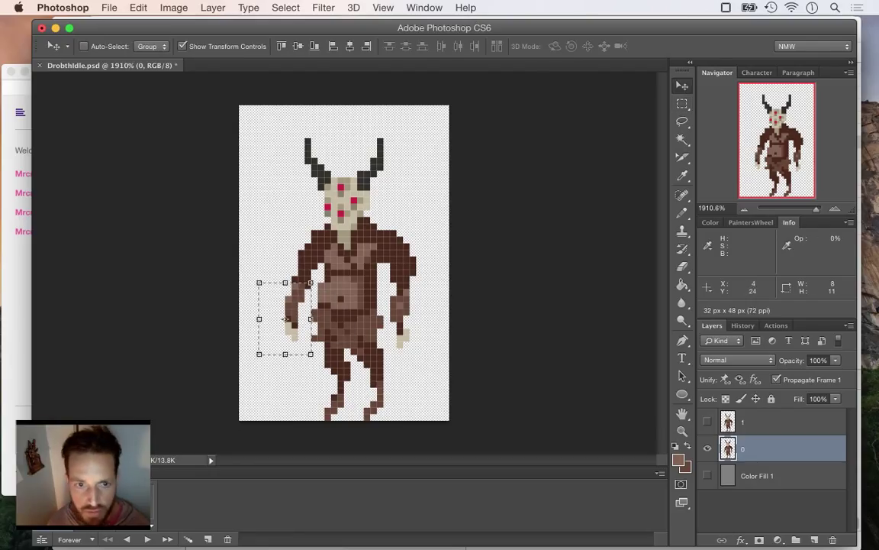
click(260, 283)
drag(252, 362, 248, 358)
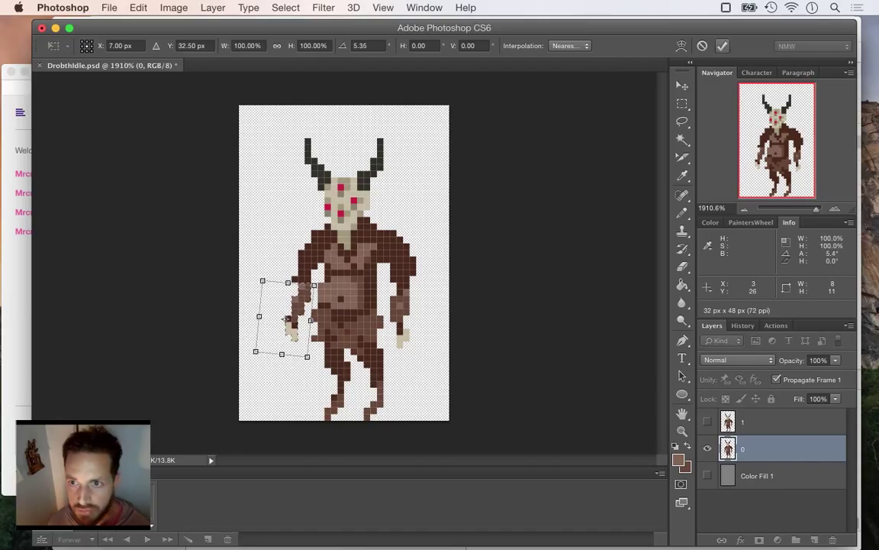
click(722, 46)
click(683, 104)
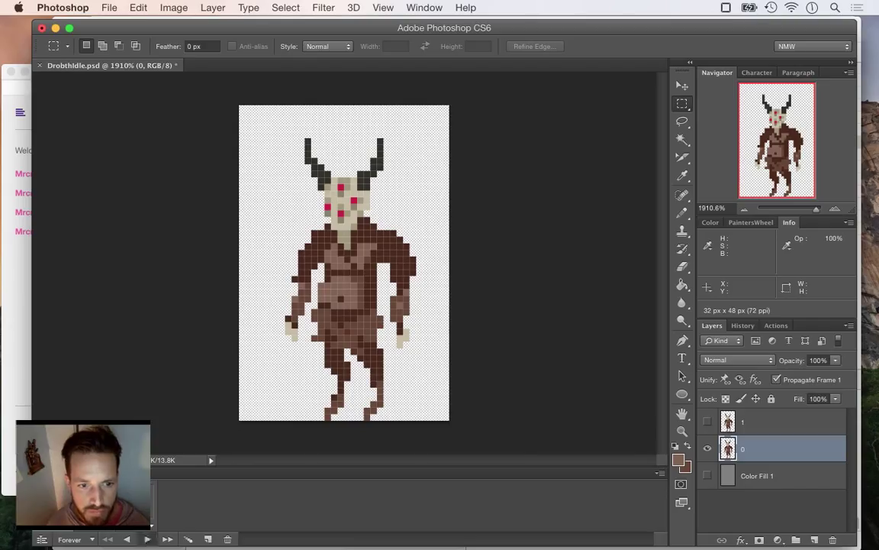
Trim the demon's shoulder outline on layer 1 with the Eraser, checking the result by playing the idle animation.
key(space)
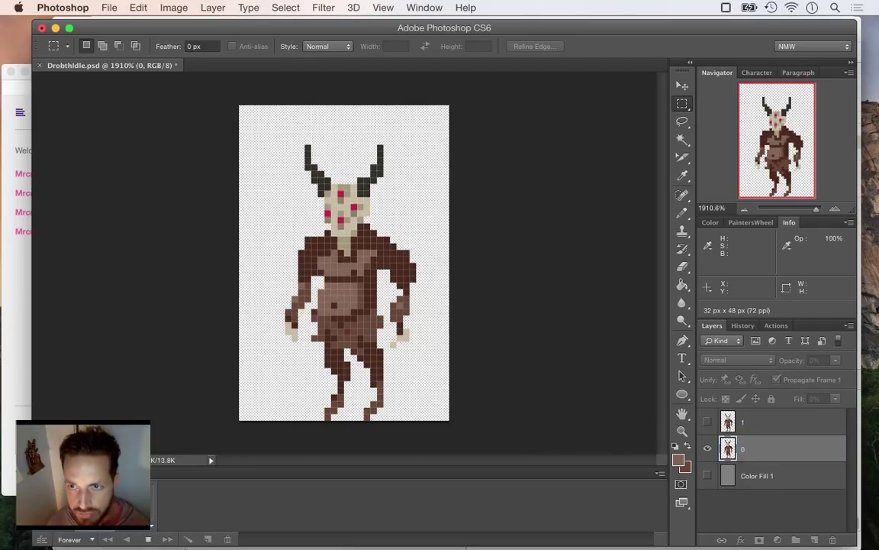
key(space)
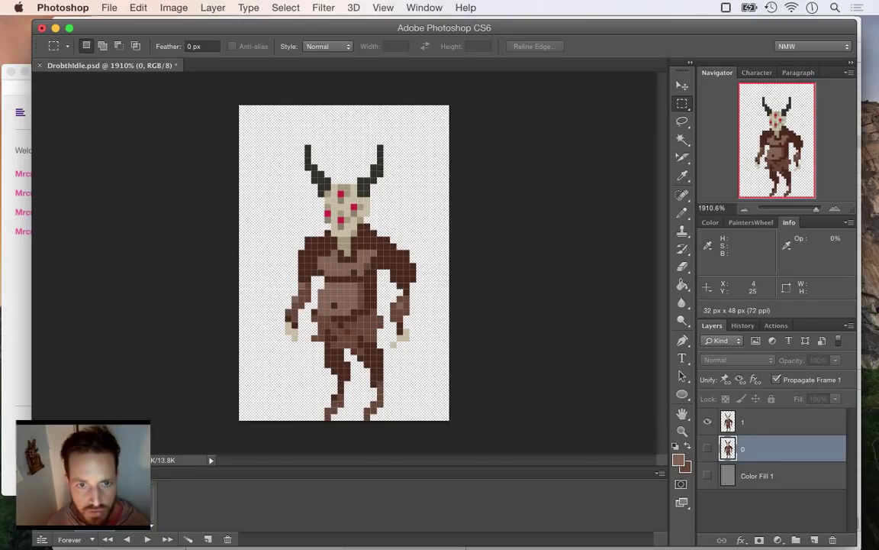
key(e)
click(771, 422)
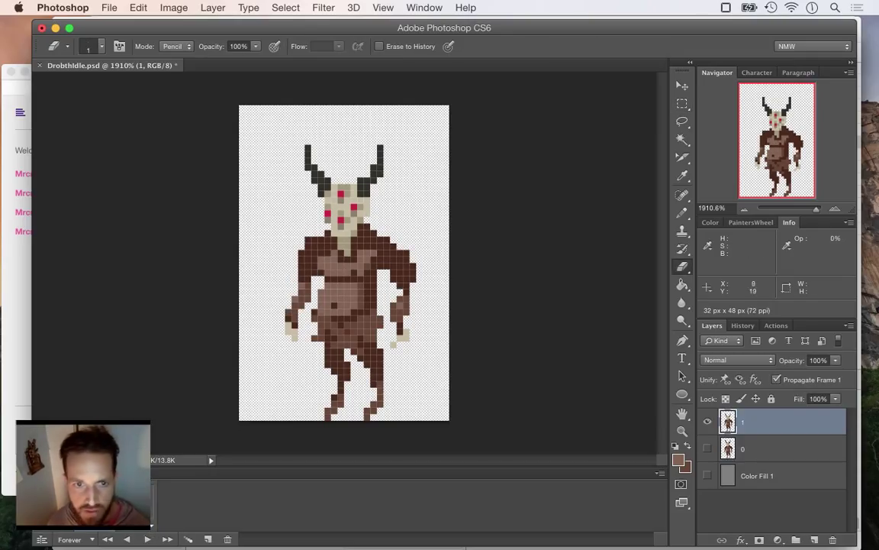
key(space)
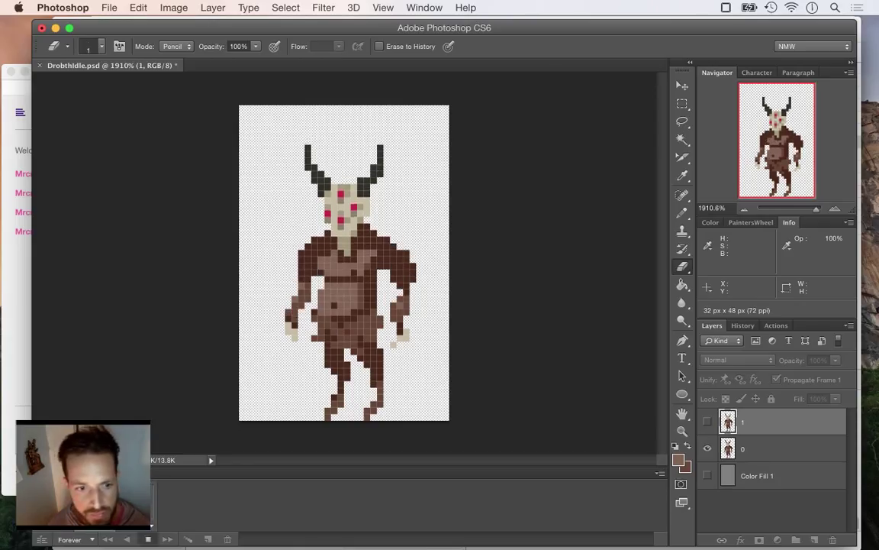
key(space)
Retouch the loincloth's lower edge on layer 1 with a sampled brown, erase the stray pixels beside it, and save the file.
key(i)
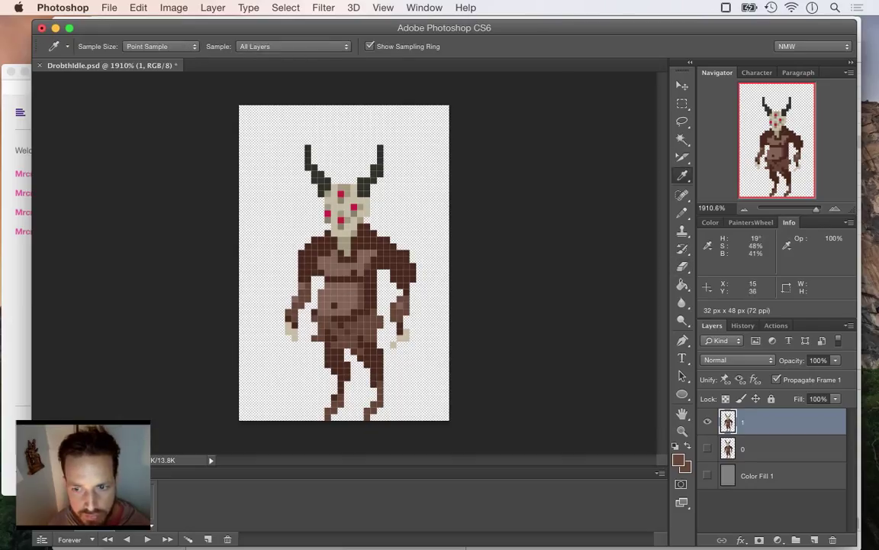
key(b)
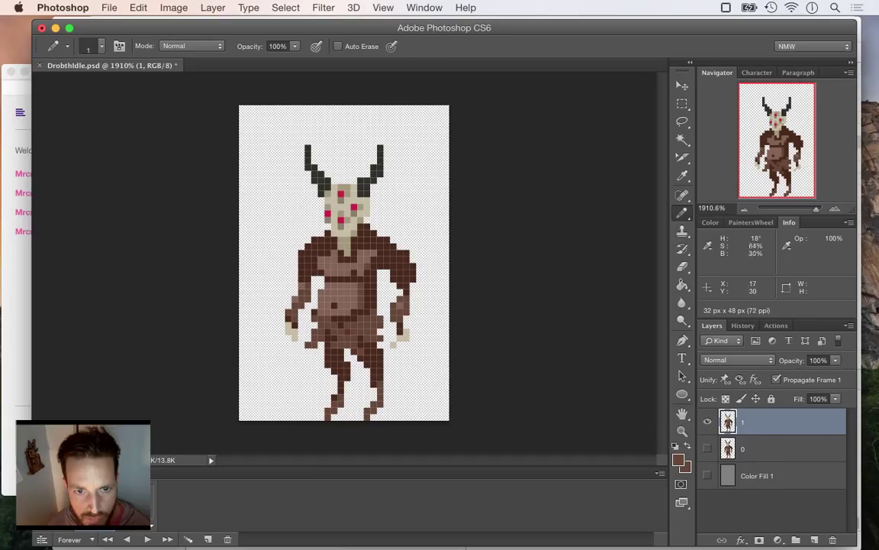
key(e)
key(super+s)
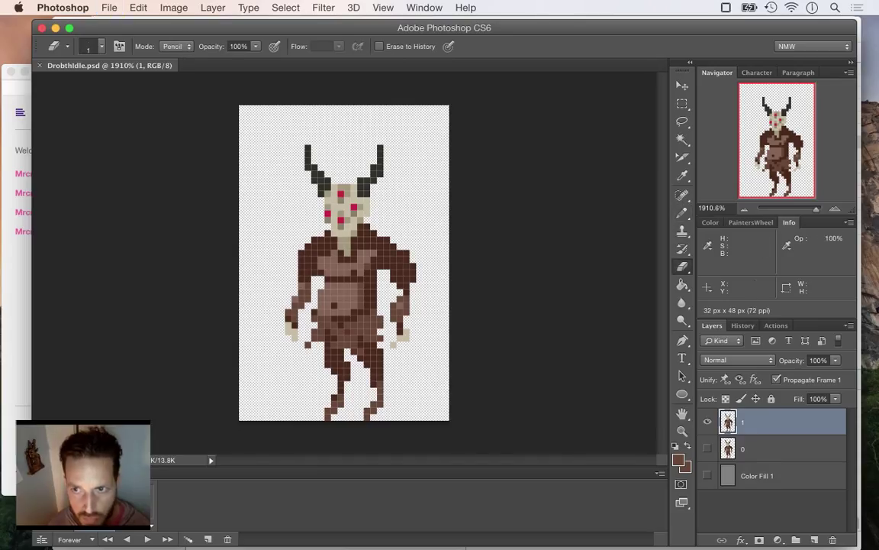
click(308, 345)
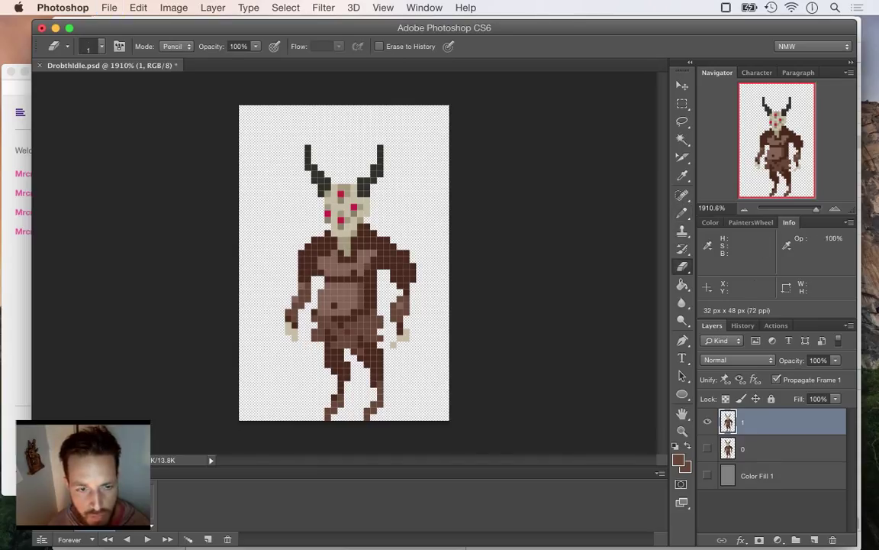
Play back the idle animation to check the retouched frame, and save the document.
key(space)
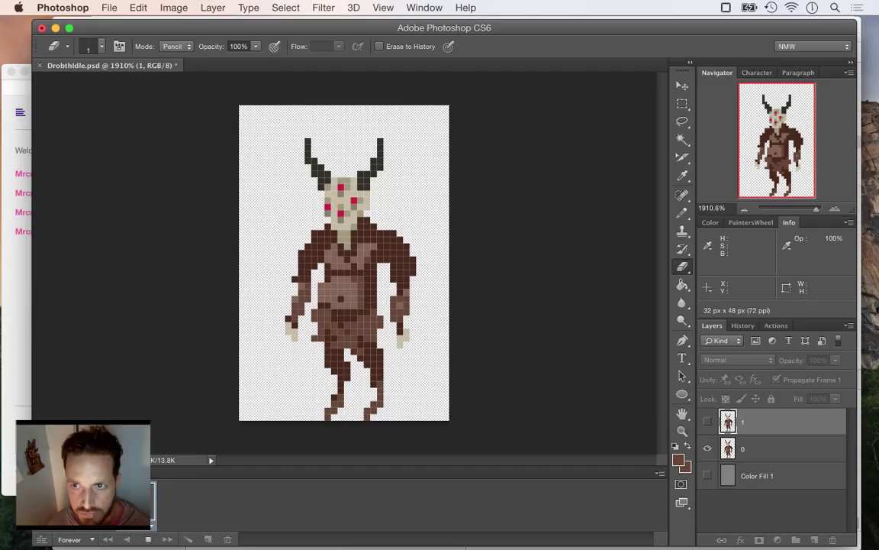
key(space)
key(super+s)
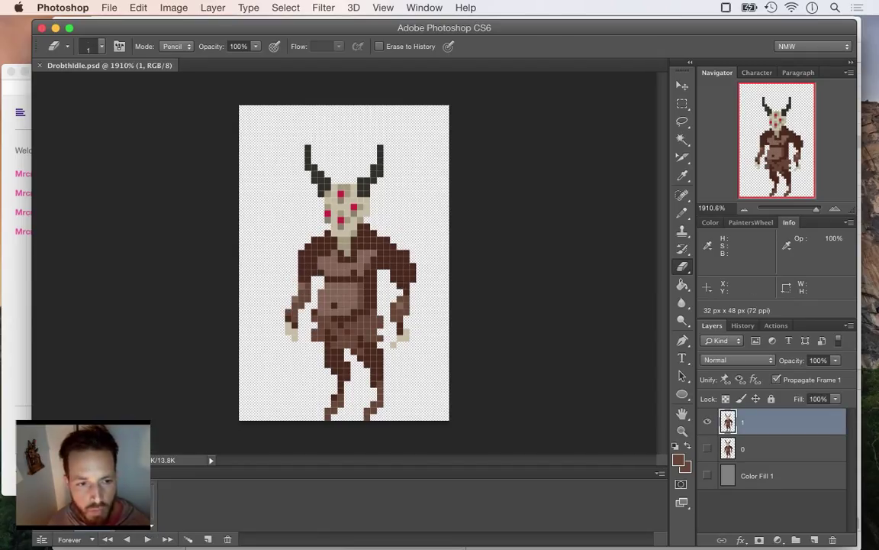
Export the first animation frame for web as PNG-24 named DrobthIdle0.png in the Foes folder, replacing the existing file.
click(54, 504)
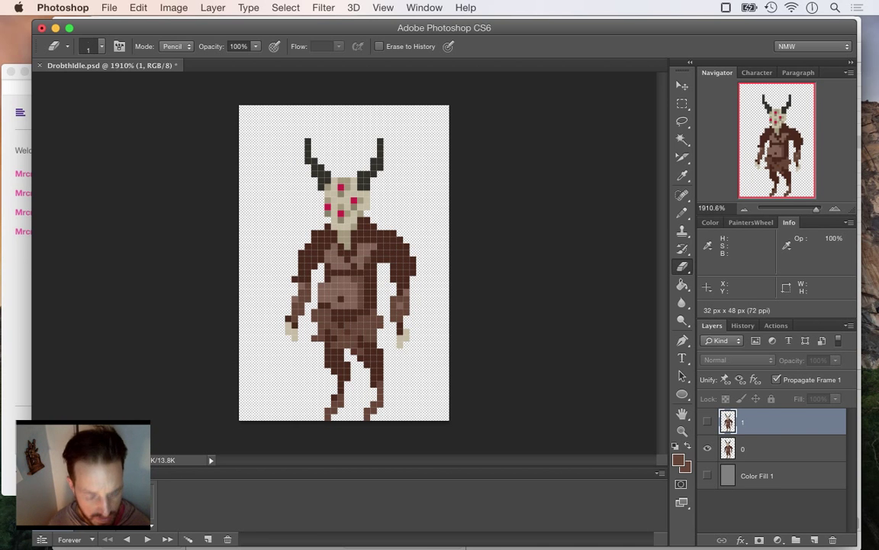
key(super+alt+shift+s)
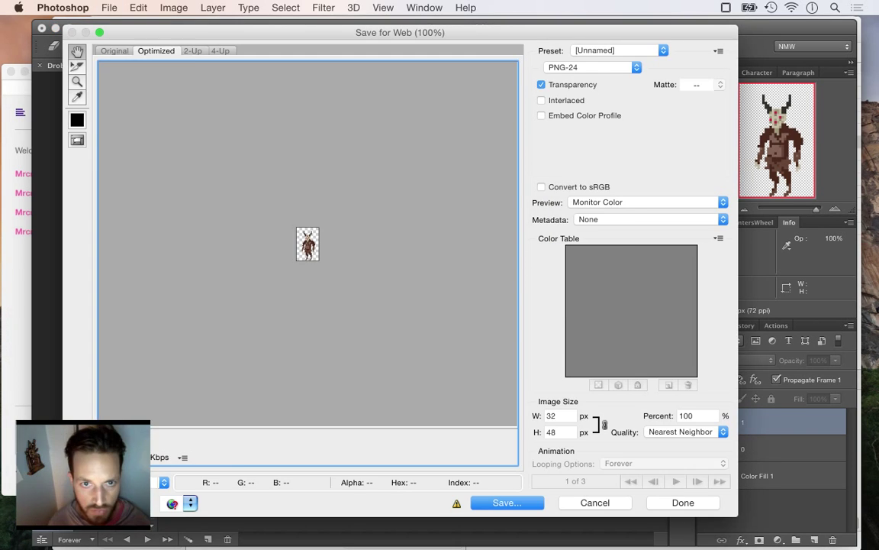
key(Return)
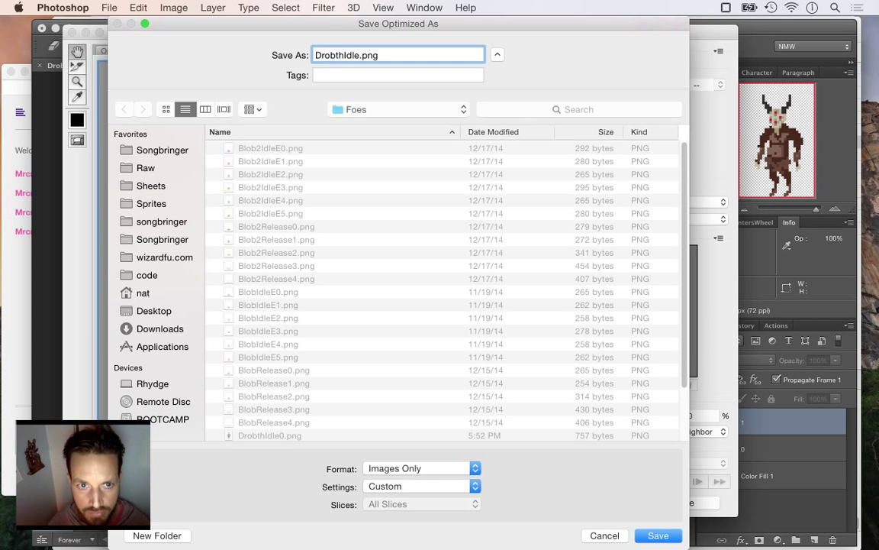
text(0)
key(Return)
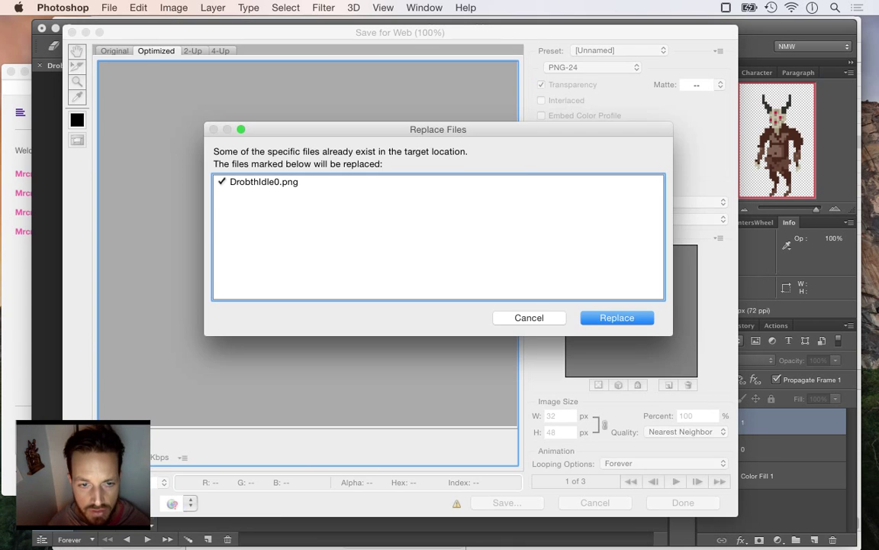
key(Return)
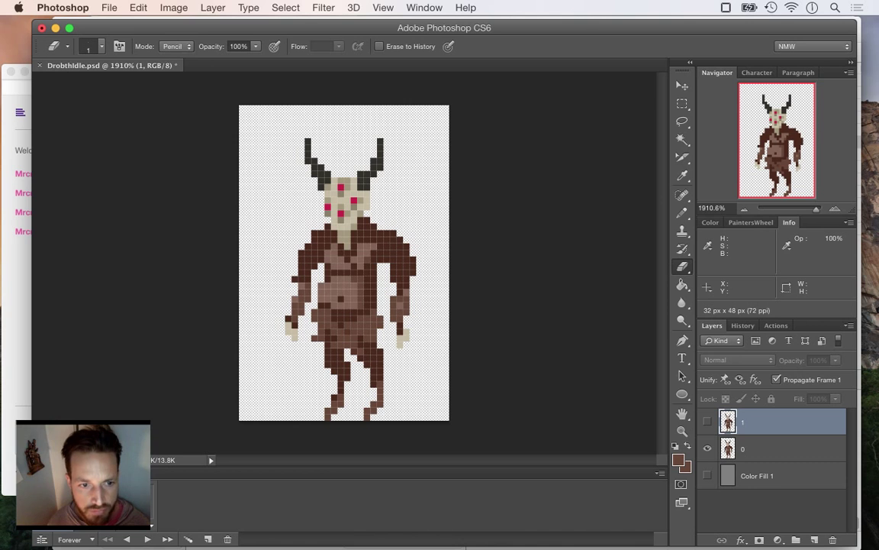
Export the second animation frame for web as DrobthIdle1 in the Foes folder.
click(97, 504)
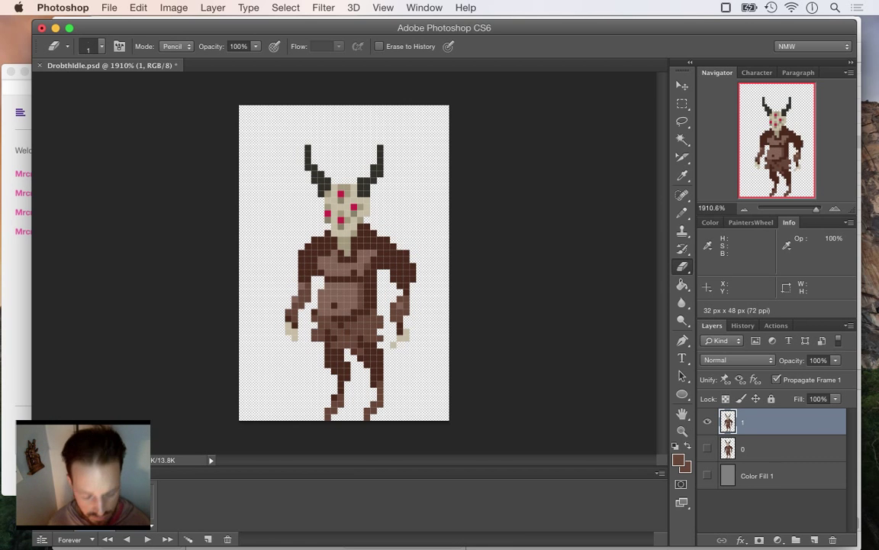
key(super+alt+shift+s)
key(Return)
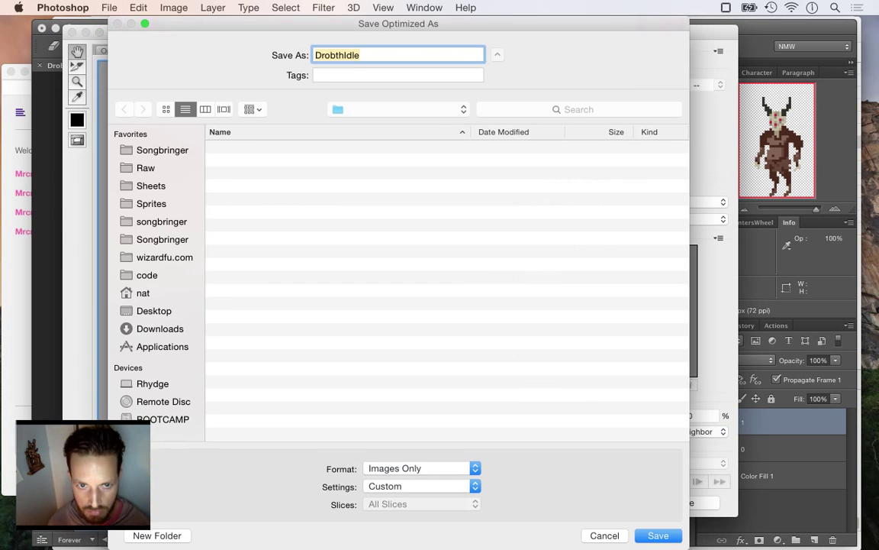
key(Right)
text(1)
key(Return)
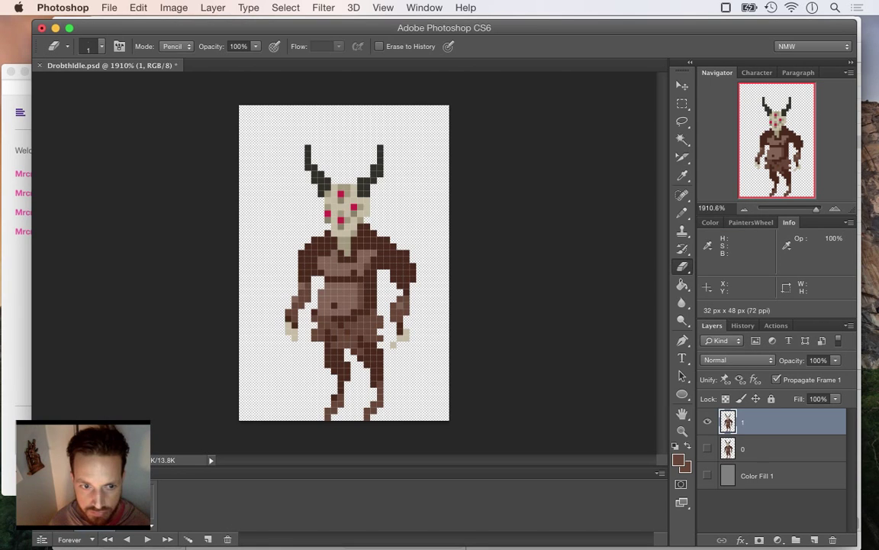
Export the third animation frame for web as DrobthIdle2 in the Foes folder, and save the document.
key(Left)
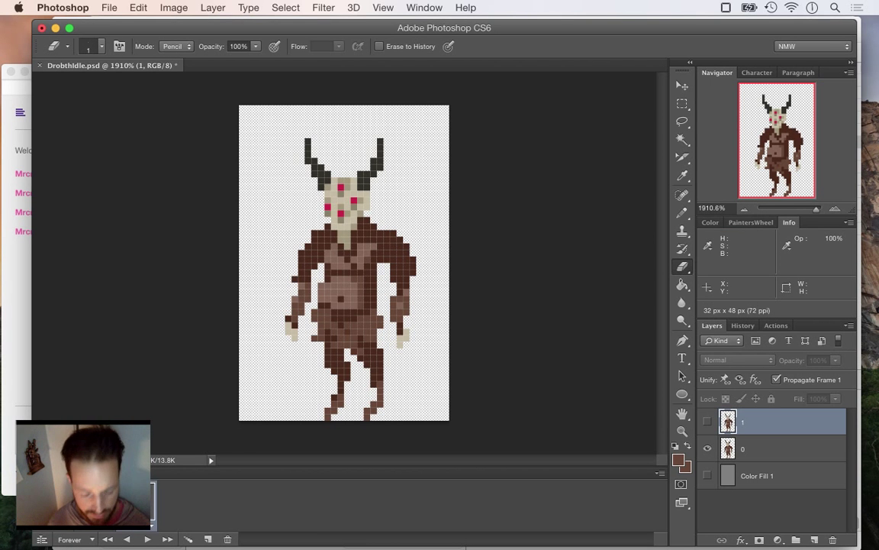
key(super+alt+shift+s)
key(Return)
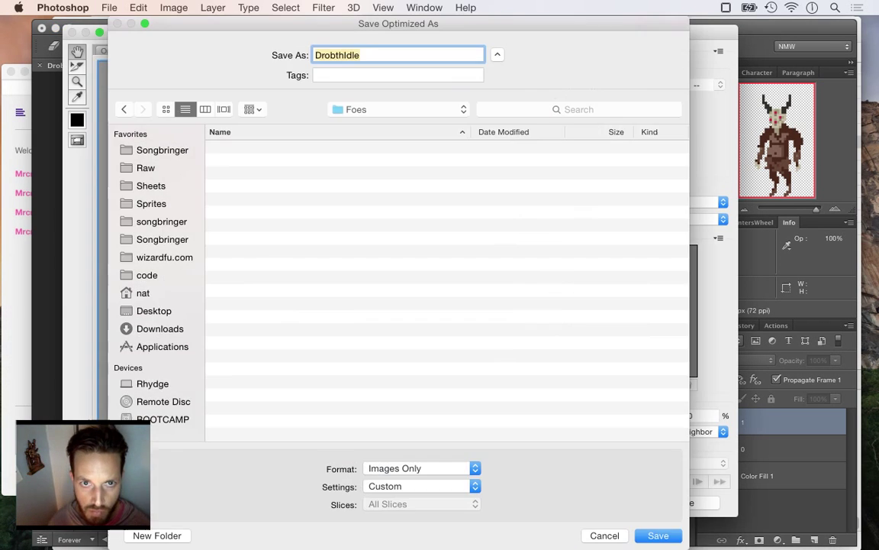
key(Right)
text(2)
key(Return)
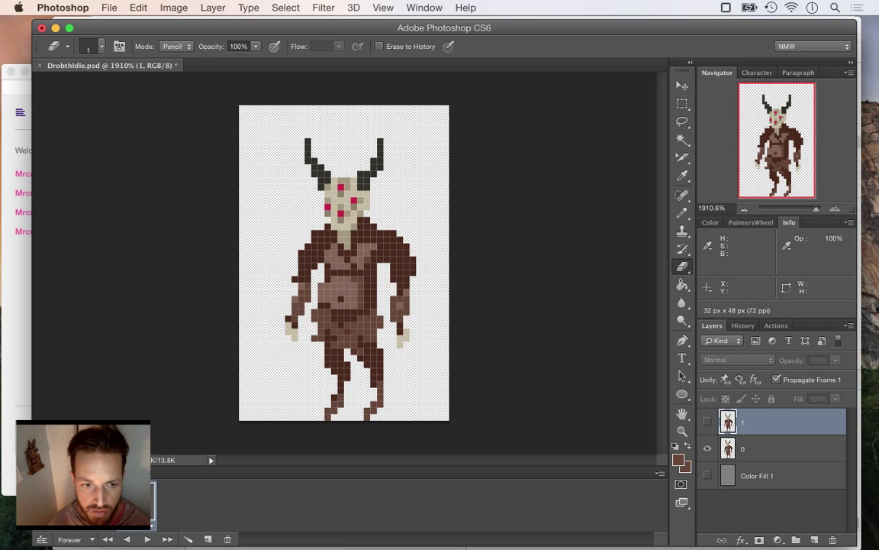
key(super+s)
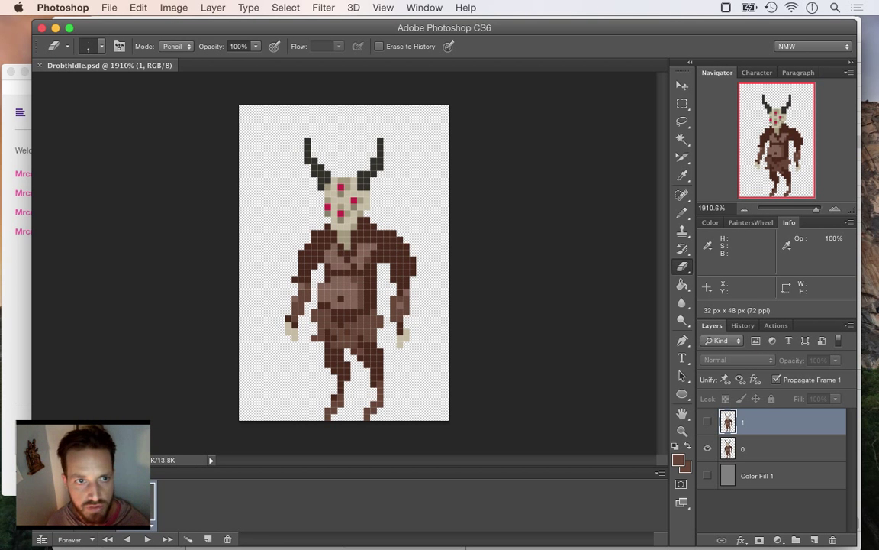
Save the document under the new name DrobthWalk.psd in the Foes folder.
click(110, 8)
click(132, 167)
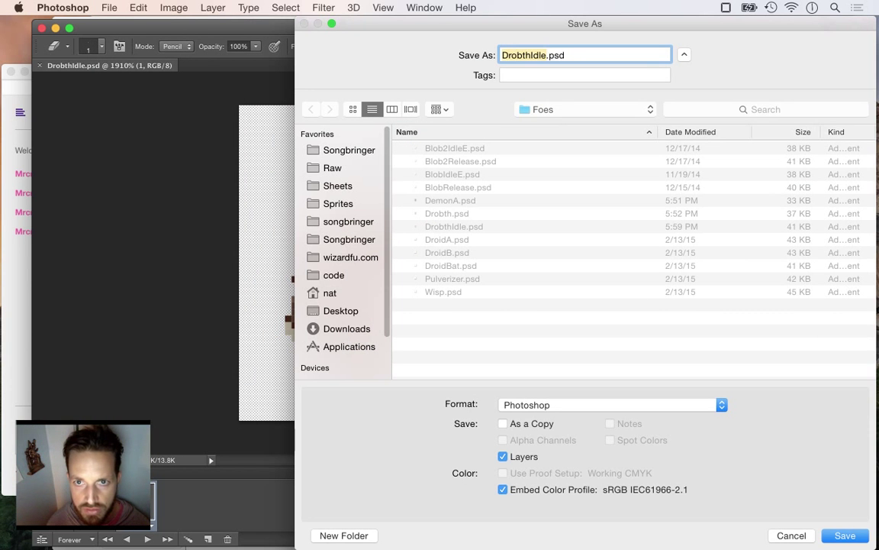
key(BackSpace)
key(BackSpace)
key(BackSpace)
key(BackSpace)
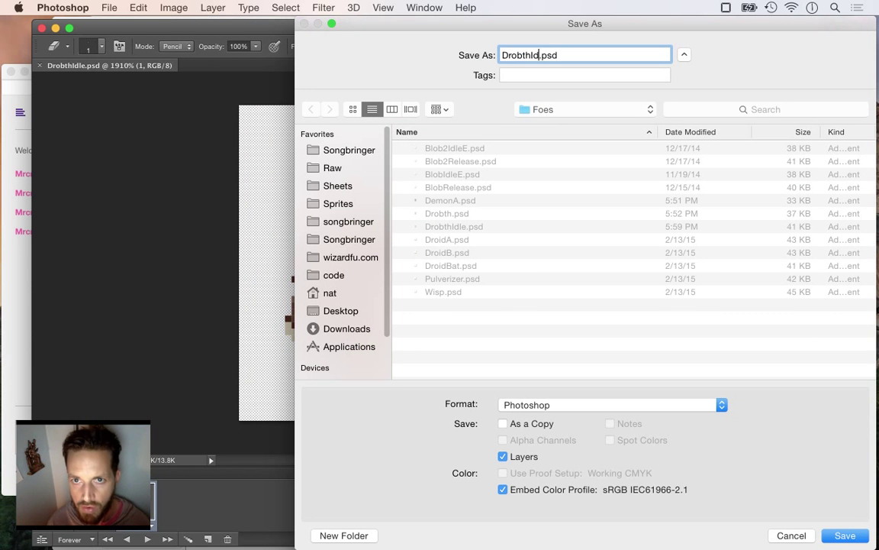
text(Walk)
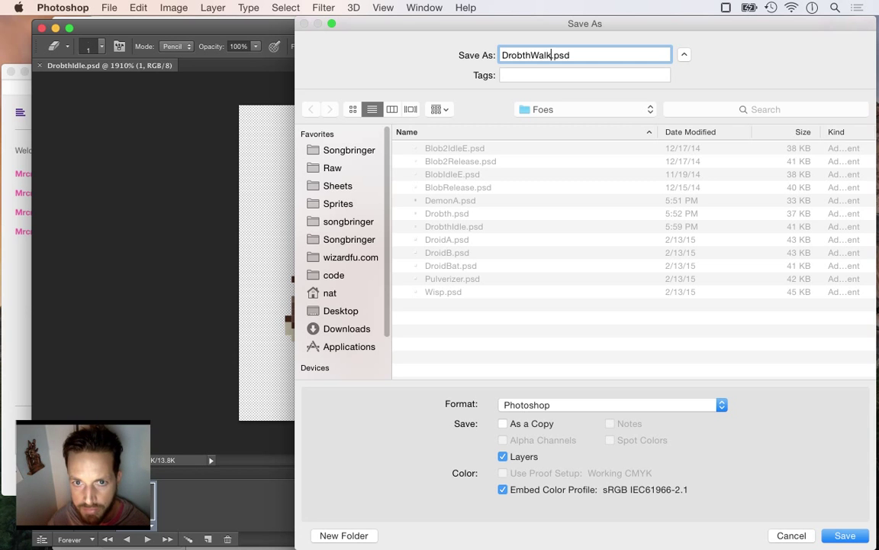
key(Return)
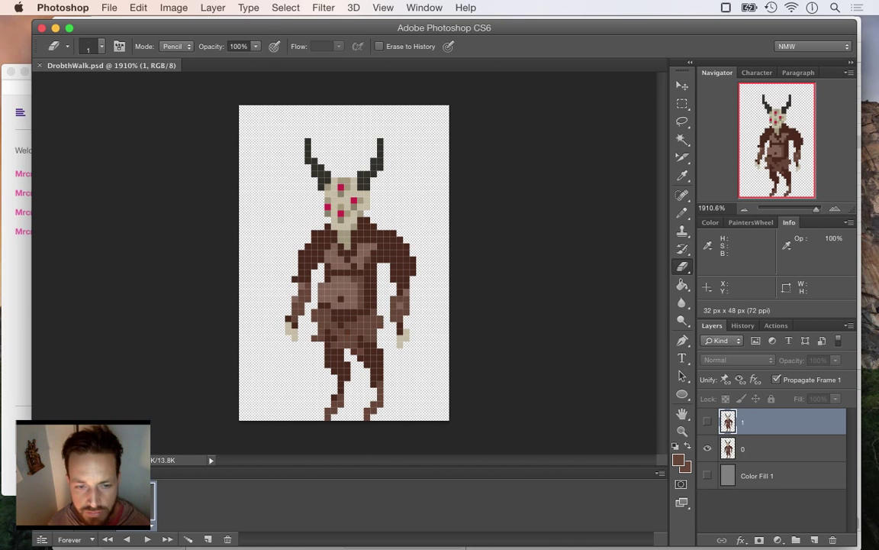
Remove the extra animation frames and delete layer 1 from the walk document, and save it.
key(space)
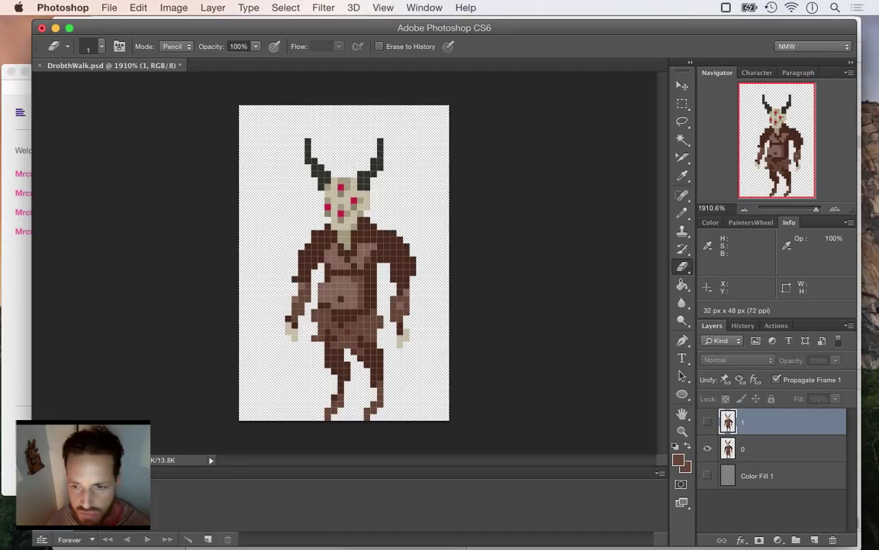
click(833, 540)
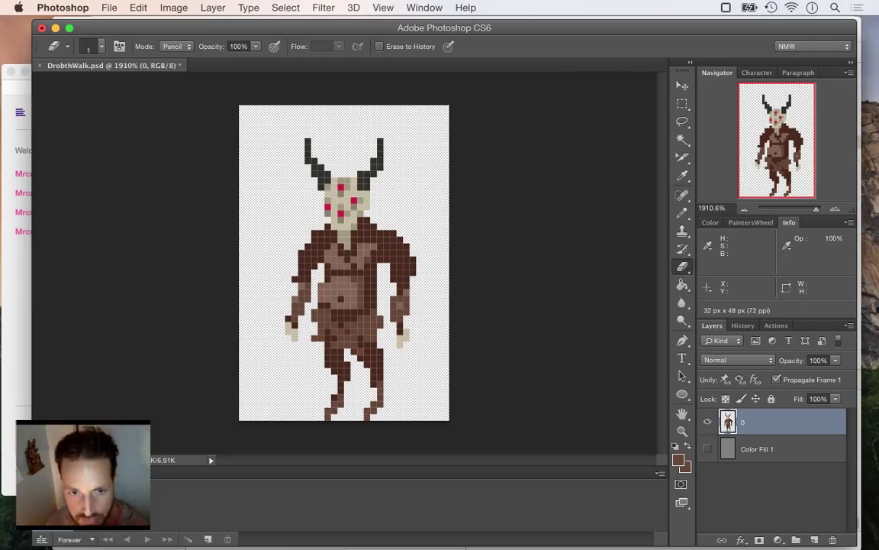
key(super+s)
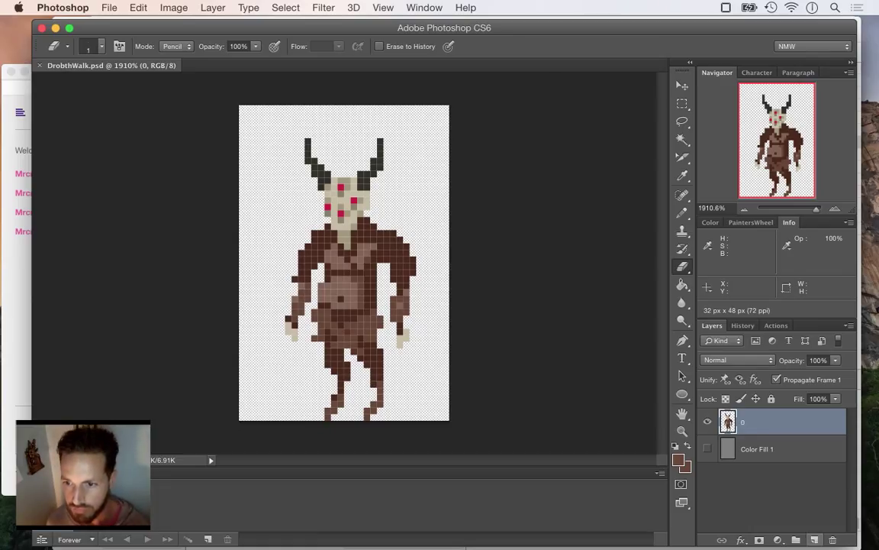
Duplicate layer 0 within DrobthWalk.psd and name the copy 1.
click(815, 540)
key(super+z)
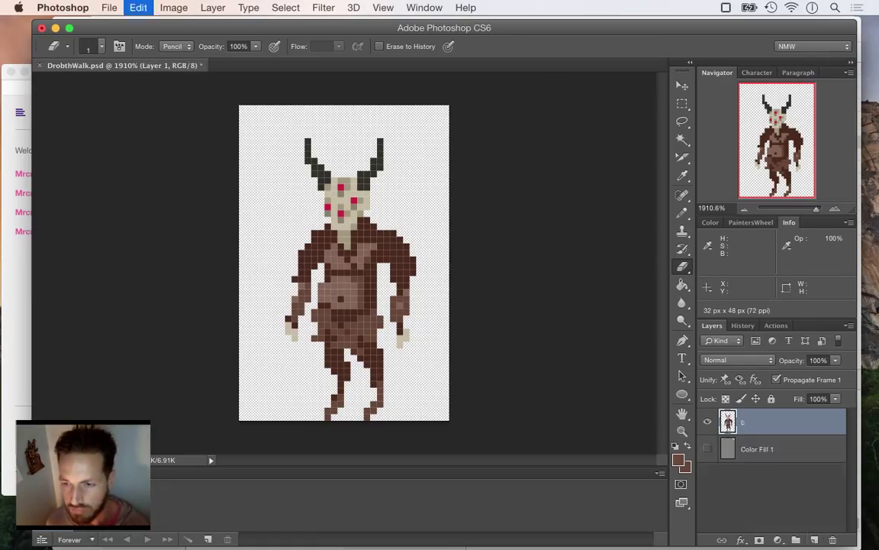
right_click(793, 419)
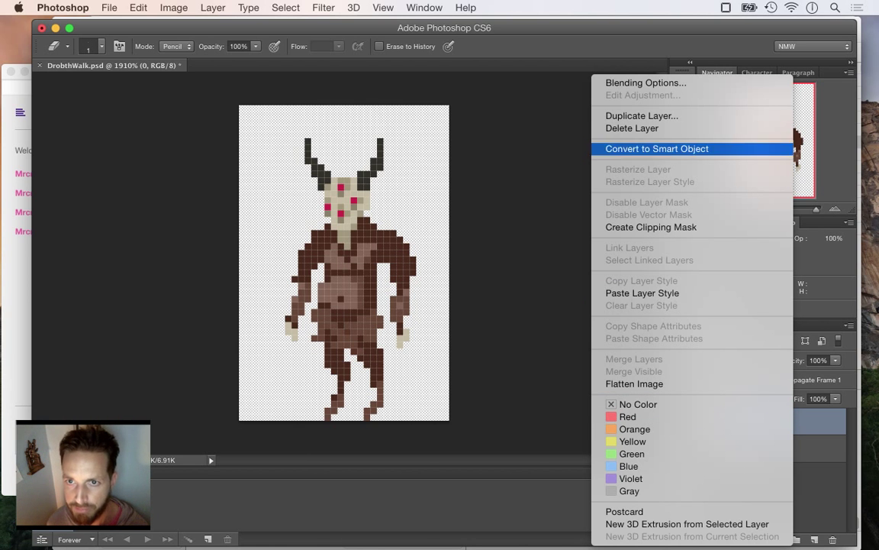
click(642, 115)
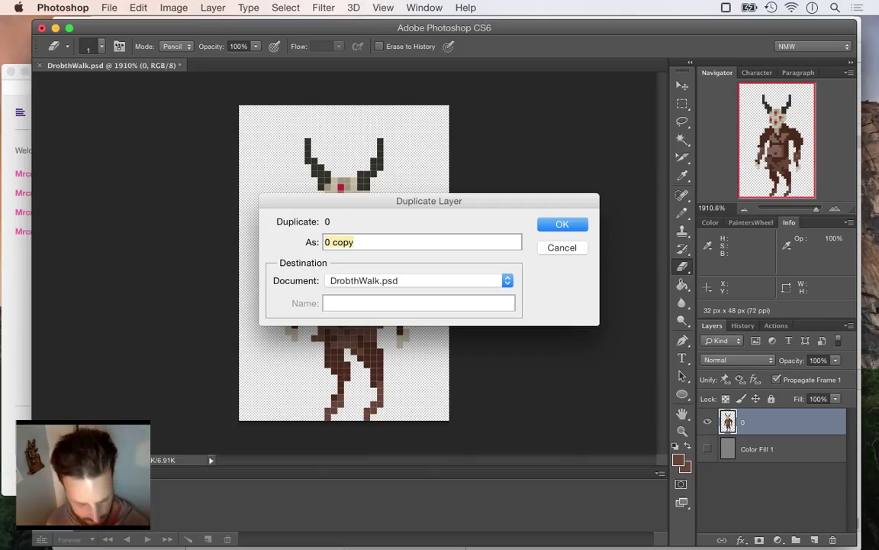
text(1)
key(Return)
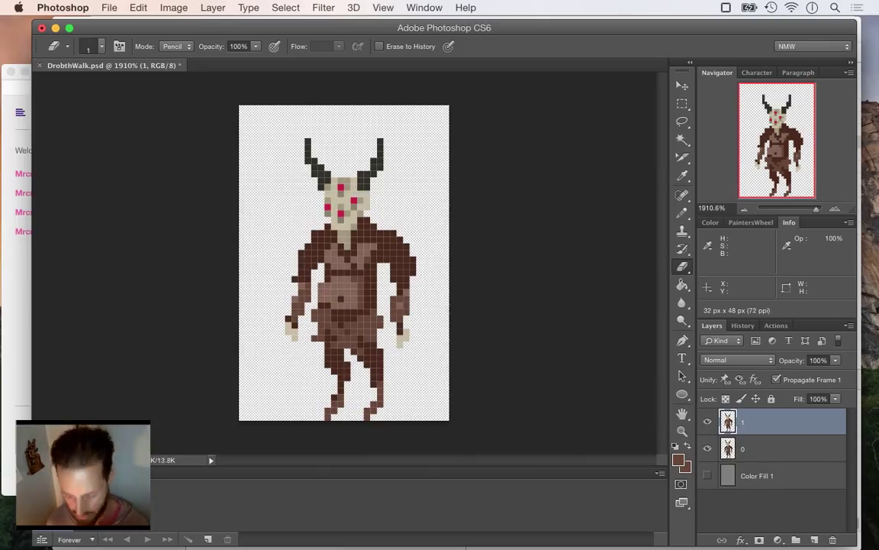
right_click(771, 423)
click(771, 426)
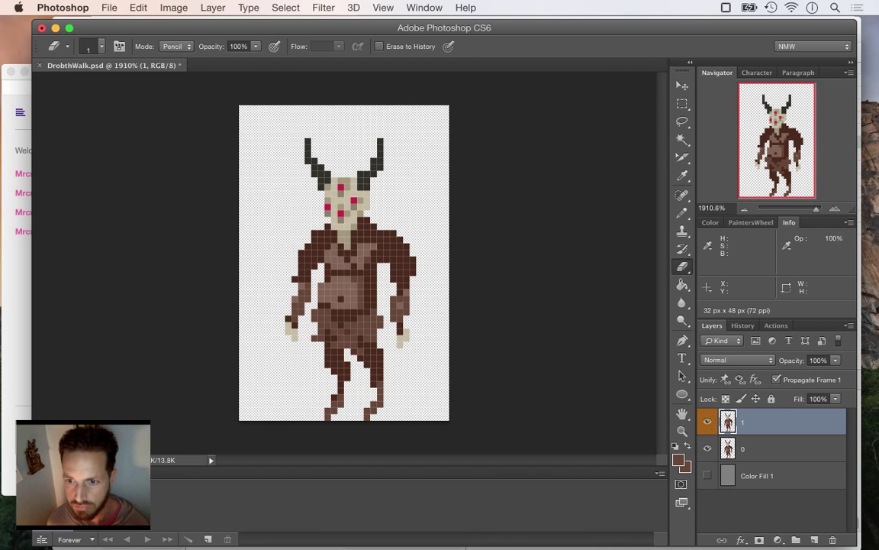
key(super+z)
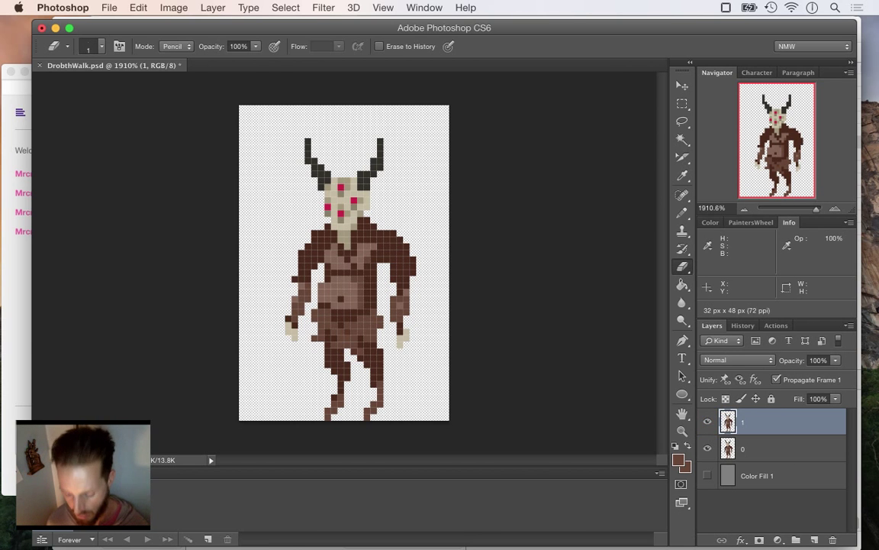
Duplicate layer 1 within DrobthWalk.psd under the name 2, and duplicate layer 2 under the name 3.
right_click(797, 418)
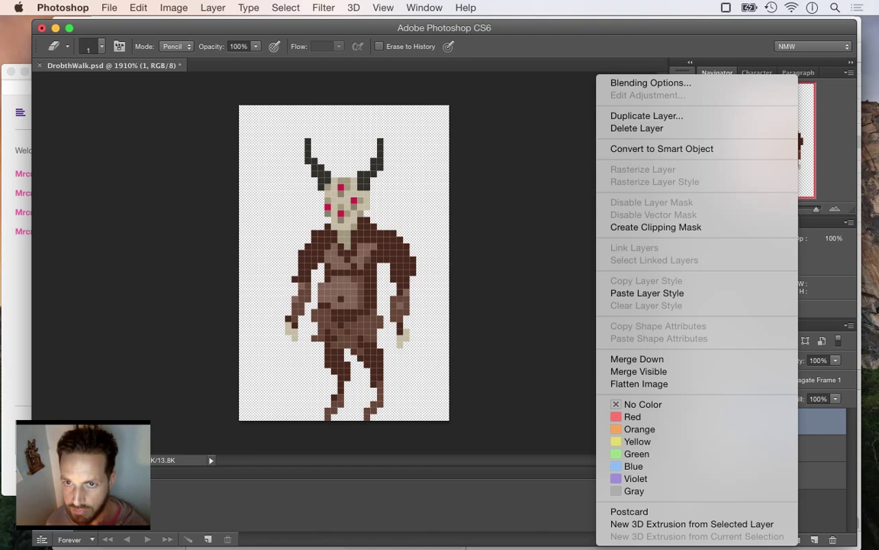
click(647, 115)
text(2)
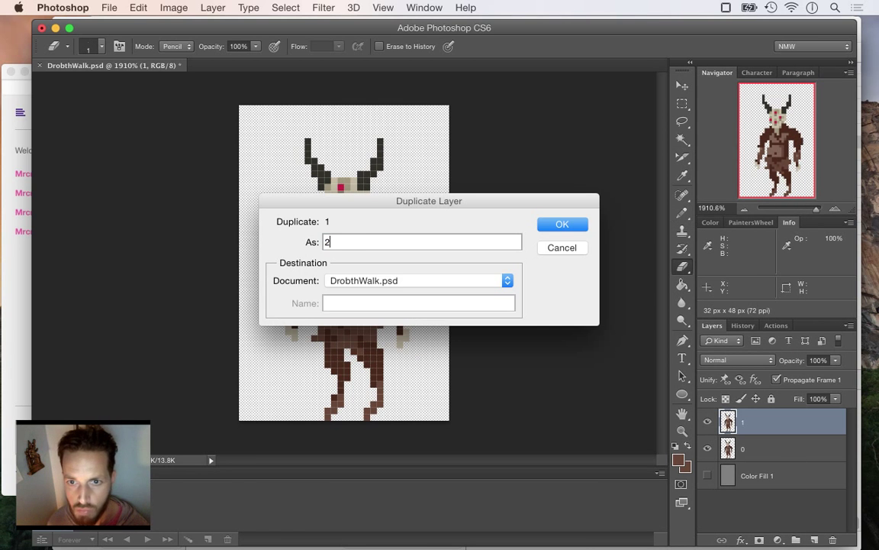
key(Return)
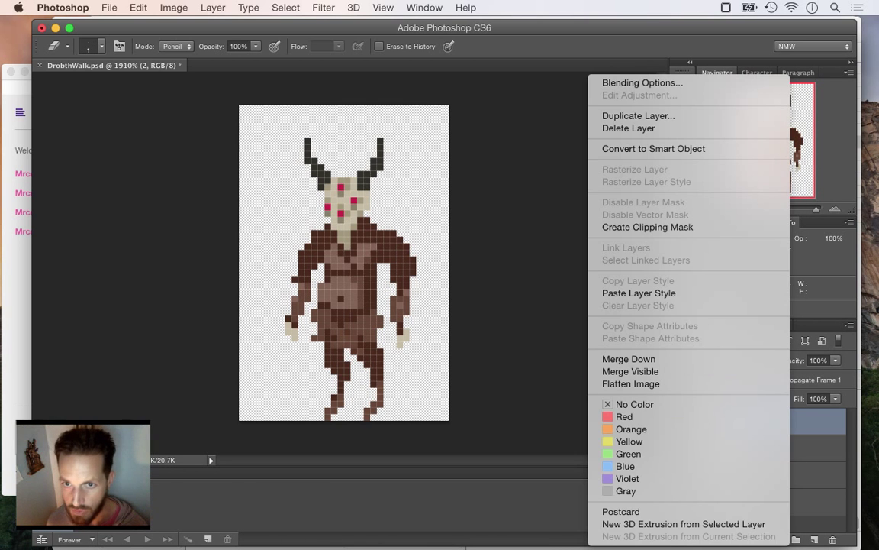
click(638, 115)
text(3)
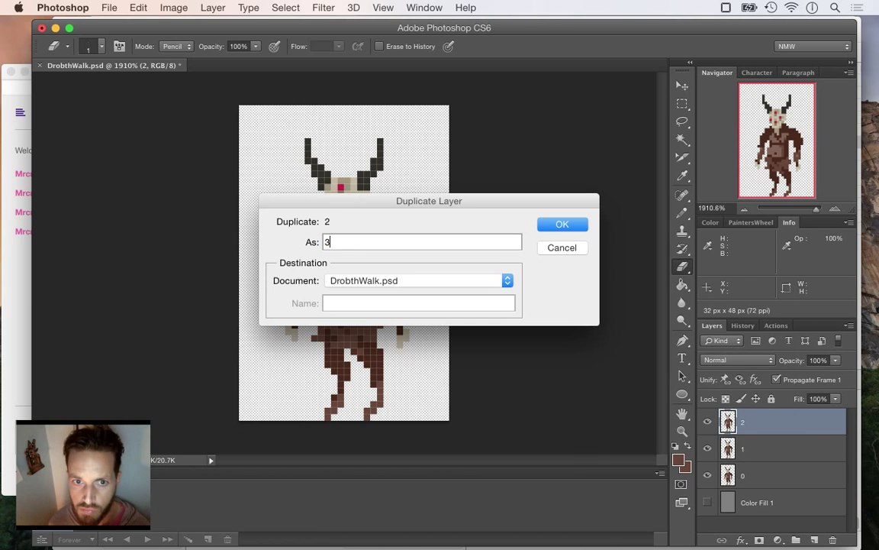
key(Return)
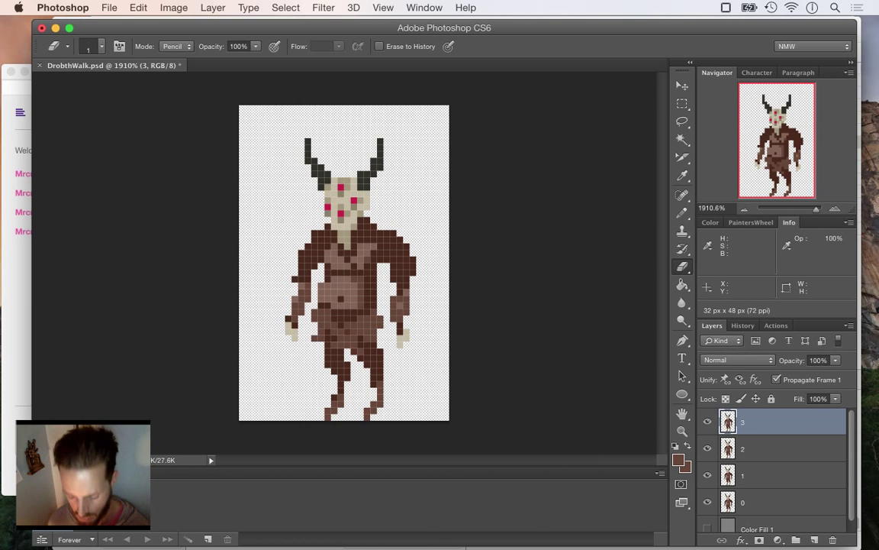
Duplicate layer 3 within DrobthWalk.psd as 4, and duplicate layer 4 as 5.
right_click(806, 420)
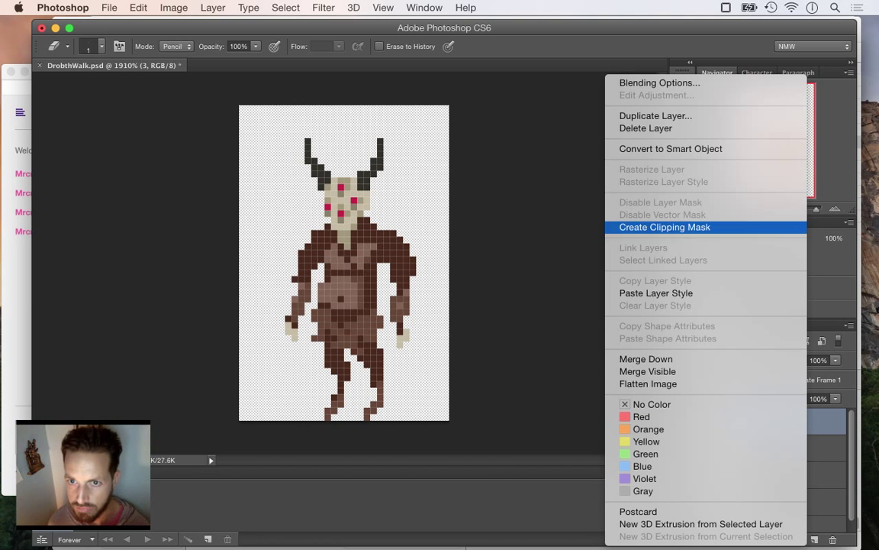
click(638, 115)
text(4)
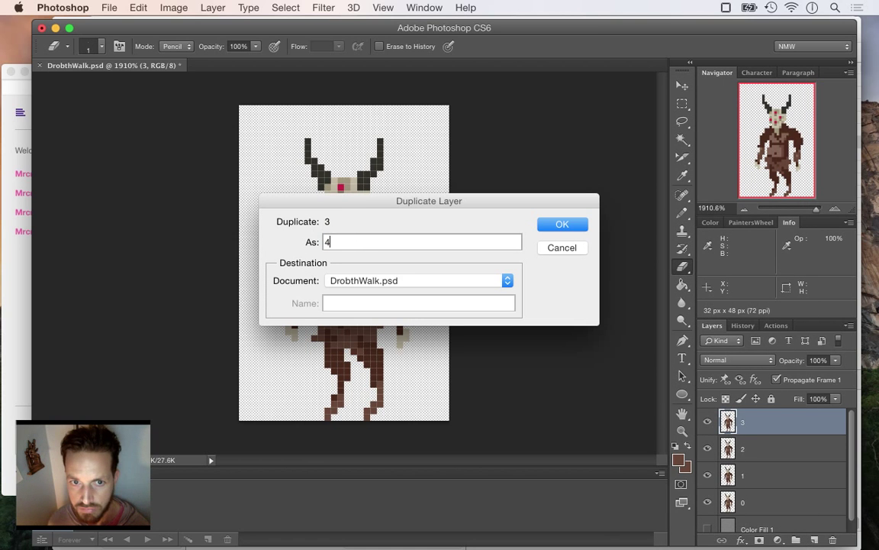
key(Return)
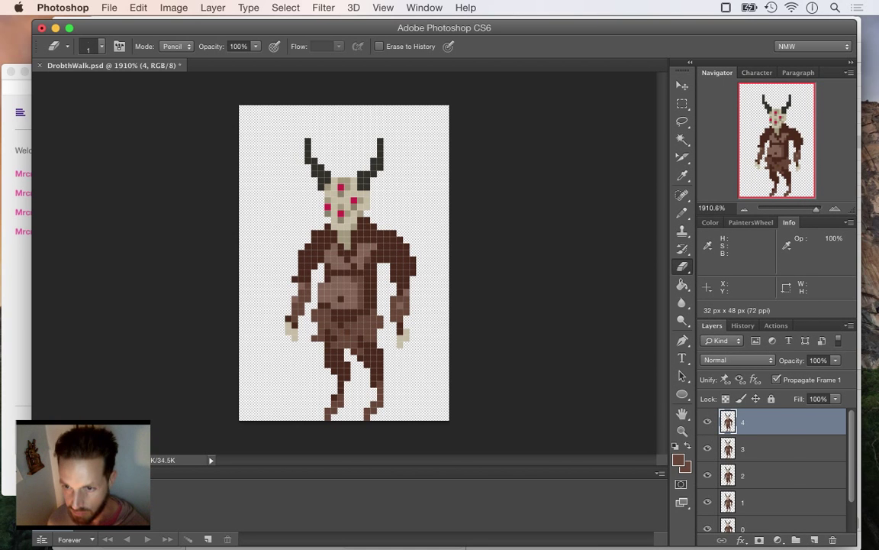
right_click(793, 421)
click(639, 116)
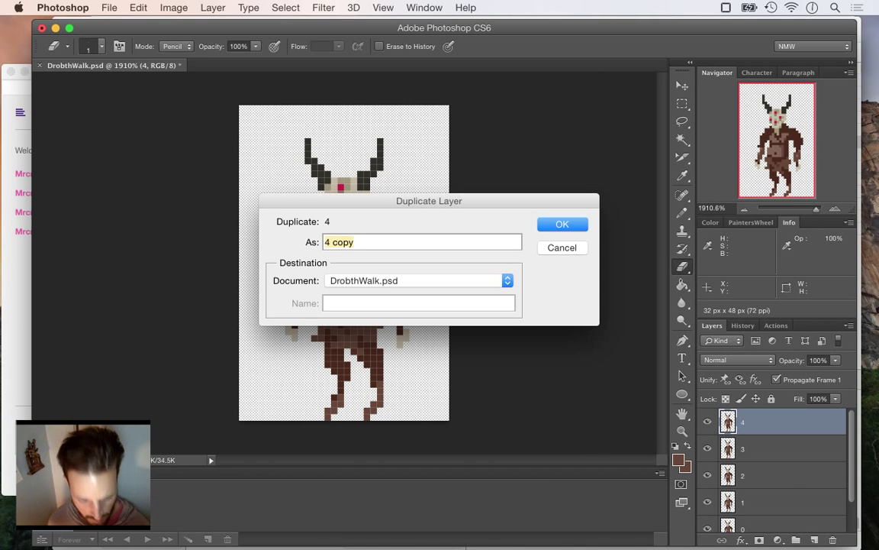
text(5)
key(Return)
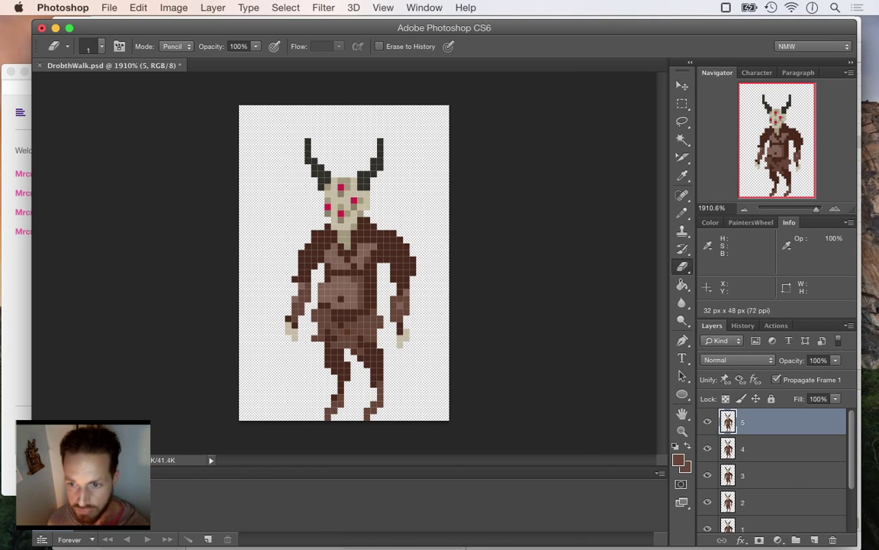
Duplicate layer 5 within DrobthWalk.psd and name the copy 6.
right_click(794, 421)
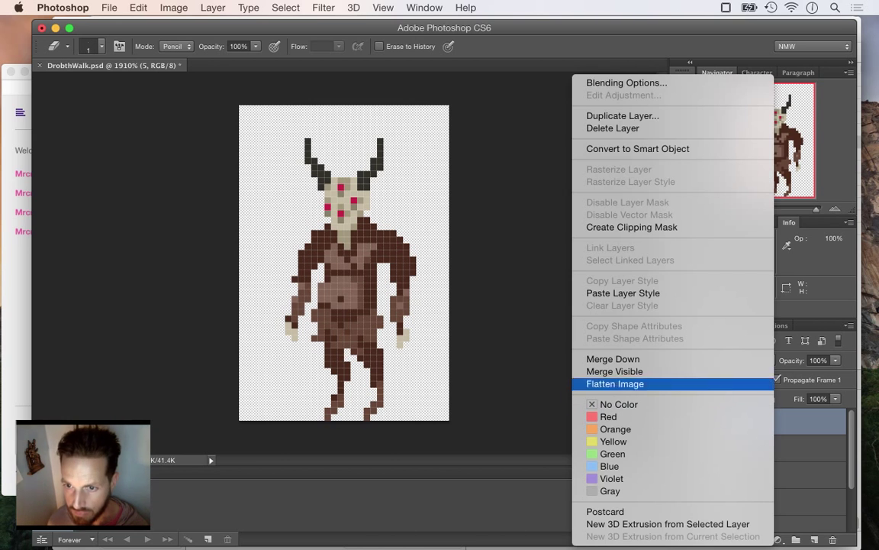
click(639, 116)
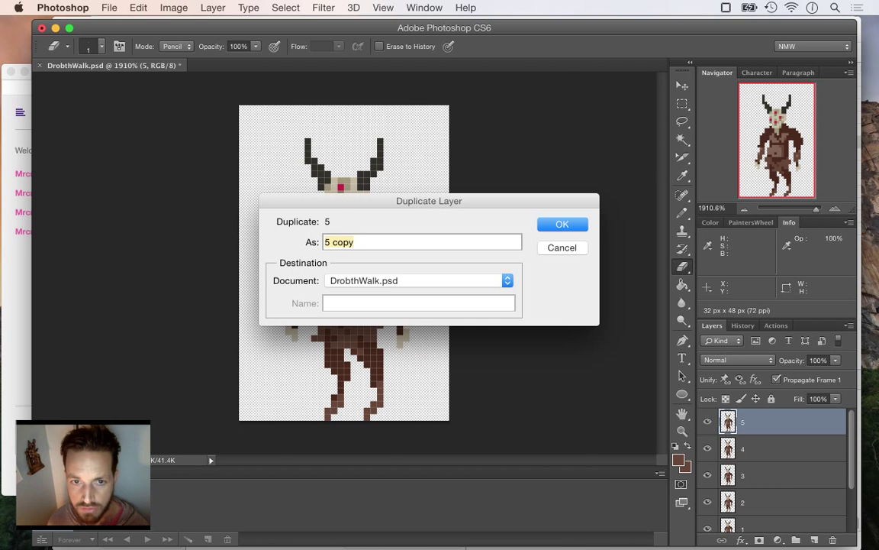
text(6)
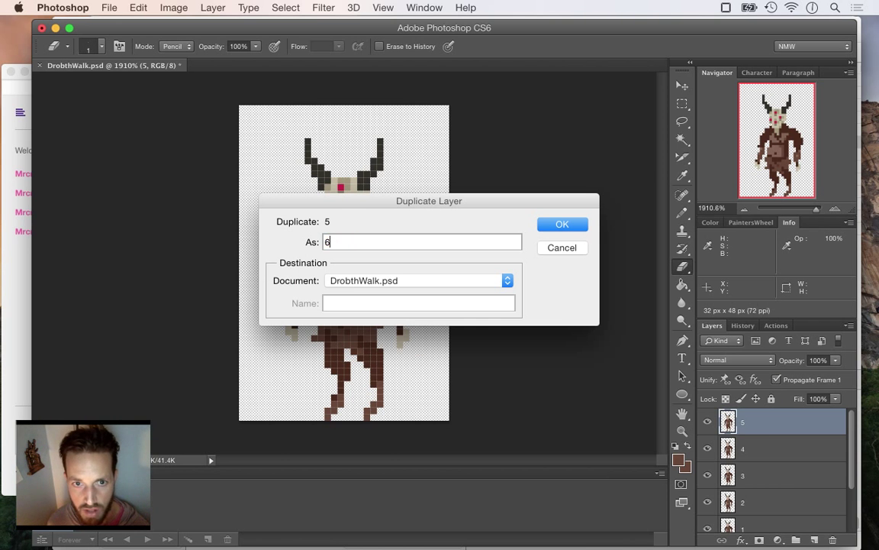
key(Return)
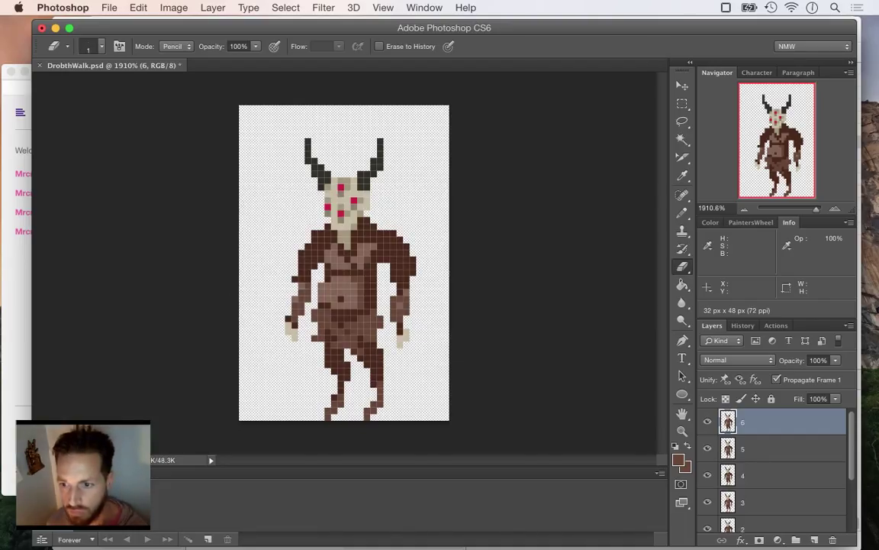
Save the document and hide all the numbered copies so that only layer 0 is visible.
scroll(775, 470, down, 4)
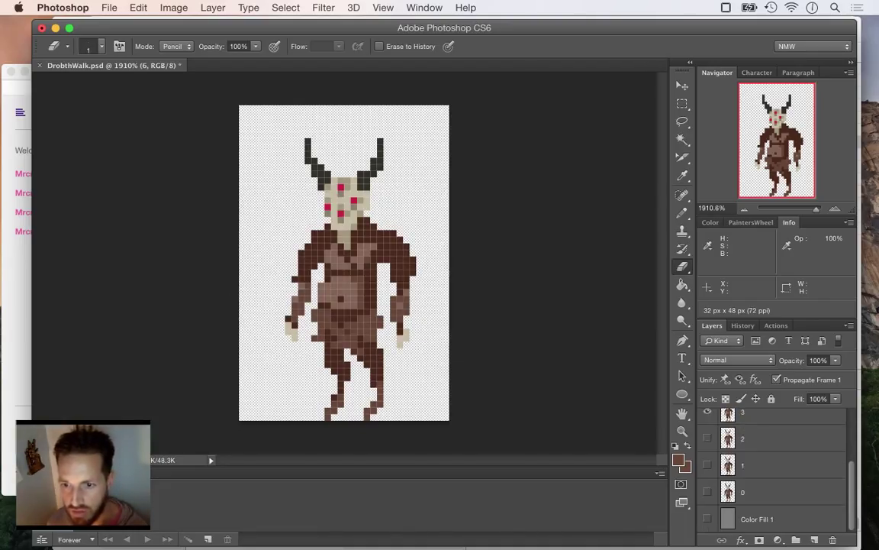
scroll(774, 470, up, 3)
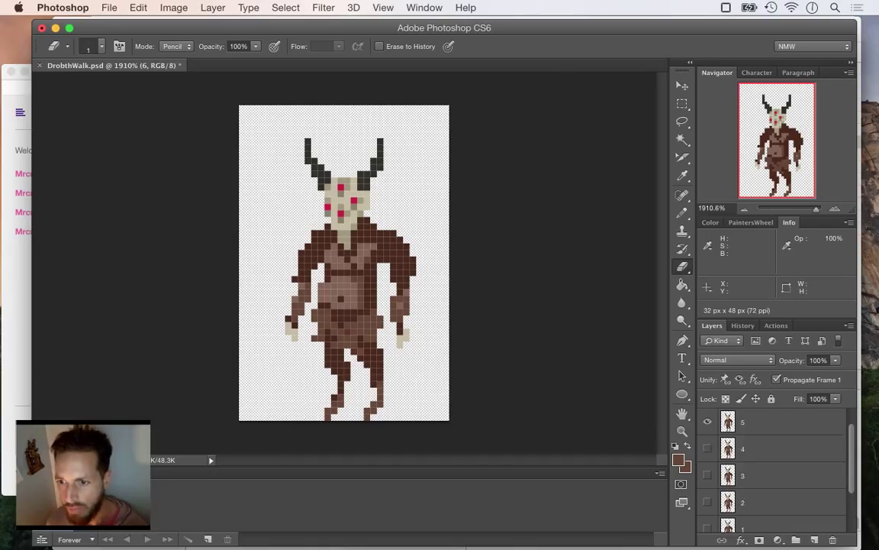
scroll(775, 469, up, 1)
key(super+s)
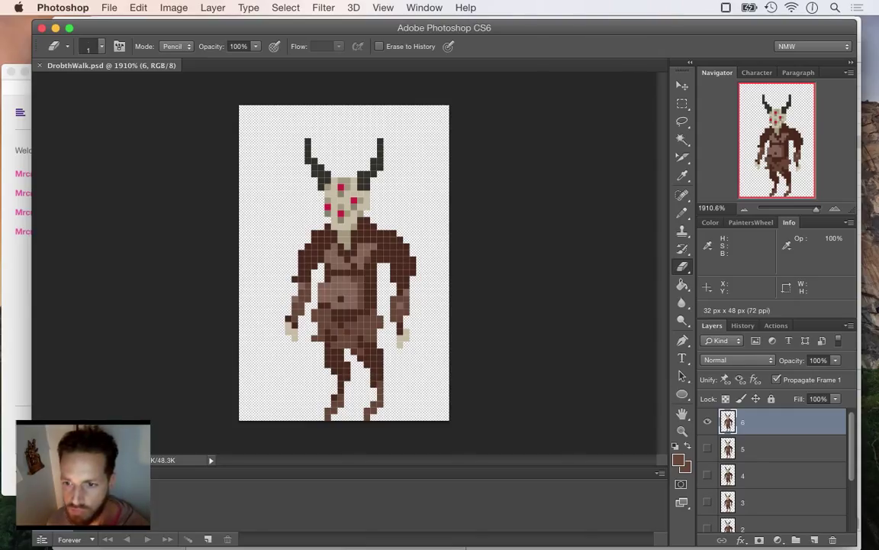
key(BackSpace)
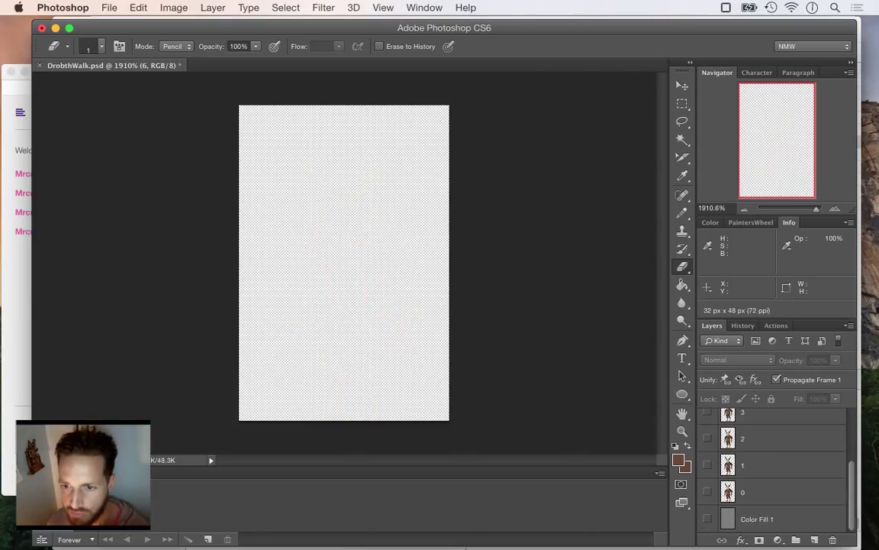
click(708, 492)
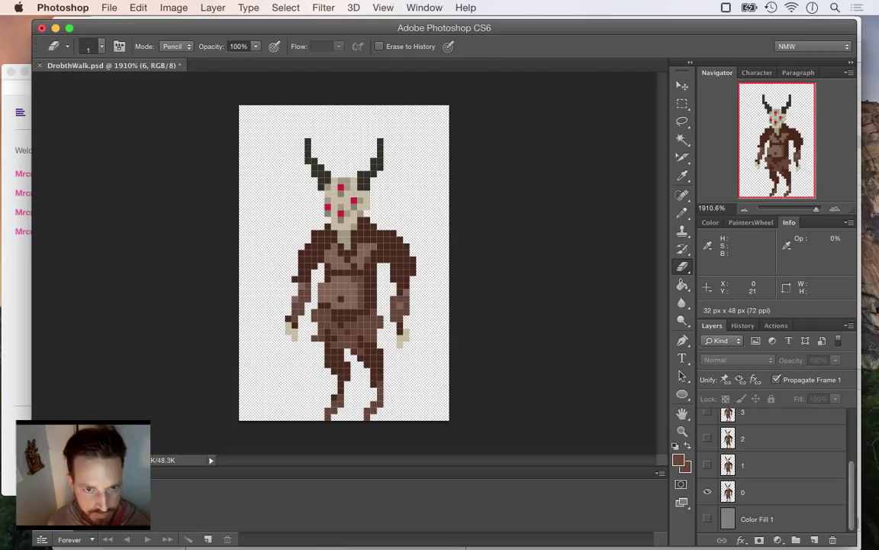
On layer 0, select the demon's forearm and hand on the image's left side and rotate them about 22° clockwise, placing them outward from the body.
key(m)
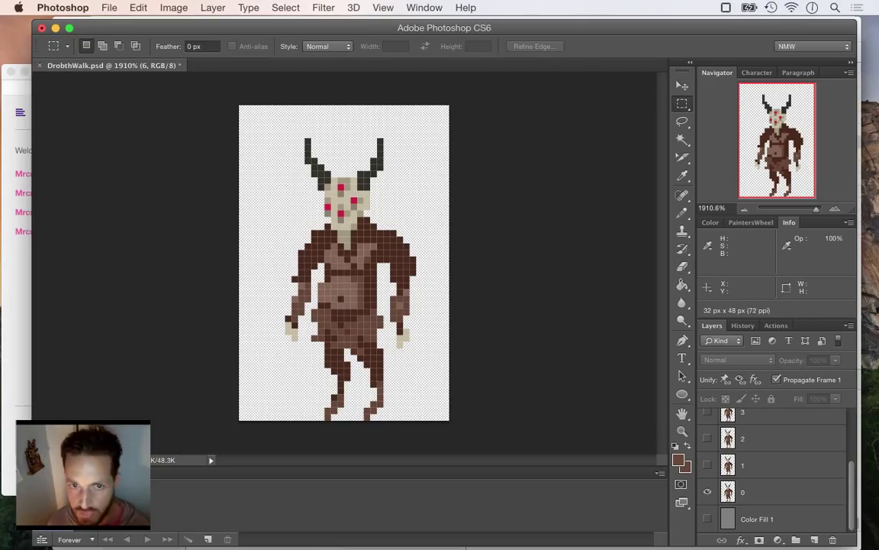
mouse_move(266, 276)
mouse_down()
mouse_move(311, 346)
mouse_move(305, 355)
mouse_up()
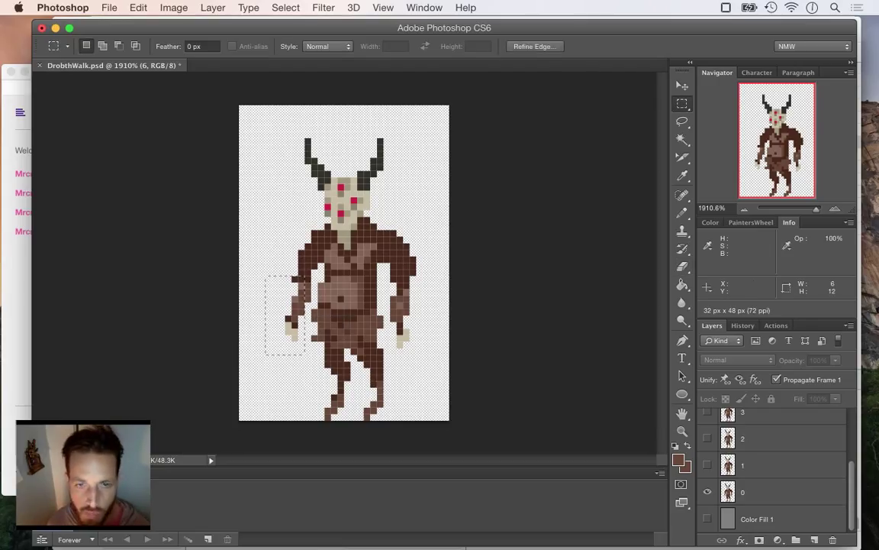
key(super+d)
drag(266, 276, 311, 347)
key(v)
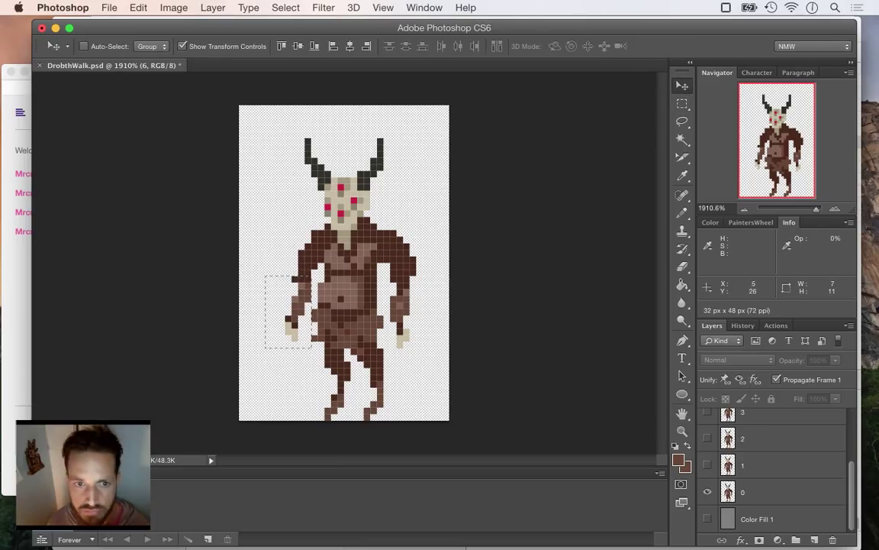
key(m)
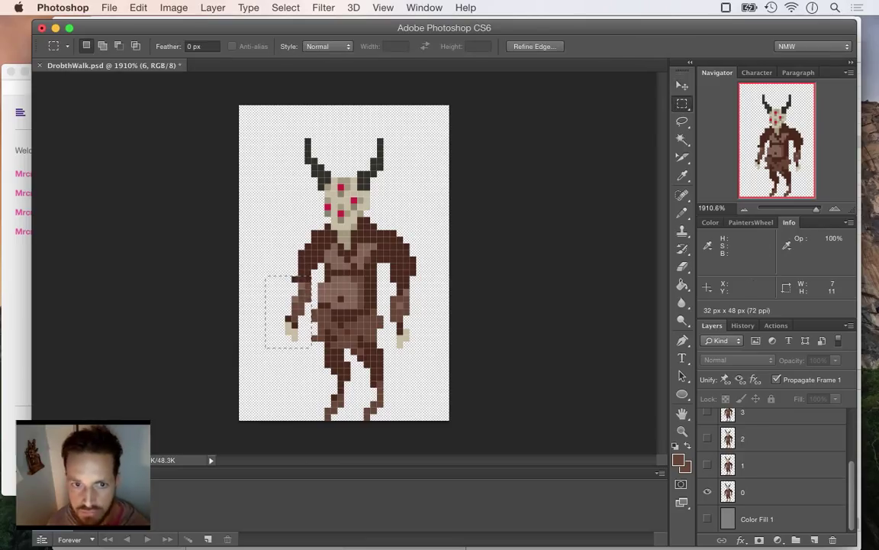
click(682, 86)
click(289, 287)
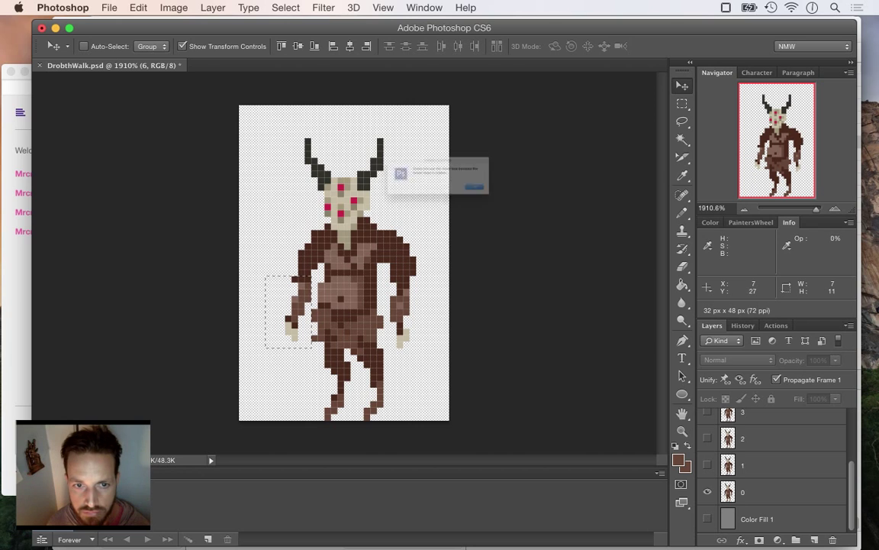
key(Return)
click(767, 493)
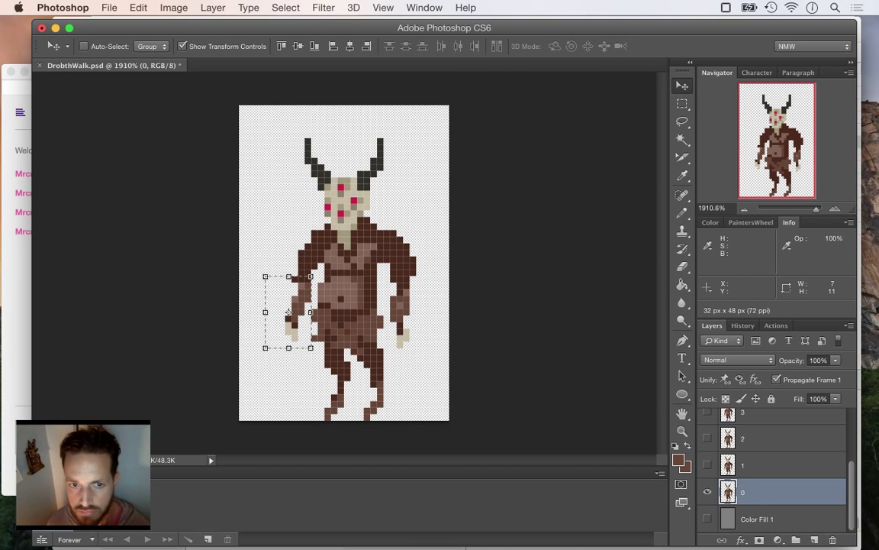
drag(260, 271, 307, 273)
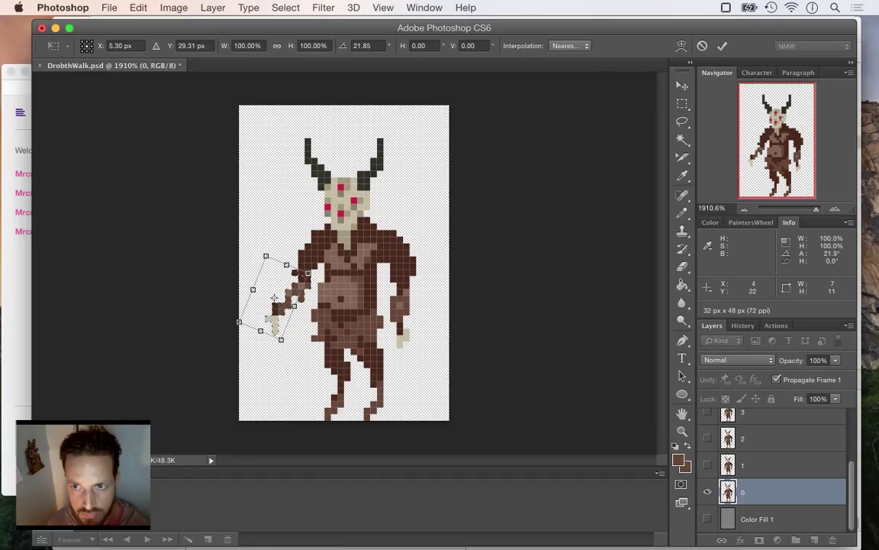
key(Return)
Select the demon's whole arm on the image's right side, rotate it about 18° counter-clockwise and raise it slightly at the shoulder.
key(m)
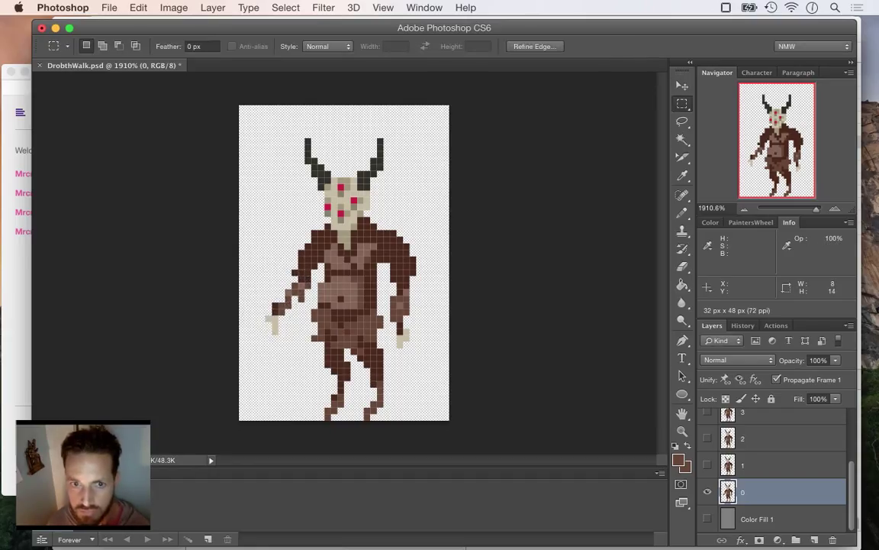
key(super+d)
mouse_move(390, 224)
mouse_down()
mouse_move(416, 286)
mouse_move(429, 360)
mouse_move(456, 340)
mouse_up()
key(v)
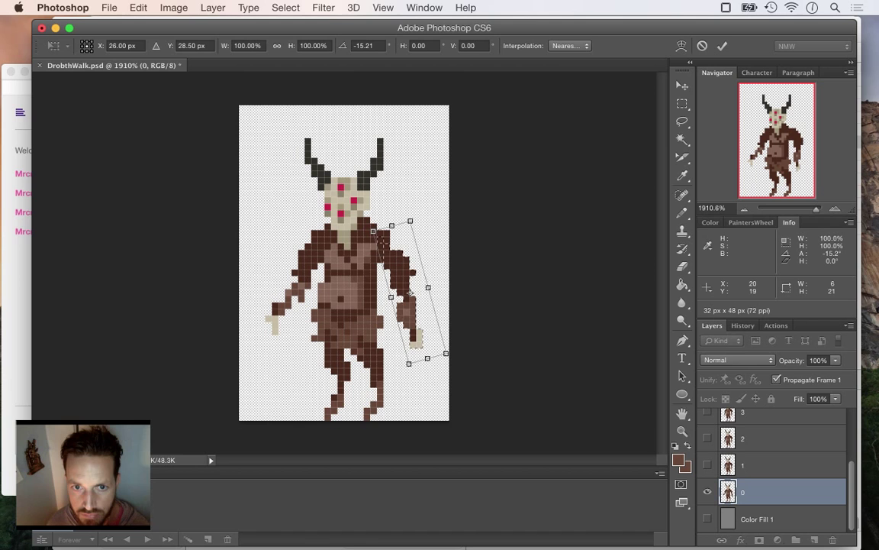
drag(394, 267, 403, 259)
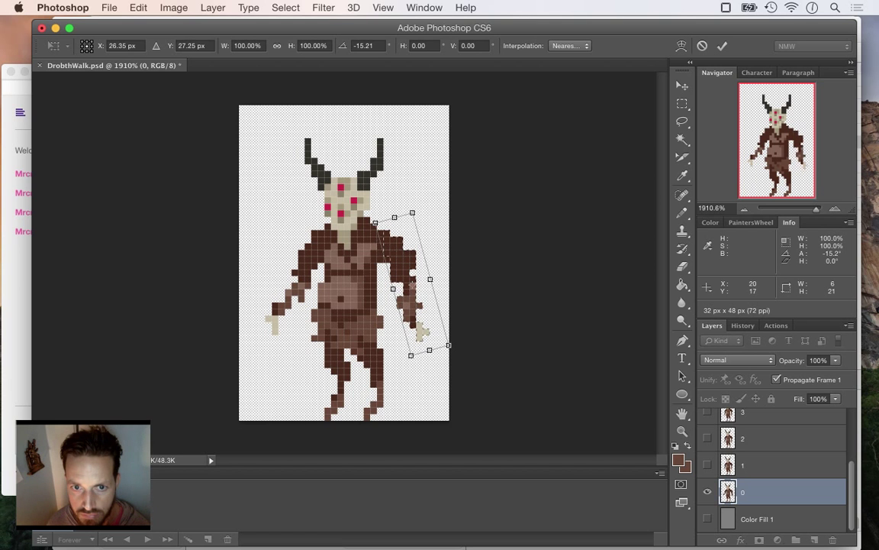
drag(461, 347, 465, 344)
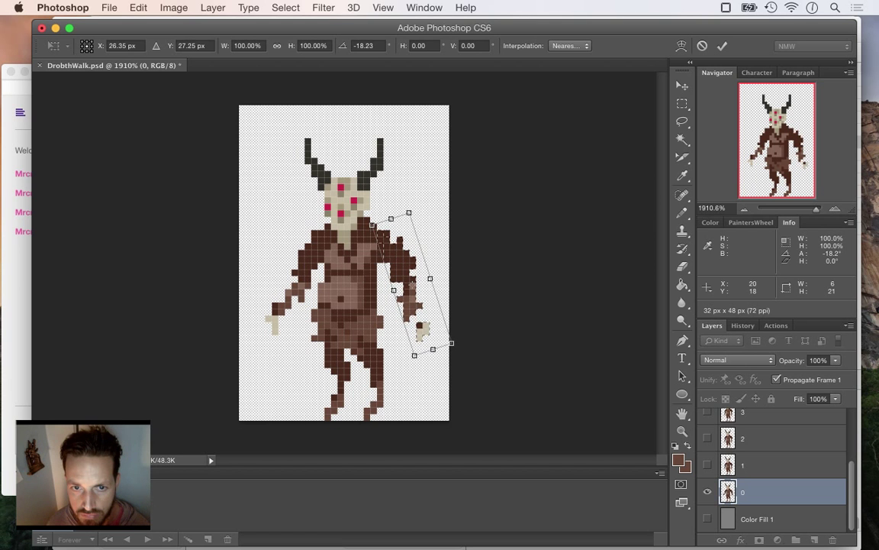
drag(411, 266, 412, 250)
key(Return)
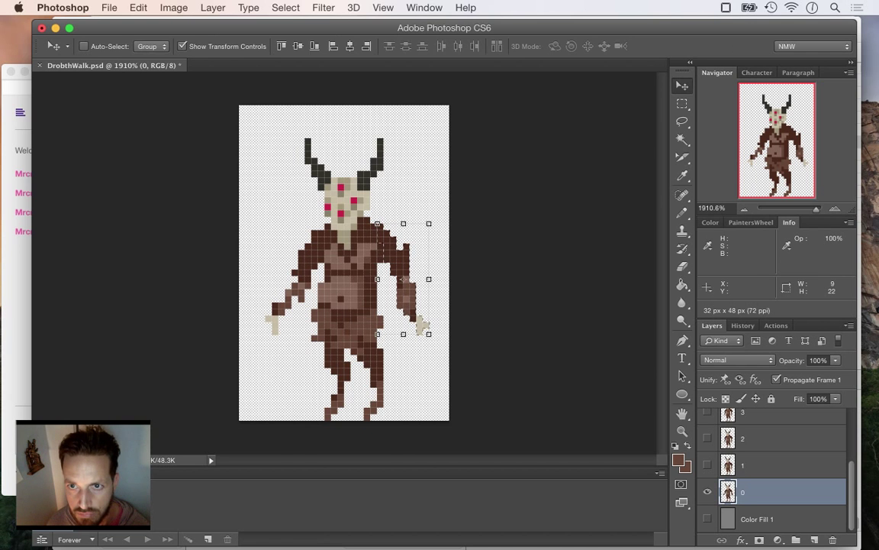
Select the forearm and hand on the image's right side, rotate them about 29° clockwise toward the body, and clear the selection.
key(m)
drag(390, 277, 448, 353)
key(v)
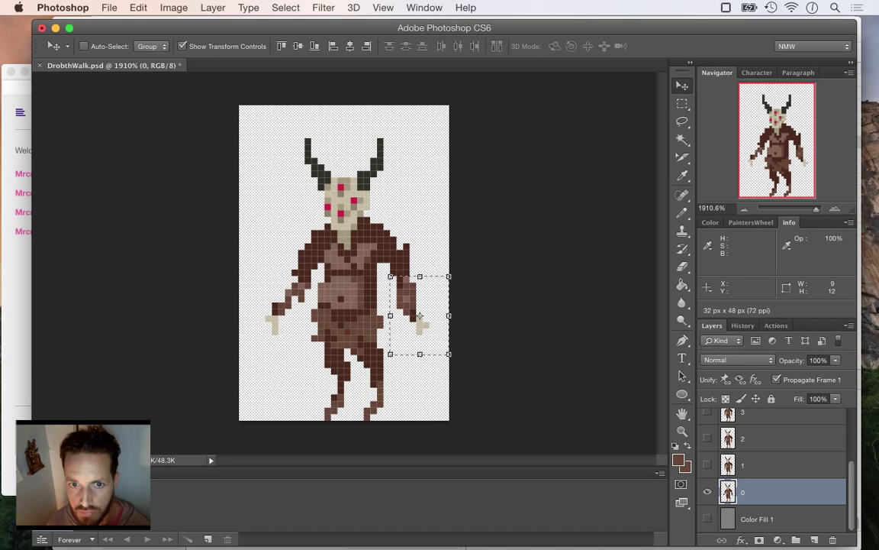
drag(383, 355, 369, 330)
drag(435, 288, 405, 317)
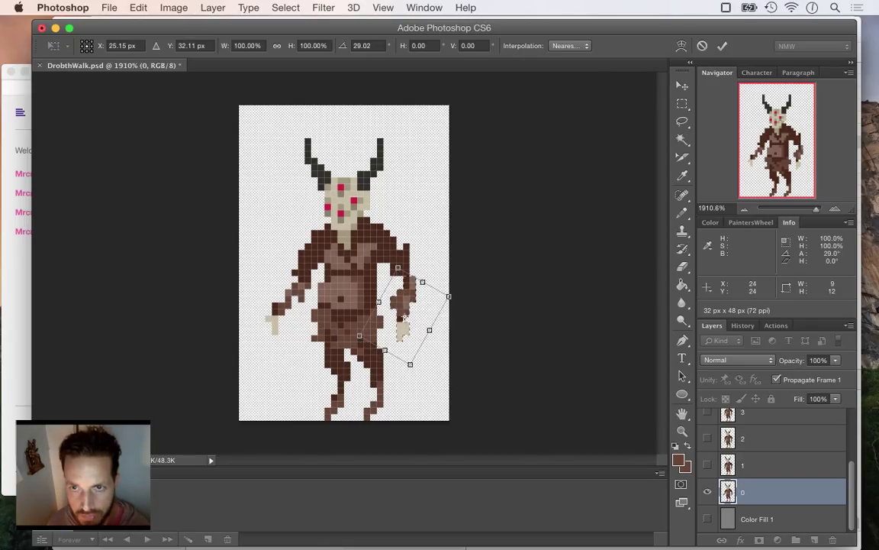
key(Return)
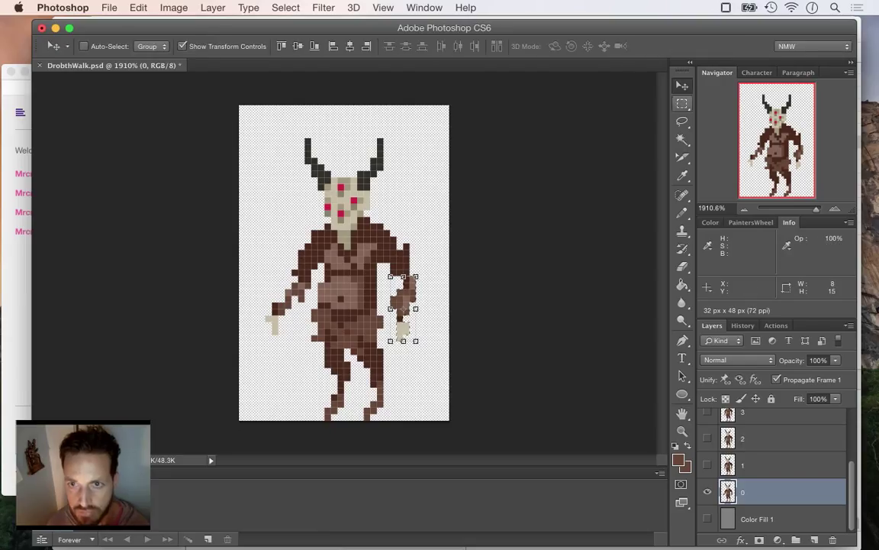
key(m)
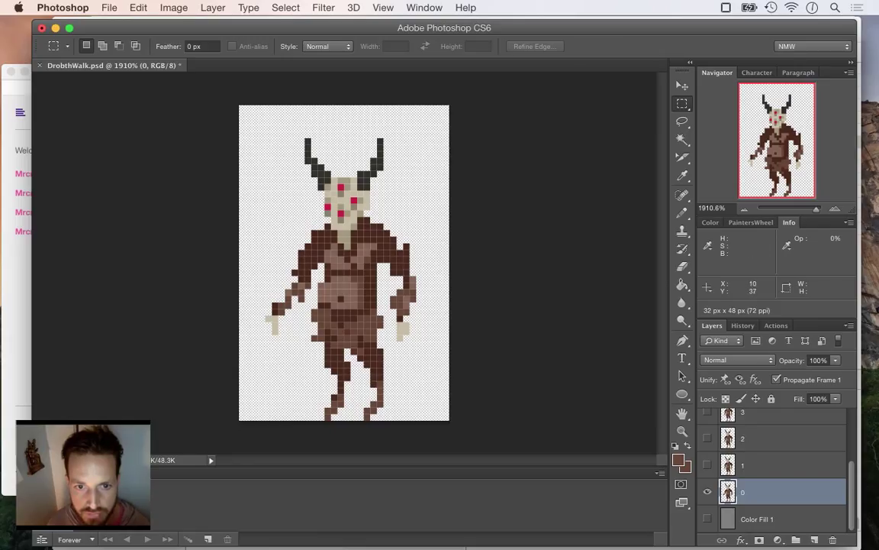
On layer 0, select the lower leg on the image's left side, nudge it about one pixel toward the other leg, and deselect.
drag(305, 347, 347, 384)
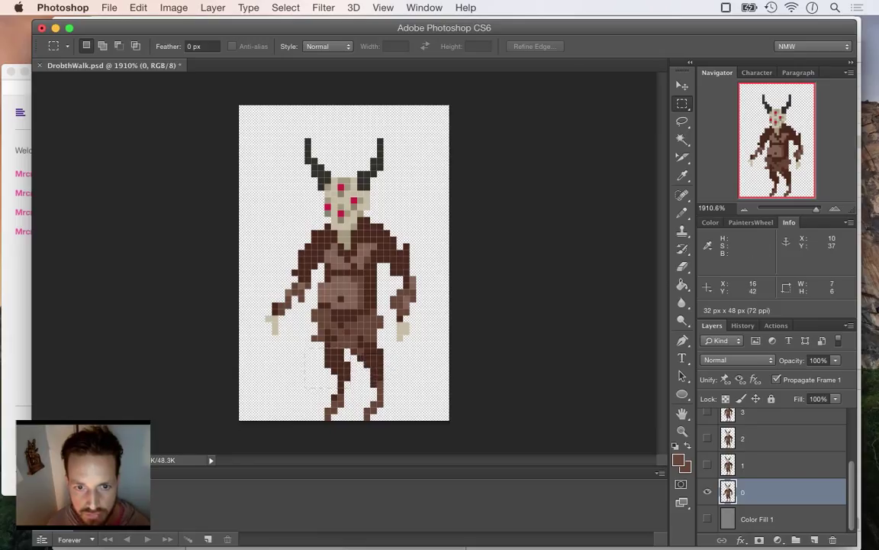
key(super+d)
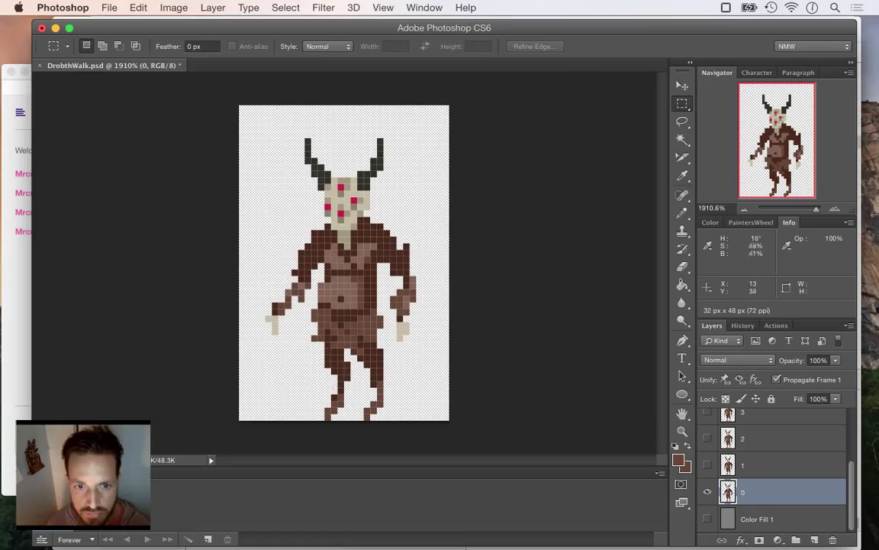
drag(298, 355, 357, 420)
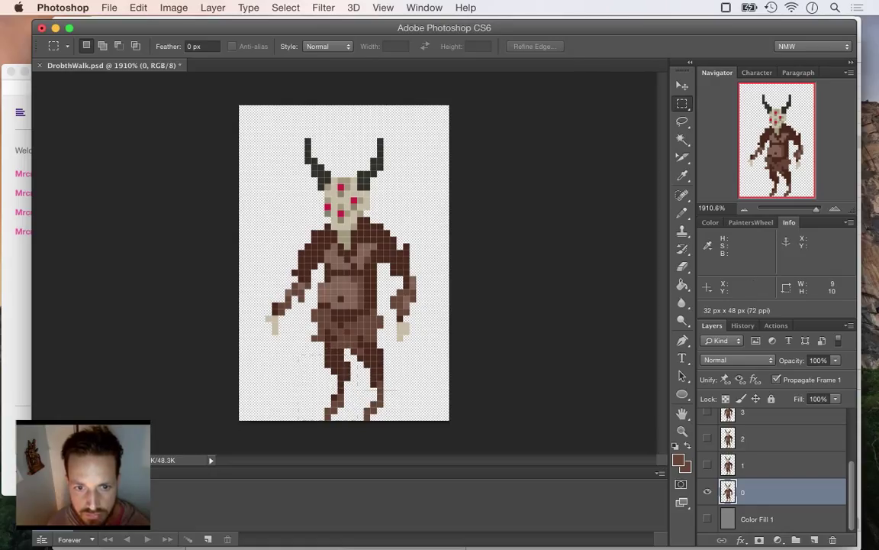
key(v)
key(Right)
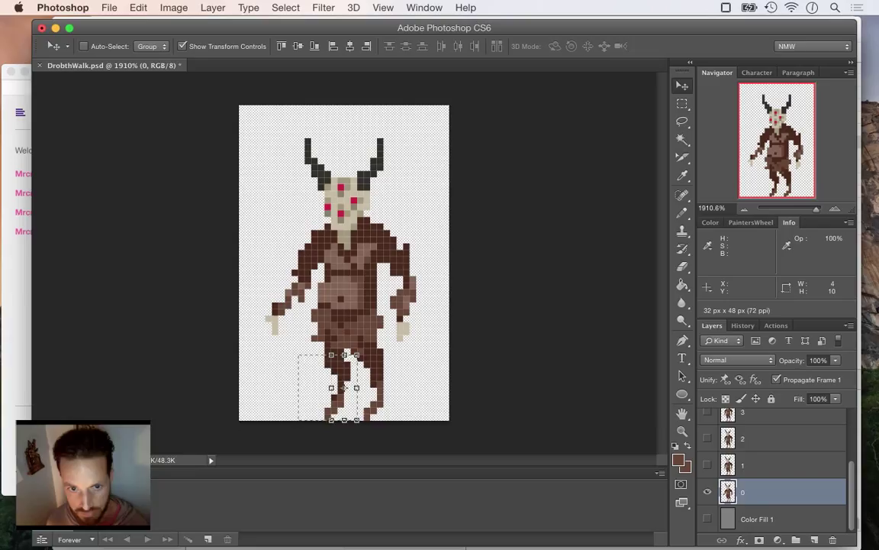
key(Right)
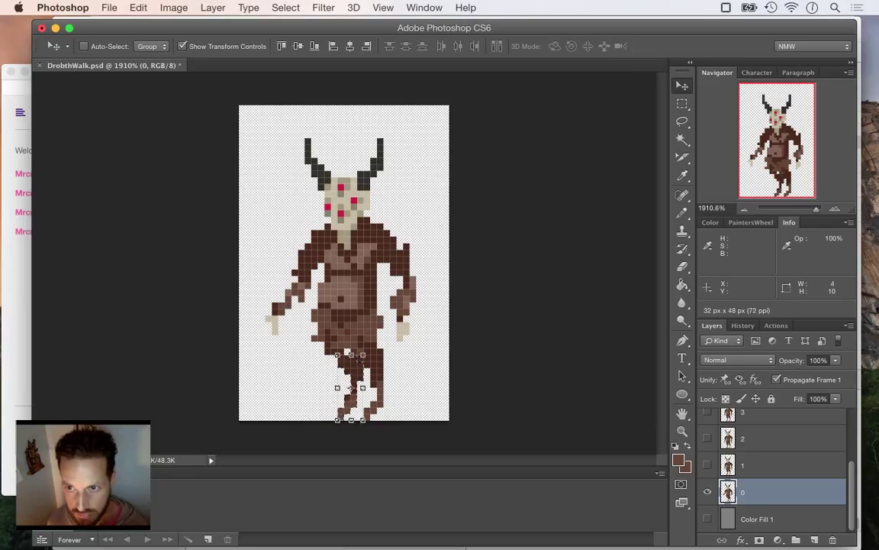
key(ctrl+d)
key(m)
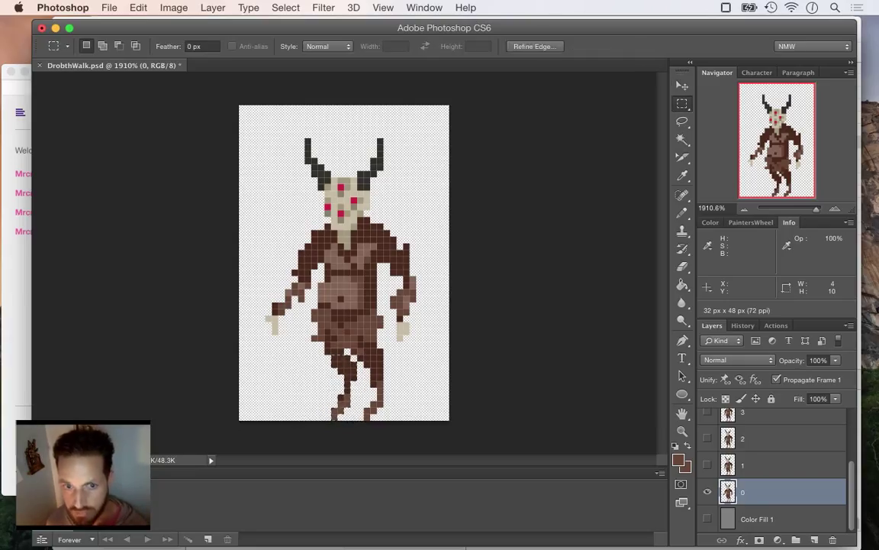
Select the leg on the image's right side, rotate it about 25° clockwise, and park it in the empty space beside the body.
drag(357, 349, 403, 420)
key(v)
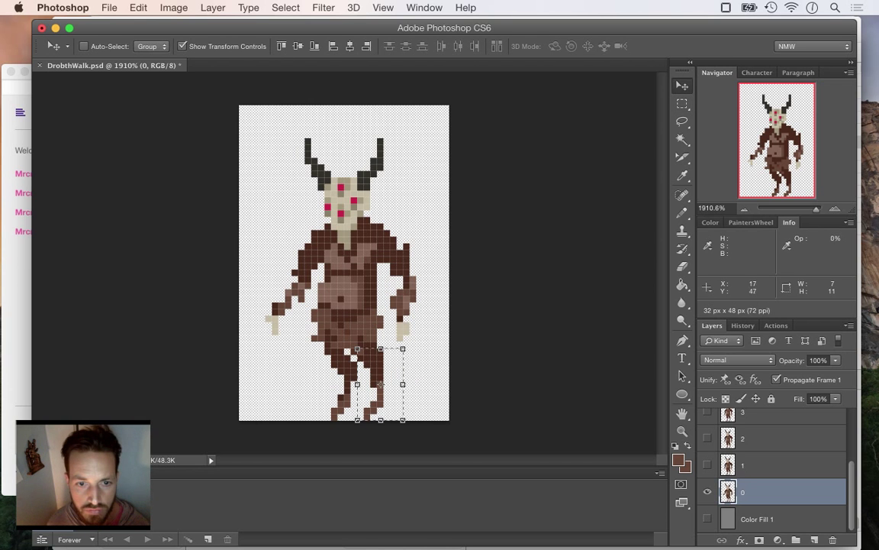
drag(355, 345, 363, 340)
drag(341, 419, 335, 413)
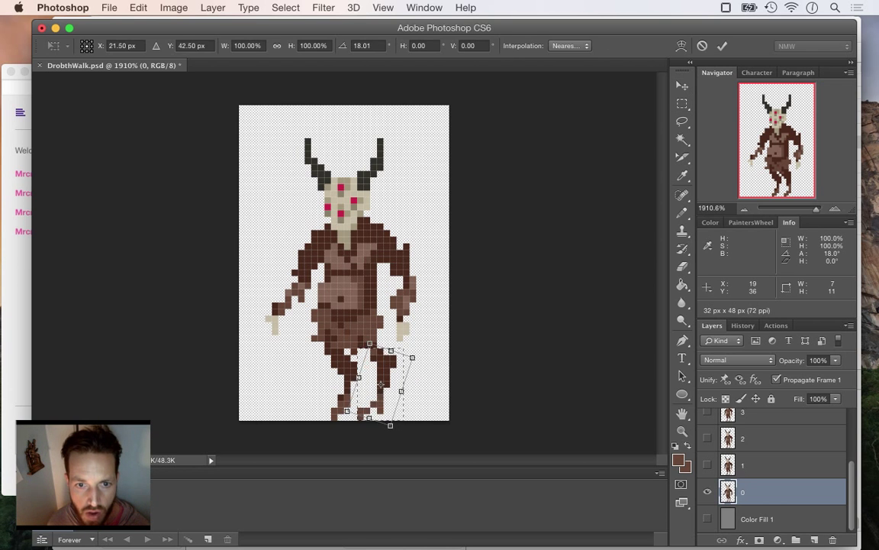
drag(394, 361, 381, 370)
drag(391, 332, 389, 318)
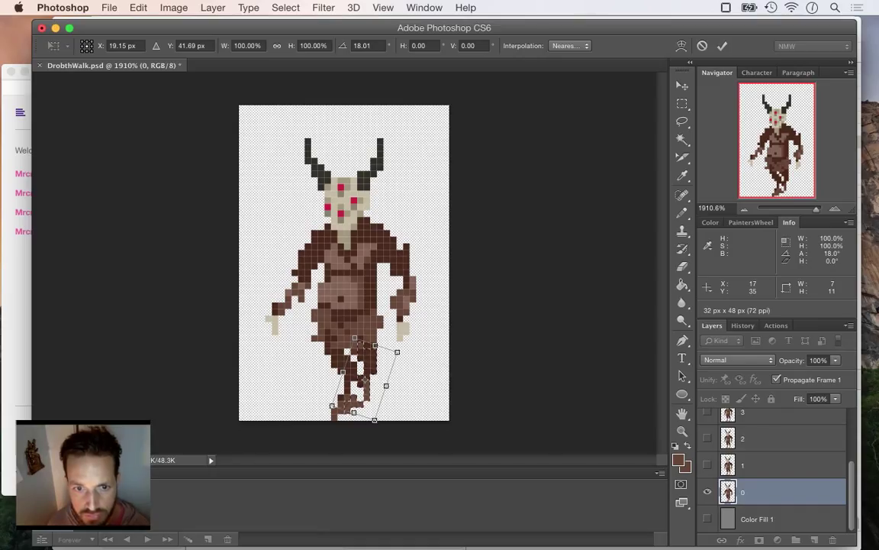
drag(365, 379, 354, 377)
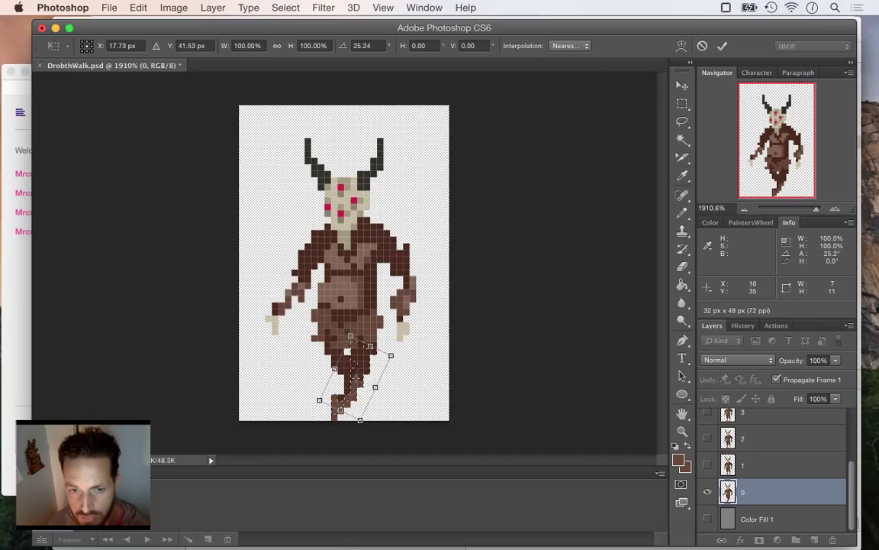
drag(355, 378, 413, 391)
key(Return)
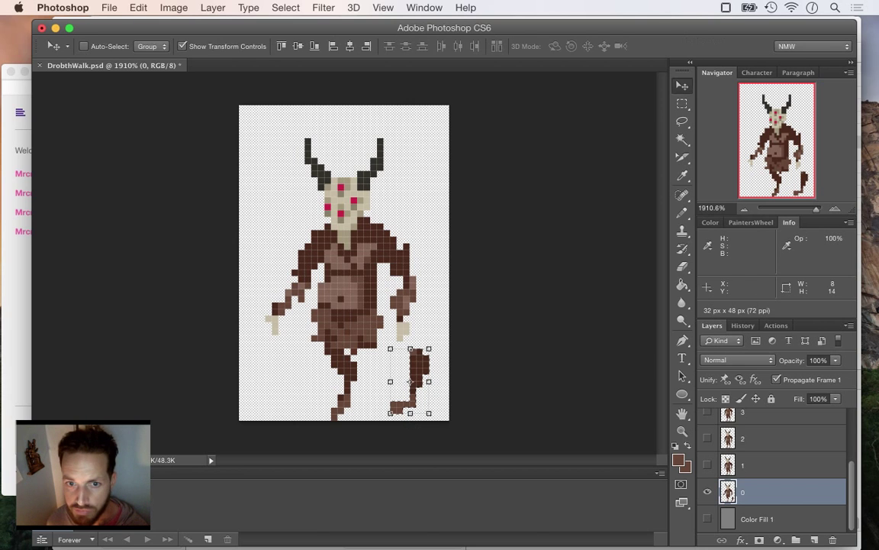
Select the leg still attached to the body, rotate it about 13° counter-clockwise, and reposition it under the hips.
key(m)
mouse_move(304, 354)
mouse_down()
mouse_move(355, 372)
mouse_move(364, 420)
mouse_move(307, 350)
mouse_move(371, 421)
mouse_up()
key(v)
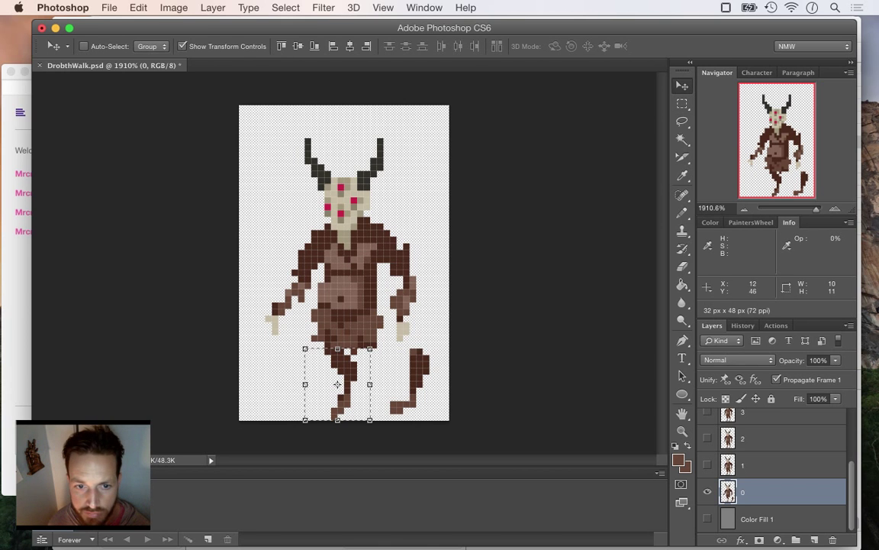
drag(298, 425, 310, 432)
mouse_move(346, 367)
mouse_down()
mouse_move(355, 360)
mouse_move(346, 378)
mouse_up()
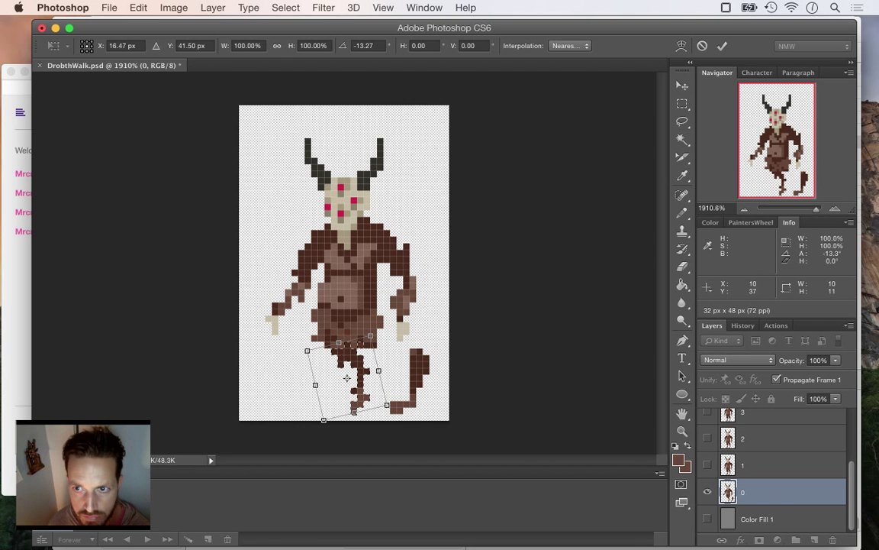
key(Return)
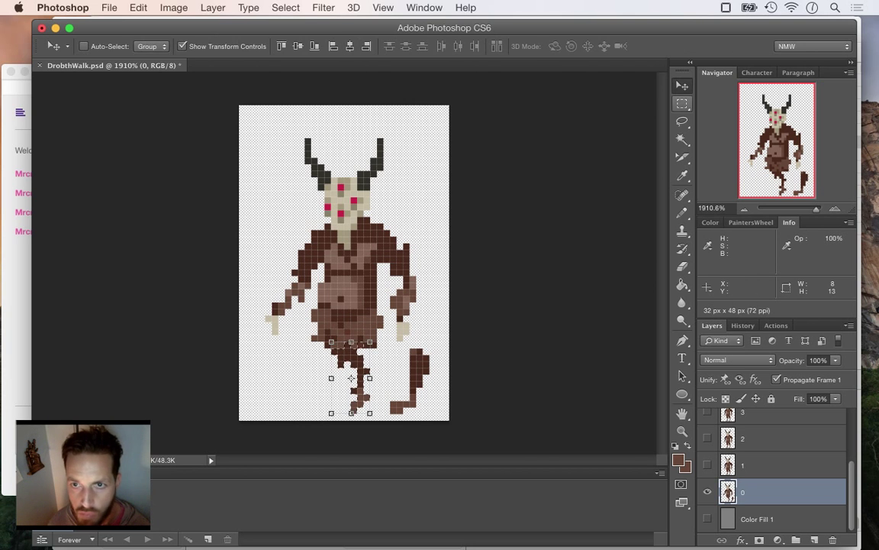
Select the detached leg, move it back under the hips overlapping the other leg, and rotate it about 10° clockwise.
click(682, 103)
drag(383, 353, 443, 419)
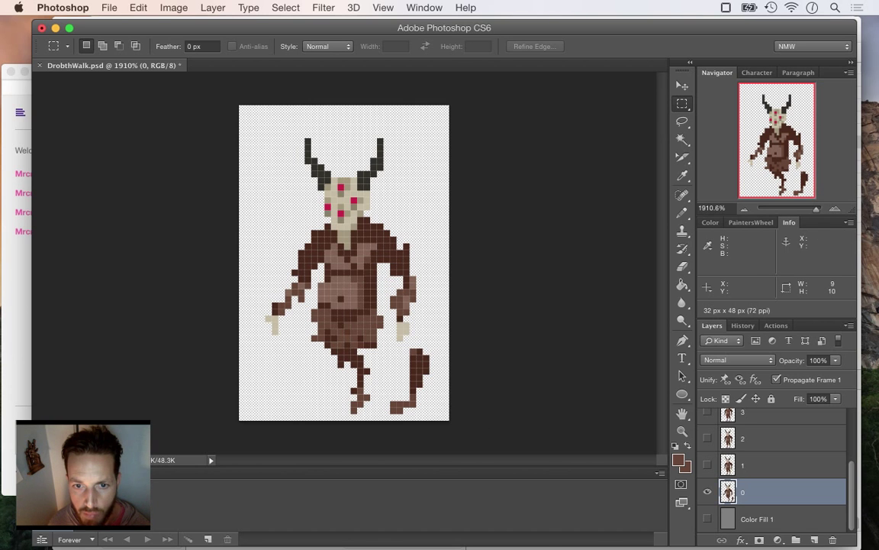
click(392, 351)
drag(383, 348, 449, 419)
key(v)
drag(416, 384, 377, 333)
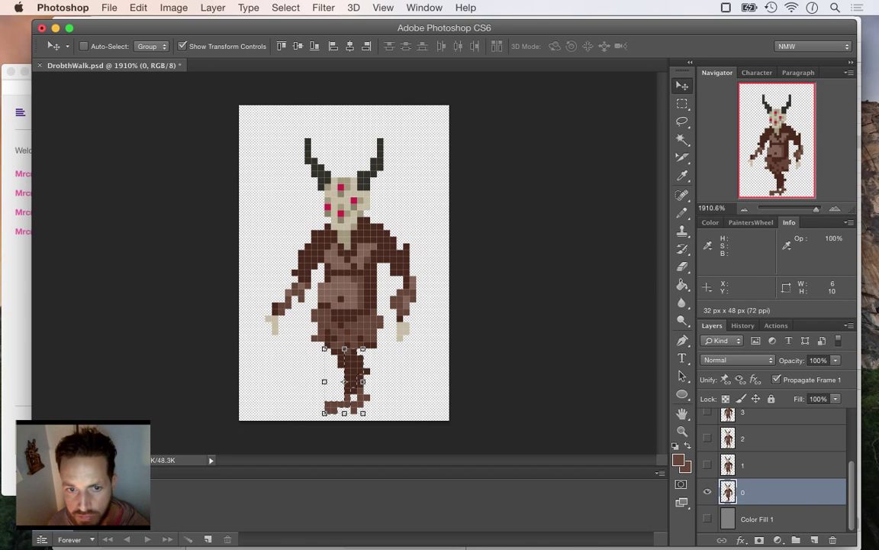
key(super+t)
drag(368, 340, 362, 344)
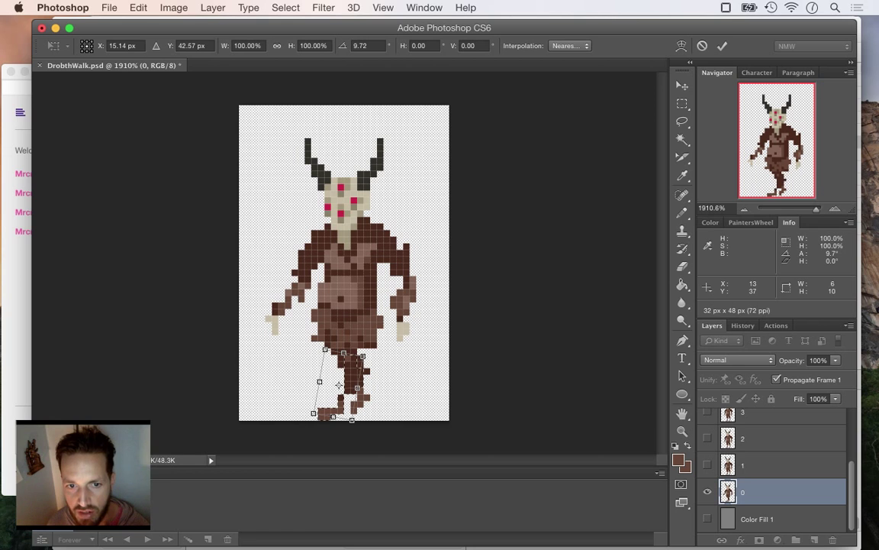
drag(350, 357, 349, 367)
key(Return)
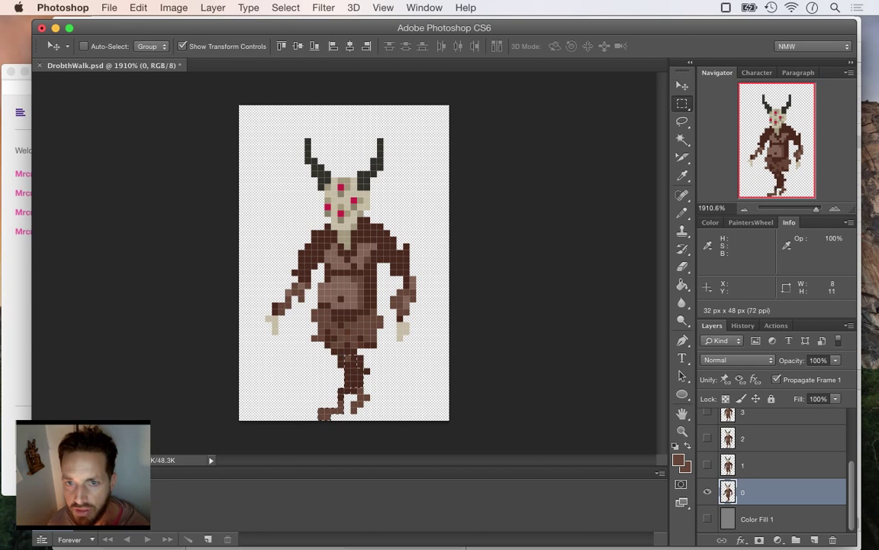
Clean up the excess pixels on the foot at the image's left with the Eraser and Pencil tools and save the document.
key(m)
key(b)
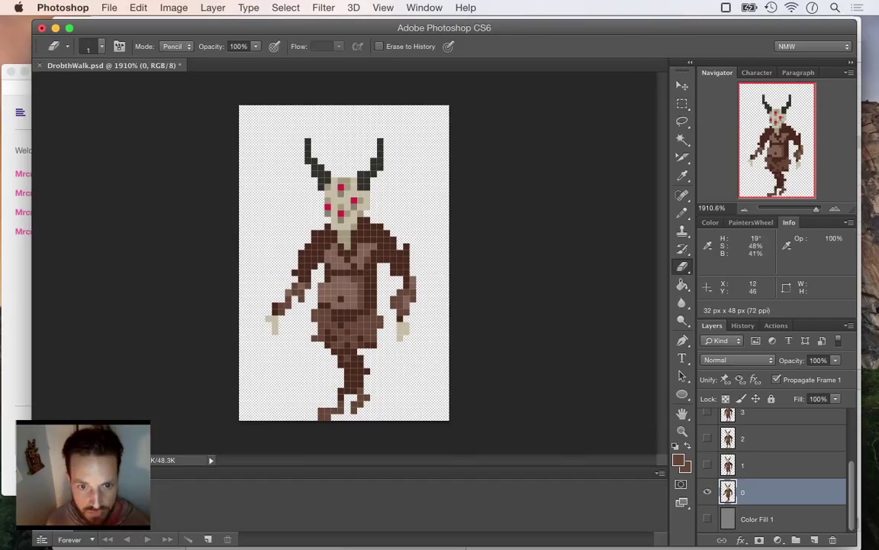
key(i)
key(b)
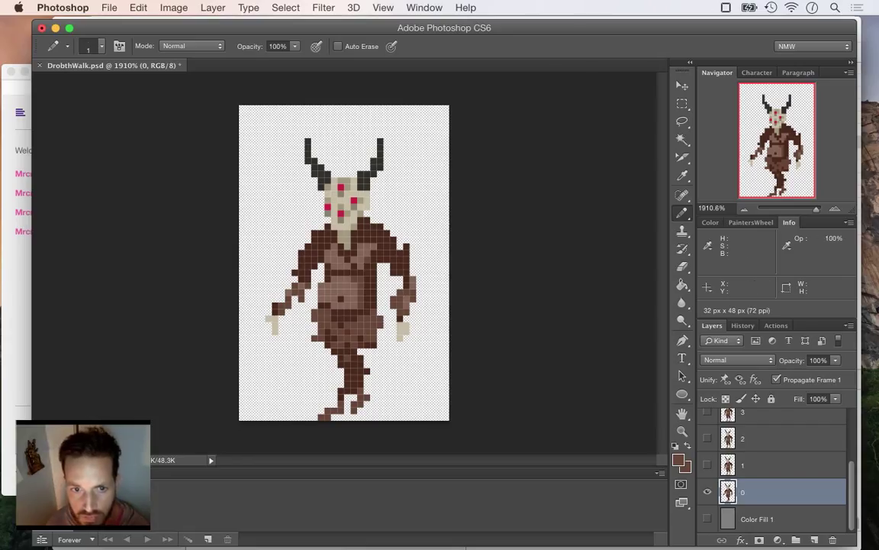
key(super+s)
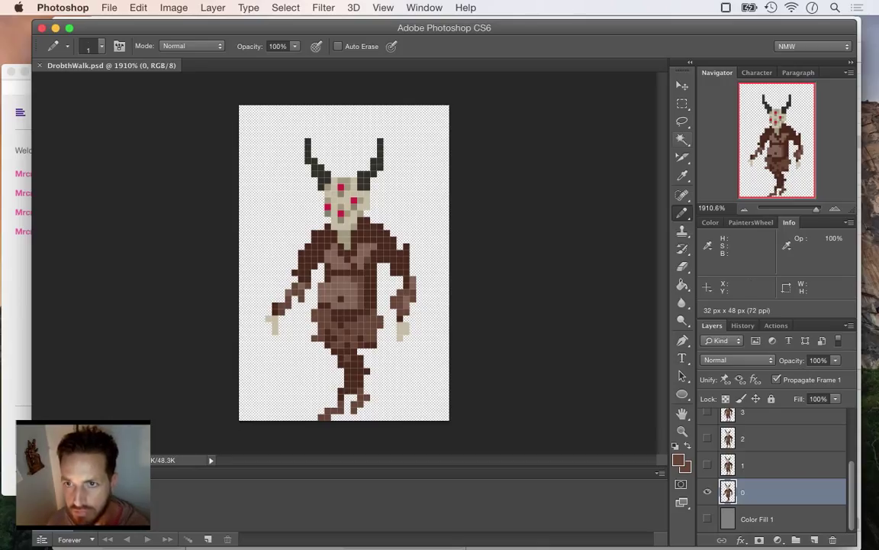
Try moving the whole demon on layer 0 up by one pixel.
key(v)
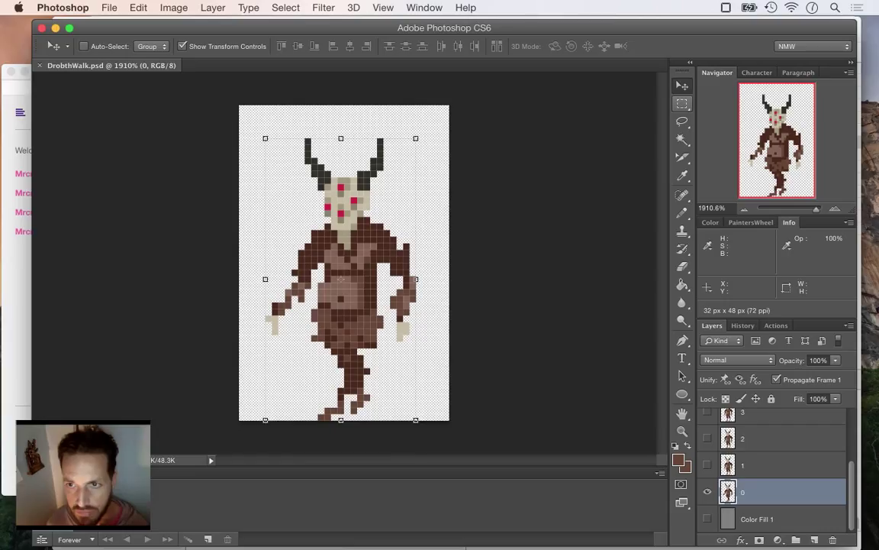
key(Up)
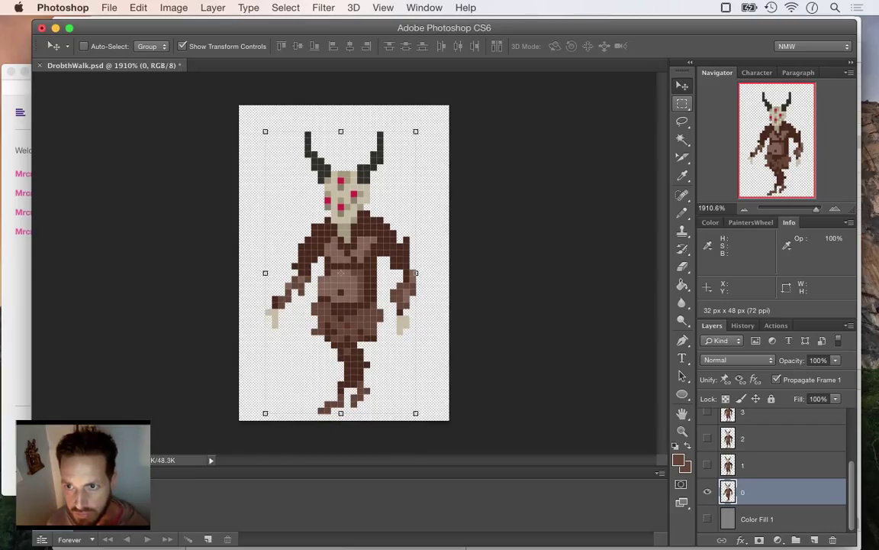
key(Down)
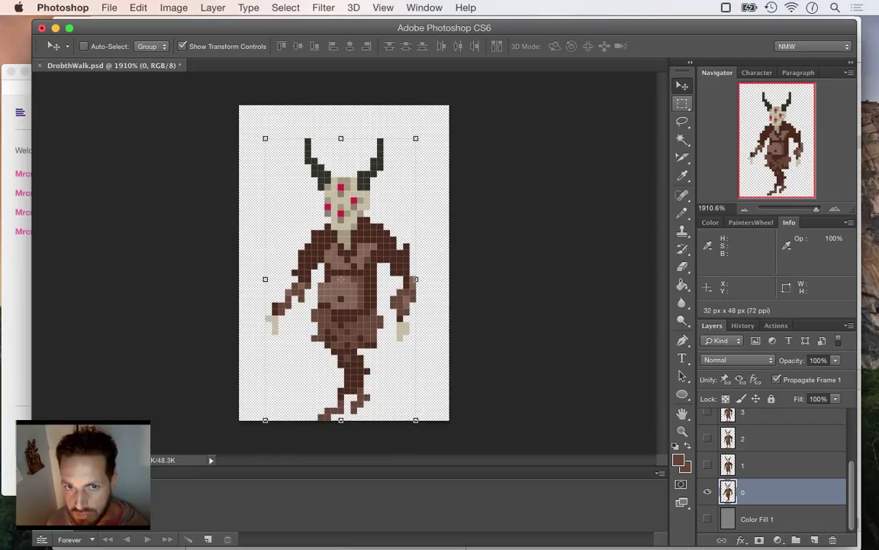
Switch from layer 0 to layer 1 and marquee-select the forearm and hand on the image's left side.
key(m)
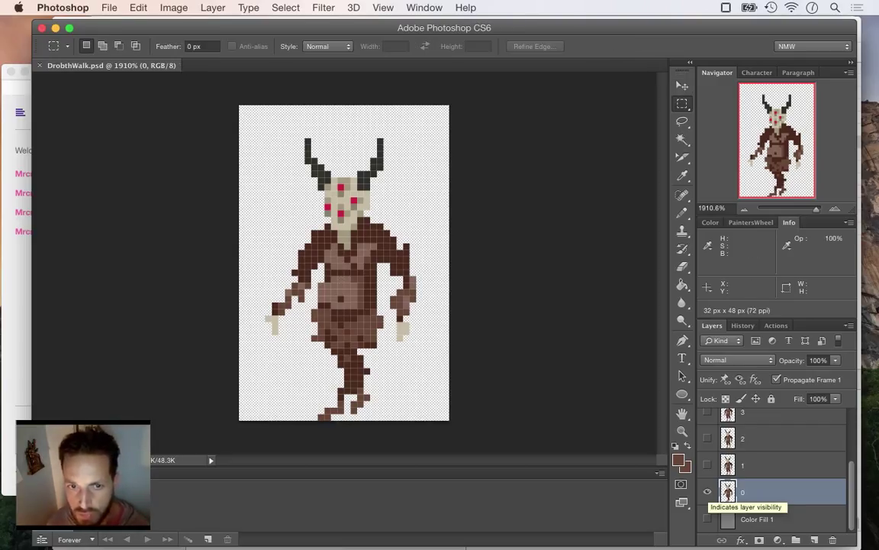
click(707, 492)
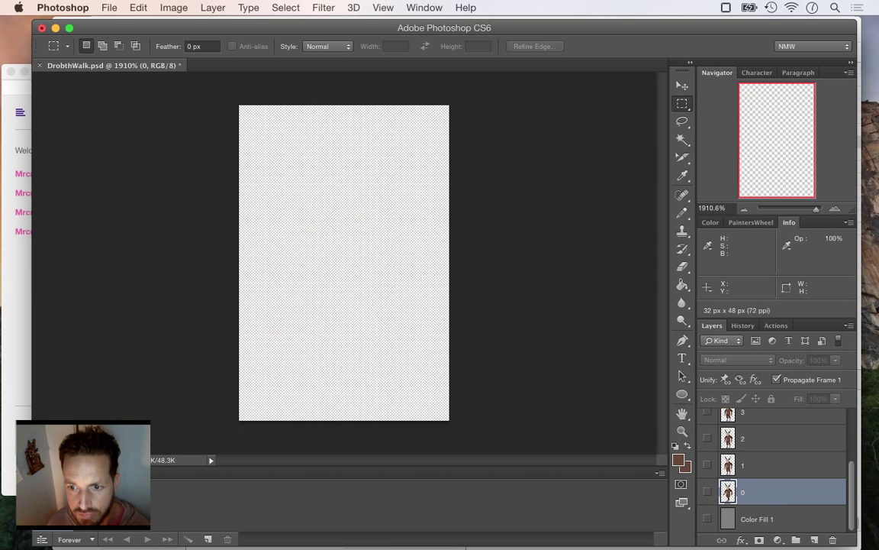
click(708, 465)
click(763, 465)
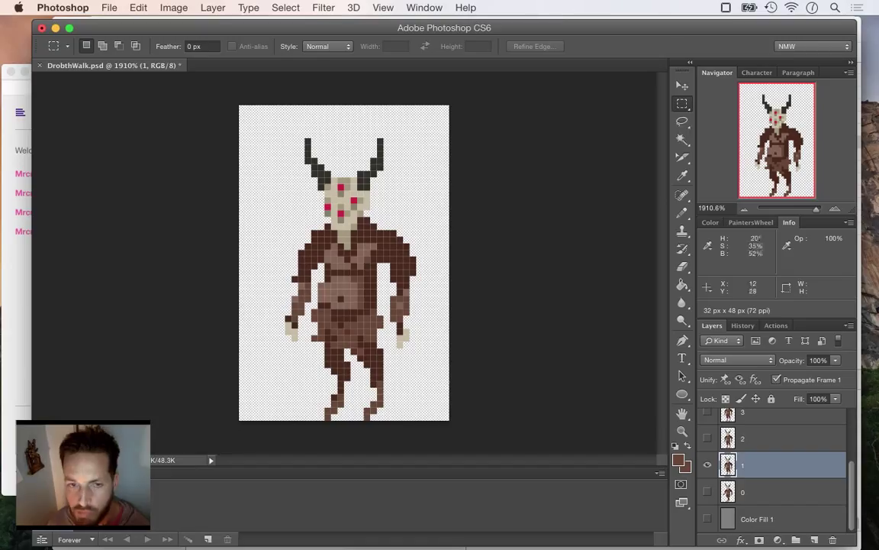
drag(266, 269, 311, 354)
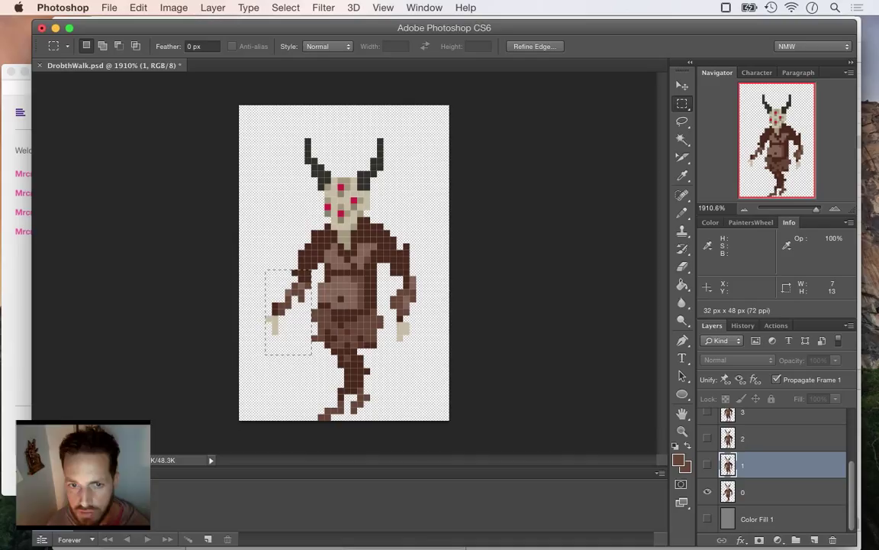
Delete layer 6 from the numbered frame layers.
scroll(763, 470, up, 1)
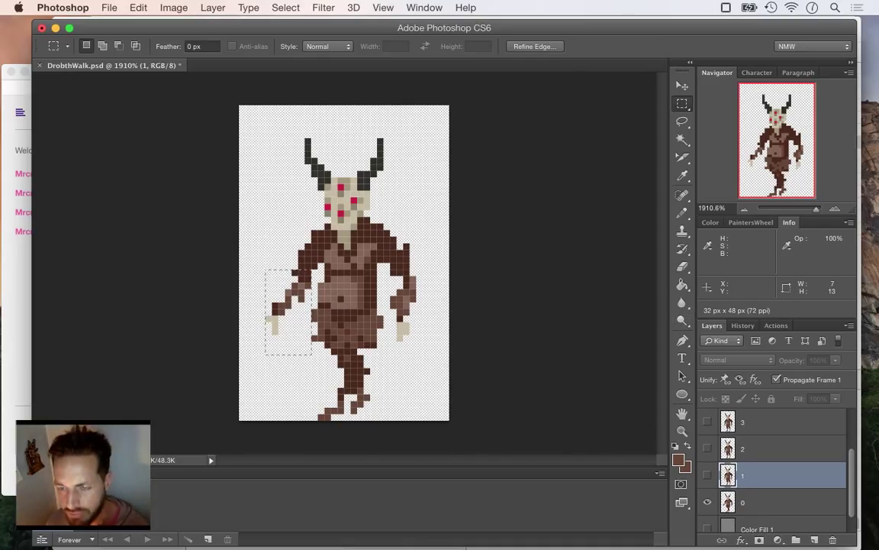
scroll(773, 466, up, 3)
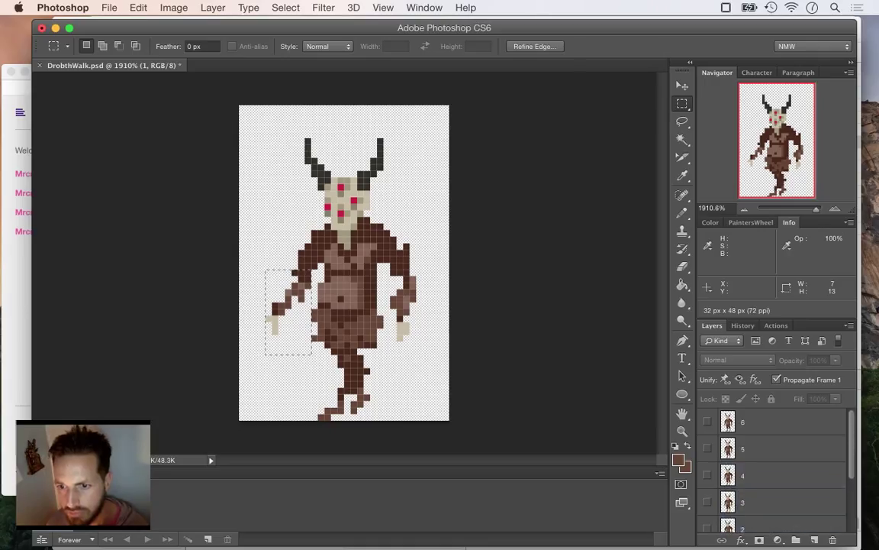
scroll(773, 466, down, 3)
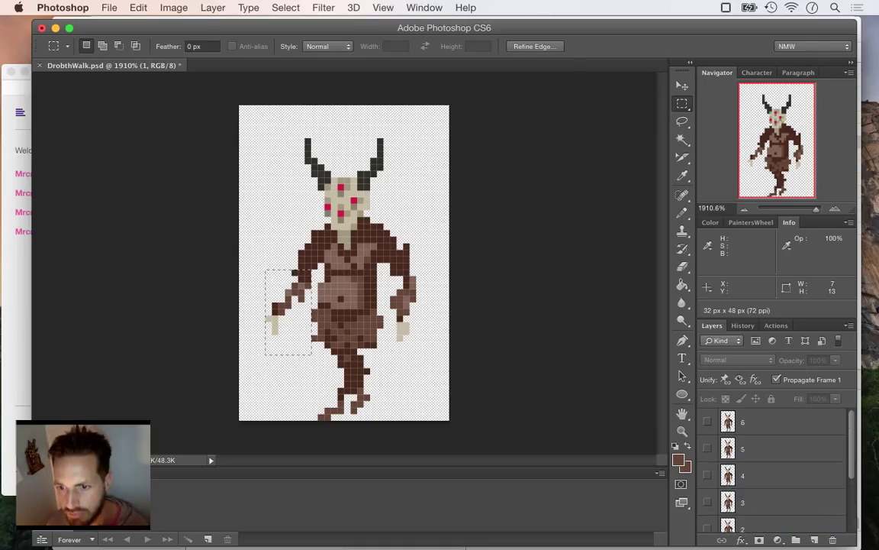
scroll(773, 466, up, 3)
click(779, 422)
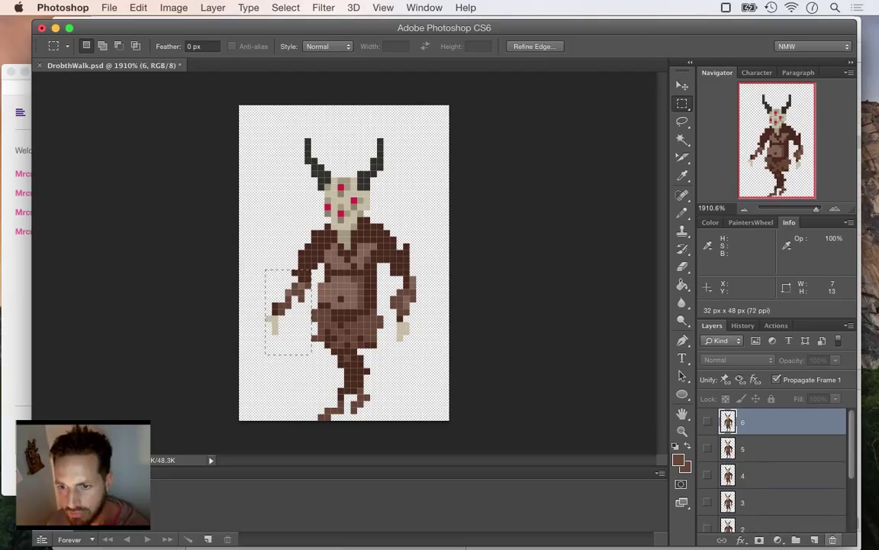
click(833, 540)
Show layer 1 in place of layer 0 for comparison, leaving layer 0 as the active layer.
scroll(773, 473, down, 3)
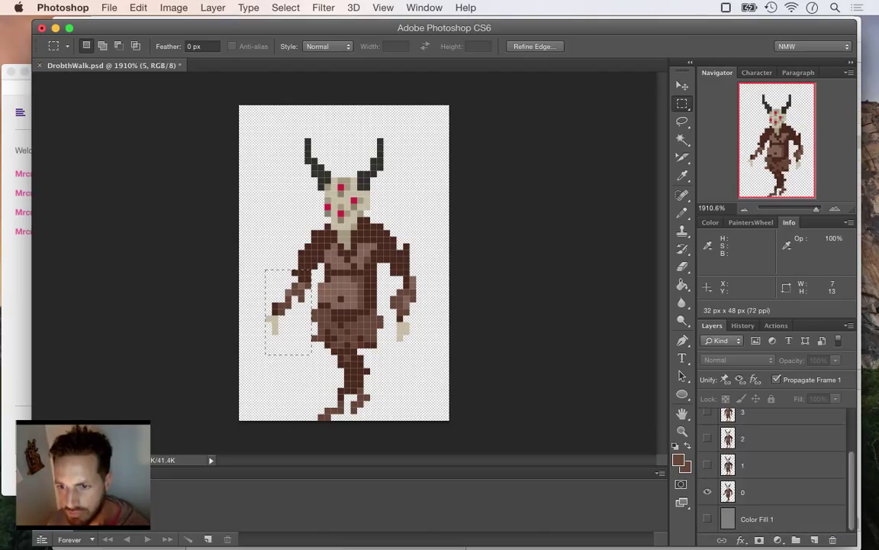
click(763, 466)
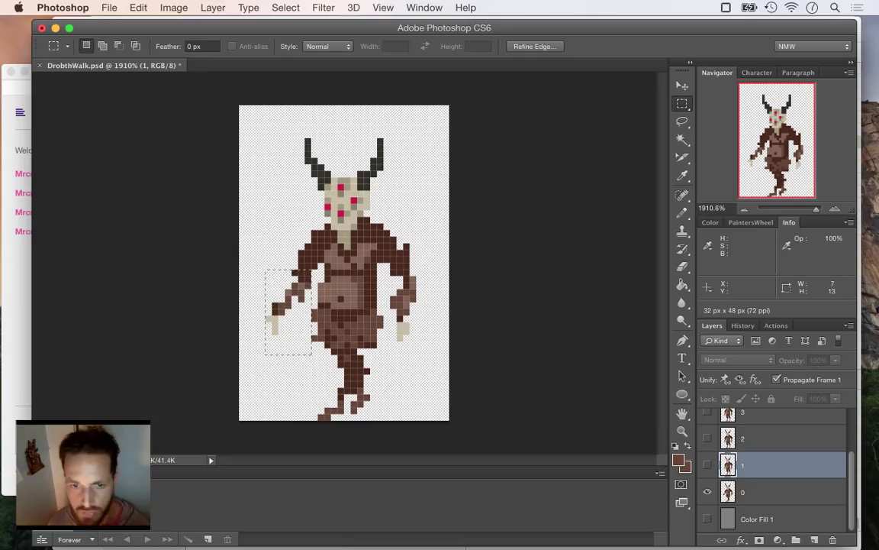
key(alt+bracketleft)
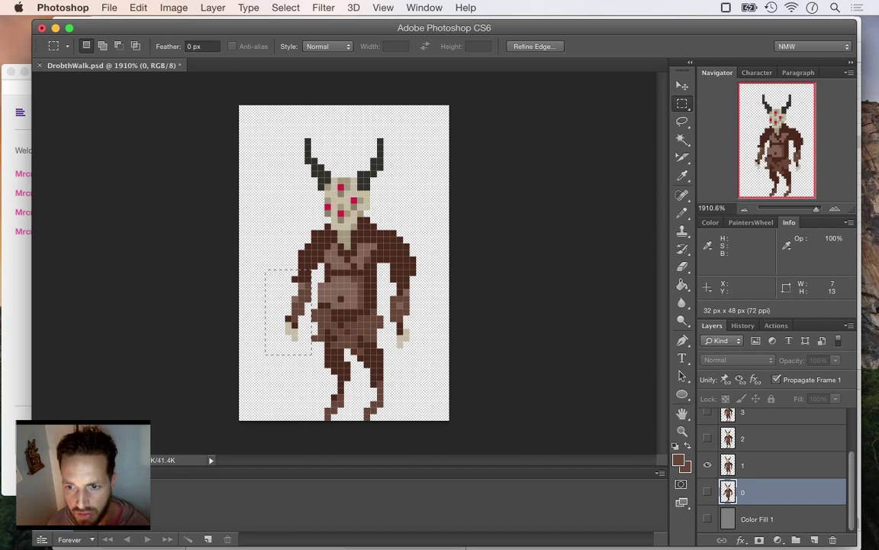
Activate layer 1, clear the selection and erase the arm on the image's left side.
key(alt+bracketright)
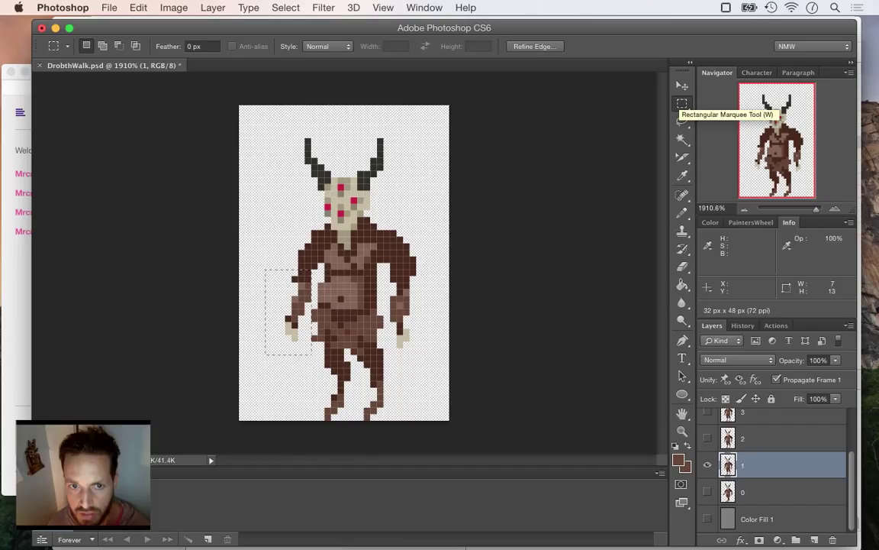
key(super+d)
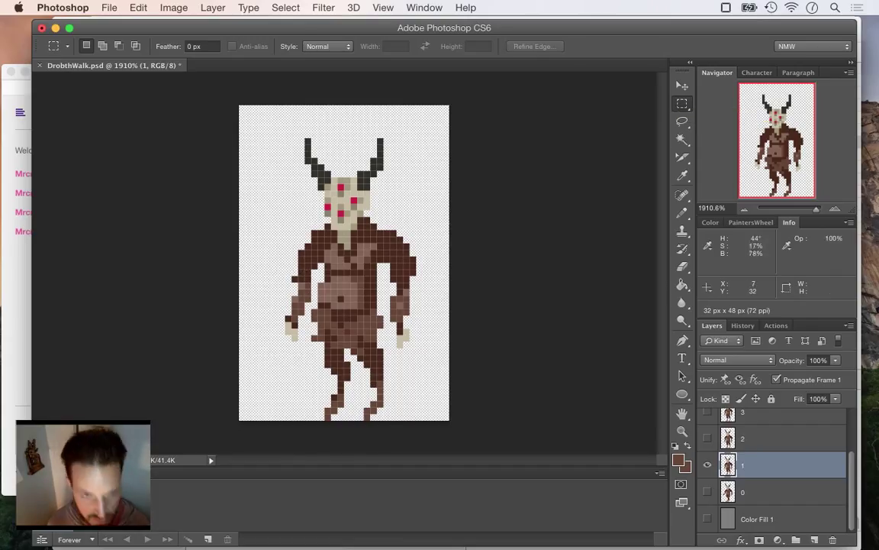
key(e)
mouse_move(295, 279)
mouse_down()
mouse_move(294, 312)
mouse_move(305, 306)
mouse_move(295, 338)
mouse_move(307, 264)
mouse_up()
Reshape the shoulder stump on the image's left using the torso's sampled dark brown and trim its outer corner pixel.
key(i)
click(319, 245)
key(b)
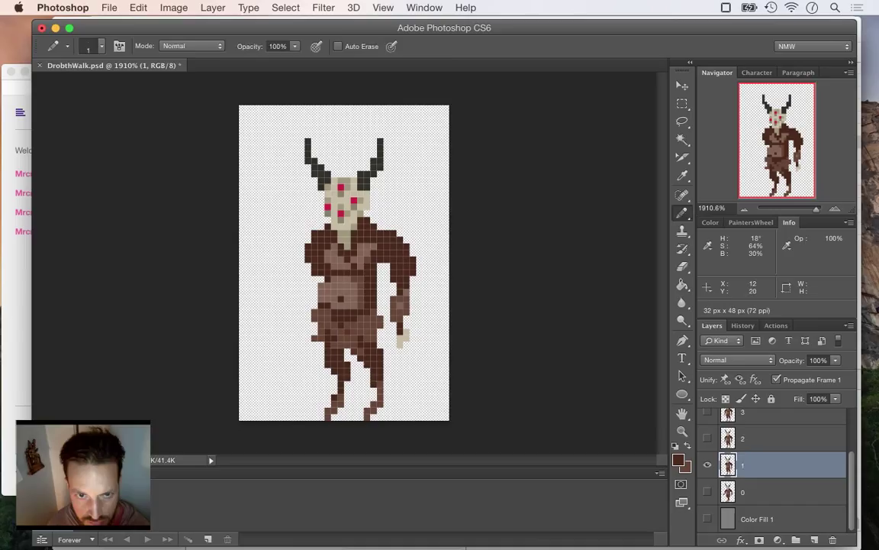
key(e)
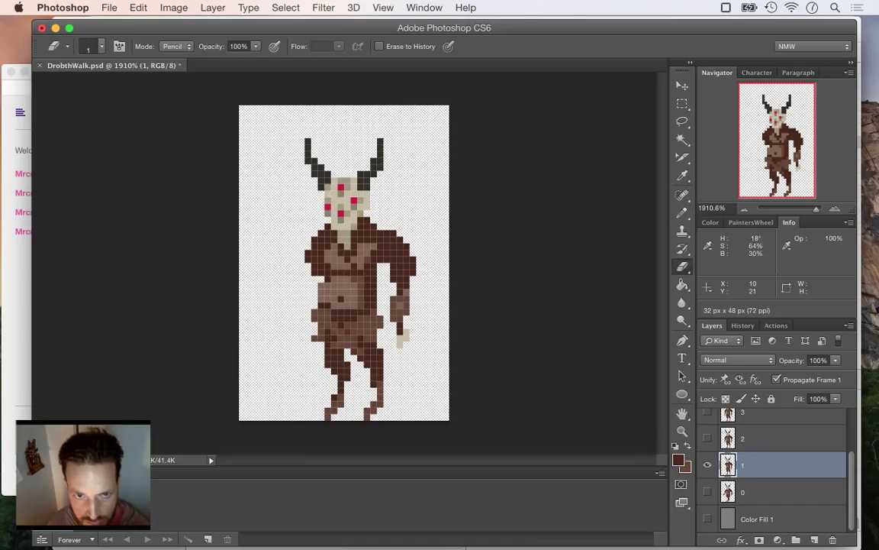
Pencil beige hand pixels beside the hip on the image's left and dark brown pixels joining them to the body.
key(i)
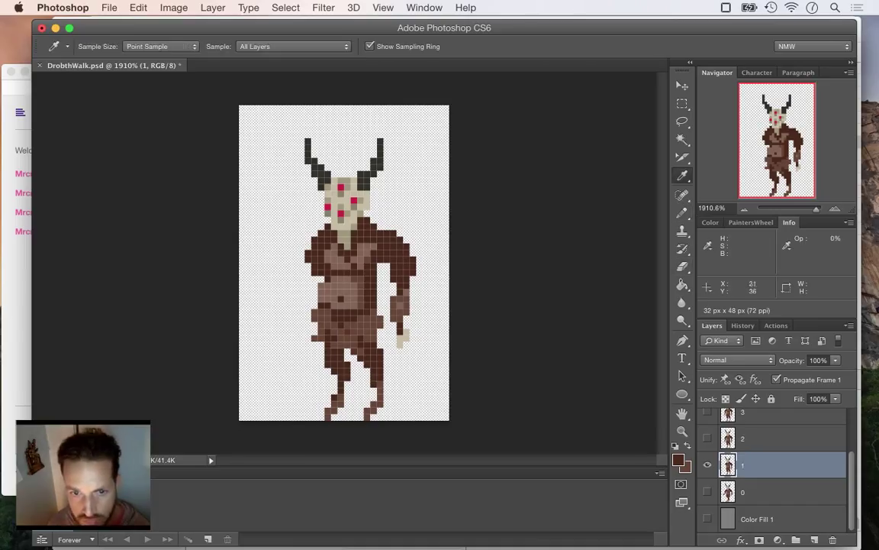
click(403, 336)
key(b)
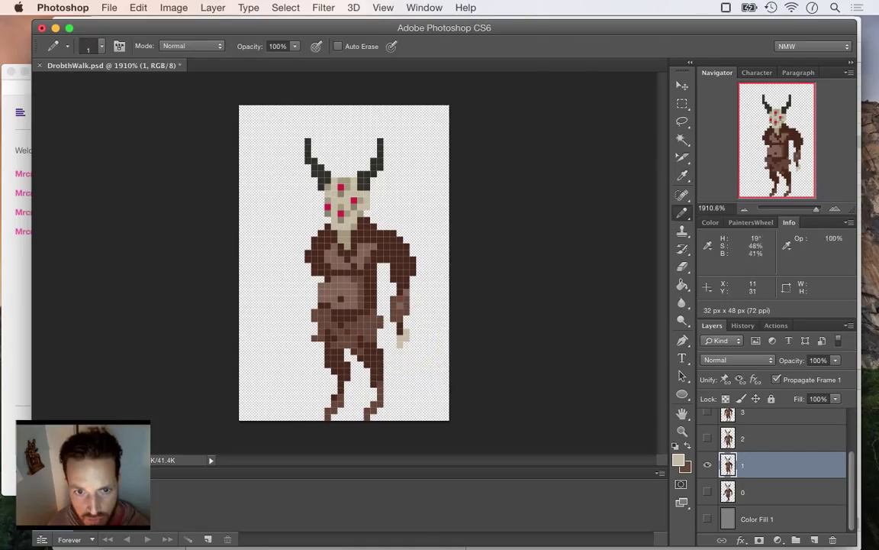
key(i)
click(327, 276)
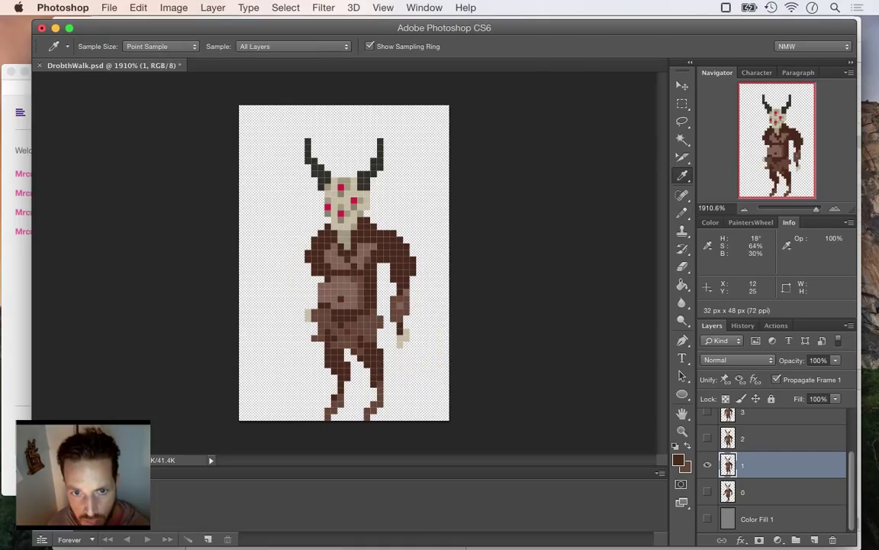
click(403, 330)
key(b)
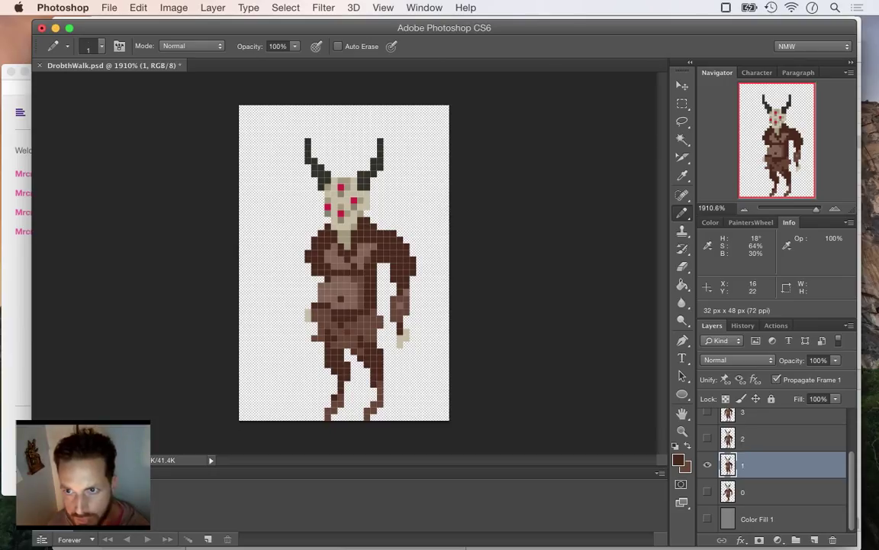
Paint the forearm at the hip on the image's left in sampled mid brown, covering the beige pixels there.
key(i)
click(322, 315)
key(b)
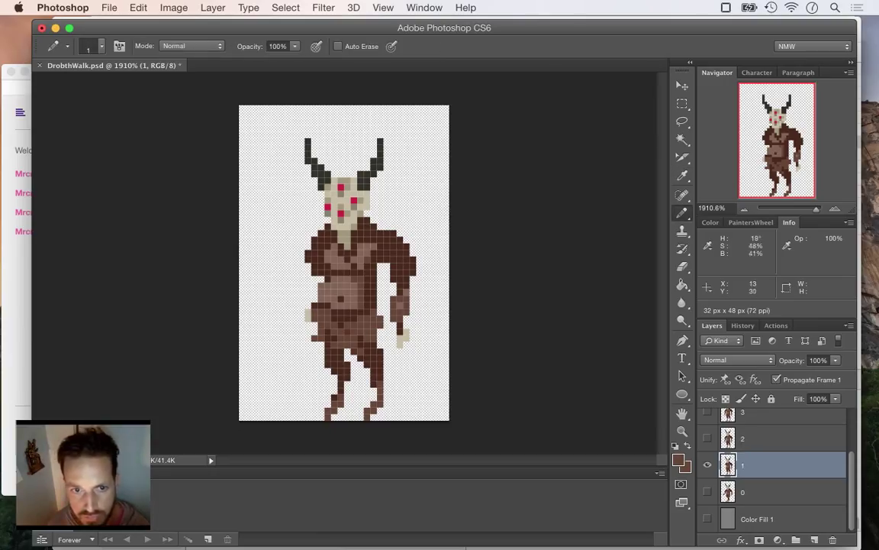
click(314, 305)
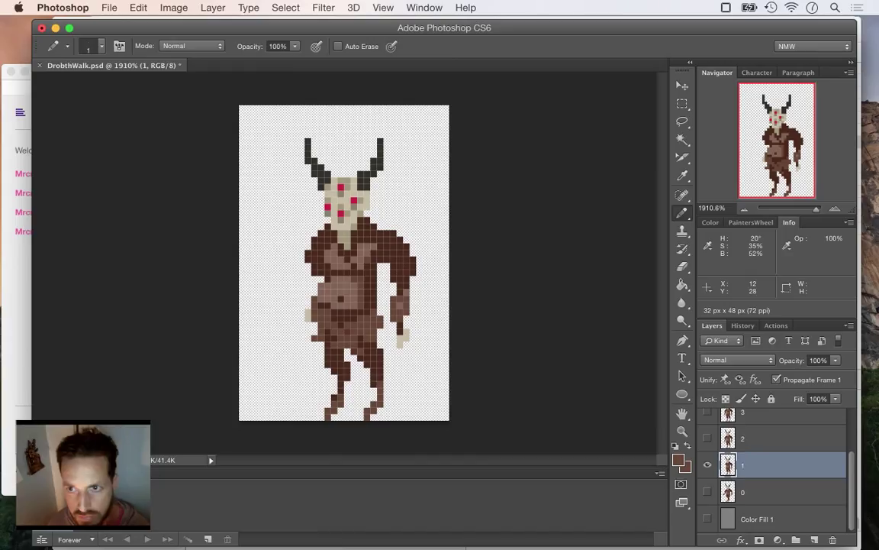
key(e)
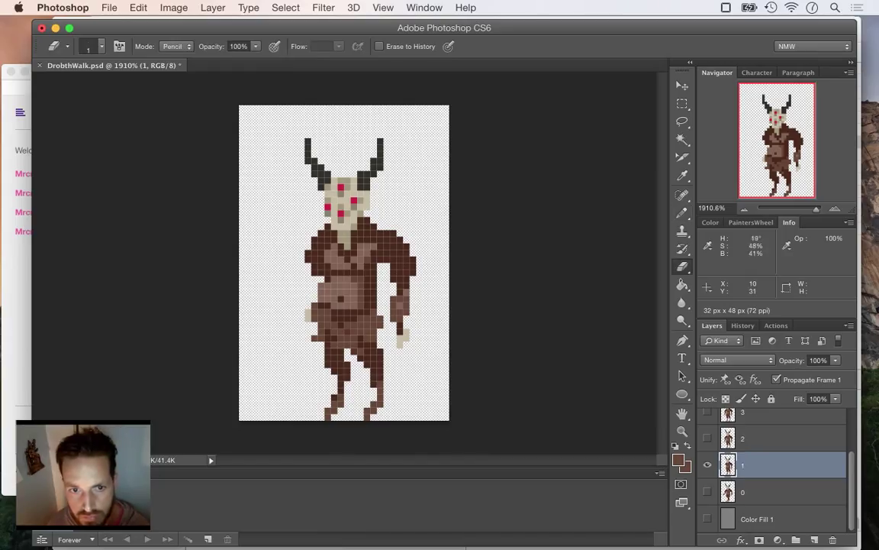
key(b)
key(i)
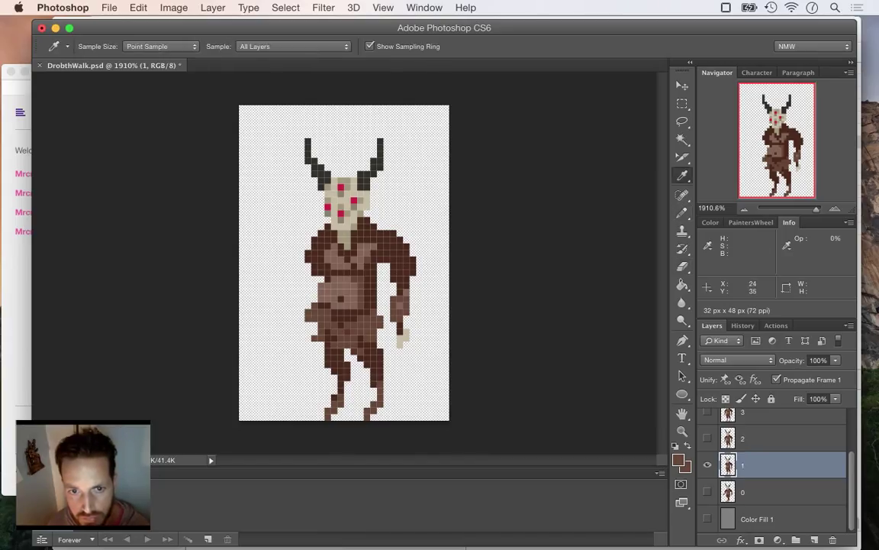
Pencil the hand in sampled beige just beyond the new forearm on the image's left and save the document.
click(402, 341)
key(b)
drag(302, 318, 302, 325)
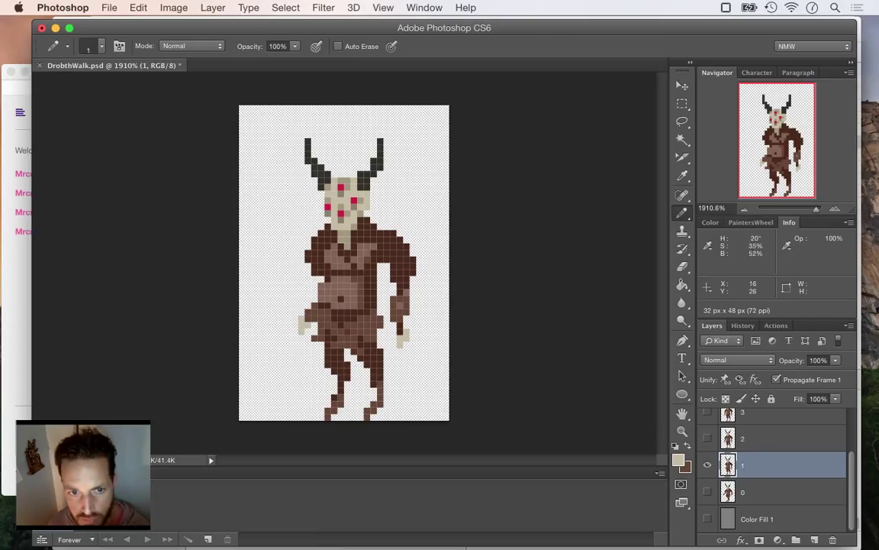
key(super+s)
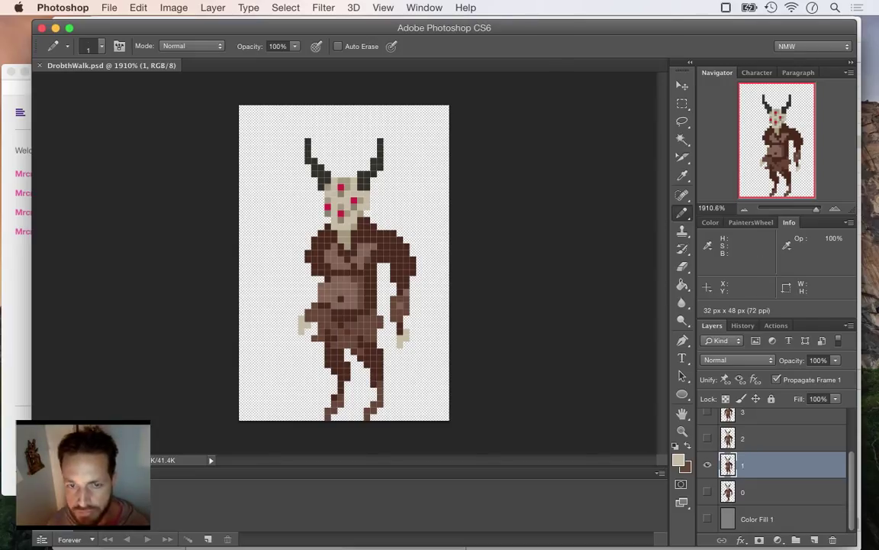
Marquee-select the arm on the image's right side of layer 1 and cut it onto its own layer.
key(m)
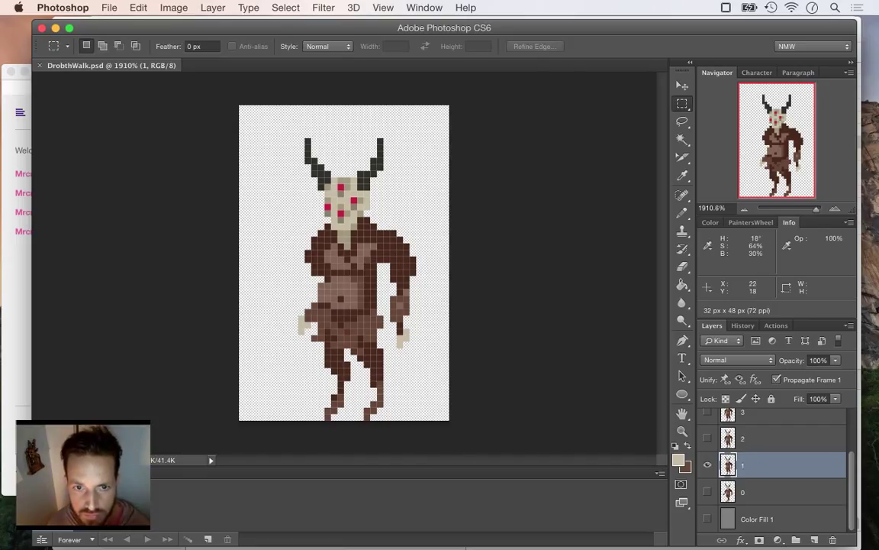
drag(387, 227, 433, 345)
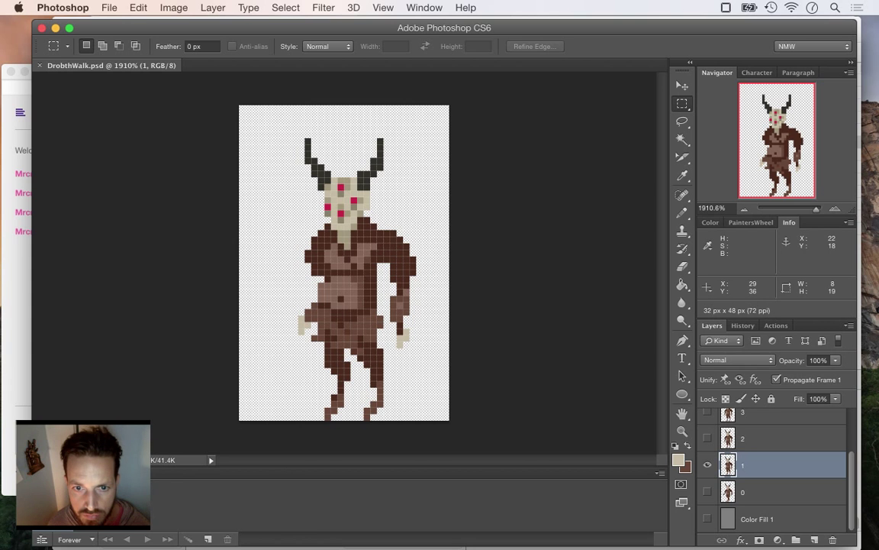
right_click(403, 279)
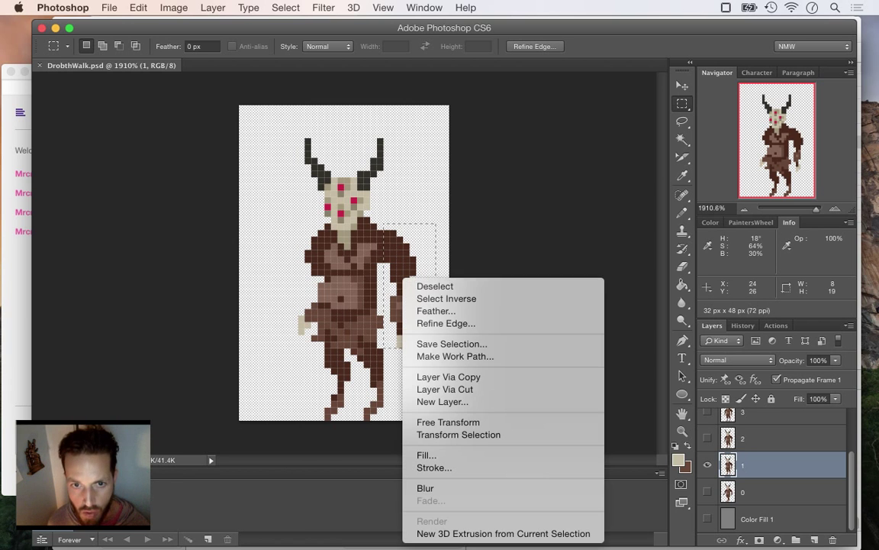
click(449, 376)
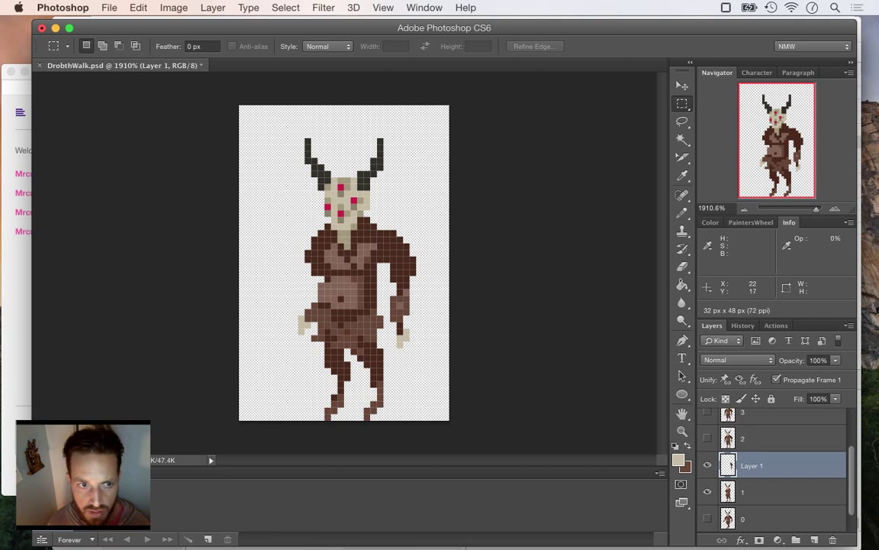
drag(384, 218, 436, 302)
click(18, 297)
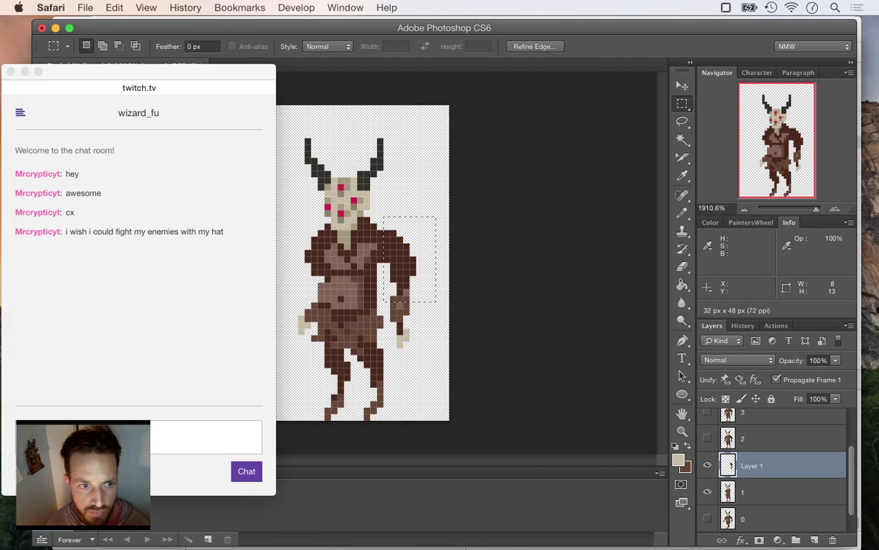
key(super+Tab)
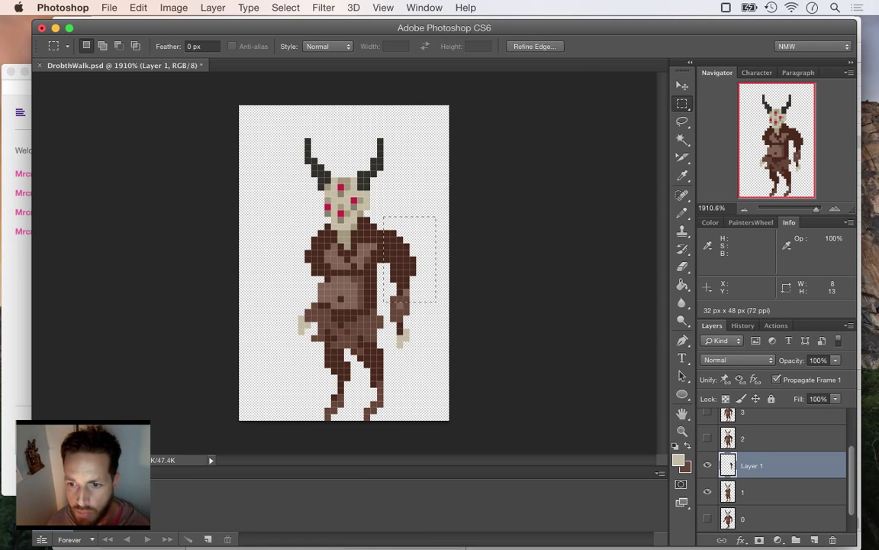
Select the whole cut arm, rotate it 32.29° and move it inward so it hangs across the torso.
drag(384, 216, 429, 360)
key(v)
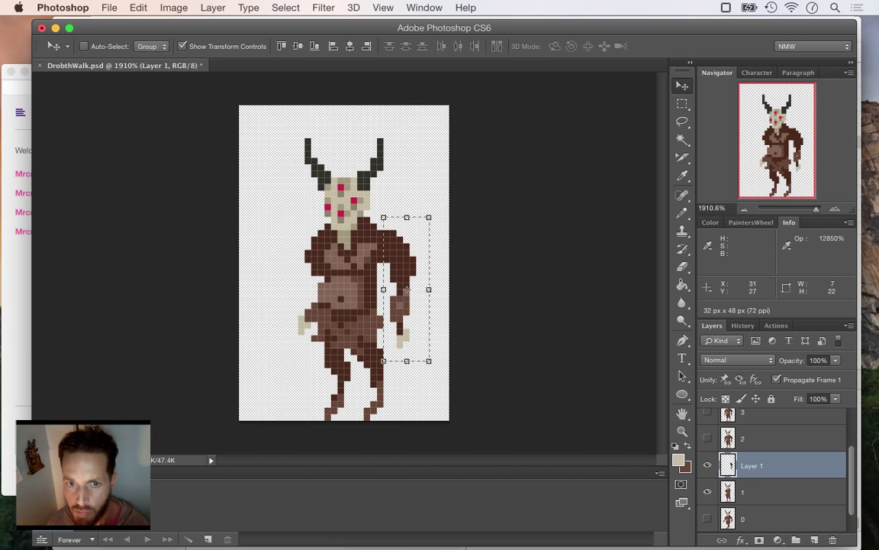
drag(367, 333, 350, 306)
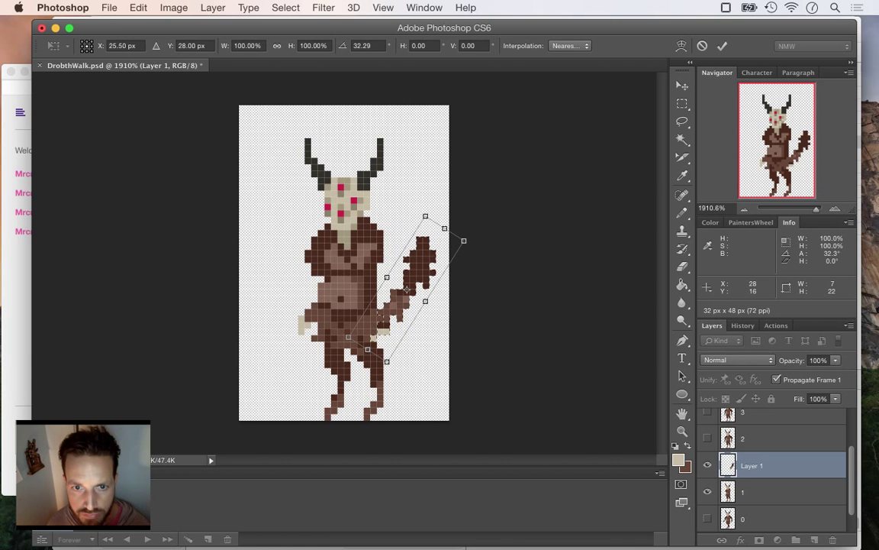
drag(429, 264, 387, 255)
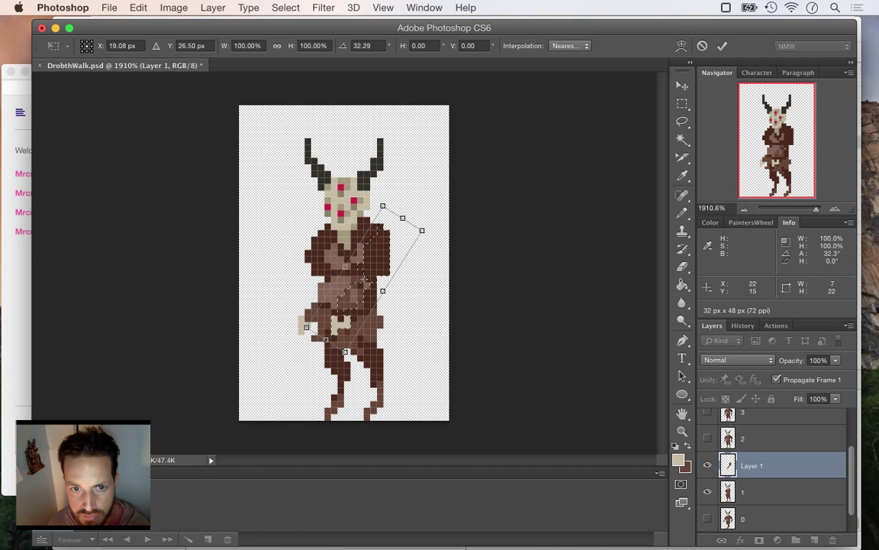
click(722, 45)
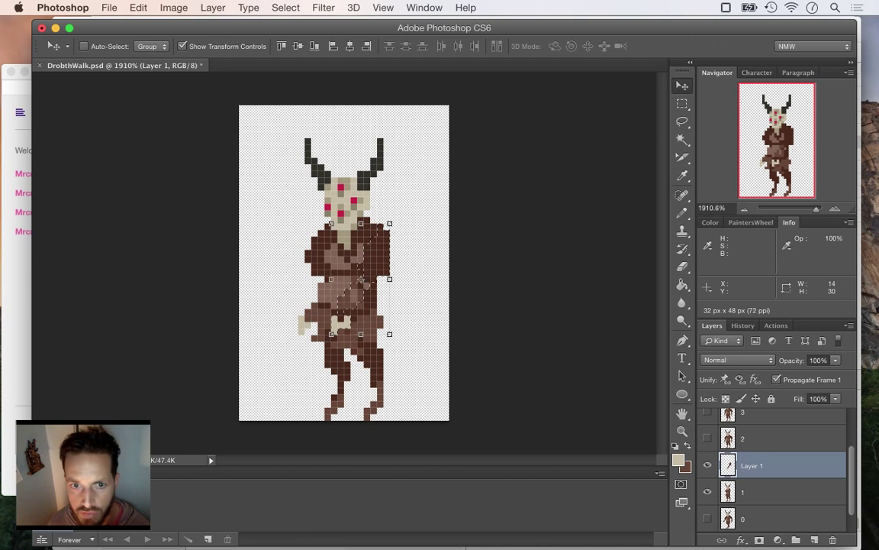
Select the forearm and hand on Layer 1, rotate them 18.55°, nudge them one pixel to the right and deselect.
click(683, 103)
drag(305, 289, 390, 366)
key(v)
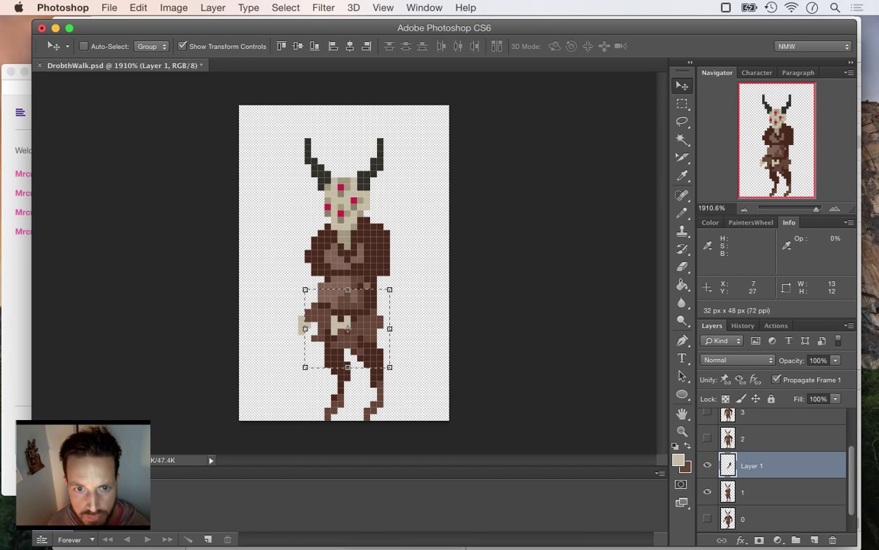
drag(295, 279, 315, 266)
mouse_move(376, 309)
mouse_down()
mouse_move(368, 302)
mouse_move(368, 312)
mouse_up()
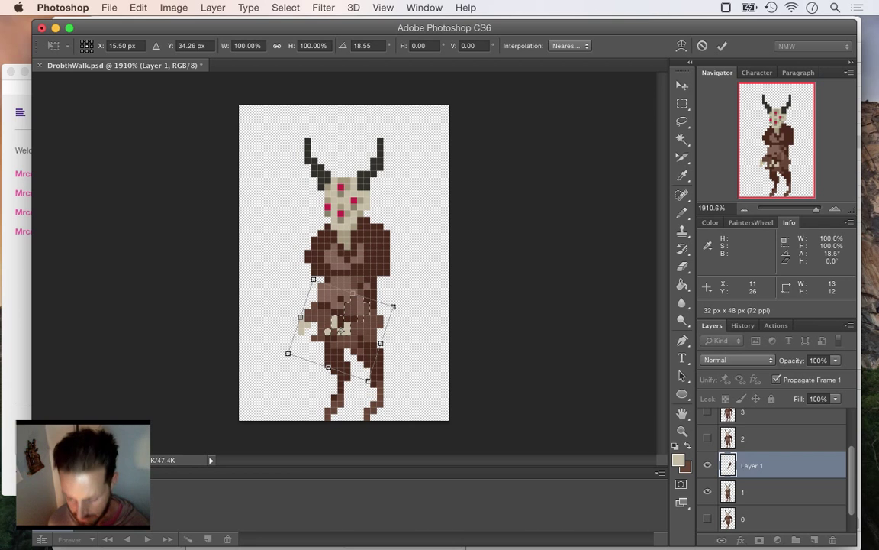
key(Right)
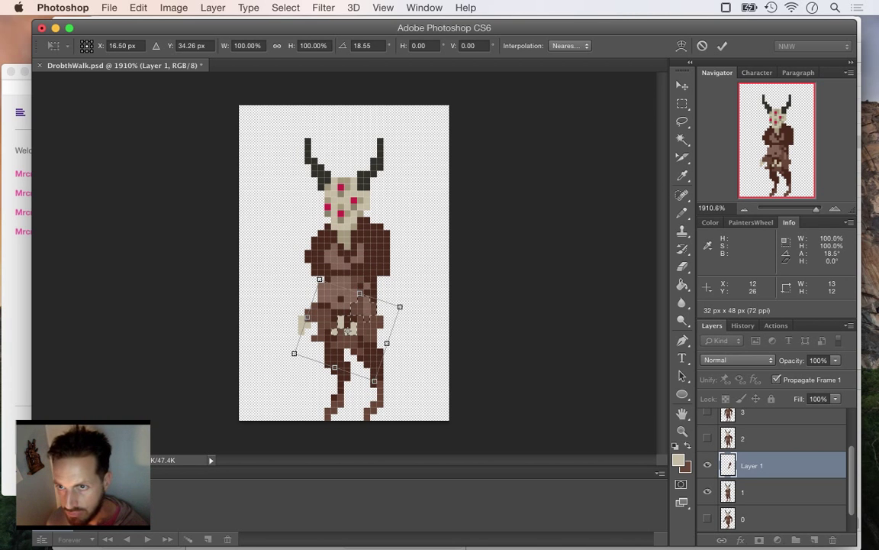
key(Return)
key(ctrl+d)
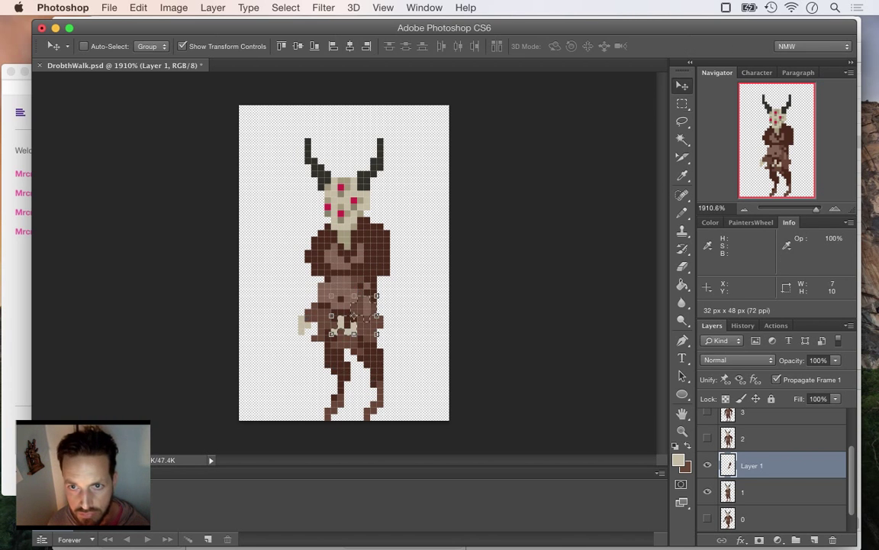
Merge the arm layer with frame layer 1.
key(m)
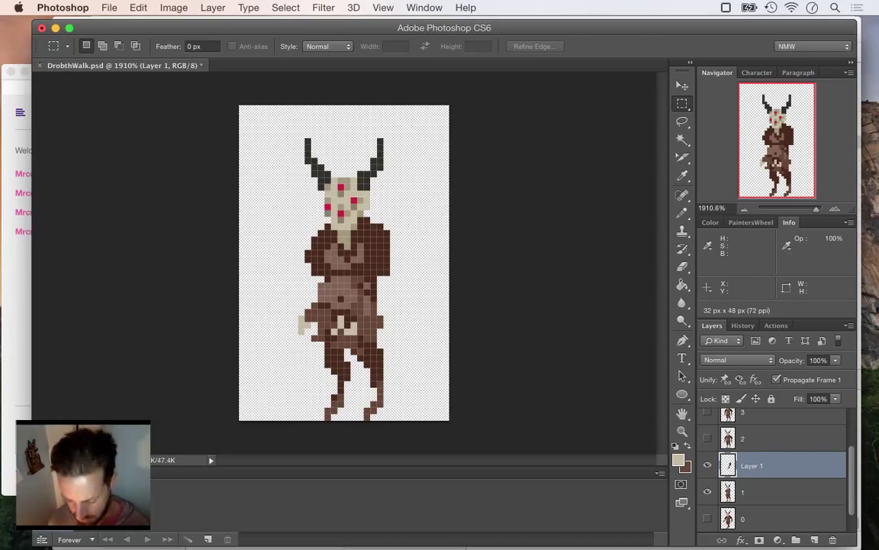
shift+click(733, 490)
right_click(733, 489)
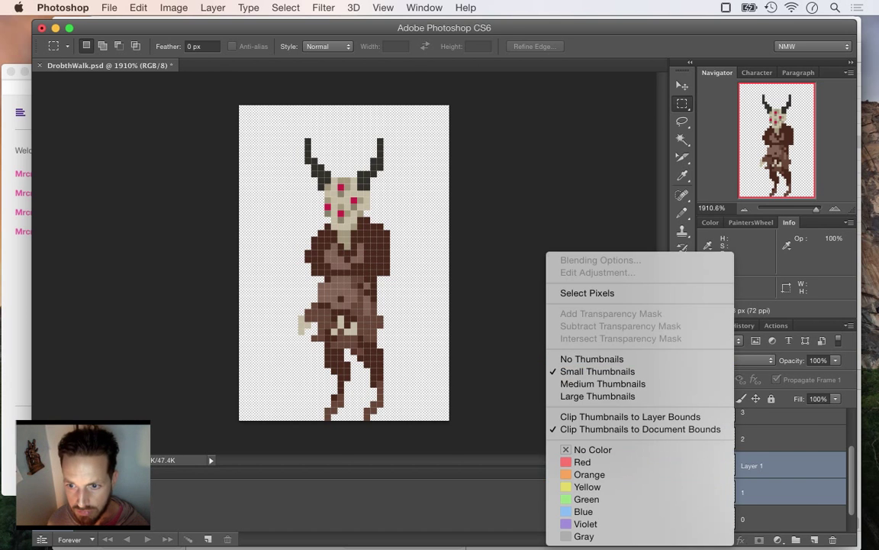
right_click(815, 490)
click(681, 359)
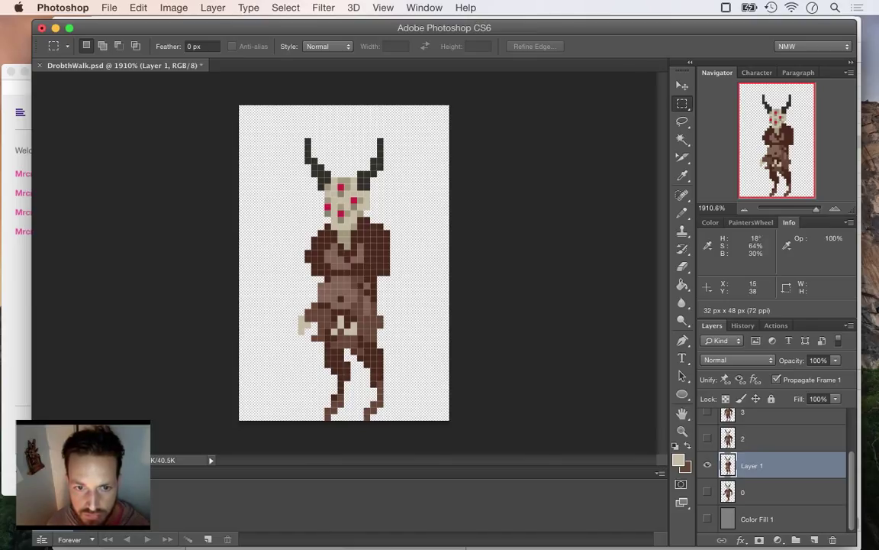
Marquee-select the leg on the image's right side and cut it onto its own layer.
drag(396, 342, 351, 419)
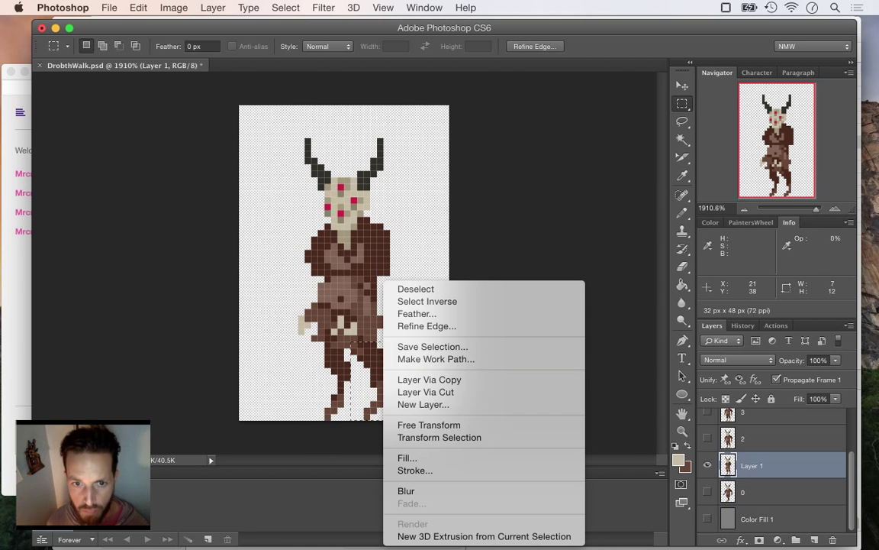
right_click(381, 358)
click(427, 392)
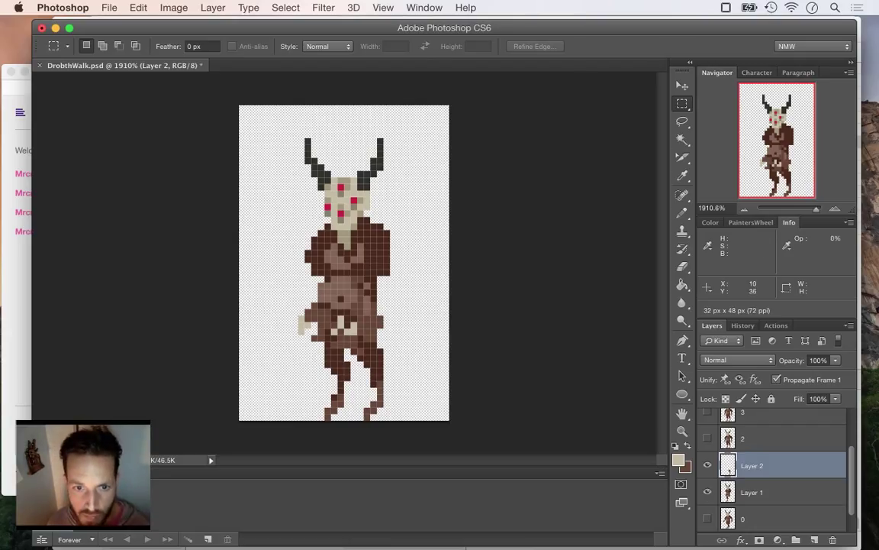
Marquee-select the remaining leg on the image's left side, from upper thigh to hoof, ready for transforming.
drag(306, 343, 364, 421)
drag(318, 342, 364, 419)
key(v)
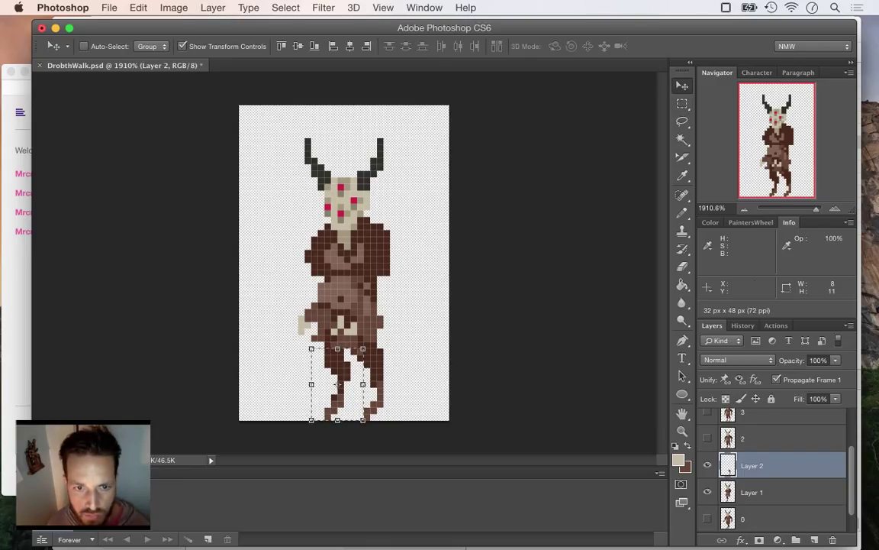
drag(371, 423, 403, 409)
drag(349, 336, 356, 360)
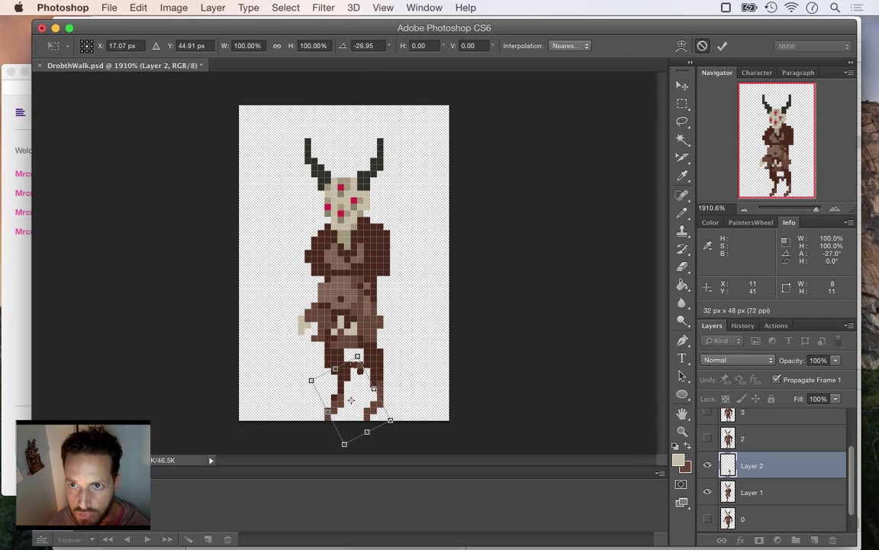
key(Escape)
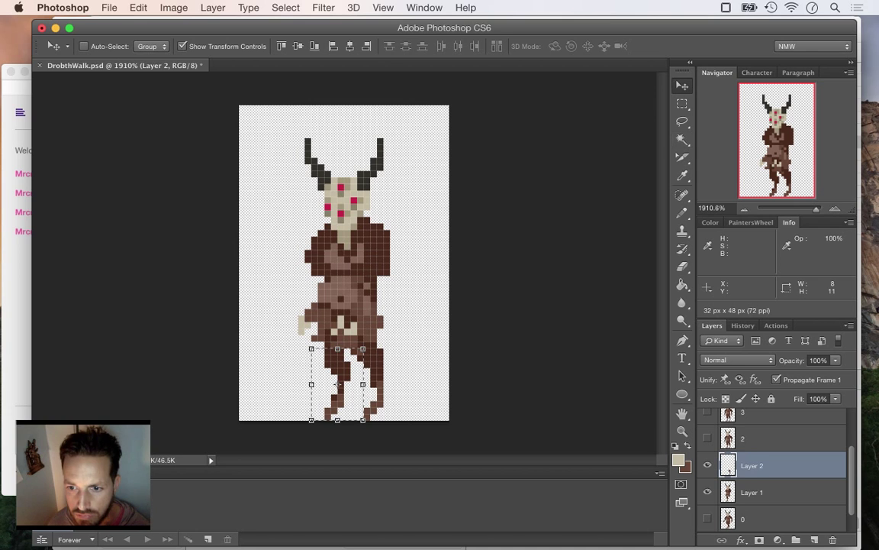
Rotate the selected leg on Layer 1 by -34.41° and position it at about X 17.19 px, Y 41.20 px.
click(729, 490)
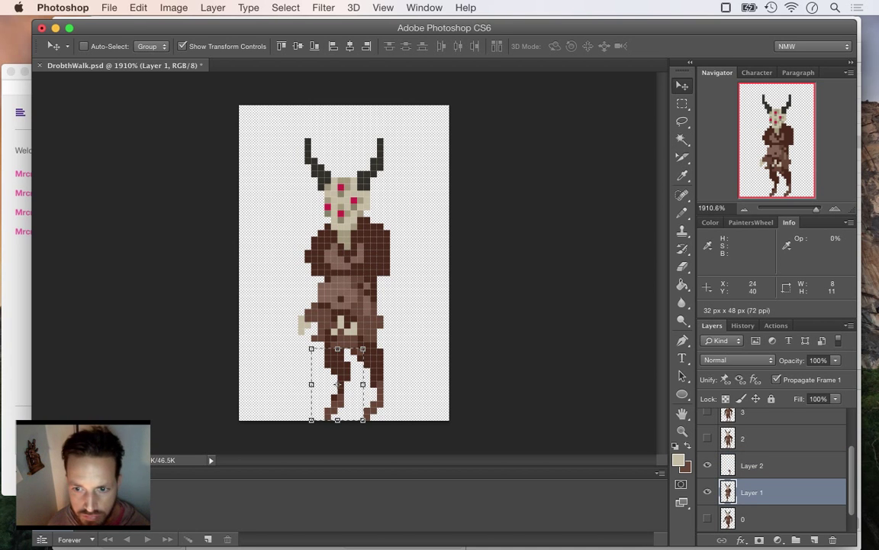
drag(302, 418, 324, 443)
drag(336, 369, 355, 329)
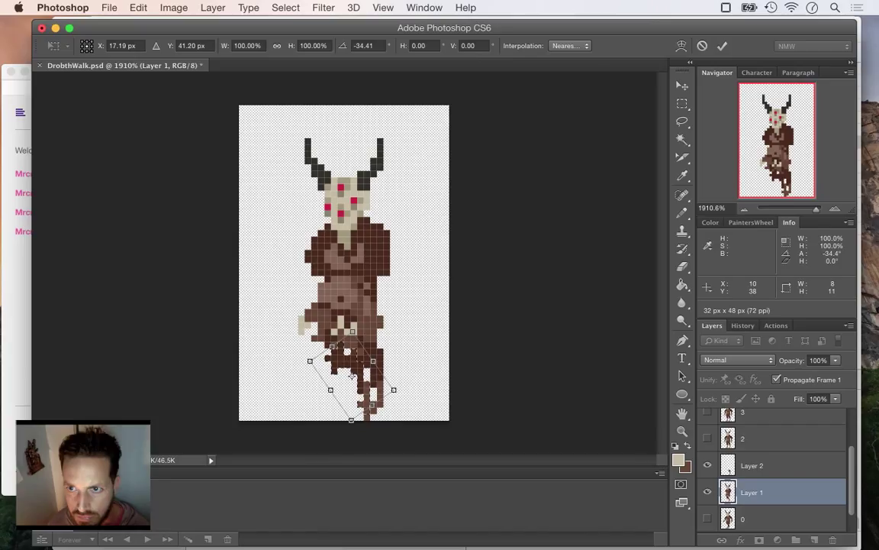
drag(353, 342, 352, 374)
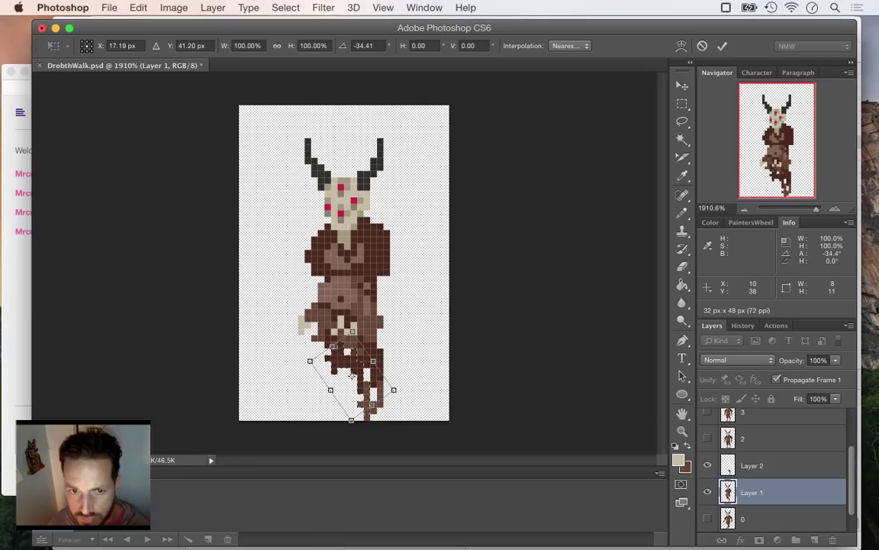
key(Return)
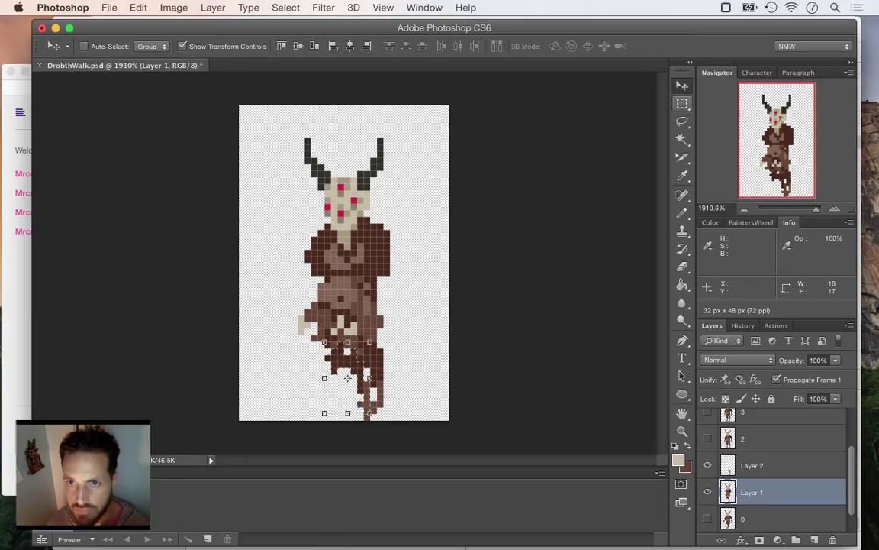
Deselect, fill the gaps in the rotated thigh with its dark brown and erase the stray pixels below it.
key(m)
key(super+d)
key(i)
click(347, 364)
key(b)
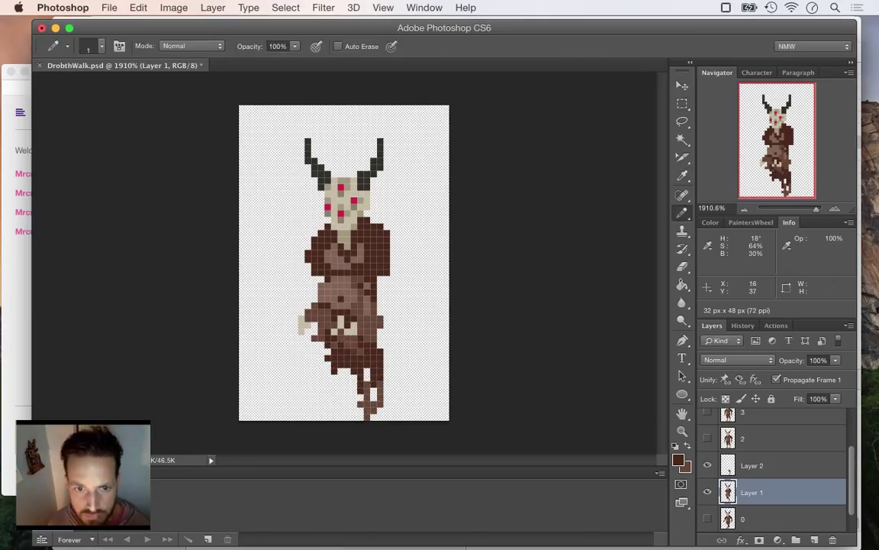
key(e)
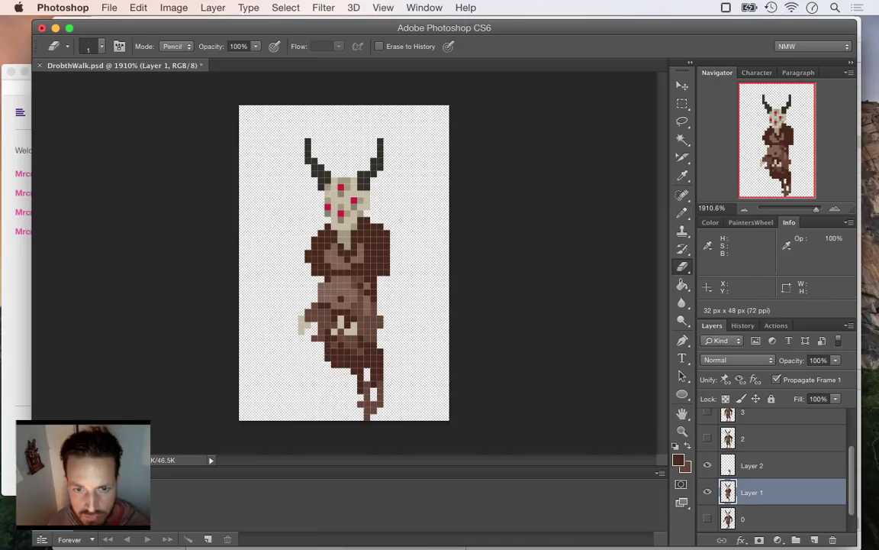
Move the cut leg on Layer 2 about four pixels toward the image's left, under the body.
click(754, 466)
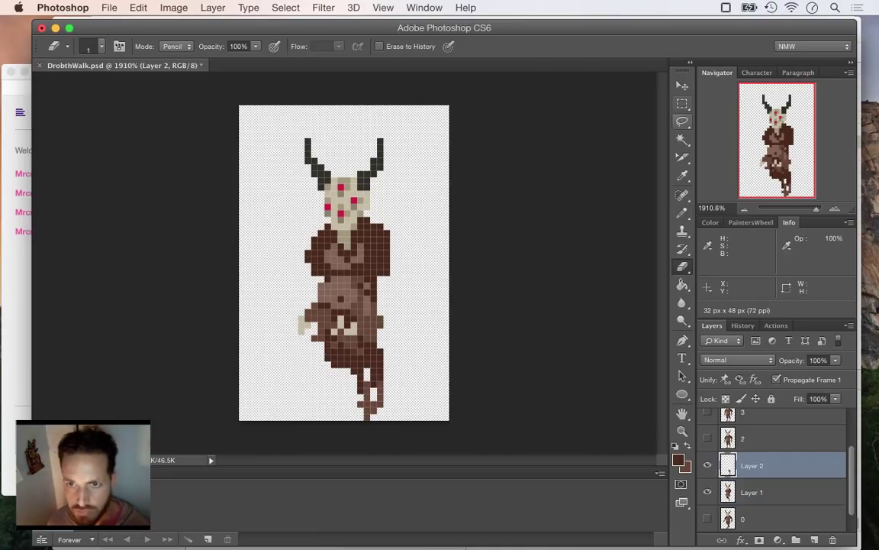
click(683, 85)
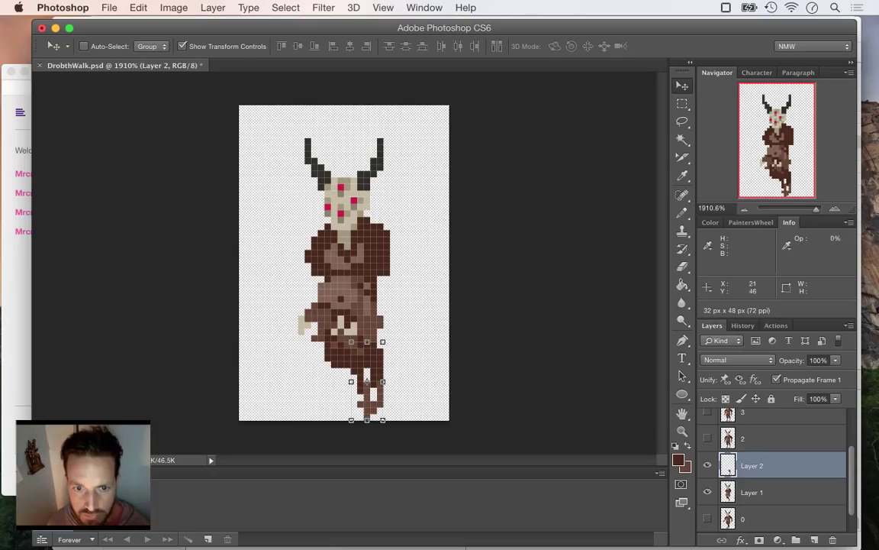
drag(386, 333, 361, 333)
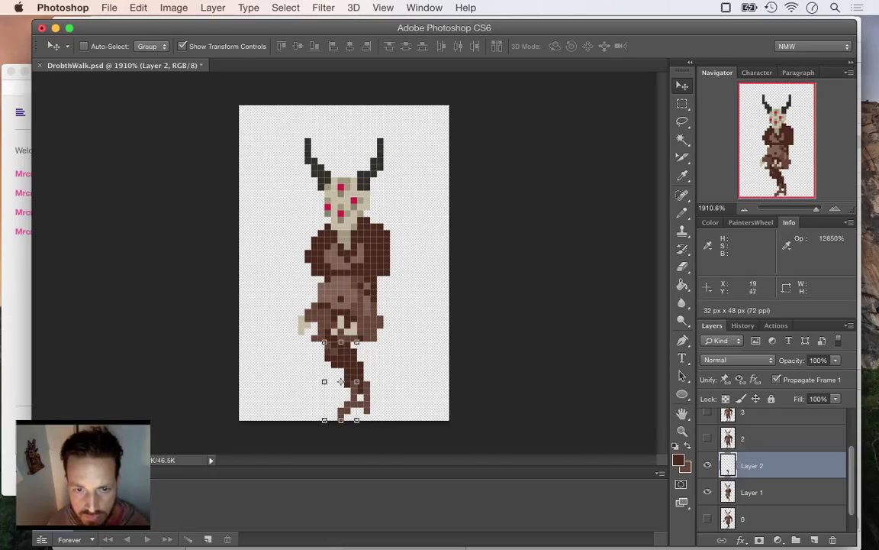
Rotate the Layer 2 leg 20.18° and position it at X 15.42 px, Y 40.51 px.
click(324, 380)
drag(360, 420, 342, 425)
drag(347, 358, 339, 331)
drag(336, 410, 323, 411)
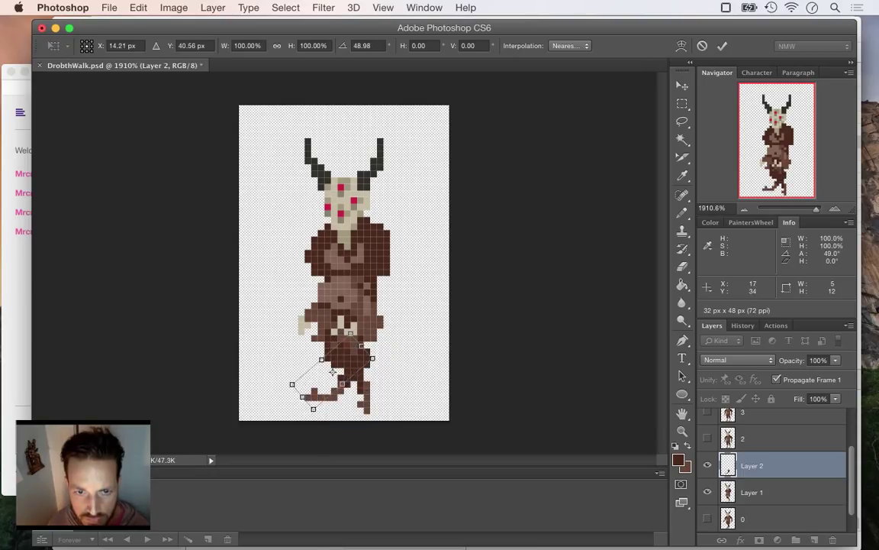
drag(359, 344, 355, 345)
drag(280, 392, 295, 406)
drag(339, 349, 355, 346)
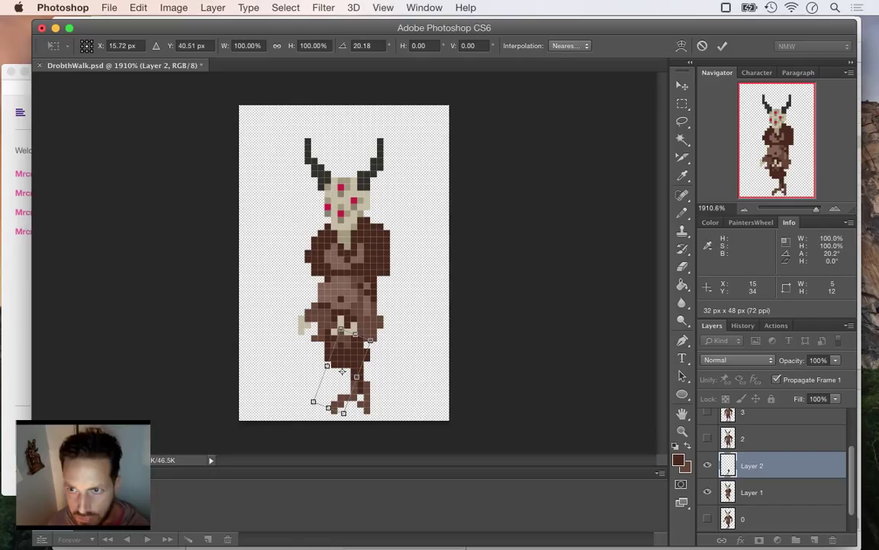
drag(343, 372, 327, 372)
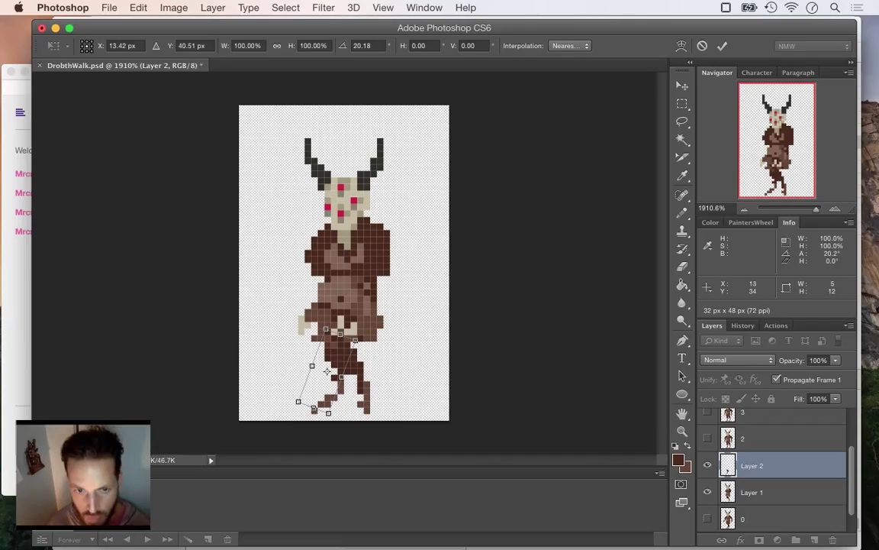
drag(327, 372, 333, 371)
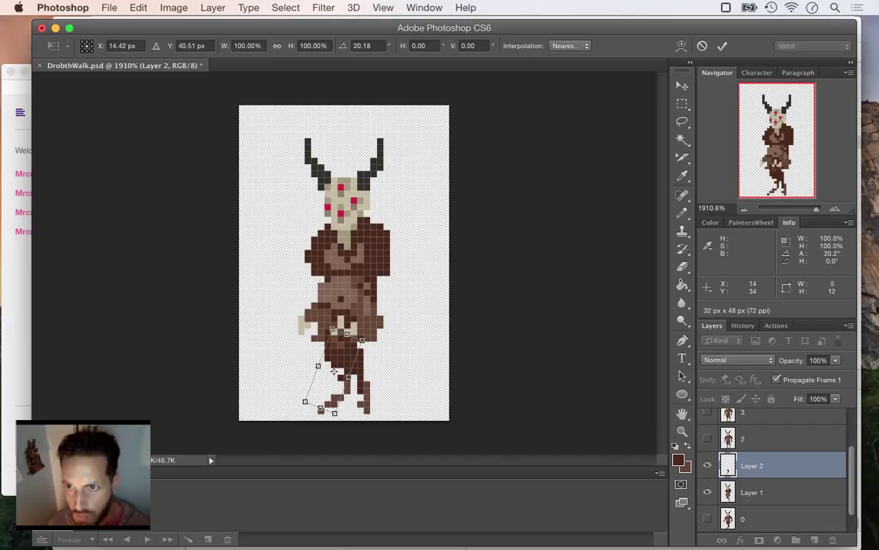
mouse_move(334, 372)
mouse_down()
mouse_move(319, 372)
mouse_move(341, 371)
mouse_up()
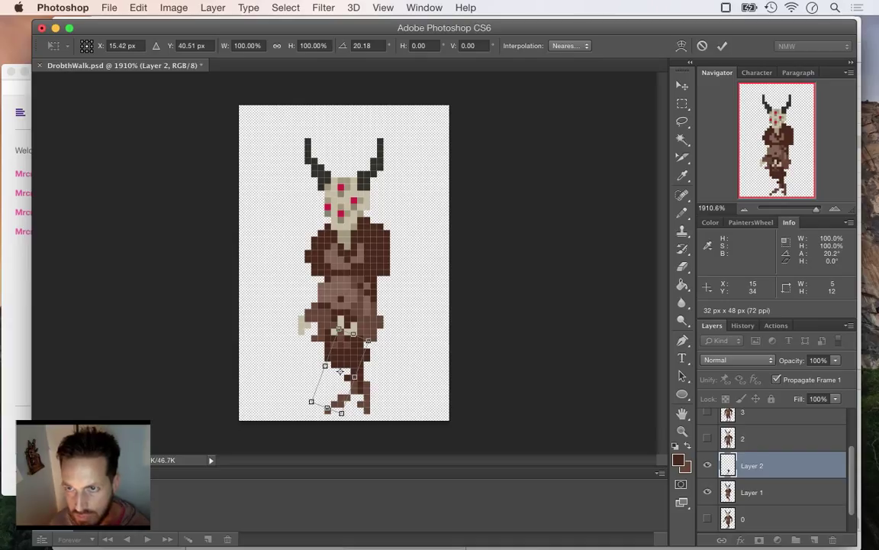
key(Return)
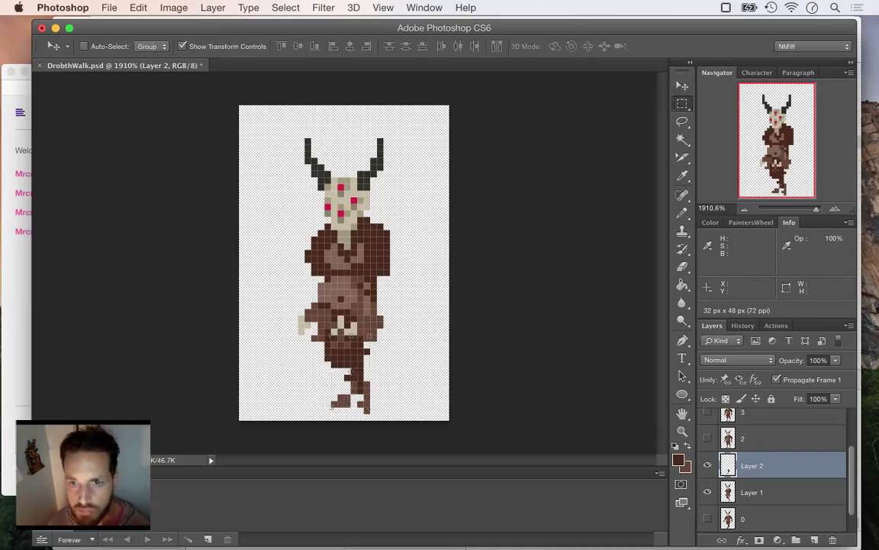
Fill the gap at the outer edge of the upper thigh on Layer 2 with its dark brown.
key(m)
key(e)
key(i)
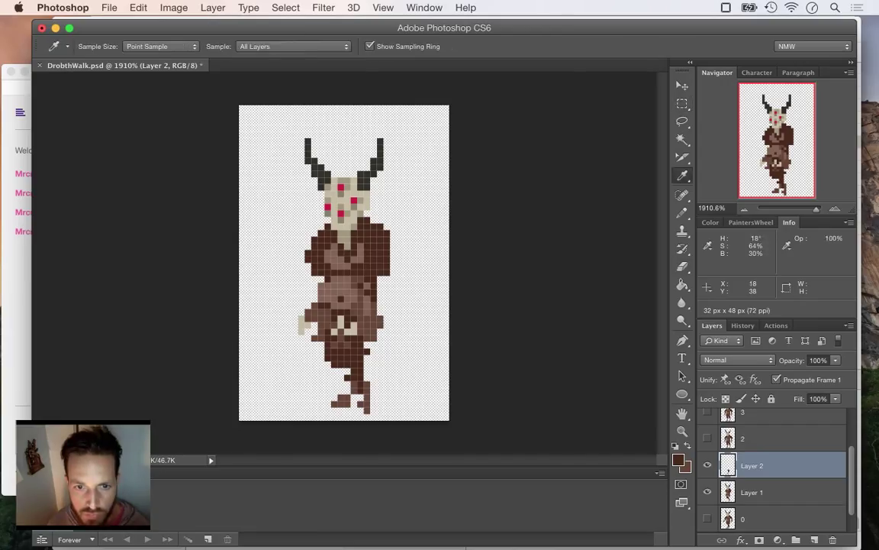
key(b)
Try an extra lighter brown pixel at the tip of the raised hoof, and erase it.
key(i)
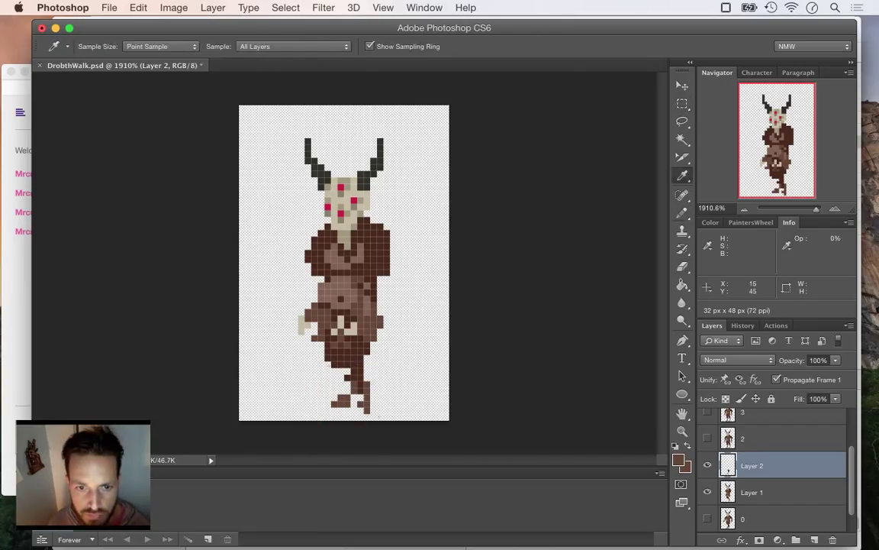
key(b)
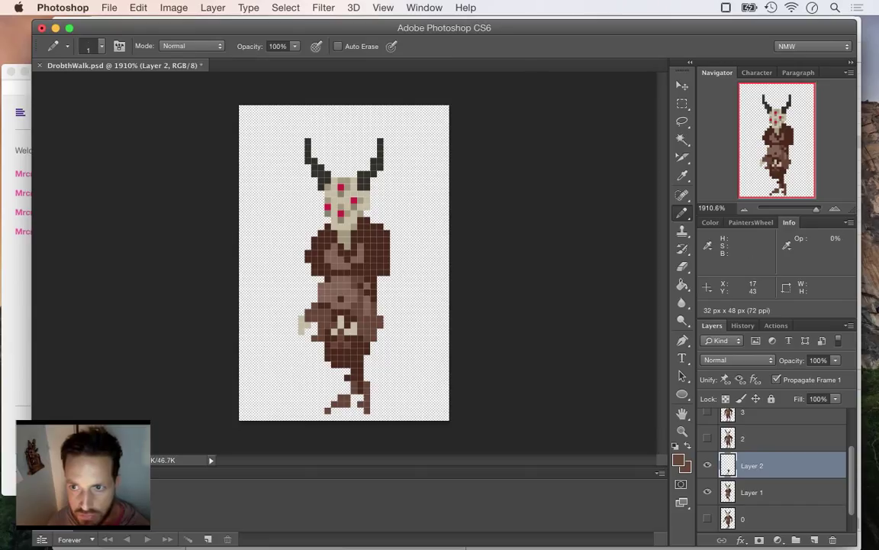
key(e)
click(328, 410)
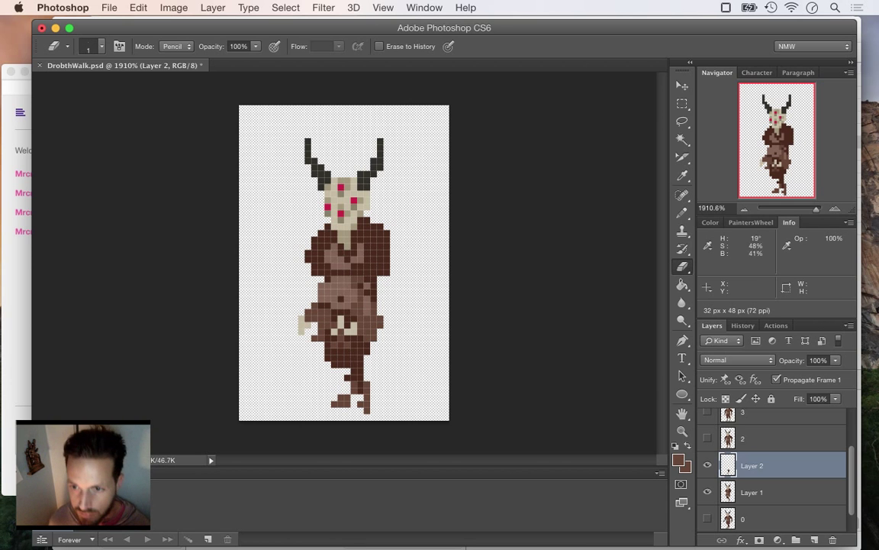
Merge Layer 2 with Layer 1 and save the document.
shift+click(763, 491)
right_click(763, 492)
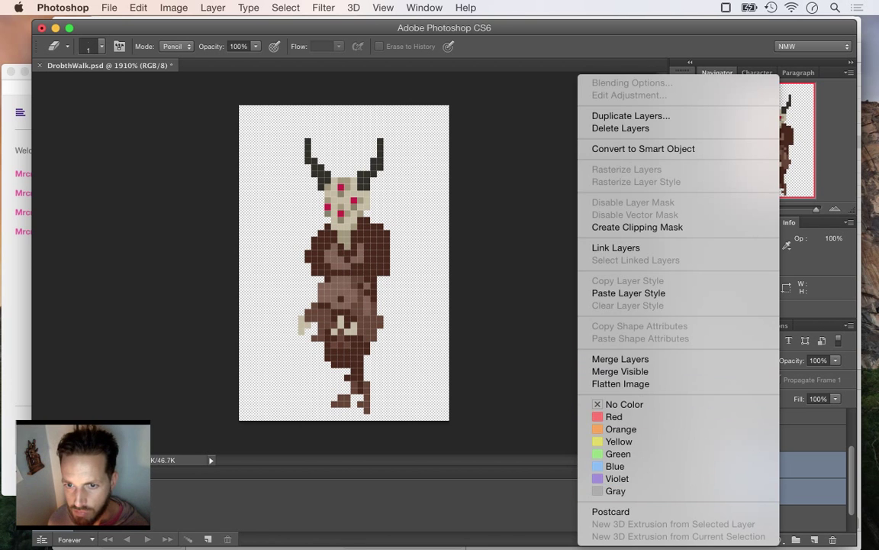
click(619, 358)
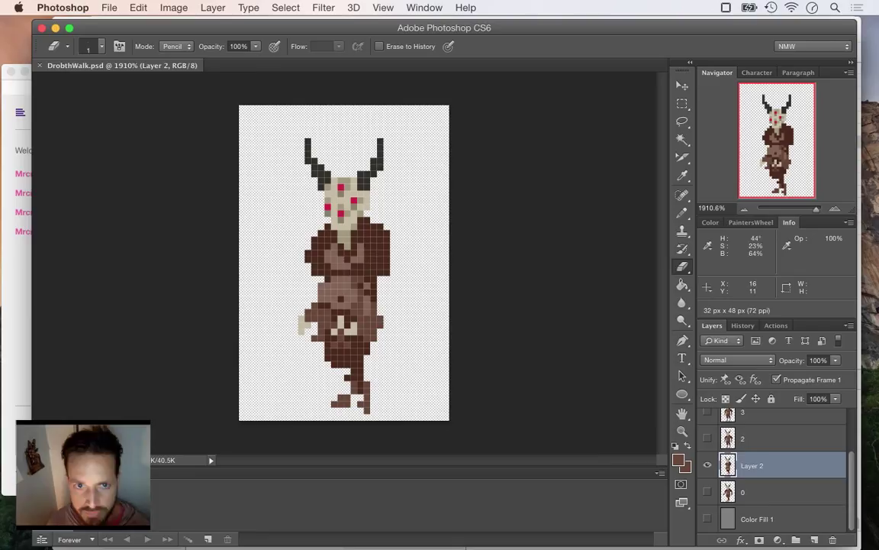
Redraw the horn on the image's left side two pixels inward in its dark colour, erase the old tip and thicken the base.
key(i)
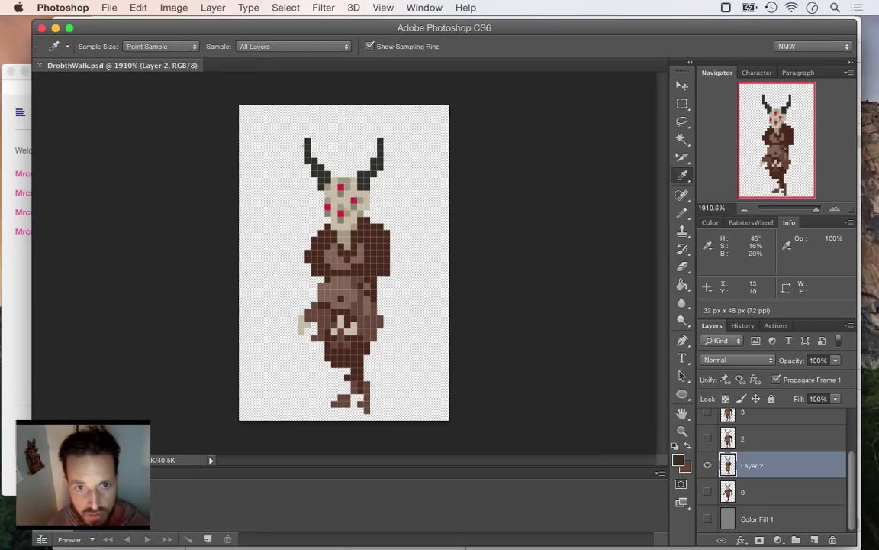
key(b)
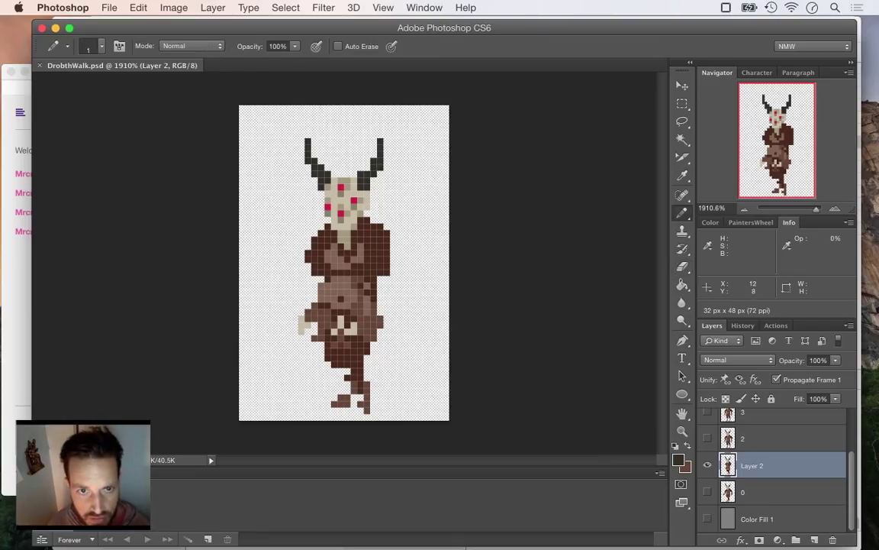
key(e)
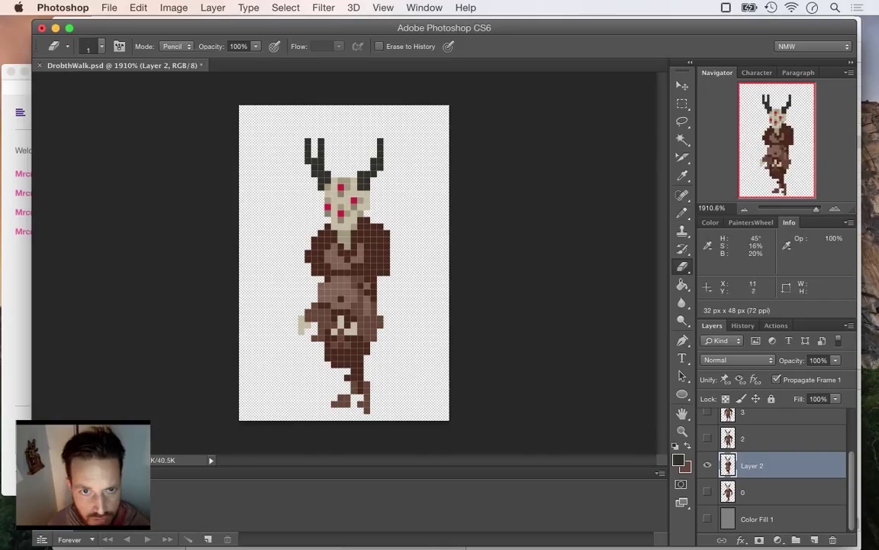
drag(308, 142, 316, 174)
key(i)
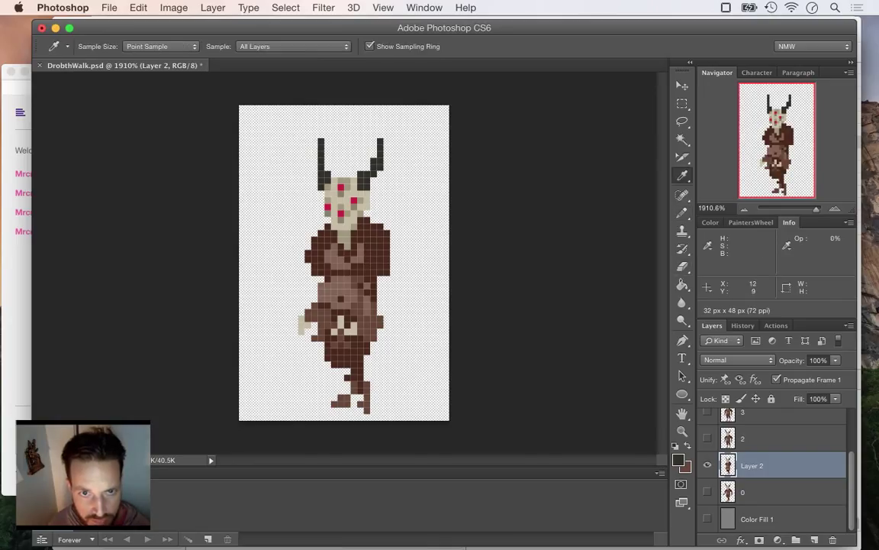
key(b)
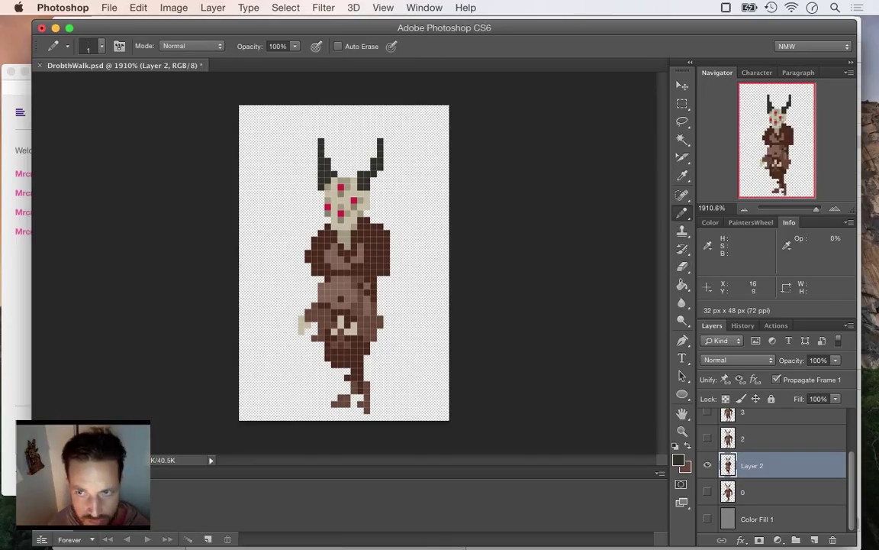
Redraw the horn on the image's right side two pixels inward to match, erase its old tip and thicken its base.
key(i)
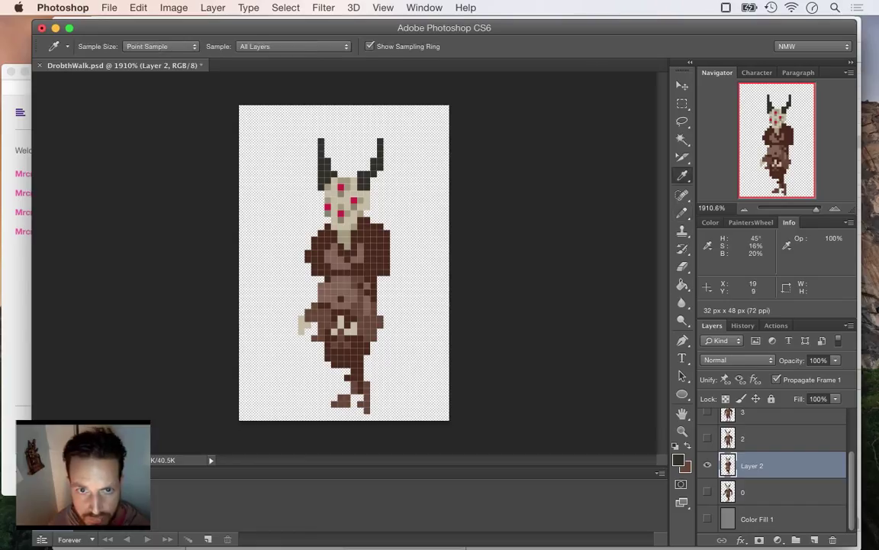
key(b)
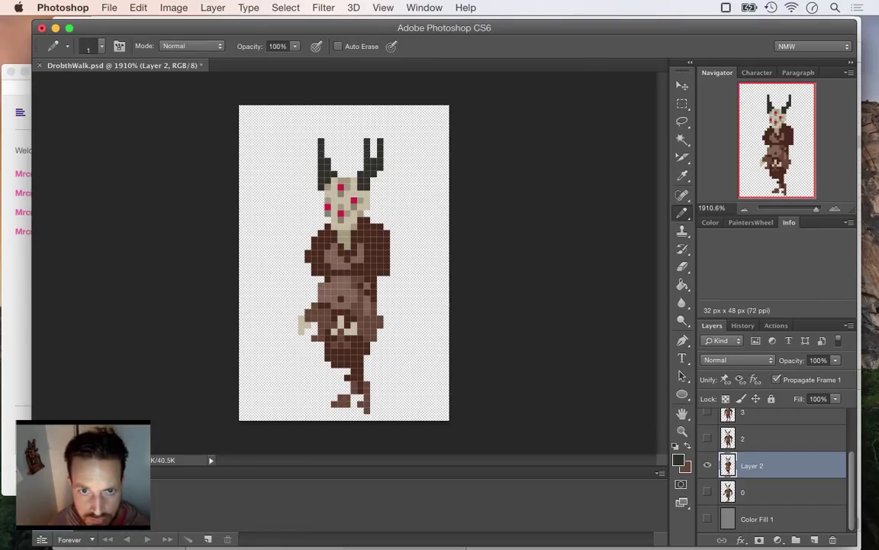
key(e)
key(i)
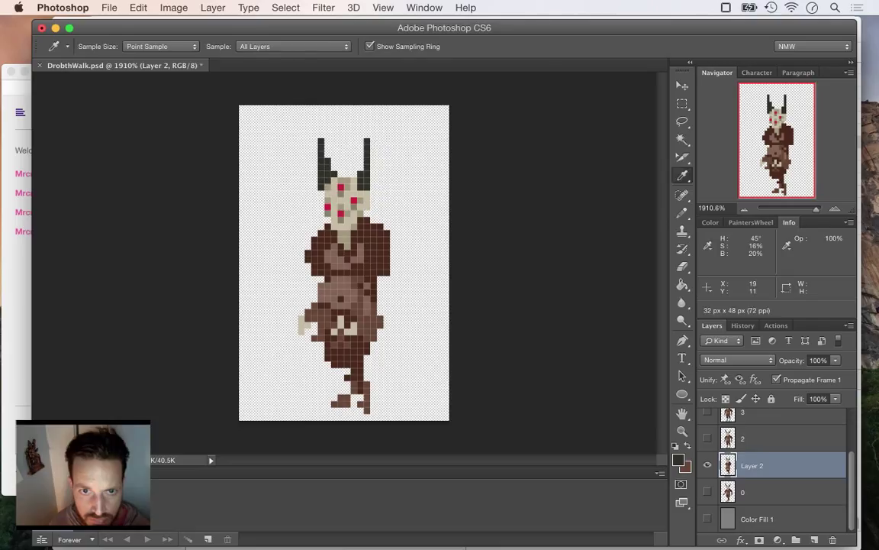
key(b)
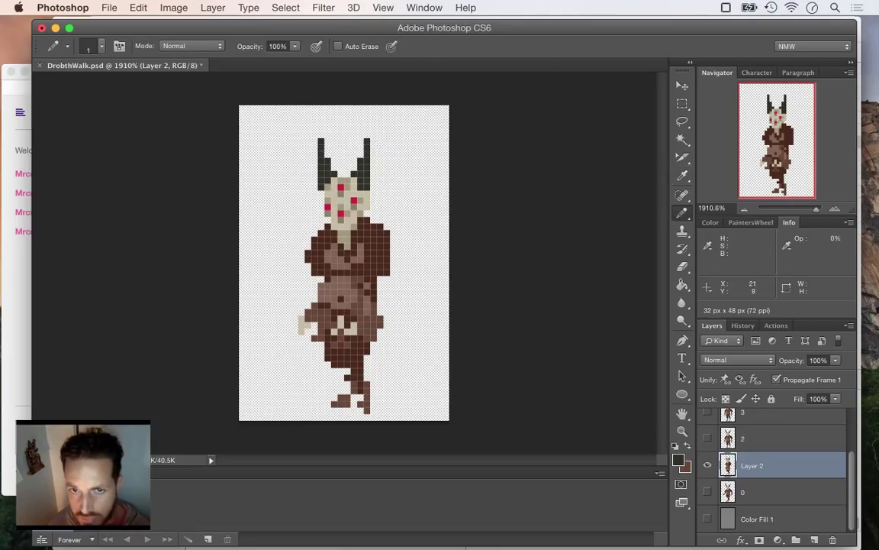
Shift the red eye on the image's right side one pixel inward and cover its old pixel with the darker bone colour.
key(i)
click(353, 200)
key(b)
click(347, 201)
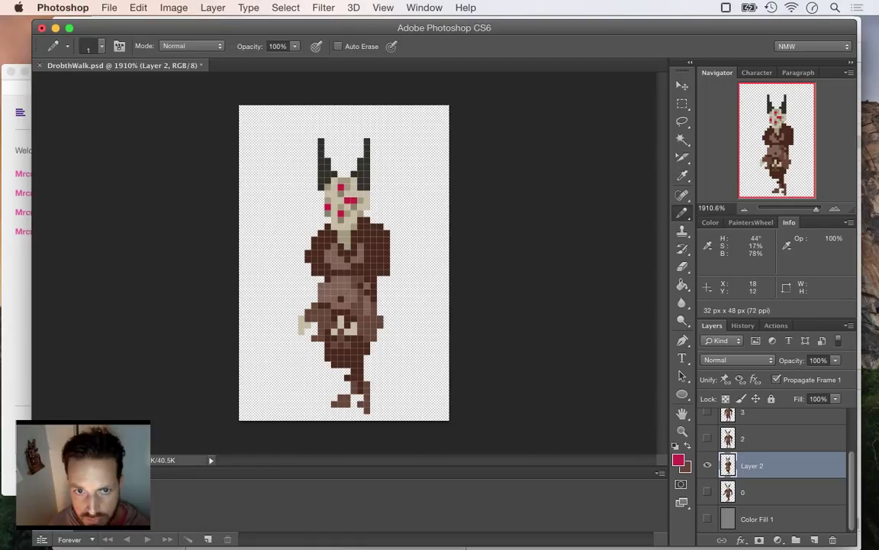
alt+click(360, 200)
click(354, 200)
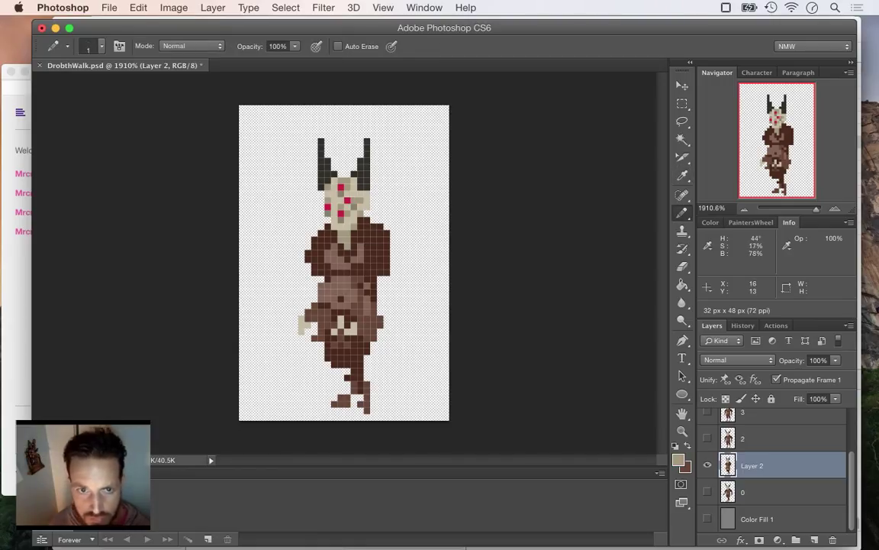
Shift the central two-pixel-wide, six-pixel-tall strip of the face one pixel toward the image's left and deselect it.
click(682, 103)
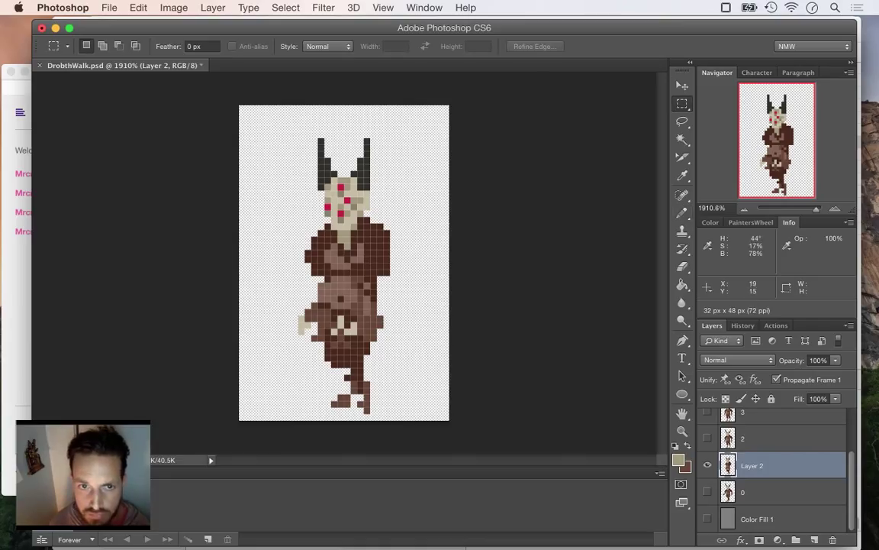
drag(337, 181, 349, 221)
key(v)
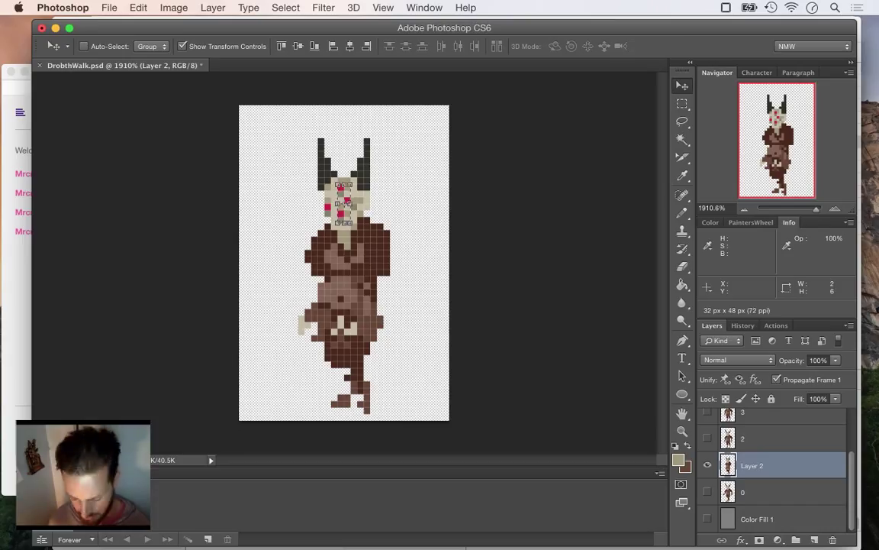
click(682, 103)
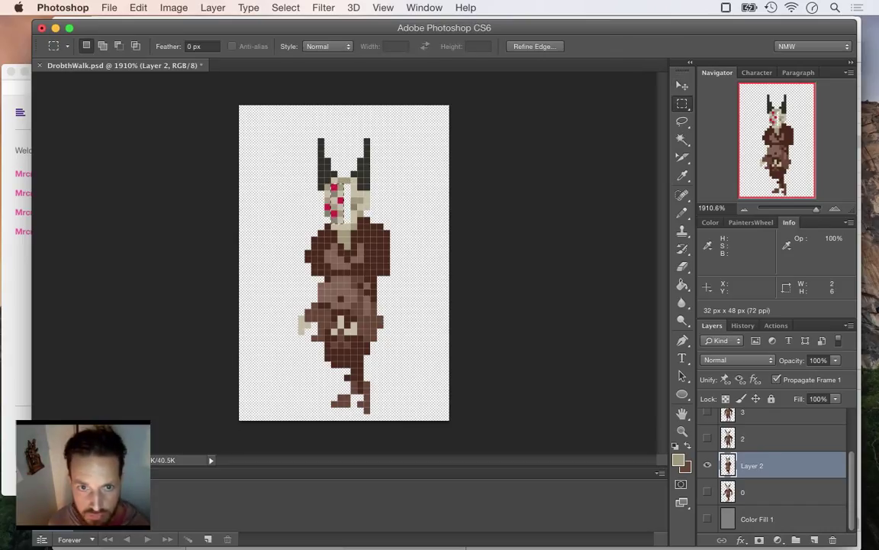
click(349, 200)
Repaint the red eye beside the face's centre, cover its shifted copy with light bone colour, and fill the gap with bone shades.
key(i)
click(340, 201)
key(b)
click(348, 201)
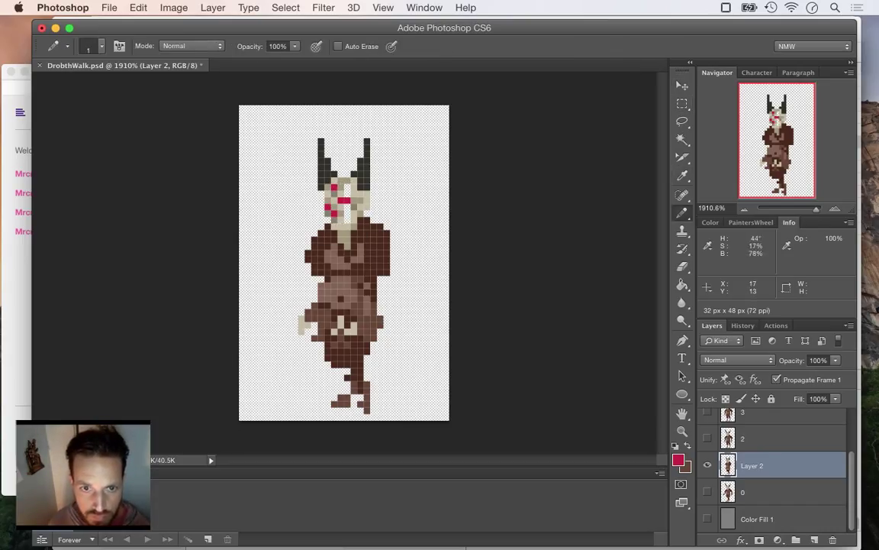
key(i)
click(334, 200)
key(b)
click(341, 201)
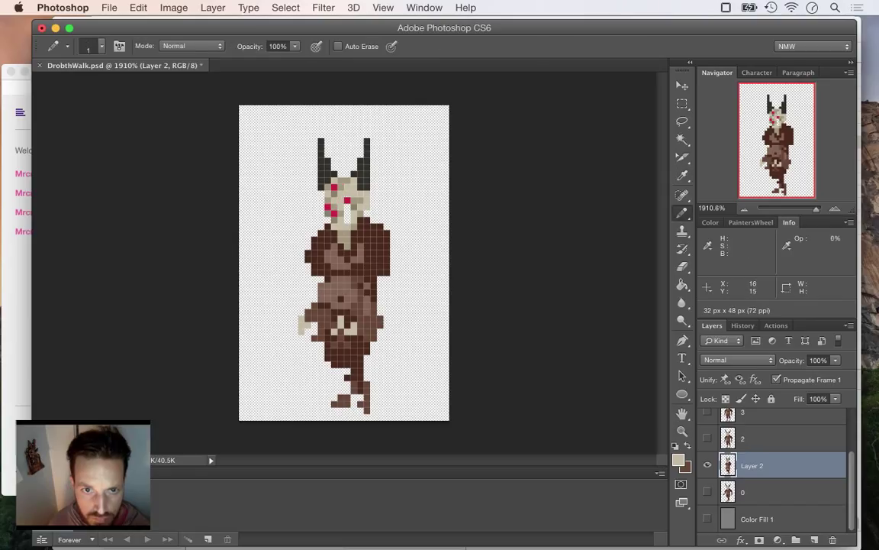
key(i)
key(b)
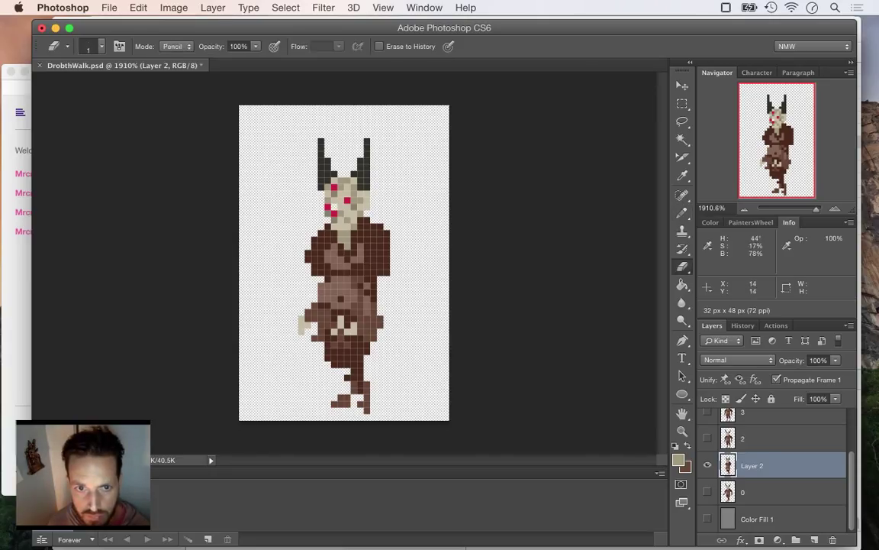
Cover the outermost red eye on the image's left side of the face with sampled bone shades and save the document.
key(i)
key(b)
click(335, 207)
click(328, 207)
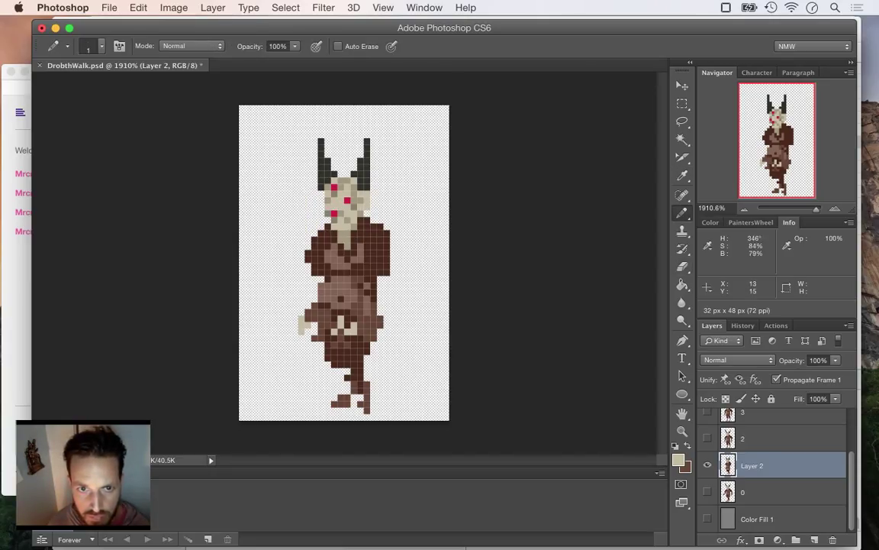
key(i)
key(b)
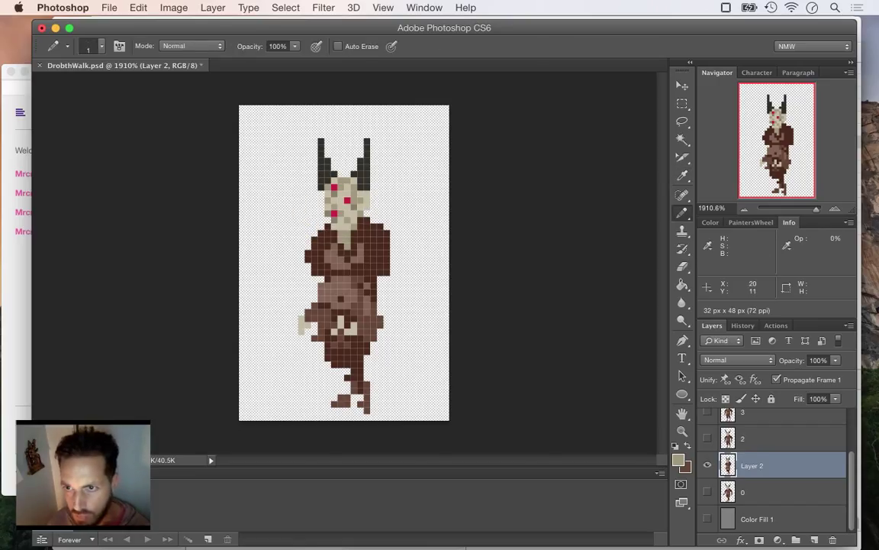
key(super+s)
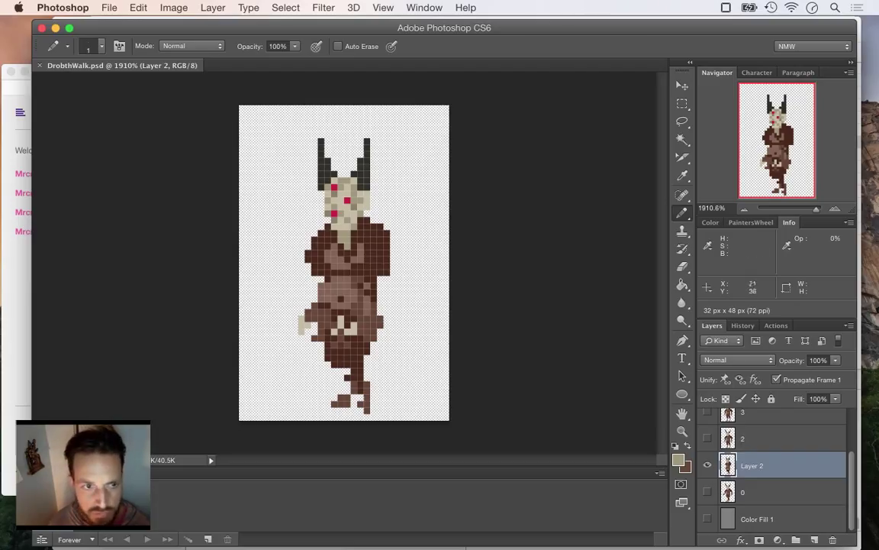
Rename Layer 2 as 1.
double_click(752, 466)
text(1)
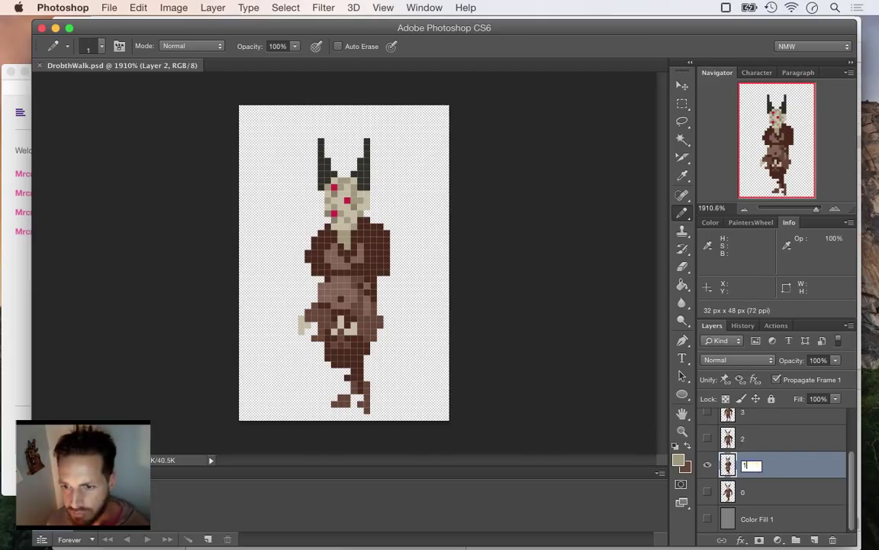
key(Return)
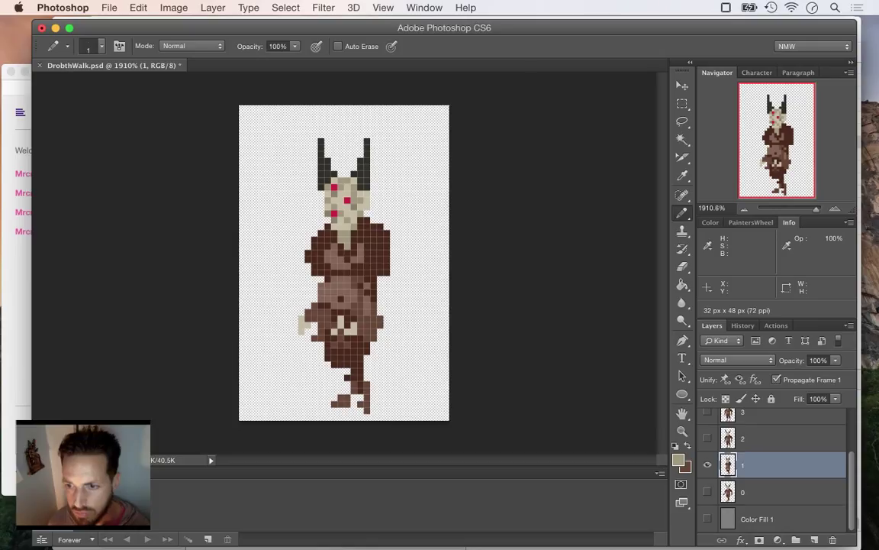
Hide frame layer 1, then show and select frame layer 3.
scroll(775, 465, up, 1)
scroll(775, 466, up, 1)
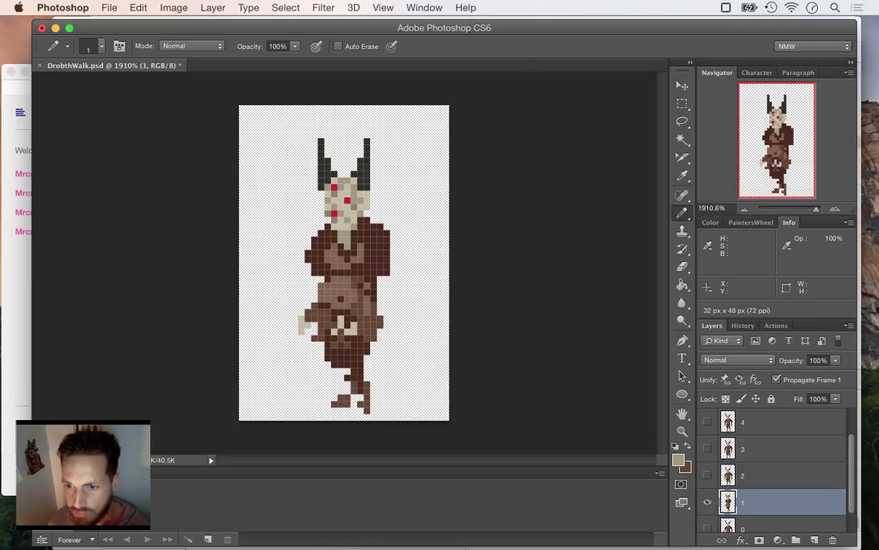
click(707, 501)
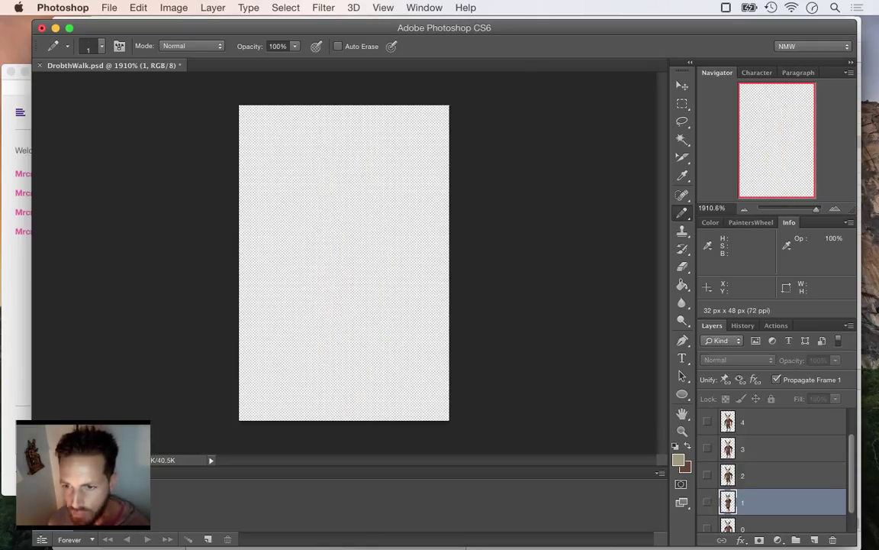
click(706, 448)
click(763, 449)
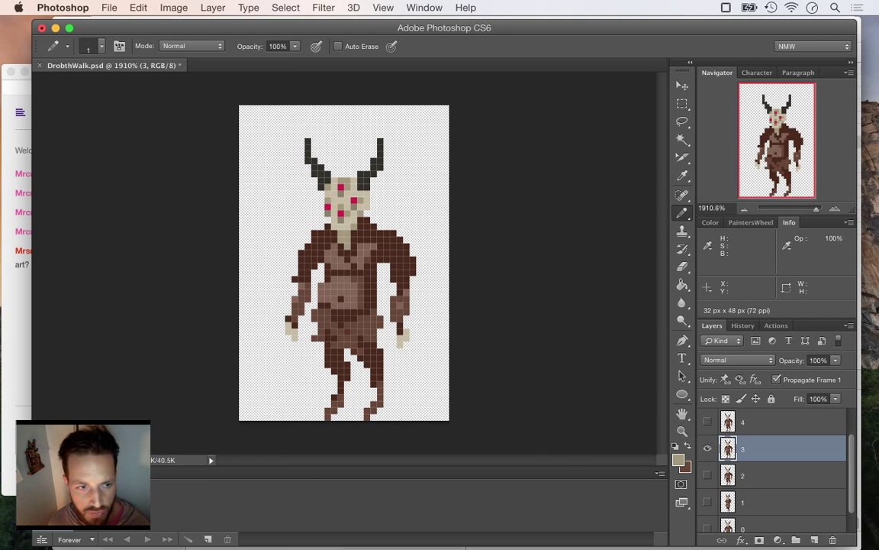
Switch to Safari to read the Twitch chat and search the web for "from programmer to artist" in a new window.
key(super+Tab)
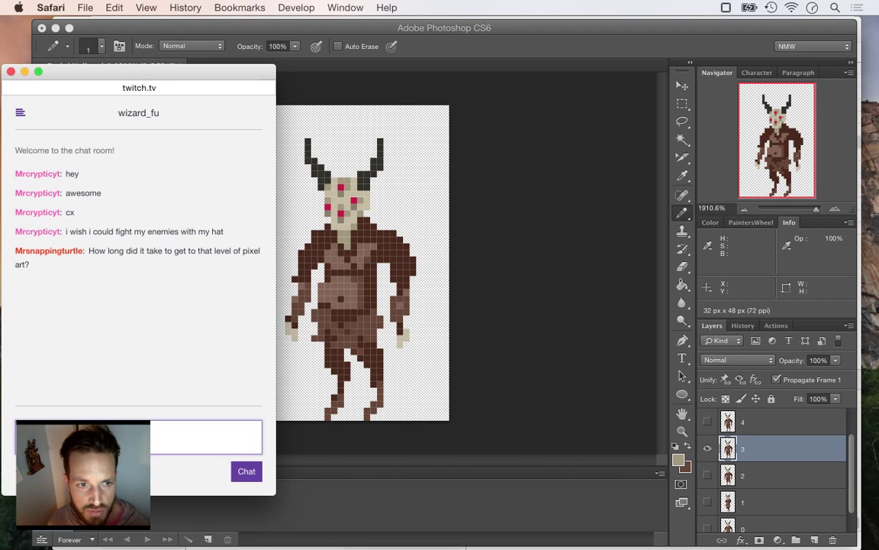
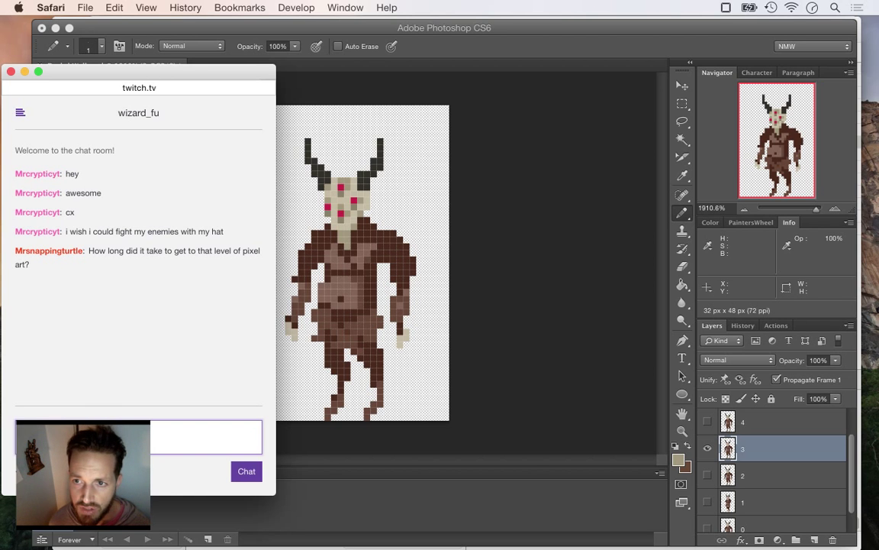
mouse_move(865, 127)
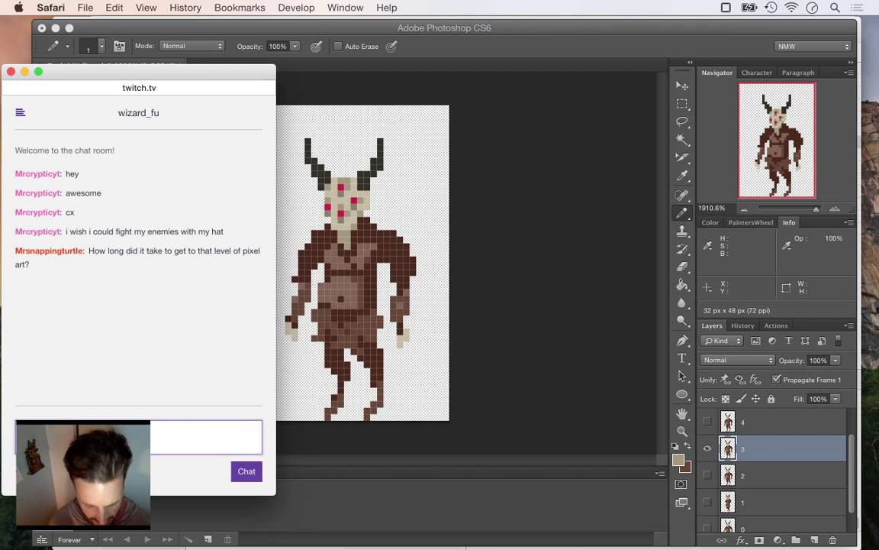
key(super+n)
text(from )
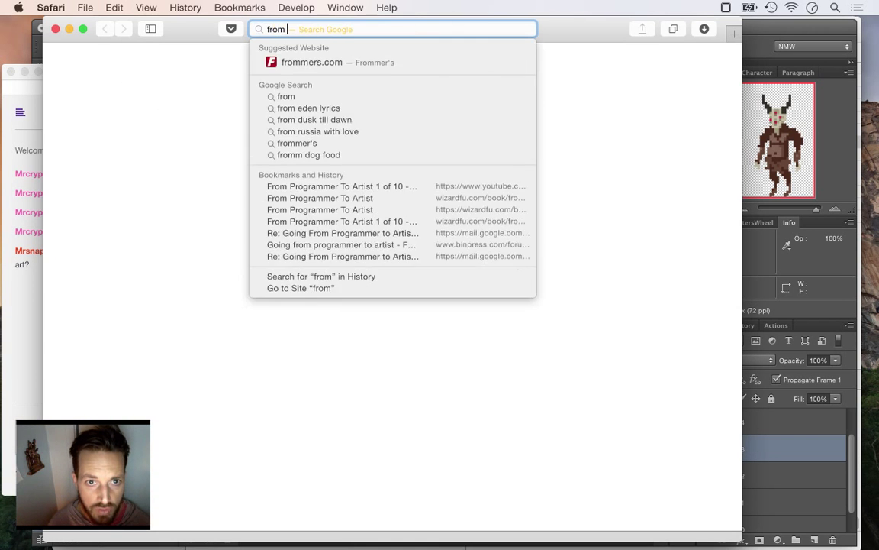
text(programmer to art)
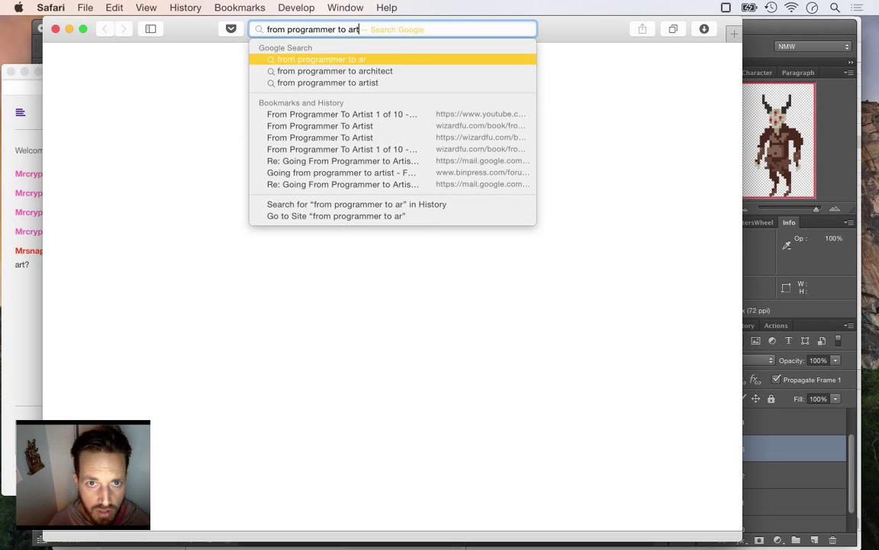
text(ist)
key(Return)
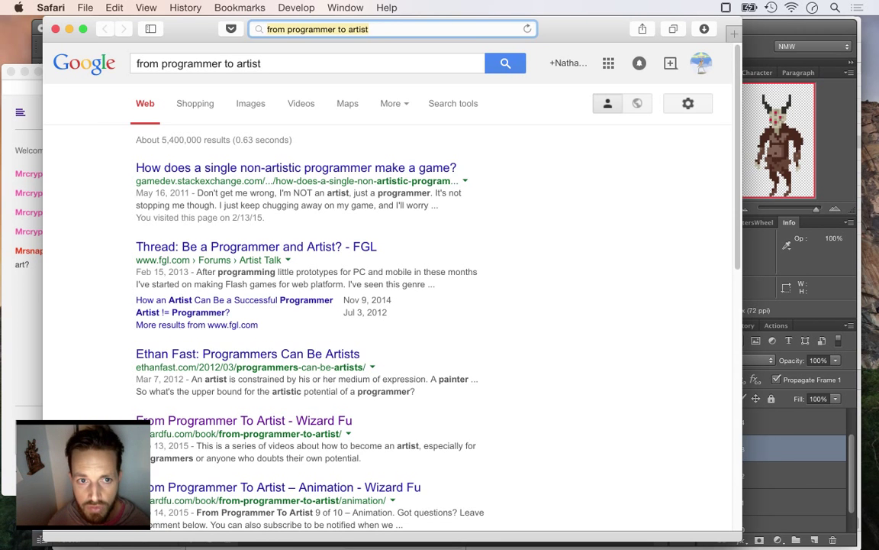
Look over the "From Programmer To Artist - Wizard Fu" page, close its window and return to Photoshop.
drag(580, 27, 621, 28)
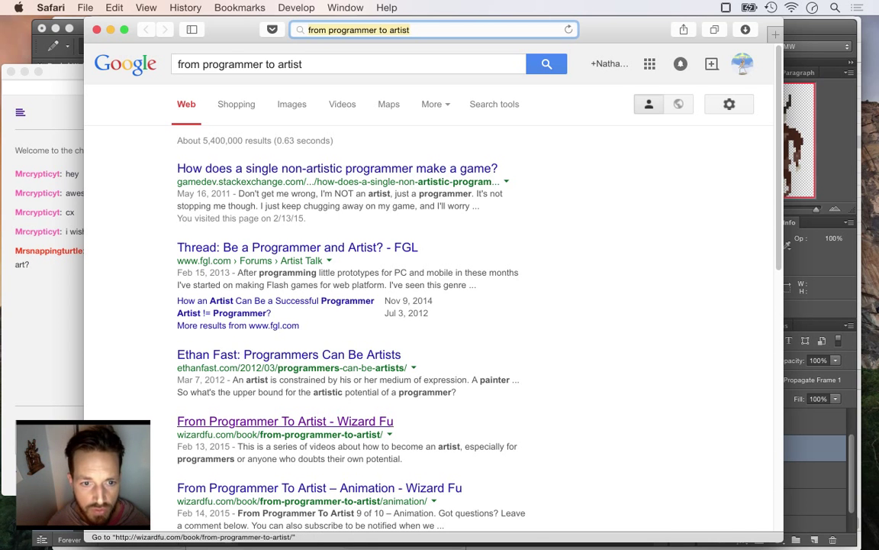
click(284, 421)
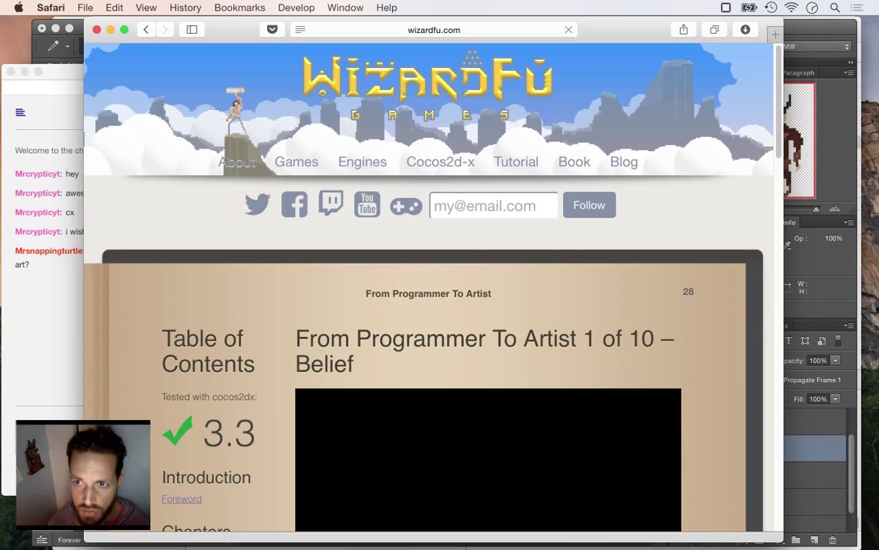
scroll(433, 305, down, 4)
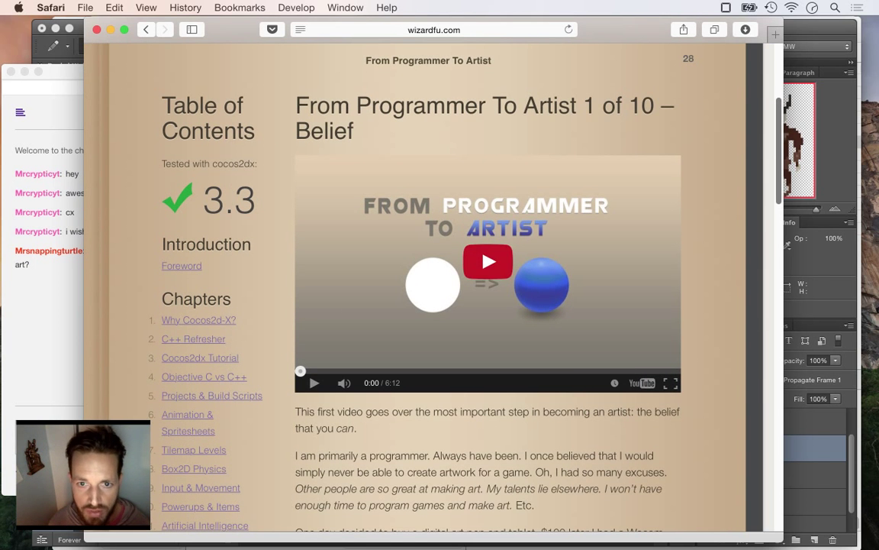
click(96, 29)
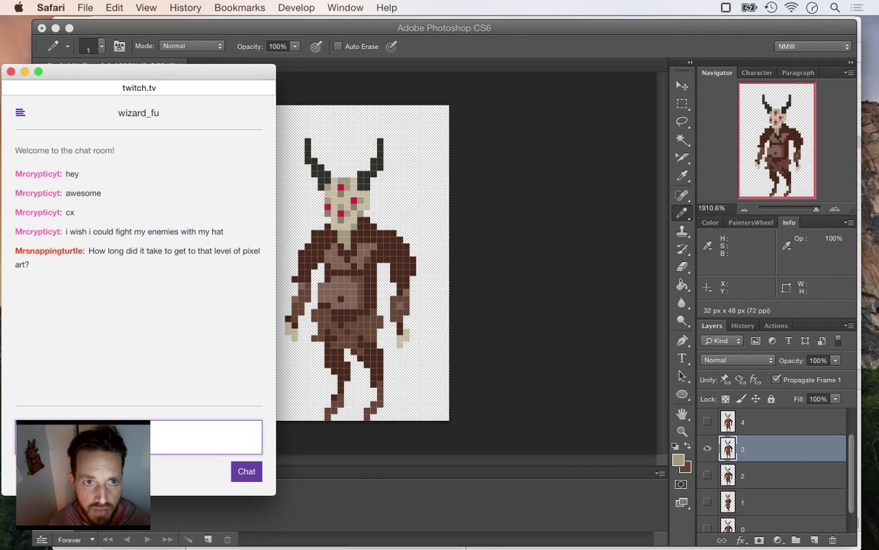
click(288, 193)
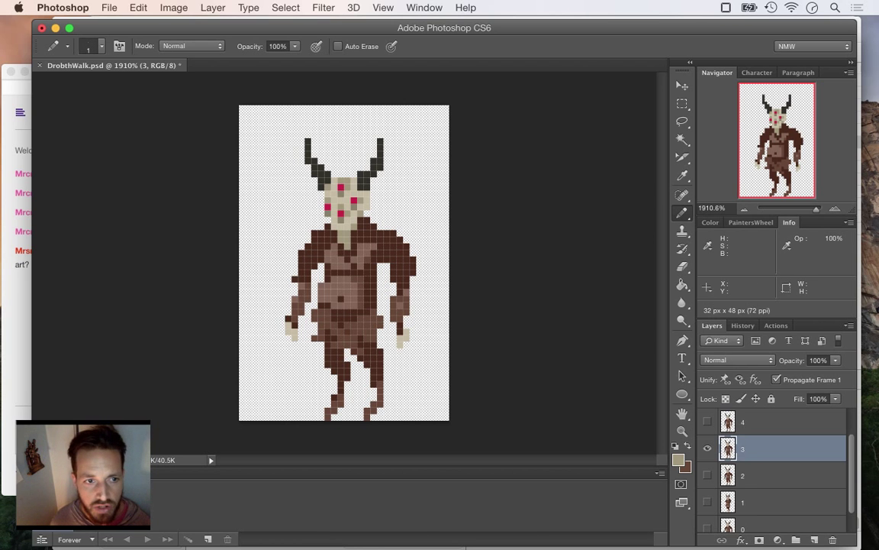
Shift the Photoshop window slightly, check the Twitch chat in Safari for new messages and return to Photoshop.
drag(445, 28, 451, 24)
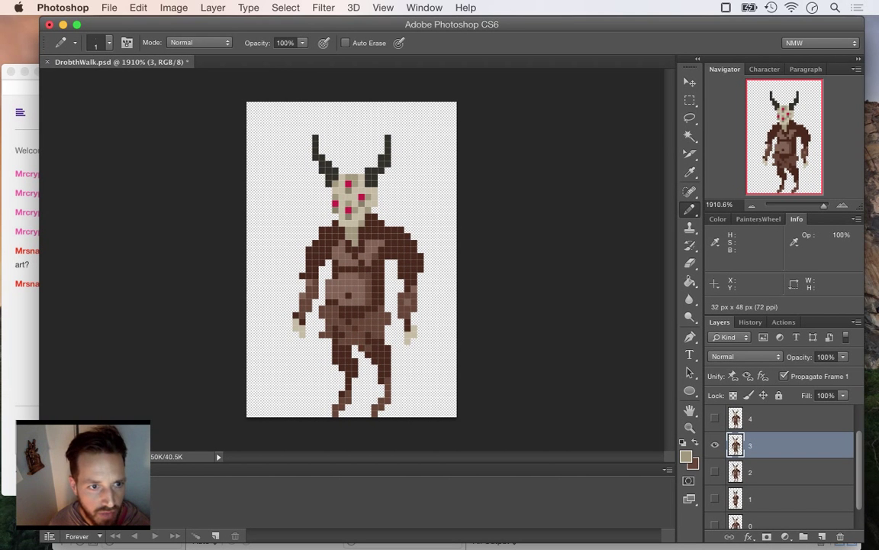
drag(39, 251, 38, 252)
click(29, 252)
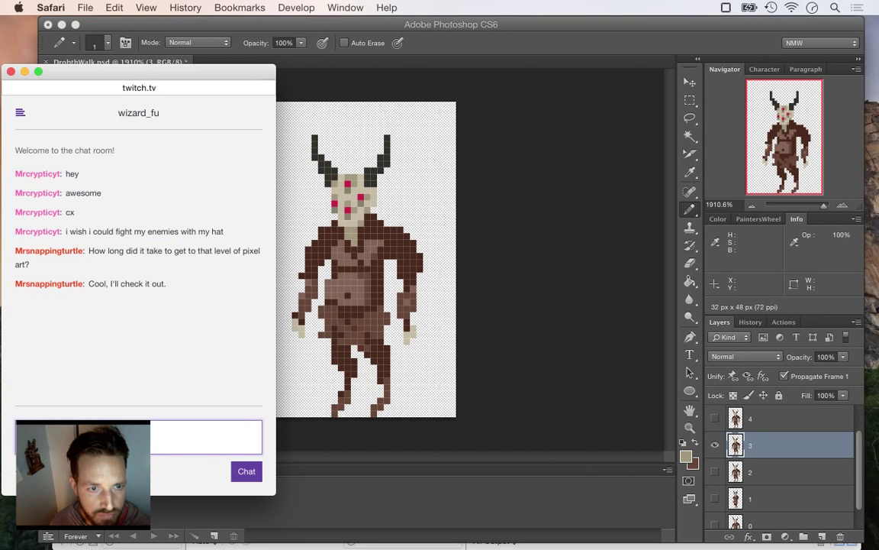
key(super+Tab)
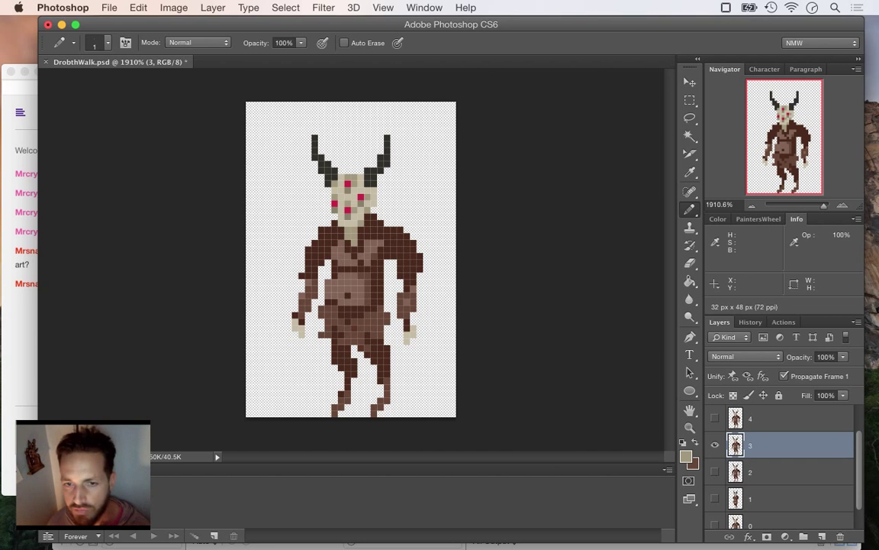
Hide layer 3 and compare frame layers 1 and 0 by showing them one at a time, ending on layer 1.
key(m)
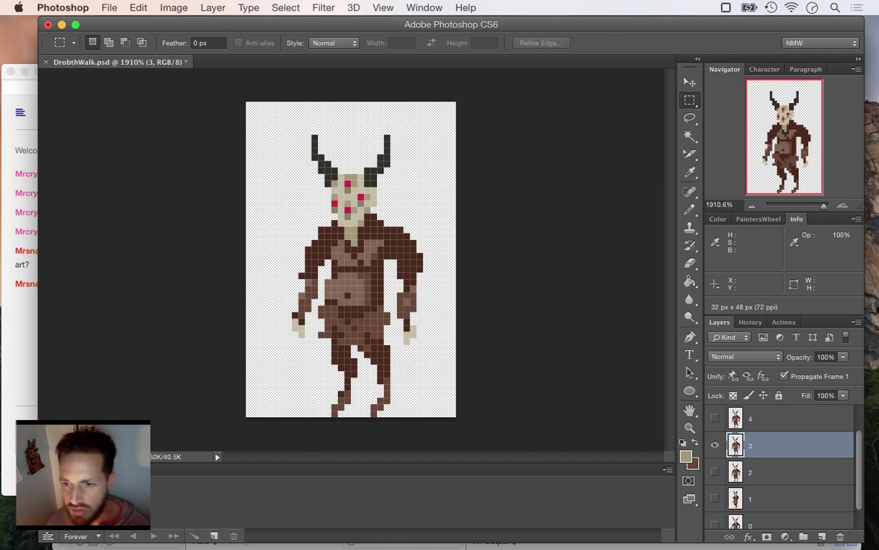
click(716, 445)
click(715, 498)
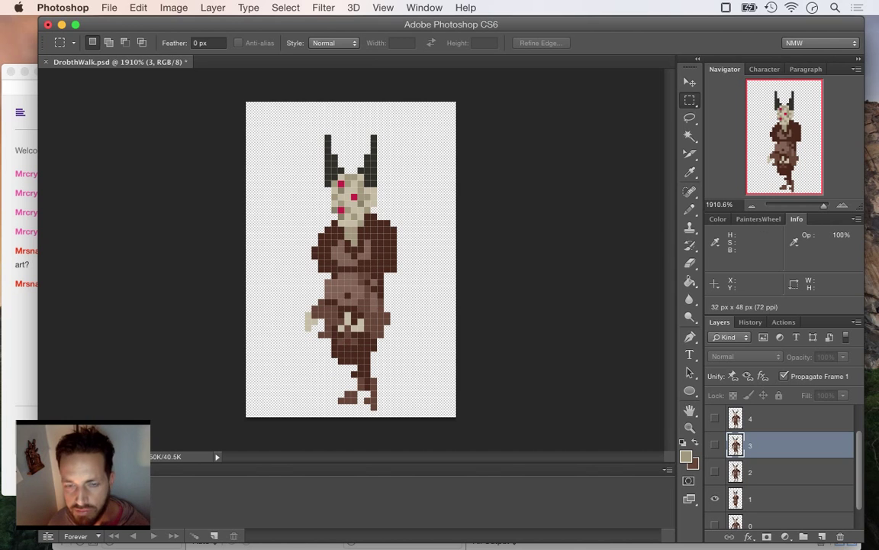
scroll(779, 470, down, 2)
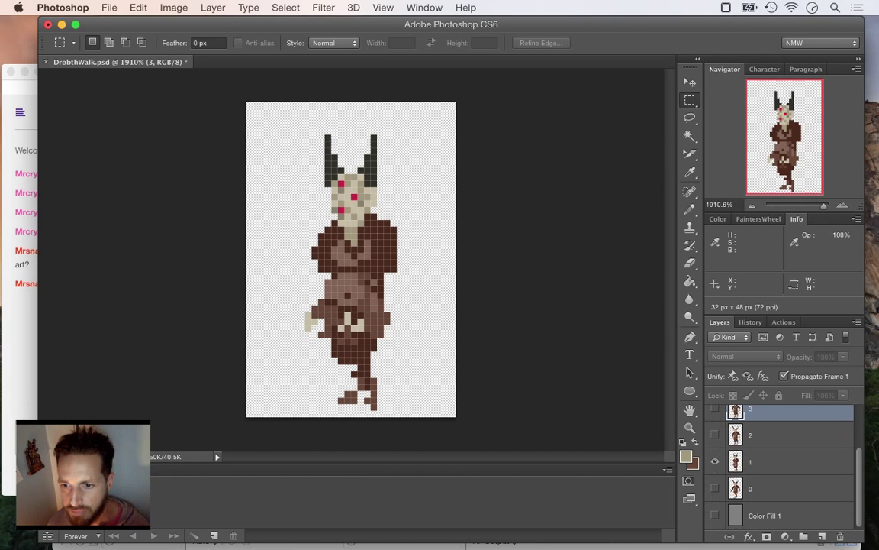
click(715, 461)
click(715, 488)
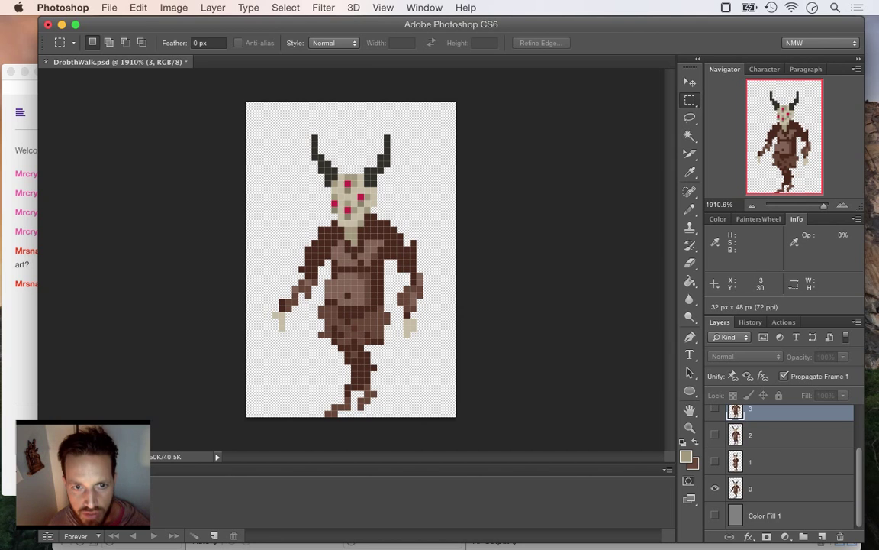
click(715, 488)
click(715, 462)
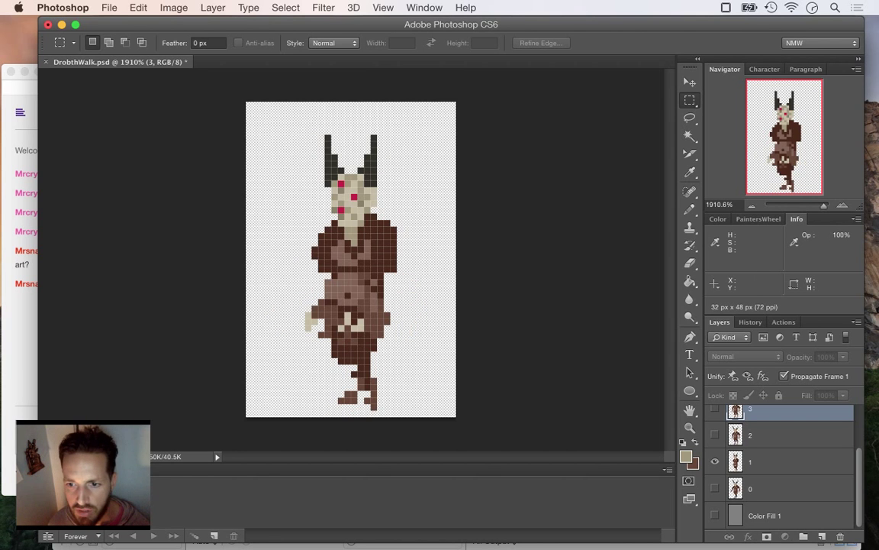
Rename the visible frame layer 1 as 3.
click(765, 461)
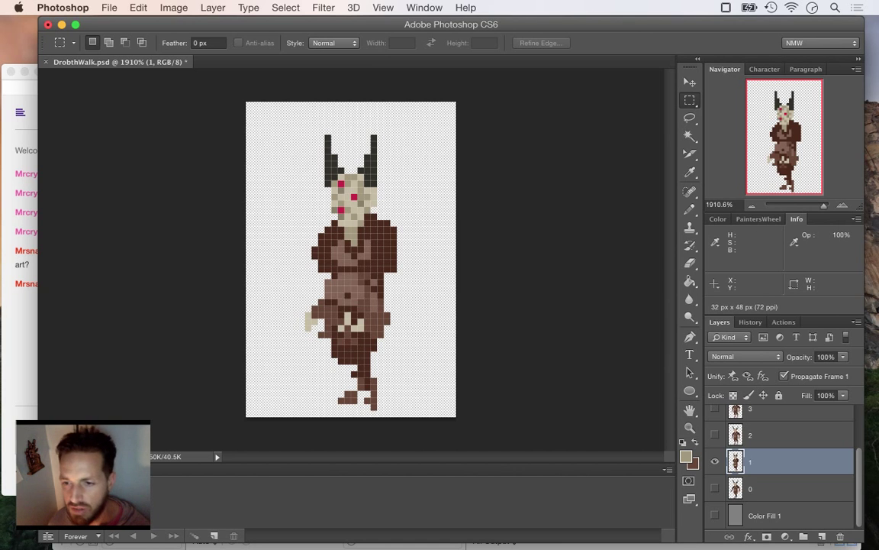
double_click(751, 461)
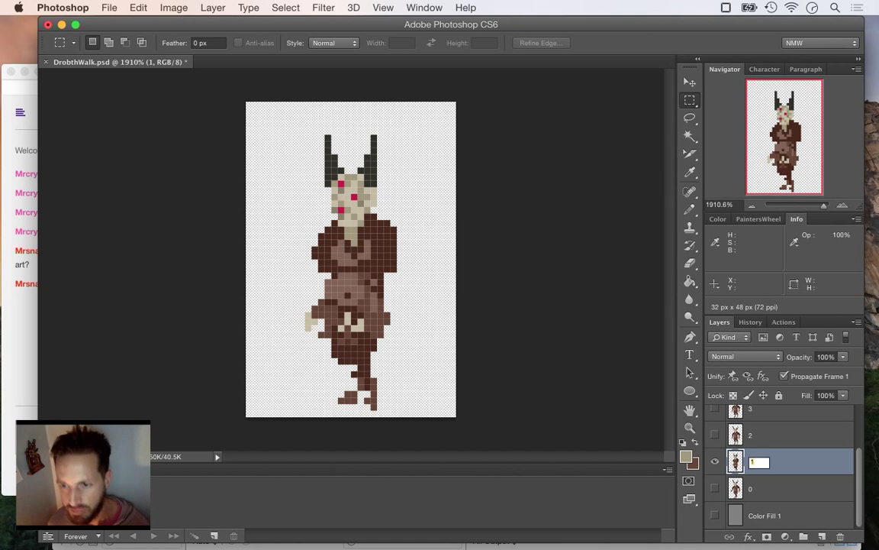
text(3)
key(Return)
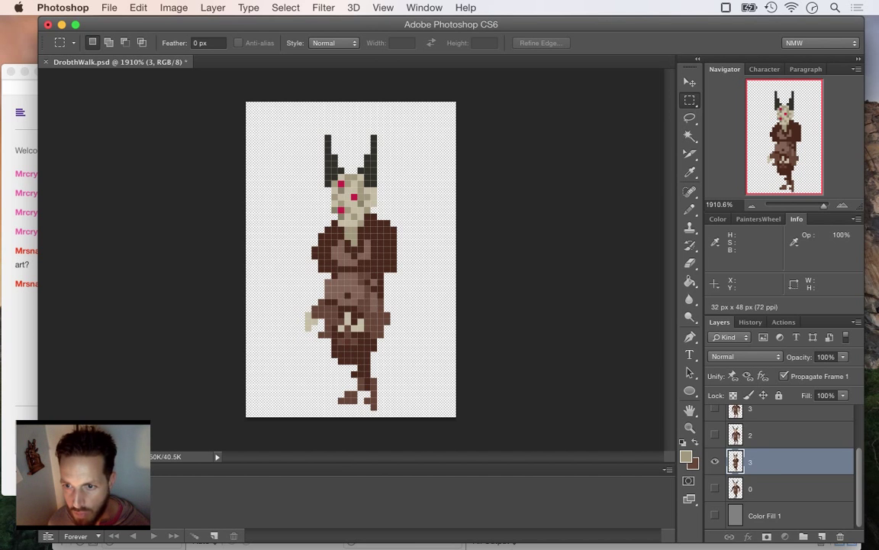
Rename the original hidden layer 3 as 1 and restack the frame layers in the order 3, 2, 1 above layer 0.
click(751, 409)
double_click(751, 418)
text(1)
key(Return)
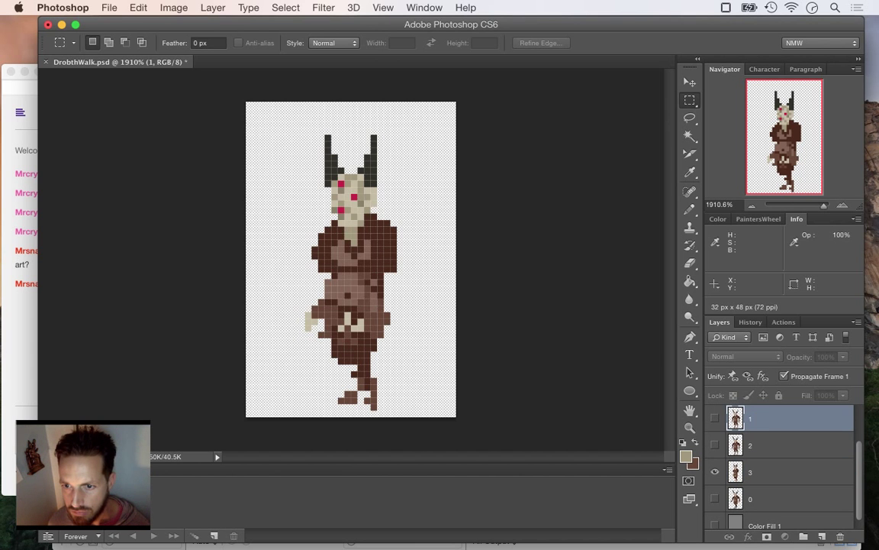
drag(751, 418, 738, 486)
drag(751, 445, 755, 410)
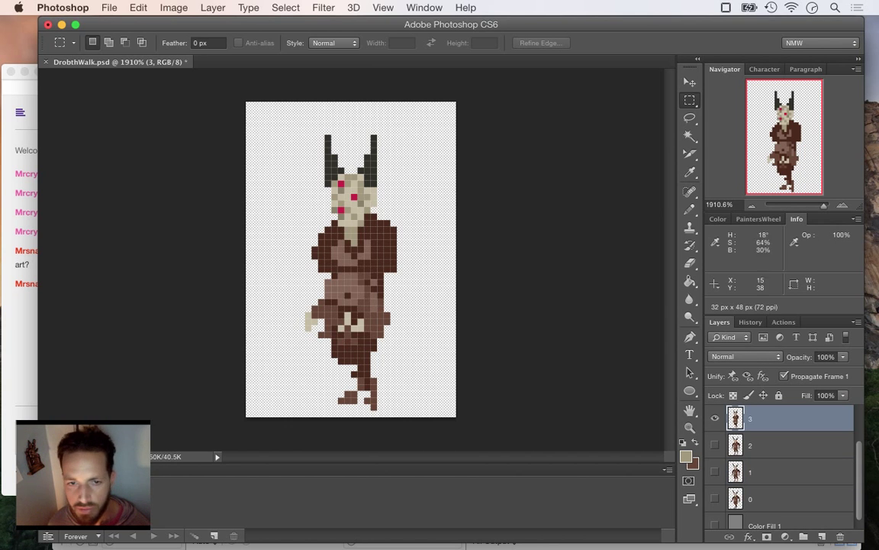
Erase the demon's legs on layer 3 and copy both legs from layer 1 with a 13 x 11 px selection.
key(e)
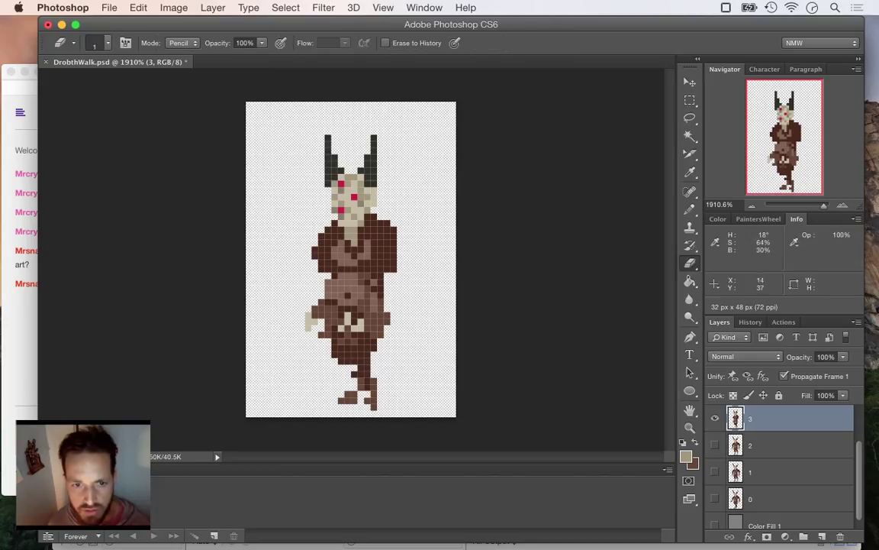
mouse_move(354, 347)
mouse_down()
mouse_move(341, 360)
mouse_move(368, 349)
mouse_move(334, 347)
mouse_move(367, 362)
mouse_move(354, 394)
mouse_move(374, 394)
mouse_up()
click(771, 472)
click(715, 473)
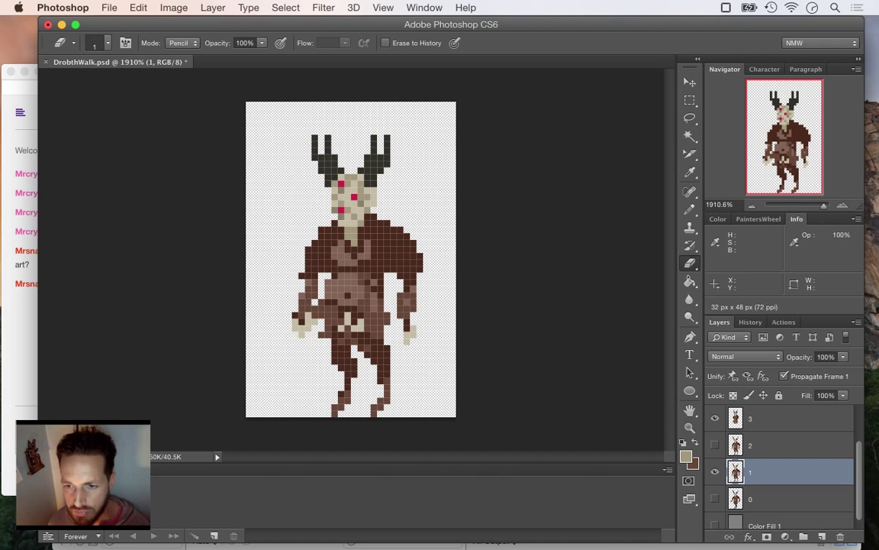
click(714, 418)
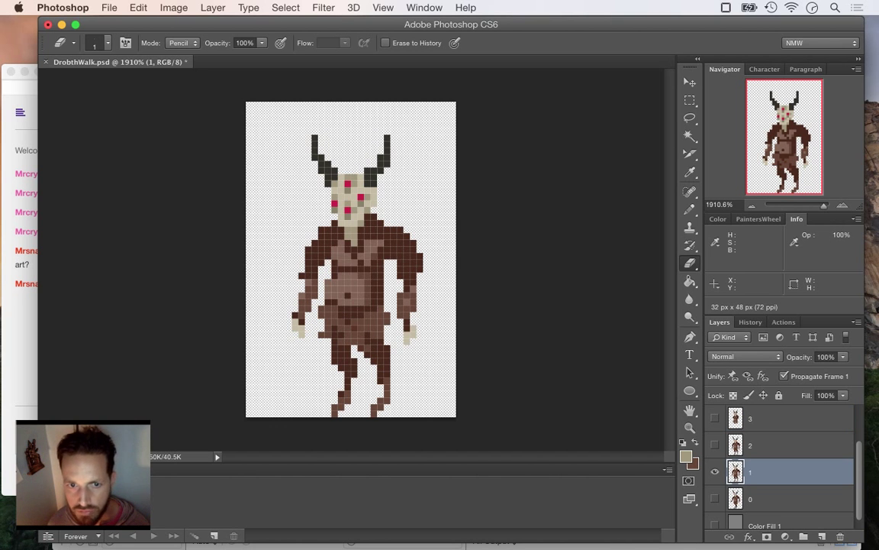
key(i)
key(m)
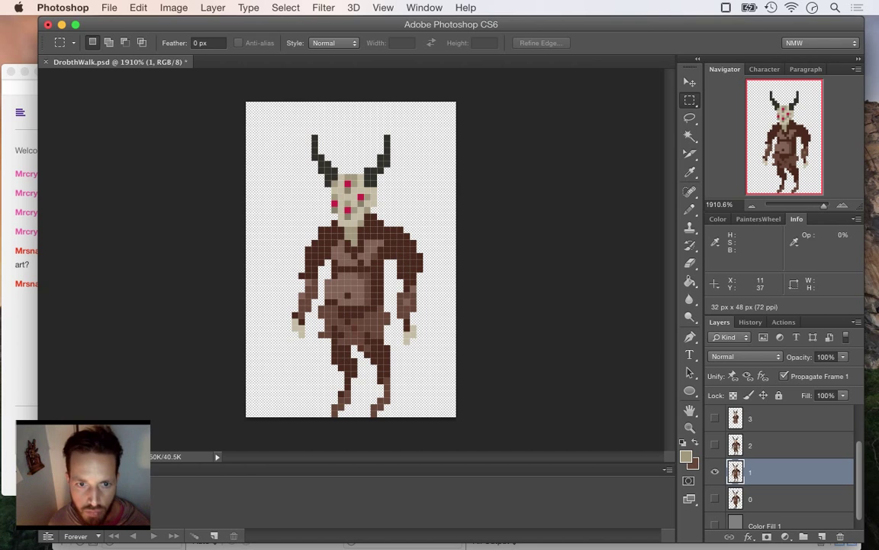
drag(318, 344, 404, 417)
key(super+c)
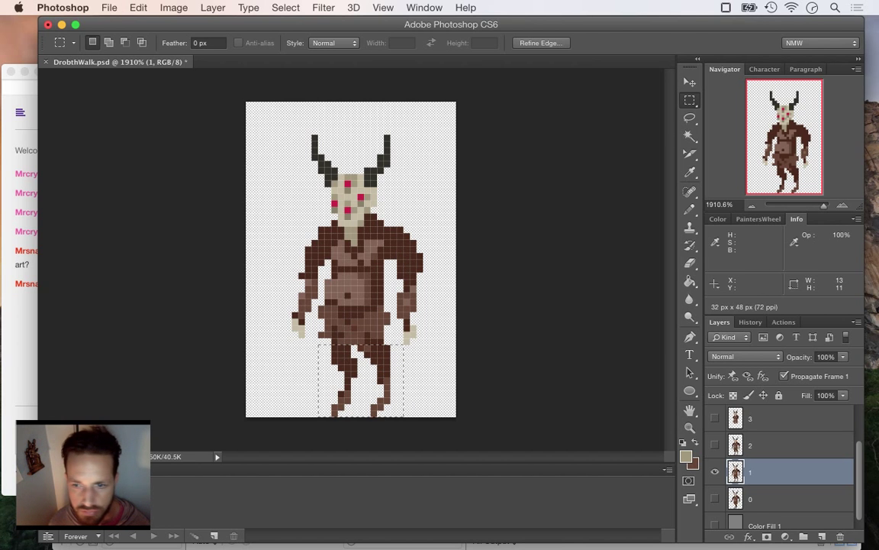
Hide layer 1, show layer 3 and paste the copied legs beneath its body.
click(714, 472)
click(715, 419)
click(786, 419)
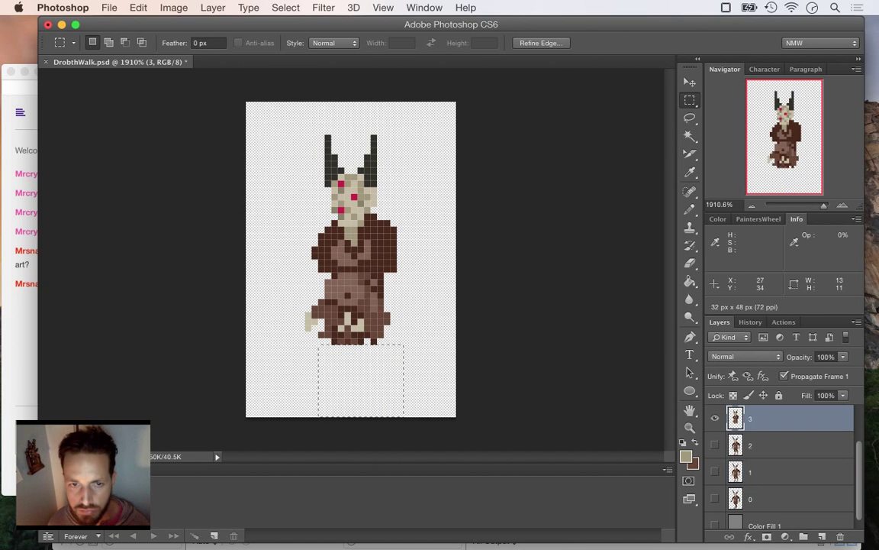
key(super+v)
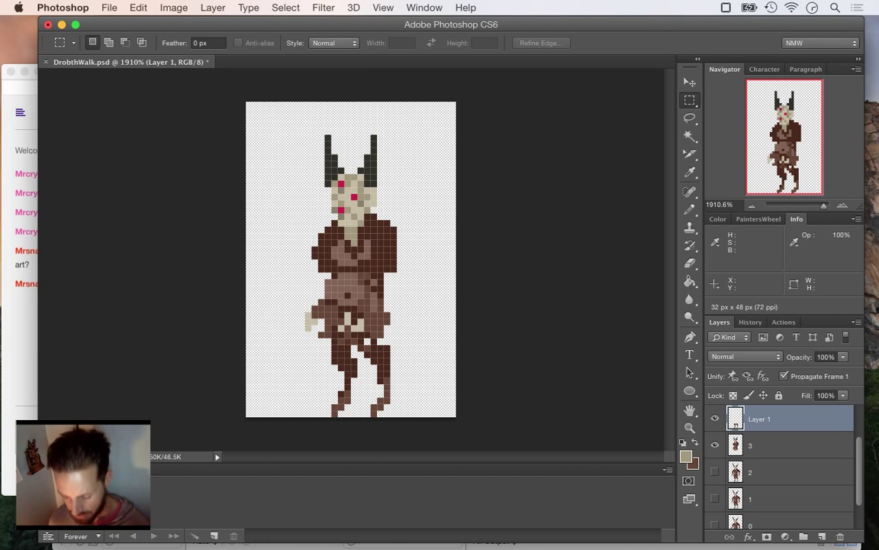
Merge the pasted legs with layer 3 and name the merged layer 3.
shift+click(763, 445)
right_click(794, 445)
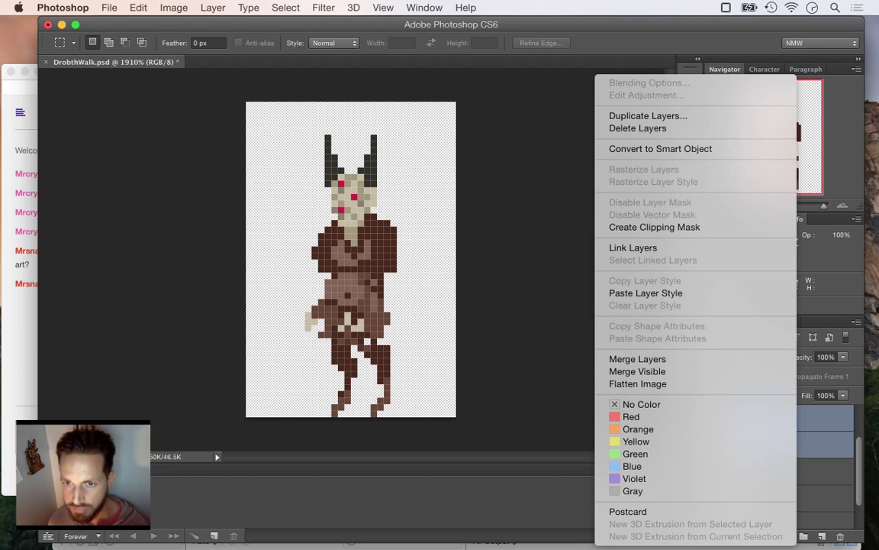
click(638, 358)
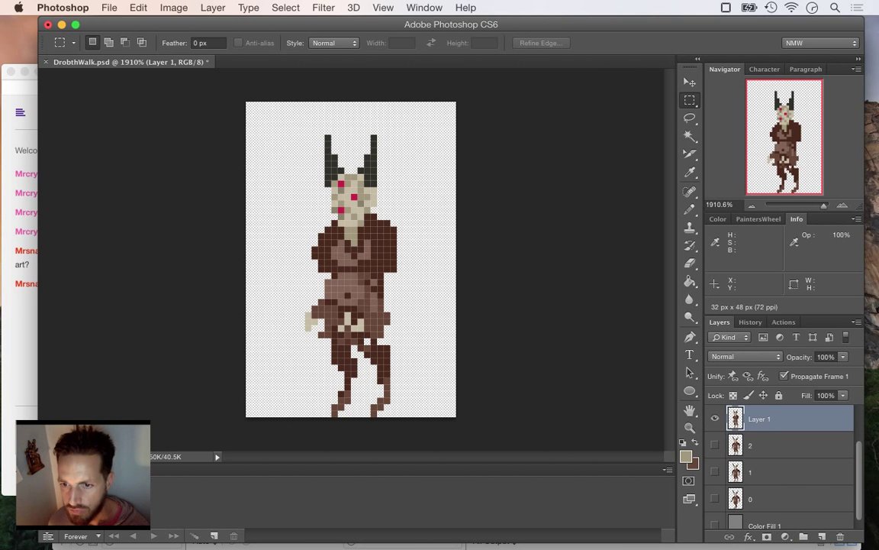
double_click(759, 419)
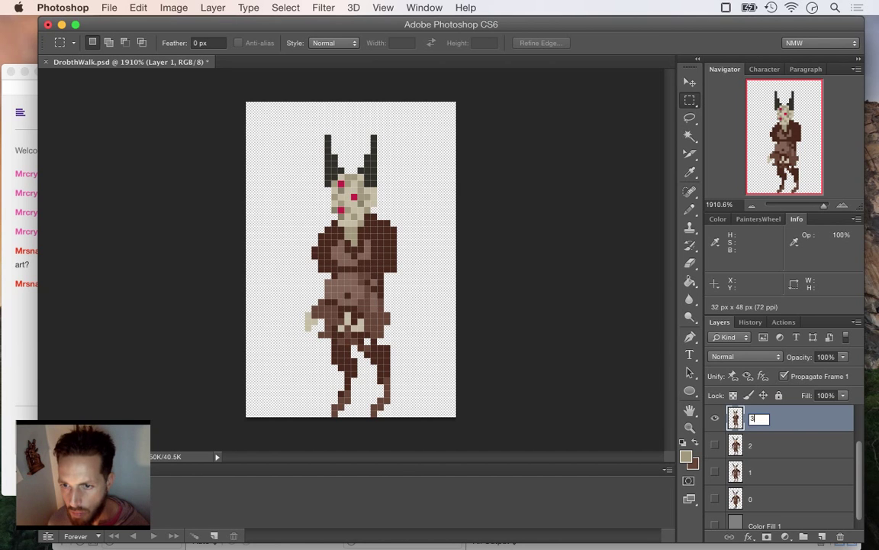
text(3)
key(Return)
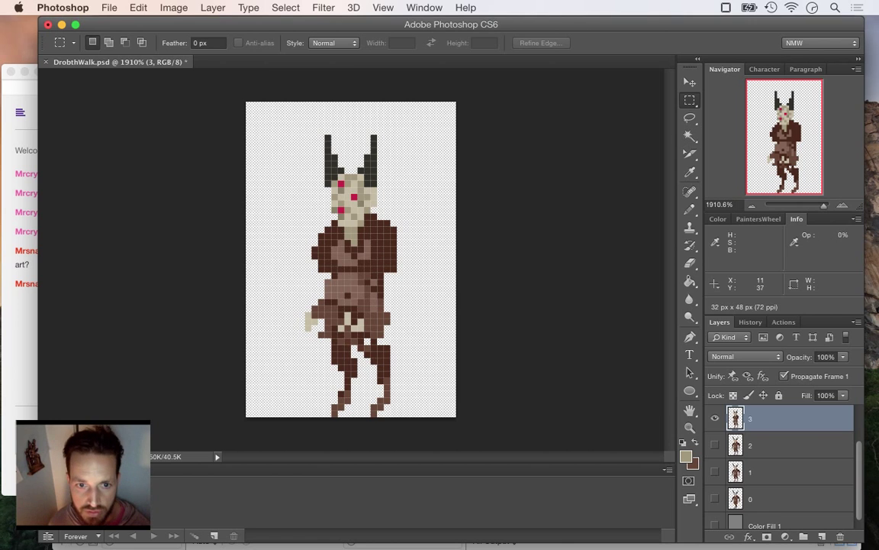
Select the figure's left-hand leg on layer 3 and rotate it about 21° so the foot swings outward.
drag(318, 344, 358, 417)
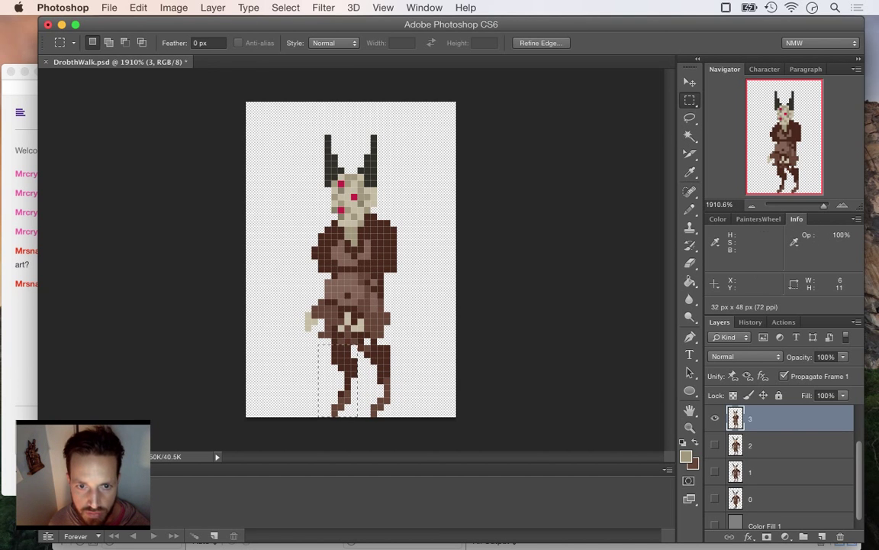
key(v)
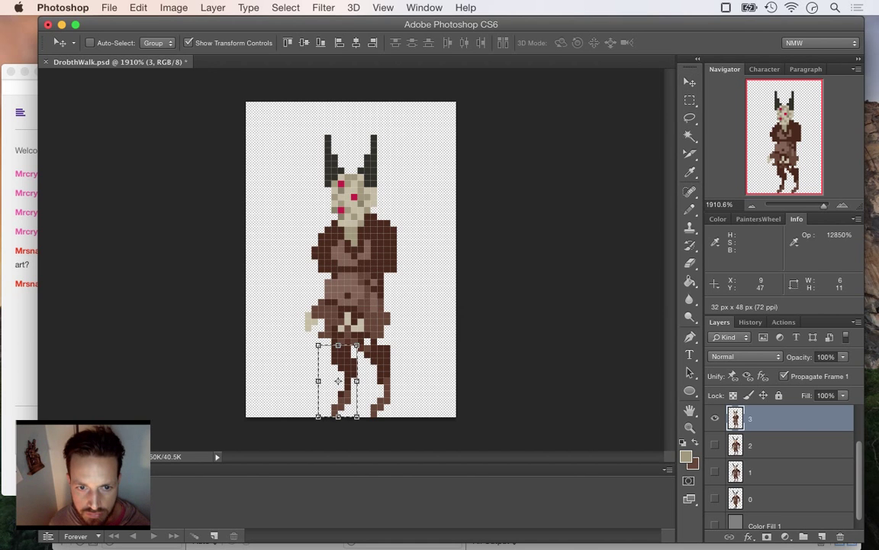
key(ctrl+t)
drag(302, 405, 327, 376)
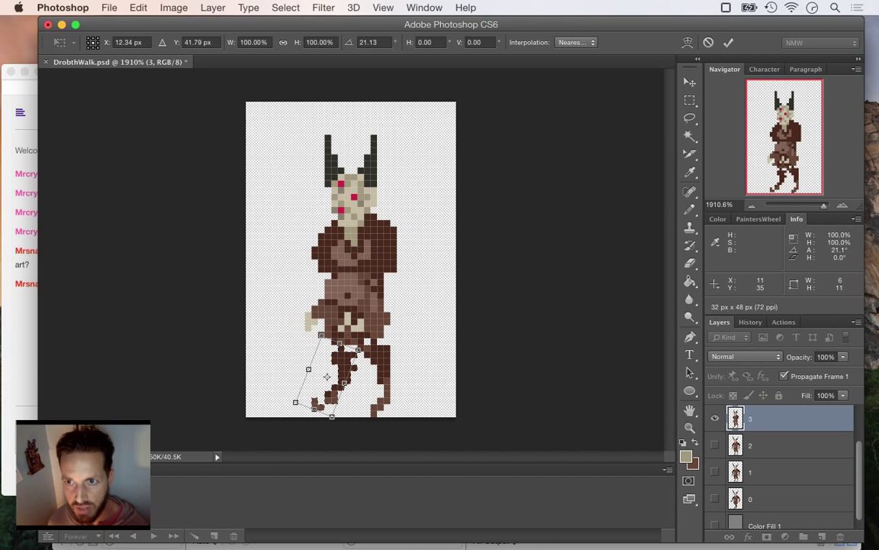
key(Return)
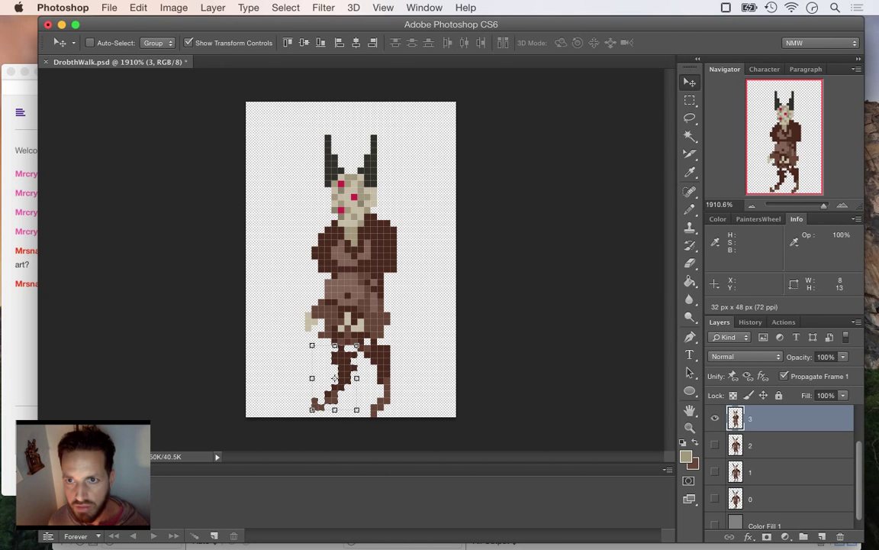
Fill the gaps at the top of the rotated leg in dark brown, erase the stray foot pixel and save the file.
key(m)
key(i)
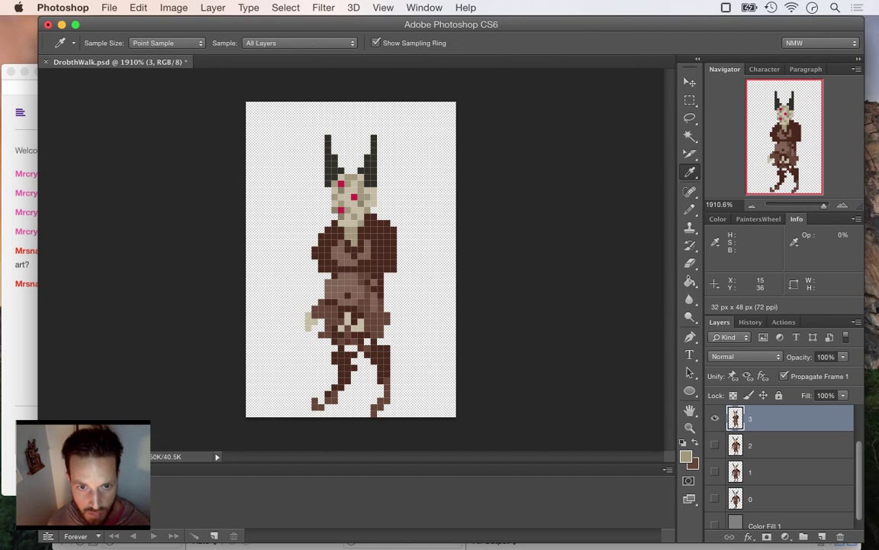
click(341, 358)
key(b)
drag(336, 349, 354, 348)
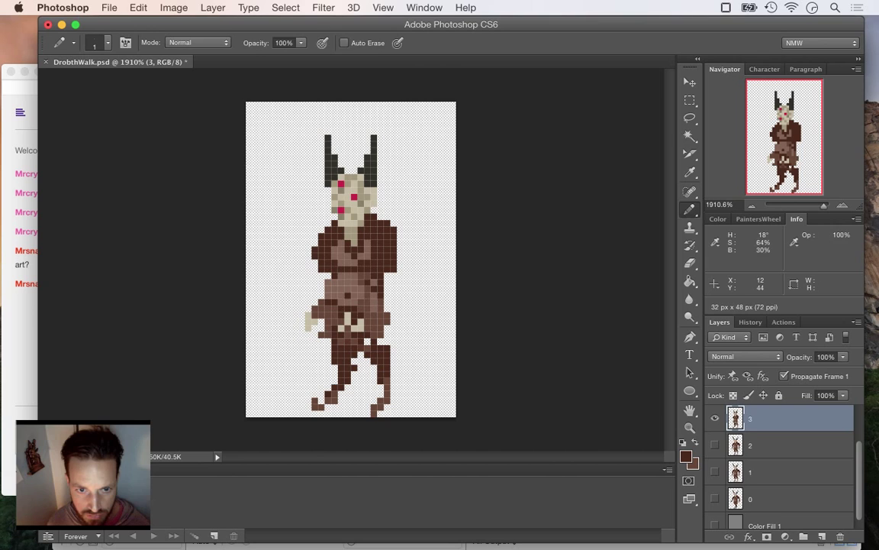
key(e)
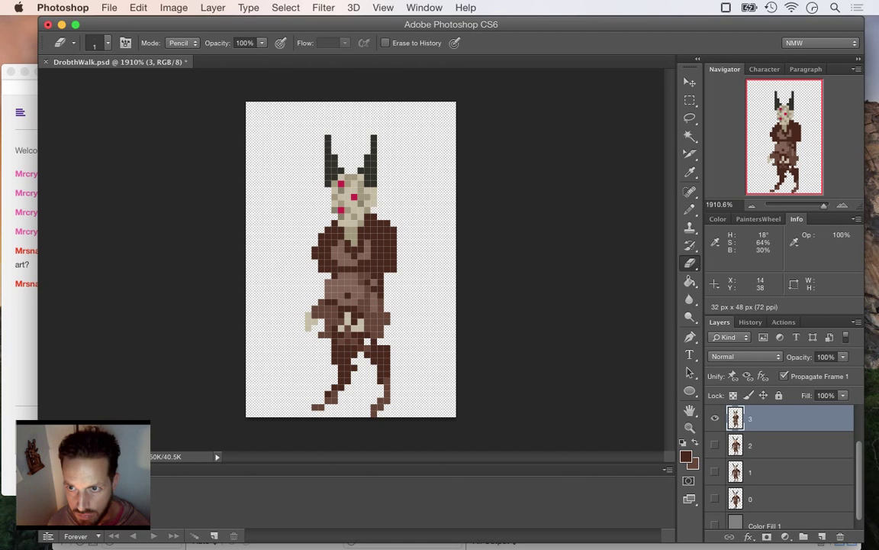
key(super+s)
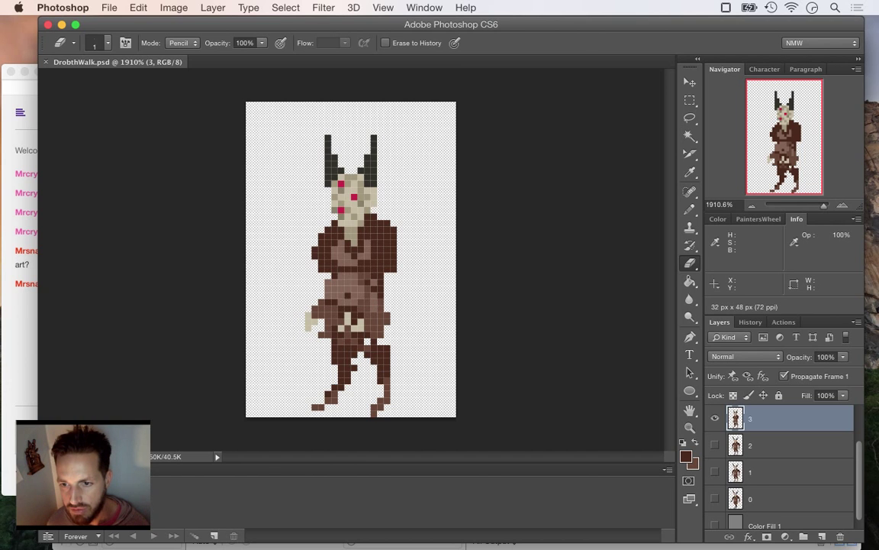
Swap the names of layers 3 and 4 and place the renamed layer 3 directly below layer 4.
scroll(779, 466, up, 1)
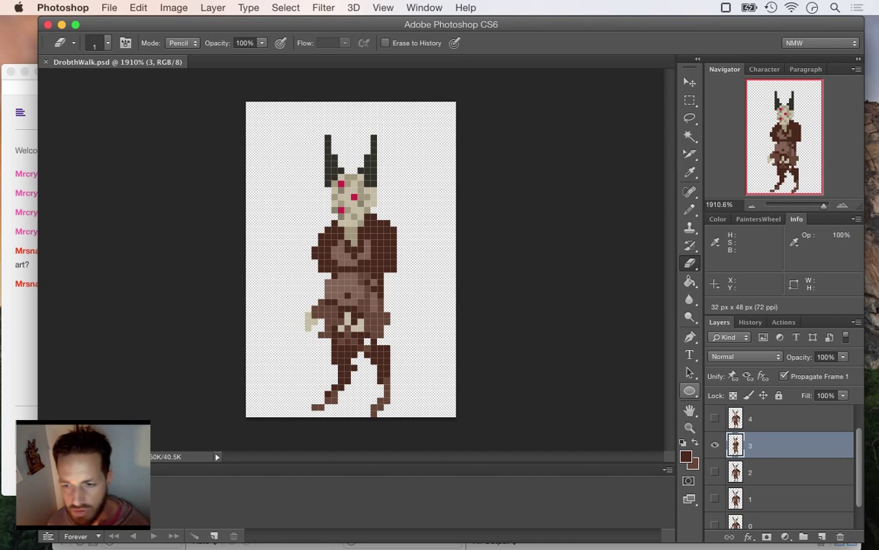
double_click(751, 445)
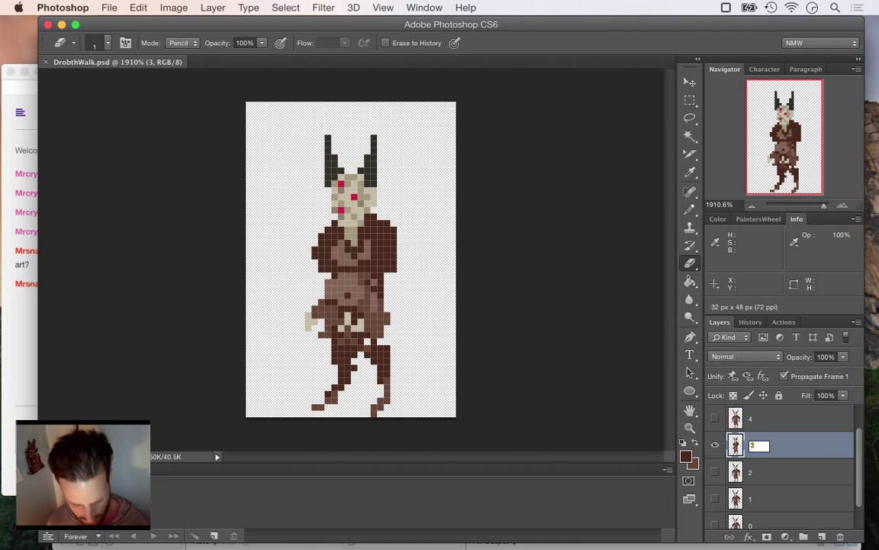
text(4)
key(Return)
double_click(751, 419)
text(3)
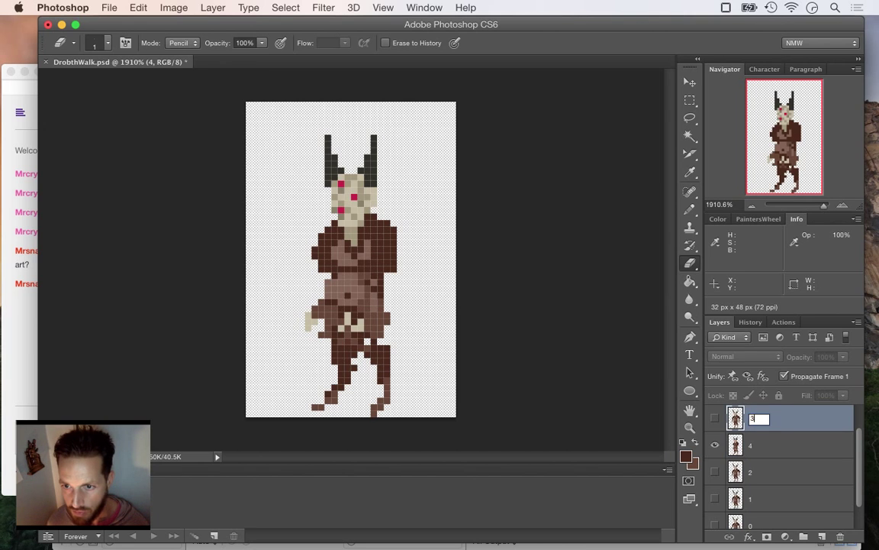
key(Return)
drag(764, 420, 763, 456)
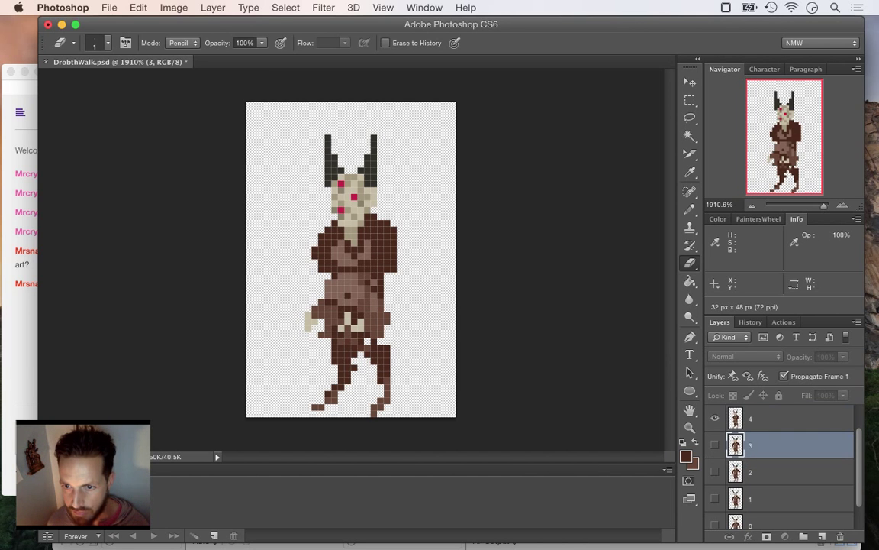
Move the left-hand leg on layer 4 one pixel to the left and deselect it.
click(763, 419)
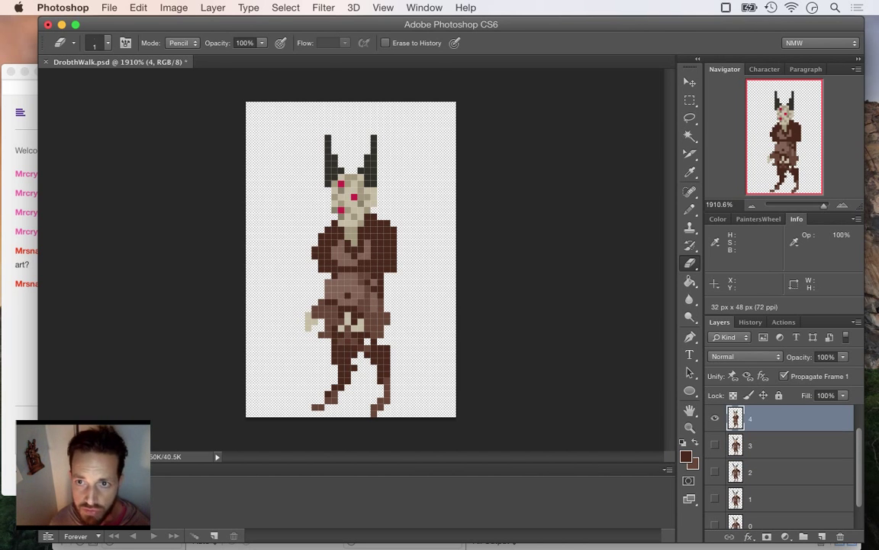
key(m)
drag(301, 346, 358, 410)
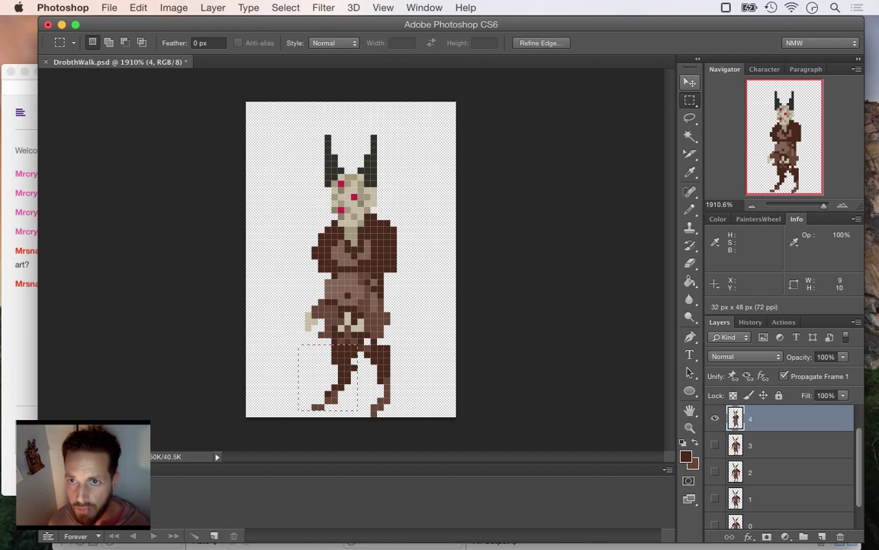
click(690, 81)
key(Left)
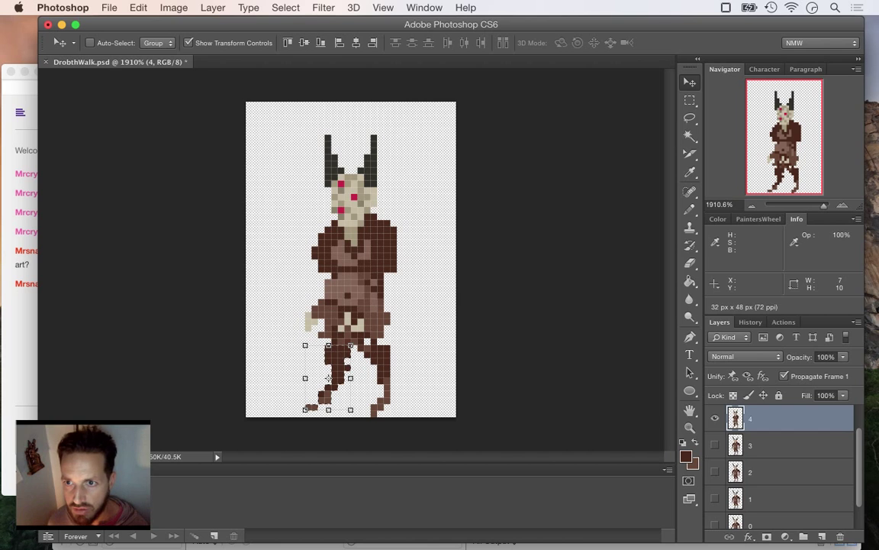
key(ctrl+d)
key(m)
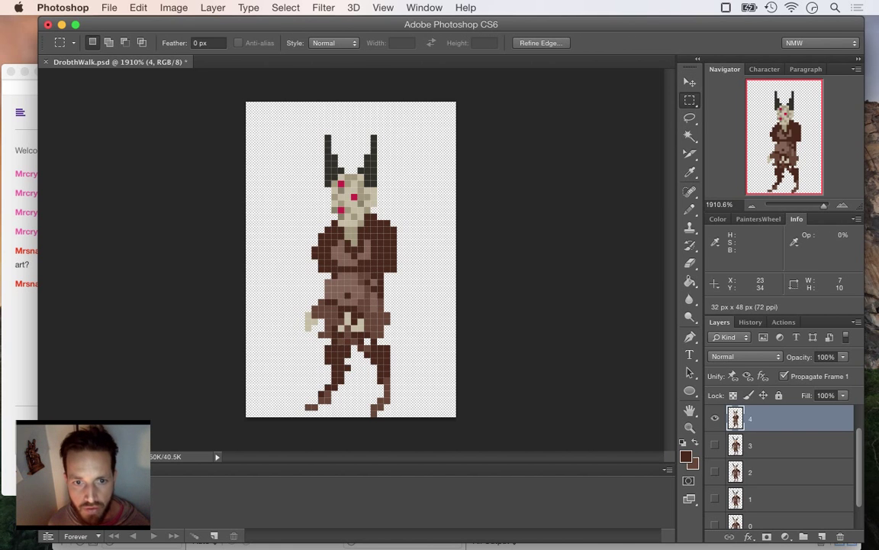
Select the figure's right-hand leg on layer 4 and rotate it about -12.4° so the foot swings outward.
key(i)
key(b)
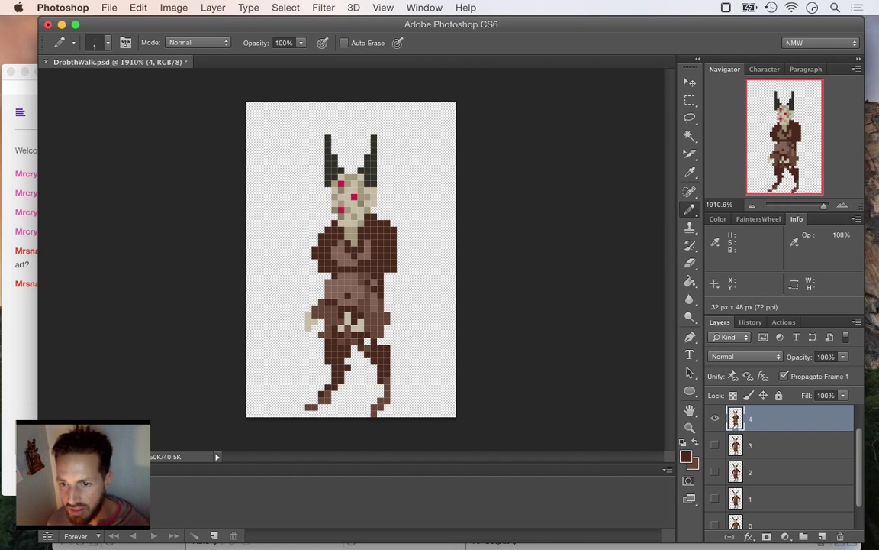
key(m)
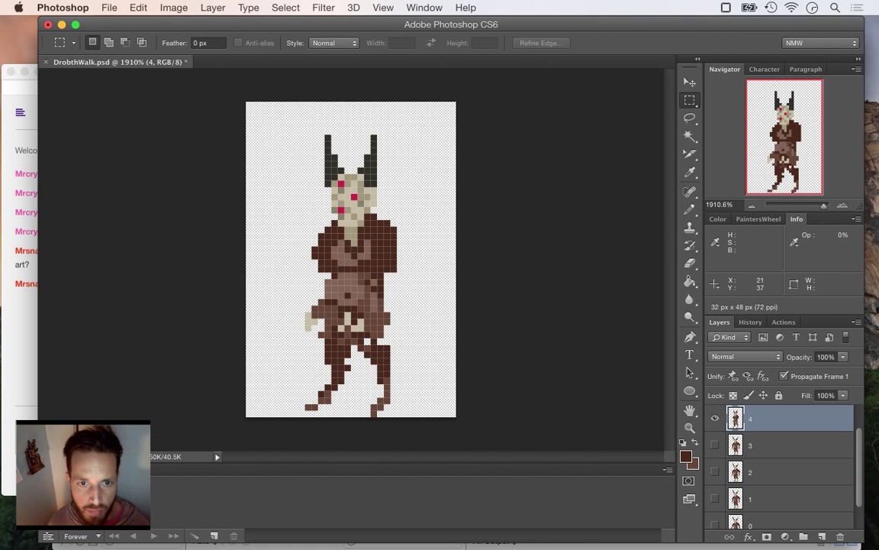
drag(351, 345, 417, 417)
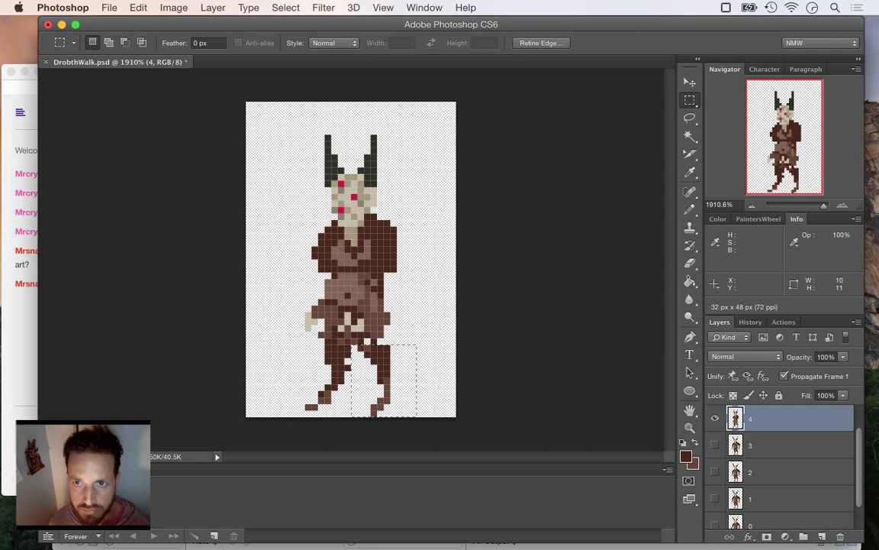
key(v)
key(ctrl+t)
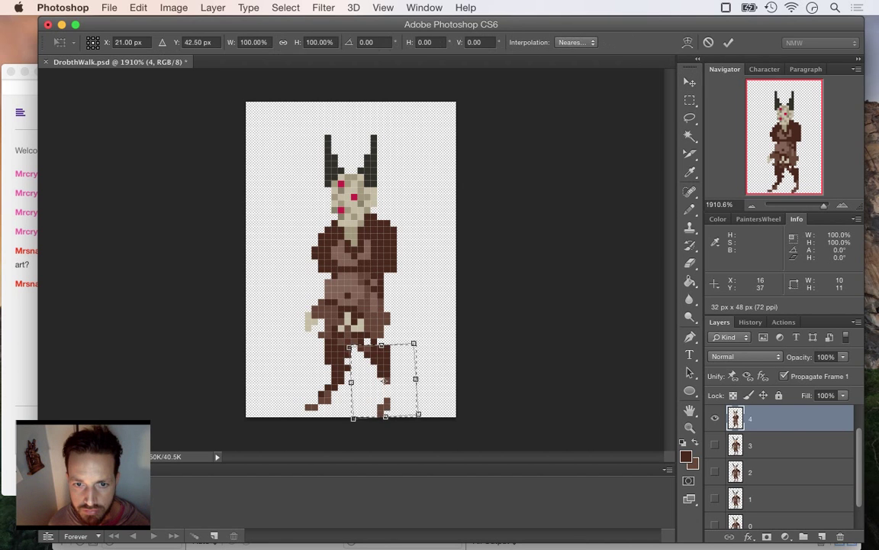
drag(430, 340, 426, 335)
drag(389, 361, 386, 376)
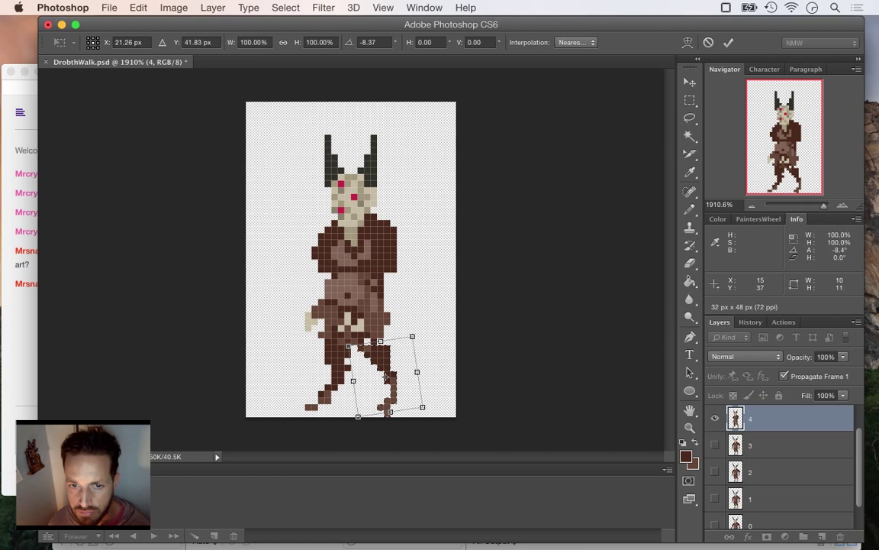
drag(423, 329, 419, 325)
drag(389, 358, 391, 357)
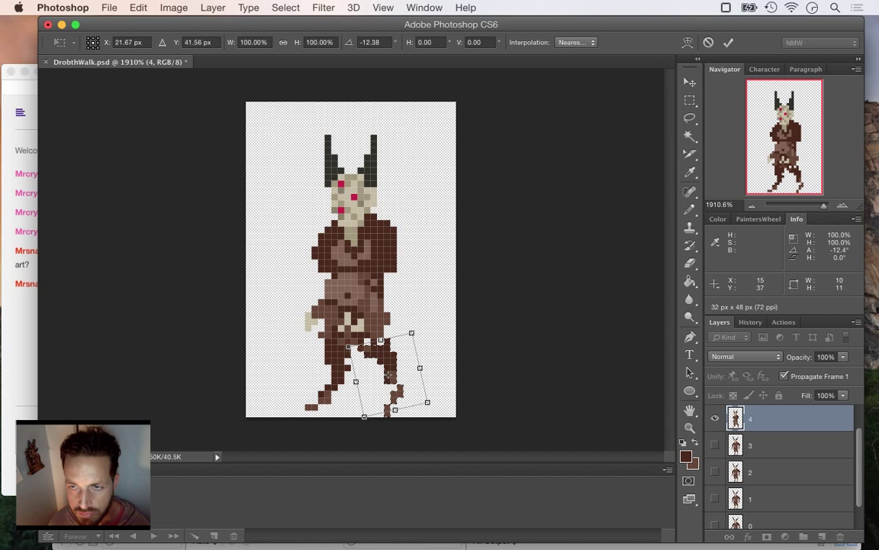
key(Return)
Fill the gaps above the rotated leg in dark brown, thicken its ankle in lighter brown and save the file.
key(m)
key(i)
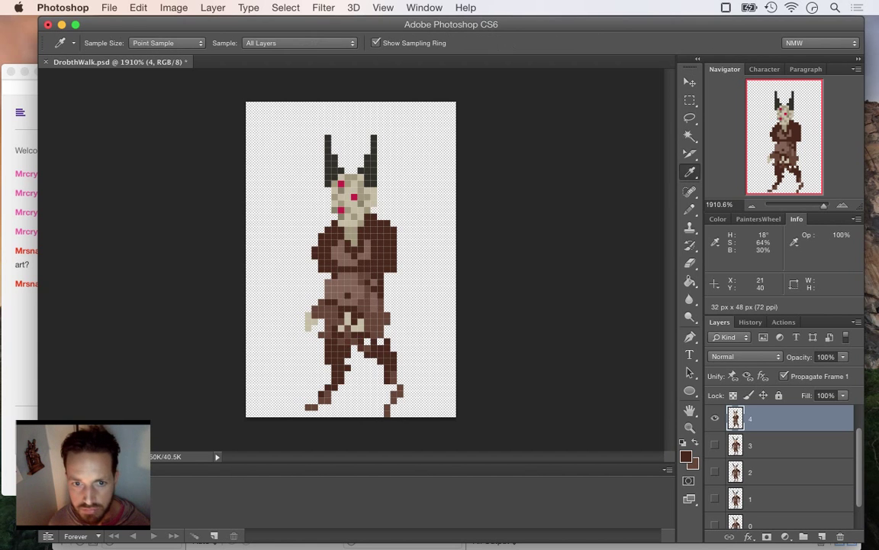
click(345, 317)
key(b)
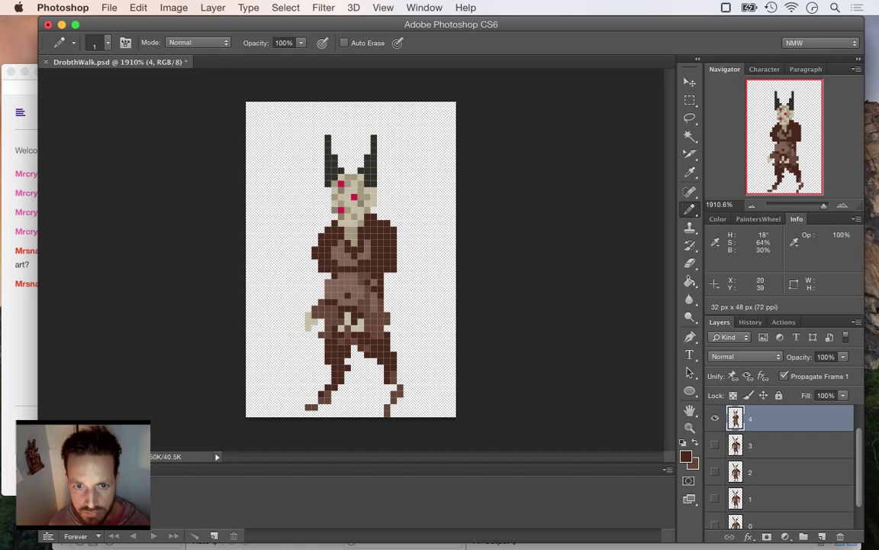
alt+click(395, 373)
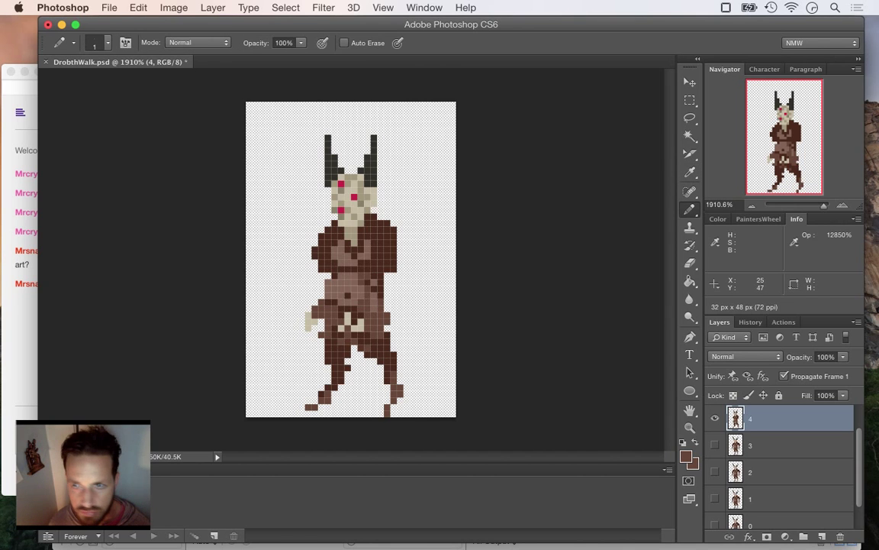
key(super+s)
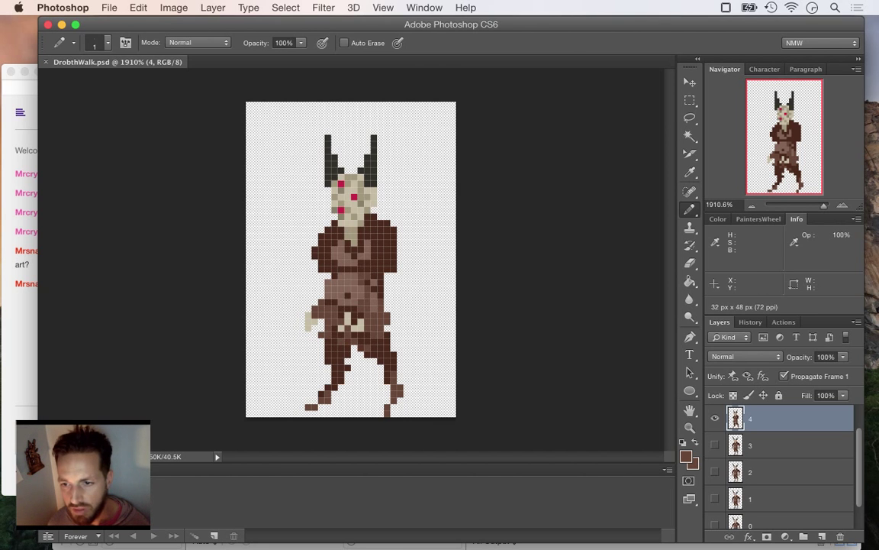
Select layer 0 and show it in place of layer 4.
scroll(786, 465, up, 2)
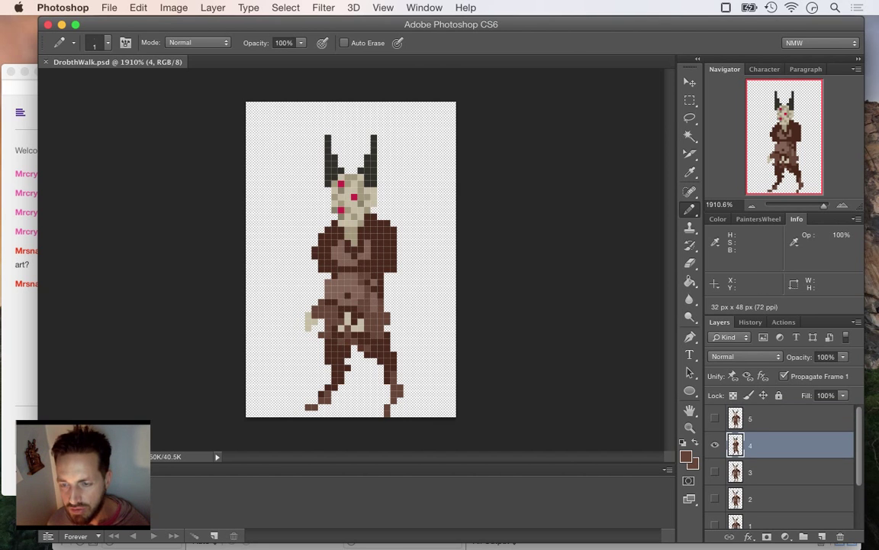
scroll(782, 469, down, 3)
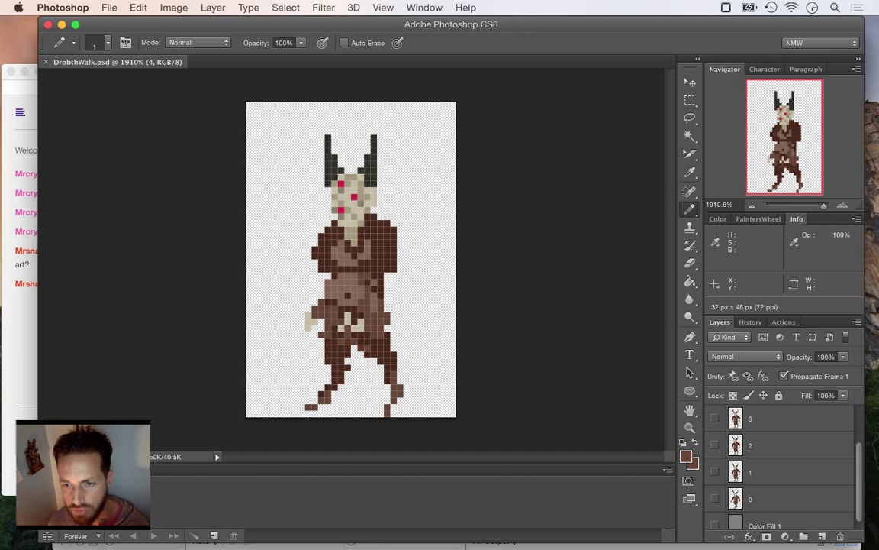
click(786, 499)
click(715, 498)
click(714, 498)
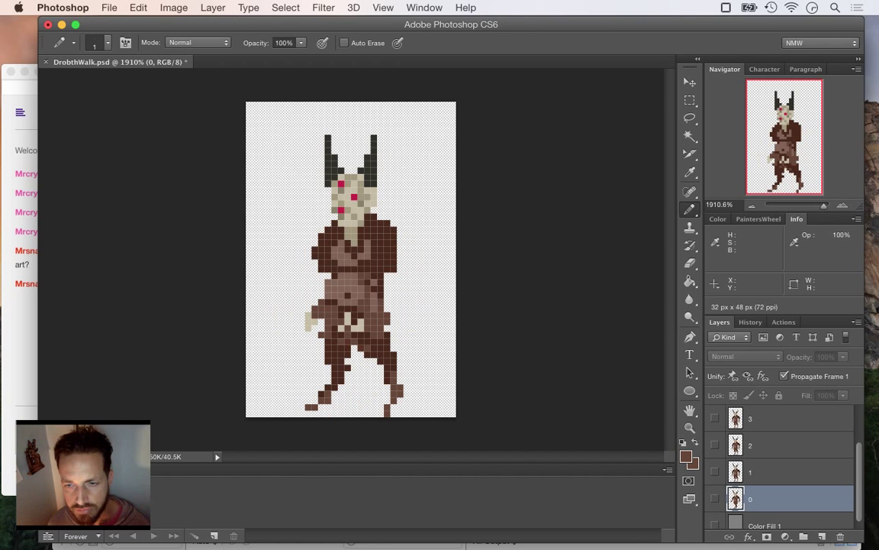
scroll(715, 497, up, 4)
click(715, 444)
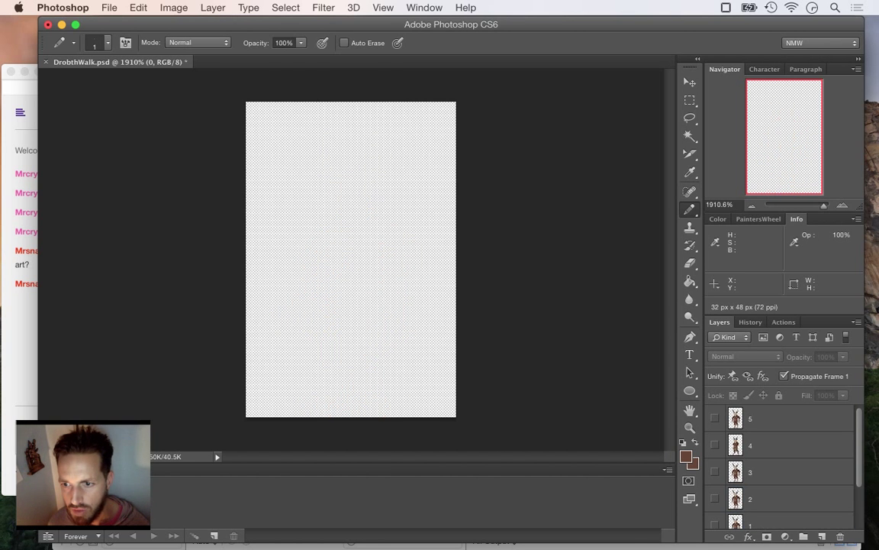
scroll(716, 445, down, 5)
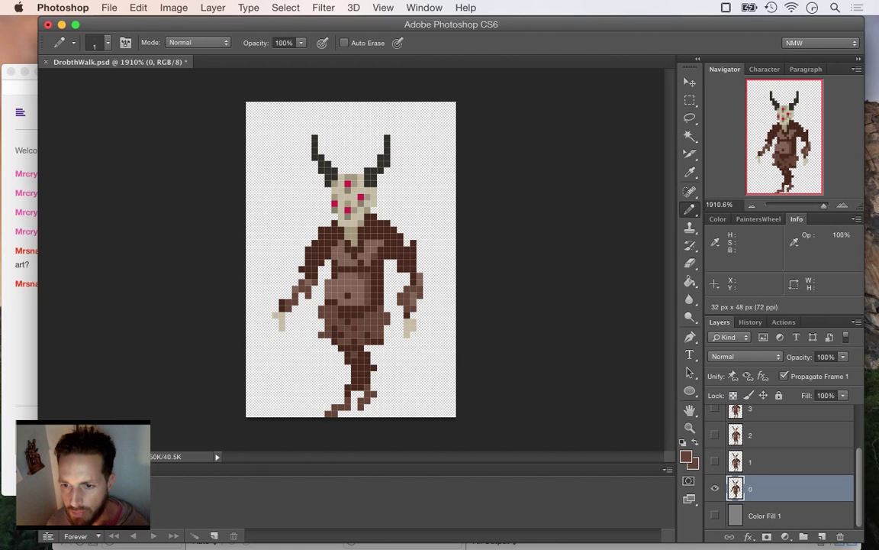
Compare the poses on layers 0 and 1 by alternating their visibility, leaving layer 1 selected and layer 0 hidden.
click(716, 488)
click(715, 462)
click(771, 462)
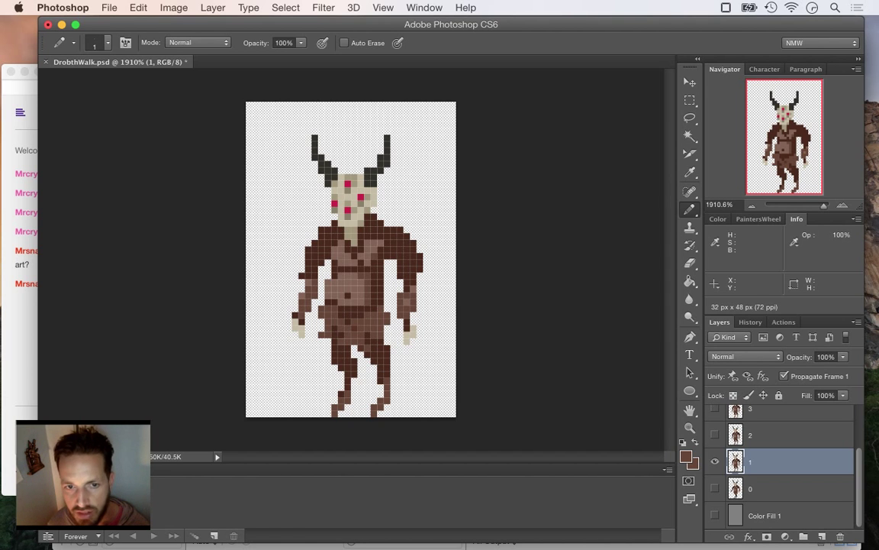
click(715, 462)
click(716, 488)
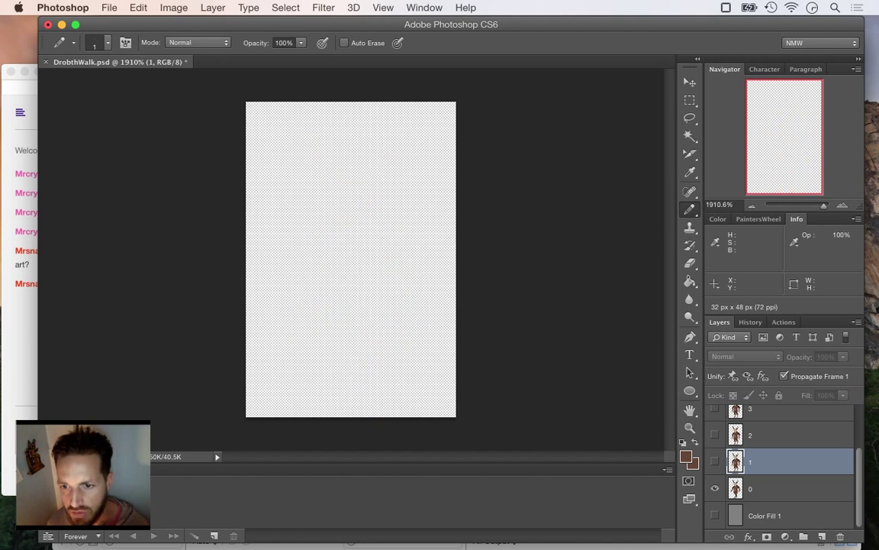
click(715, 488)
click(715, 461)
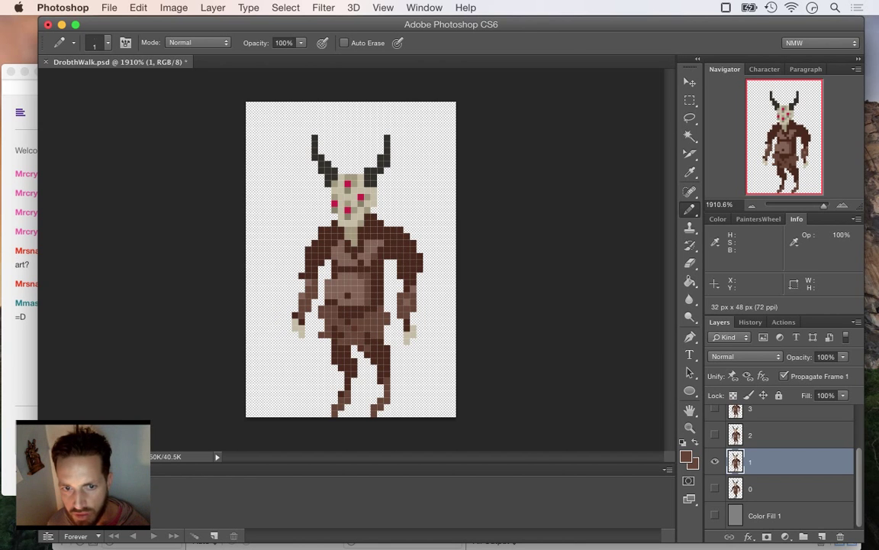
Switch to the Safari chat window to read the latest messages, and return to Photoshop.
key(super+Tab)
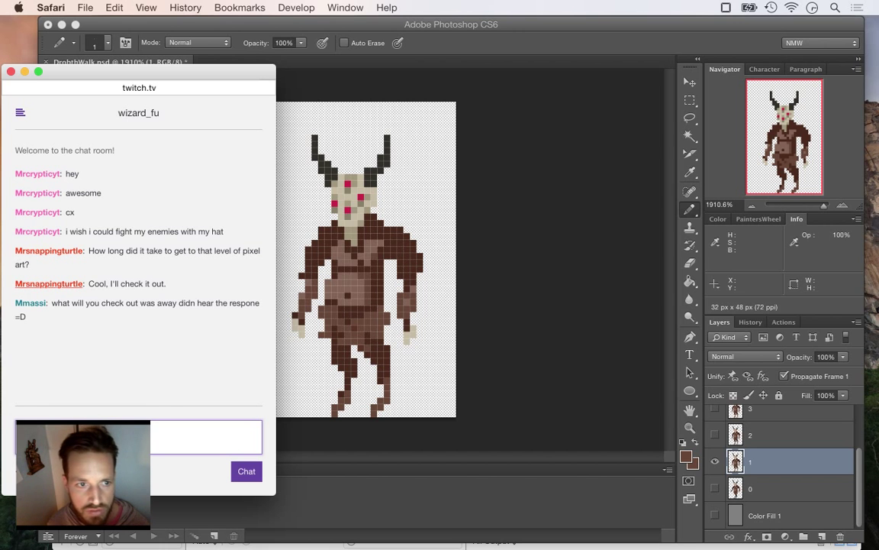
key(super+Tab)
key(super+Tab)
key(super+shift+Tab)
key(super+shift+Tab)
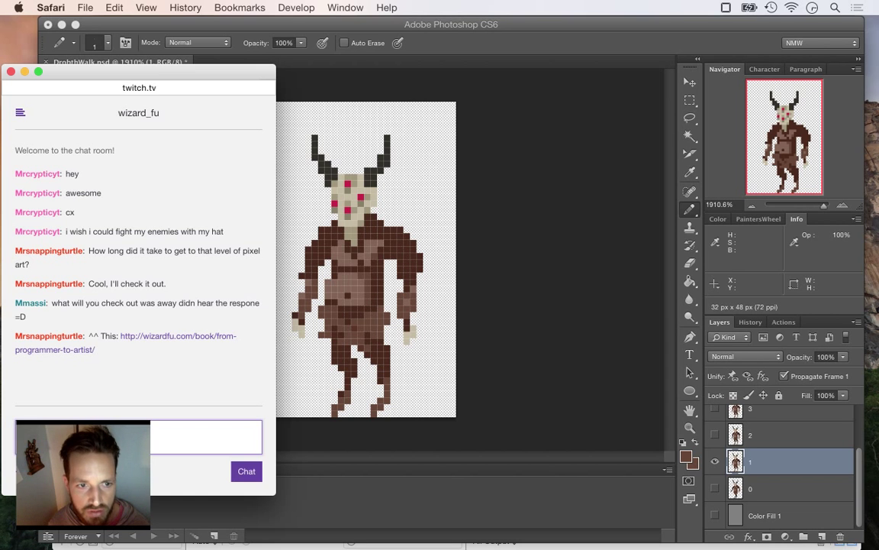
key(super+Tab)
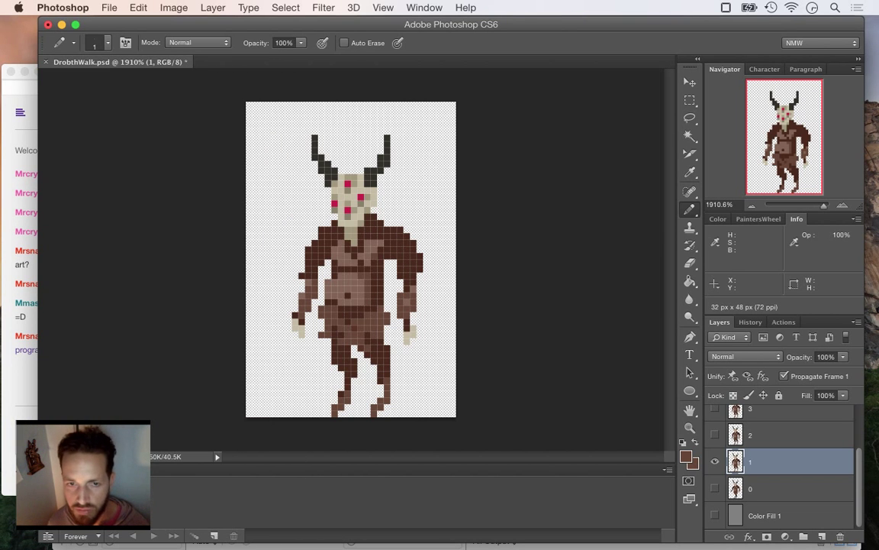
Select the figure's left-hand arm on layer 1, rotate it about 30° and shift it outward to meet the shoulder.
key(m)
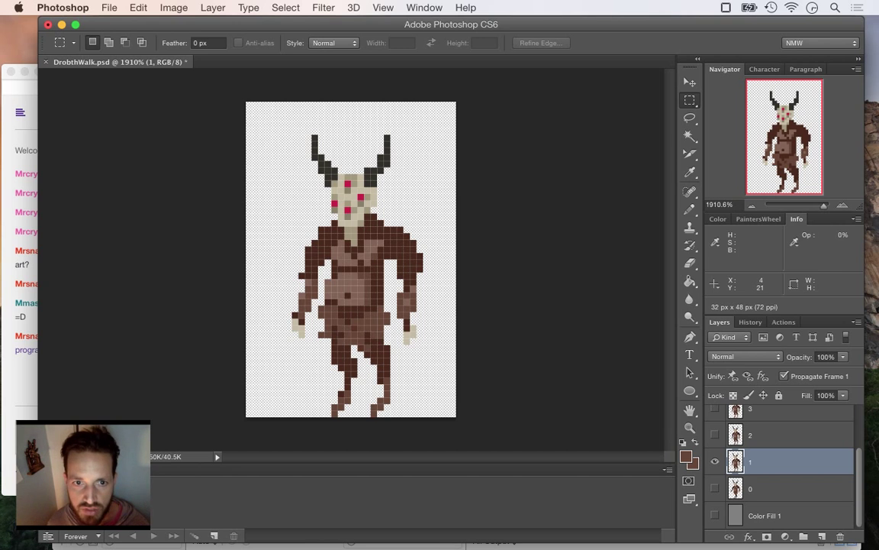
drag(272, 239, 318, 344)
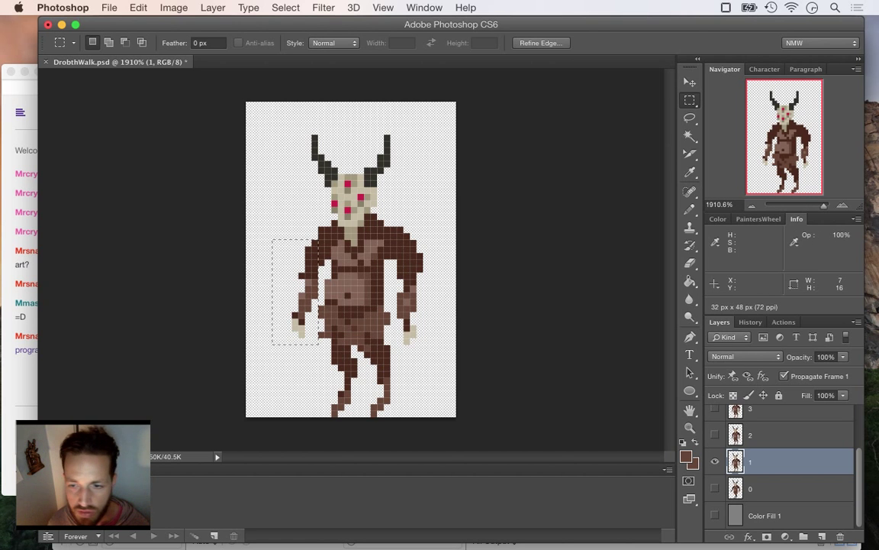
key(v)
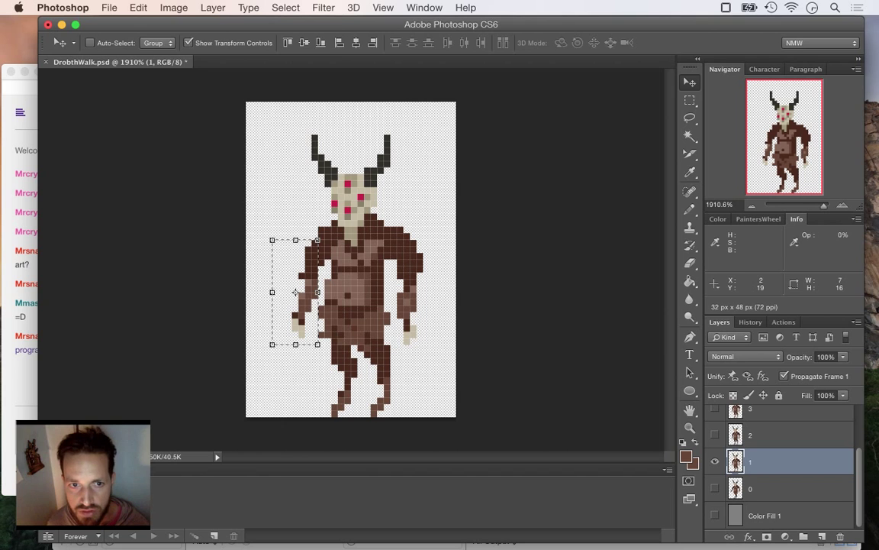
drag(260, 229, 292, 231)
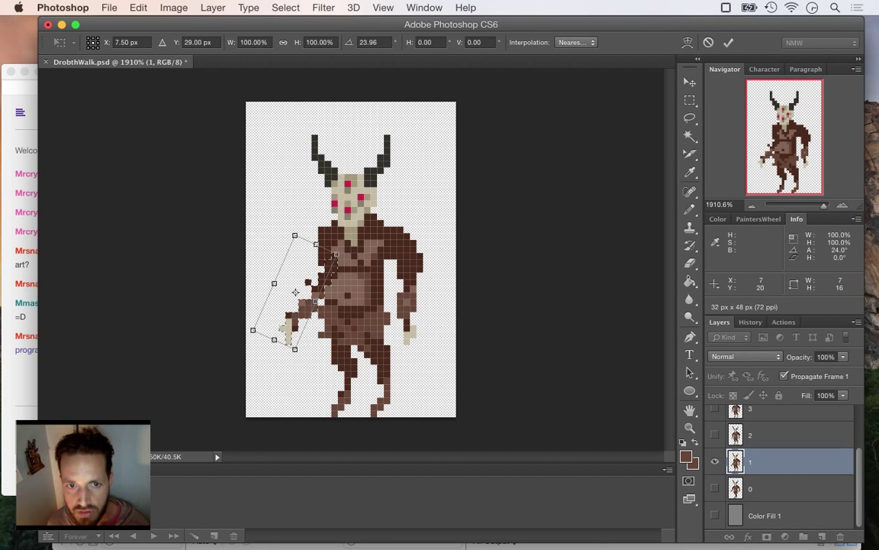
drag(319, 266, 312, 249)
drag(321, 216, 303, 203)
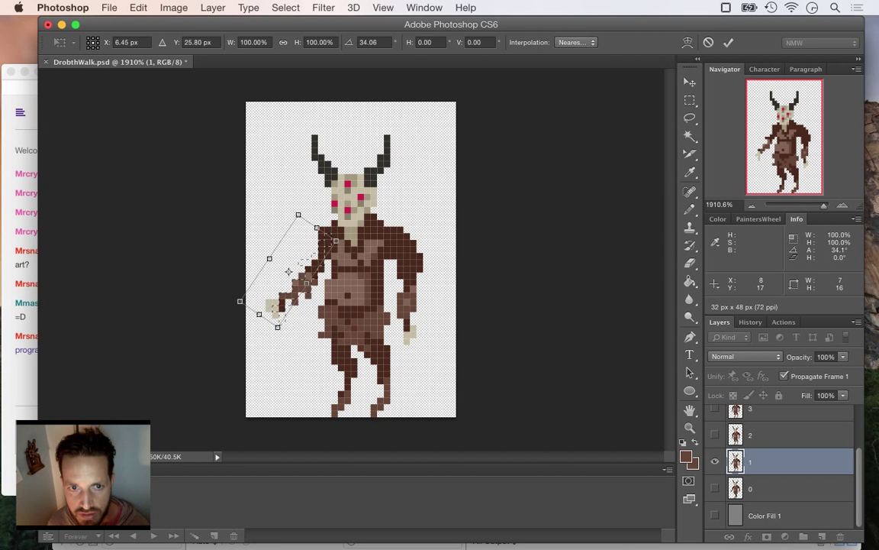
drag(319, 246, 304, 229)
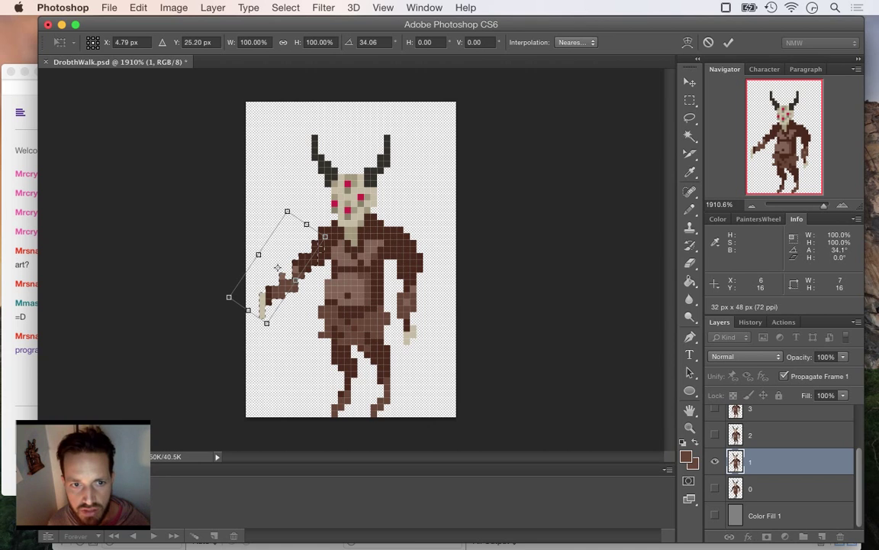
mouse_move(226, 266)
mouse_down()
mouse_move(223, 275)
mouse_move(234, 278)
mouse_up()
drag(304, 229, 306, 234)
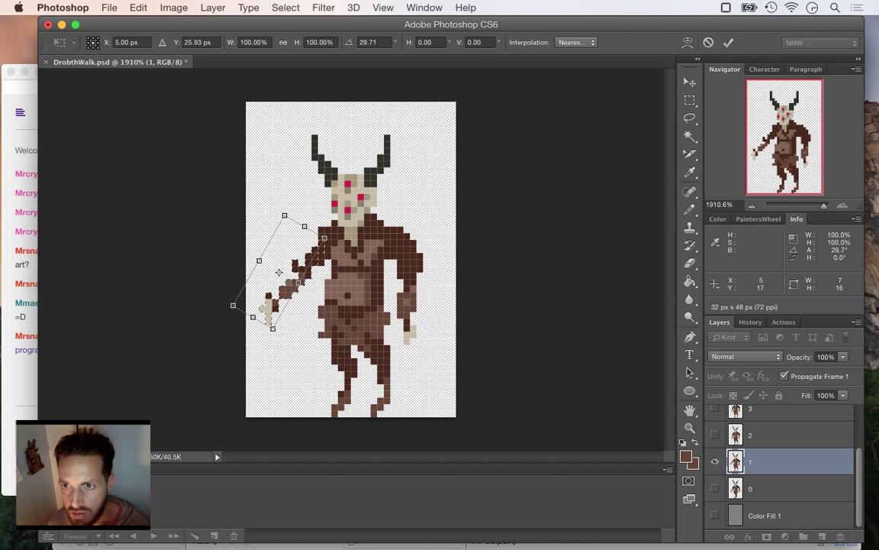
drag(231, 281, 231, 282)
key(Return)
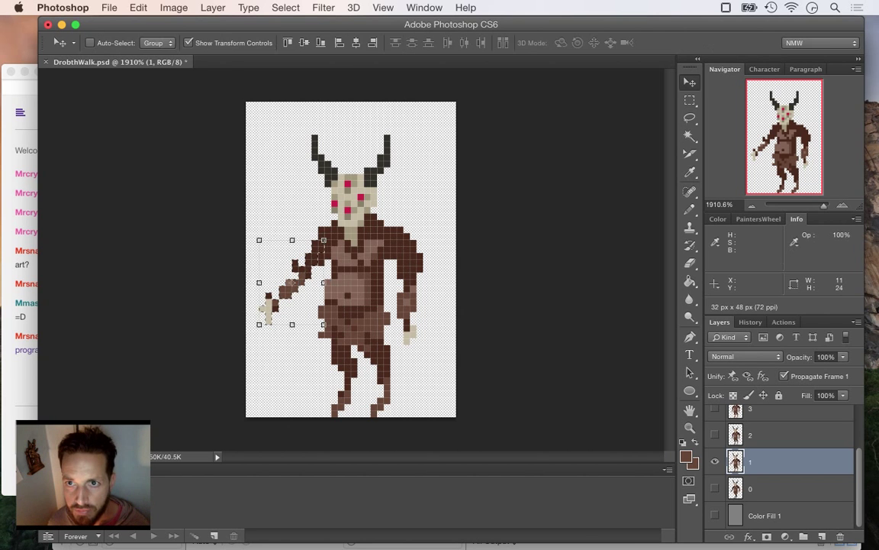
key(ctrl+d)
Clean up the rotated arm by erasing the stray elbow and wrist pixels and filling the elbow in dark brown.
key(m)
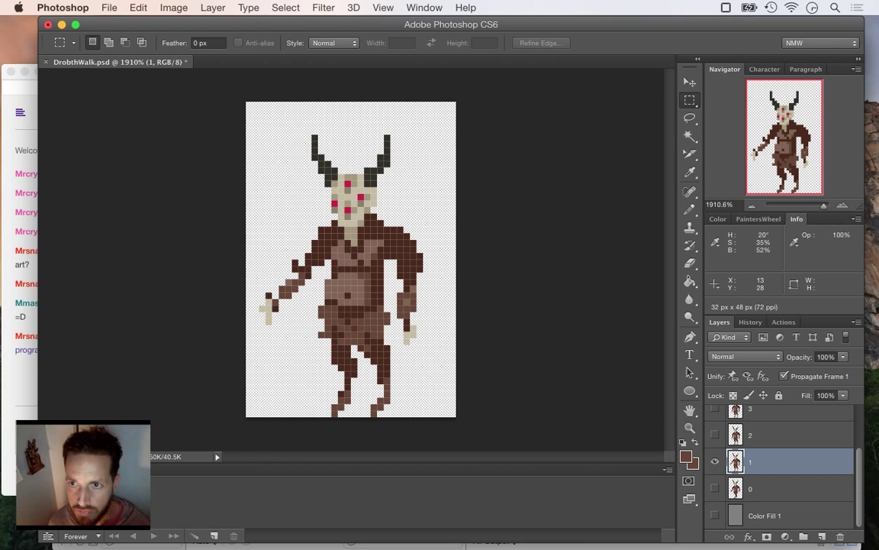
key(i)
click(309, 256)
key(b)
key(e)
click(295, 263)
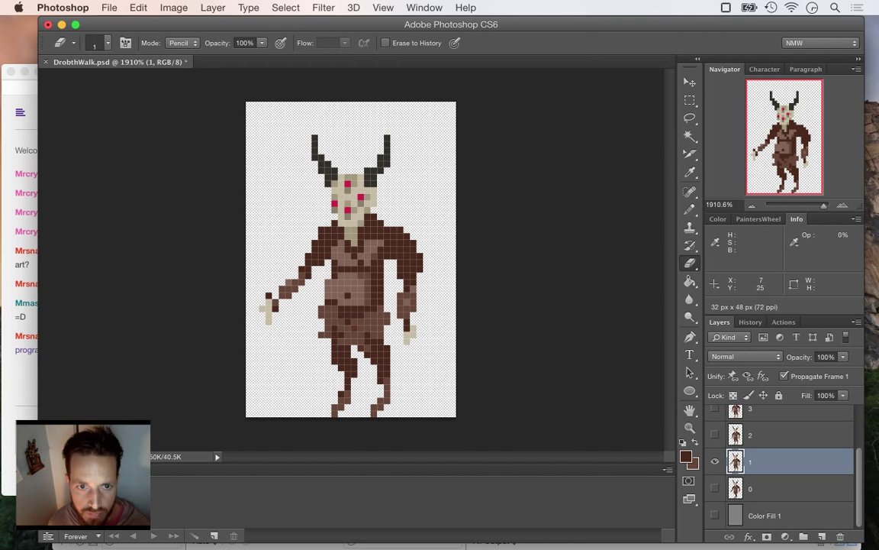
key(i)
key(b)
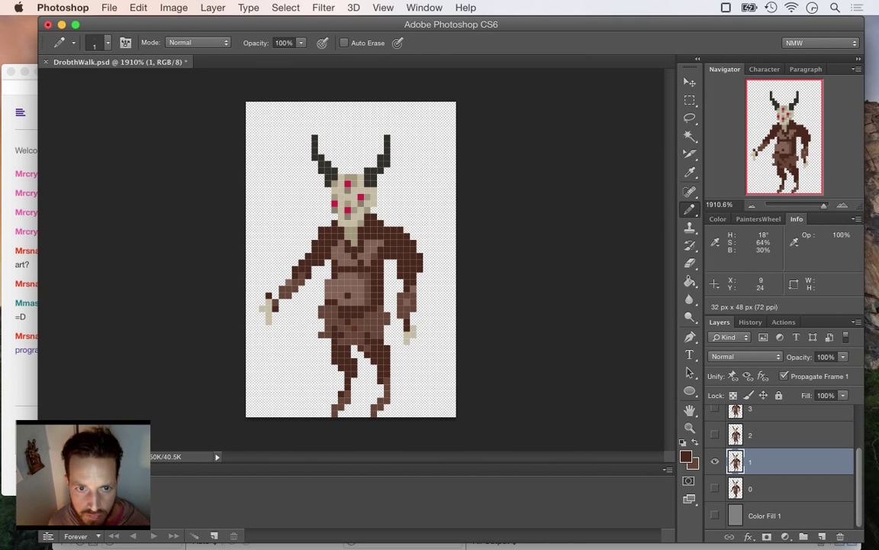
key(e)
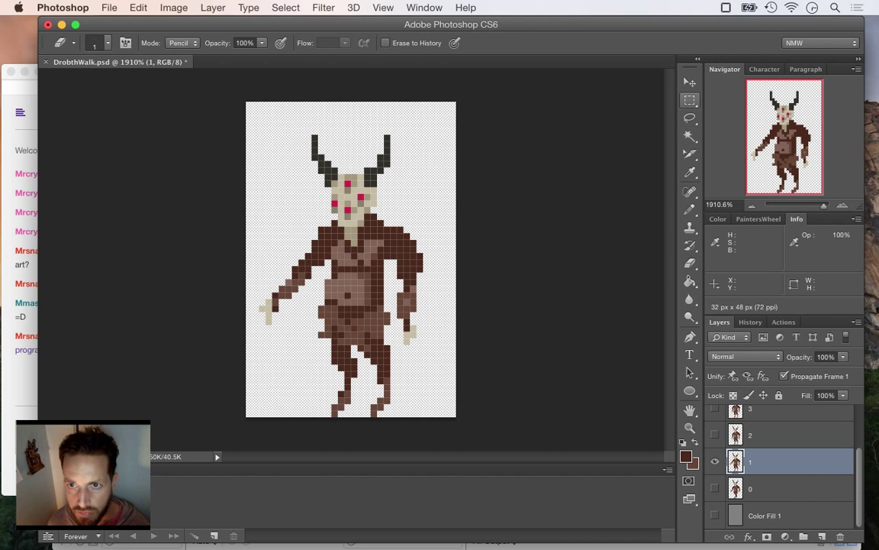
key(m)
drag(252, 272, 310, 345)
key(v)
drag(228, 256, 237, 247)
drag(282, 310, 282, 304)
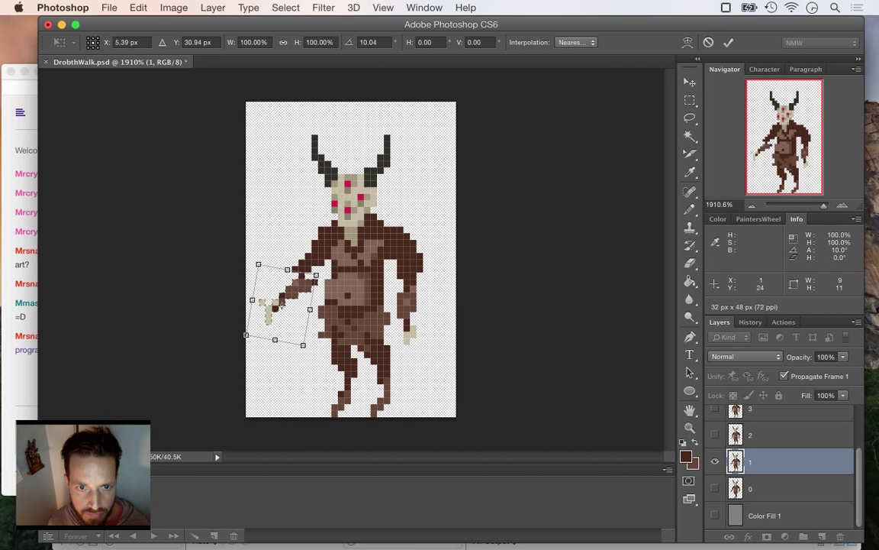
key(Escape)
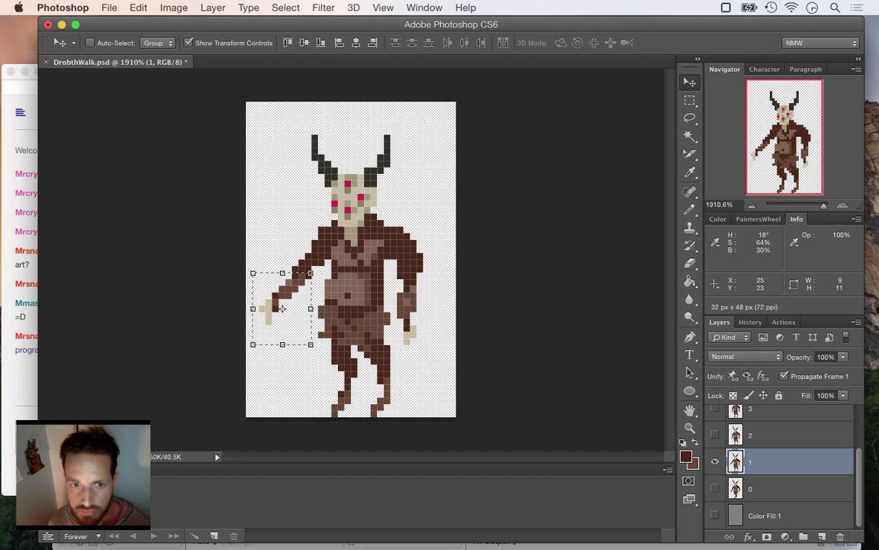
Rotate the left-hand forearm on layer 1 by about 12° and move it up one pixel to rejoin the upper arm.
drag(249, 262, 260, 256)
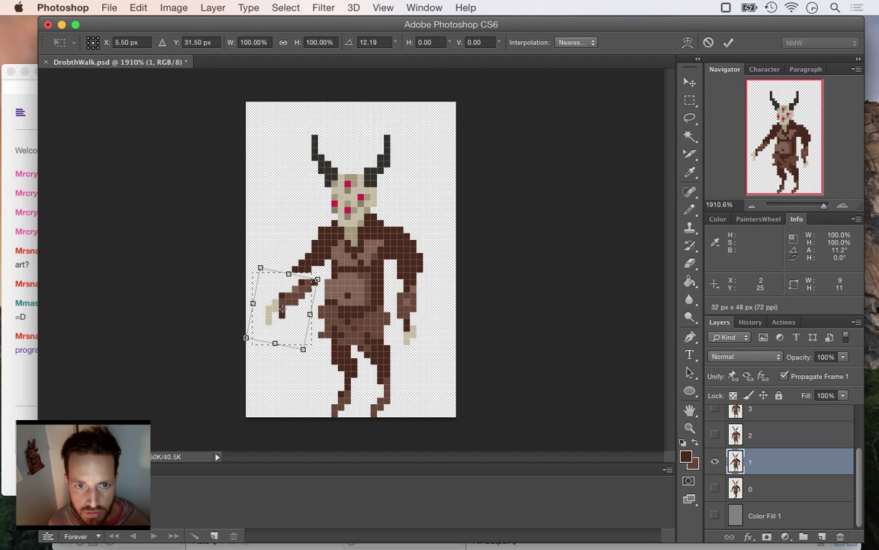
key(Return)
key(Return)
key(ctrl+d)
key(m)
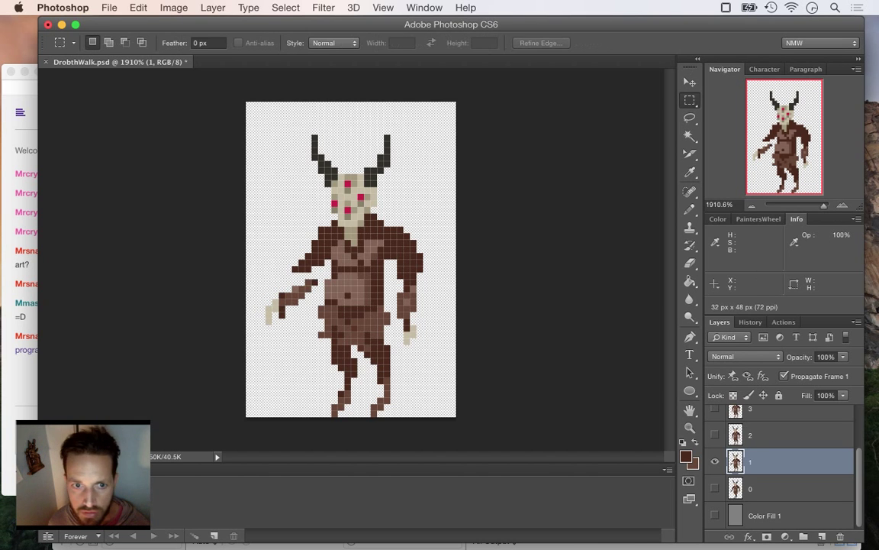
drag(253, 273, 318, 330)
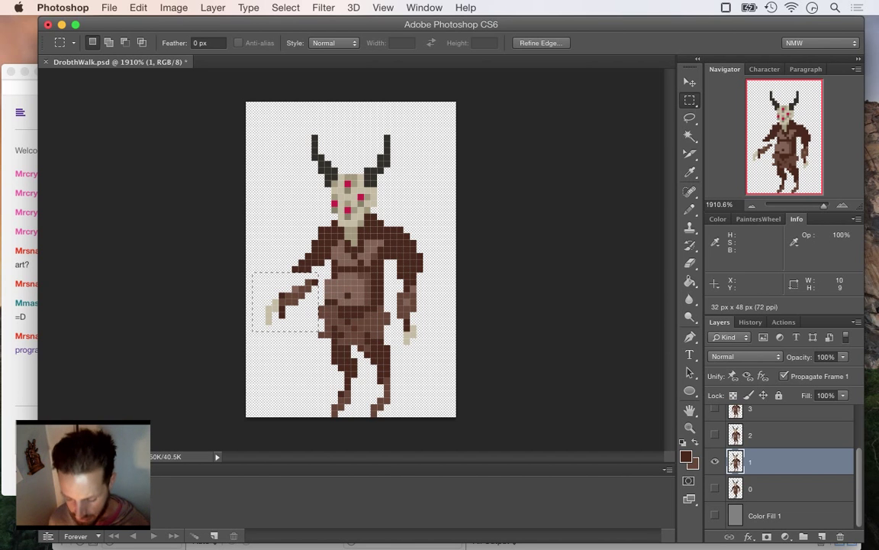
key(v)
key(Up)
key(m)
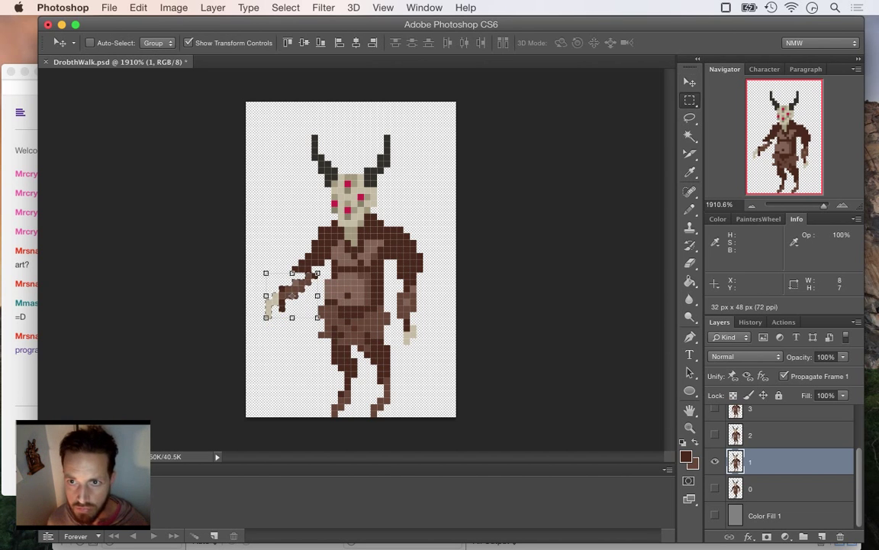
key(super+d)
Touch up the left-hand forearm's elbow and wrist with sampled browns, erase the stray pixels, and save the file.
key(i)
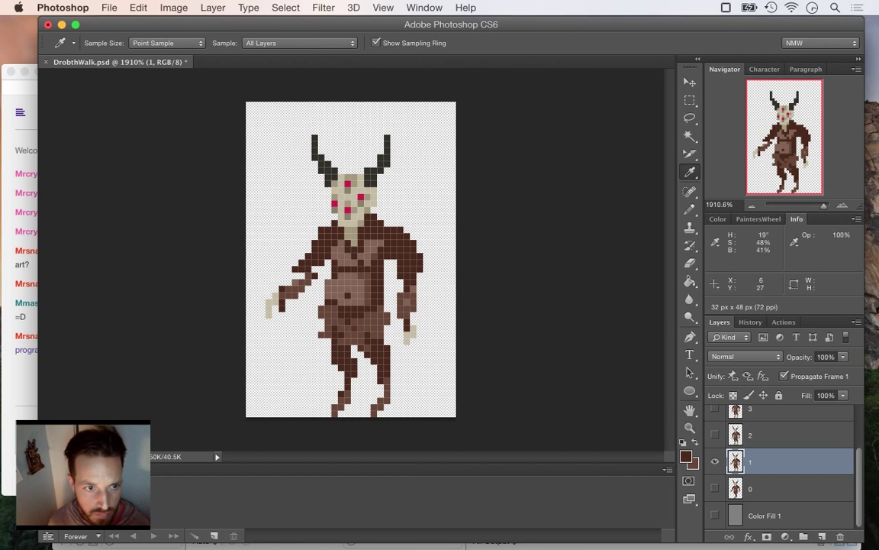
key(b)
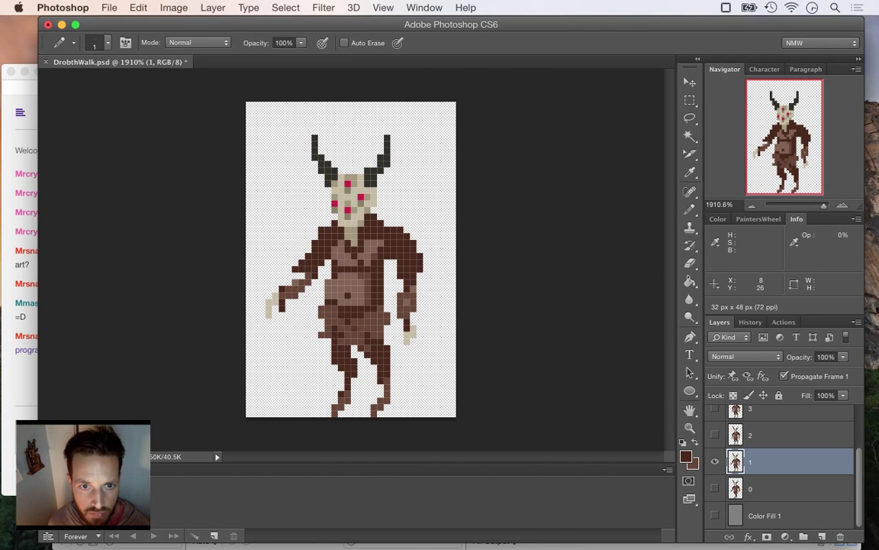
key(e)
key(i)
key(b)
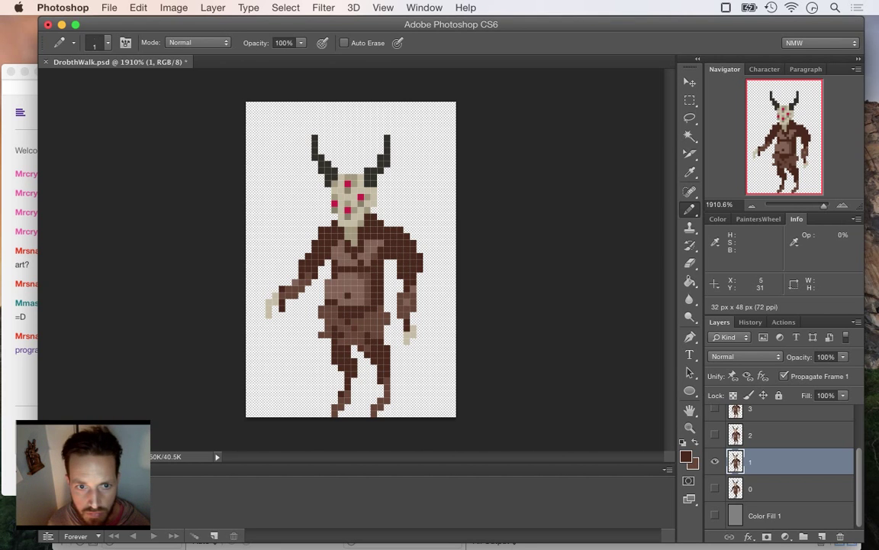
key(e)
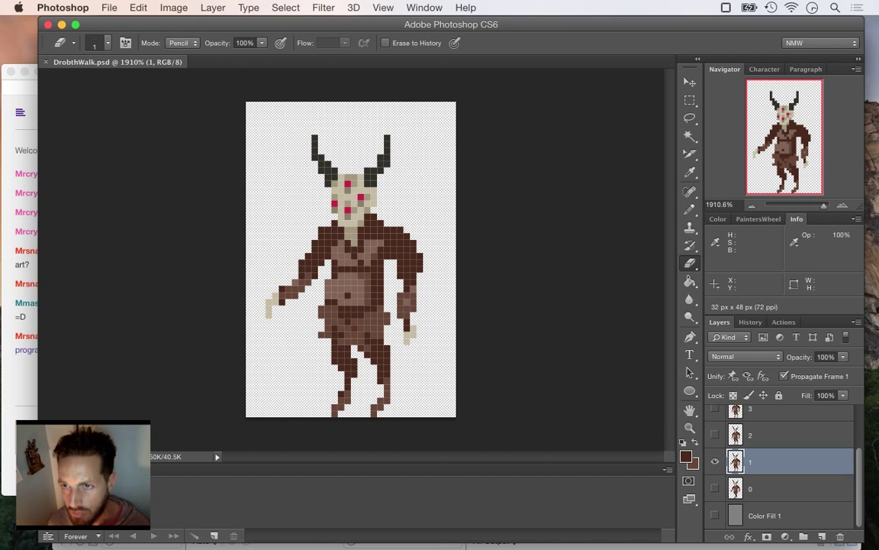
Select the whole right-hand arm on layer 1, rotate it about -16° outward and reposition it against the shoulder.
key(m)
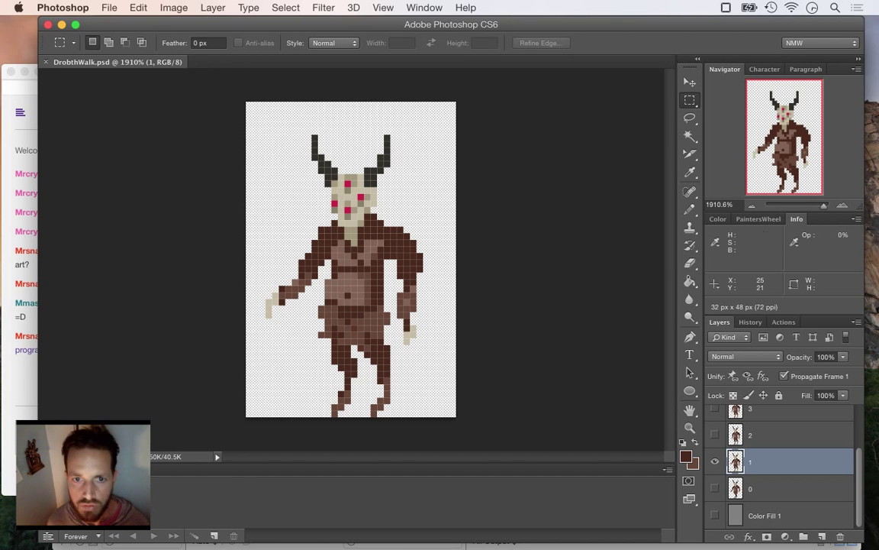
mouse_move(391, 226)
mouse_down()
mouse_move(430, 356)
mouse_move(442, 370)
mouse_up()
key(v)
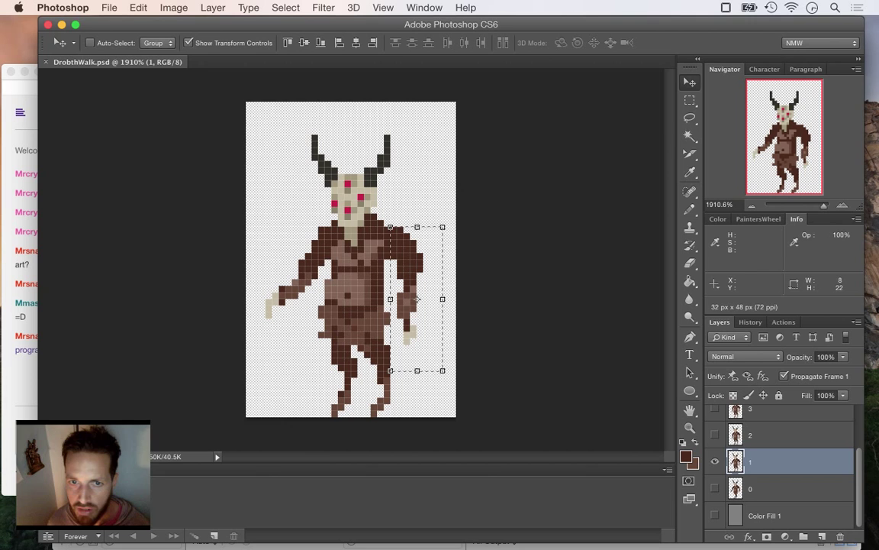
drag(451, 222, 429, 212)
drag(410, 266, 416, 255)
drag(423, 288, 425, 288)
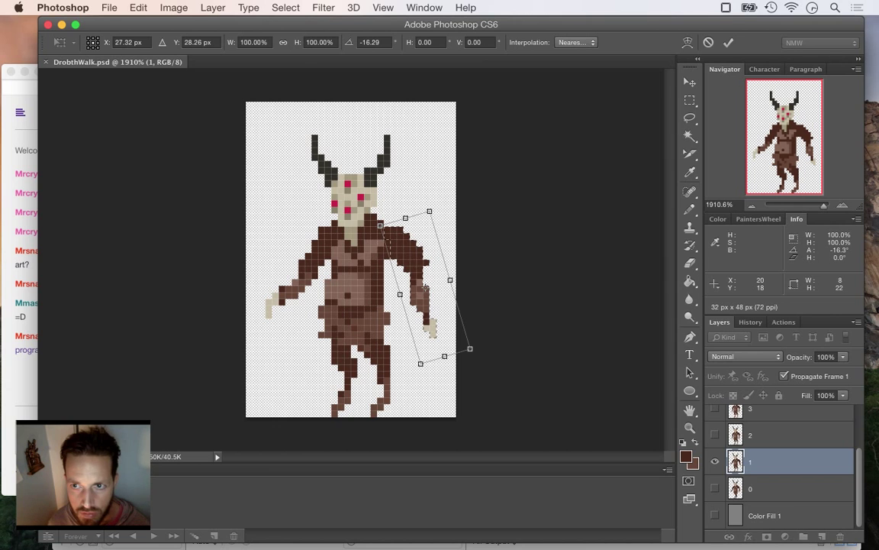
key(Return)
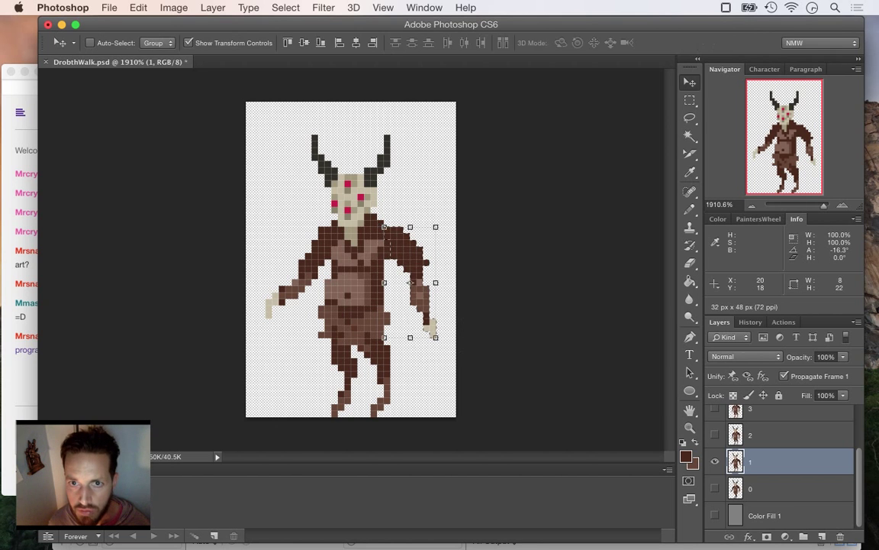
key(m)
key(super+d)
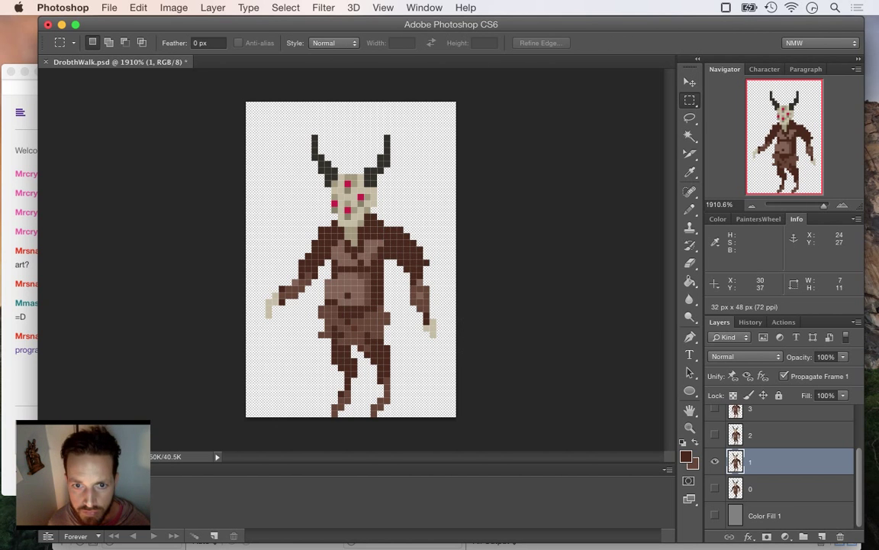
Select the right-hand forearm and hand, rotate them about 25° inward and align them beneath the elbow.
drag(404, 279, 448, 358)
key(v)
drag(393, 269, 420, 275)
drag(427, 318, 407, 315)
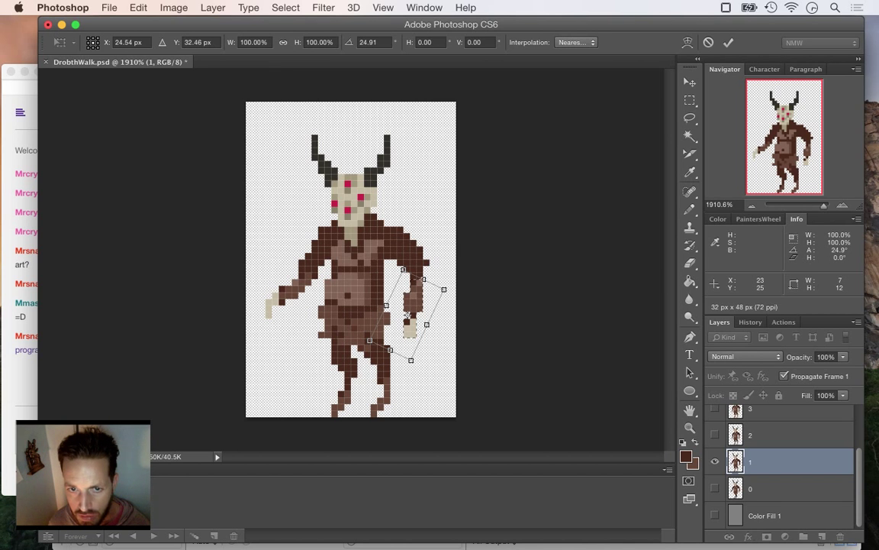
drag(409, 314, 414, 315)
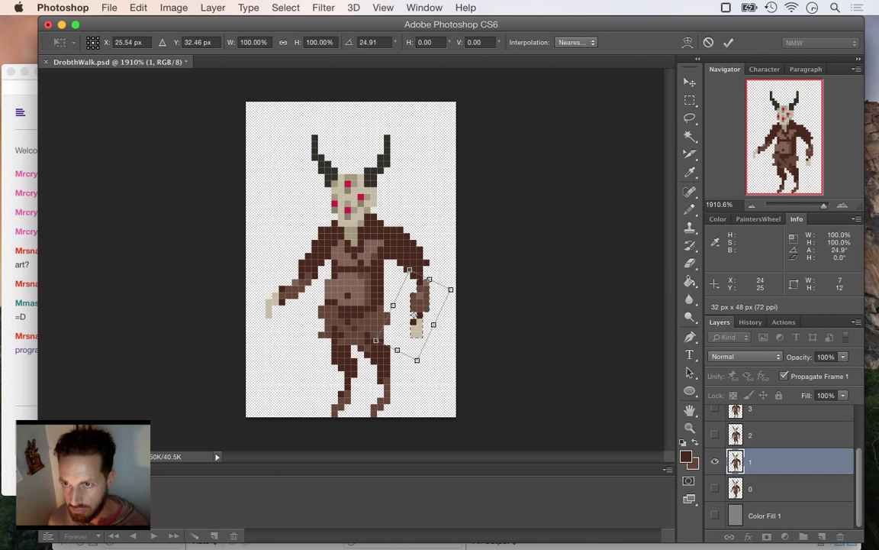
key(Return)
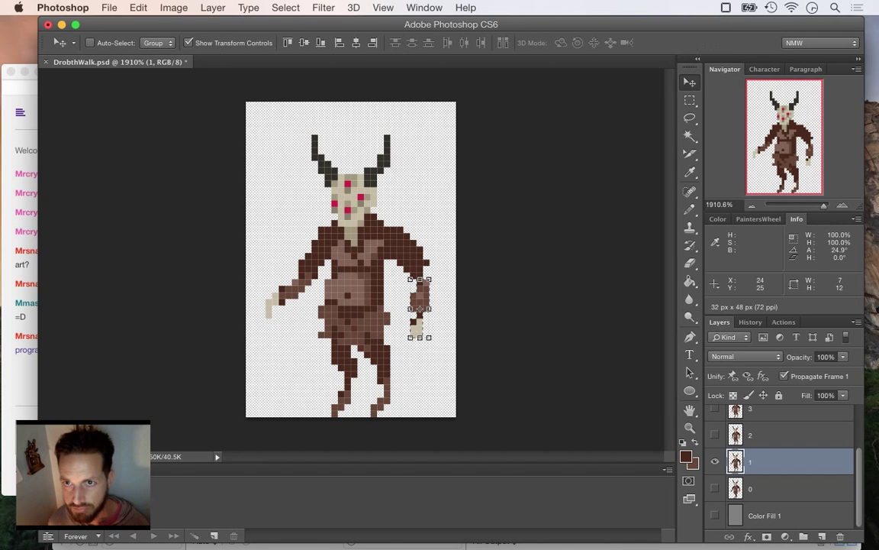
key(m)
Sample the belly's light brown and extend the highlight across the torso with the Pencil on layer 1.
key(i)
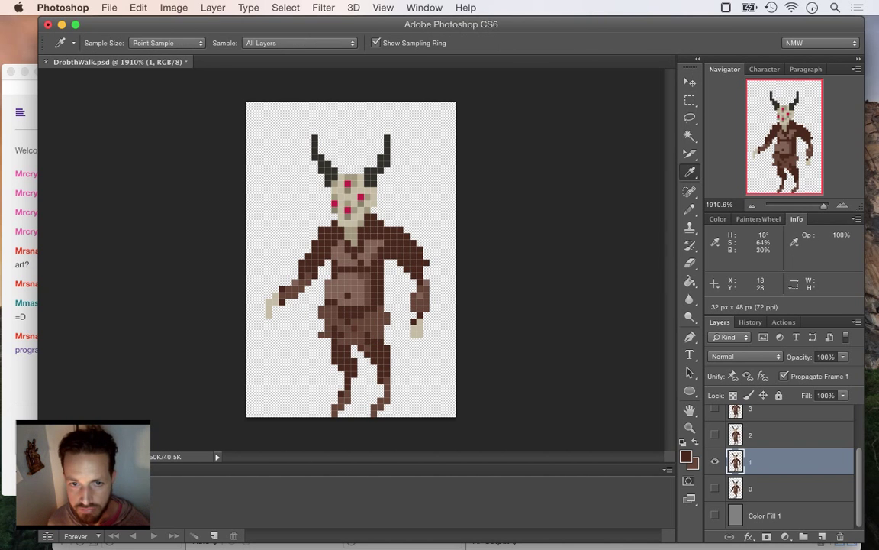
click(322, 258)
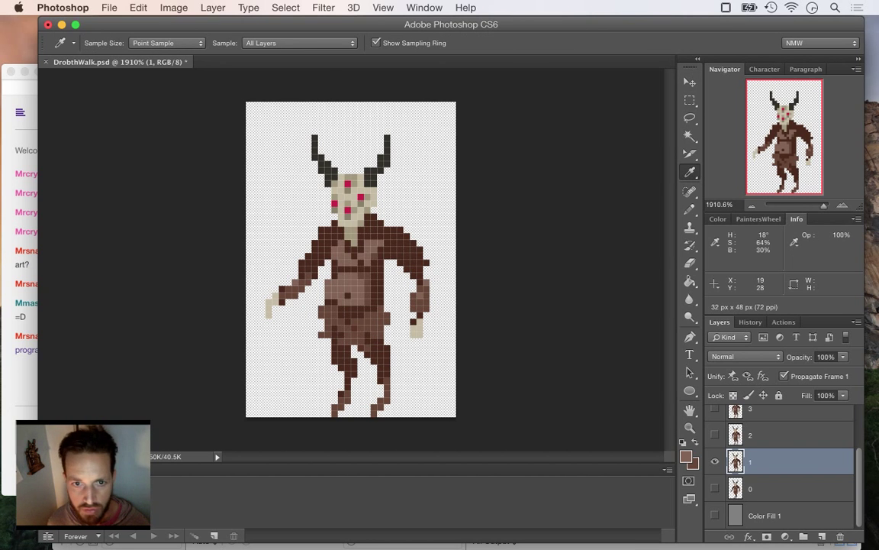
click(333, 257)
key(b)
key(i)
click(341, 262)
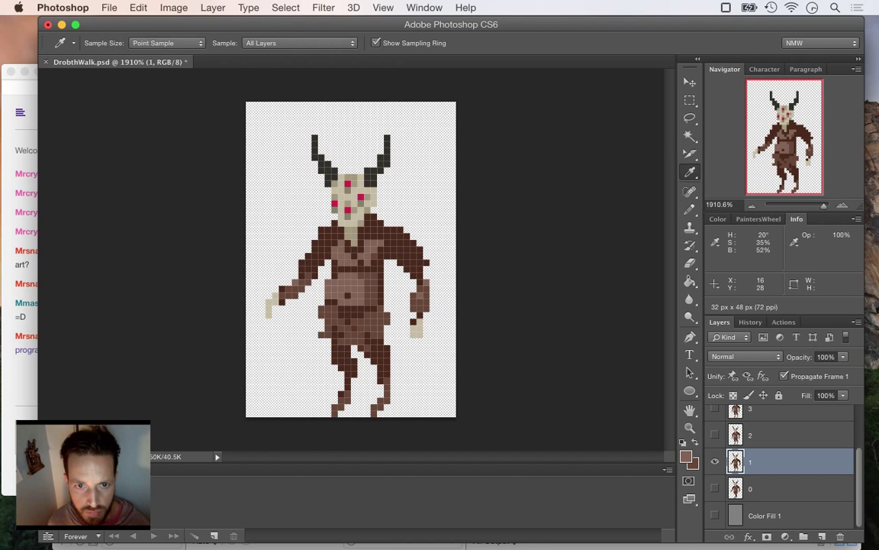
key(b)
drag(334, 256, 335, 269)
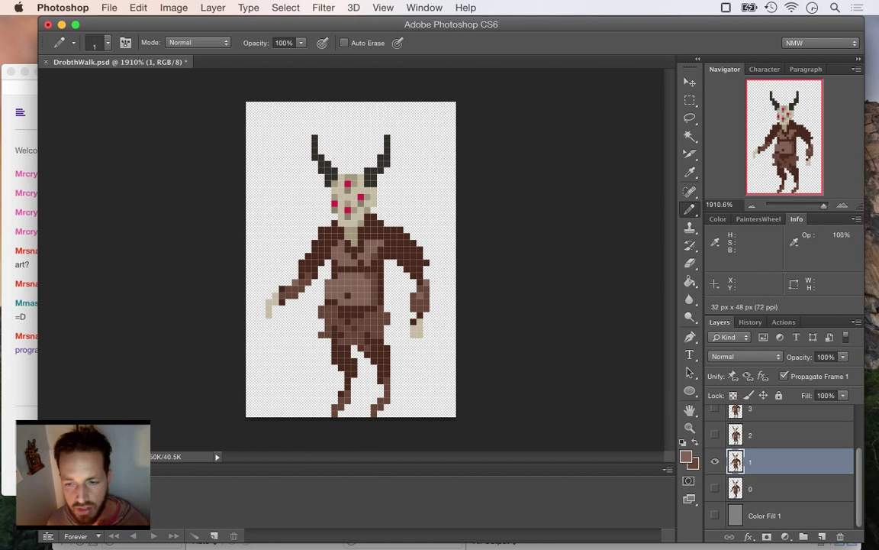
Compare the poses on layers 0 and 1 by toggling their visibility, leaving only layer 1 shown.
click(715, 461)
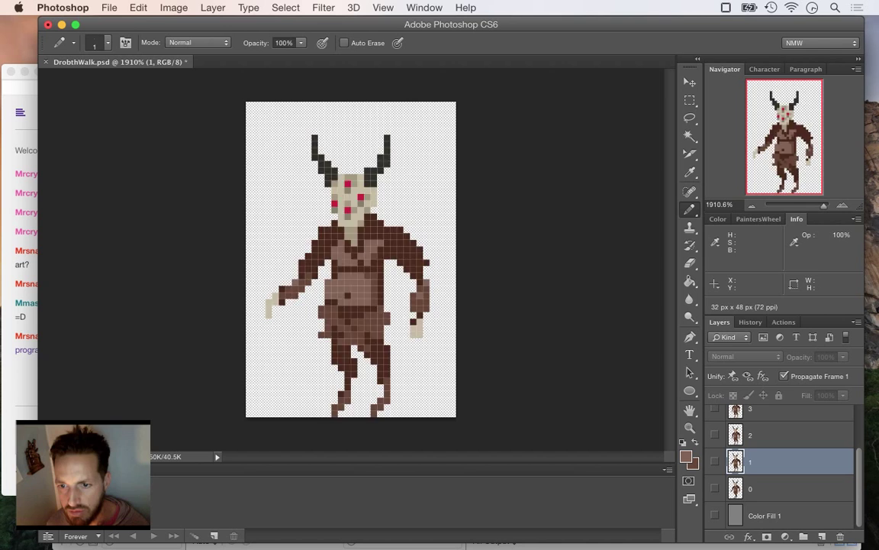
click(715, 488)
click(716, 488)
key(space)
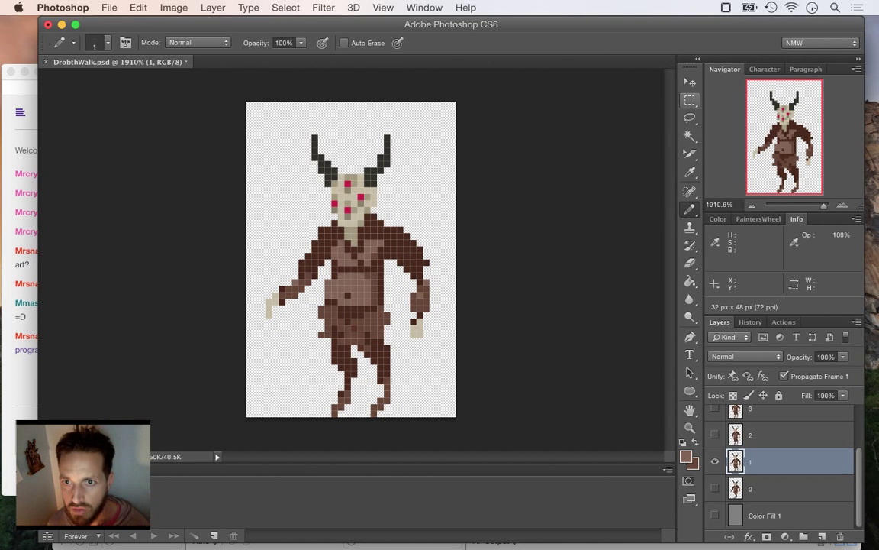
Select the figure's right-hand leg on layer 1 and cut it onto its own new layer.
key(m)
drag(357, 344, 403, 416)
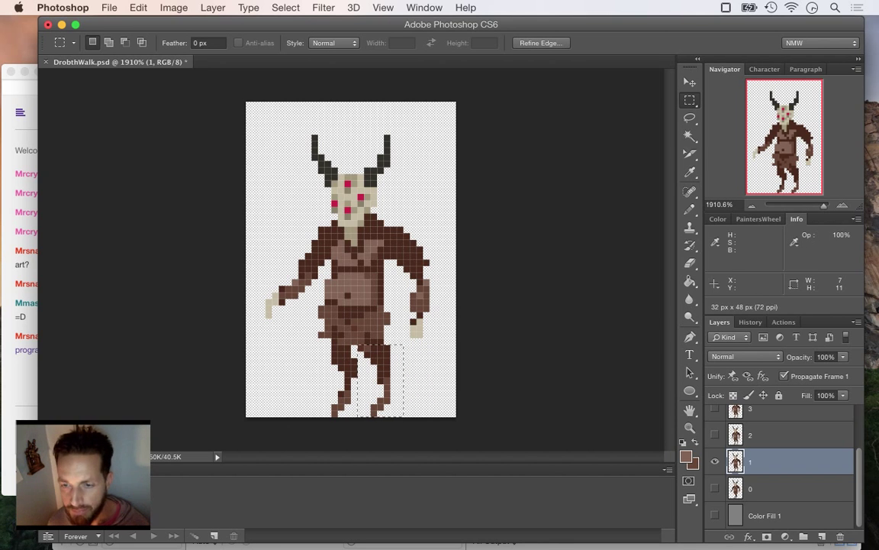
right_click(385, 364)
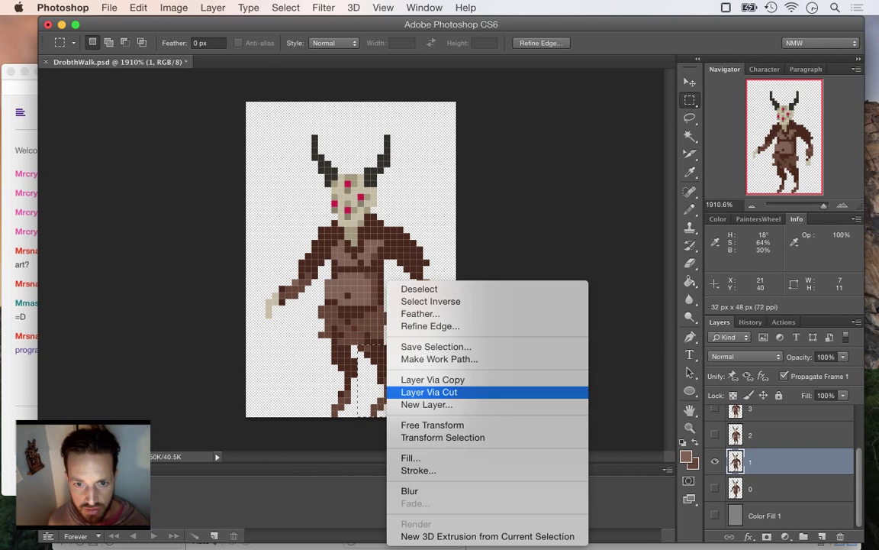
click(450, 391)
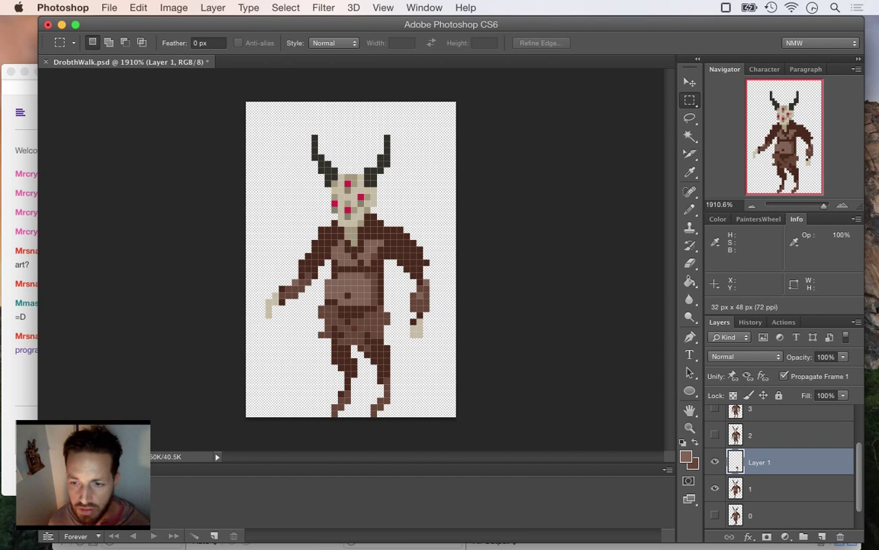
Select the left-hand leg on layer 1, rotate it about -18° and shift it inward beneath the hips.
key(alt+bracketleft)
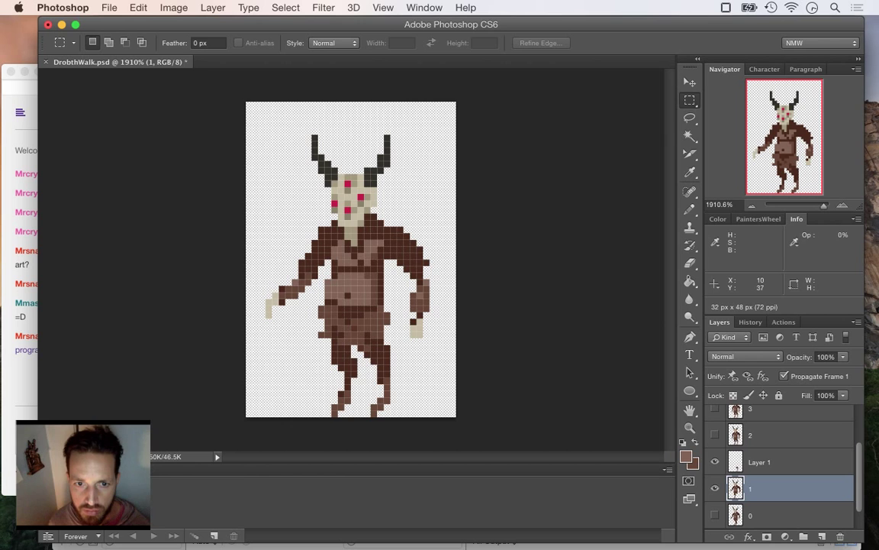
drag(313, 346, 365, 418)
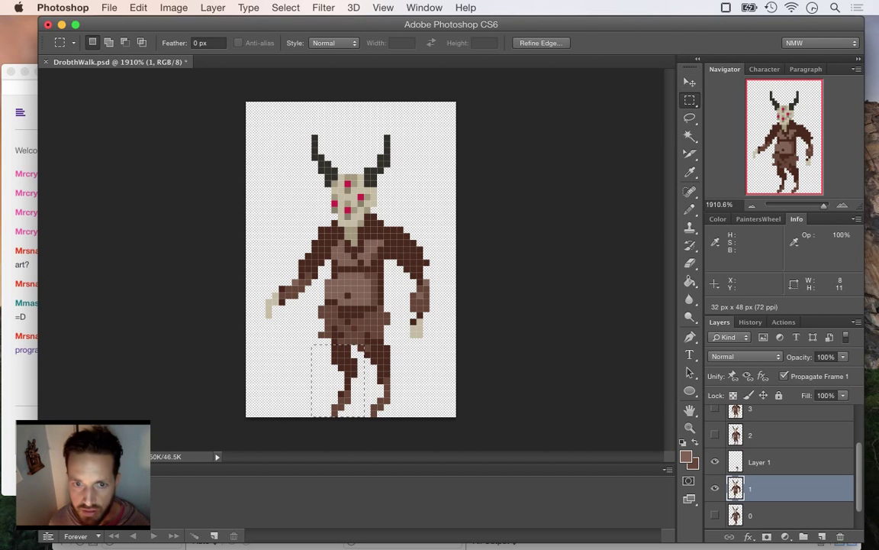
key(Right)
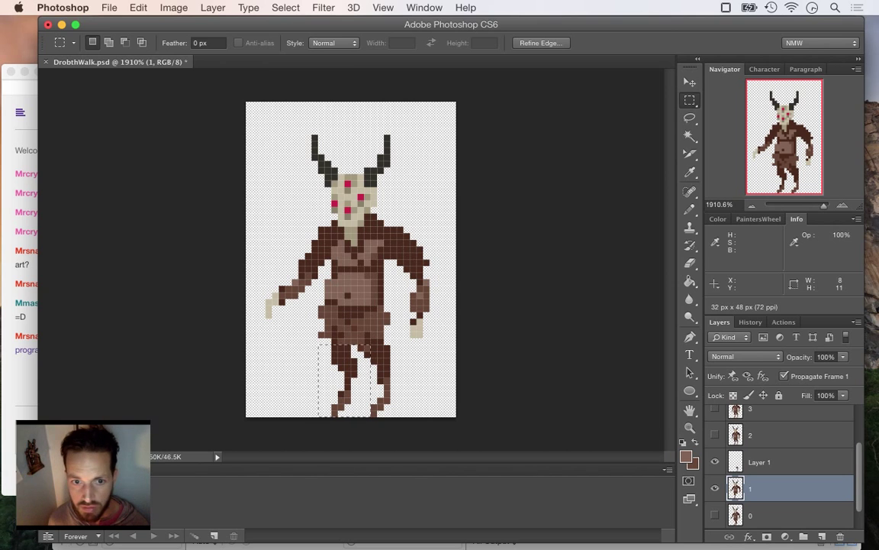
key(v)
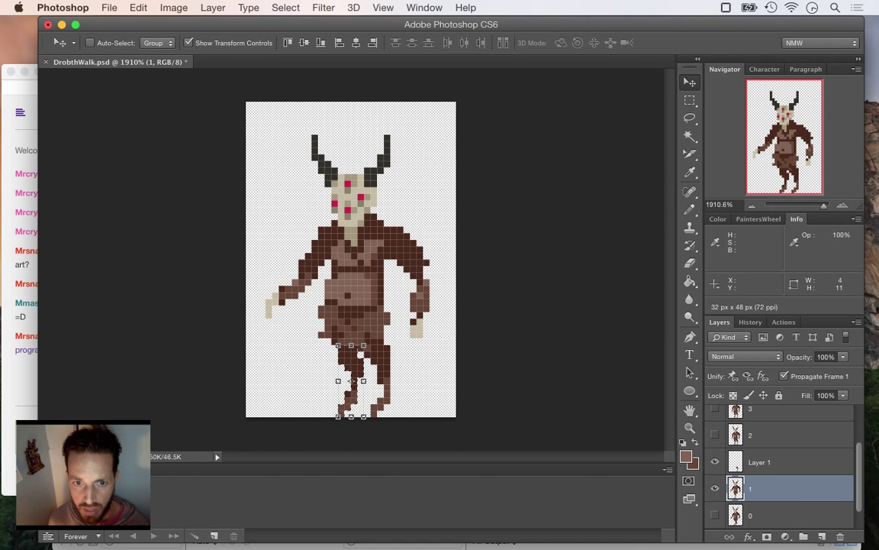
drag(336, 342, 357, 374)
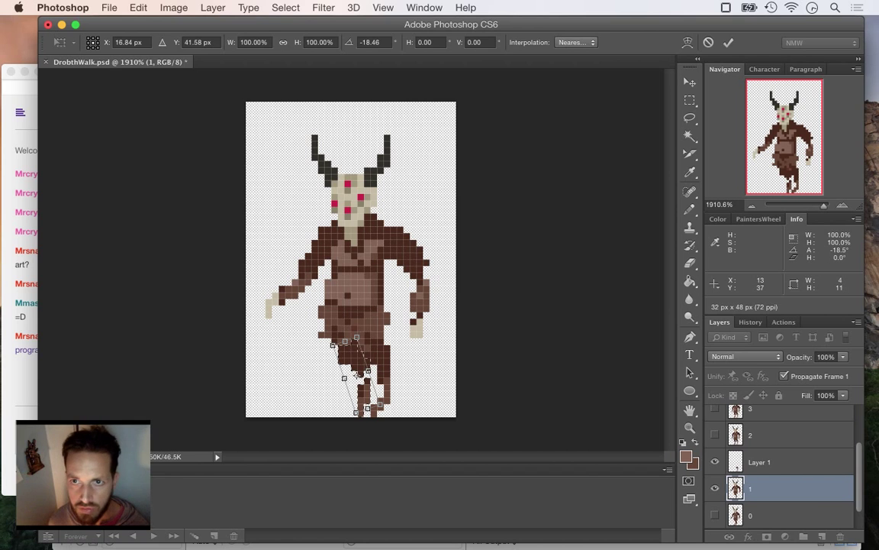
key(Return)
key(m)
key(ctrl+d)
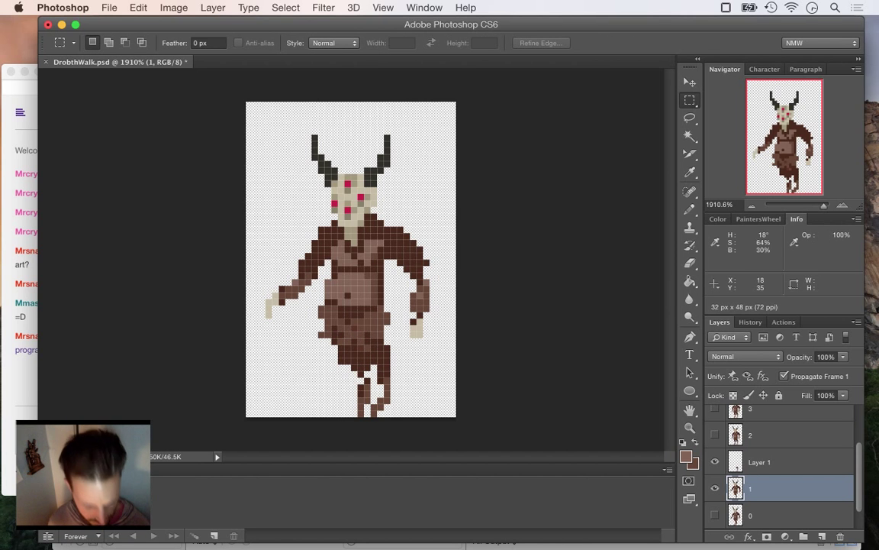
Retouch the rotated left-hand leg with sampled browns, extending the foot and erasing stray pixels along the thigh's outer edge.
key(i)
click(321, 333)
key(b)
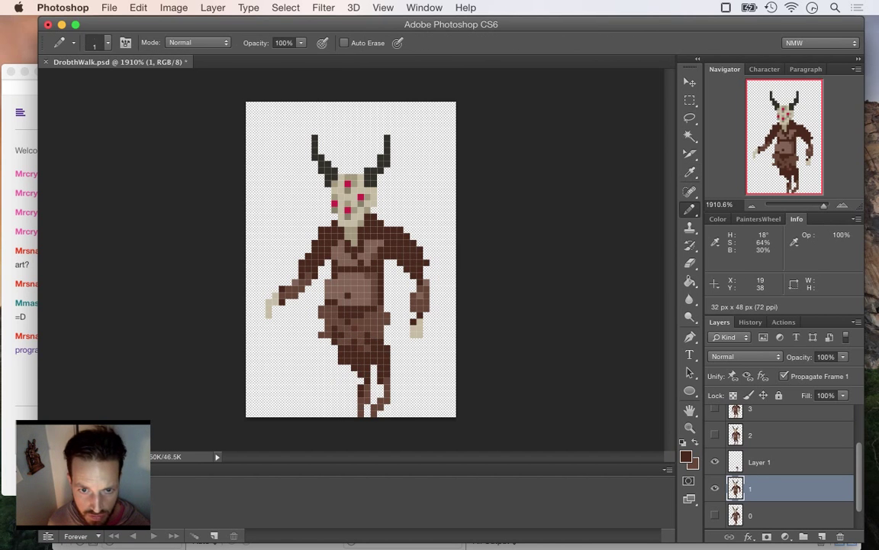
key(i)
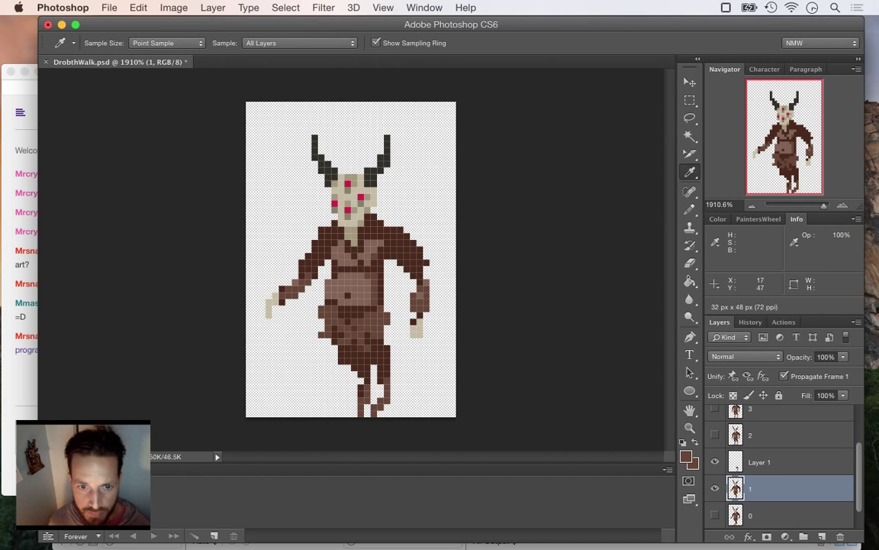
key(b)
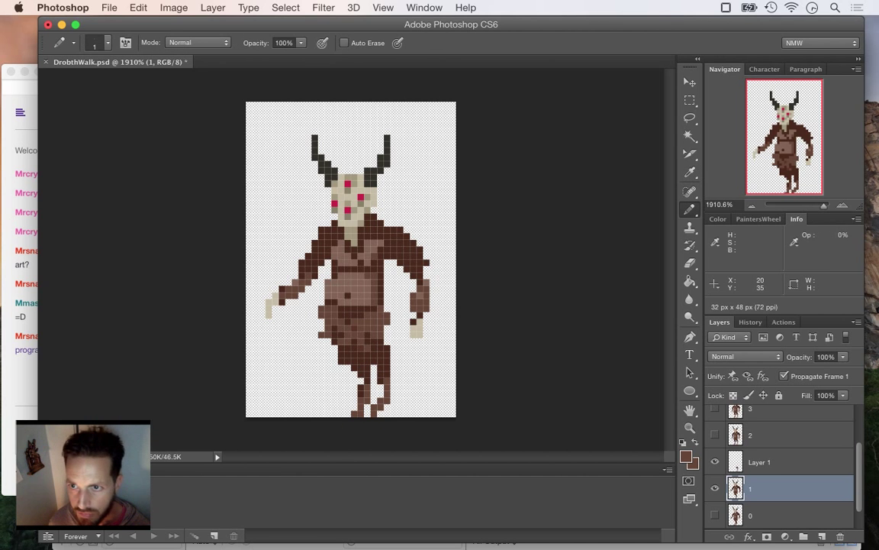
key(e)
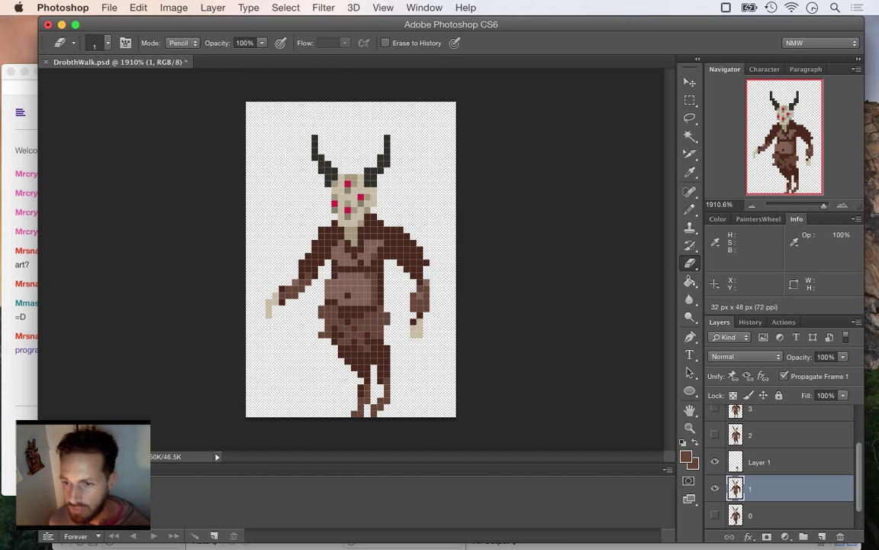
Rotate the separated leg on Layer 1 to about 19° and shift it beneath the hips to X 13.50, Y 41.34 px.
click(766, 463)
key(m)
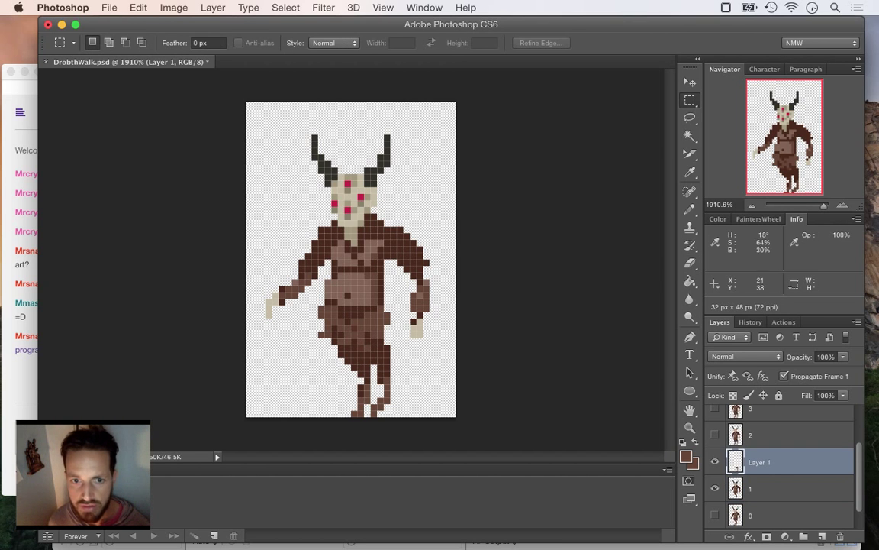
key(v)
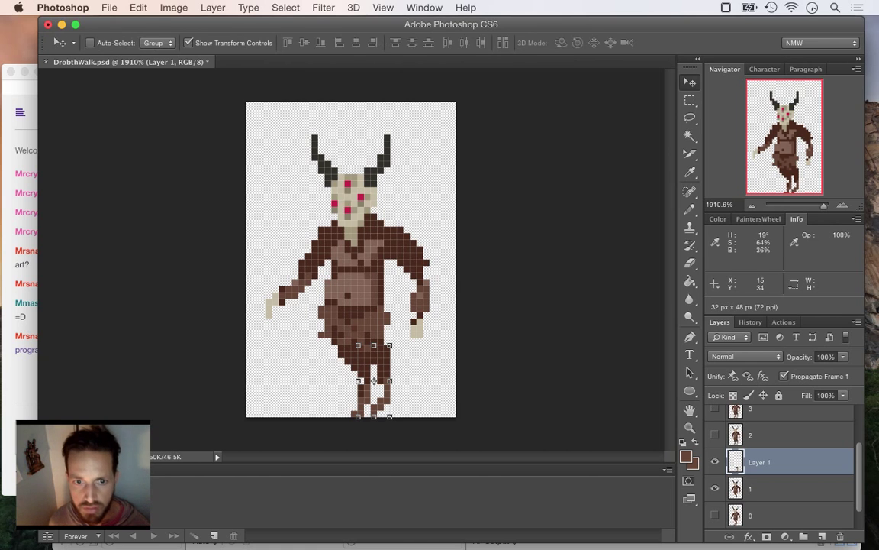
key(ctrl+t)
drag(363, 313, 378, 335)
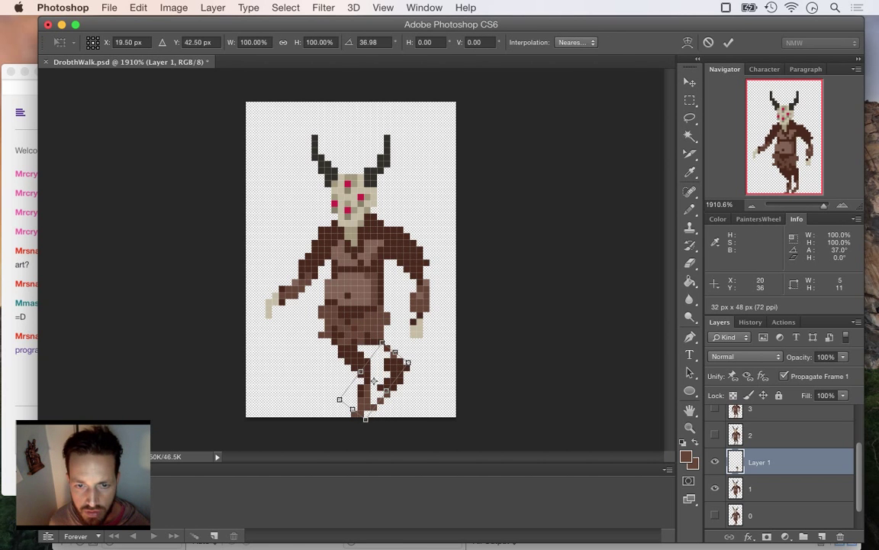
drag(399, 370, 348, 368)
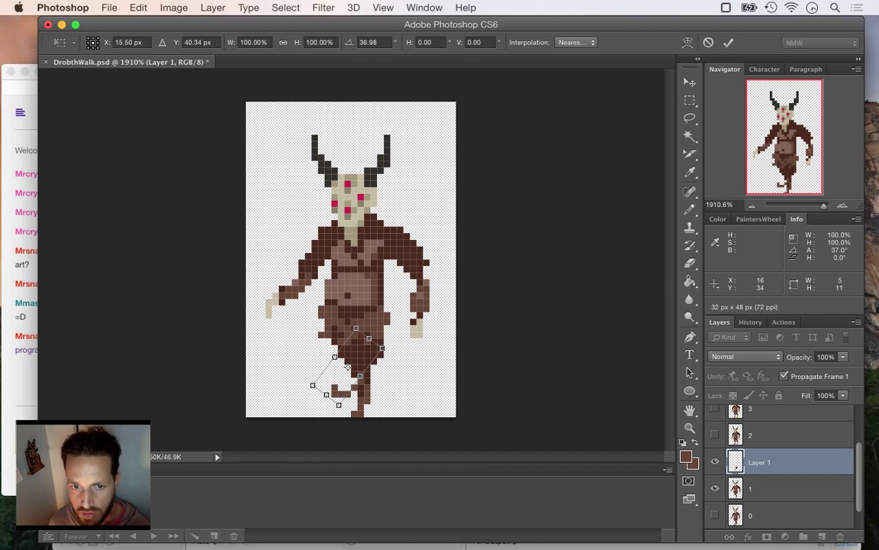
drag(348, 367, 341, 368)
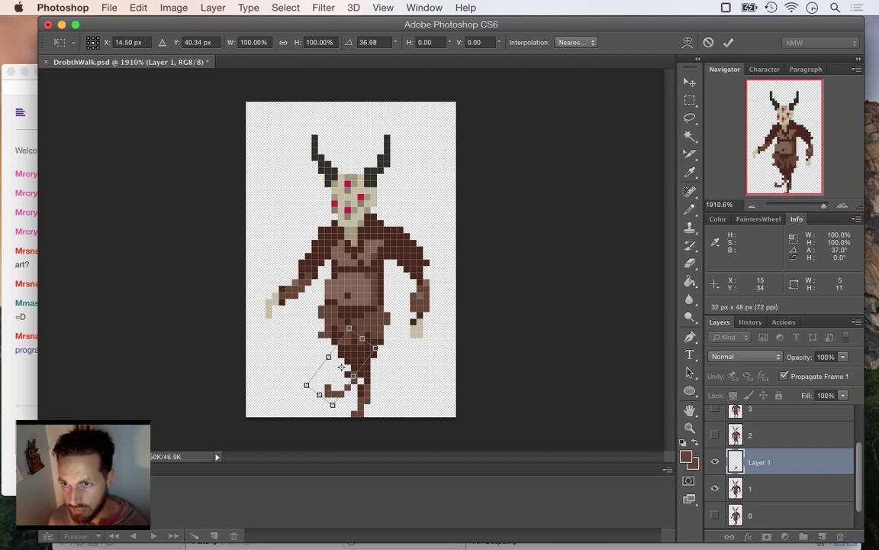
drag(341, 367, 334, 367)
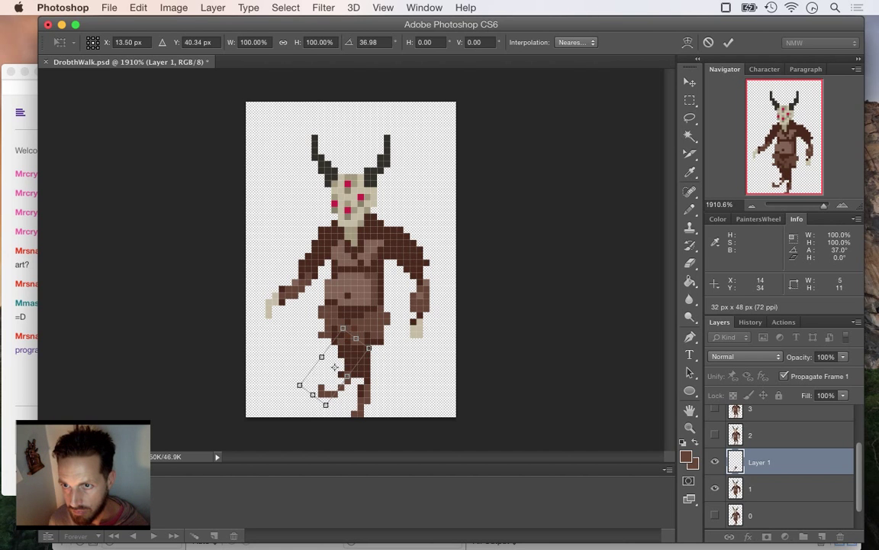
drag(287, 383, 296, 397)
drag(334, 367, 341, 373)
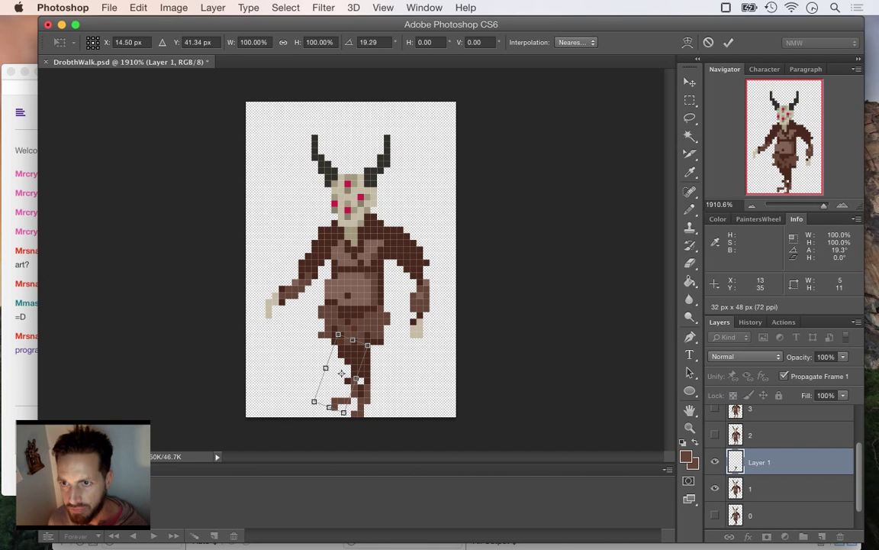
drag(341, 374, 335, 373)
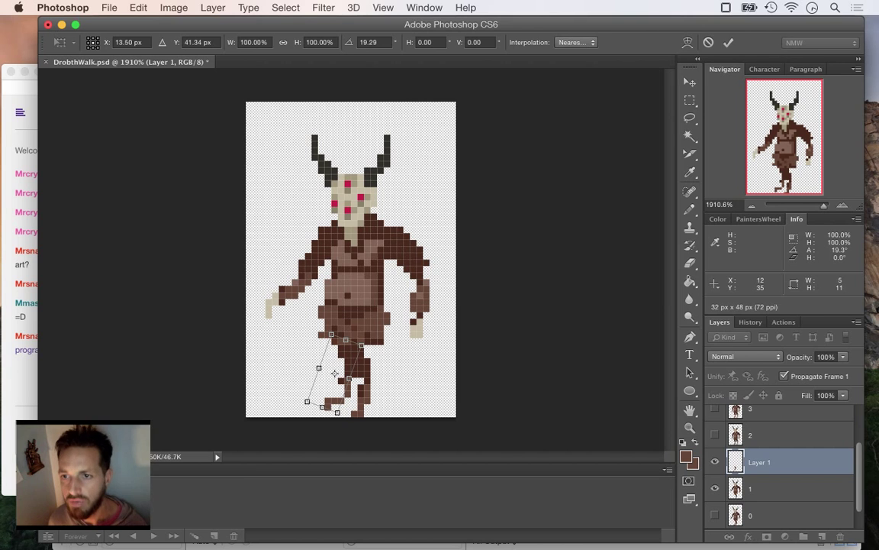
click(728, 42)
Clean up the rotated leg on Layer 1, erasing stray pixels and filling the knee and lower leg with sampled browns.
click(689, 100)
key(e)
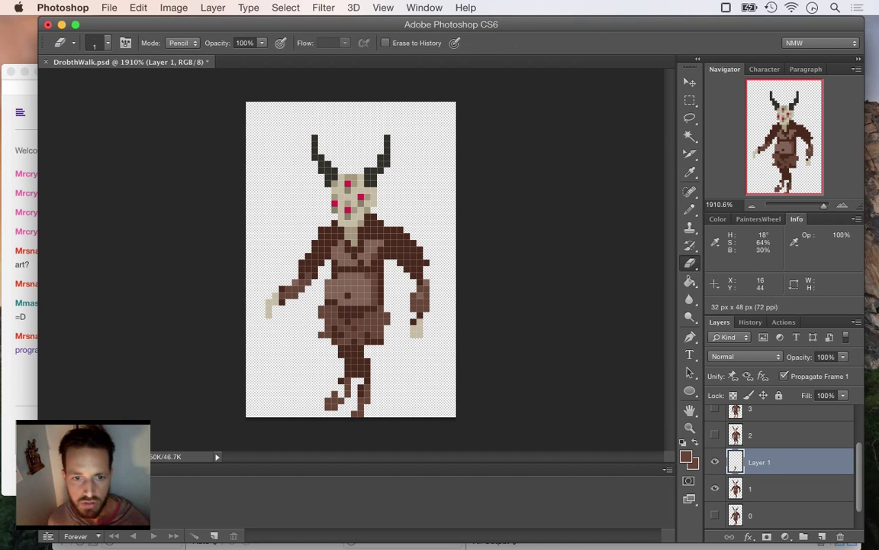
key(i)
click(352, 370)
key(b)
click(342, 387)
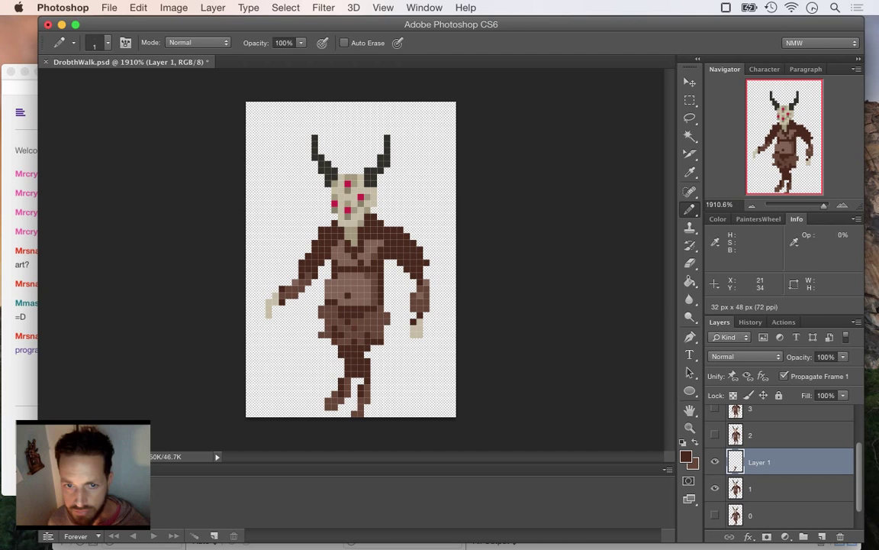
alt+click(334, 293)
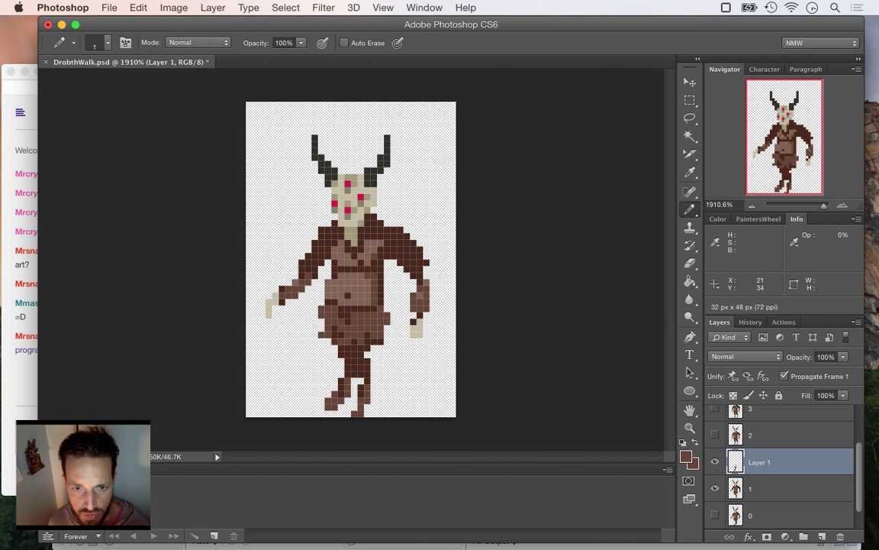
key(i)
key(e)
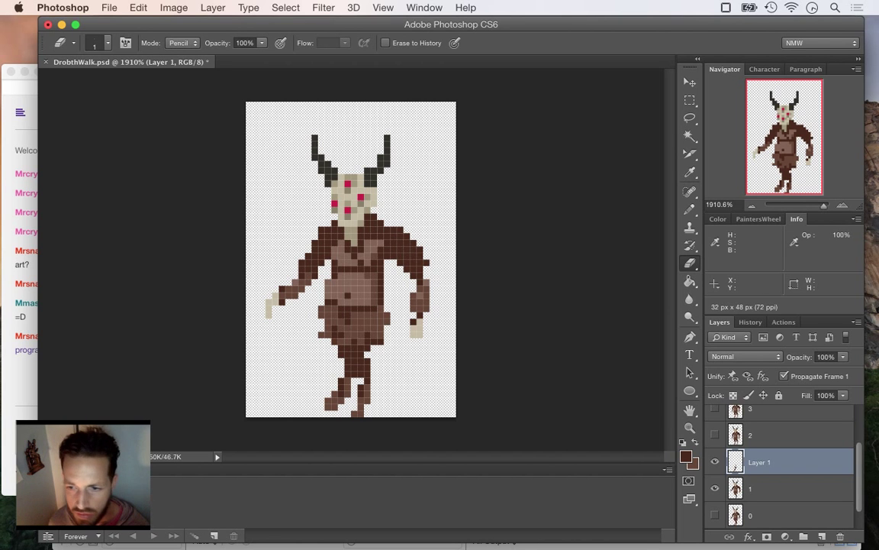
Merge the leg layer with layer 1 and trim the protruding pixels along the hips' right-hand edge.
shift+click(789, 487)
right_click(789, 487)
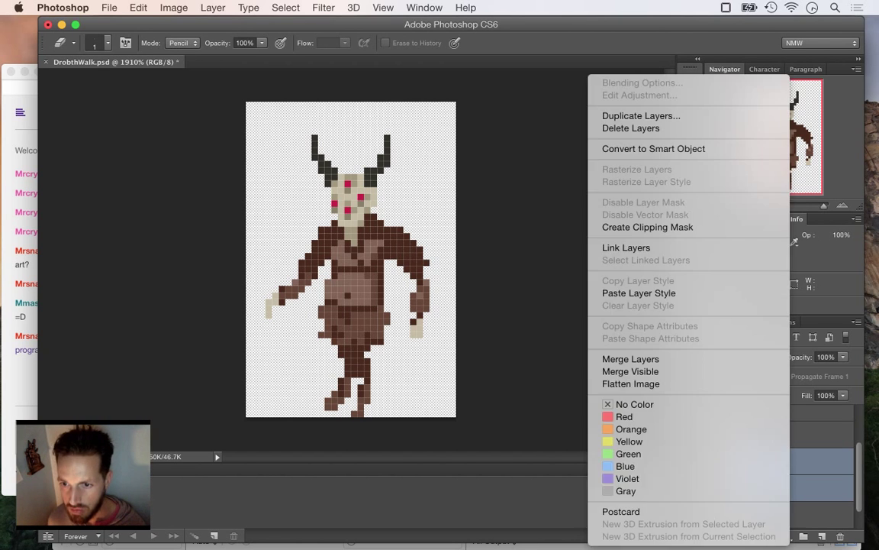
click(630, 359)
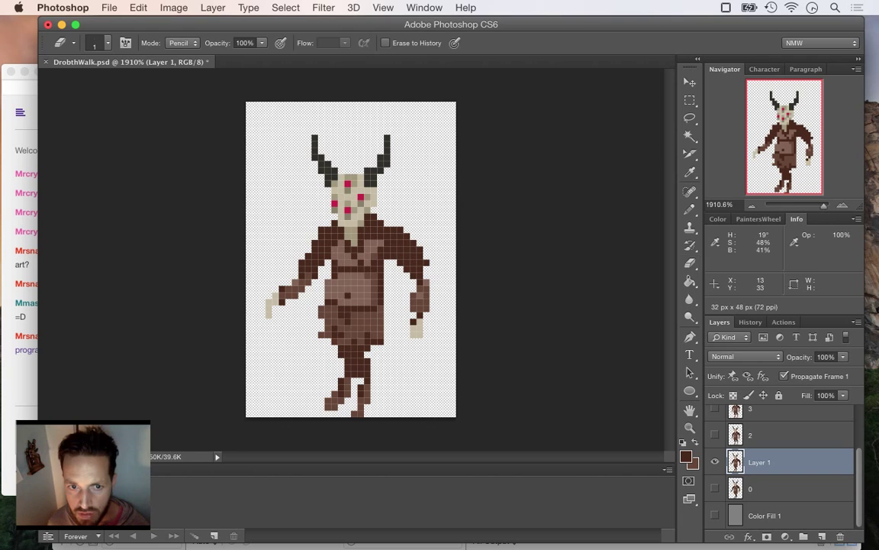
Repaint the hip fur on the merged layer with sampled mid and dark browns, reshaping its left-hand edge and shadow pixels.
key(b)
alt+click(298, 287)
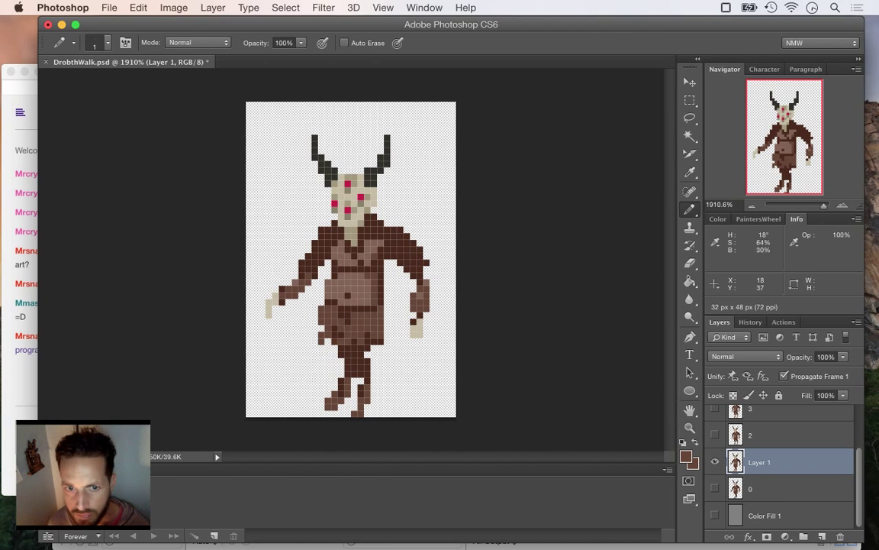
alt+click(363, 334)
drag(330, 301, 336, 308)
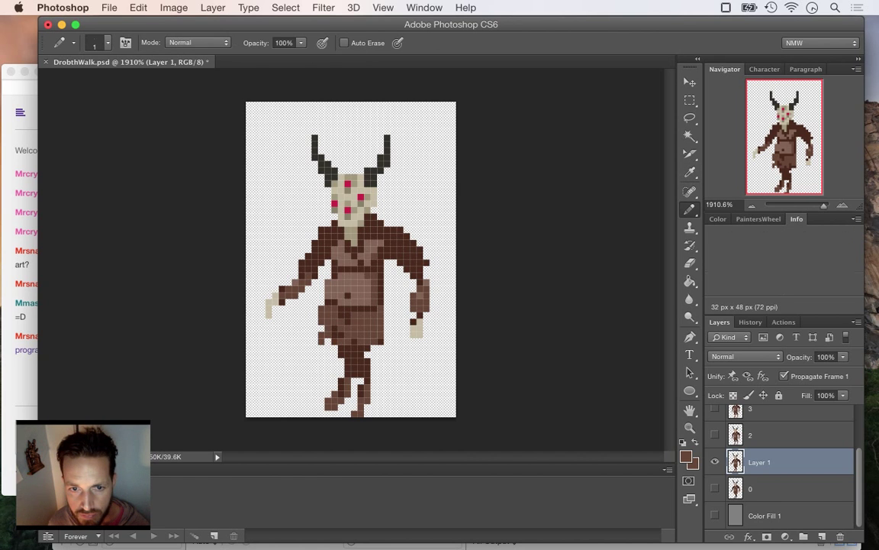
alt+click(354, 342)
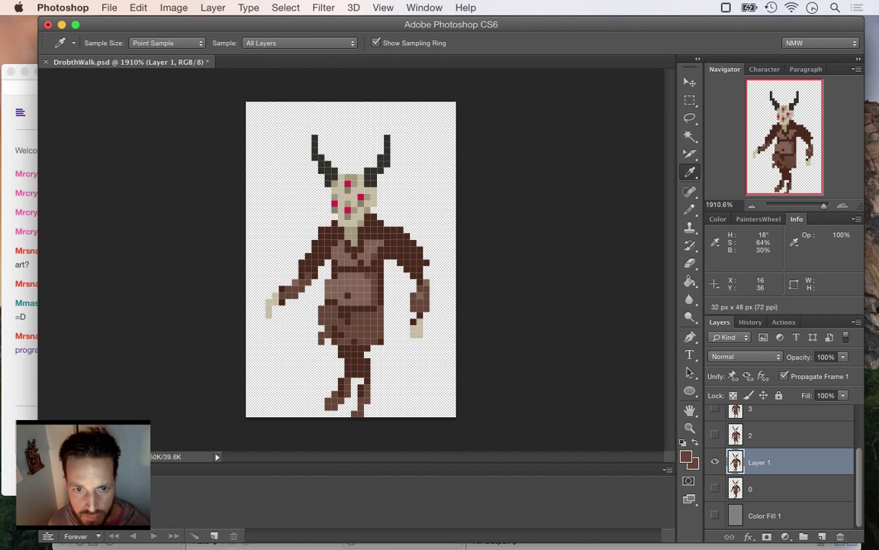
alt+click(354, 342)
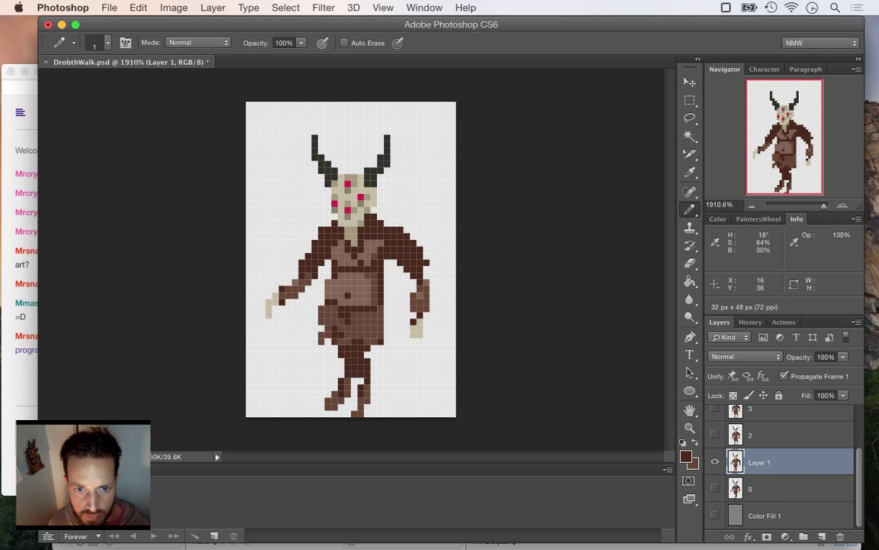
click(354, 335)
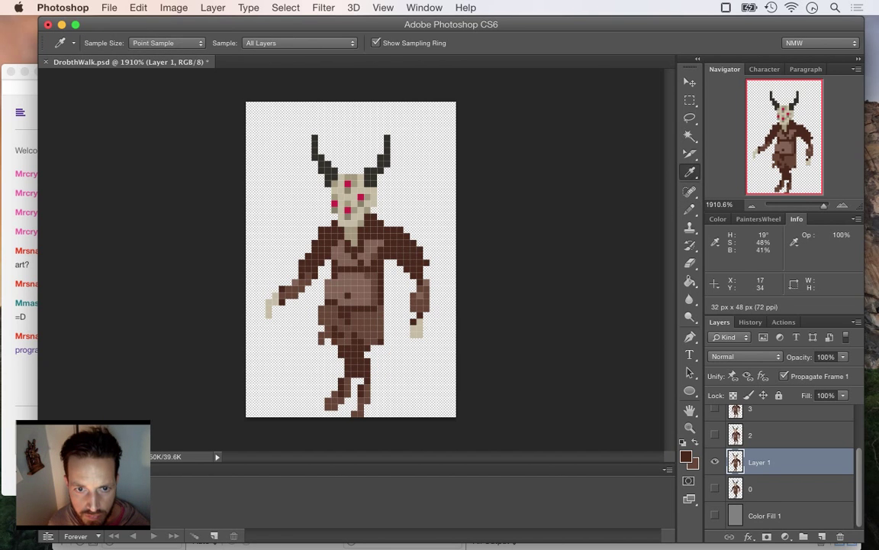
alt+click(355, 329)
click(354, 341)
alt+click(352, 347)
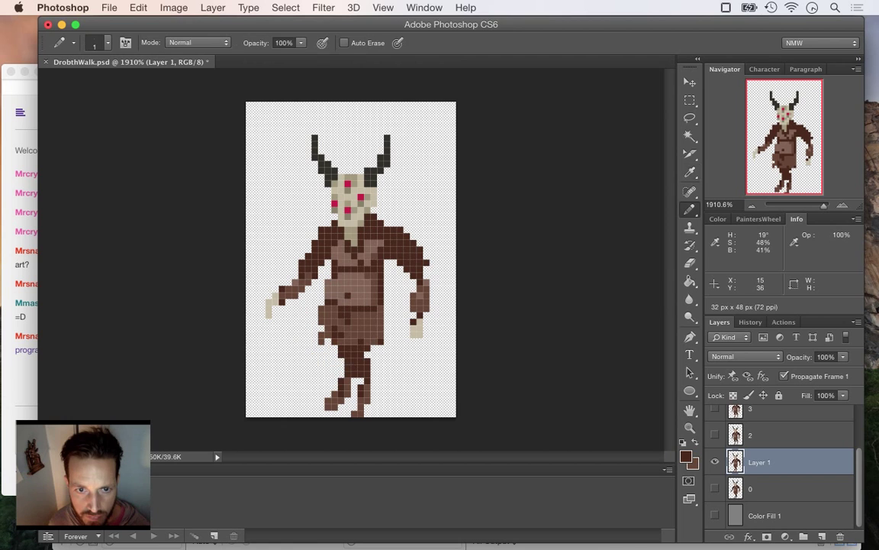
click(348, 341)
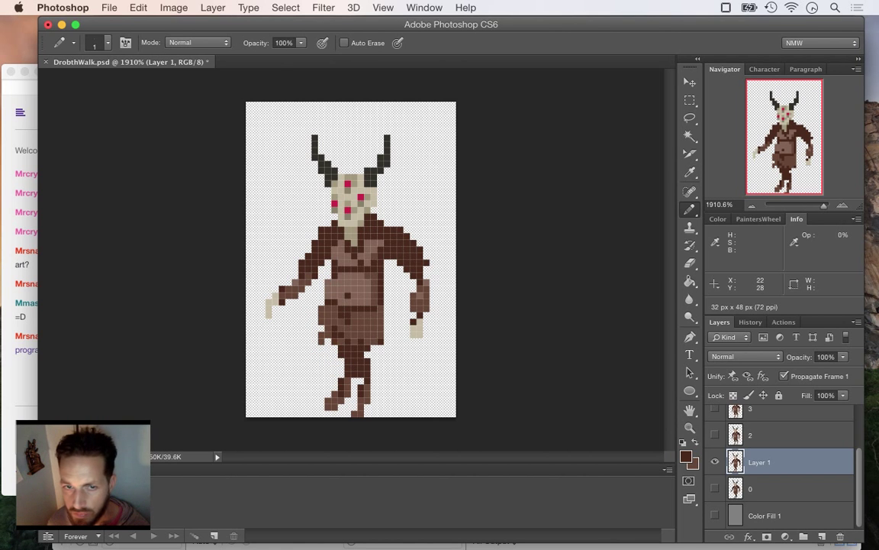
alt+click(316, 287)
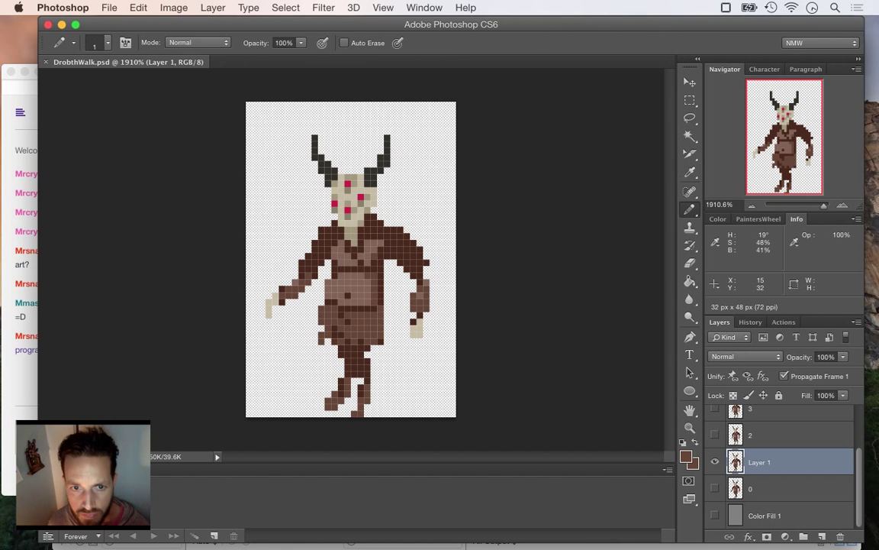
click(348, 322)
alt+click(342, 314)
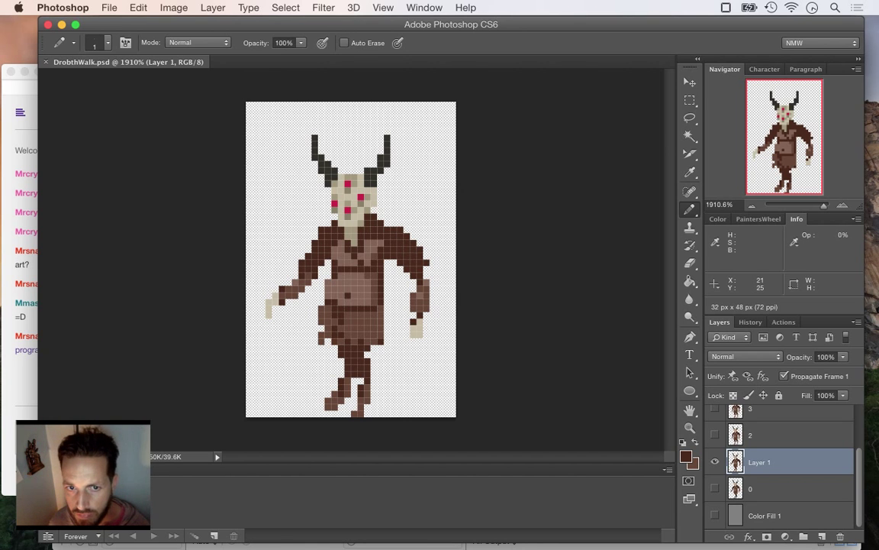
Retouch the chest's centre line and adjoining shading with sampled light and dark browns, and save the document.
alt+click(354, 262)
click(361, 263)
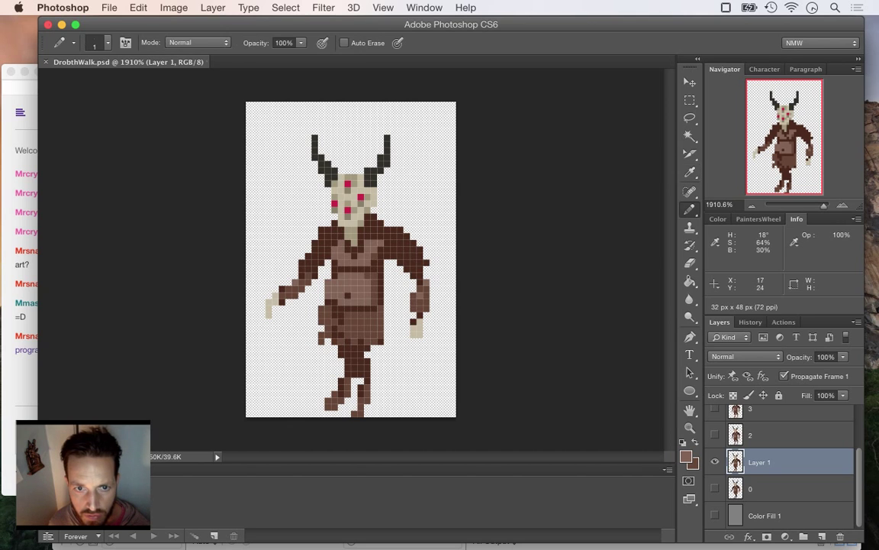
alt+click(317, 231)
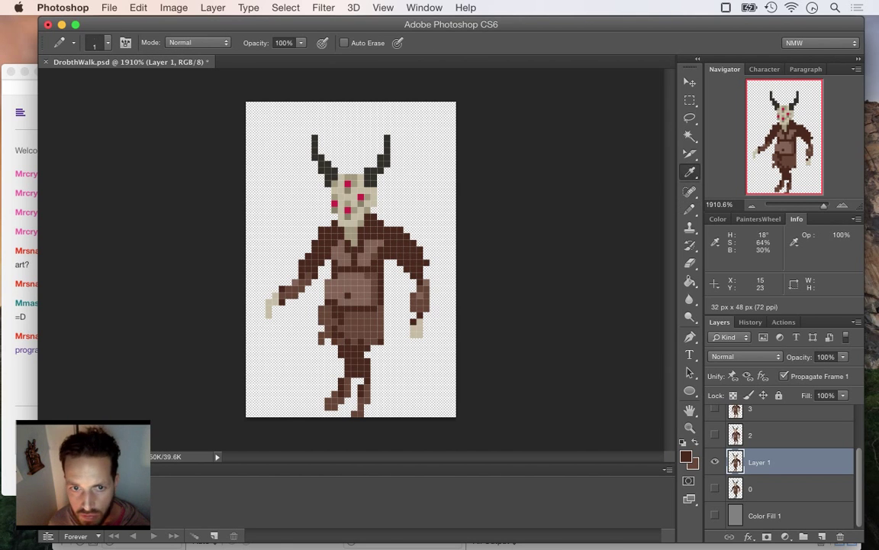
alt+click(341, 250)
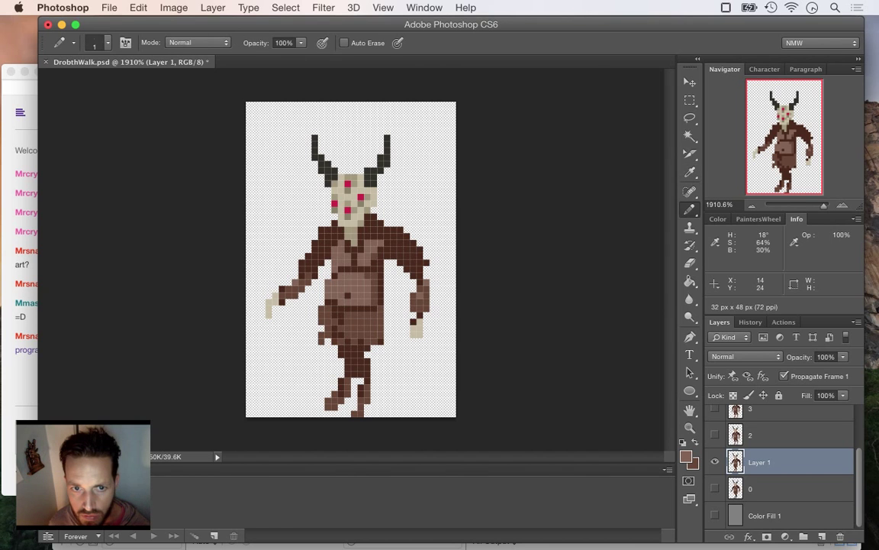
alt+click(336, 266)
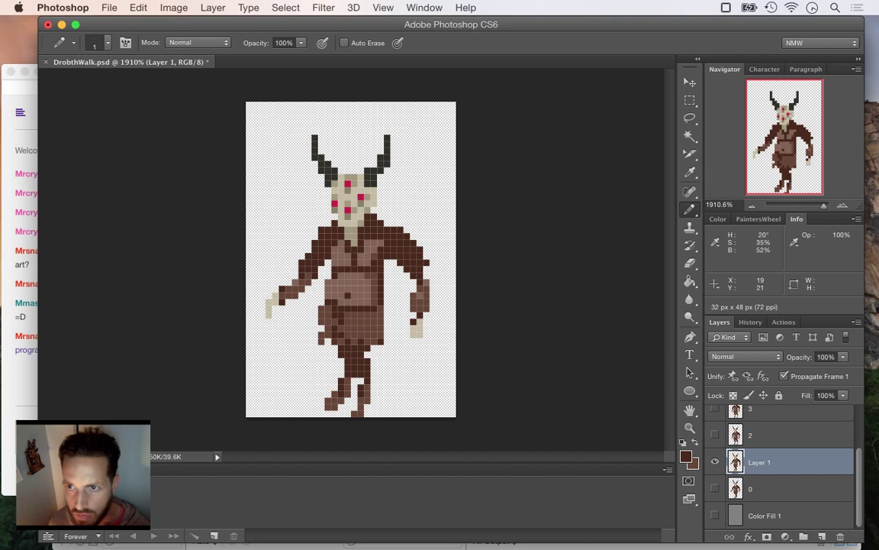
key(super+s)
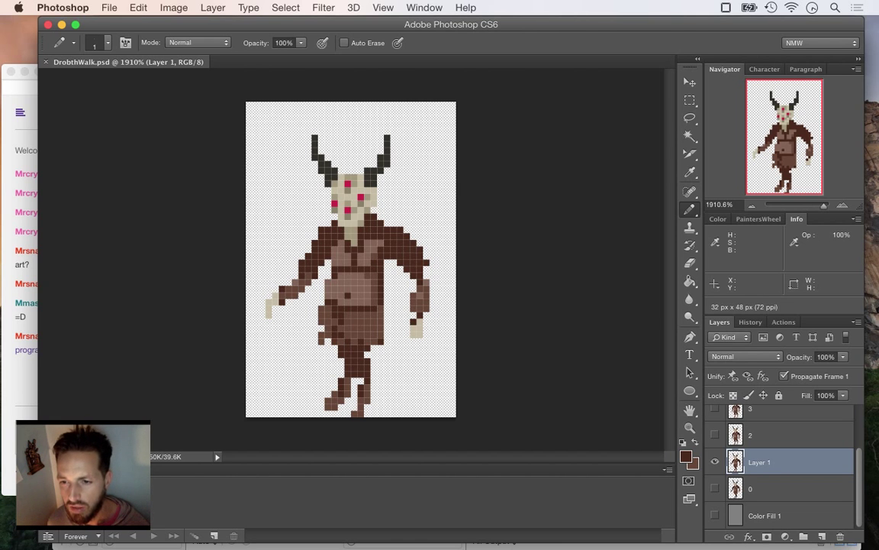
Rename the merged layer as 1.
double_click(759, 461)
text(1)
key(Return)
Compare the poses on layers 0 and 1 by toggling their visibility, leaving both hidden.
click(716, 461)
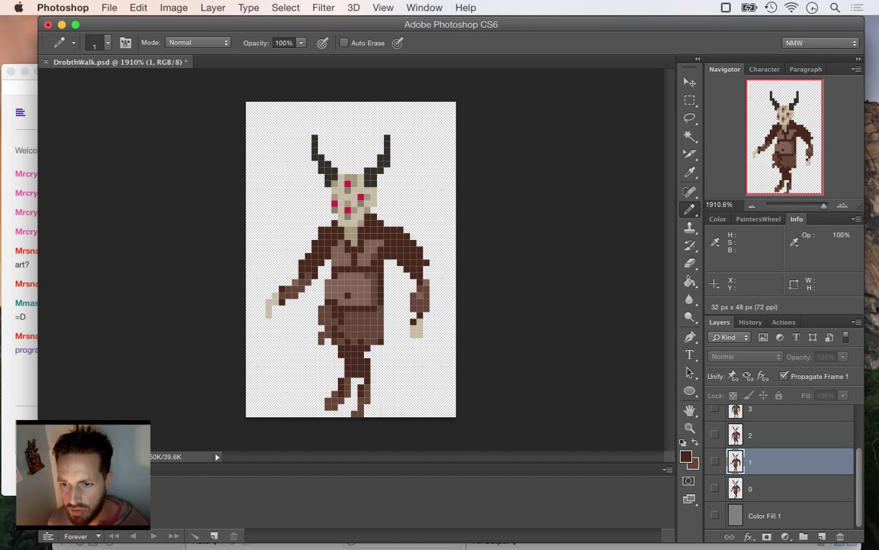
click(716, 489)
click(716, 462)
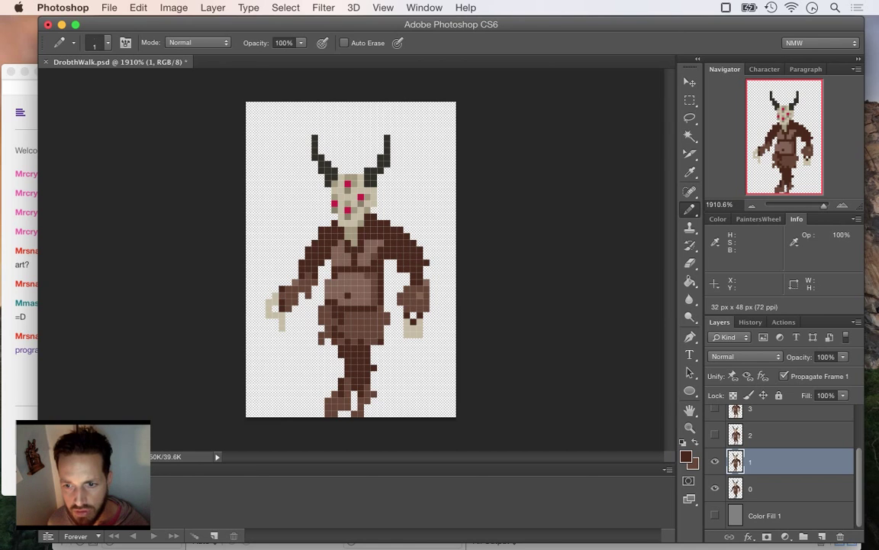
click(714, 461)
click(715, 489)
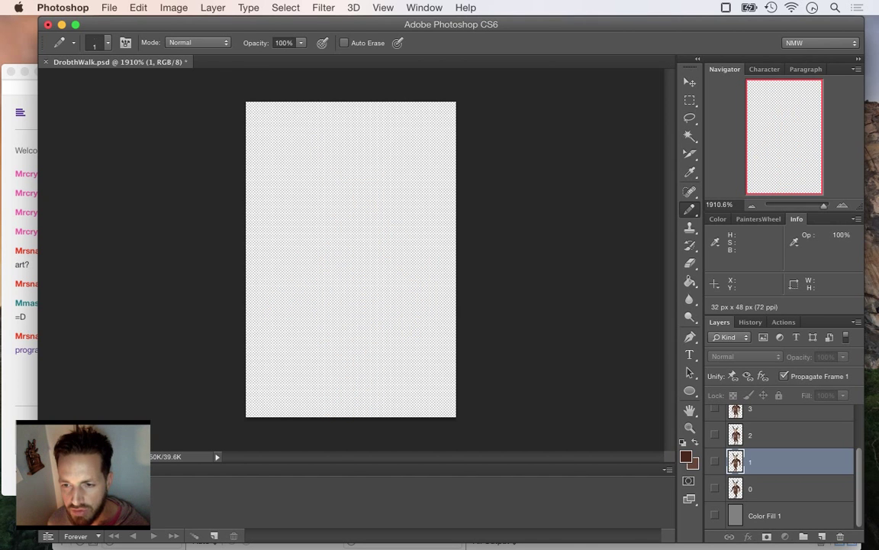
Select layer 2 as the active frame layer.
click(763, 435)
scroll(771, 462, up, 3)
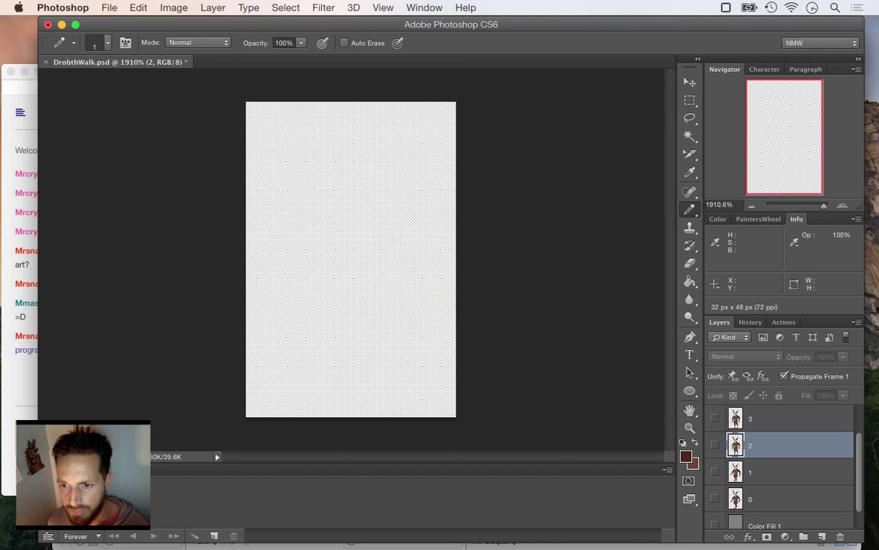
scroll(779, 467, up, 1)
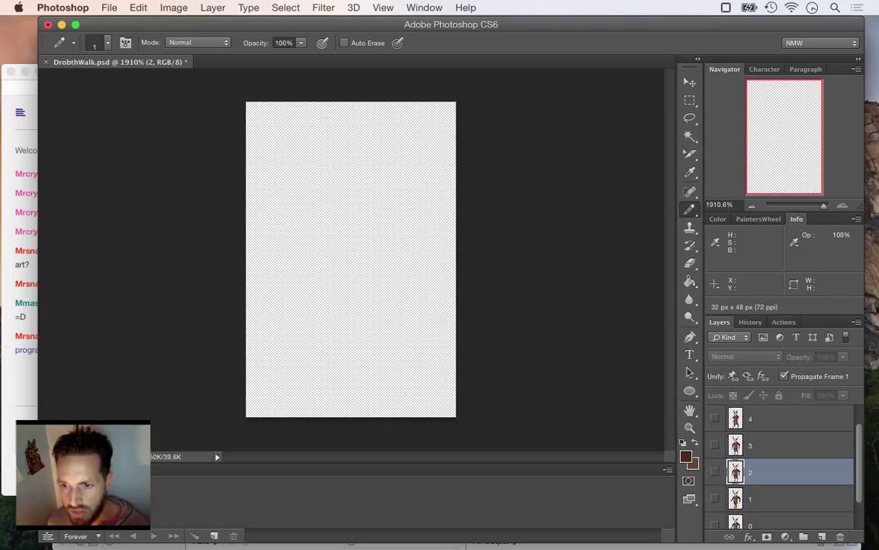
scroll(786, 469, up, 1)
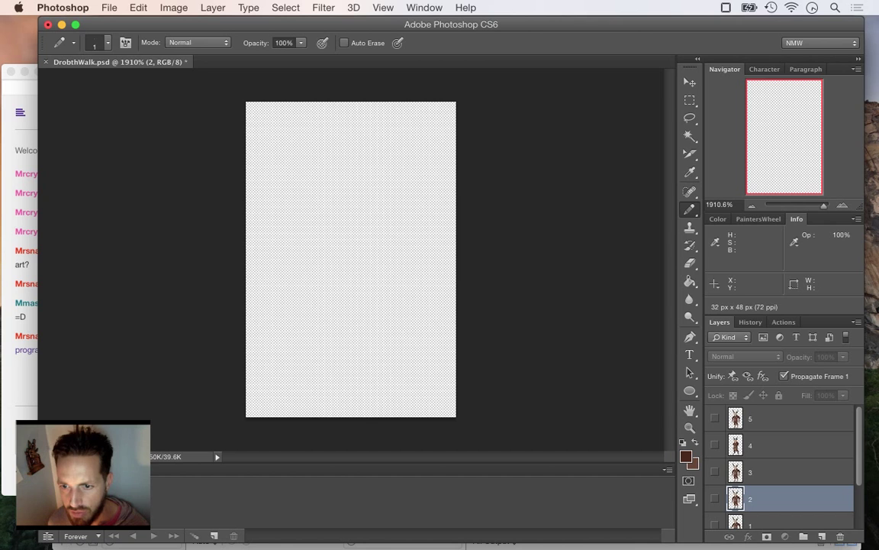
Compare the creature's walk poses on layers 3 and 4 by showing each layer on its own.
click(770, 472)
click(715, 472)
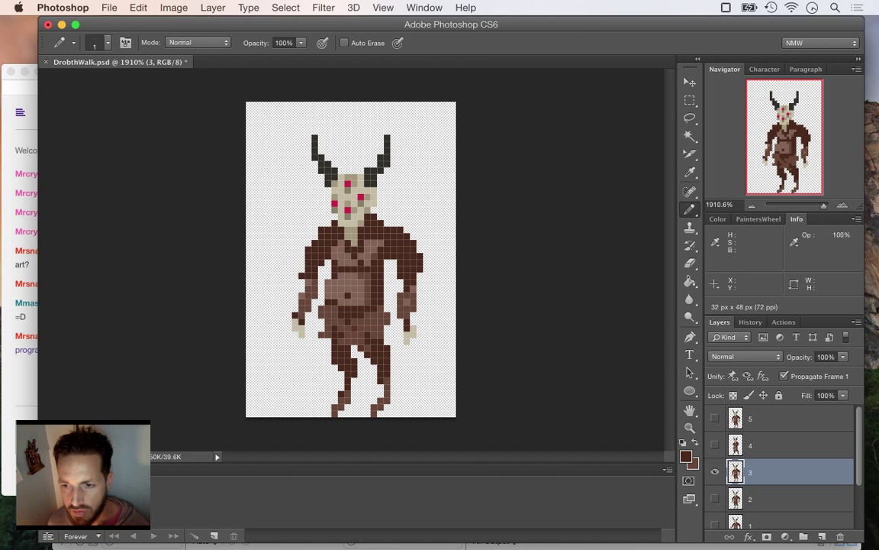
click(715, 472)
click(715, 445)
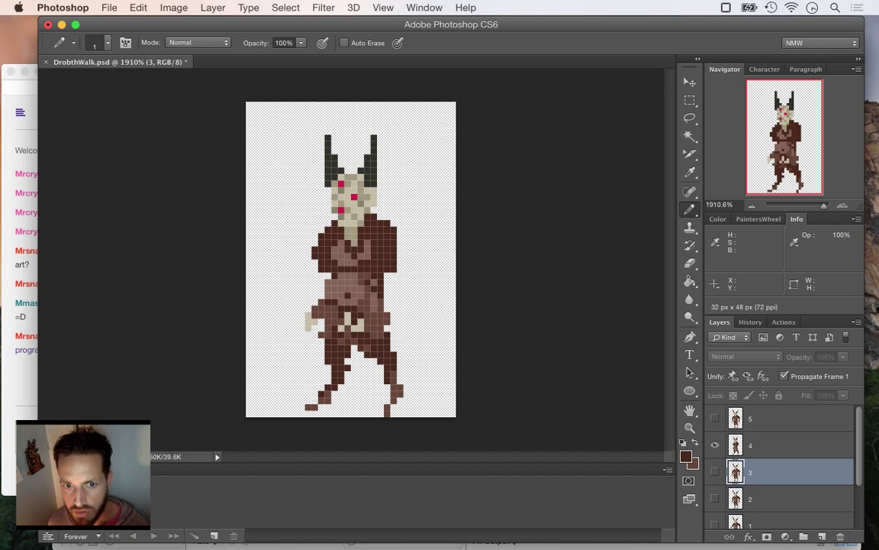
click(715, 445)
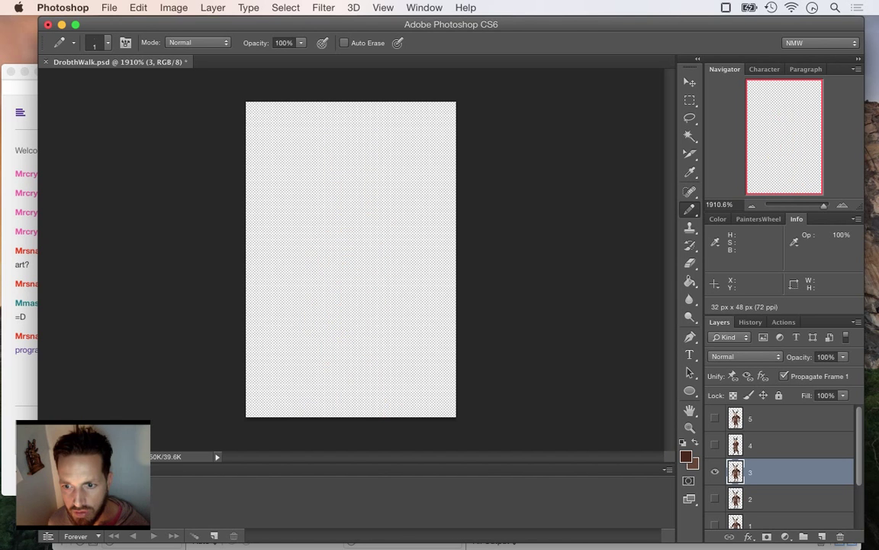
click(714, 472)
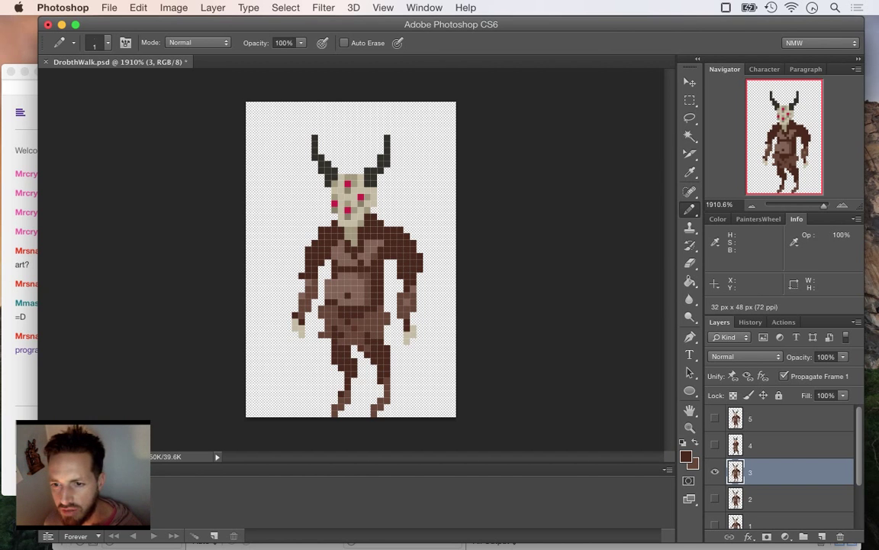
click(715, 472)
click(715, 445)
click(771, 445)
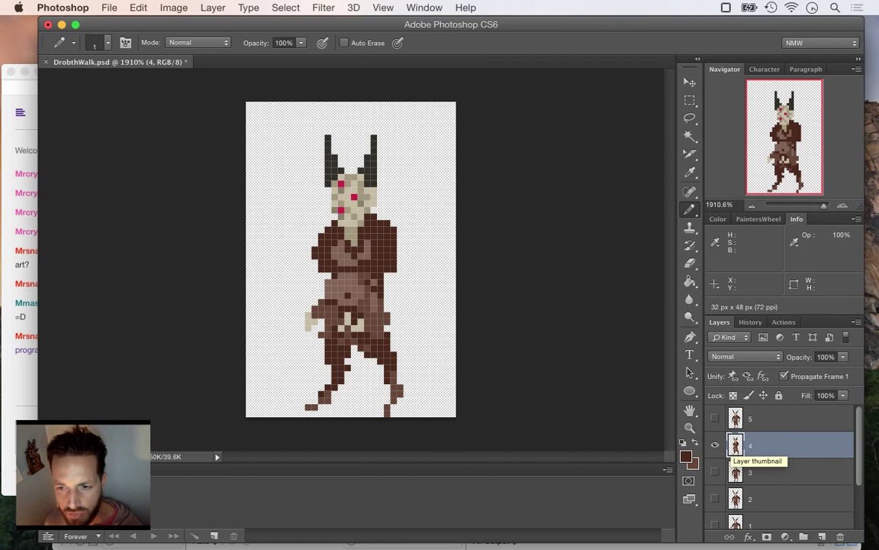
Cut the arm on the image's left side, about 8 by 18 px, from layer 3 onto a new layer placed below it.
key(alt+bracketleft)
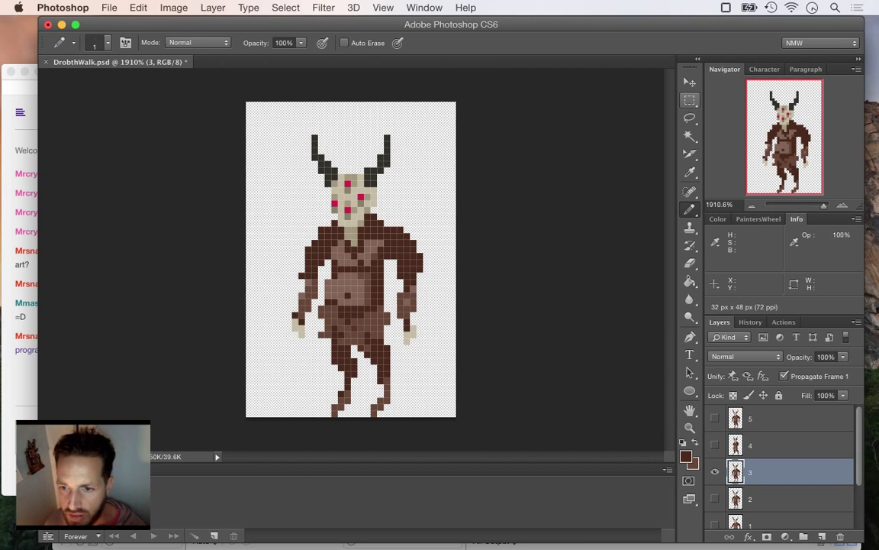
click(690, 100)
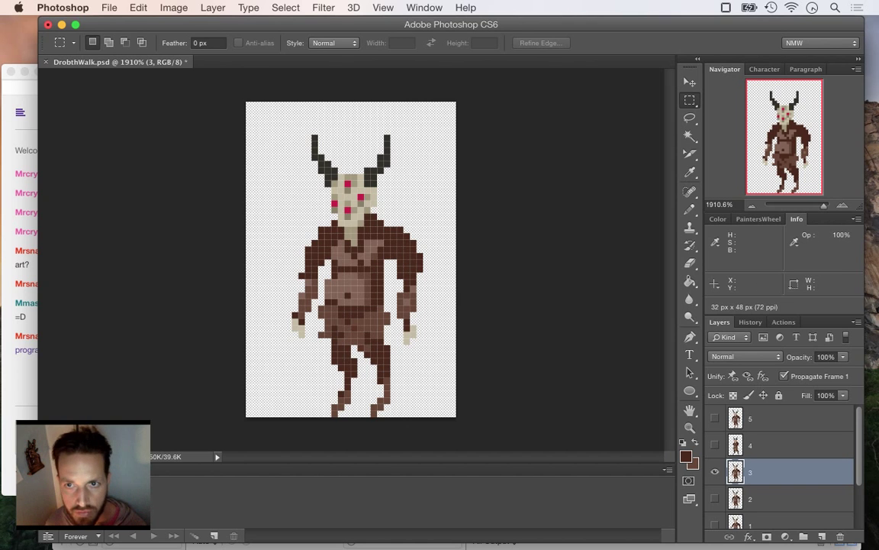
drag(273, 228, 332, 280)
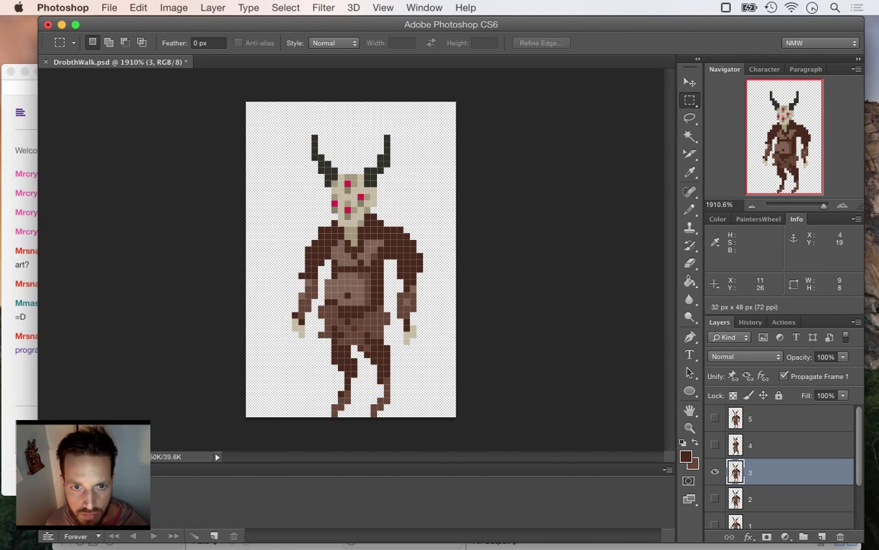
key(super+d)
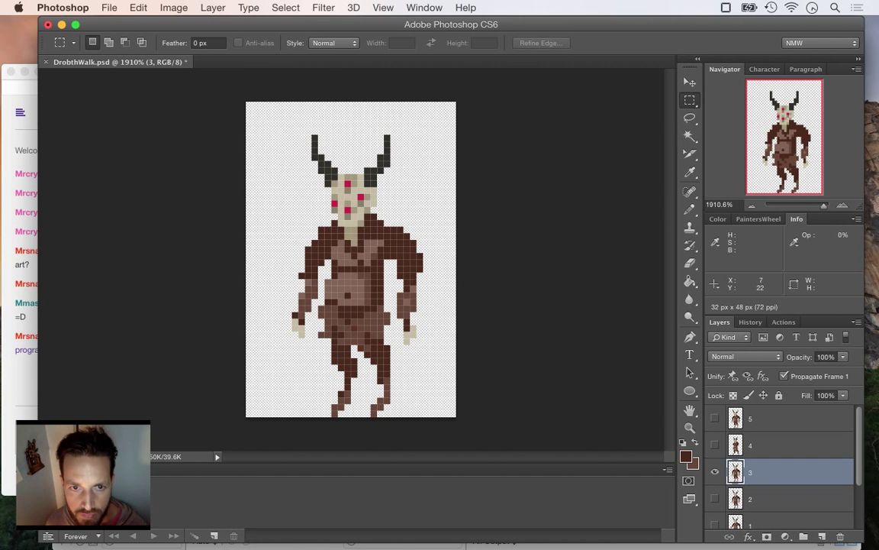
drag(265, 231, 311, 342)
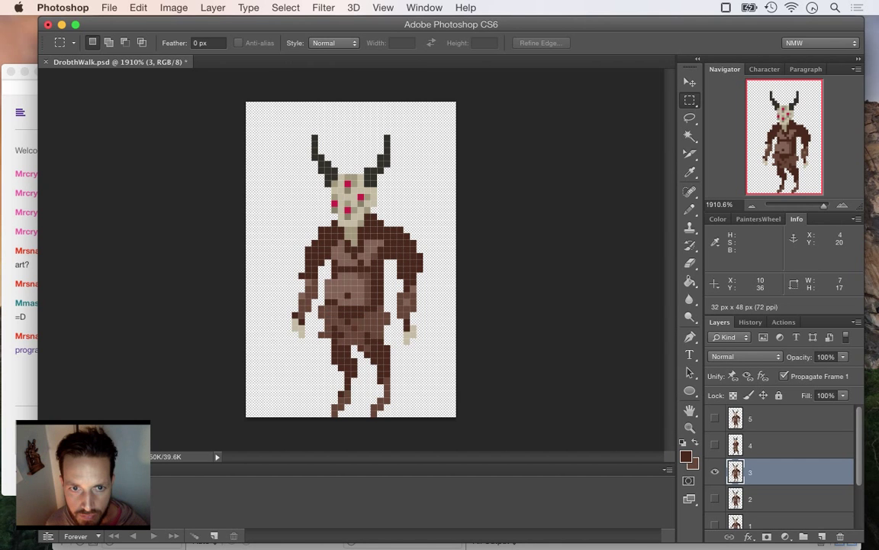
drag(273, 226, 318, 344)
drag(305, 226, 322, 267)
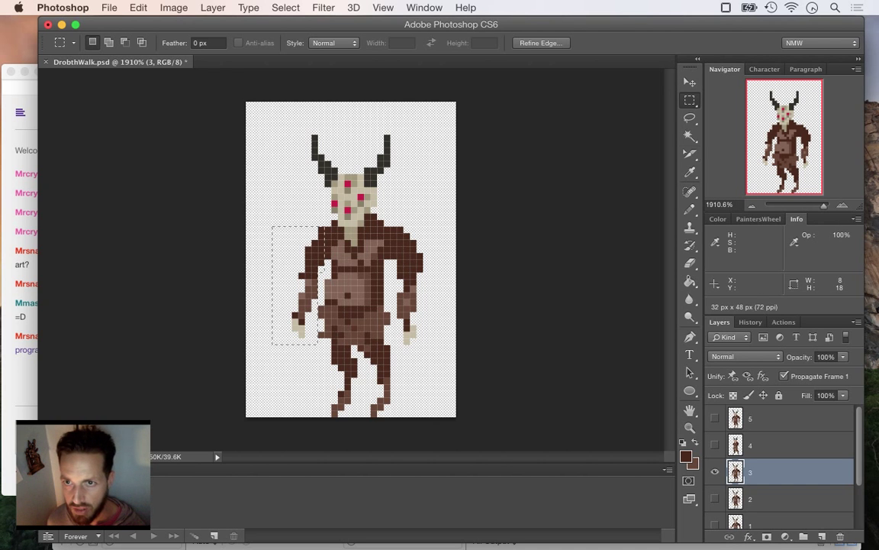
right_click(293, 250)
click(341, 349)
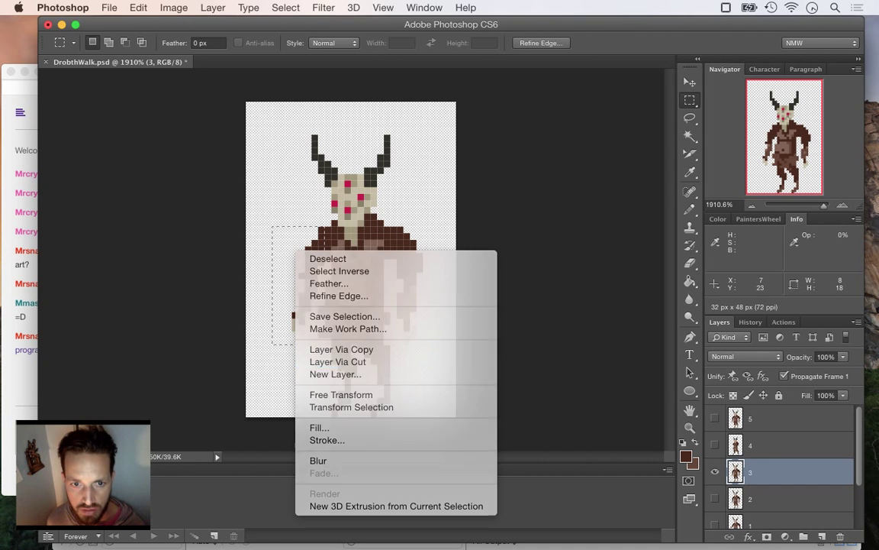
drag(765, 472, 766, 512)
key(v)
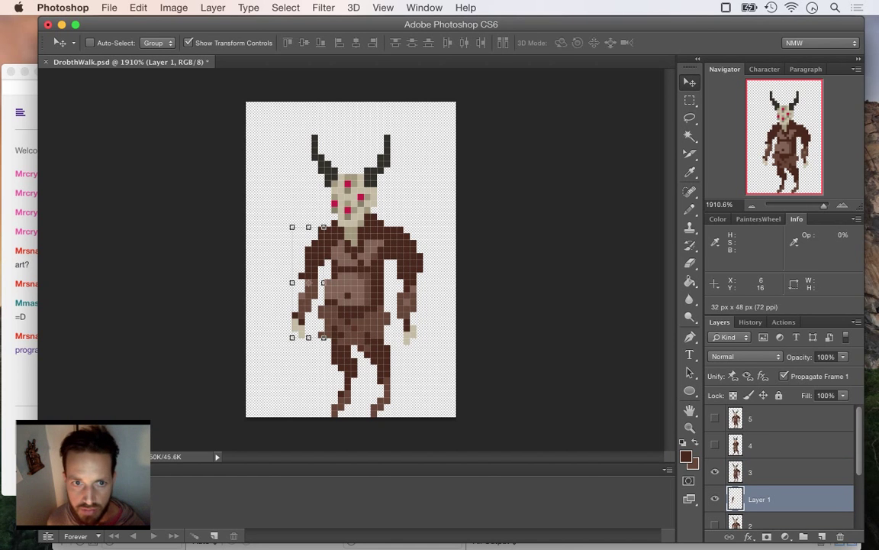
Rotate the separated arm about -8° and move it up and inward toward the shoulder.
drag(284, 216, 286, 217)
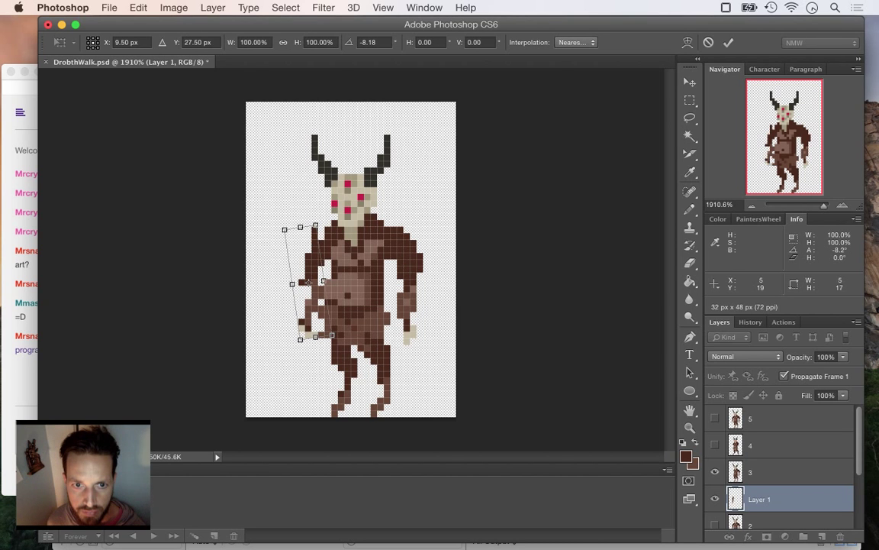
mouse_move(310, 255)
mouse_down()
mouse_move(322, 248)
mouse_move(313, 248)
mouse_up()
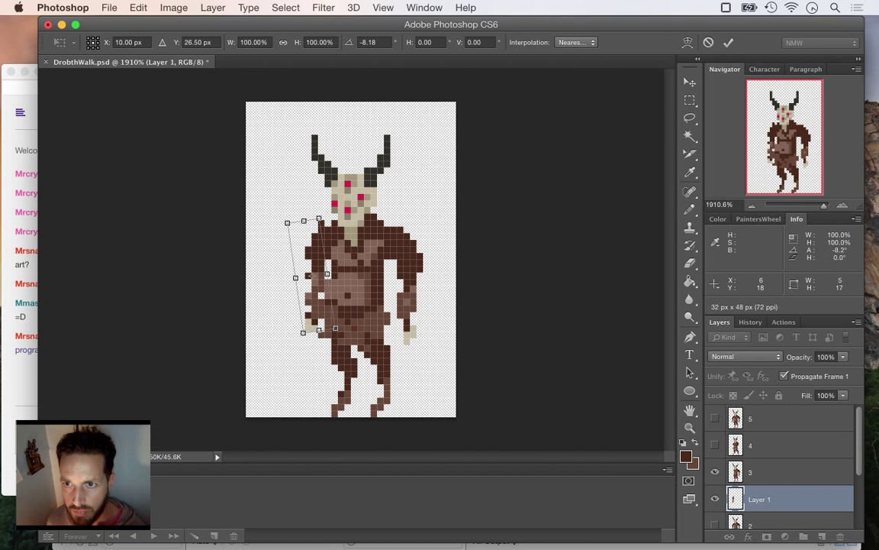
key(Return)
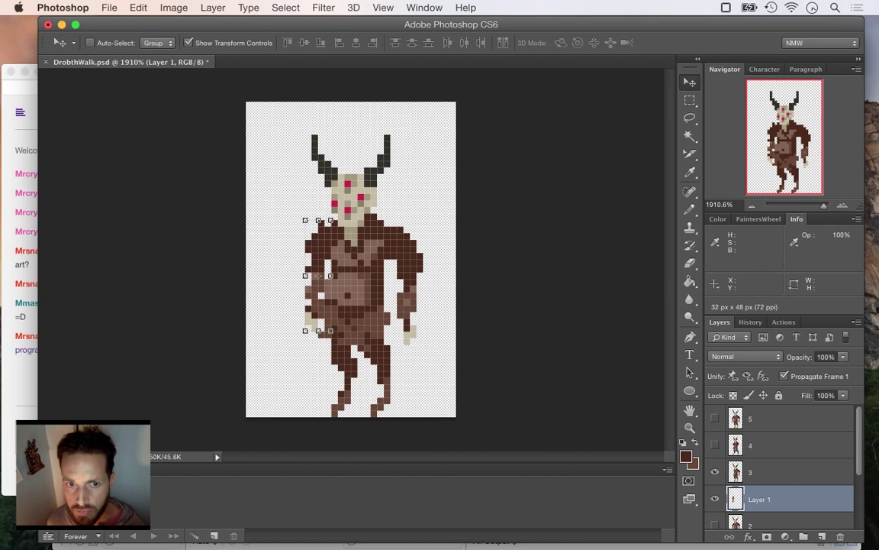
Select the separated arm's forearm and hand, rotate them about 8.5°, and reposition them under the upper arm.
key(m)
drag(284, 273, 344, 344)
key(super)
drag(275, 269, 281, 263)
key(Left)
key(Left)
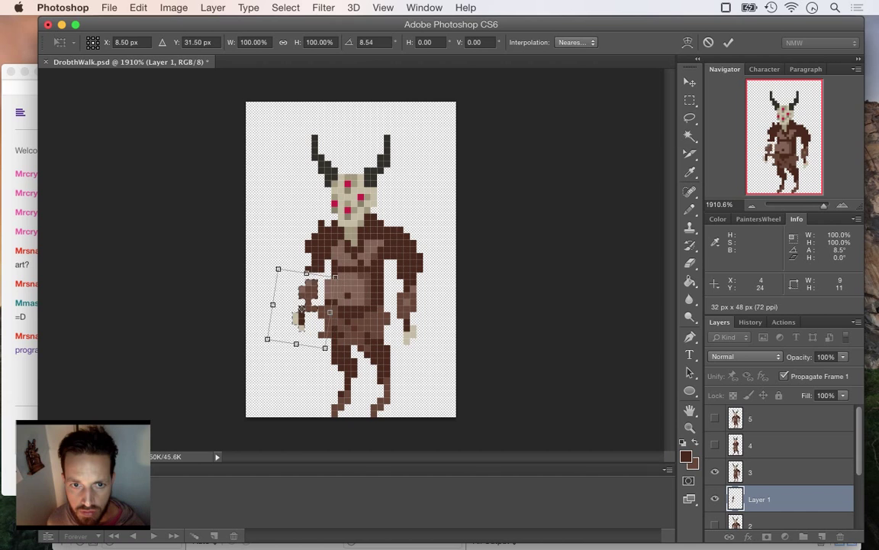
key(Up)
key(Right)
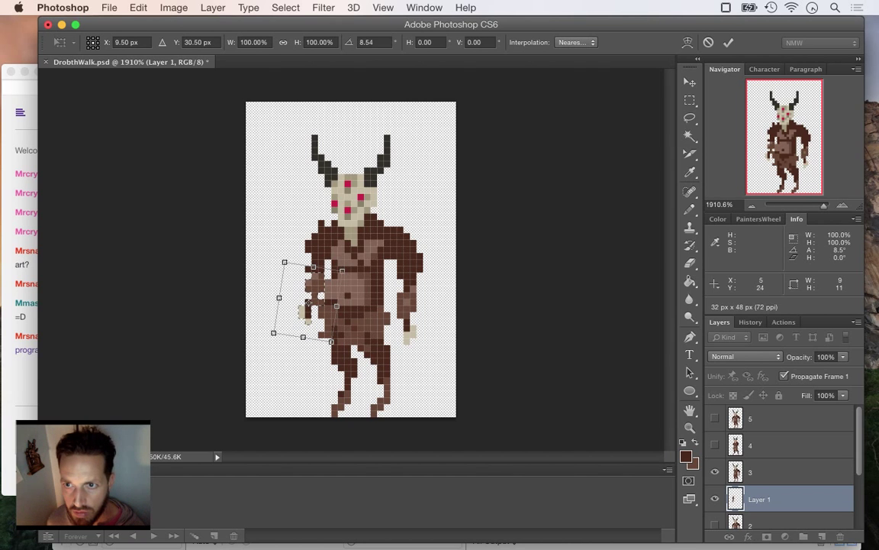
drag(307, 303, 308, 302)
key(Return)
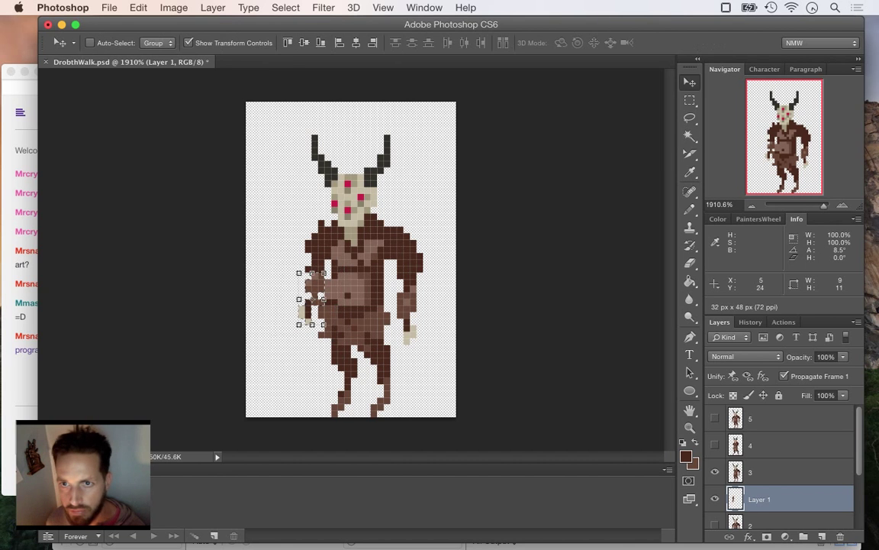
Touch up the pixels of the repositioned arm using the eraser and brown tones sampled from the sprite.
key(m)
key(i)
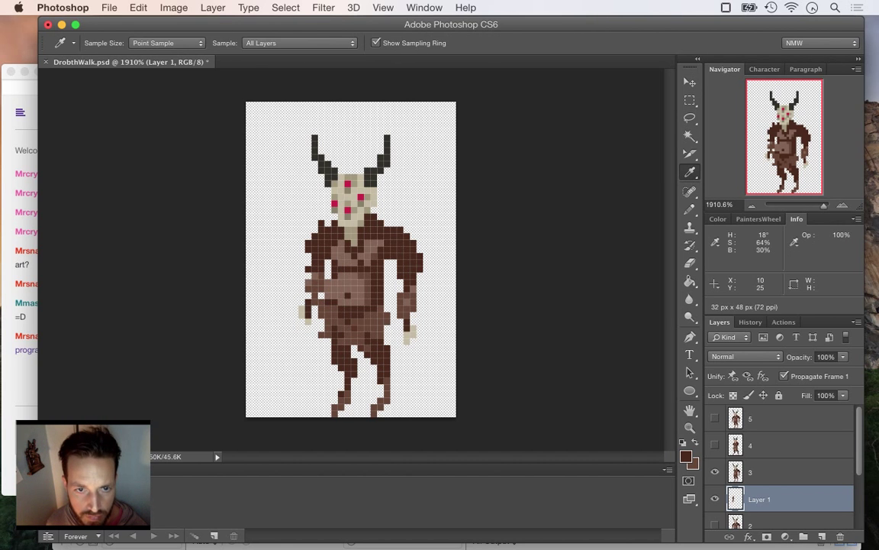
key(b)
alt+click(311, 255)
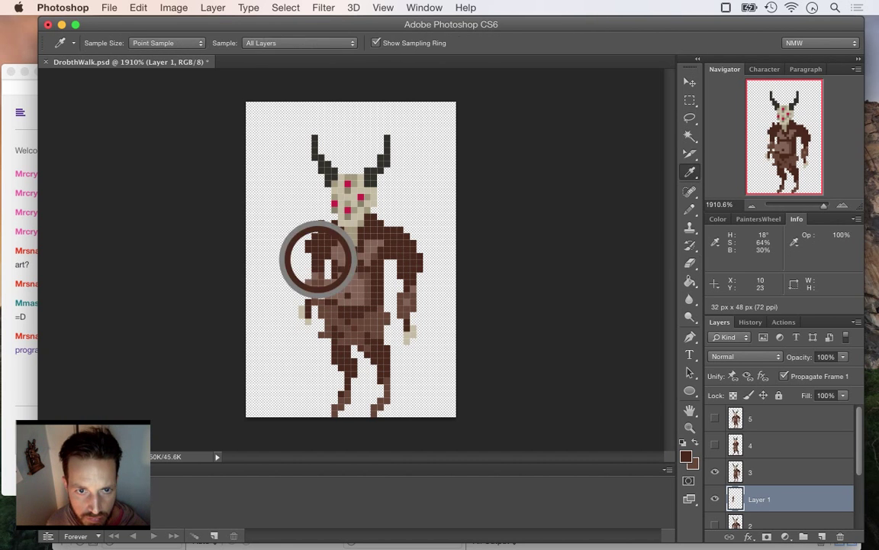
key(e)
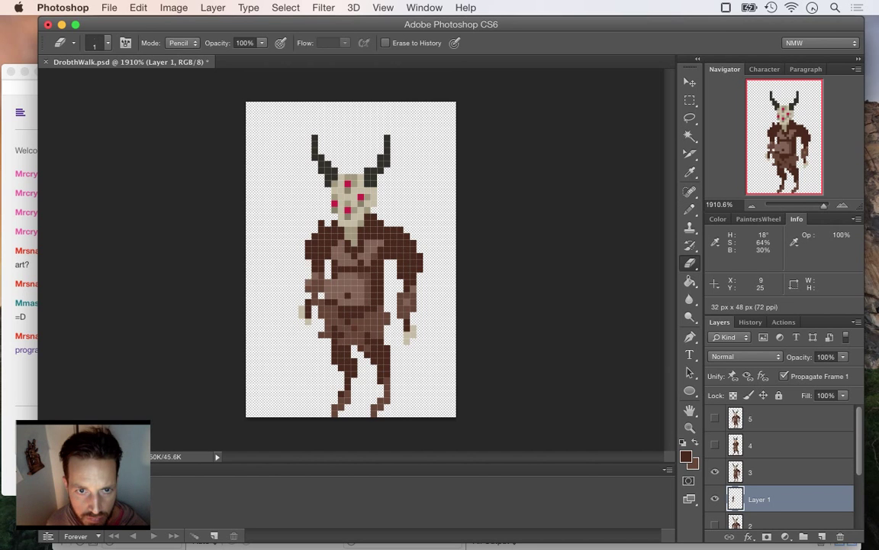
key(i)
key(b)
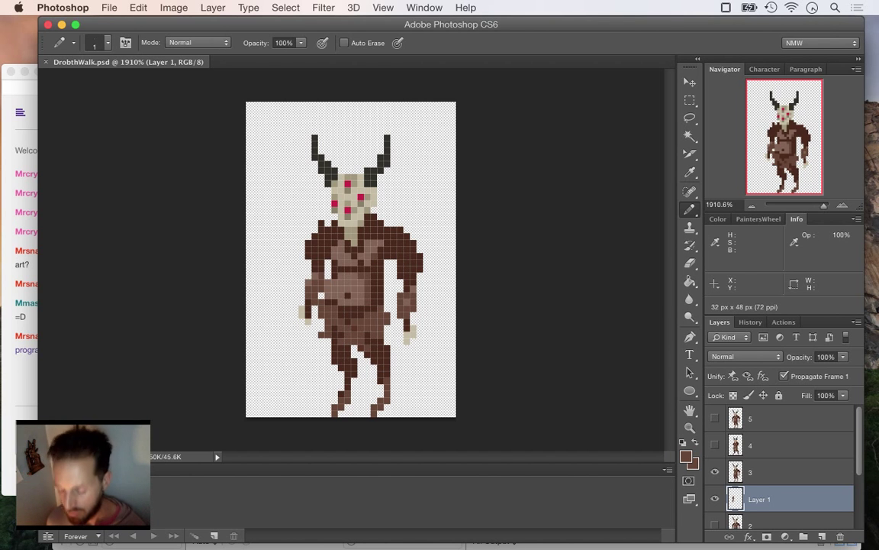
Merge the separate arm layer with layer 3.
click(786, 473)
shift+click(794, 499)
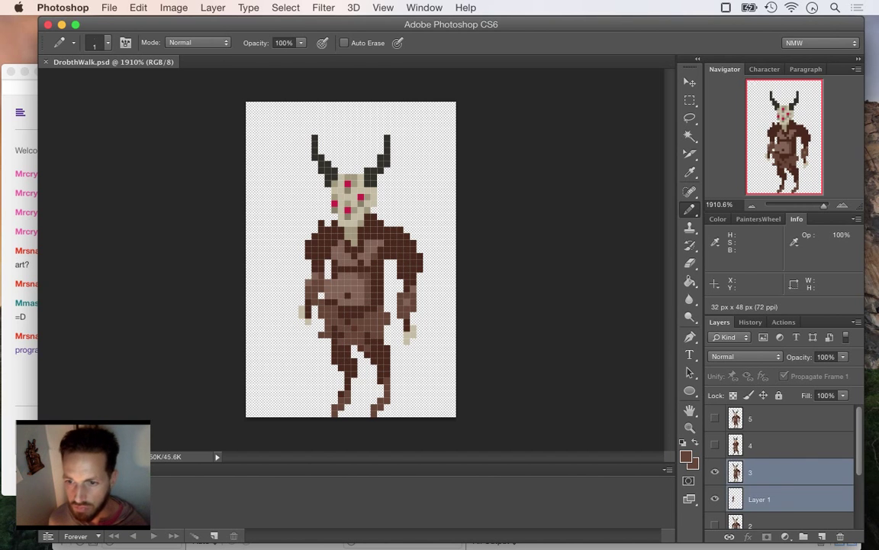
right_click(786, 477)
click(628, 358)
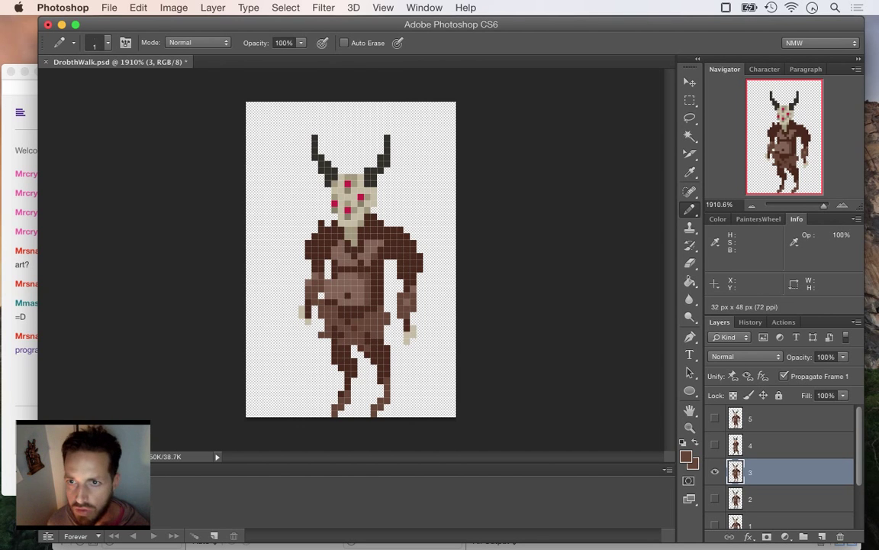
Select the leg on the image's left side and rotate it about 8° so the foot swings outward.
key(m)
key(l)
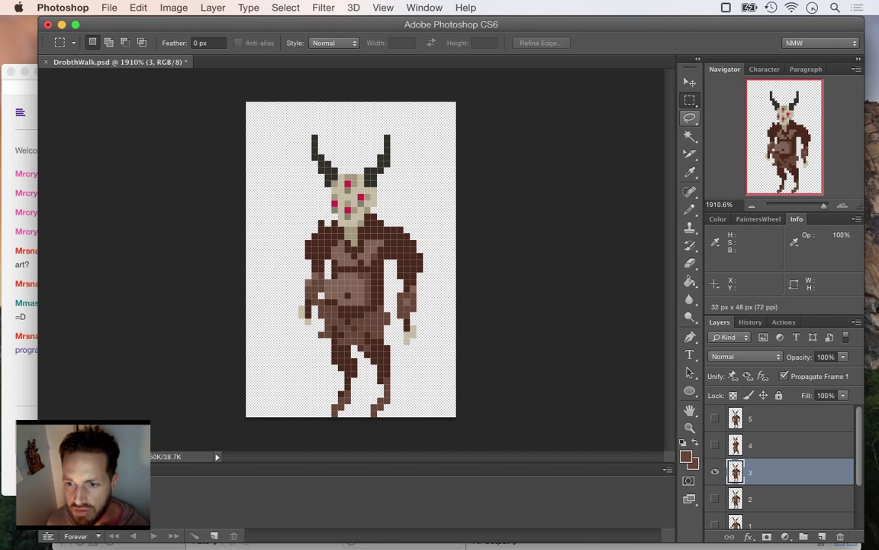
key(m)
drag(311, 345, 365, 418)
drag(312, 344, 357, 417)
key(v)
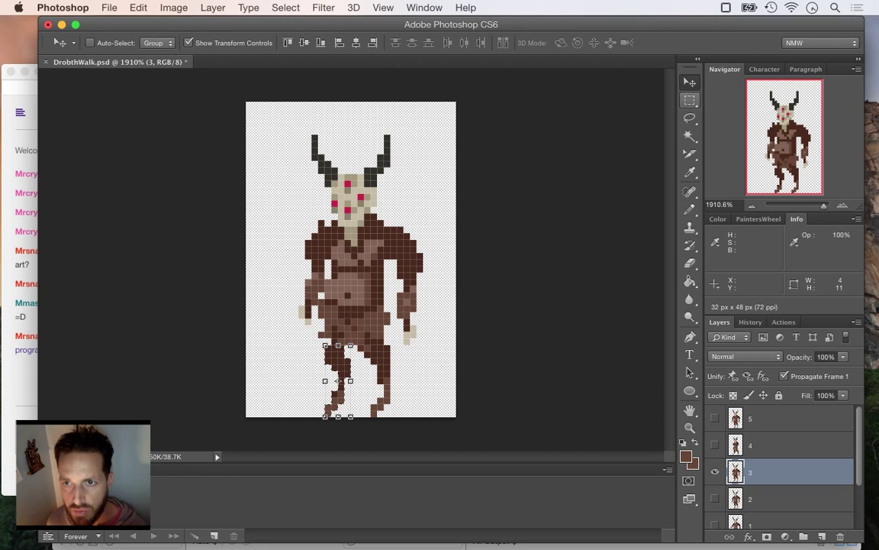
key(m)
key(v)
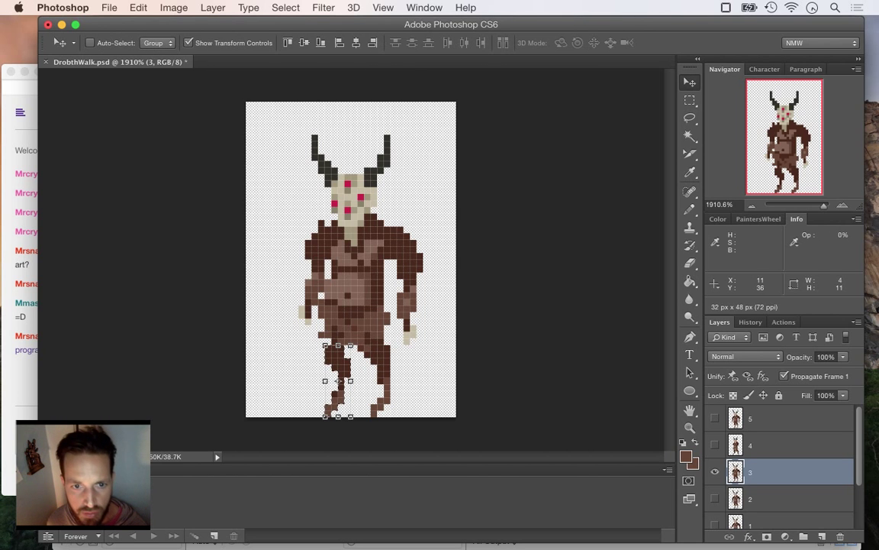
drag(314, 334, 322, 331)
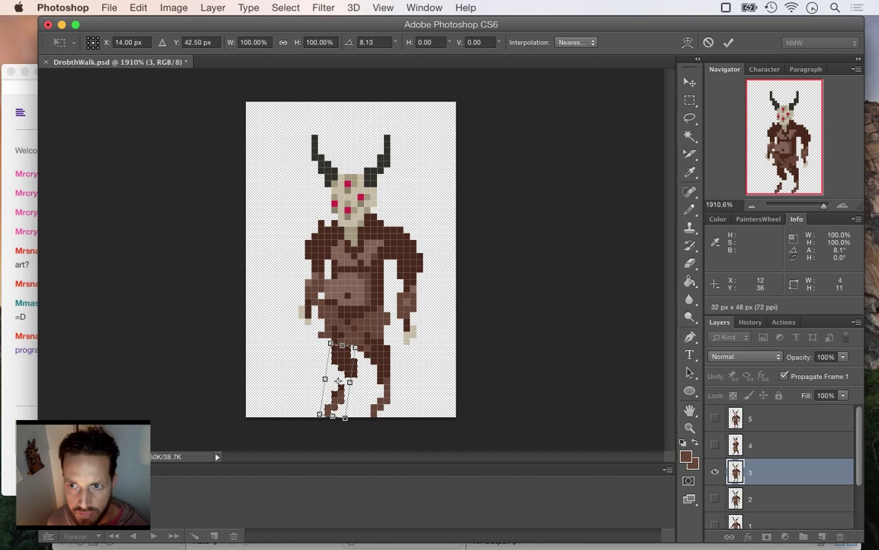
drag(338, 379, 332, 380)
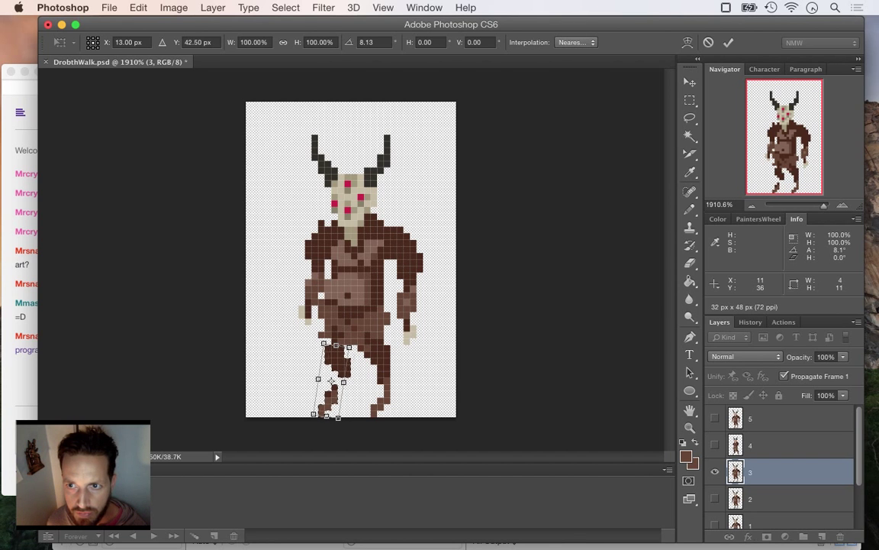
key(Return)
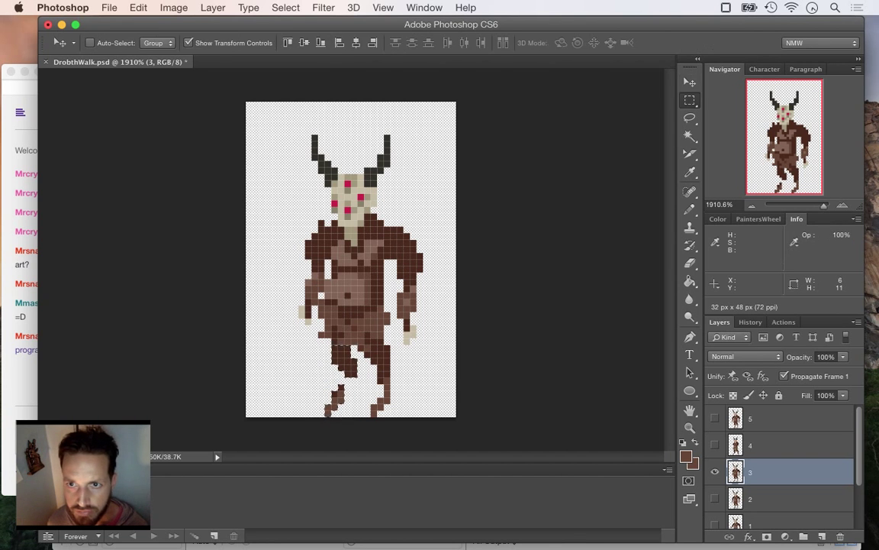
Fill the gap at the rotated leg's knee with dark brown sampled from the thigh, and save the file.
key(super+d)
key(i)
click(348, 367)
key(b)
drag(349, 380, 349, 387)
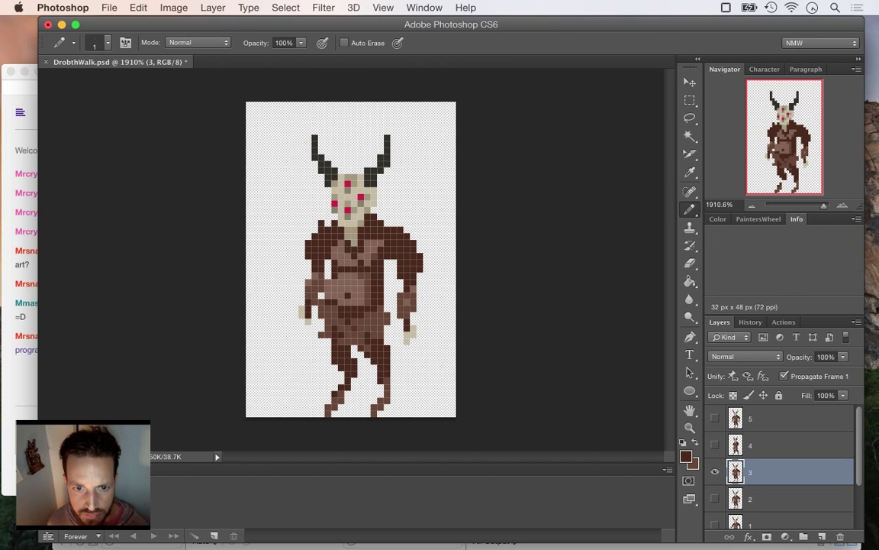
key(super+s)
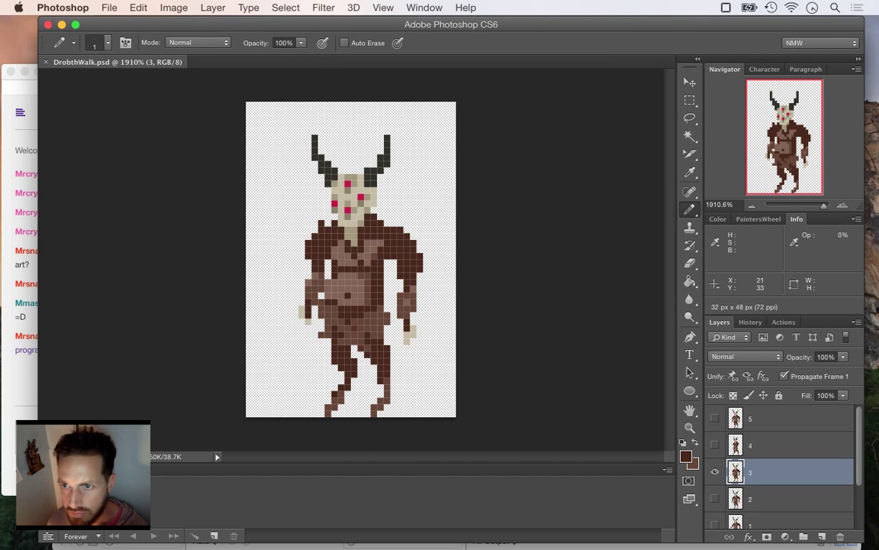
Select the whole arm on the image's right side and rotate it about -9.3° so it swings away from the body.
key(m)
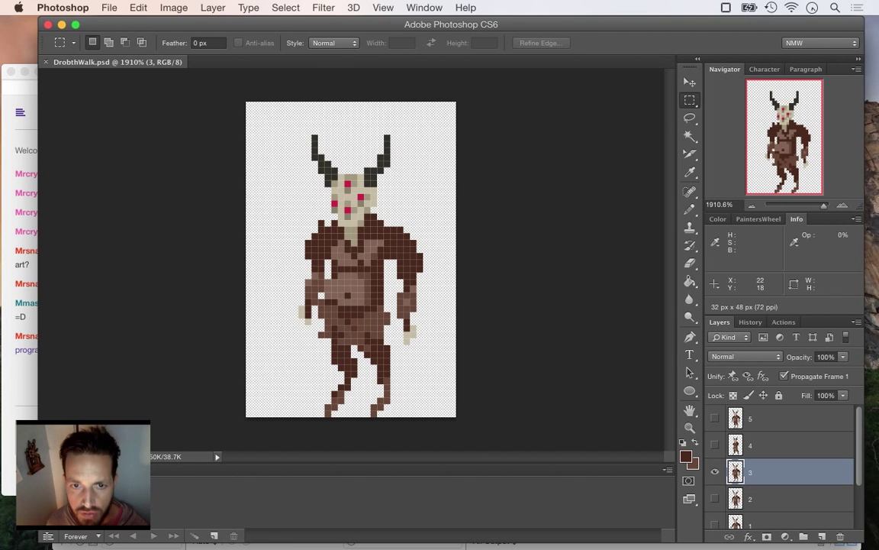
drag(390, 220, 442, 351)
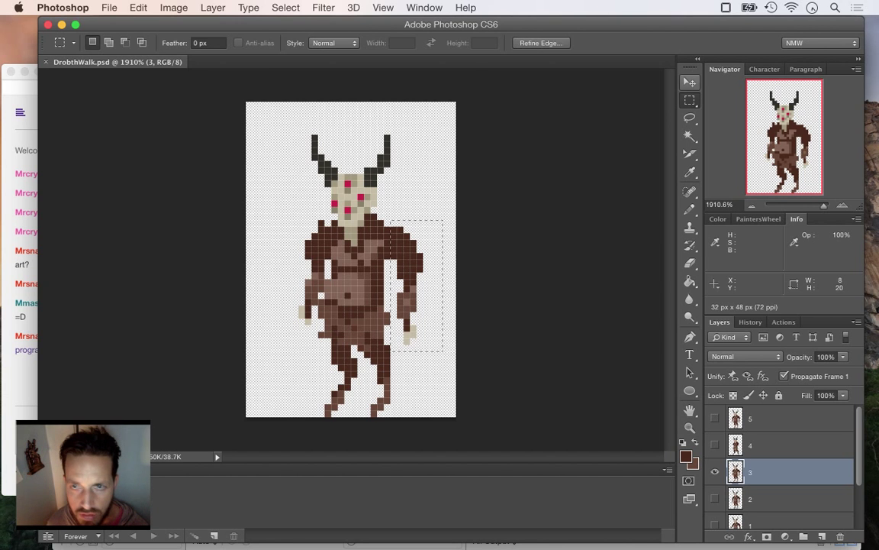
key(v)
drag(465, 188, 449, 179)
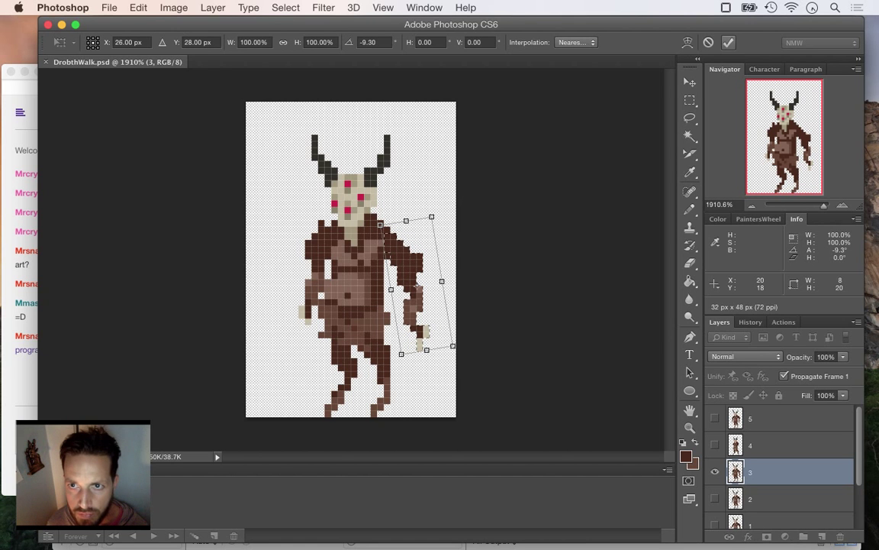
click(729, 42)
key(m)
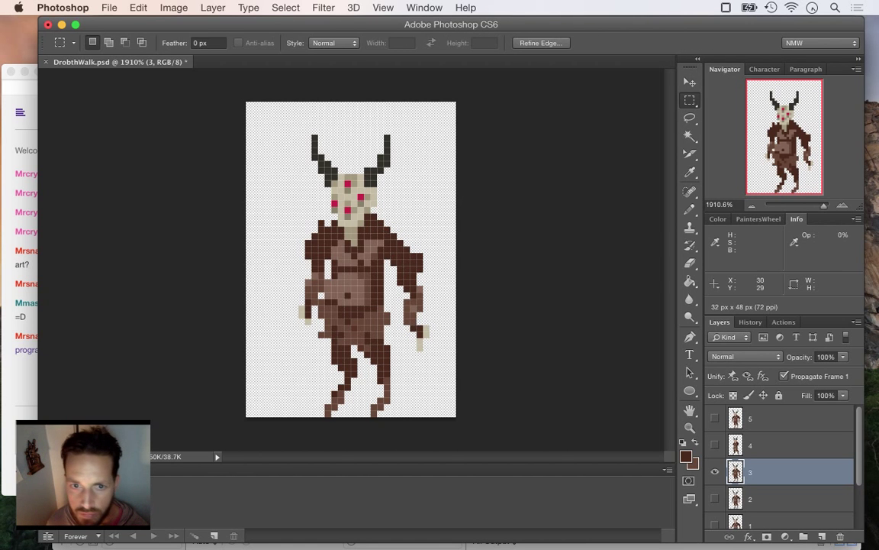
key(ctrl+d)
Rotate the forearm and hand on the image's right side about 39° toward the body and patch the gap at the elbow.
drag(397, 293, 436, 363)
key(v)
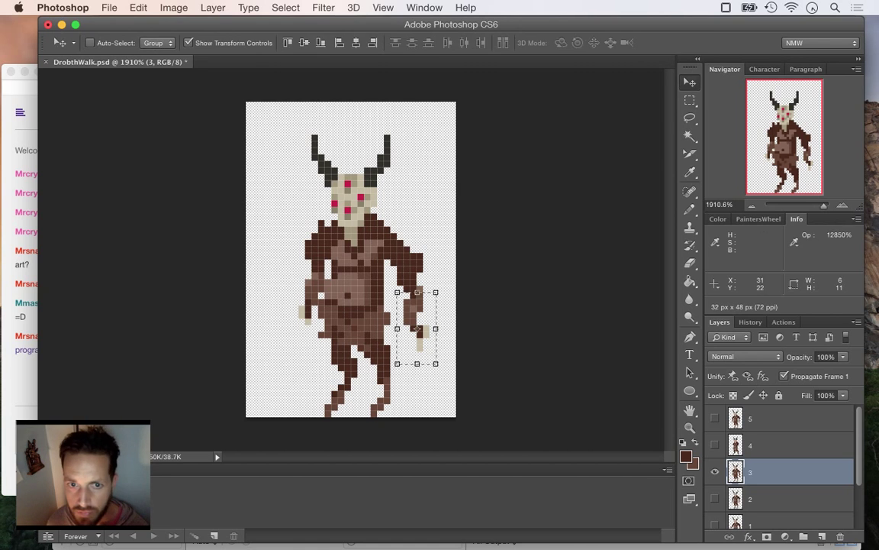
drag(395, 289, 422, 277)
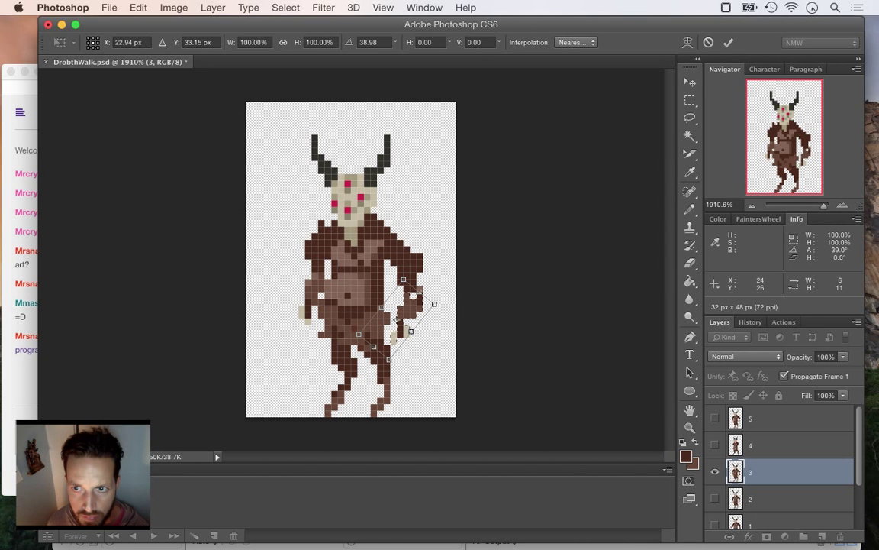
key(Return)
key(ctrl+d)
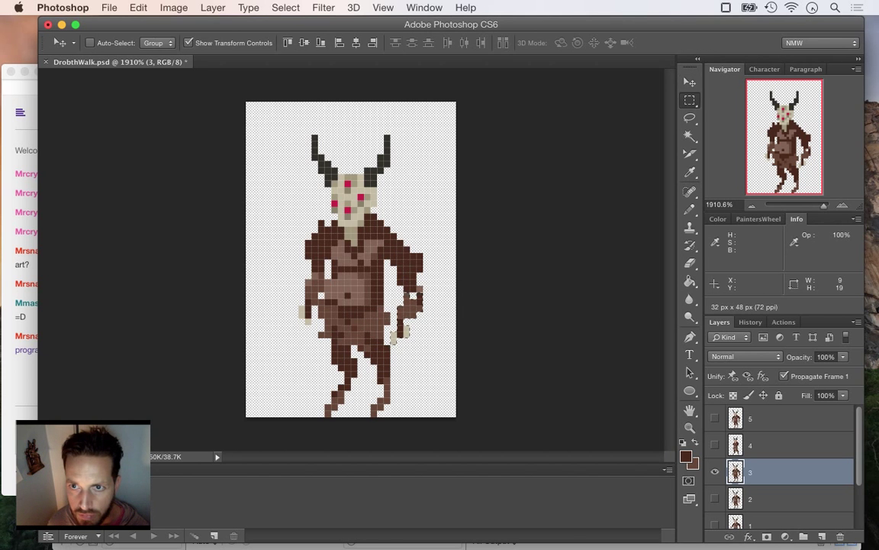
key(m)
key(i)
key(b)
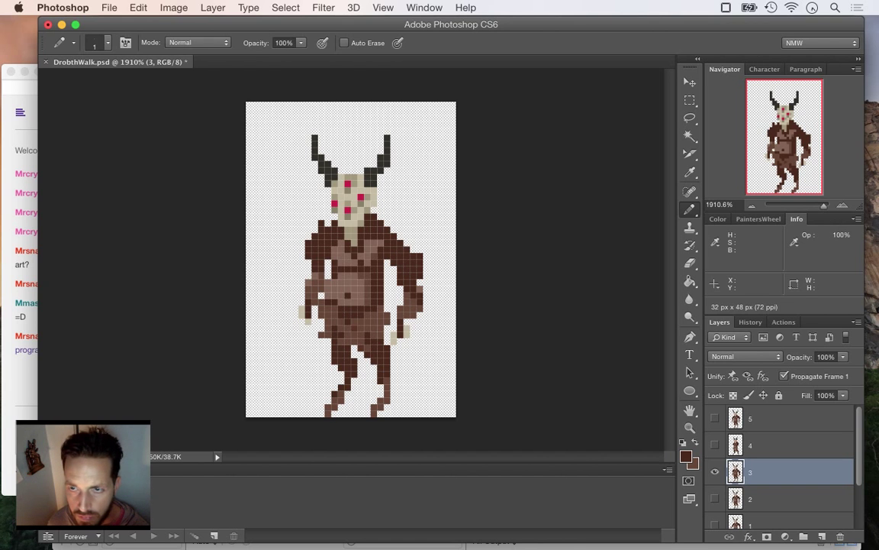
Reselect that entire arm, rotate it about 19.5° and shift it inward so it overlaps the torso and hip.
key(m)
drag(390, 226, 430, 351)
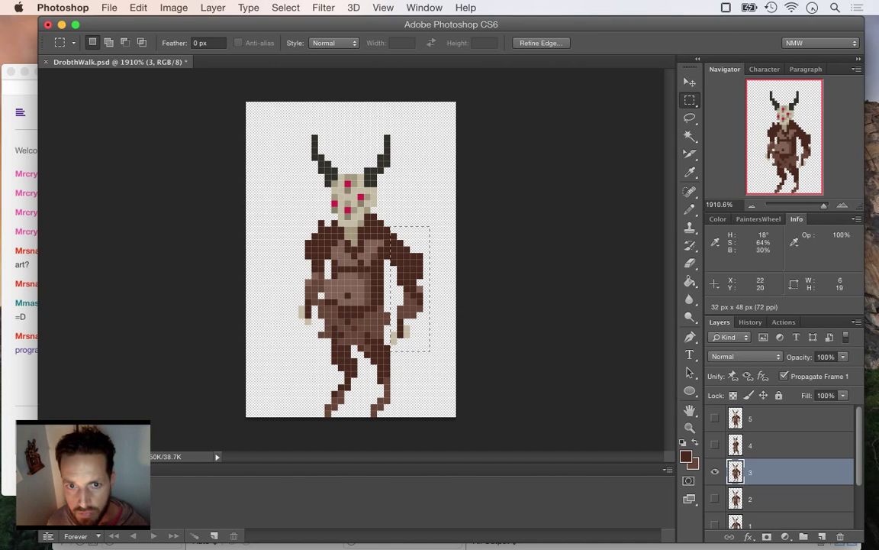
key(v)
drag(385, 220, 410, 219)
drag(421, 269, 399, 237)
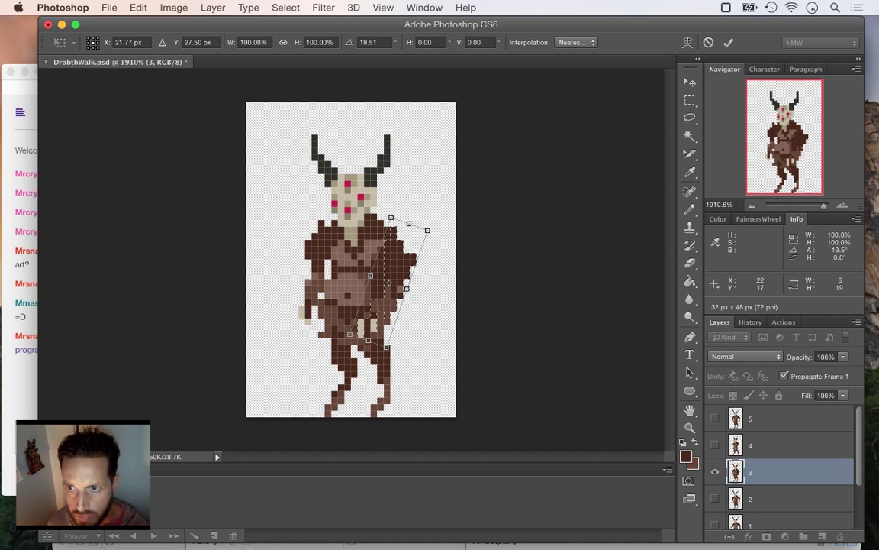
key(Return)
key(m)
key(ctrl+d)
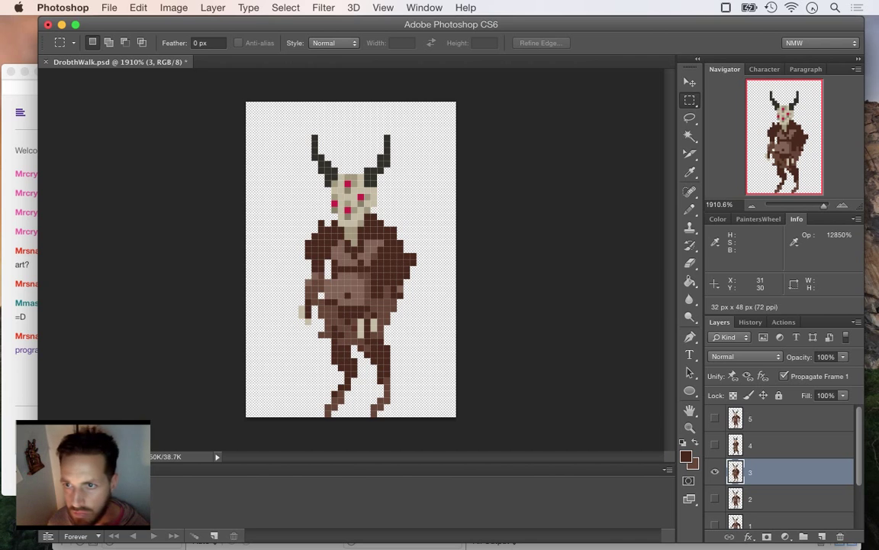
Fill the notch in the image-left shoulder with sampled dark brown and erase the protruding elbow pixels of the opposite arm.
key(i)
click(292, 210)
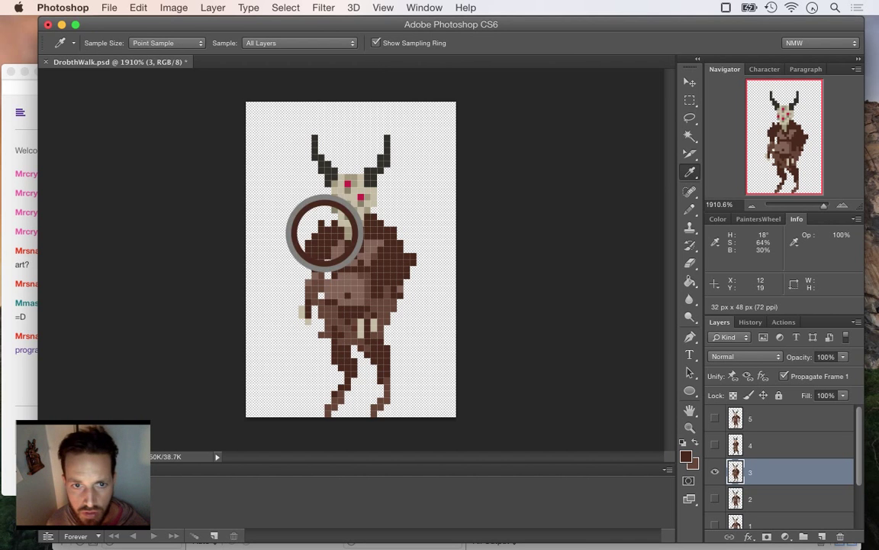
key(b)
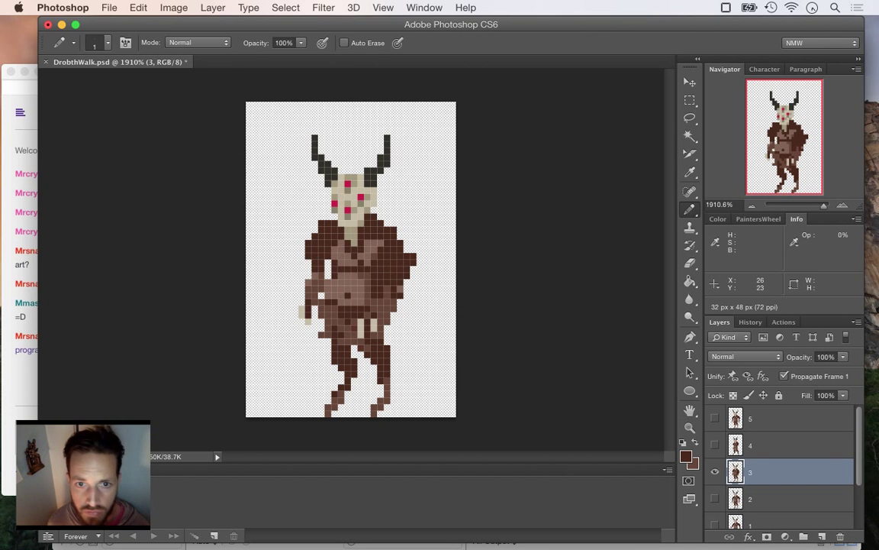
key(e)
drag(413, 256, 413, 263)
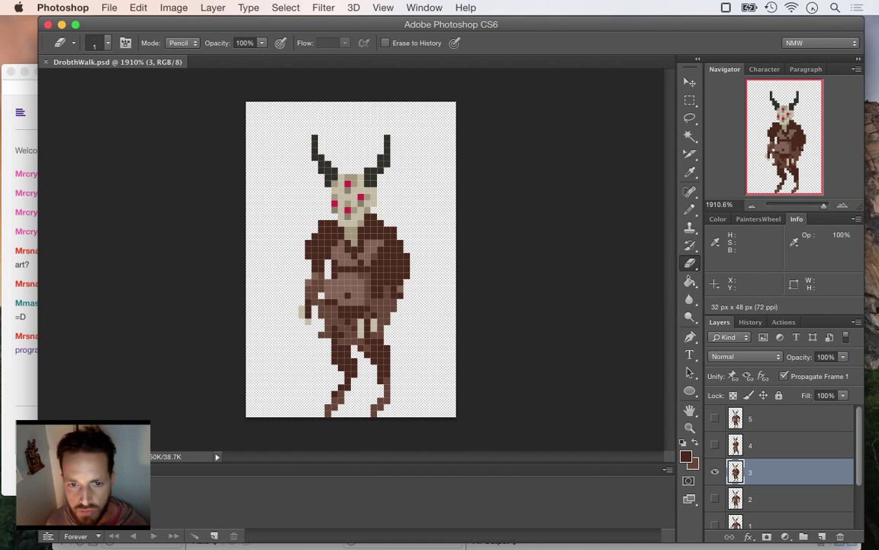
Select the leg on the image's right side and rotate it about -5.7° so the foot swings outward, keeping the thigh attached to the hip.
key(m)
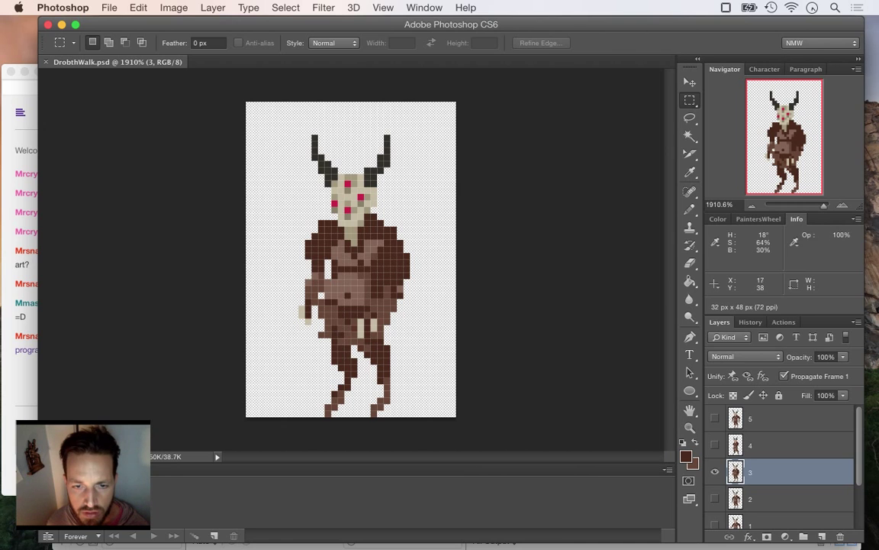
drag(358, 351, 397, 419)
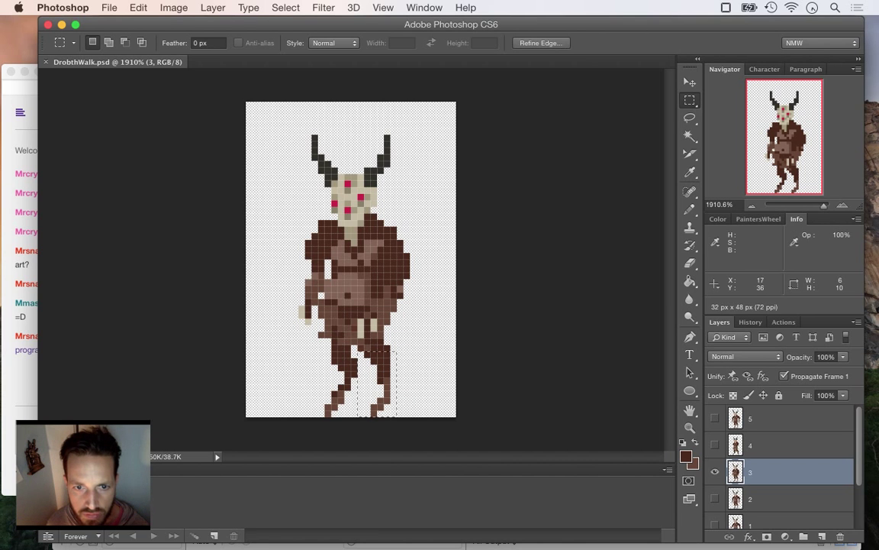
drag(358, 344, 404, 418)
click(689, 82)
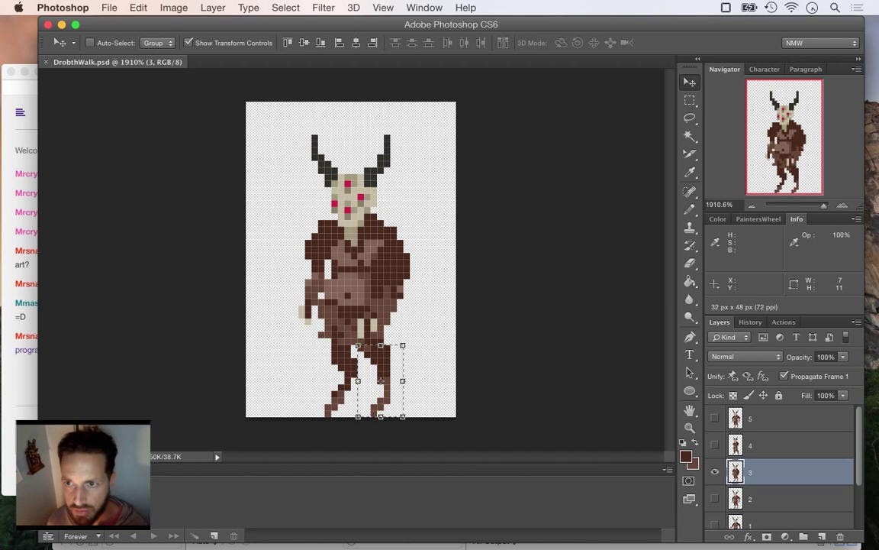
key(Right)
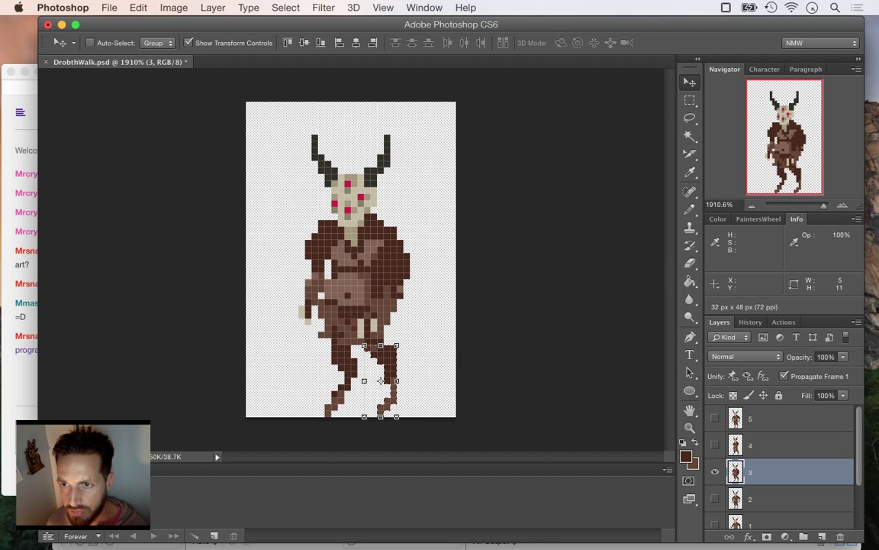
click(364, 345)
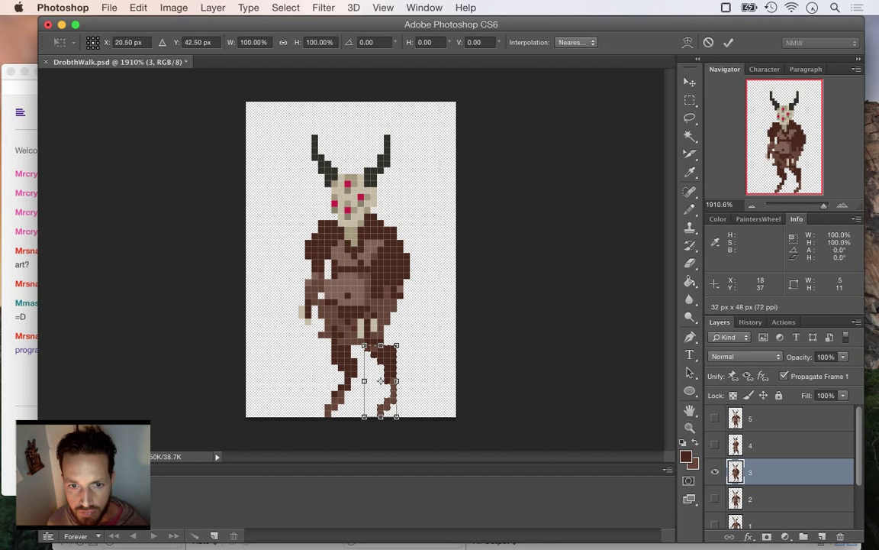
drag(359, 341, 358, 337)
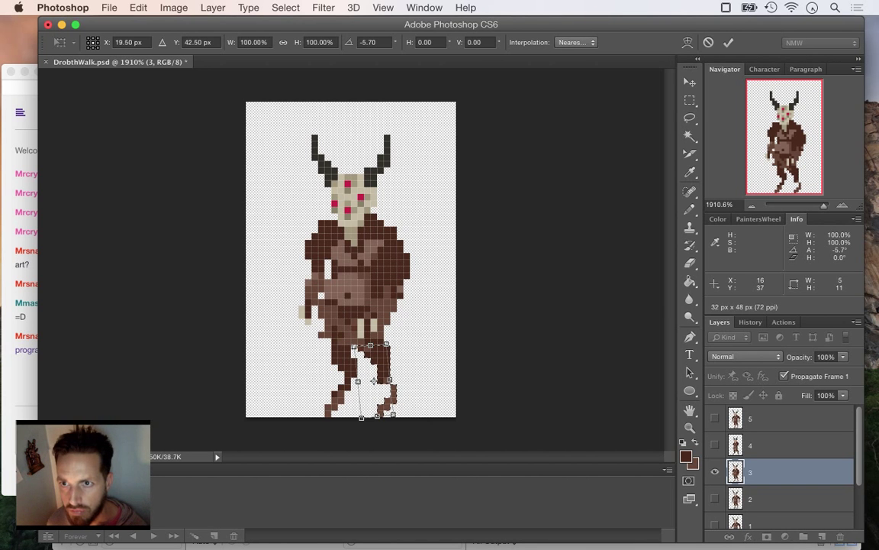
key(Return)
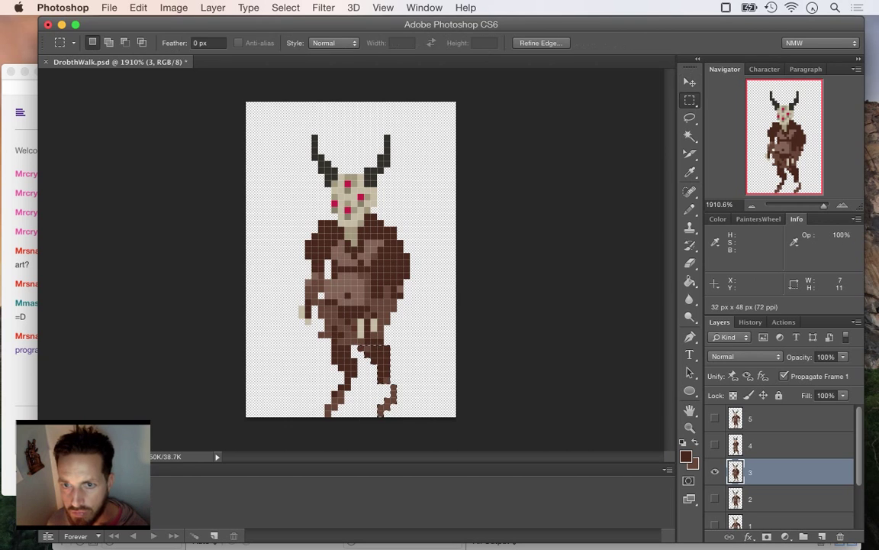
Touch up the rotated leg's knee pixels with the lighter brown sampled from the loincloth, and save the file.
key(i)
click(351, 345)
key(b)
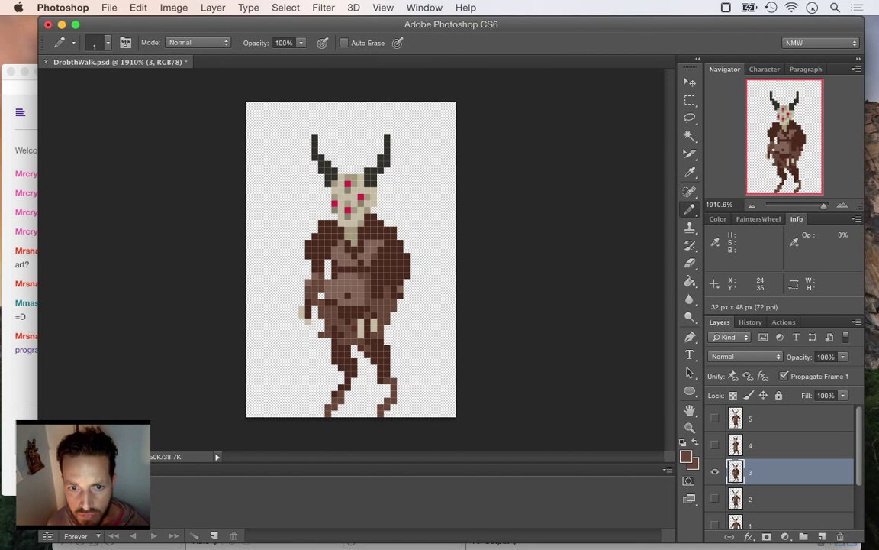
key(super+s)
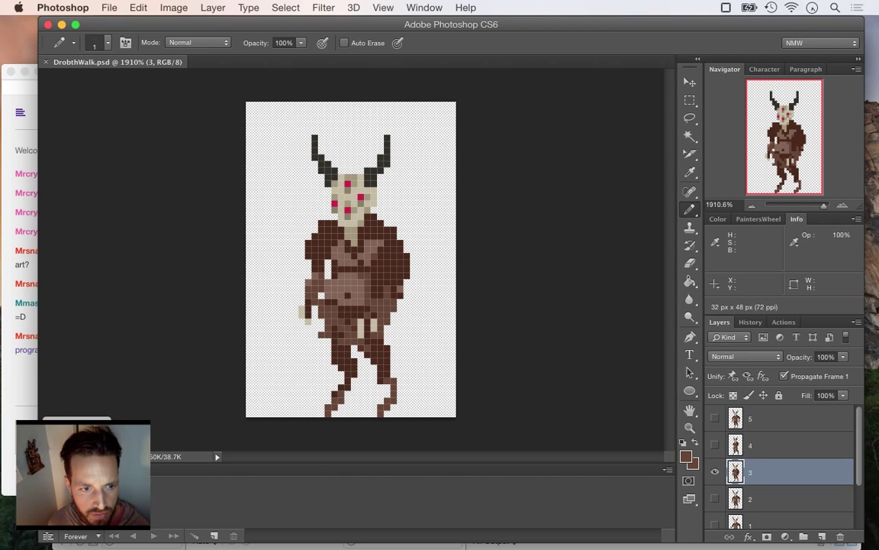
Hide layer 3 and show layer 0 as the pose for the first animation frame.
click(213, 535)
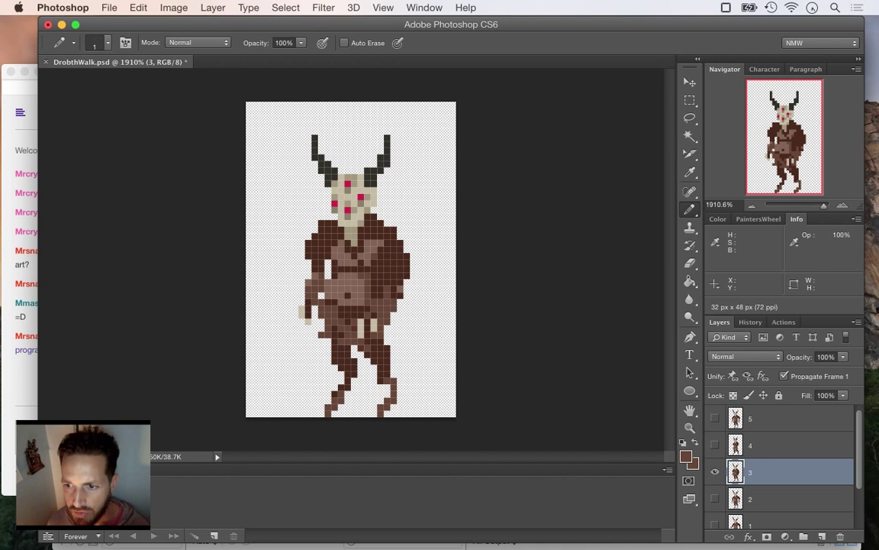
scroll(778, 466, down, 2)
click(716, 418)
click(715, 499)
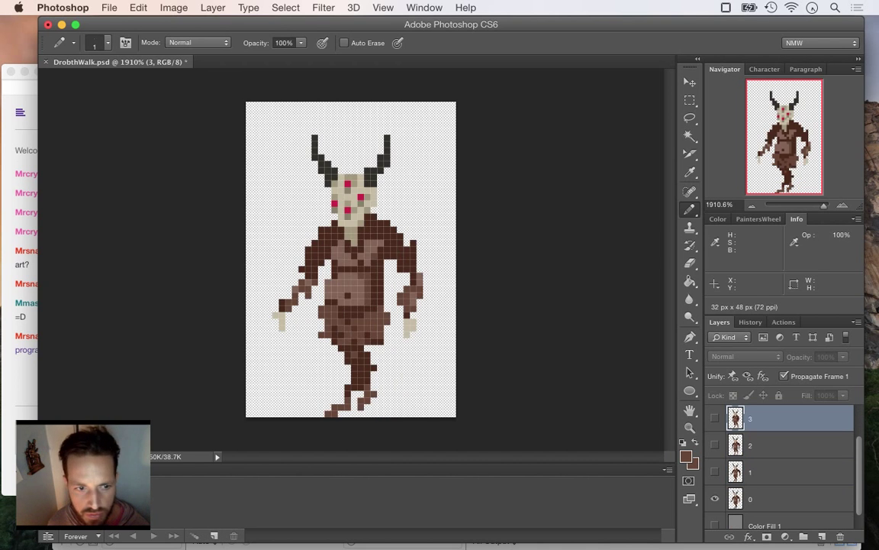
Add a second animation frame showing only layer 1 and a third frame showing only layer 0.
click(214, 536)
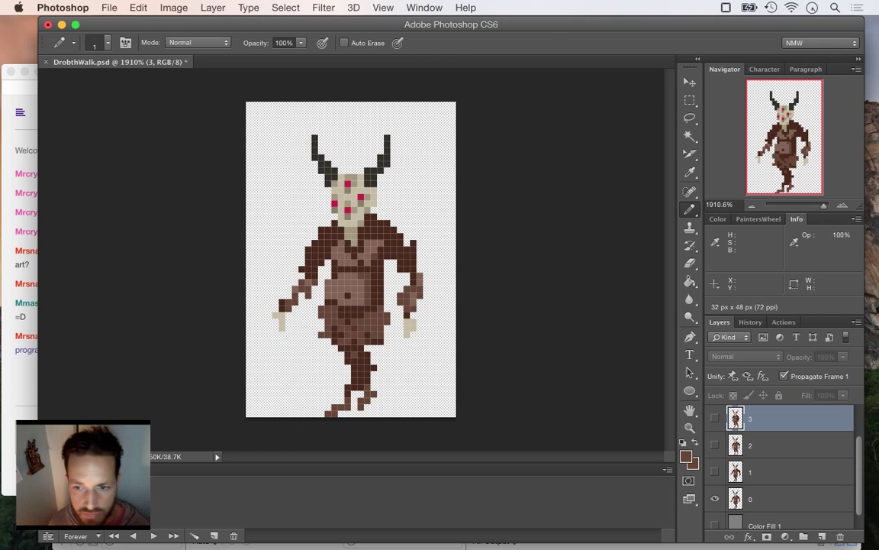
click(715, 499)
click(715, 472)
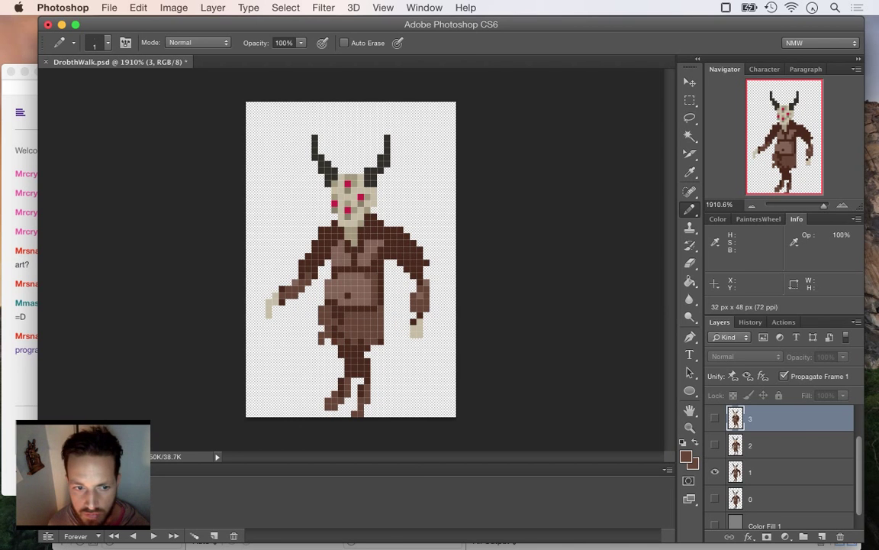
click(215, 536)
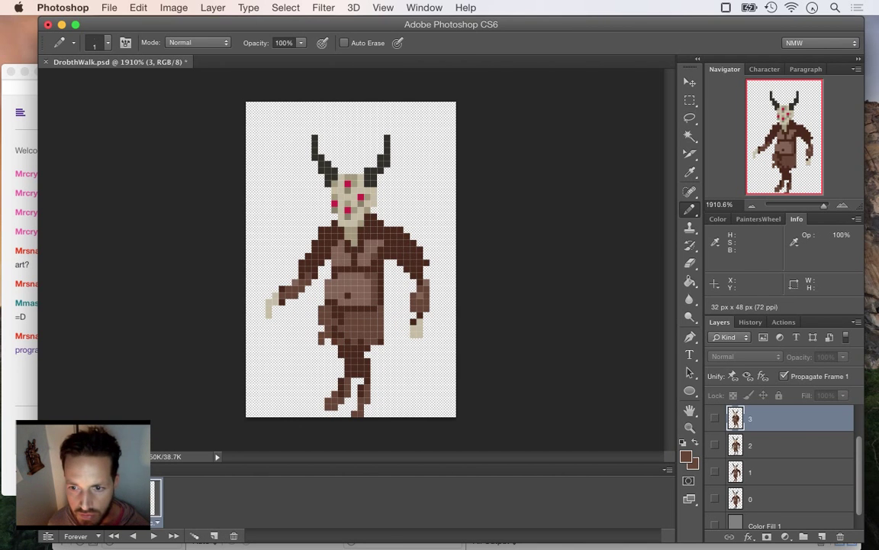
click(715, 498)
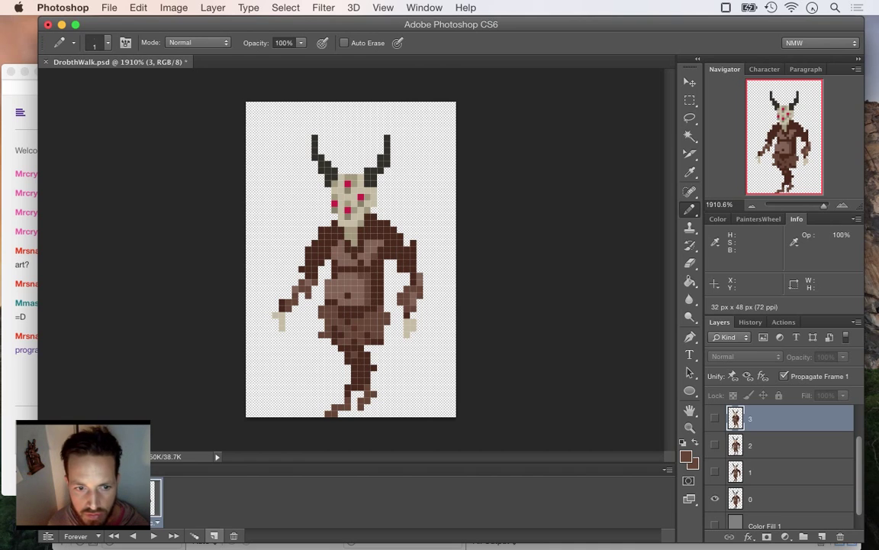
Add a fourth animation frame showing only layer 3.
click(215, 536)
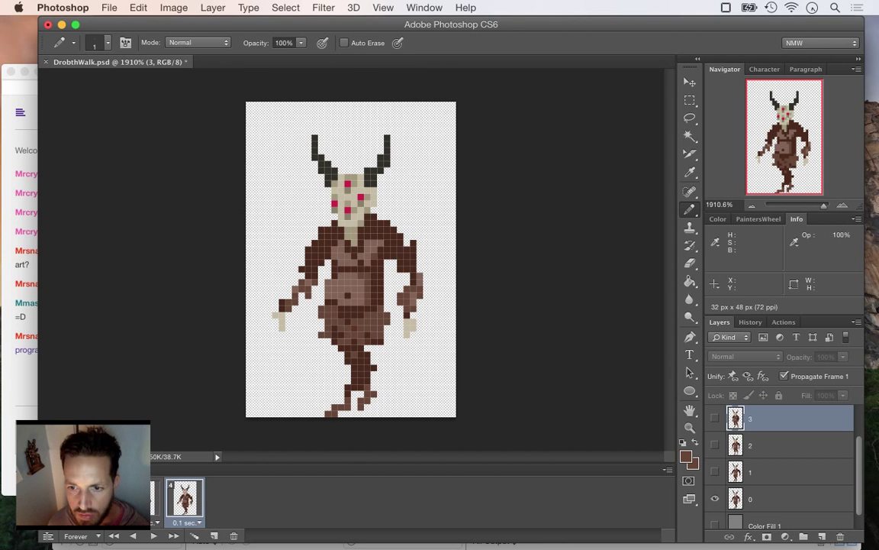
click(716, 499)
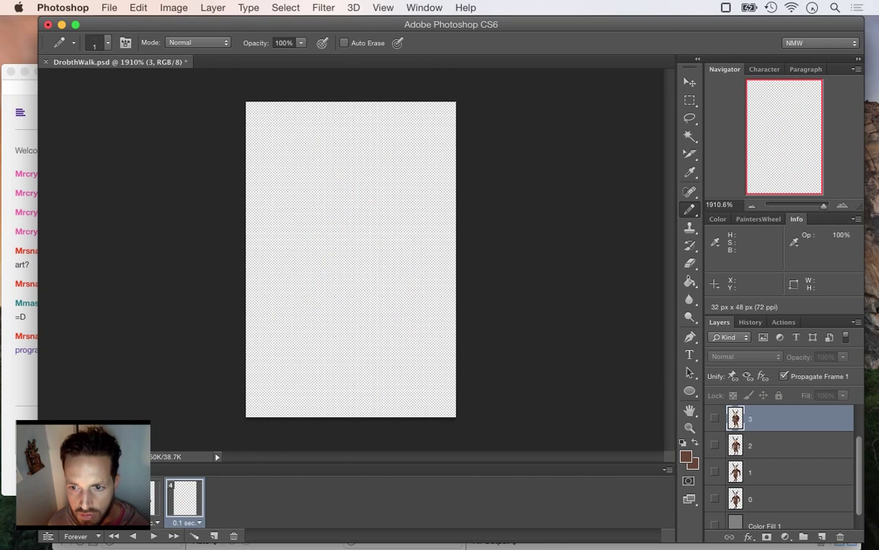
click(715, 445)
click(715, 445)
click(715, 418)
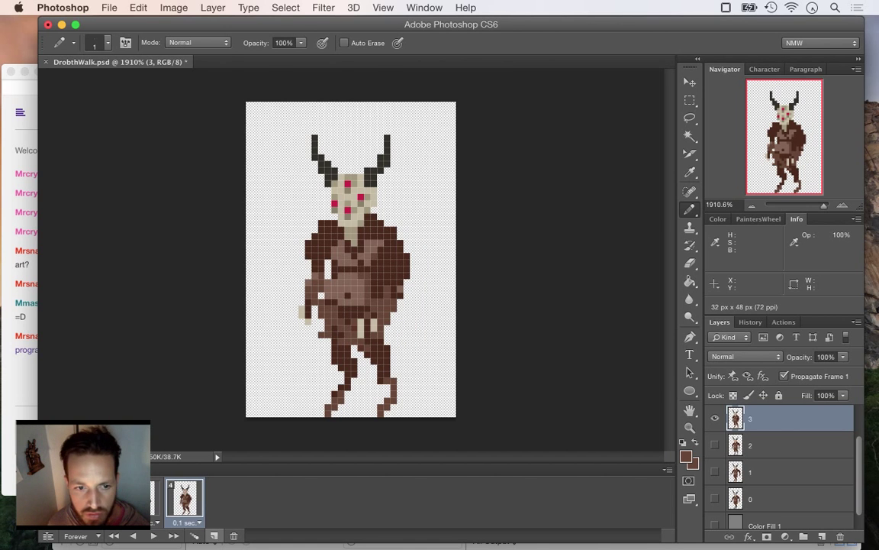
Add a fifth animation frame showing only layer 4, and duplicate it as a sixth frame.
click(214, 536)
scroll(779, 465, up, 1)
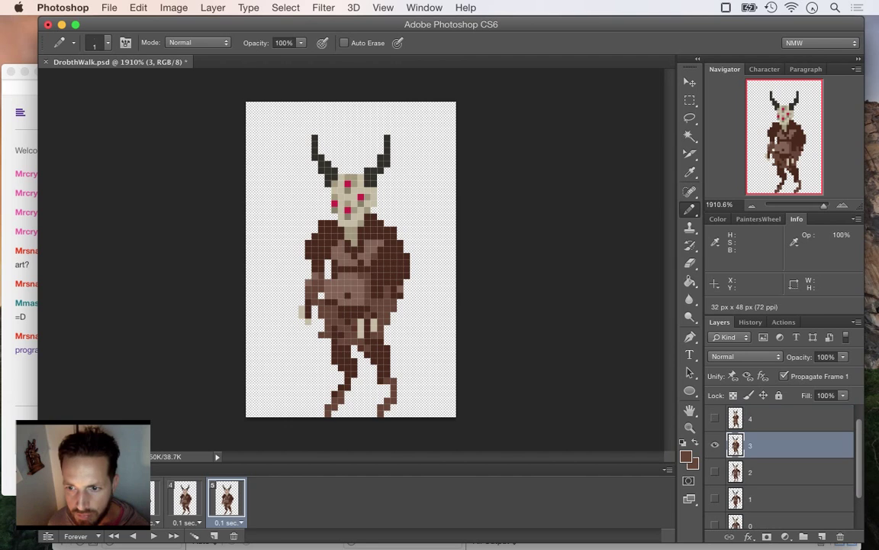
click(715, 445)
click(715, 418)
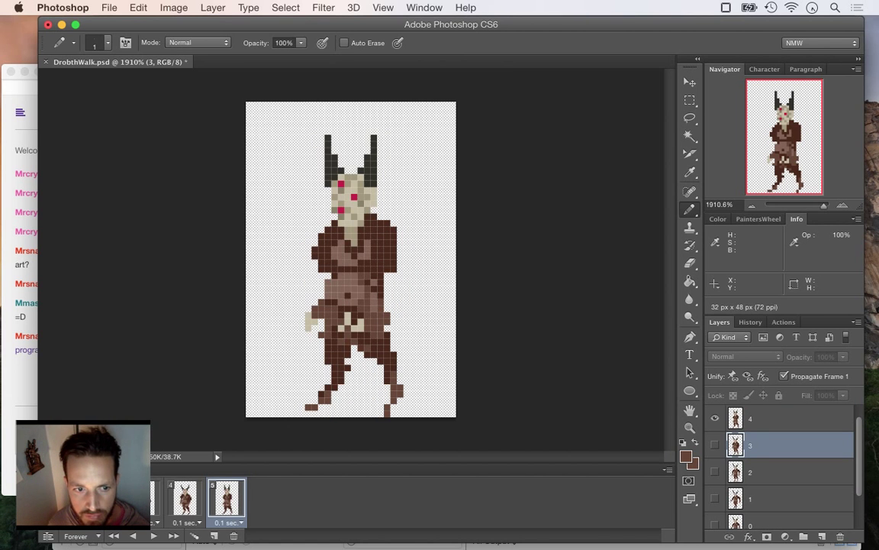
click(215, 536)
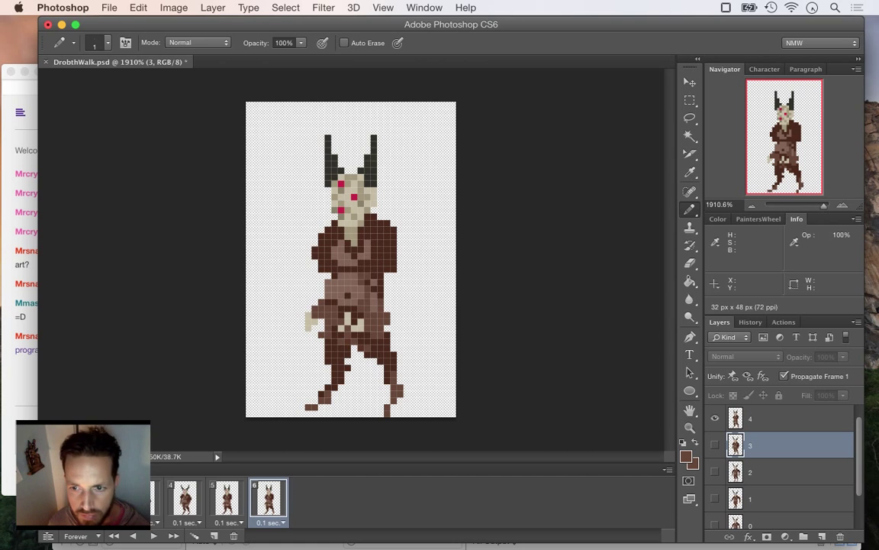
Make the sixth frame show only layer 3 instead of layer 4, and play the walk animation as a preview.
click(714, 419)
click(715, 445)
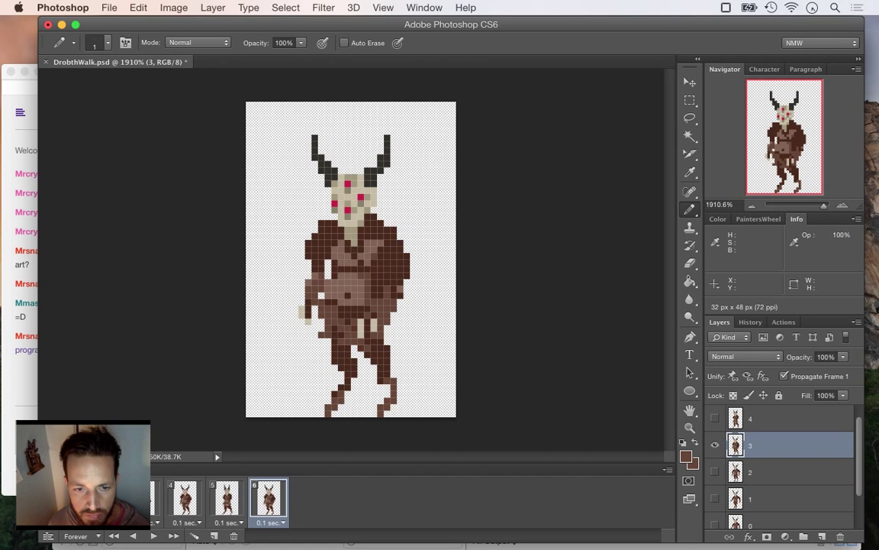
key(space)
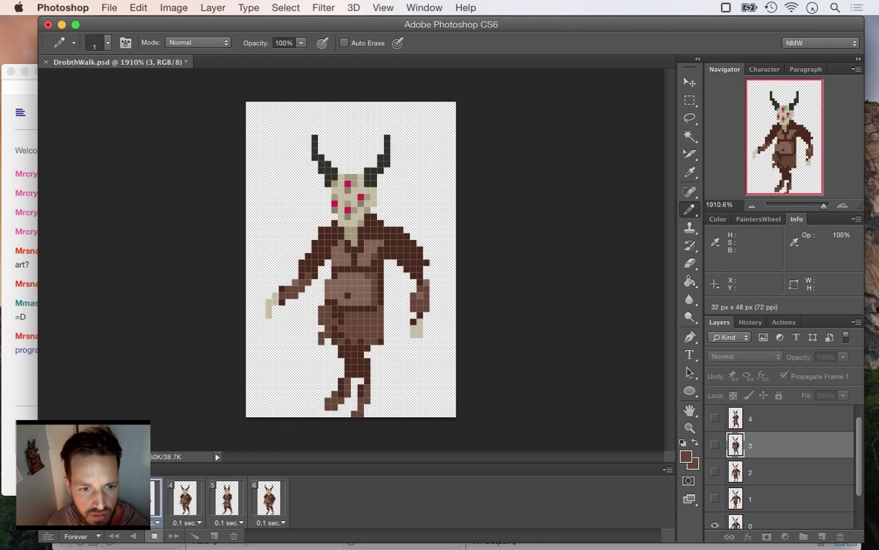
click(154, 536)
click(154, 536)
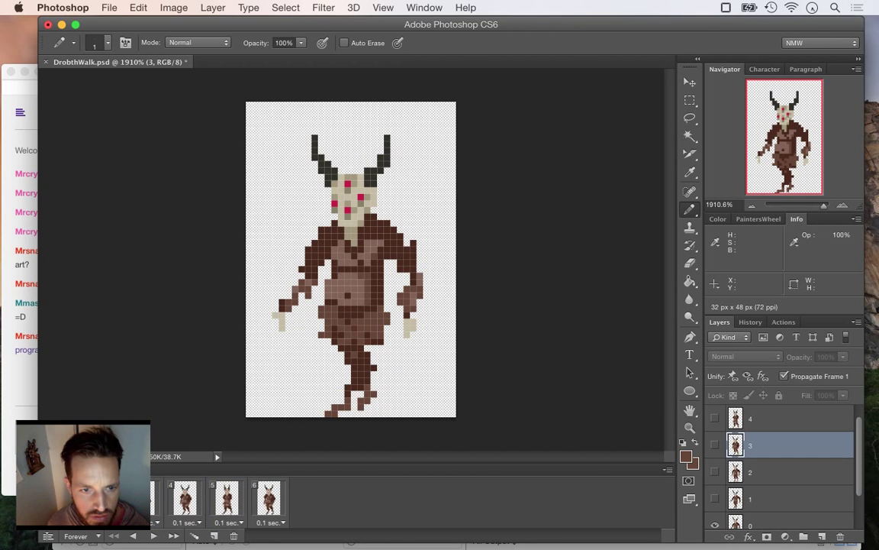
Move layer 1 up by one pixel in the second animation frame.
click(102, 498)
click(60, 497)
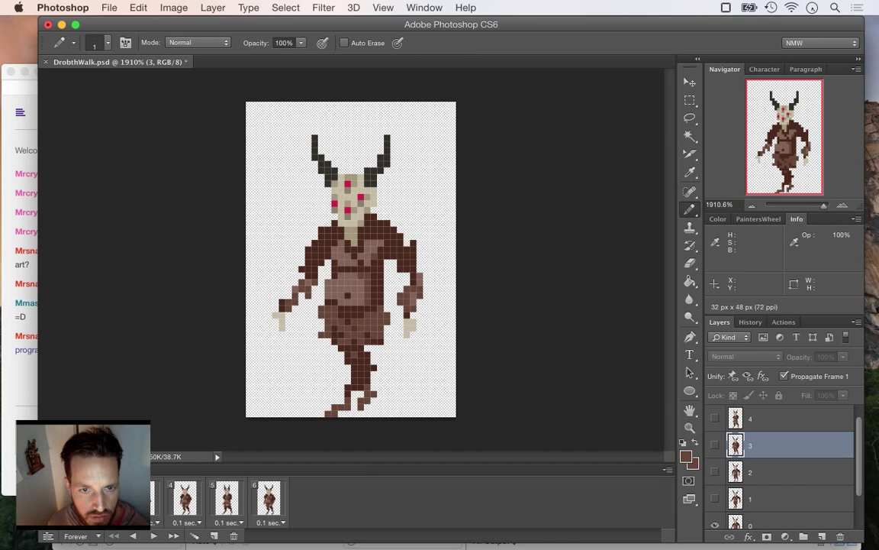
click(103, 498)
click(771, 499)
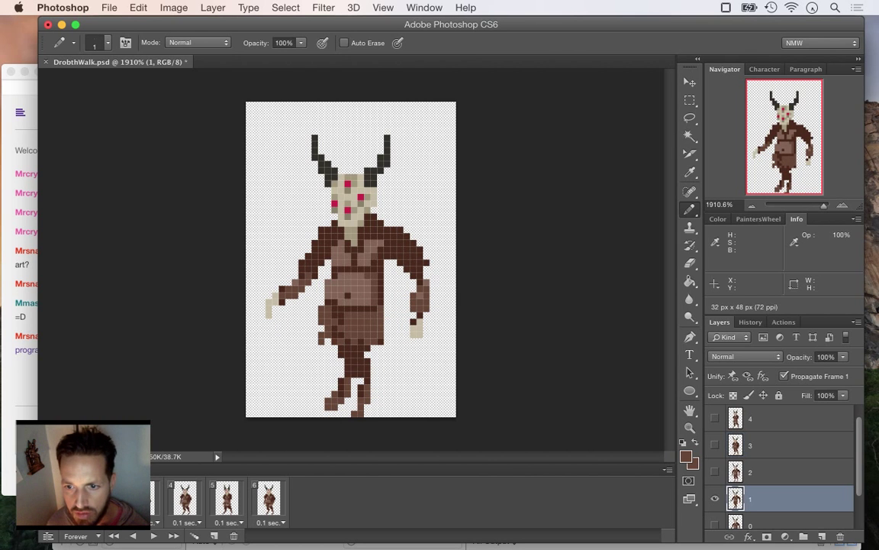
click(690, 81)
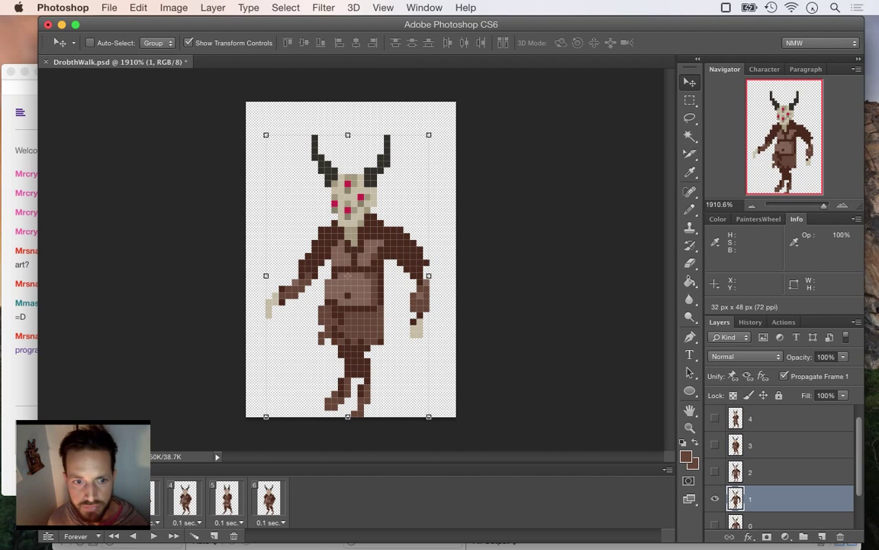
key(Up)
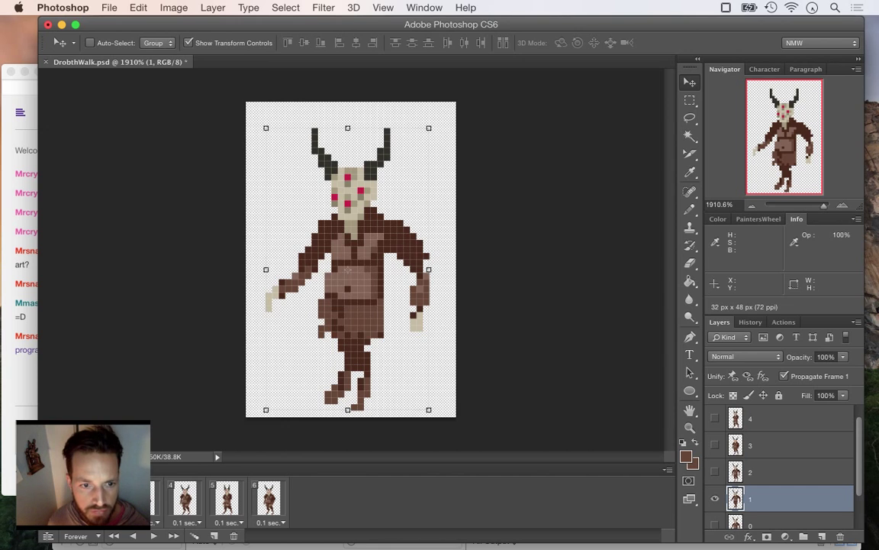
Move layer 4 up by one pixel in the fifth animation frame, and preview the animation.
click(143, 498)
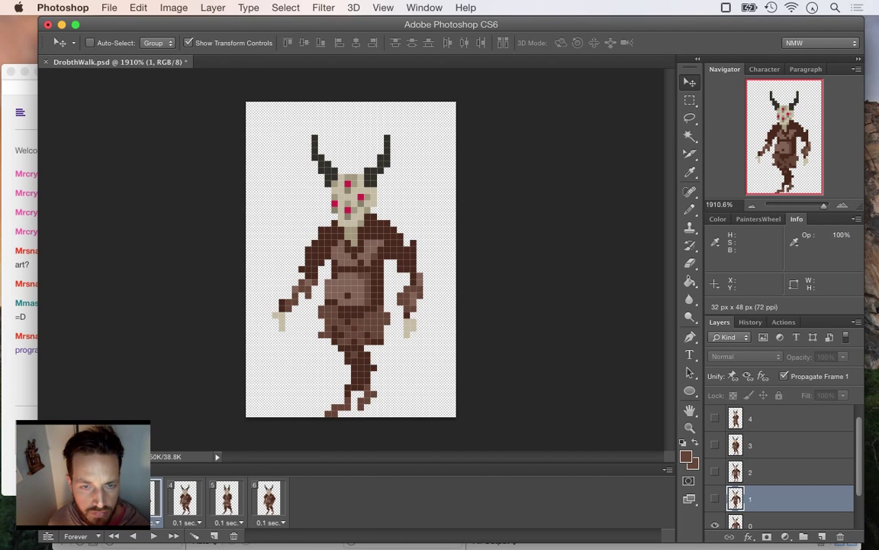
key(Right)
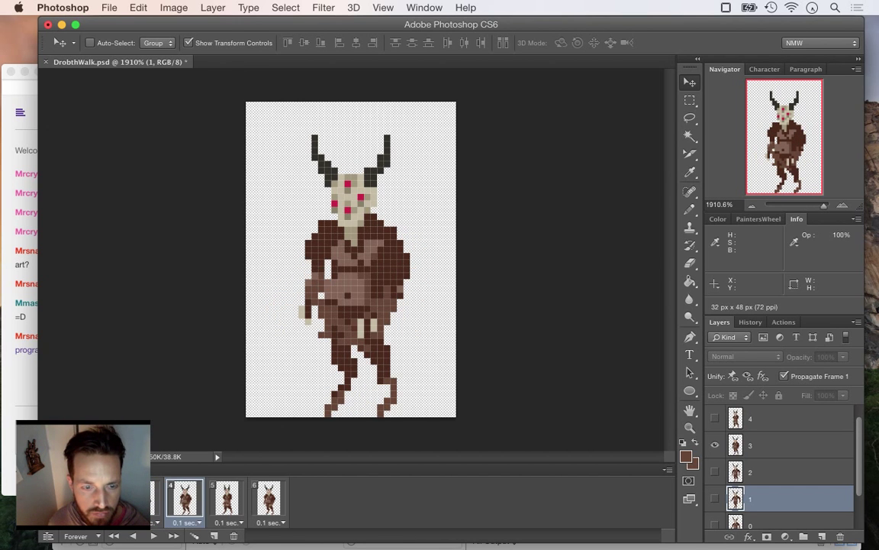
key(Right)
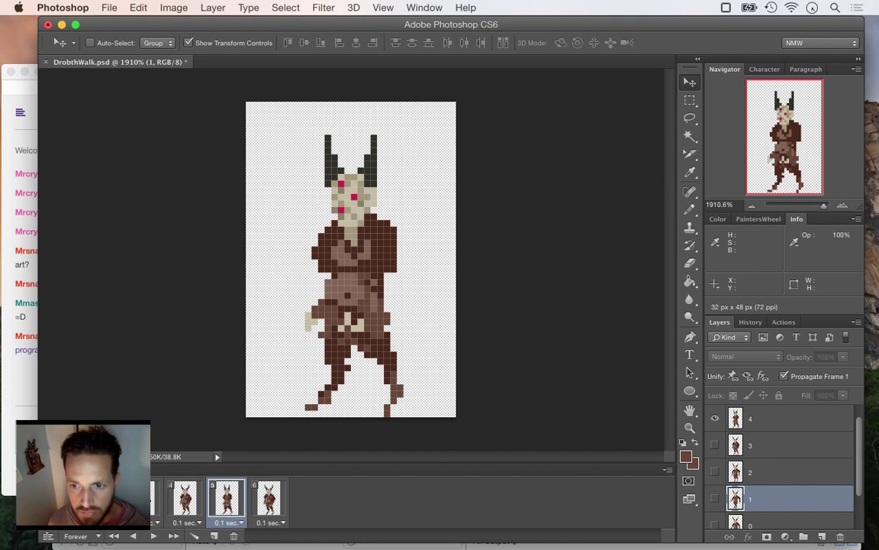
click(779, 419)
key(Up)
key(m)
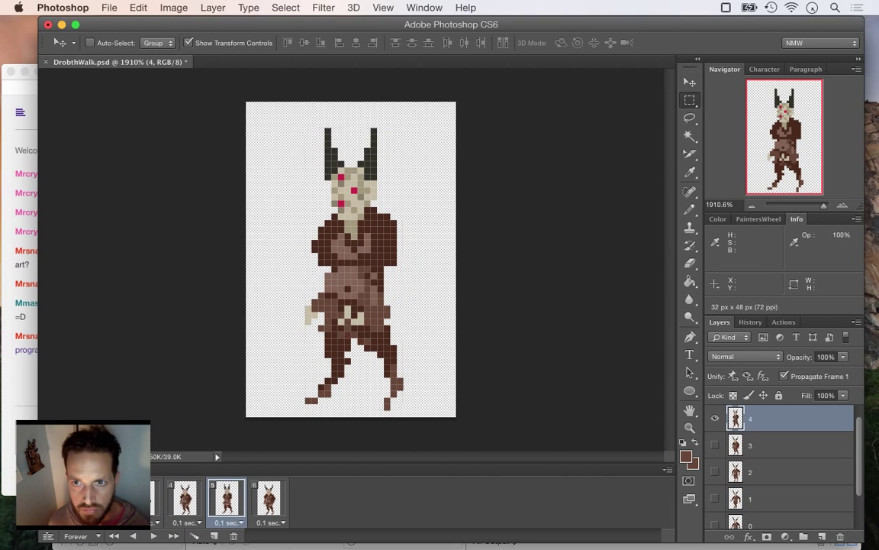
key(space)
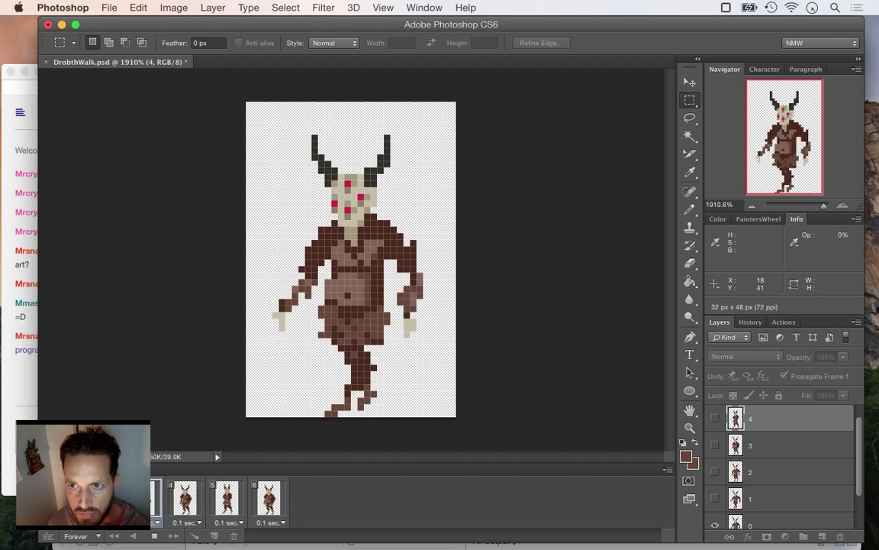
key(space)
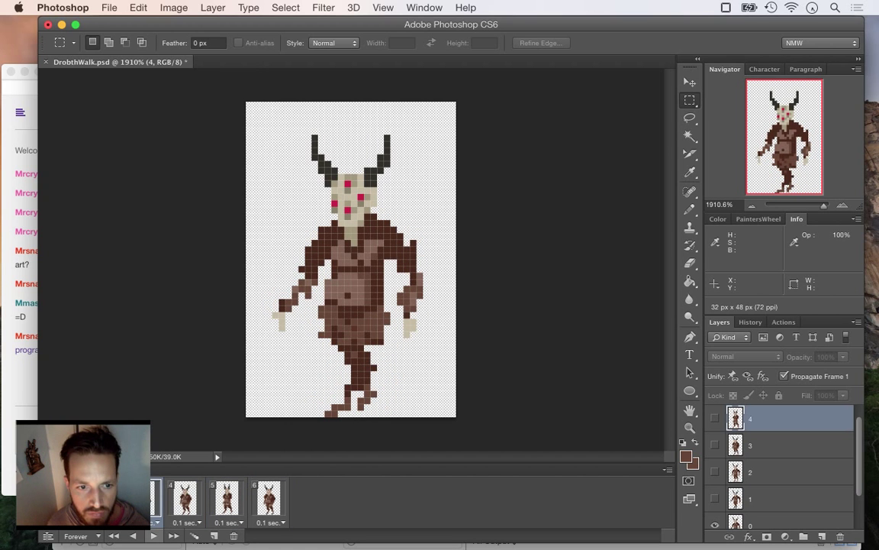
In the fourth frame, sample the dark horn colour and thicken both horns on layer 3 inward by one pixel.
click(185, 499)
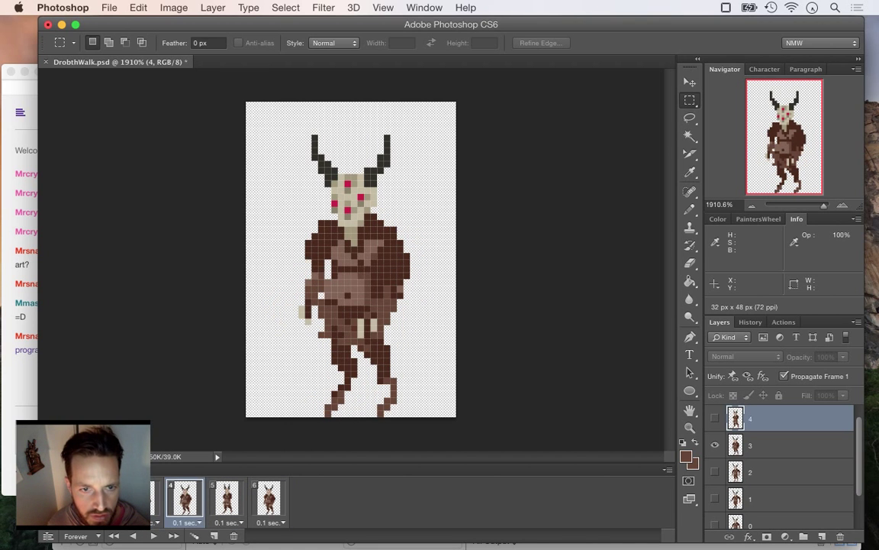
key(Left)
key(Right)
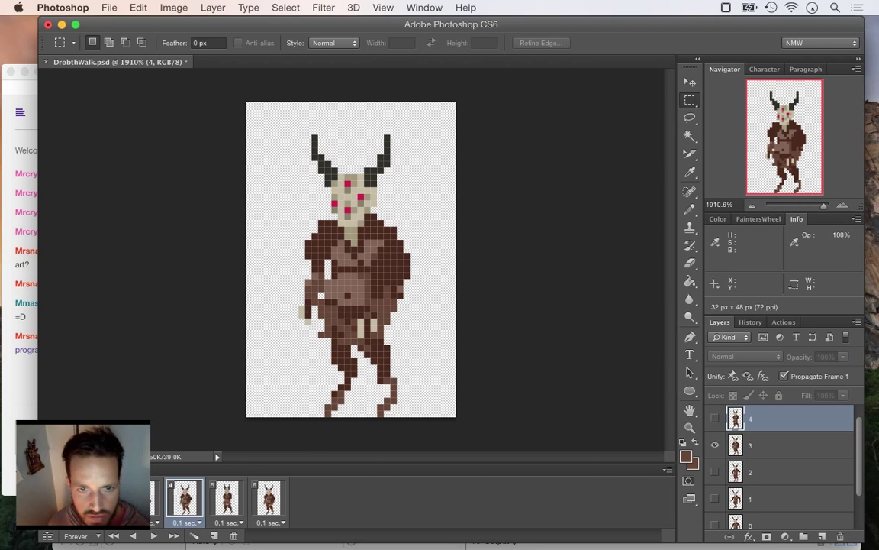
click(787, 446)
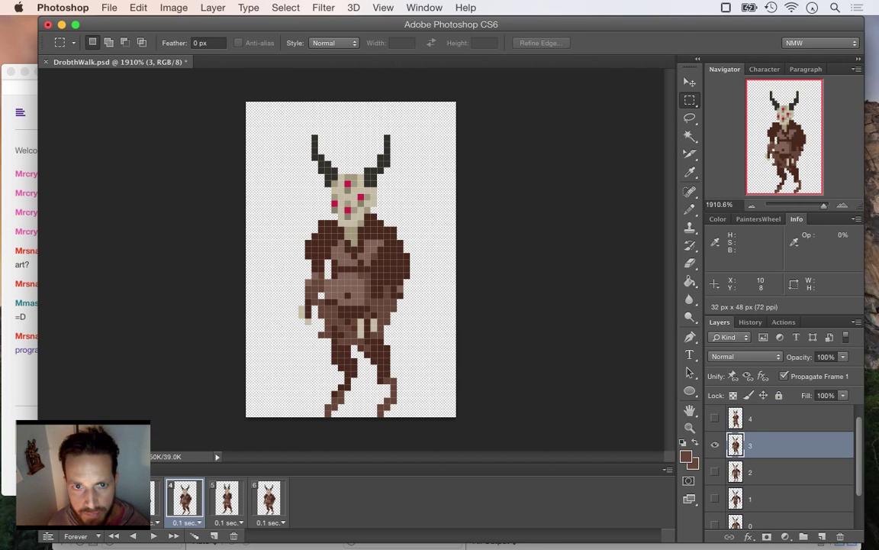
key(e)
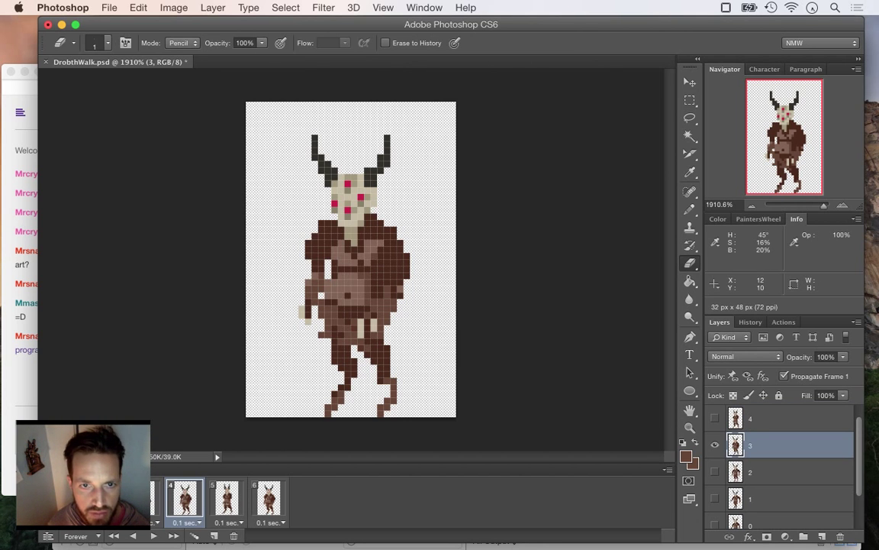
key(i)
click(327, 170)
key(b)
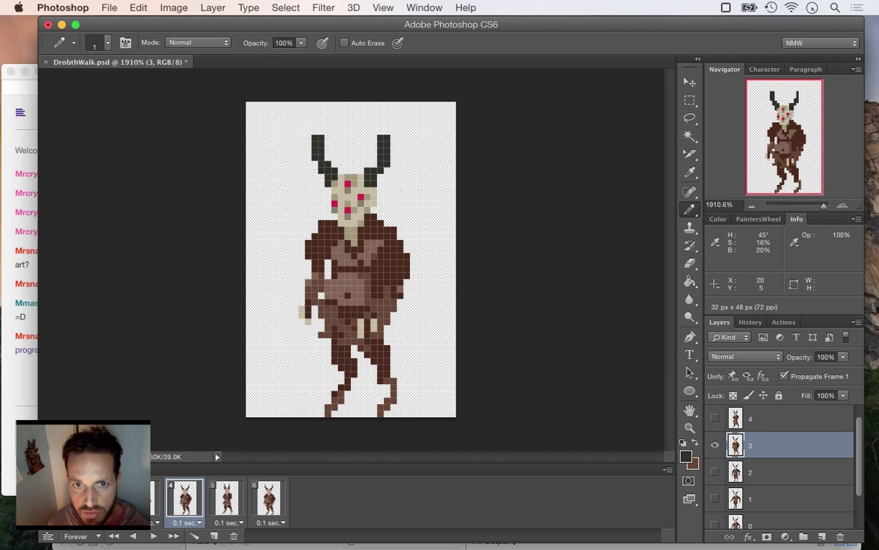
Erase the left horn's outer pixel column and the right horn's added inner column on layer 3, and save the document.
key(e)
drag(387, 138, 387, 157)
key(super+z)
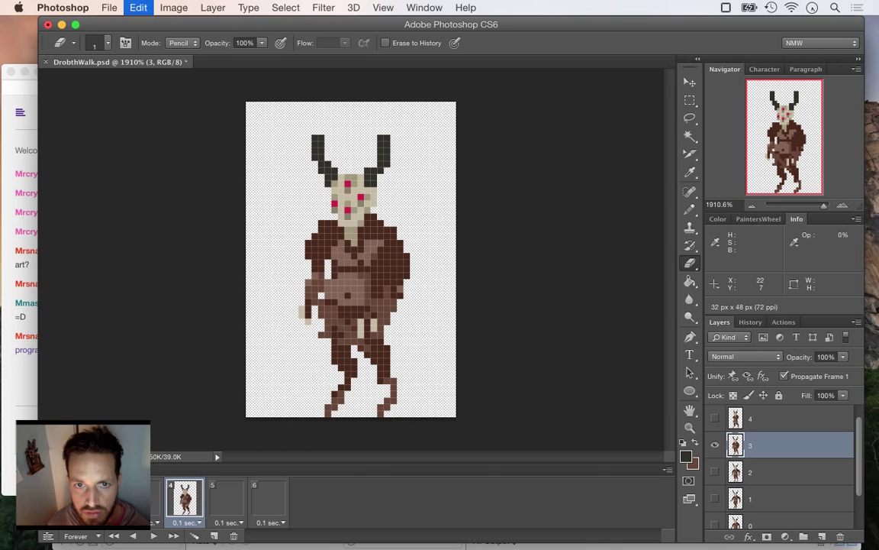
drag(314, 137, 315, 157)
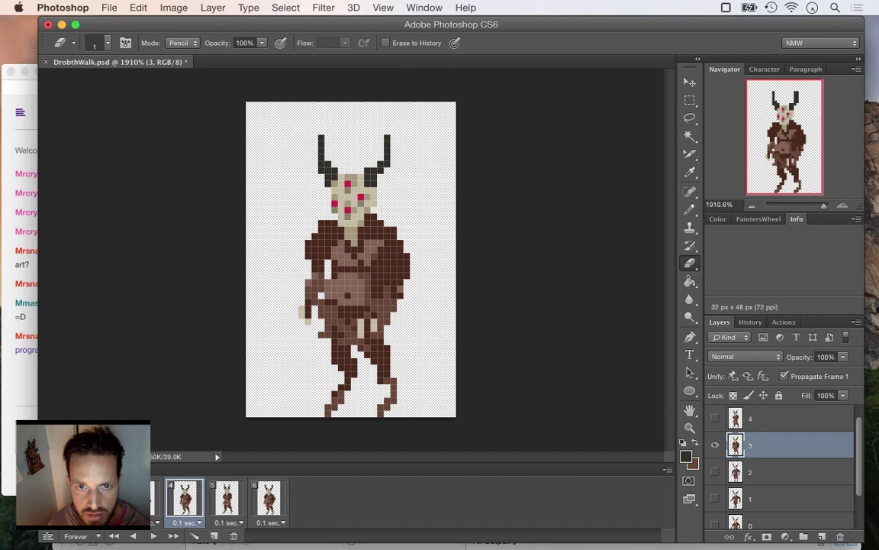
key(super+s)
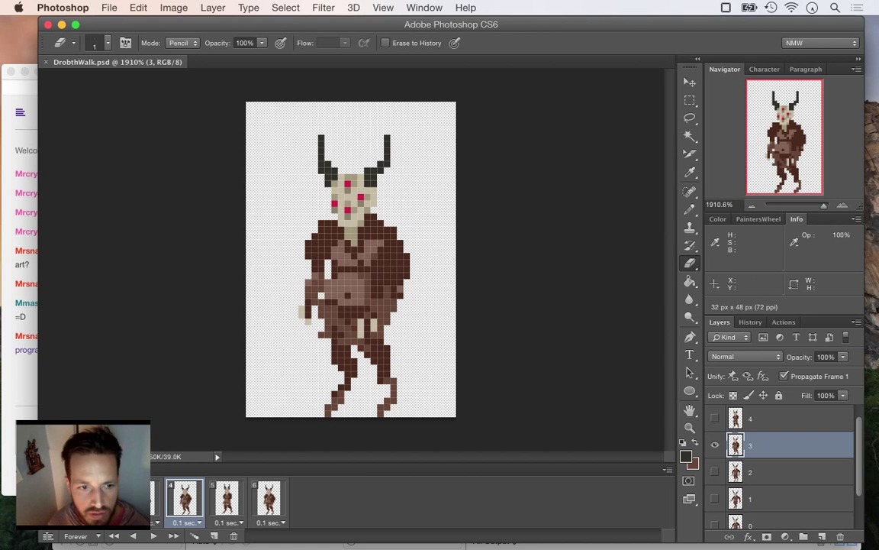
Play the walk animation to check the motion across all six frames.
key(space)
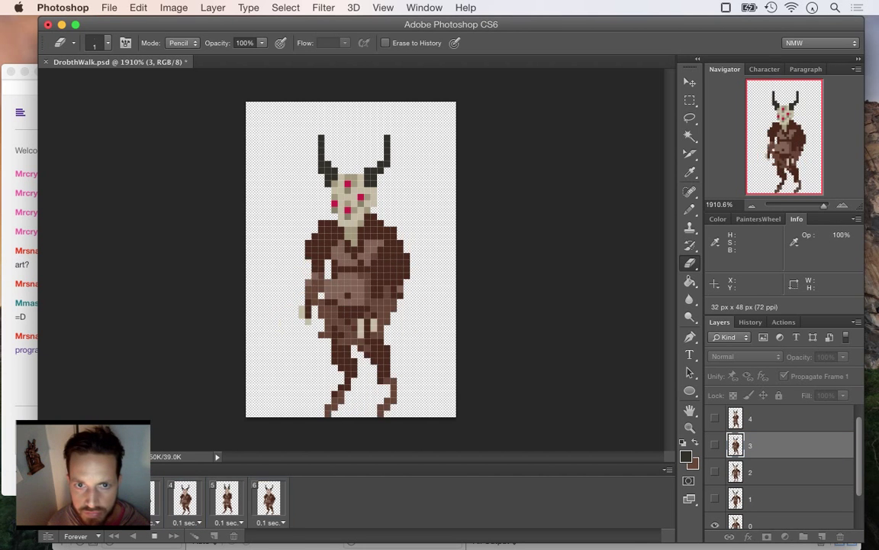
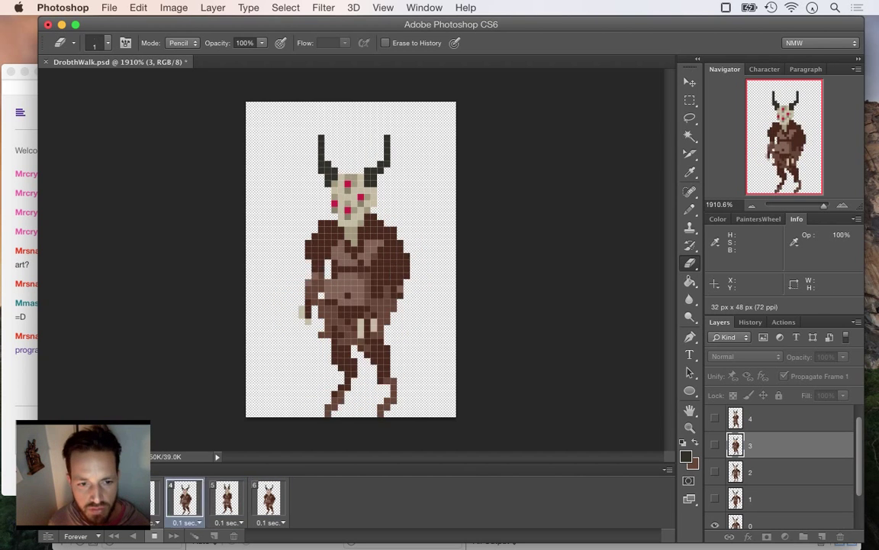
key(space)
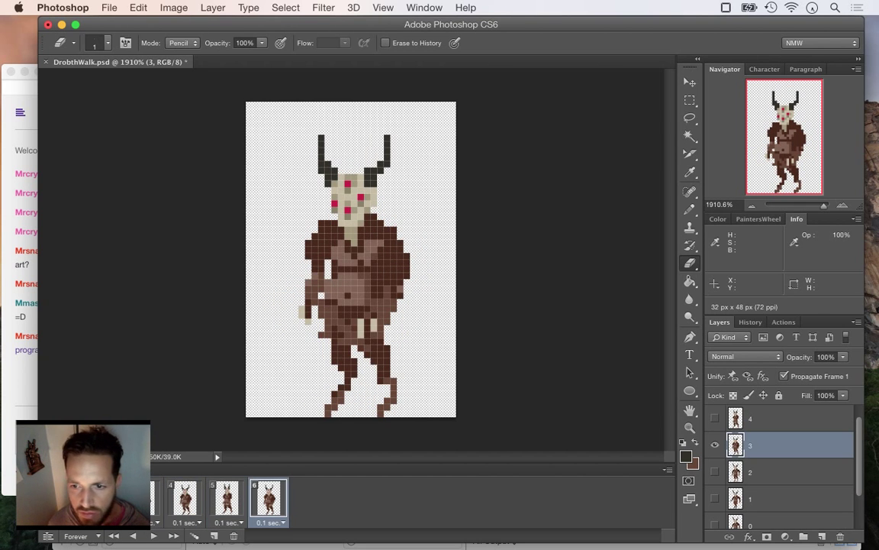
key(space)
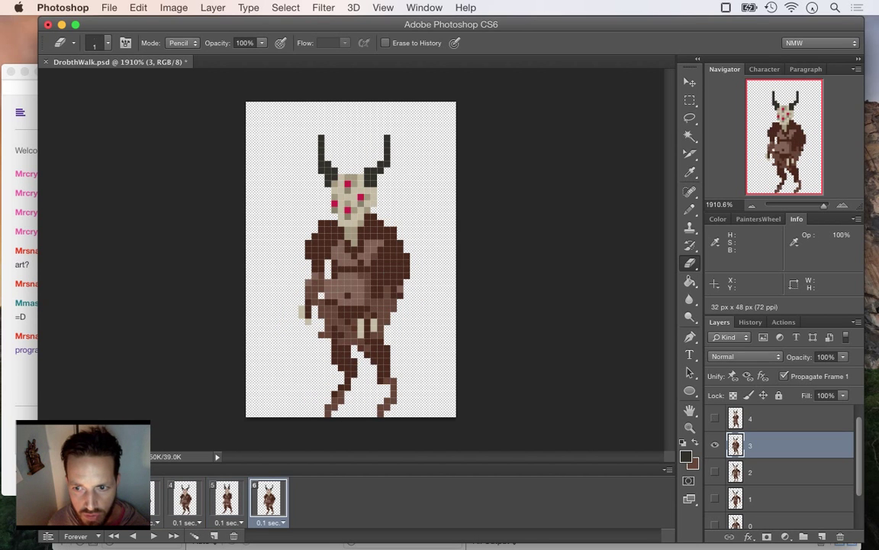
Delete the unused layers 2 and 5, and save the document.
click(793, 471)
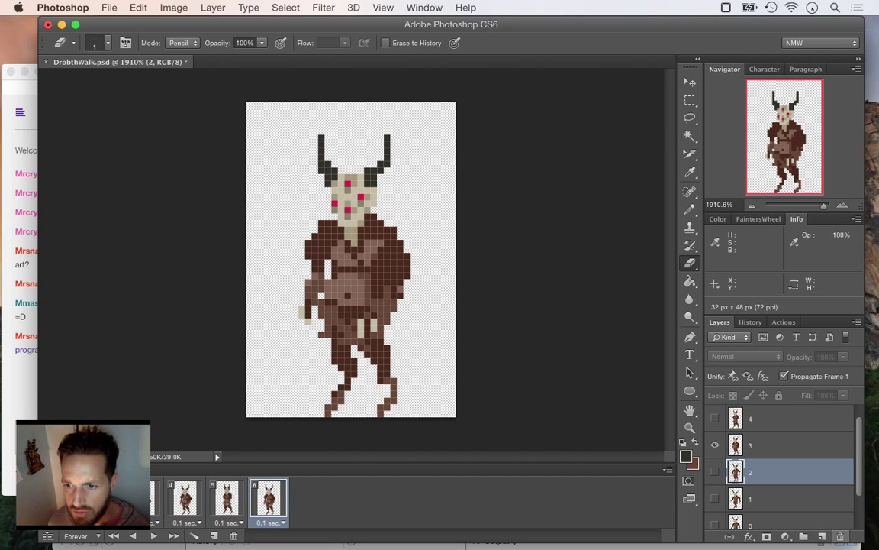
click(841, 537)
scroll(786, 472, up, 1)
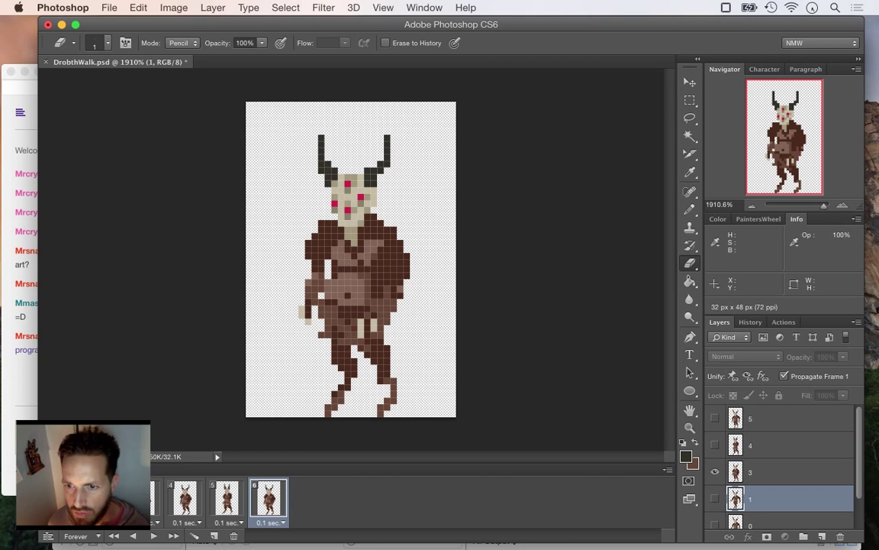
click(794, 419)
click(841, 536)
key(super+s)
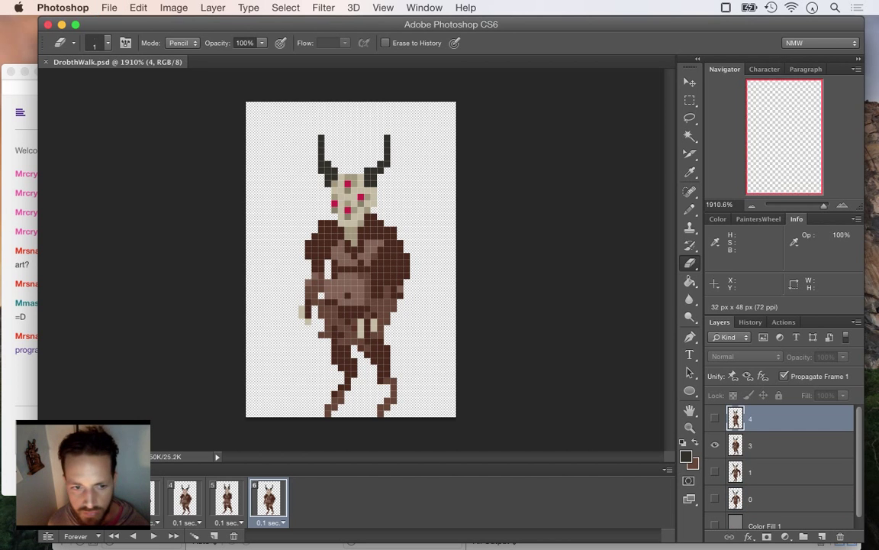
Preview the animation once more, and export the first frame for web as DrobthWalk0.png in the Foes folder.
key(space)
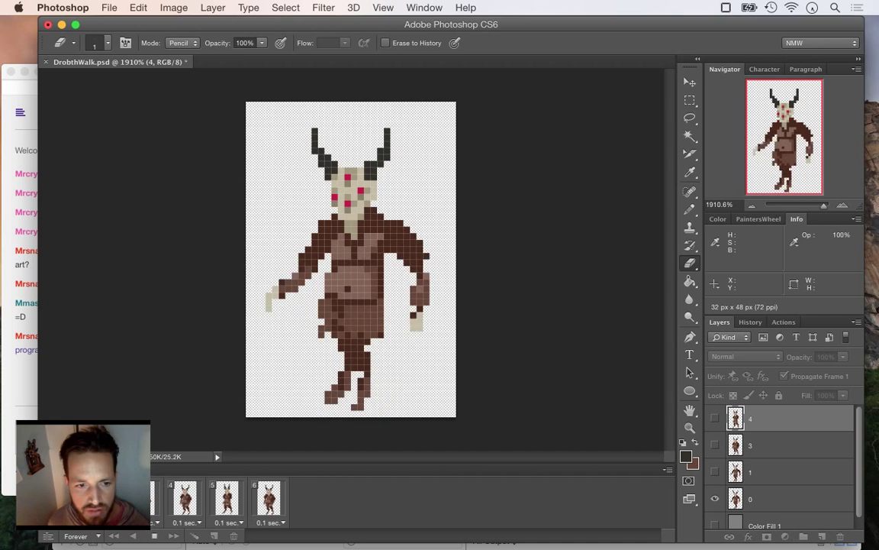
key(space)
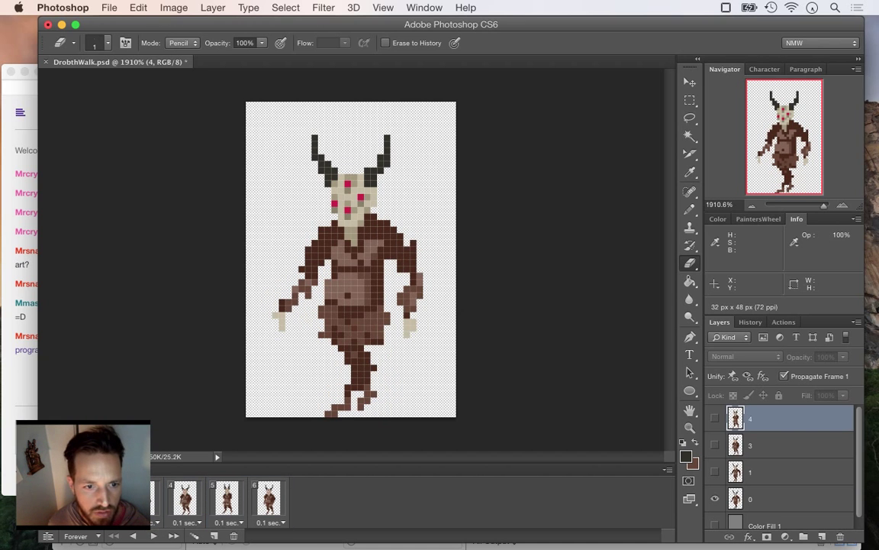
key(super+alt+shift+s)
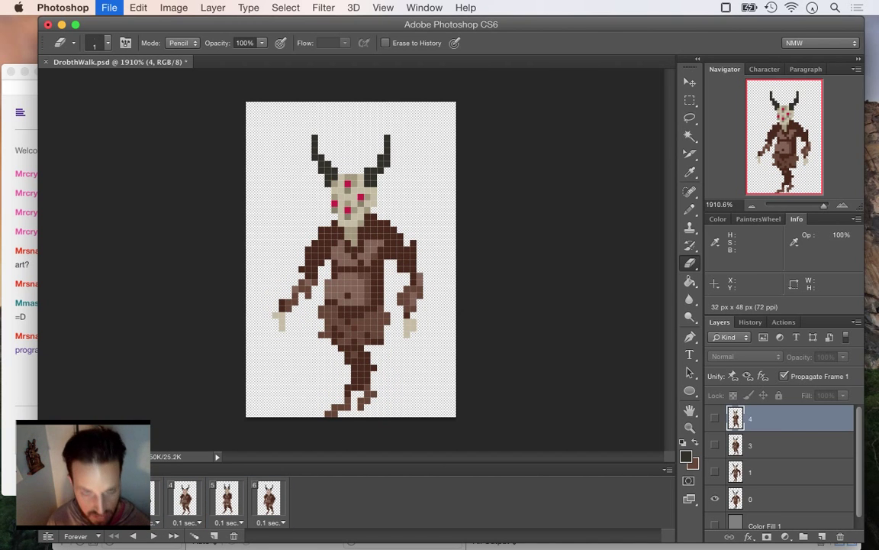
key(Return)
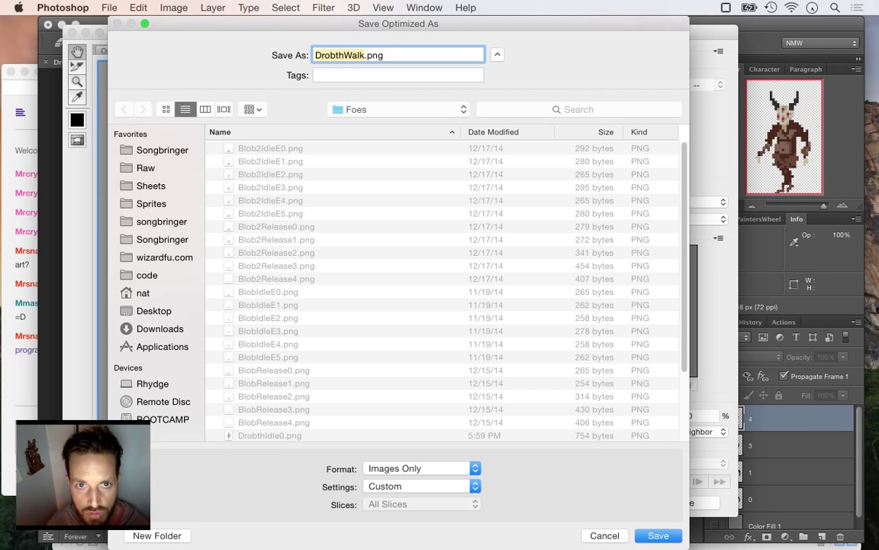
key(Right)
text(0)
key(Return)
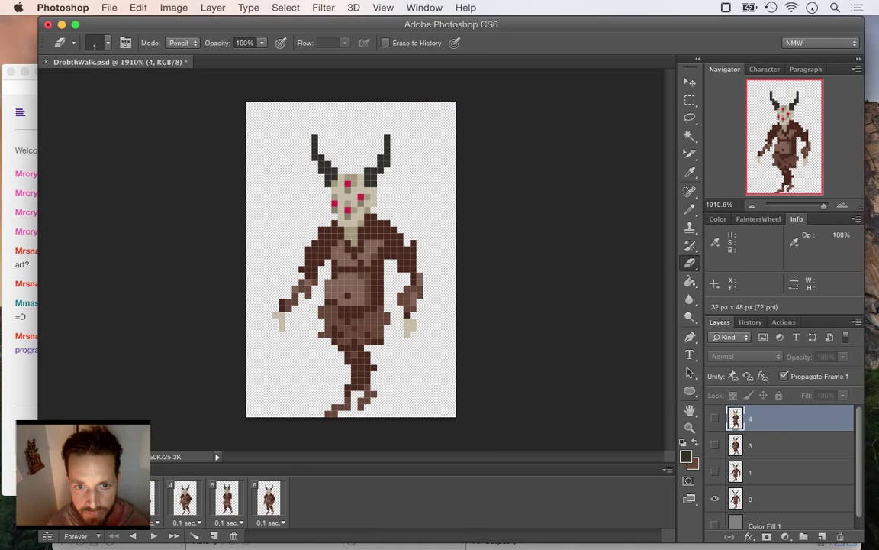
Export the second animation frame for web as DrobthWalk1.png in the Foes folder.
click(101, 499)
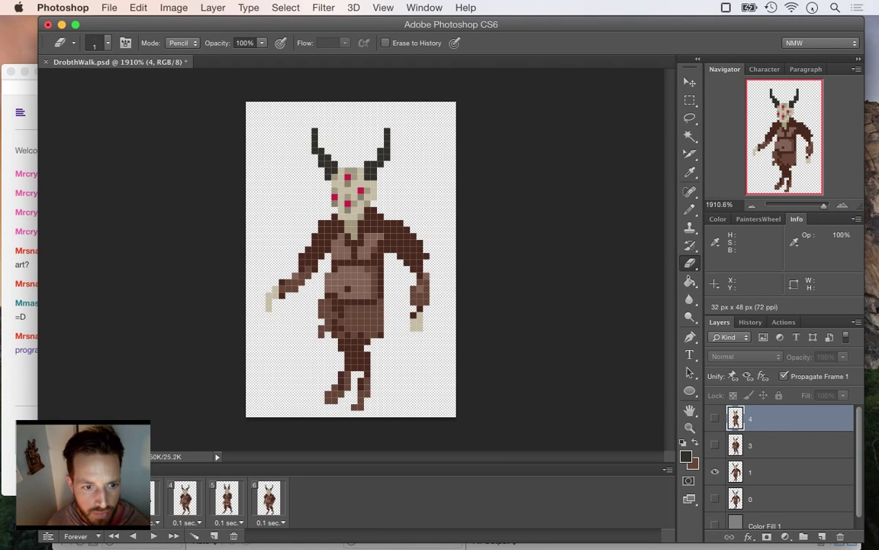
key(super+alt+shift+s)
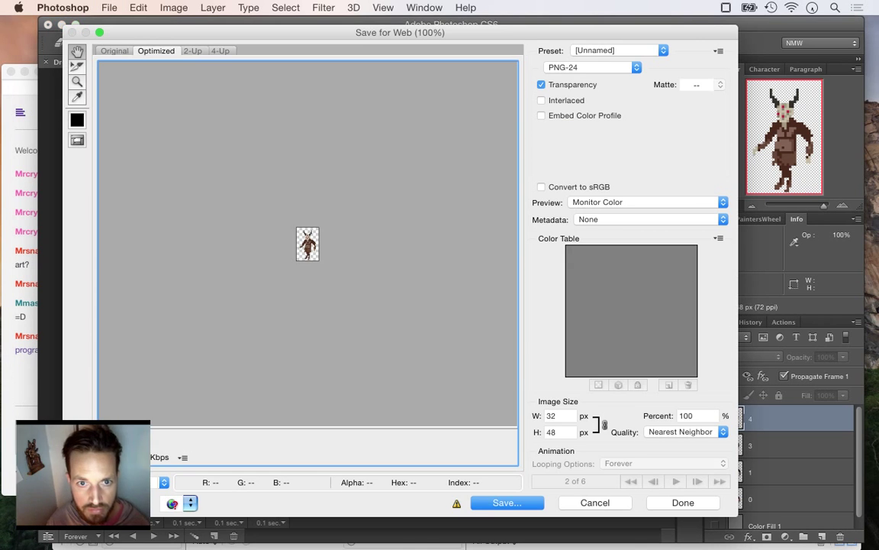
key(Return)
text(1)
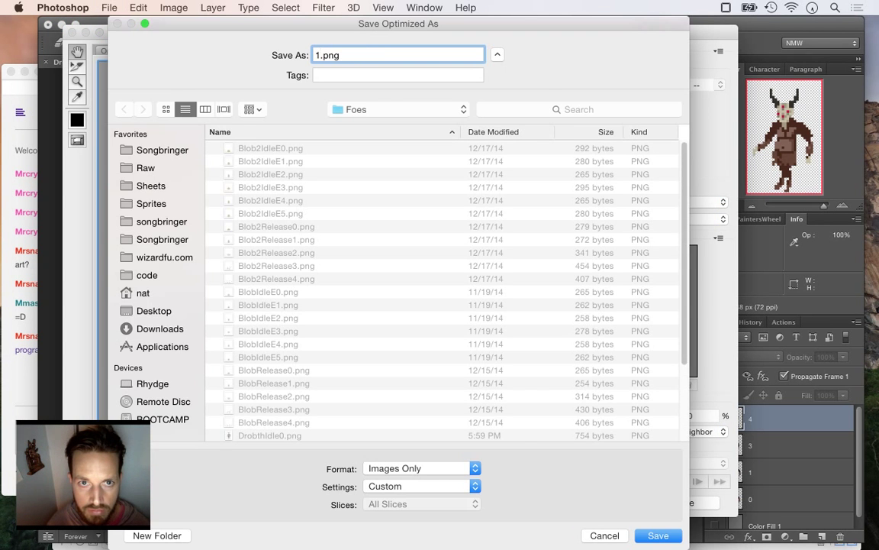
key(Return)
key(Return)
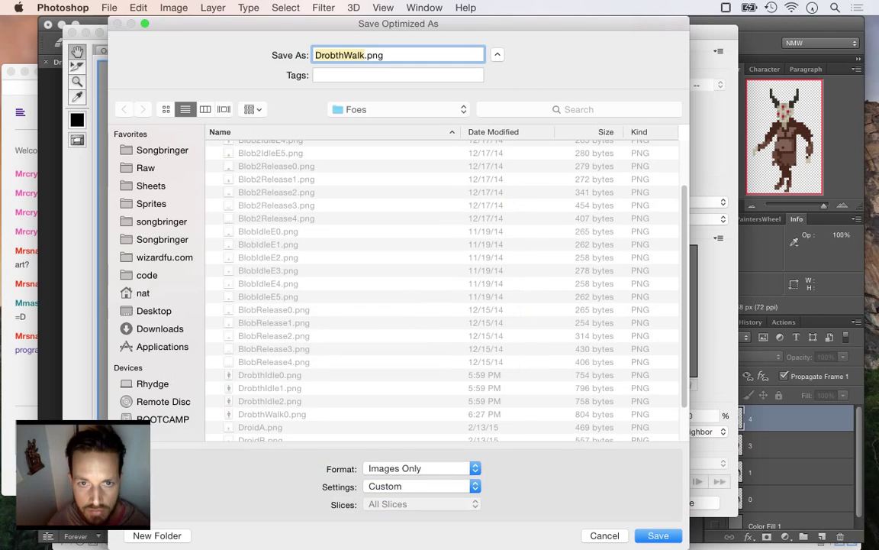
key(Right)
text(5)
key(Return)
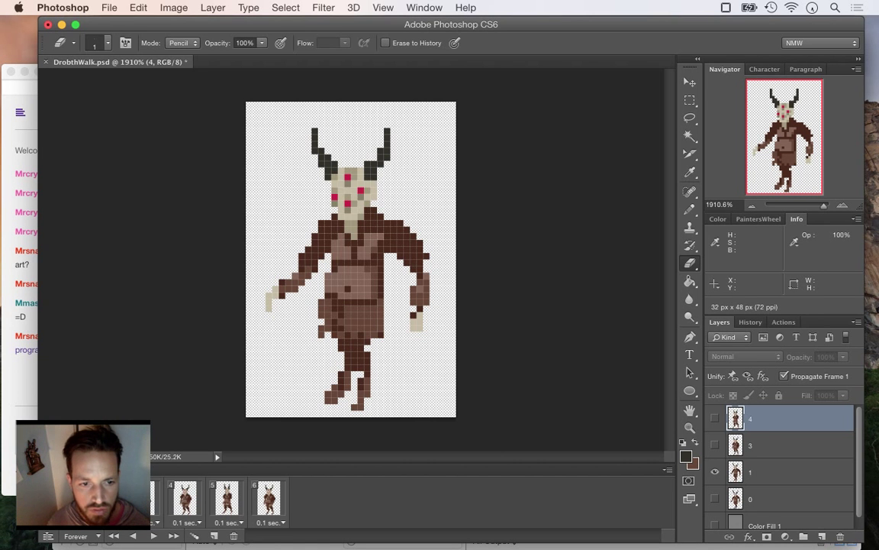
Export the third animation frame for web as DrobthWalk2.png in the Foes folder.
click(144, 500)
key(super+alt+shift+s)
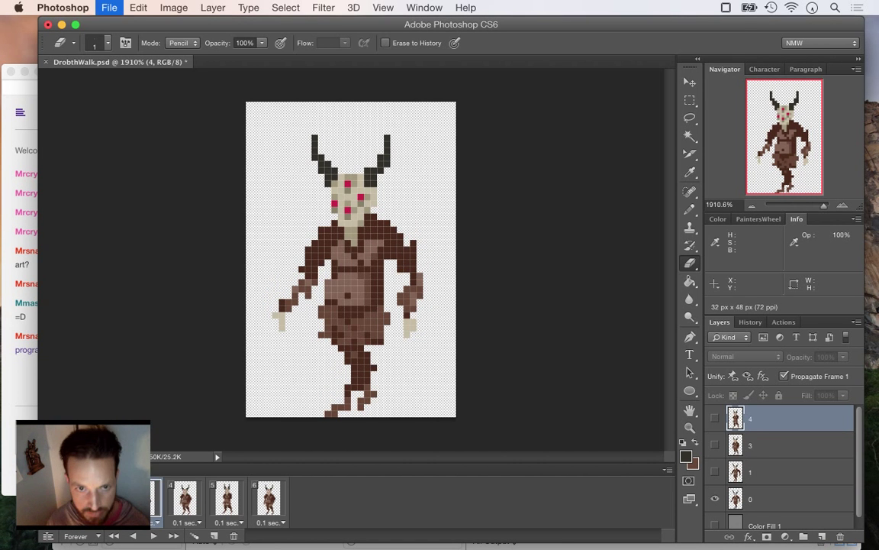
key(Return)
key(Right)
text(6)
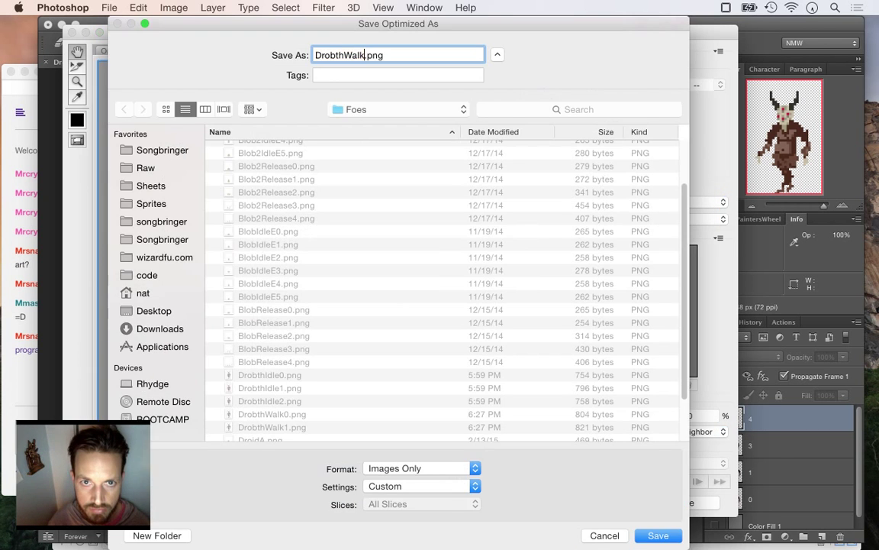
key(Return)
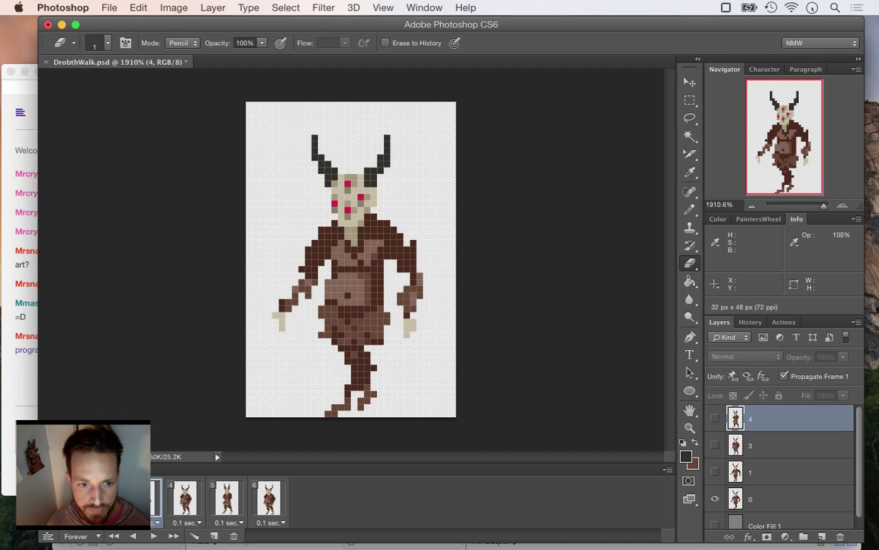
Export the fourth animation frame for web as DrobthWalk3.png in the Foes folder.
click(185, 499)
key(super+alt+shift+s)
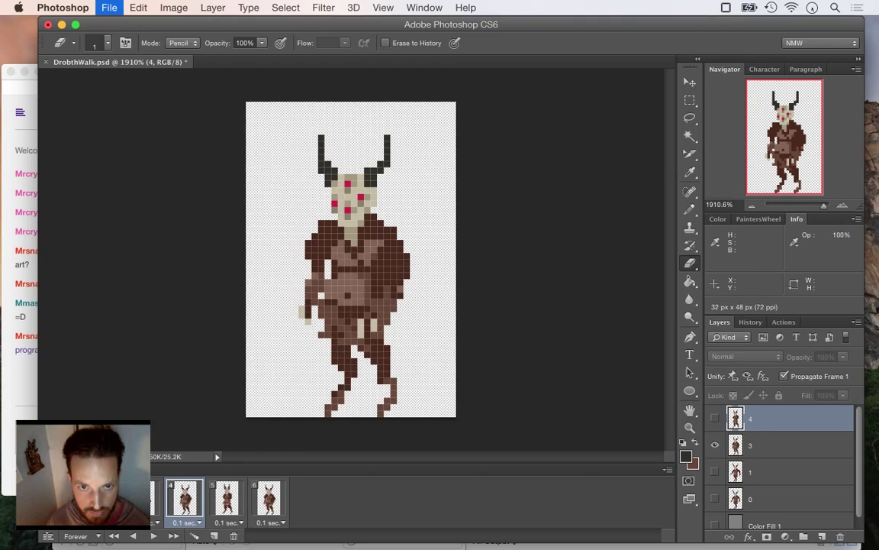
key(Return)
key(Right)
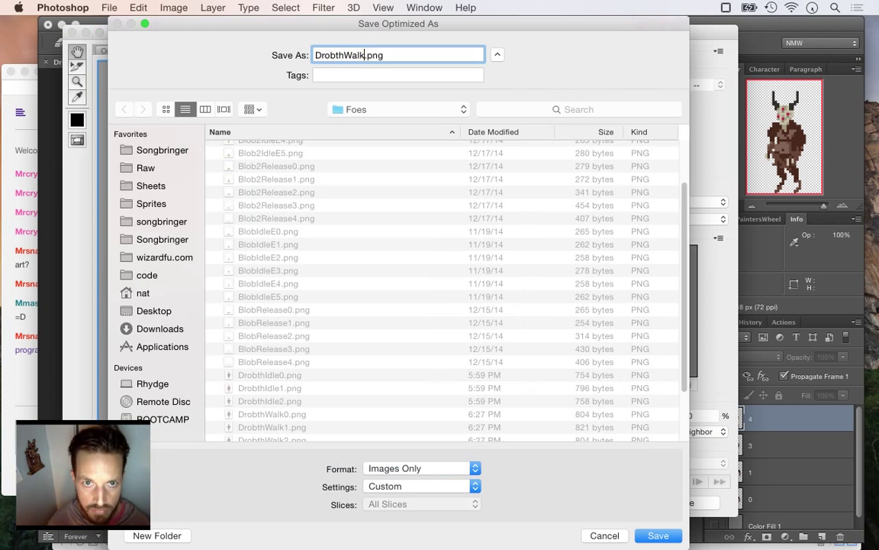
text(3)
key(Return)
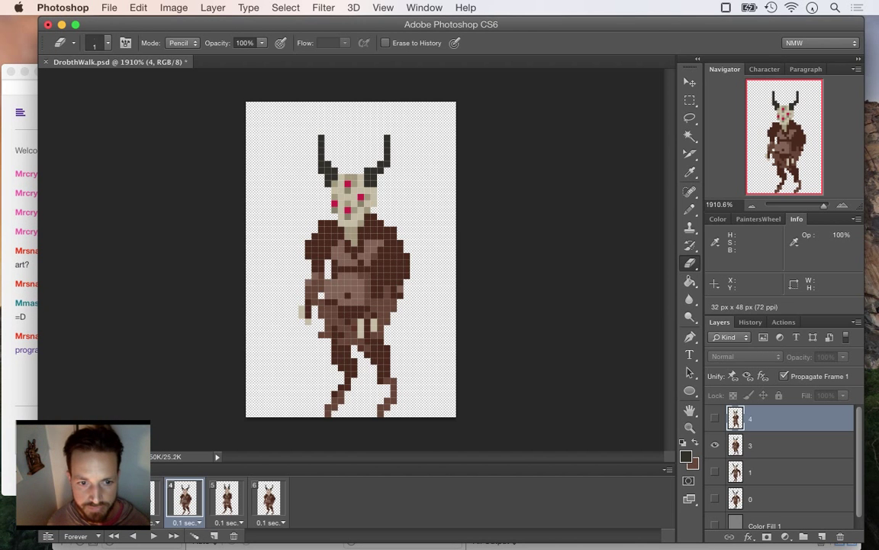
Export the fifth animation frame for web as DrobthWalk4.png in the Foes folder.
click(227, 499)
key(super+alt+shift+s)
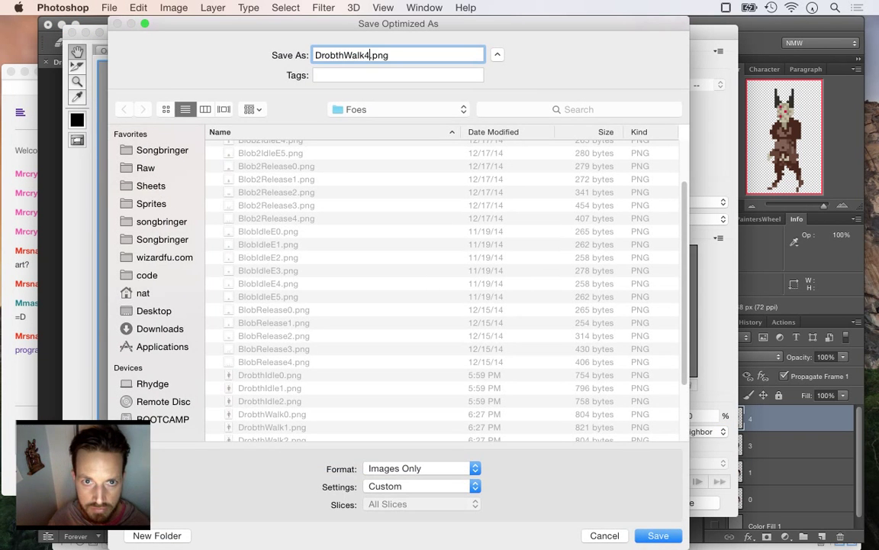
key(Return)
Export the sixth animation frame for web as DrobthWalk5.png in the Foes folder.
click(269, 500)
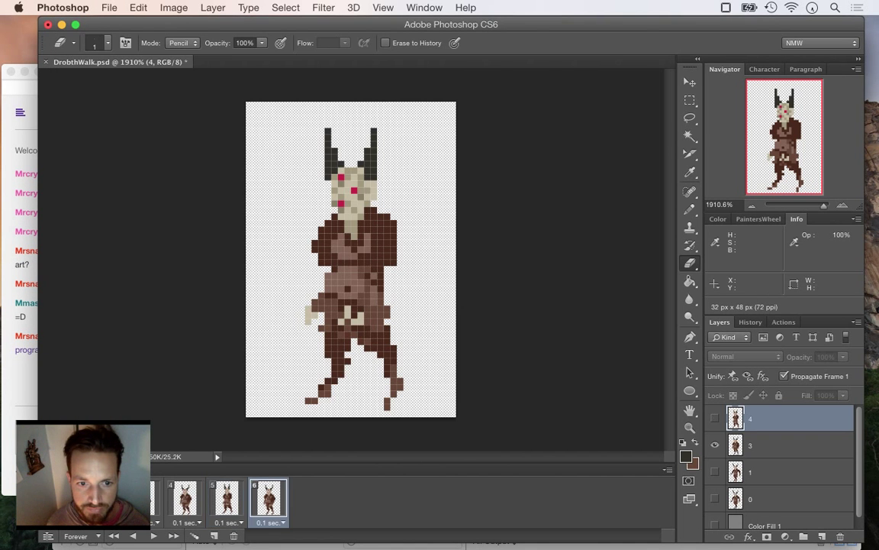
key(super+alt+shift+s)
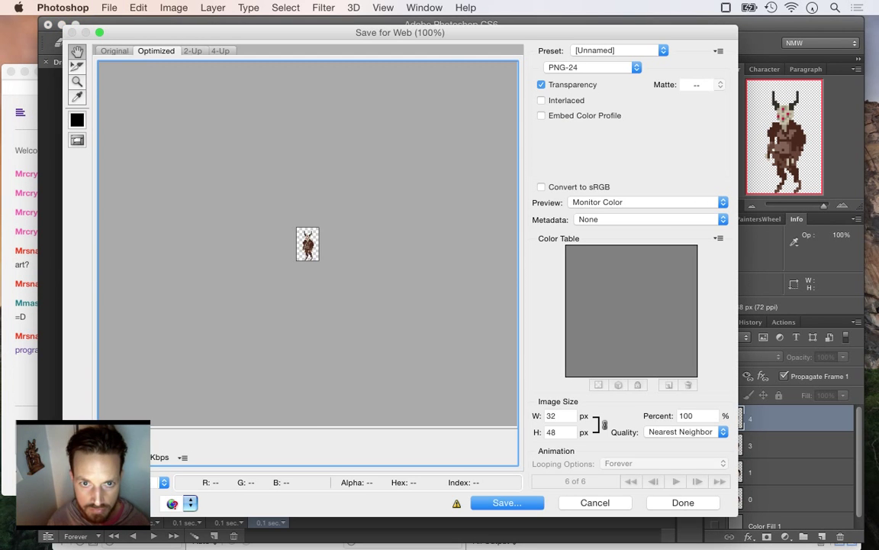
key(Return)
text(5)
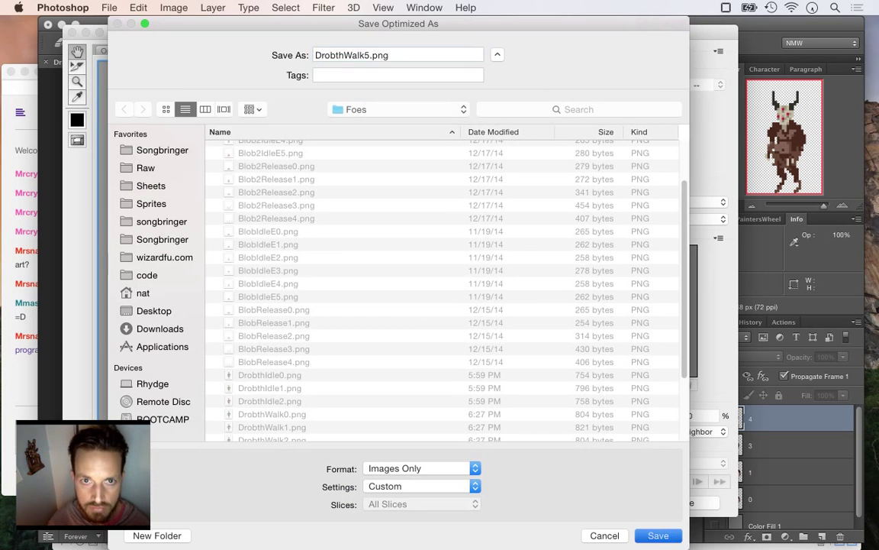
key(Return)
Switch to Xcode and duplicate the idle animation entry in Drobth.plist under the name run.
key(super+Tab)
key(super+Tab)
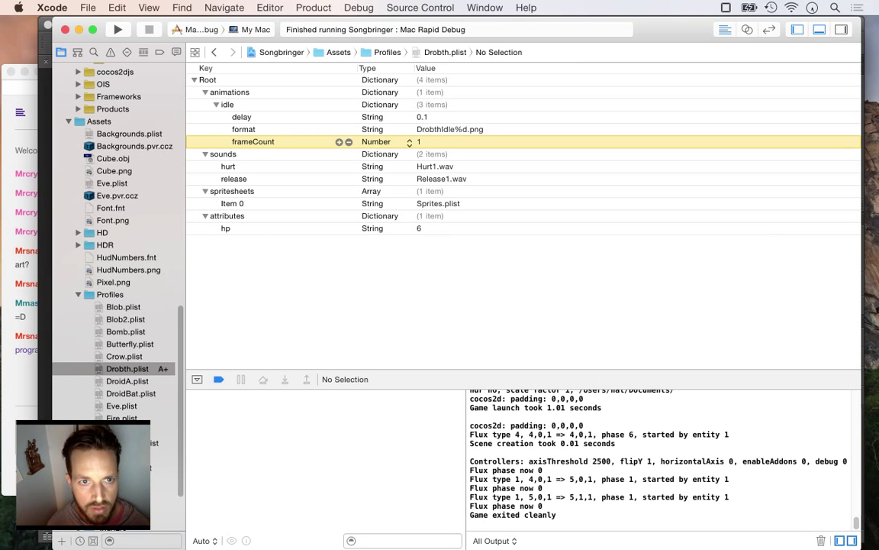
click(228, 104)
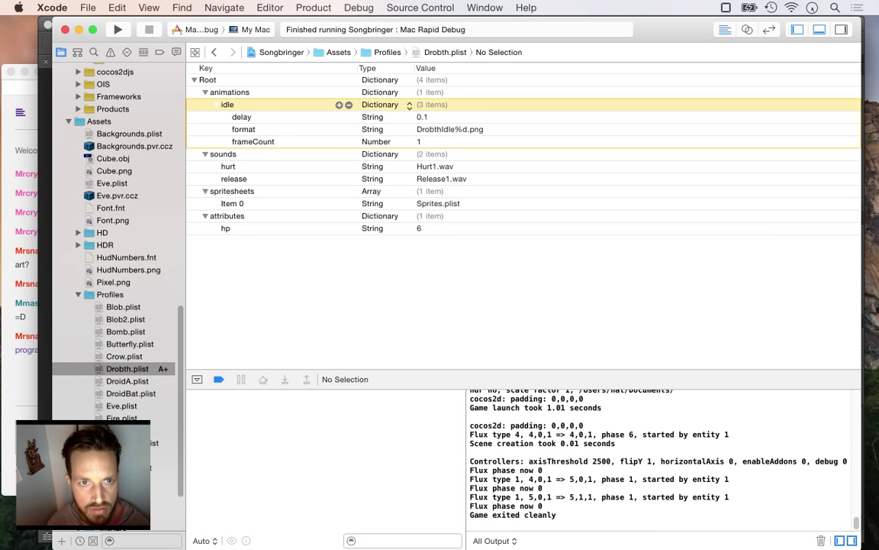
key(Left)
key(super+d)
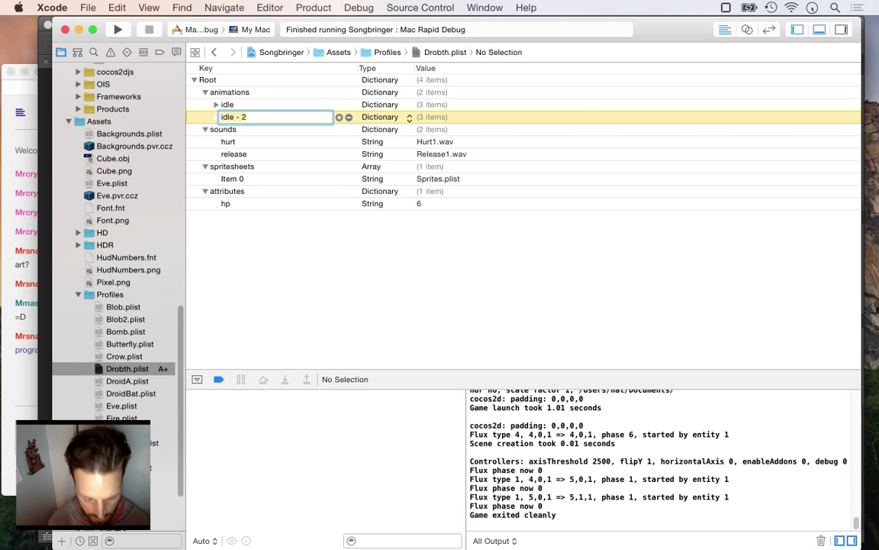
Set the run animation's format to DrobthWalk%d.png and its frameCount to 6.
key(Right)
key(Down)
key(Down)
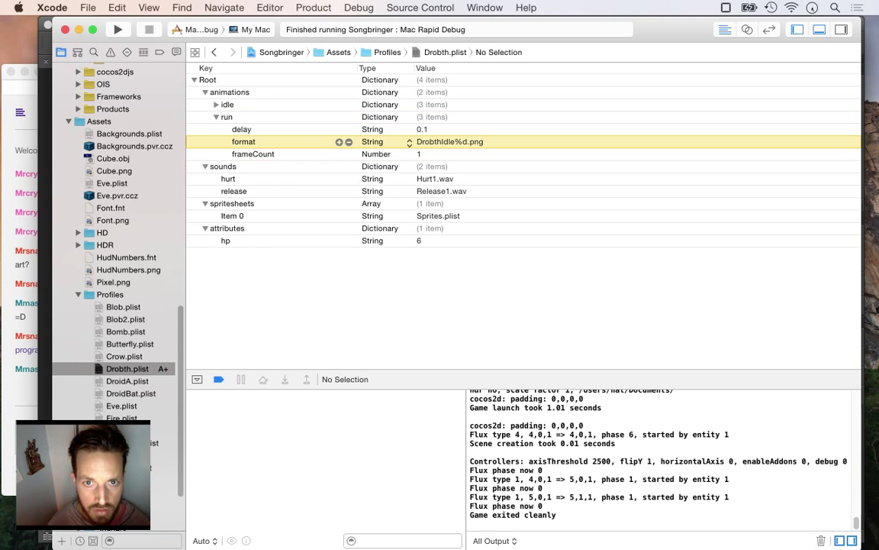
key(Tab)
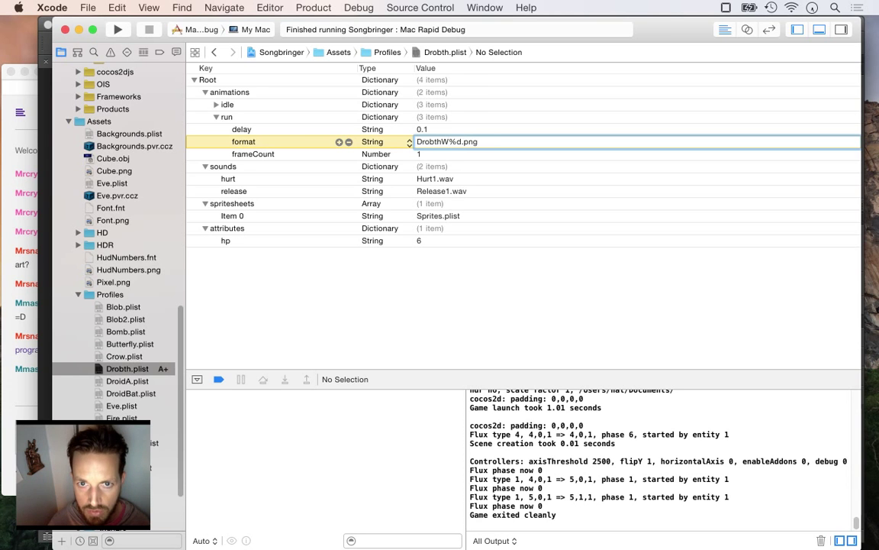
key(Tab)
key(Tab)
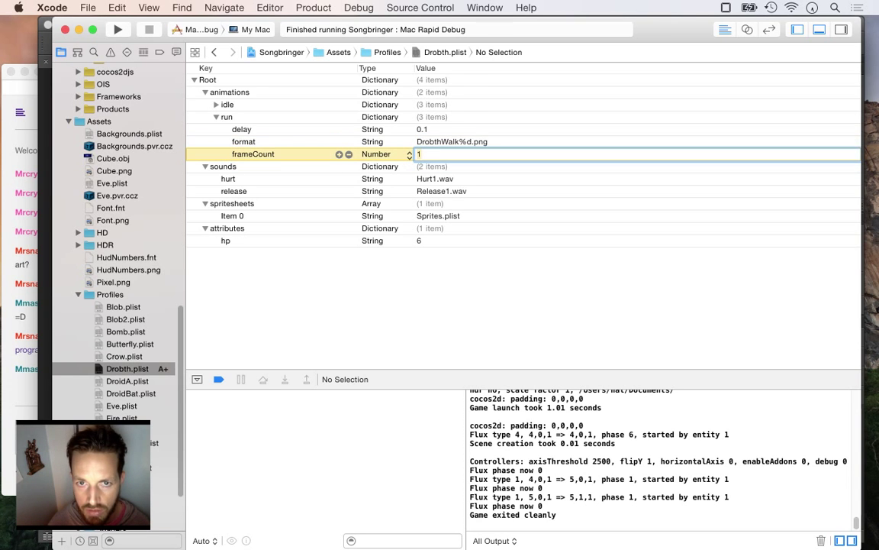
key(Tab)
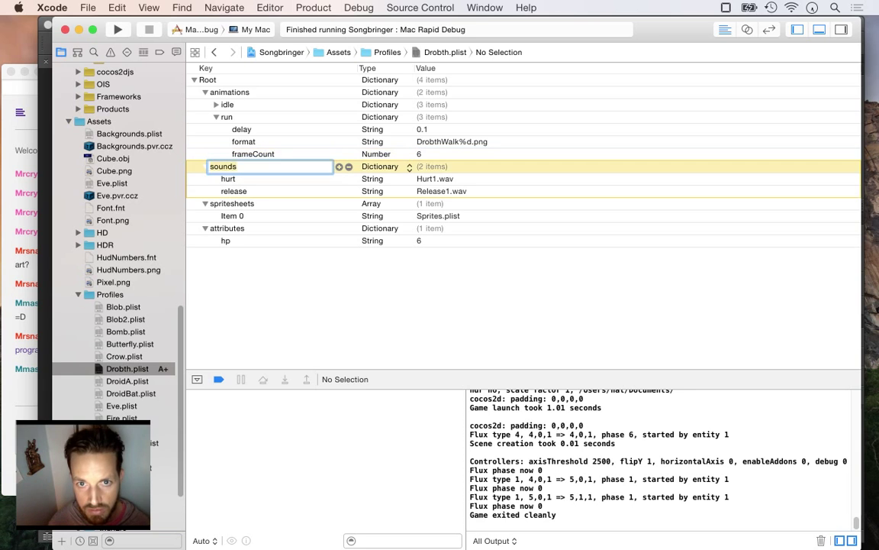
Build and run Songbringer, and walk the character through the upper doorway into the room with the horned foes.
key(Return)
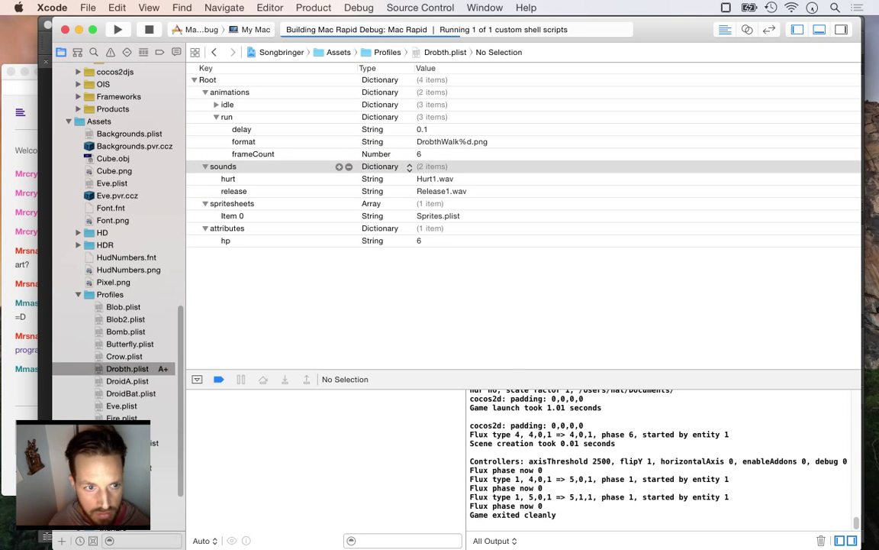
key(super+Tab)
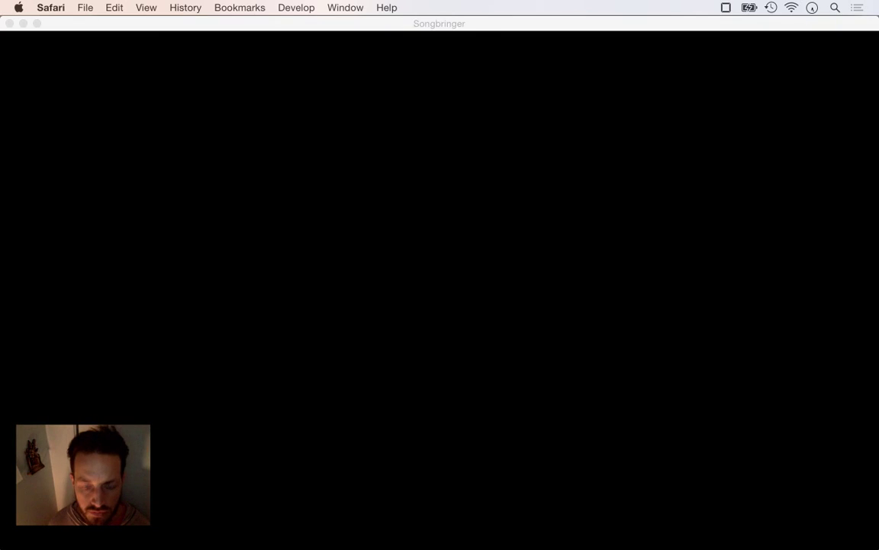
key(Right)
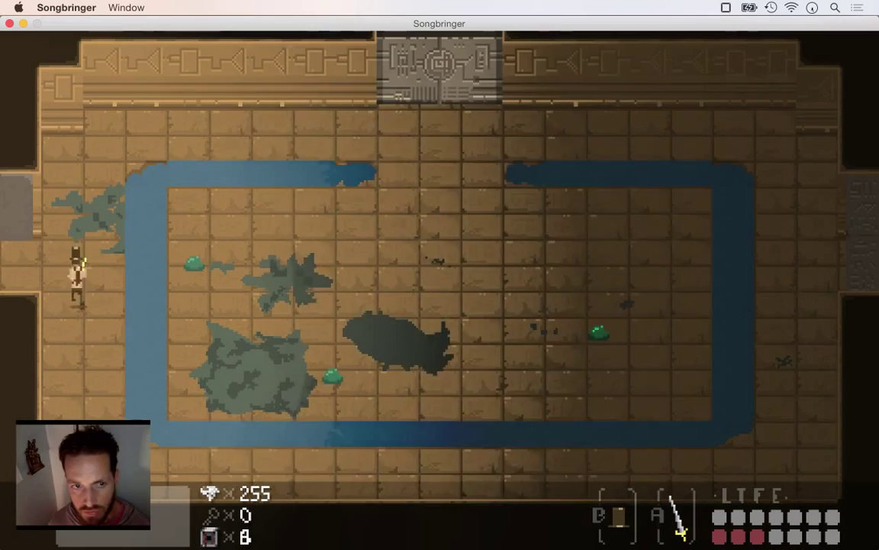
key(Up)
key(Right)
key(Right)
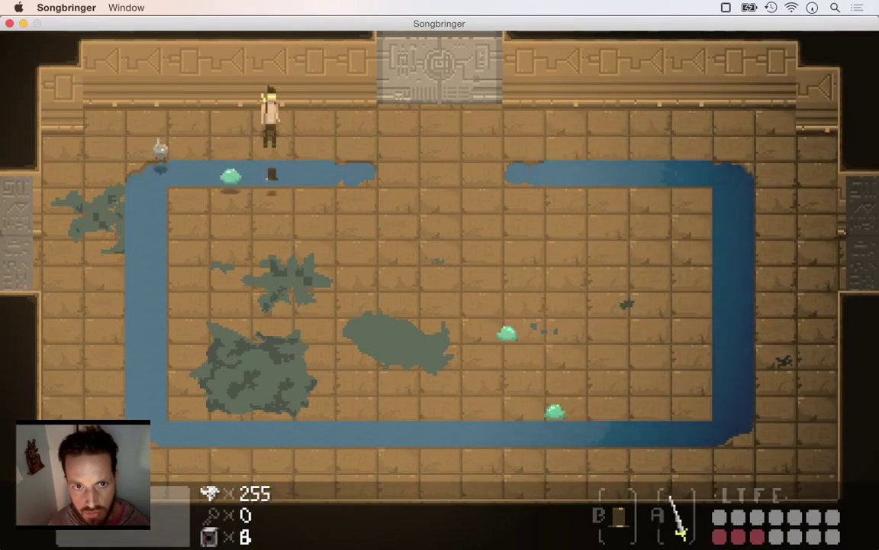
key(Right)
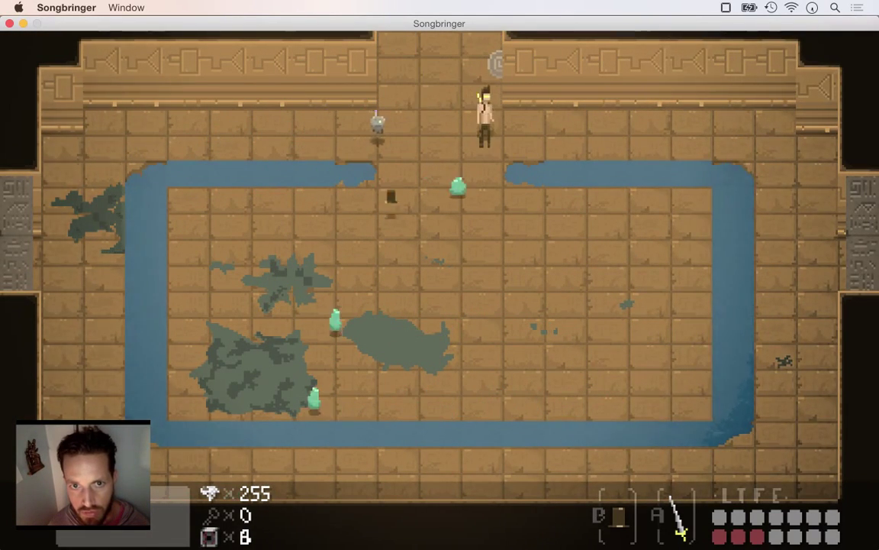
key(Left)
key(Up)
key(Up)
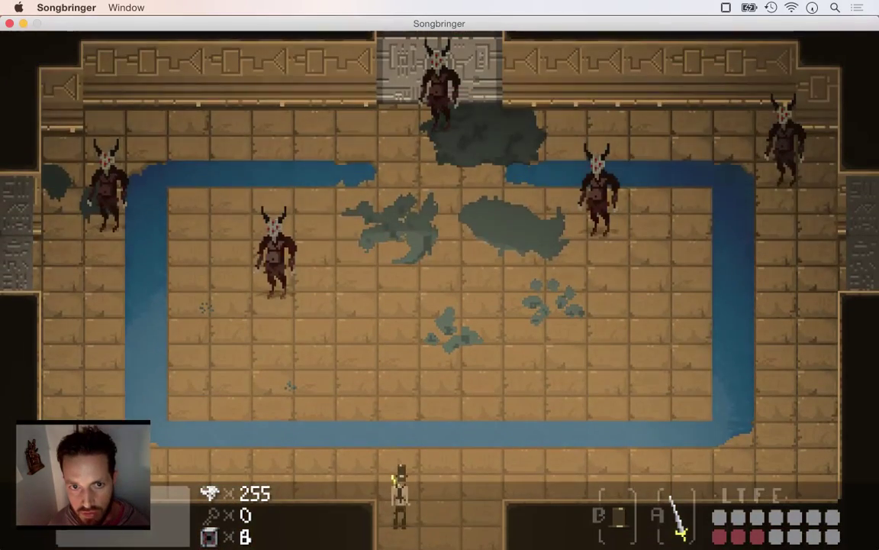
Move the character along the room's lower edge to examine the horned foes' walk animation, and quit the game.
key(Left)
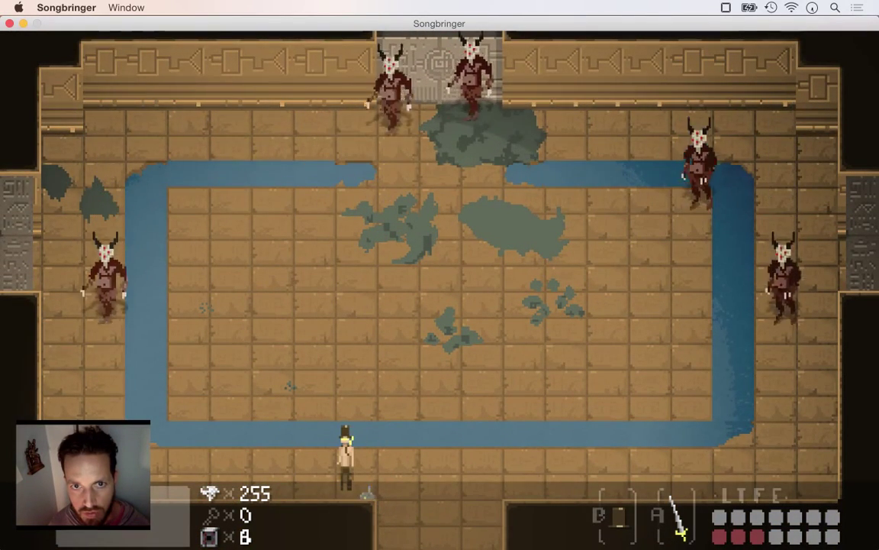
key(Left)
key(Right)
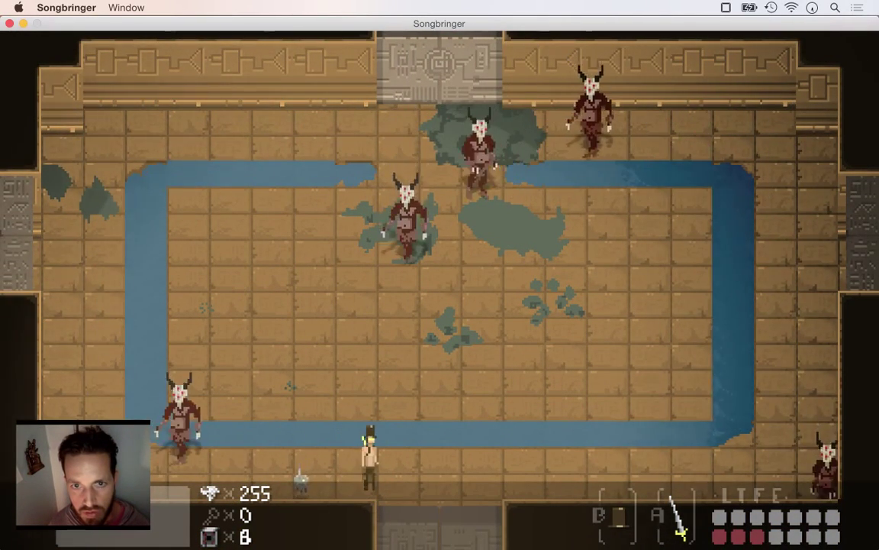
key(Left)
key(Left)
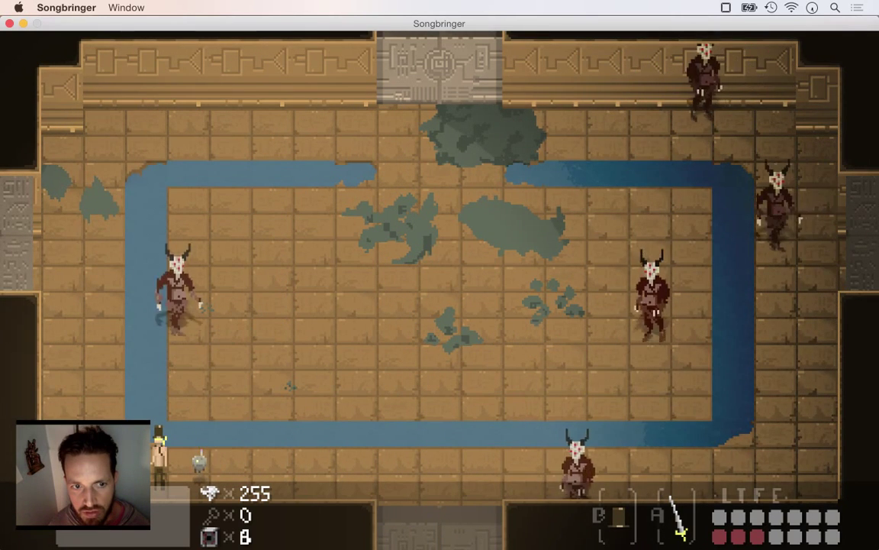
key(Right)
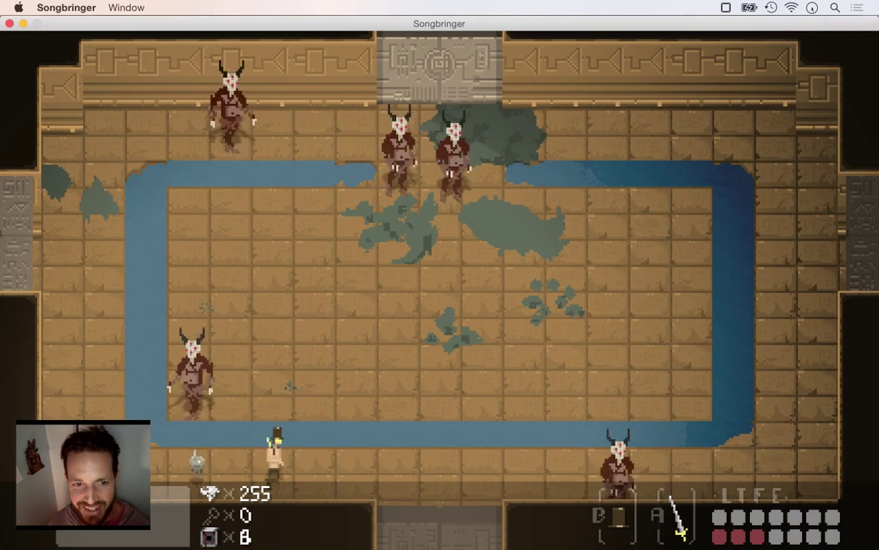
key(Right)
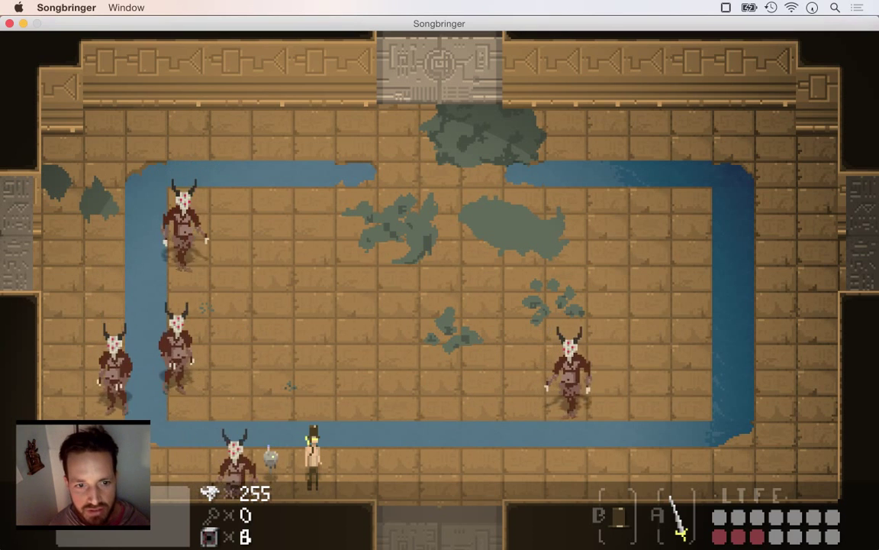
key(super+q)
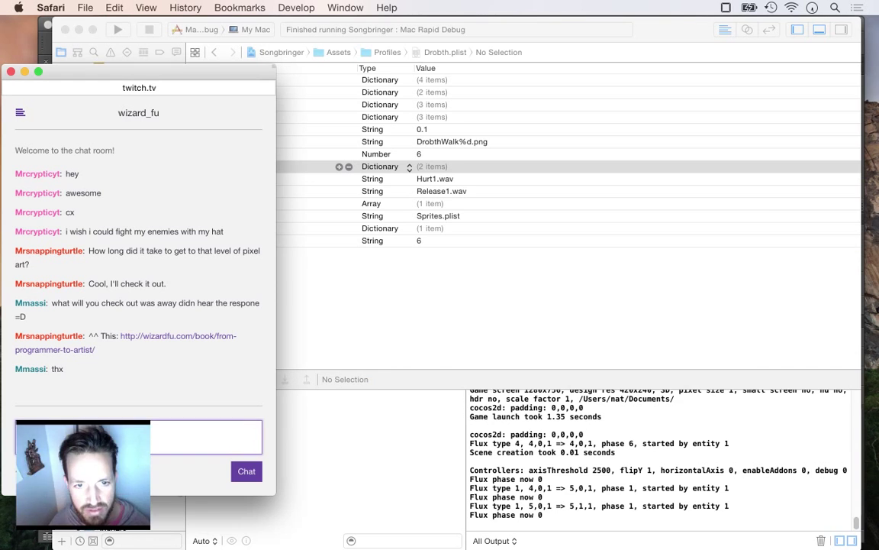
key(super+Tab)
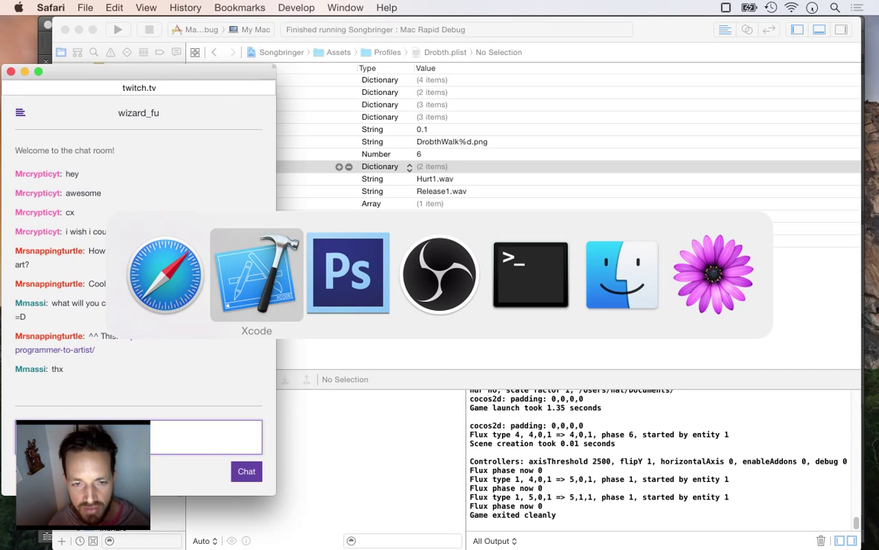
Switch to Photoshop and flip the whole DrobthWalk.psd canvas horizontally.
key(super+Tab)
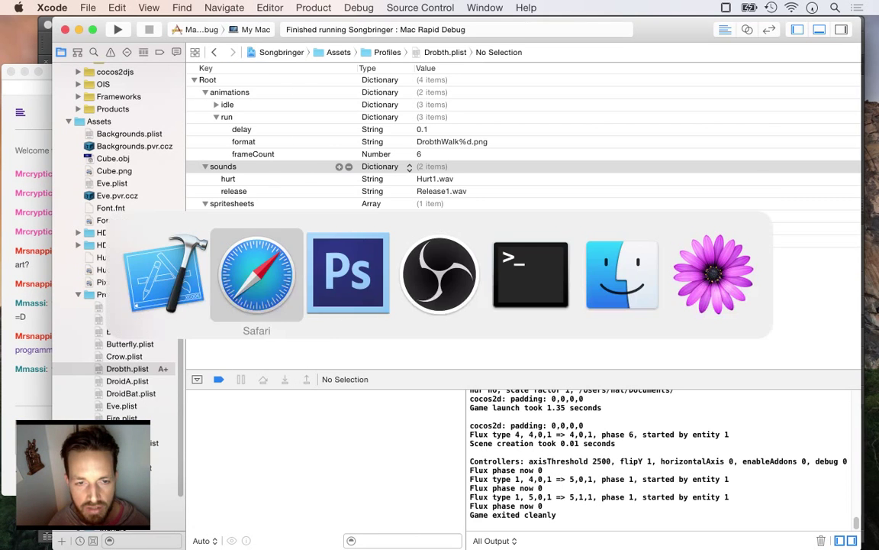
key(Tab)
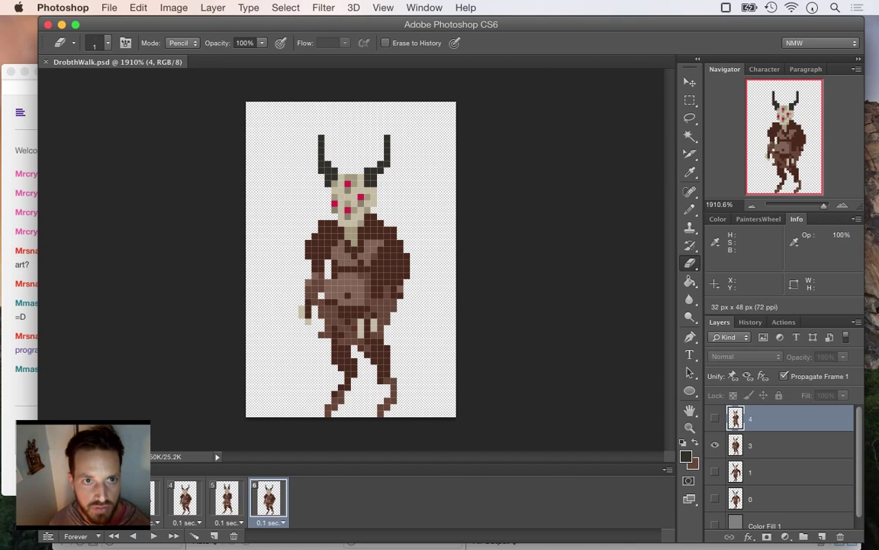
click(173, 8)
mouse_move(182, 25)
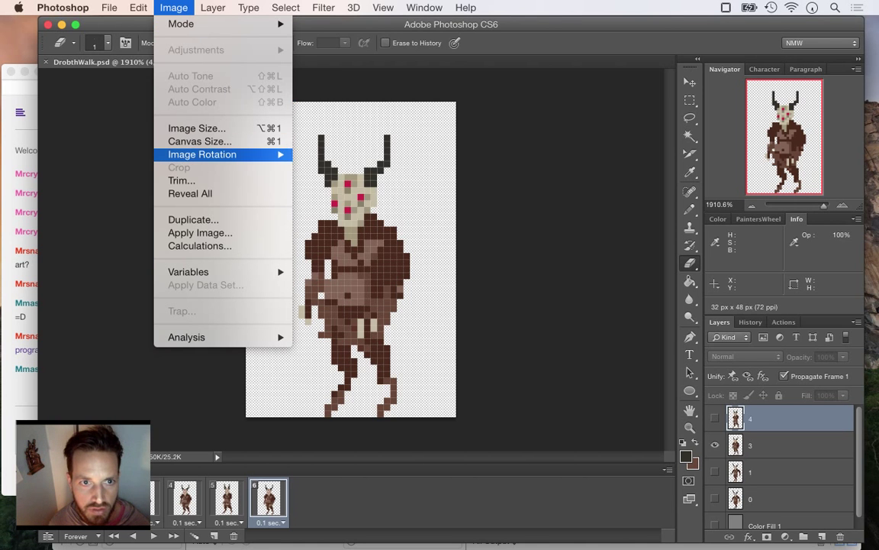
mouse_move(202, 154)
click(351, 232)
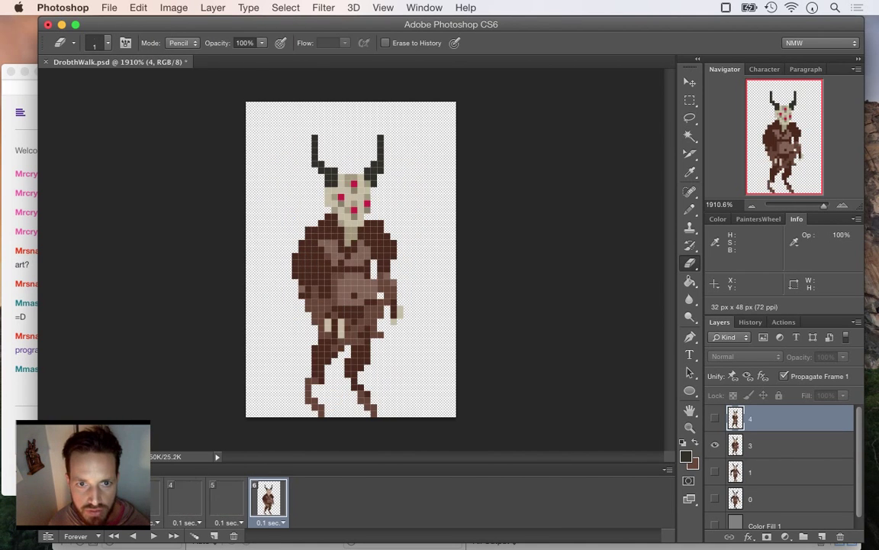
Export the first DrobthWalk frame for web as a PNG-24, replacing DrobthWalk0.png.
click(57, 500)
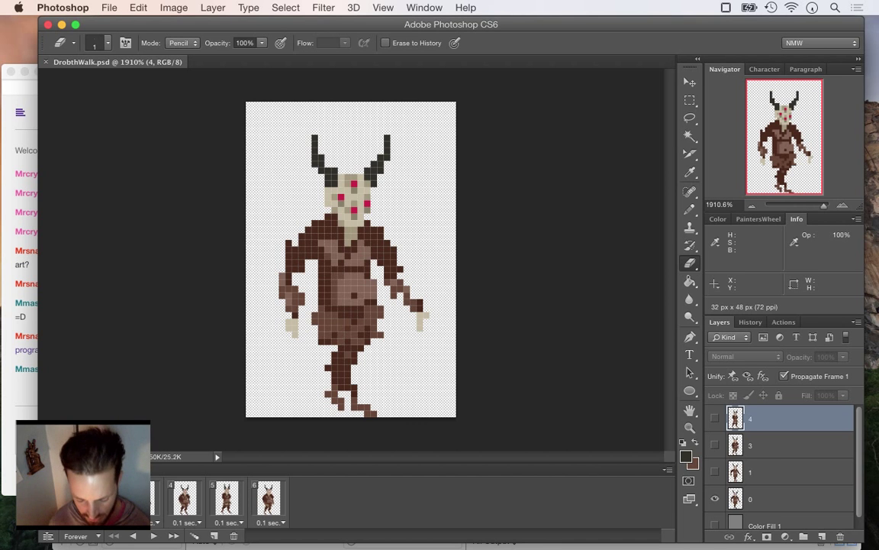
key(super+alt+shift+s)
key(Return)
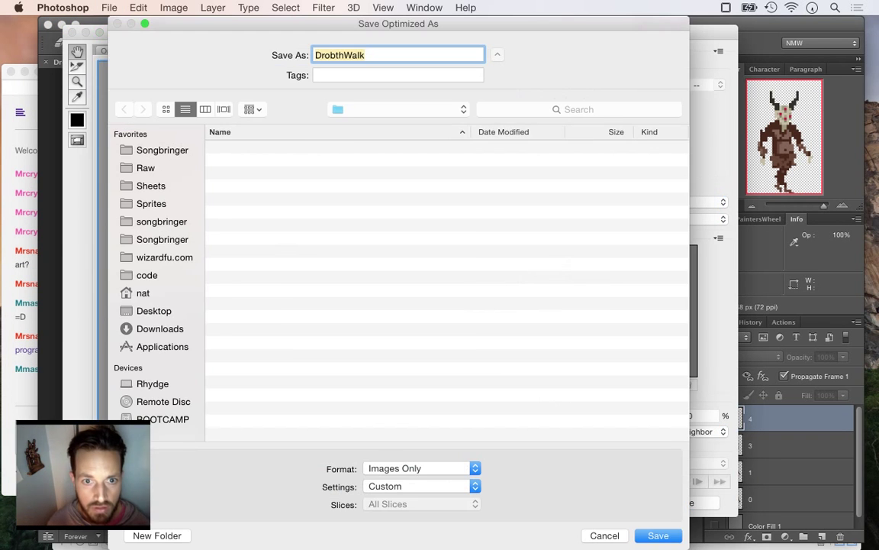
key(Return)
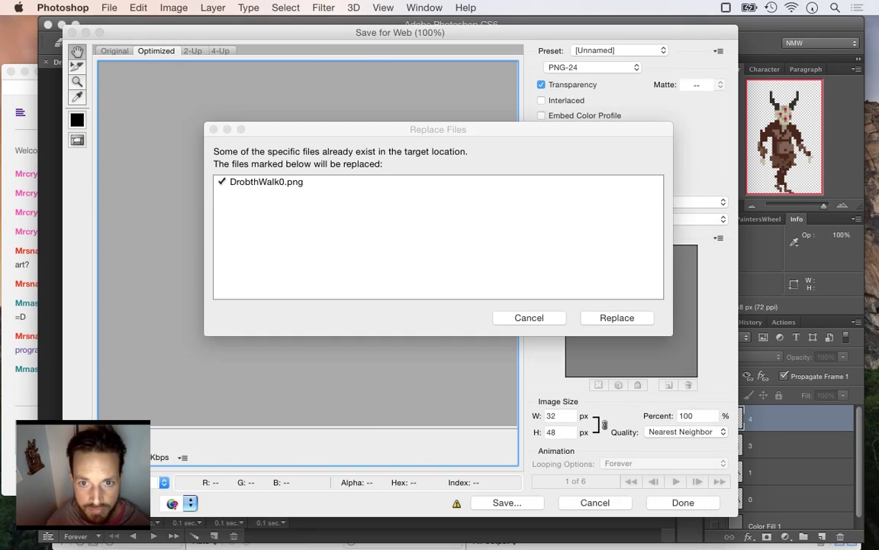
key(Return)
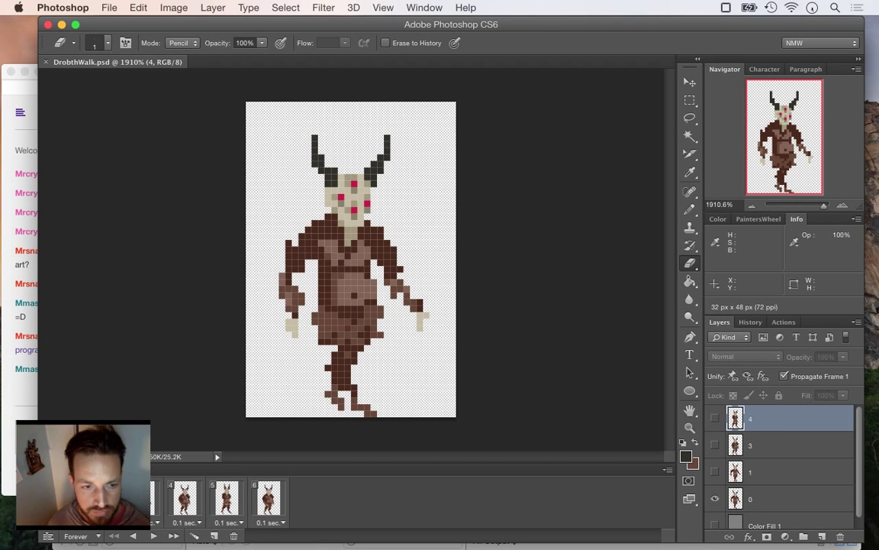
Export the second animation frame for web as DrobthWalk1.png in the Foes folder, replacing the existing file.
key(Right)
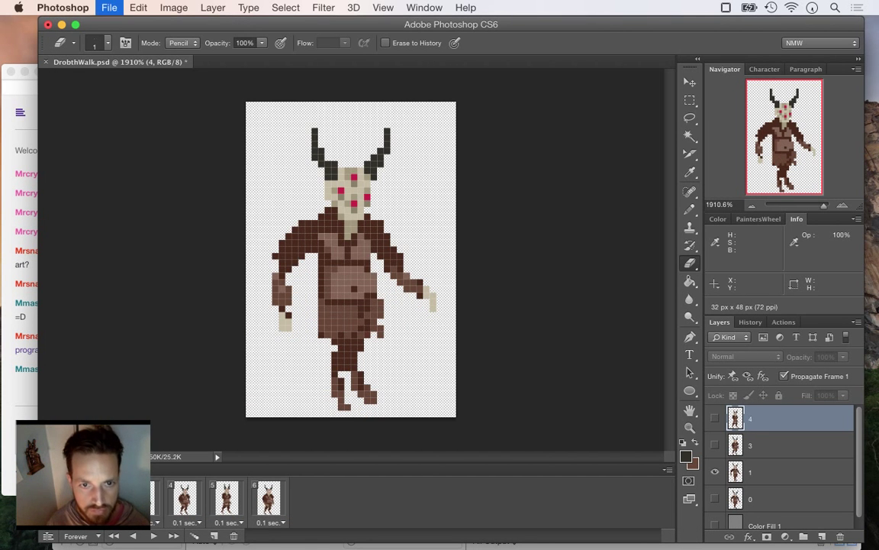
key(super+alt+shift+s)
key(Return)
key(Right)
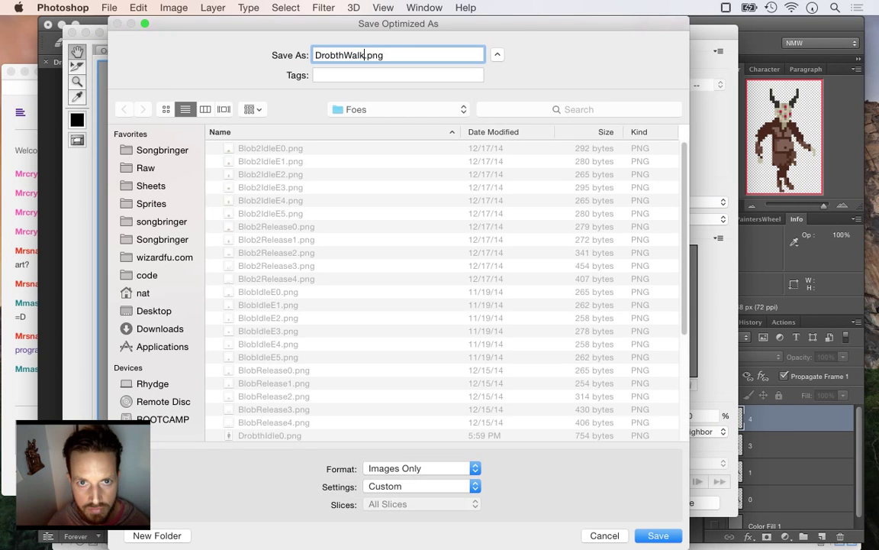
text(1)
key(Return)
key(Return)
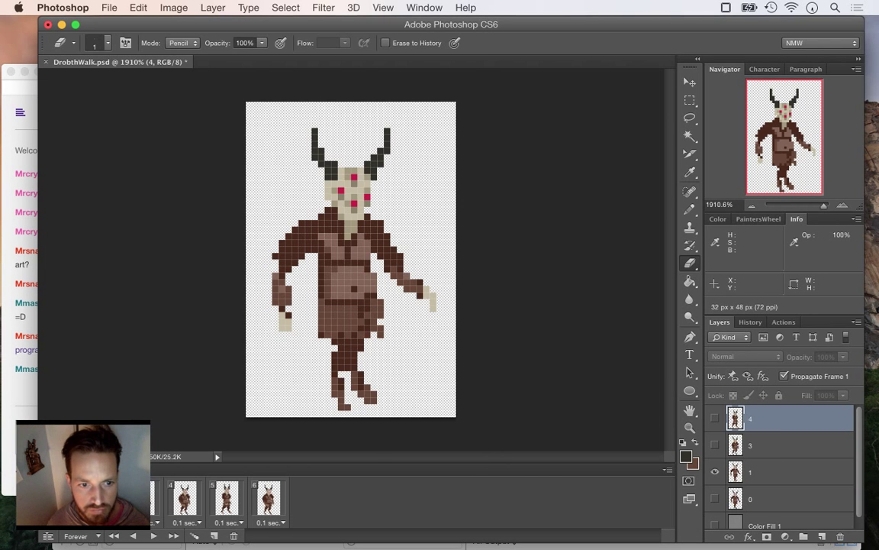
Export the third animation frame for web under the name DrobthWalk3.png.
key(Right)
key(super+alt+shift+s)
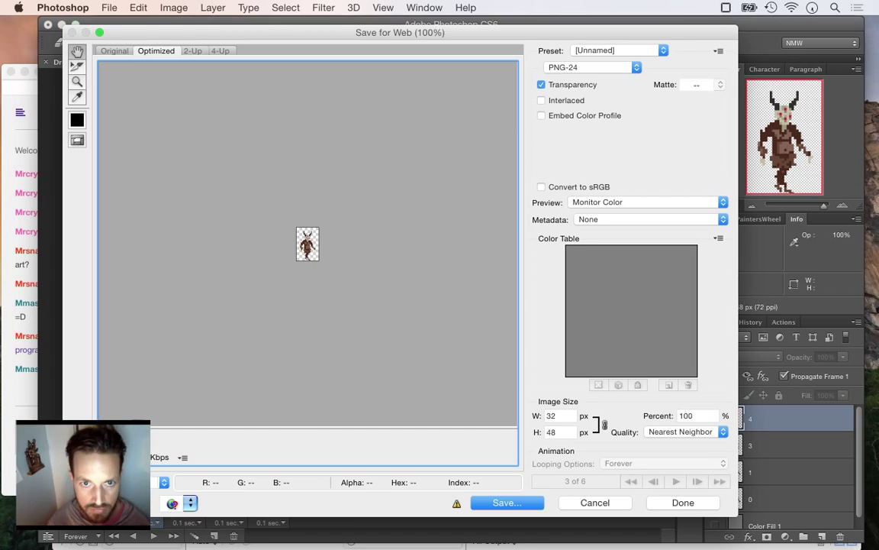
key(Return)
key(Right)
text(3)
key(Return)
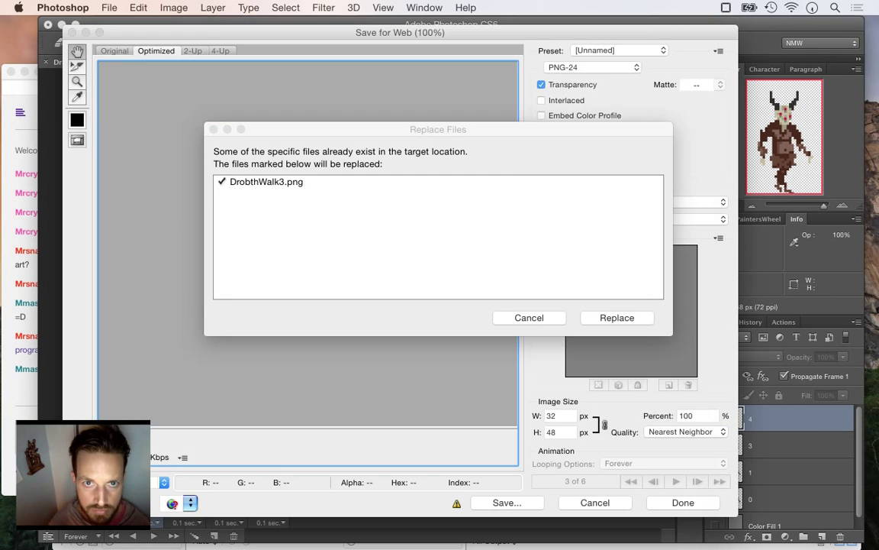
key(Return)
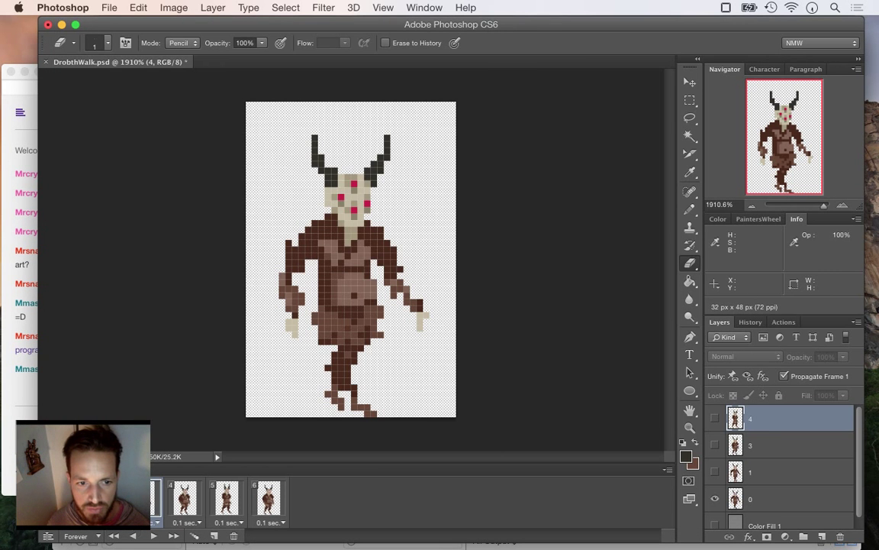
Export the fourth animation frame for web under the name DrobthWalk4.png.
key(Right)
key(super+alt+shift+s)
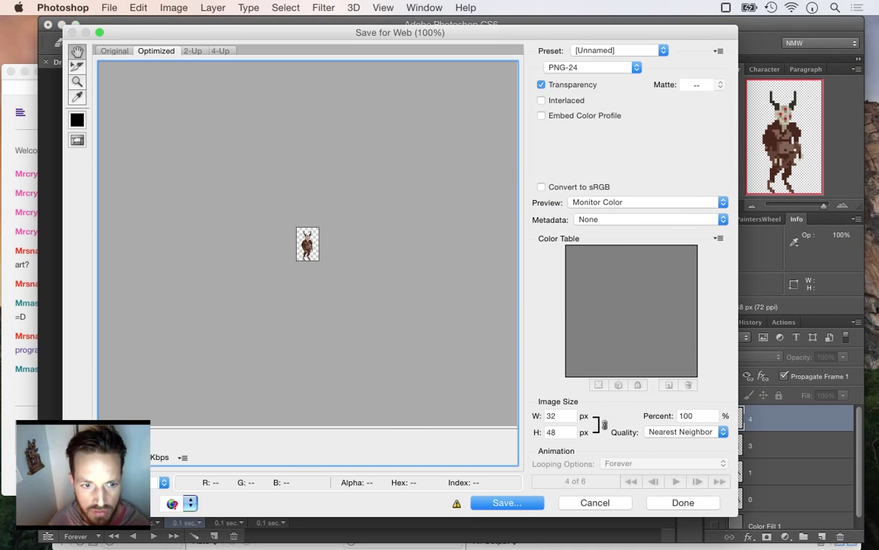
key(Return)
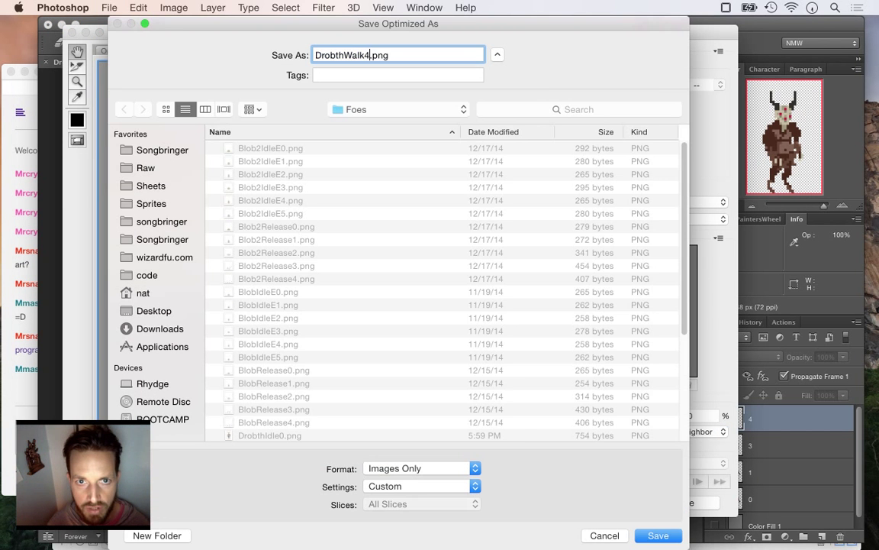
text(4)
key(Return)
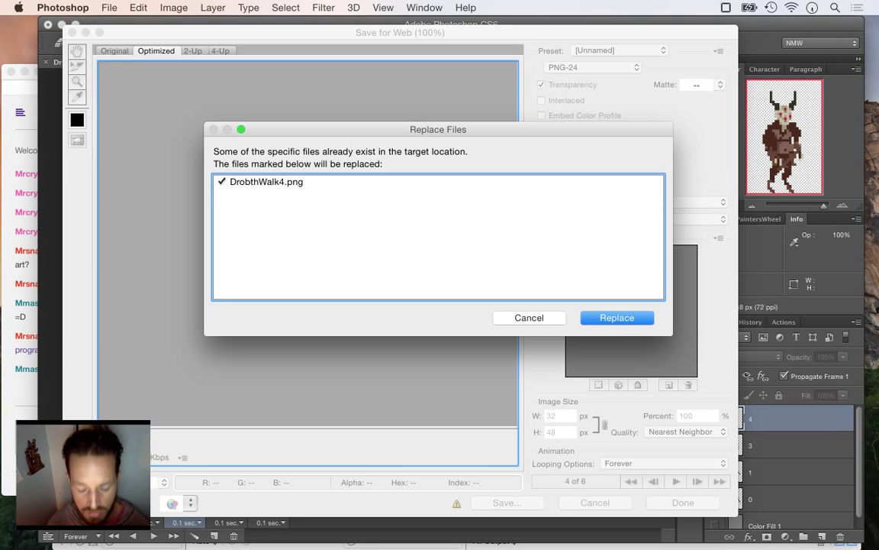
key(Return)
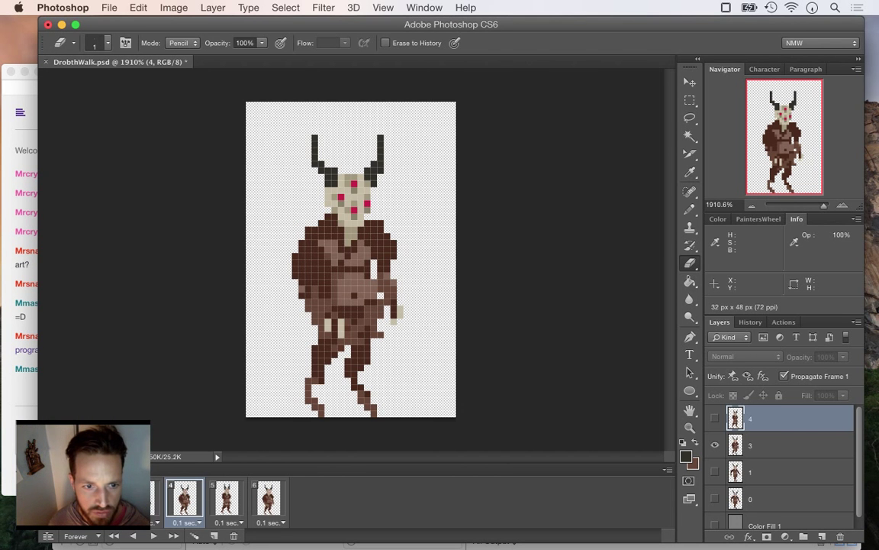
Export the fourth animation frame again as DrobthWalk3.png, replacing the existing file.
key(alt+shift+super+s)
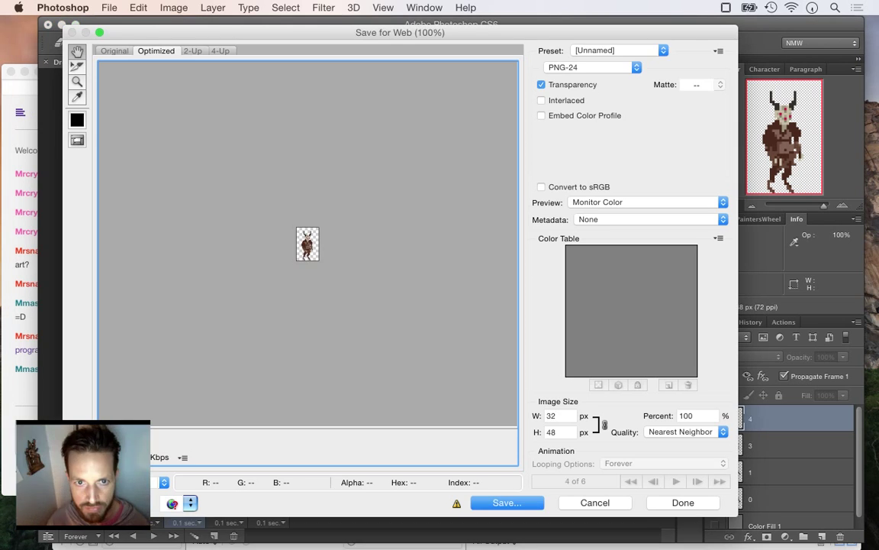
key(Return)
text(3.png)
key(Return)
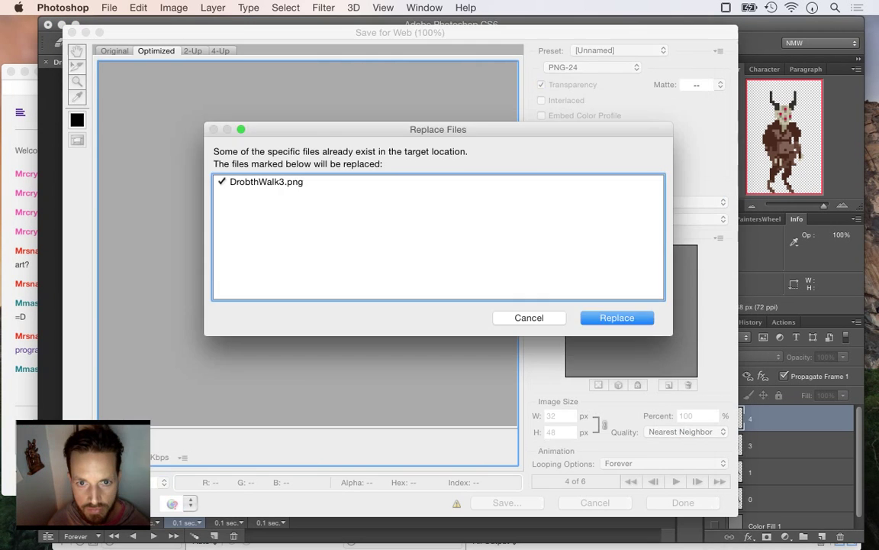
key(Return)
Export the fifth animation frame for web as DrobthWalk4.png, replacing the existing file.
click(227, 498)
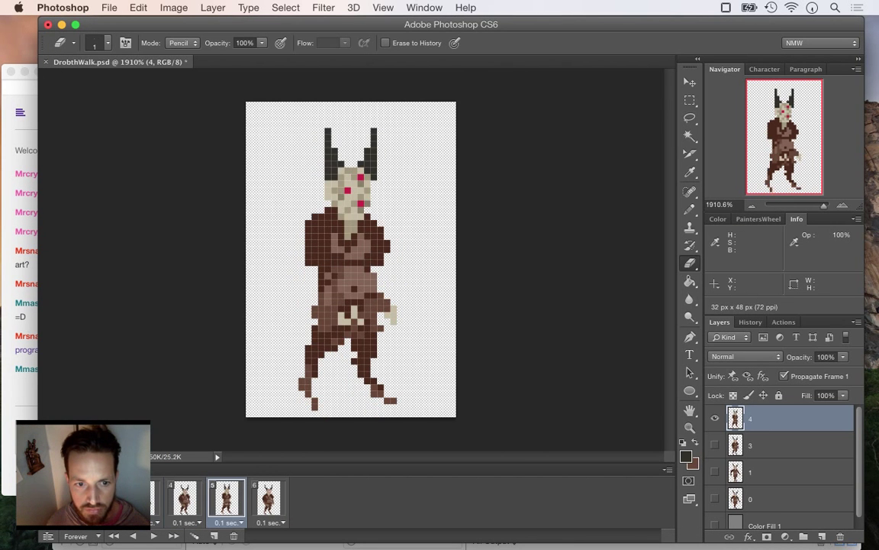
key(alt+shift+super+s)
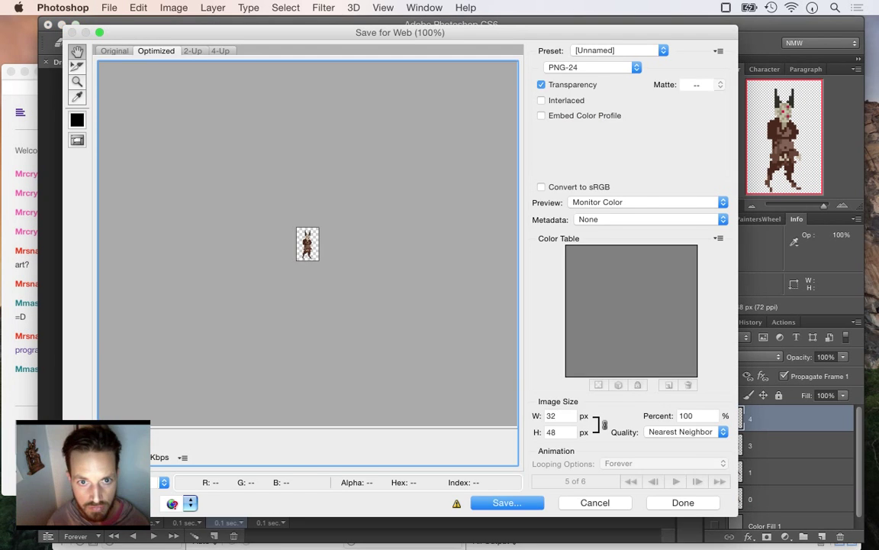
key(Return)
key(Return)
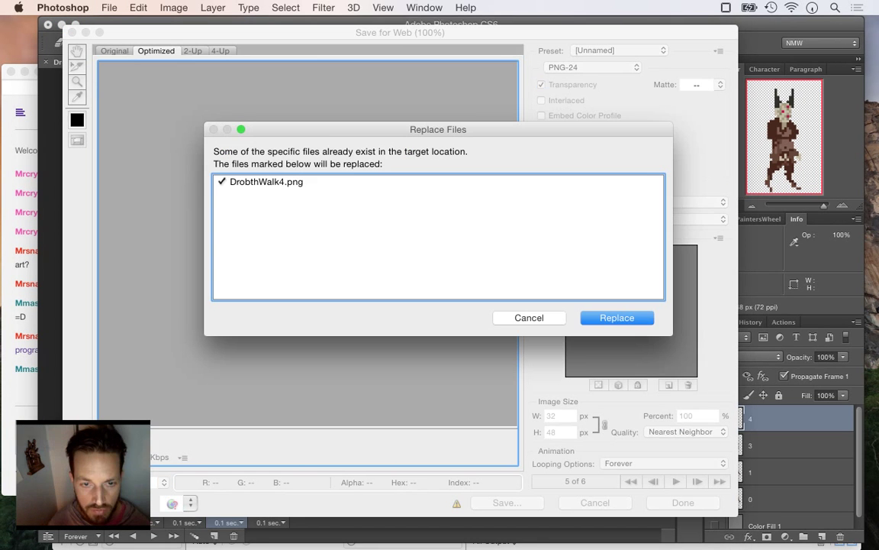
key(Return)
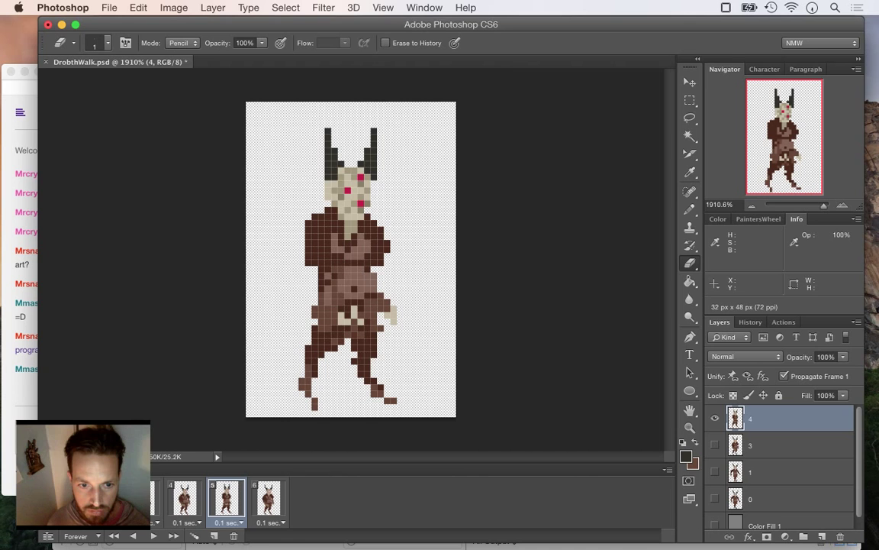
Export the sixth animation frame for web as DrobthWalk5.png in the Foes folder.
click(268, 499)
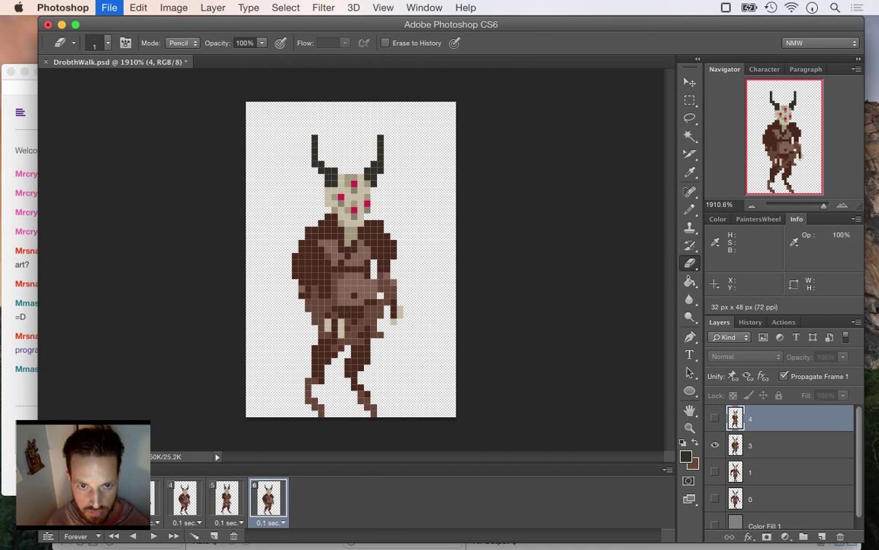
key(super+alt+shift+s)
key(Return)
key(Right)
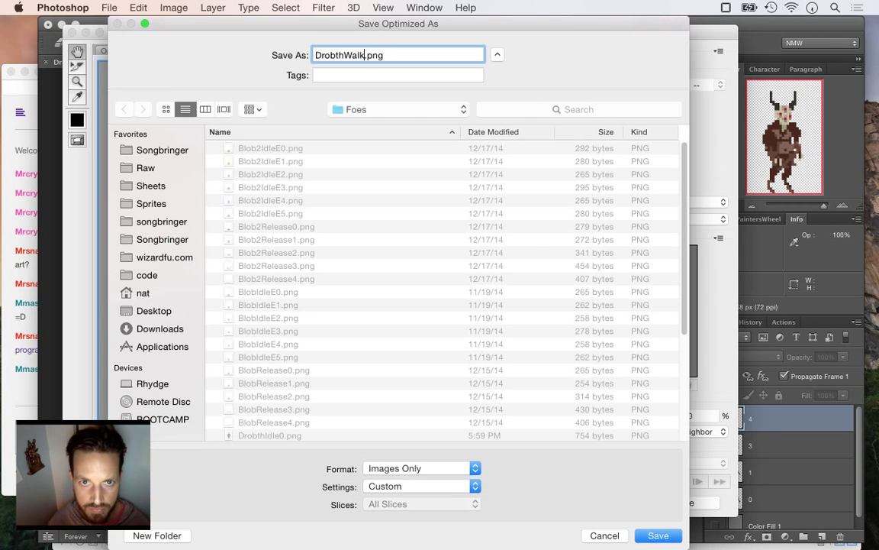
text(5)
key(Return)
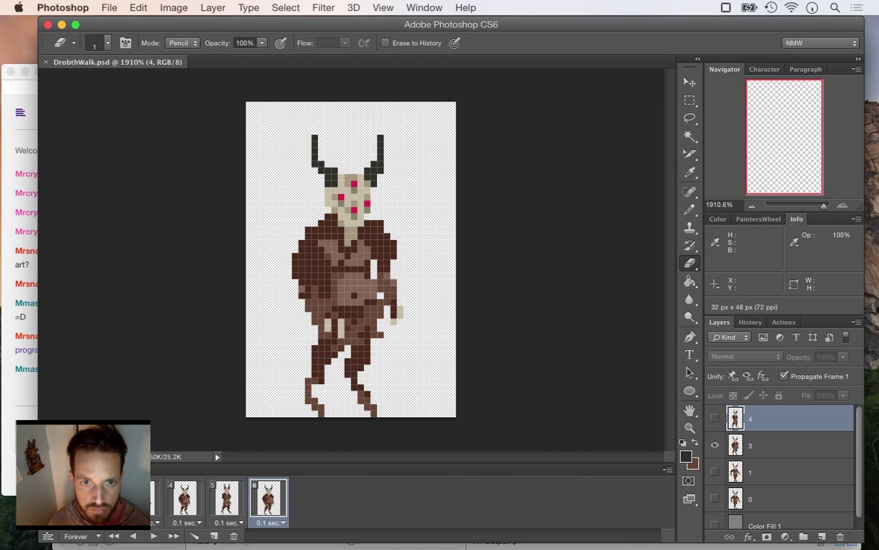
Open the recent file DrobthIdle.psd and flip its canvas horizontally.
click(109, 7)
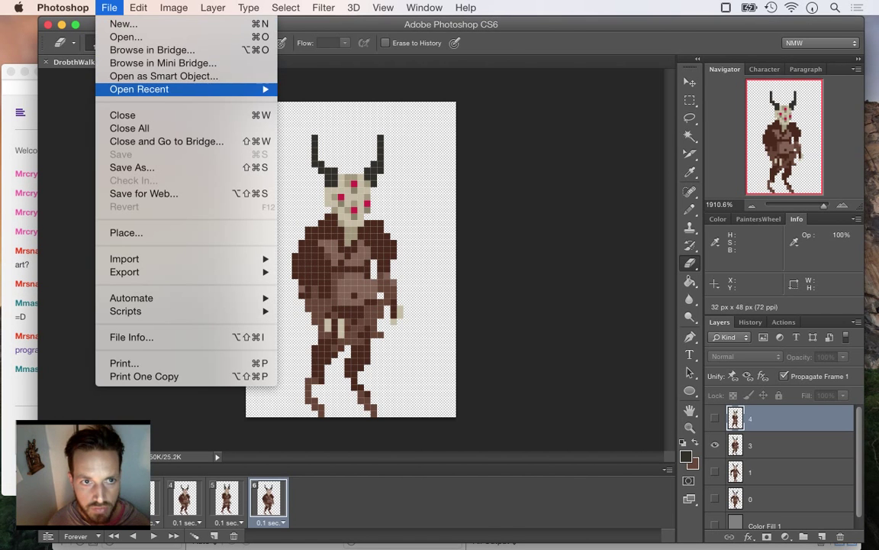
mouse_move(183, 86)
click(334, 102)
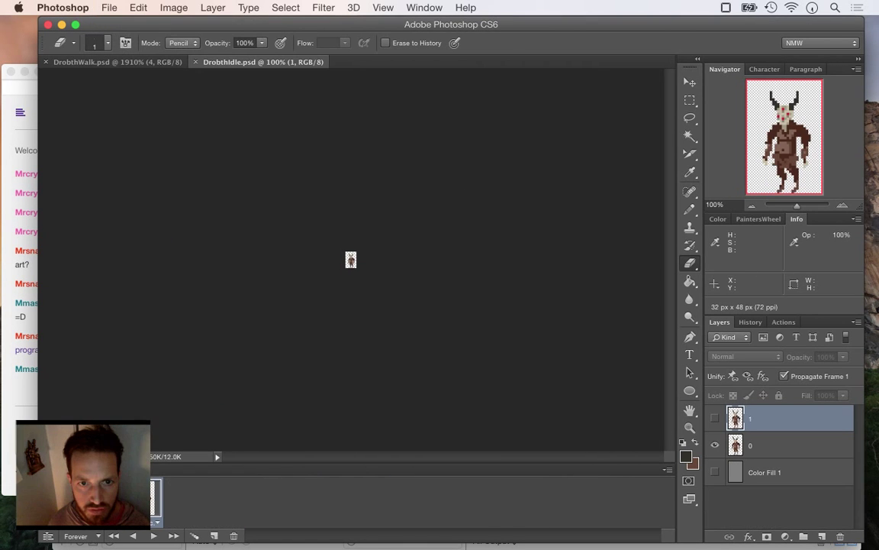
drag(797, 206, 820, 205)
click(174, 8)
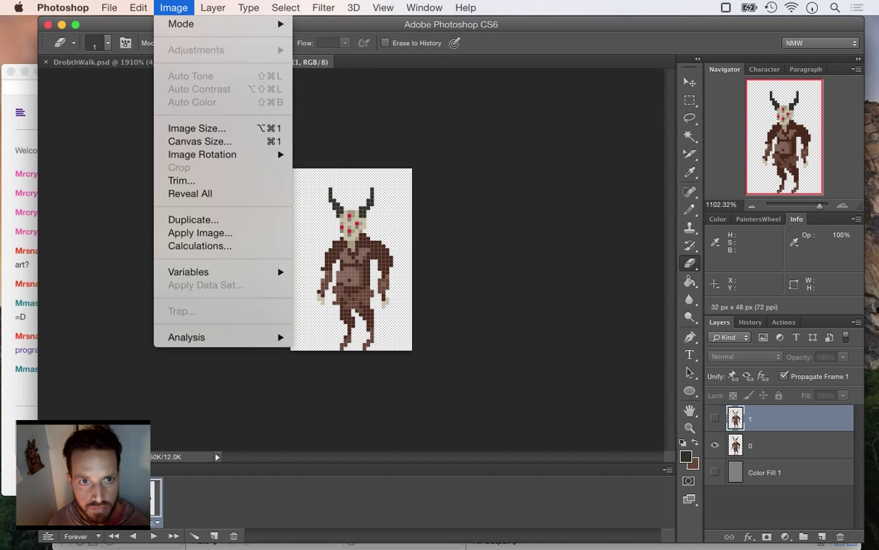
mouse_move(202, 154)
click(357, 219)
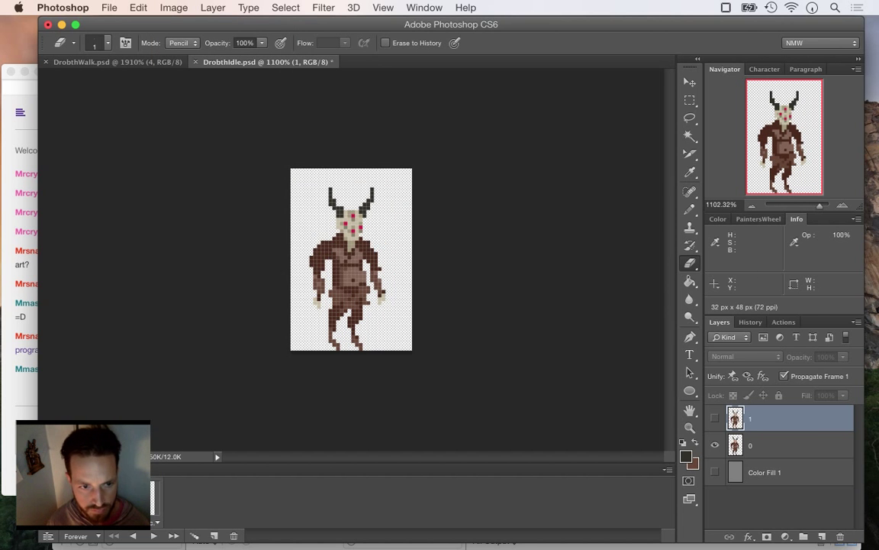
Export the first DrobthIdle frame for web as DrobthIdle0.png, replacing any existing file.
key(super+alt+shift+s)
key(Return)
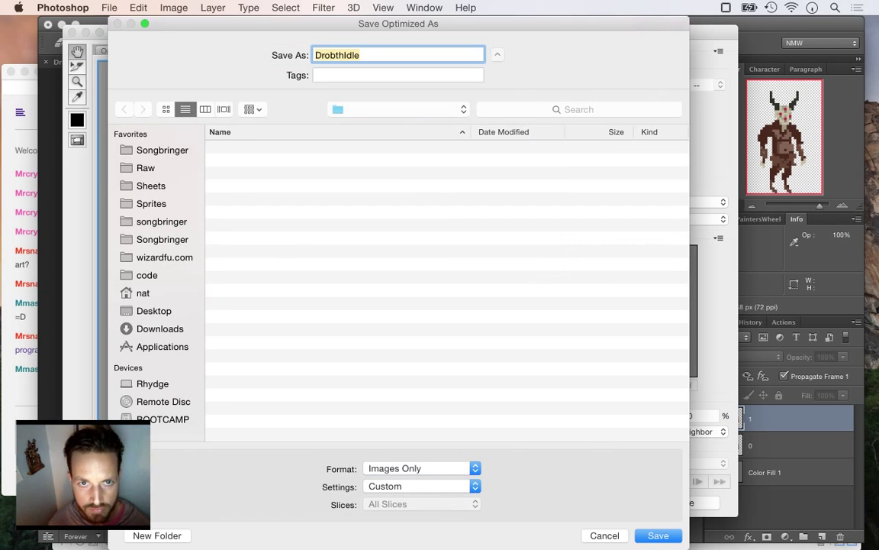
text(0.png)
key(Return)
key(Return)
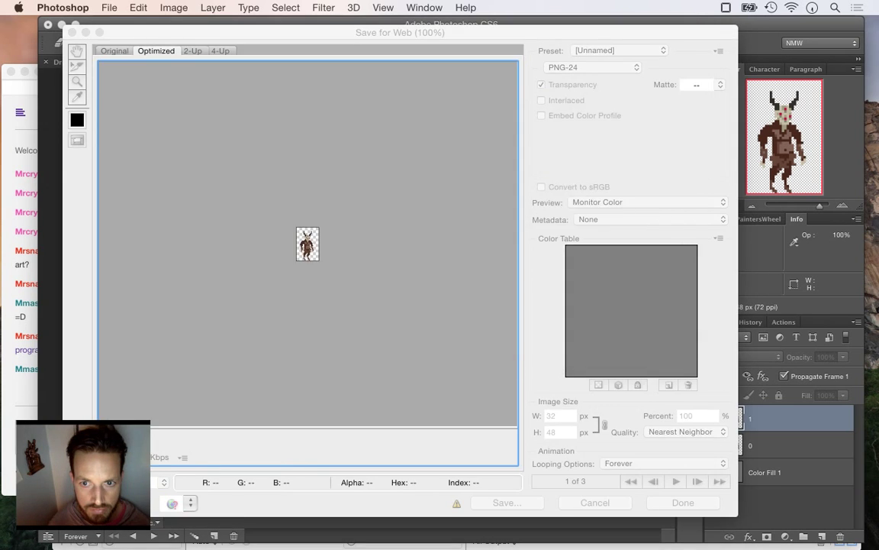
Export the second DrobthIdle frame for web as DrobthIdle1.png, replacing the existing file.
key(Right)
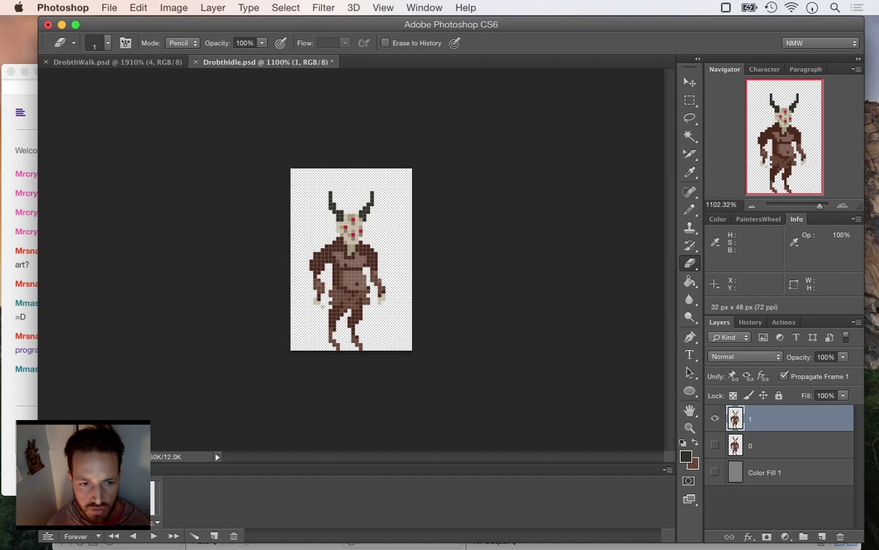
key(super+alt+shift+s)
key(Return)
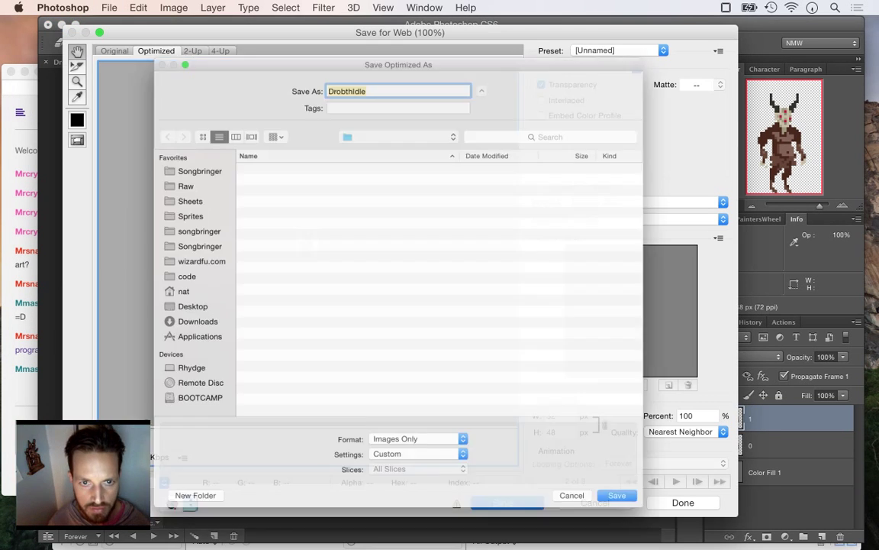
text(1.png)
key(Return)
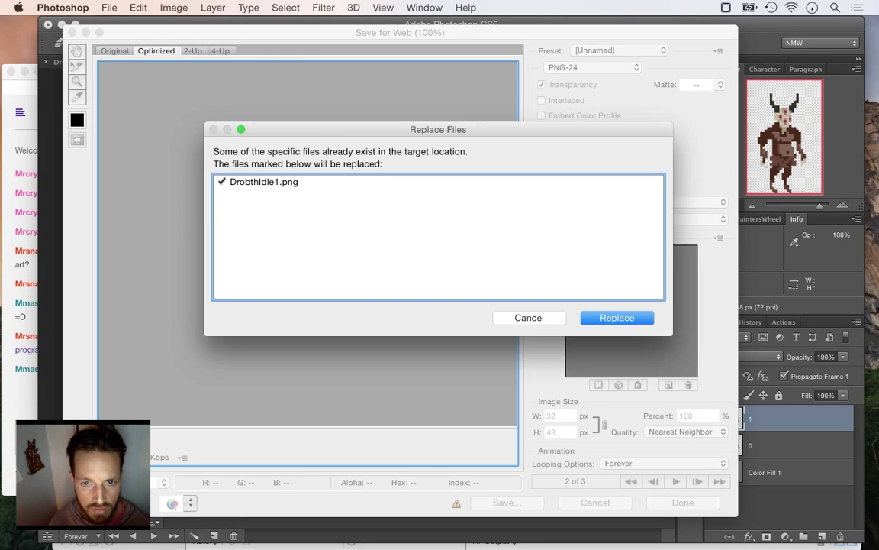
key(Return)
Export the third DrobthIdle frame for web as DrobthIdle2.png, replacing the existing file.
key(Left)
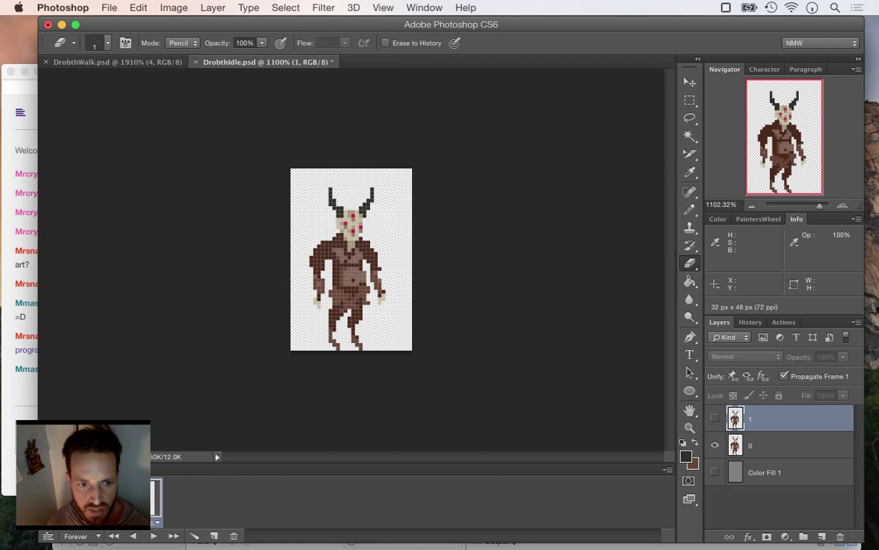
key(super+alt+shift+s)
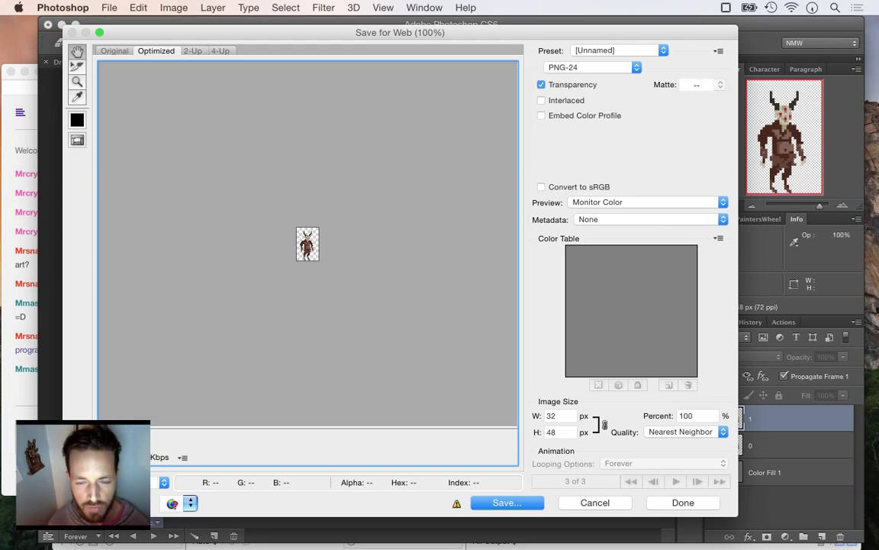
key(Return)
key(Right)
text(2)
key(Return)
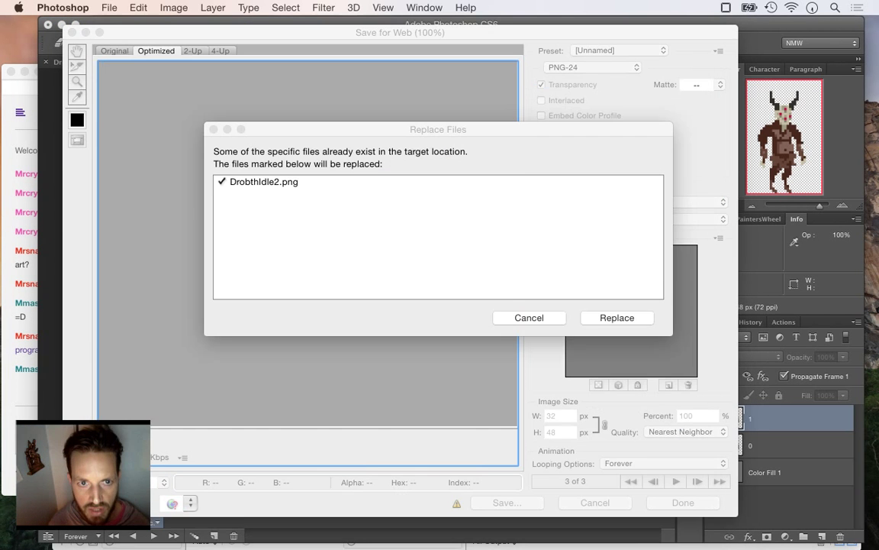
key(Return)
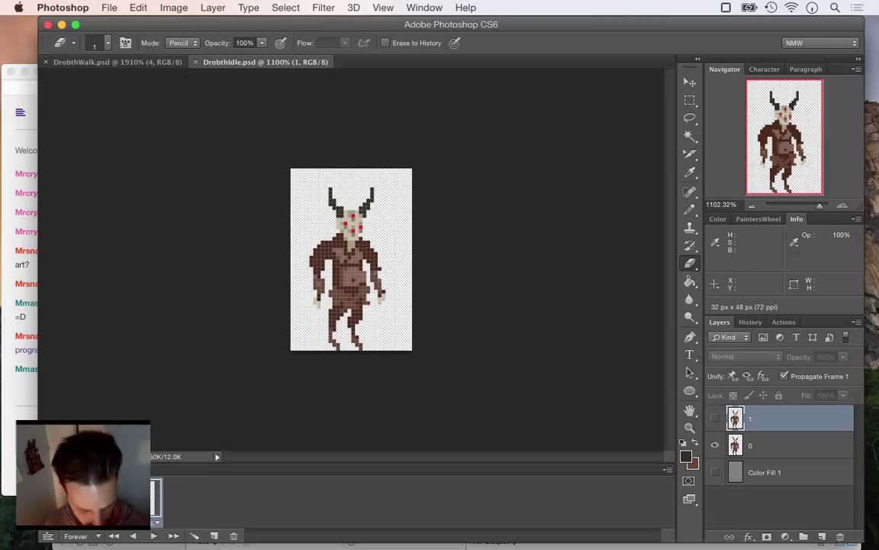
Switch to the running Songbringer game and walk the hero east, through the slime room and north into the Drobth room.
key(cmd+Tab)
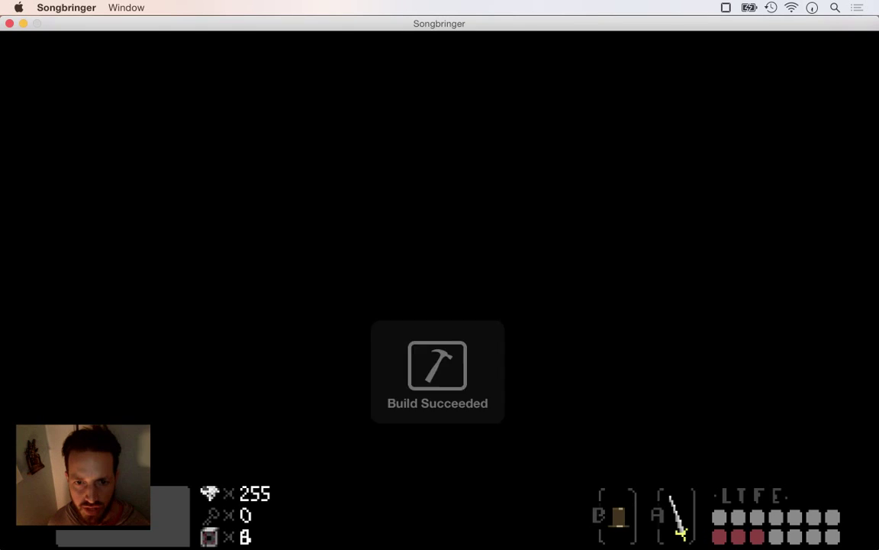
key(Right)
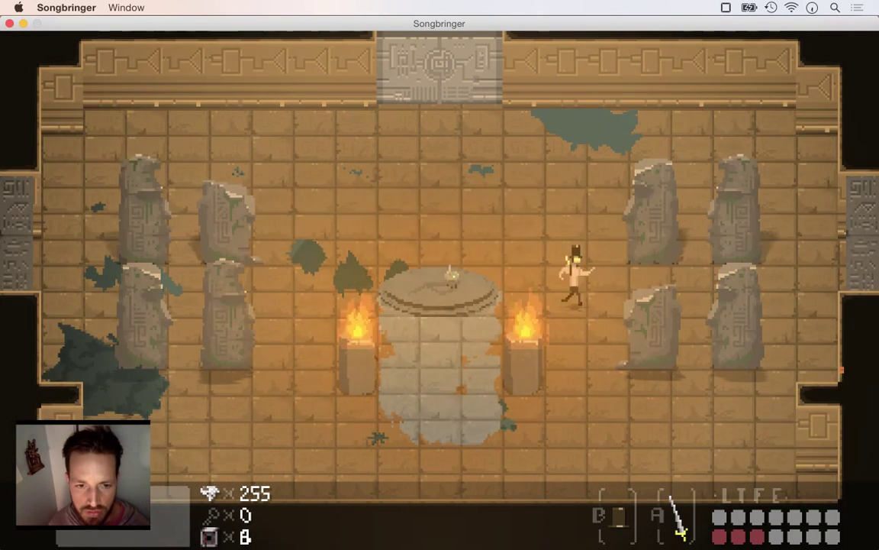
key(Right)
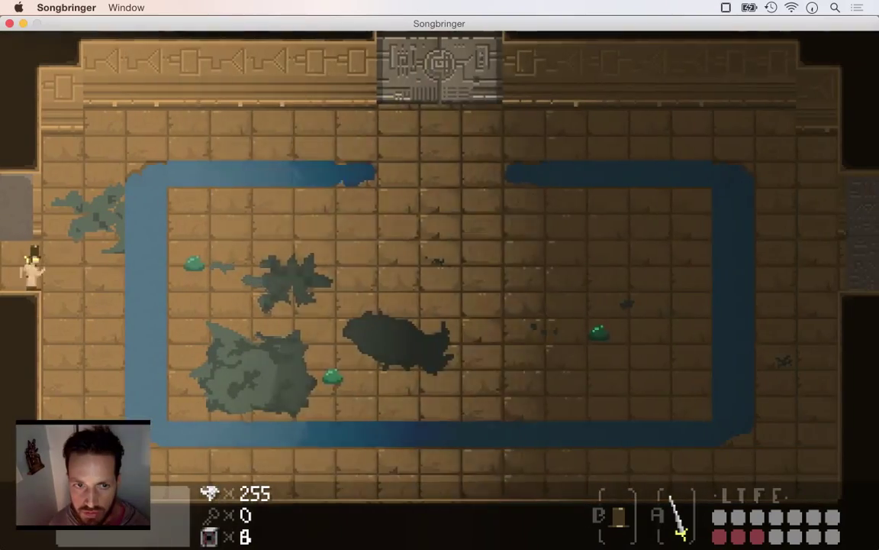
key(Right)
key(Up)
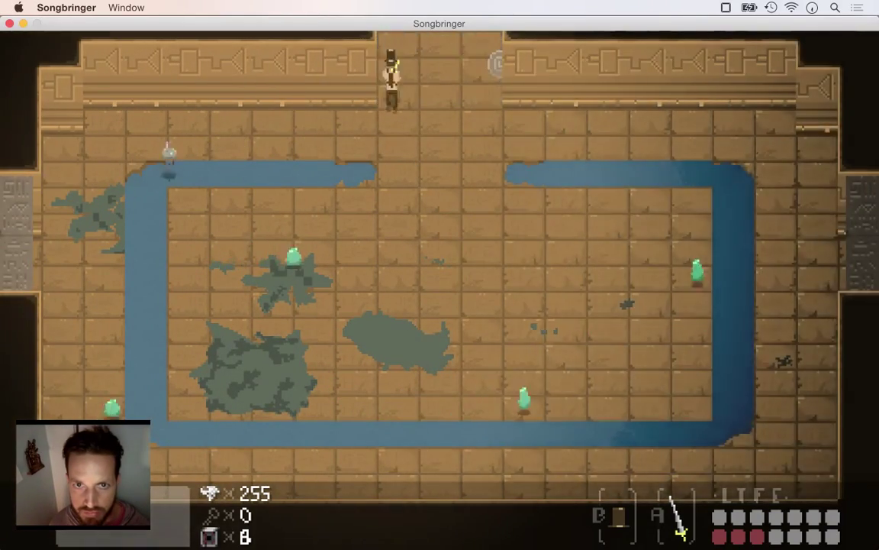
key(Up)
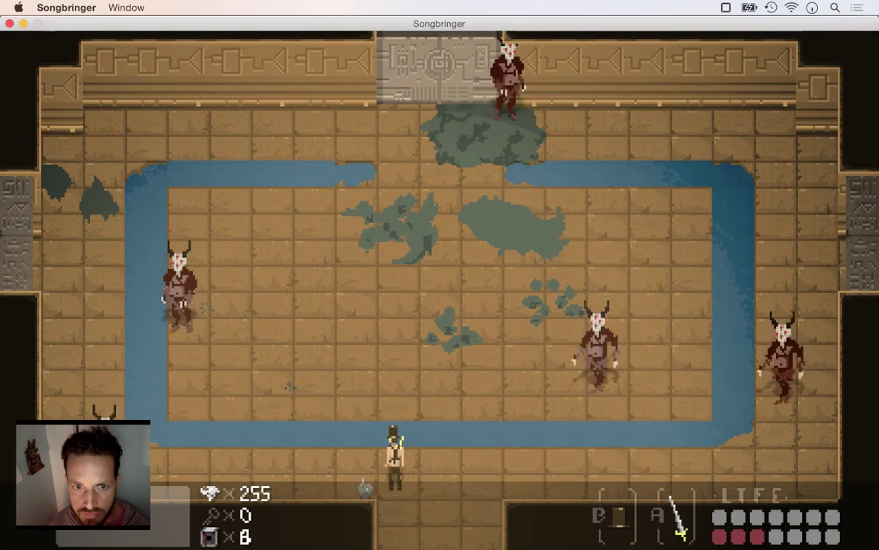
Walk the hero around the lower-left part of the room to examine the Drobths' flipped walk and idle animations.
key(Left)
key(Left)
key(Up)
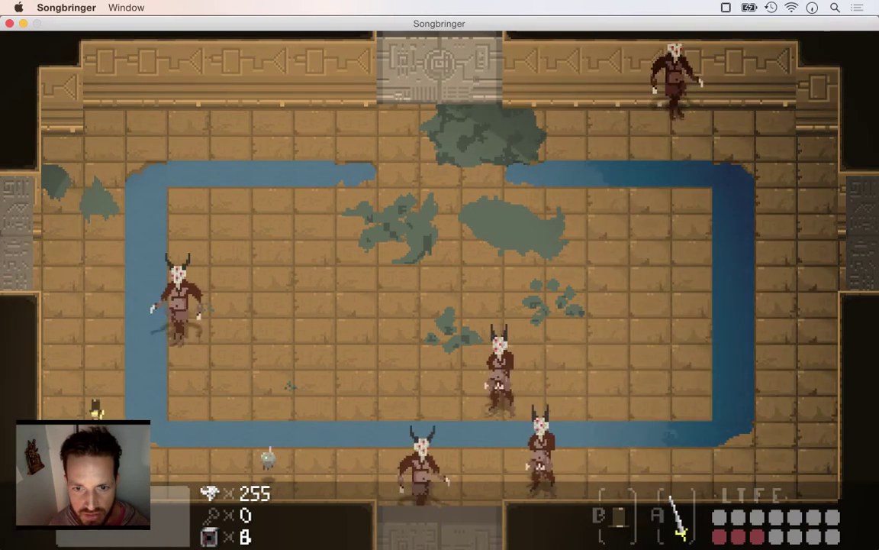
key(Right)
key(Down)
key(Right)
key(Left)
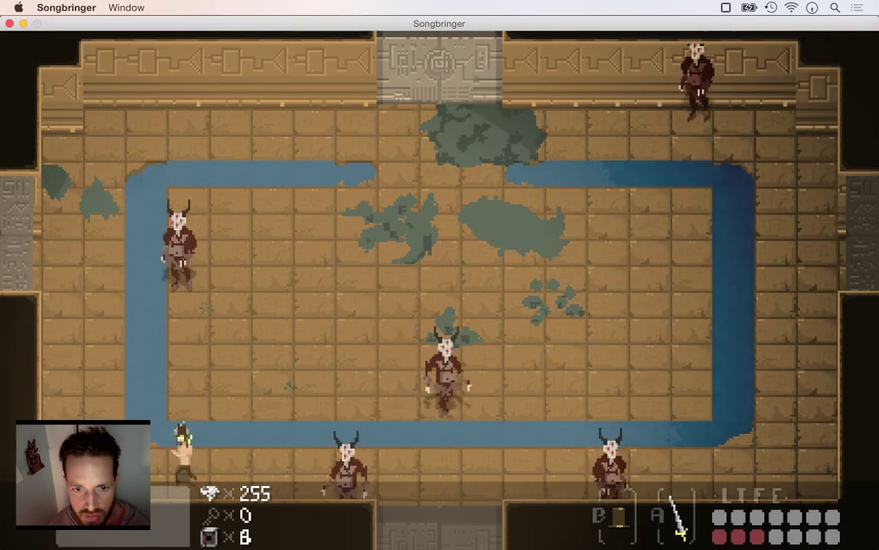
key(Right)
key(Up)
key(Down)
key(Left)
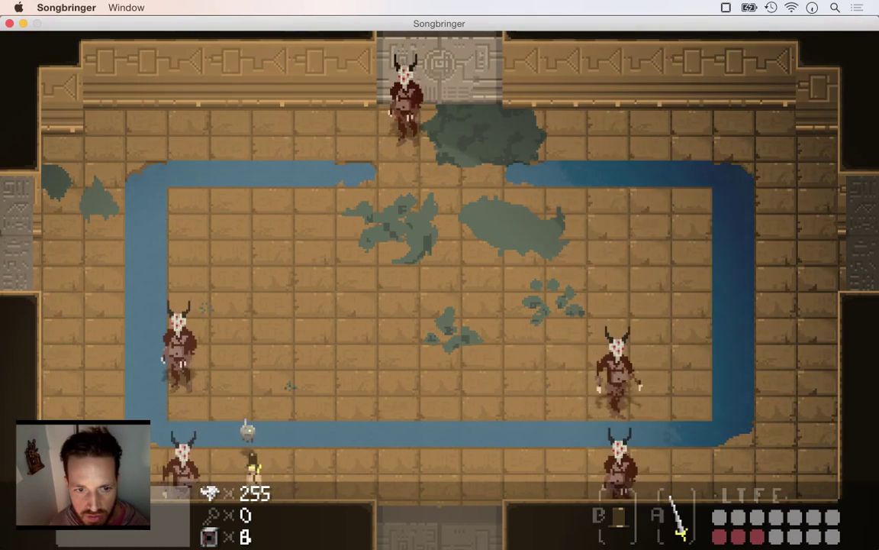
key(Right)
key(Right)
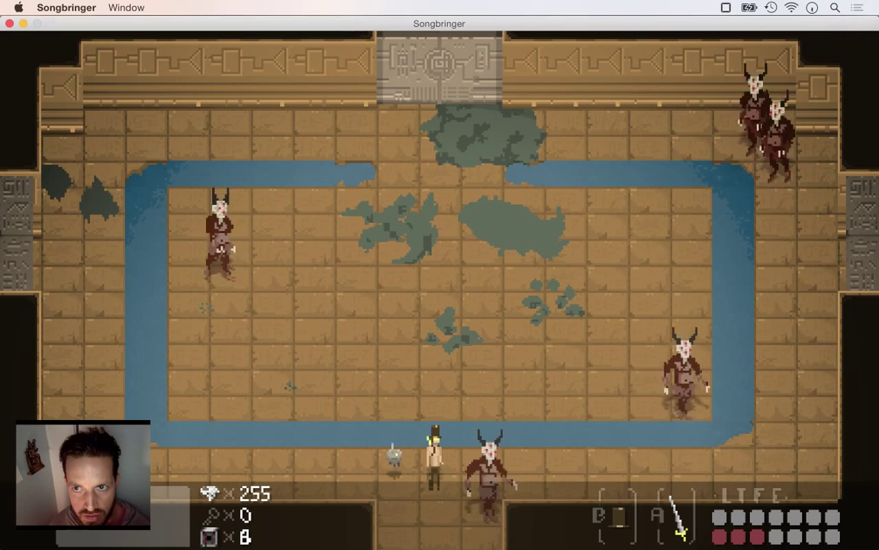
Walk the hero to the room's lower-right corner and back west to check which way the moving Drobths face.
key(Up)
key(Right)
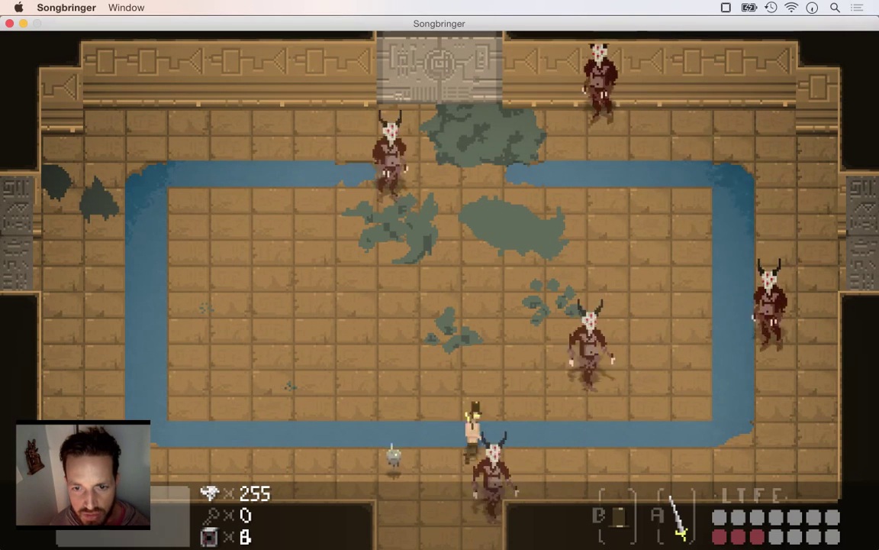
key(Right)
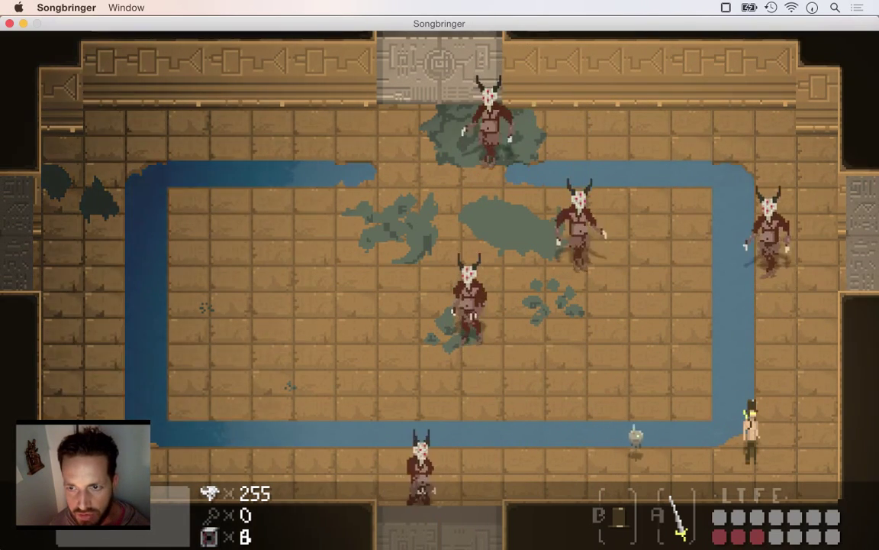
key(Right)
key(Up)
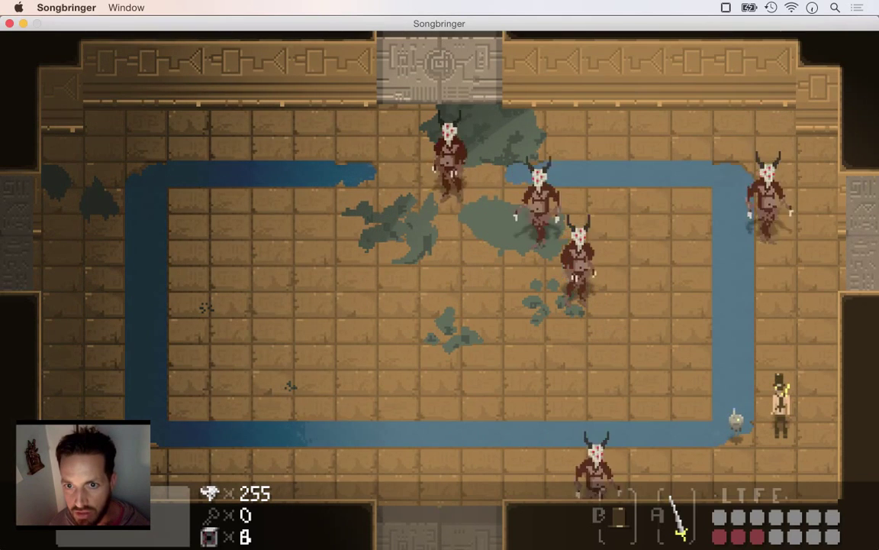
key(Down)
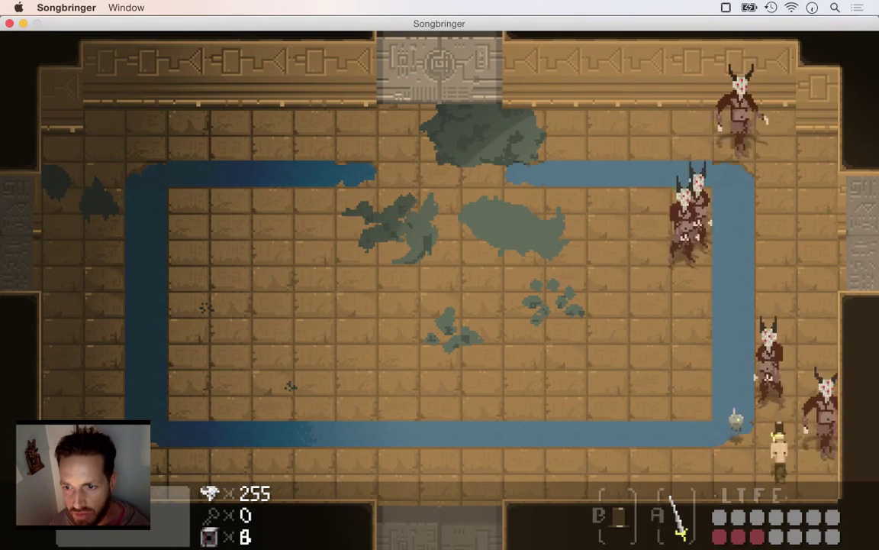
key(Left)
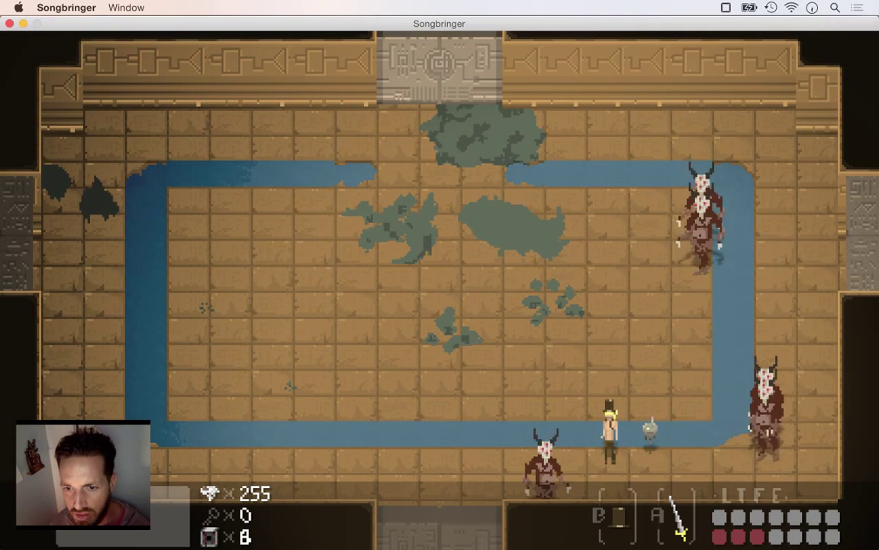
key(Left)
key(Left)
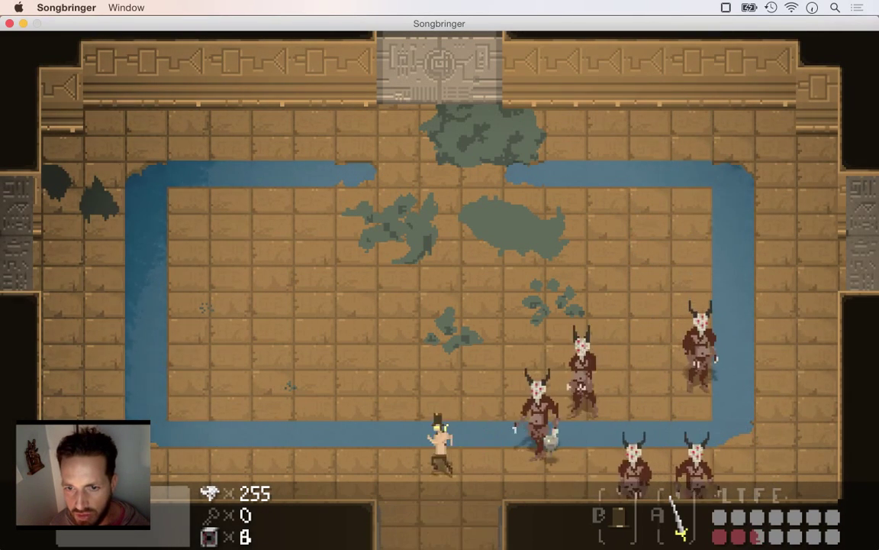
Fight the Drobths with the sword and thrown hat along the room's south and west sides to test them in combat.
key(space)
key(Left)
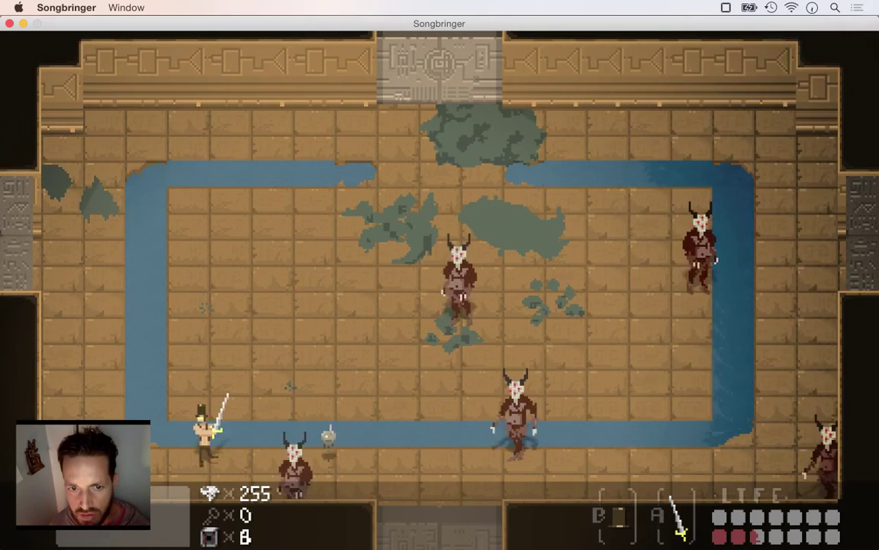
key(Right)
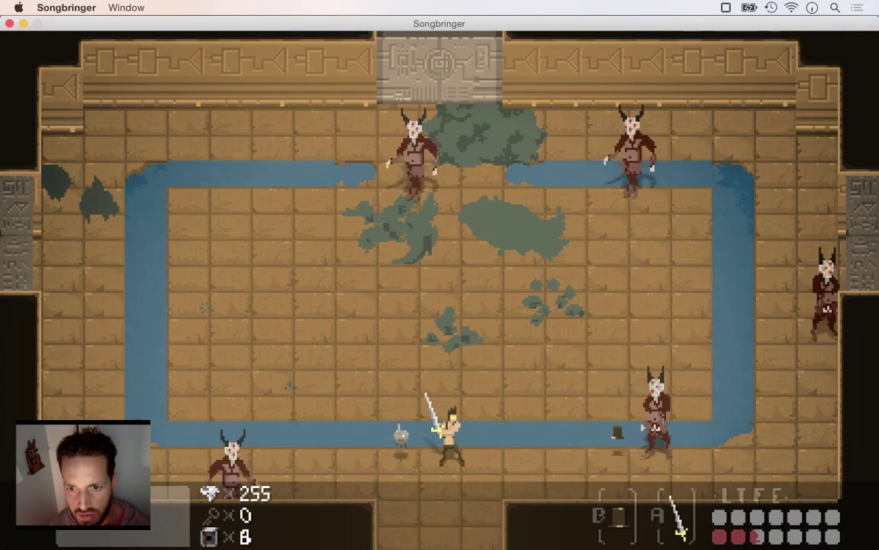
key(Right)
key(Left)
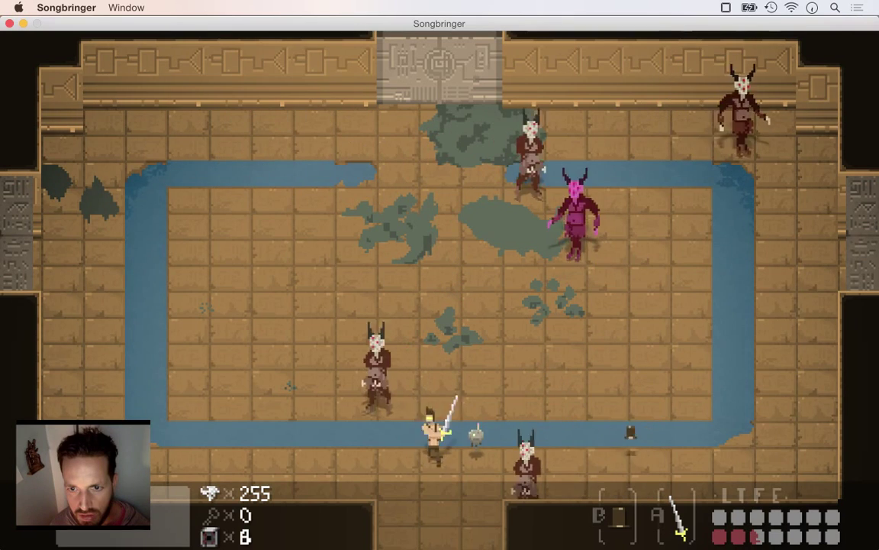
key(Left)
key(Up)
key(Up)
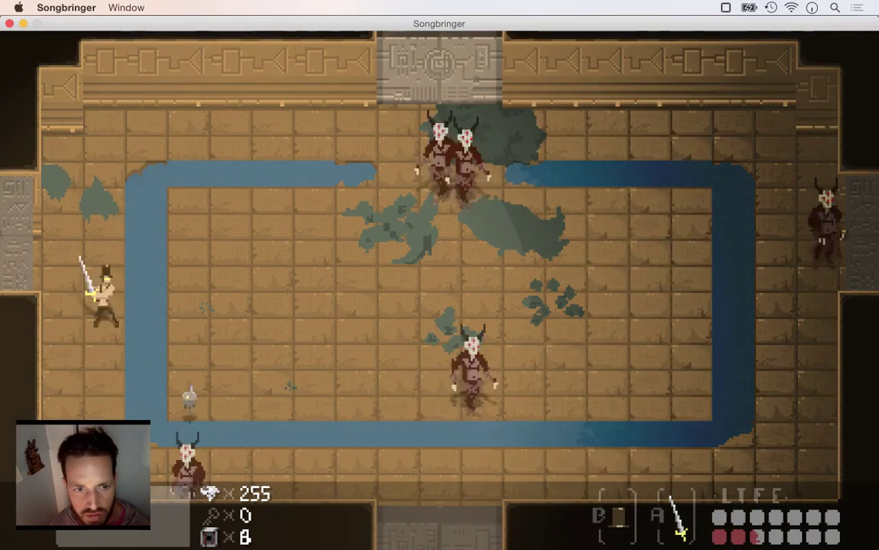
key(Down)
key(Up)
key(Down)
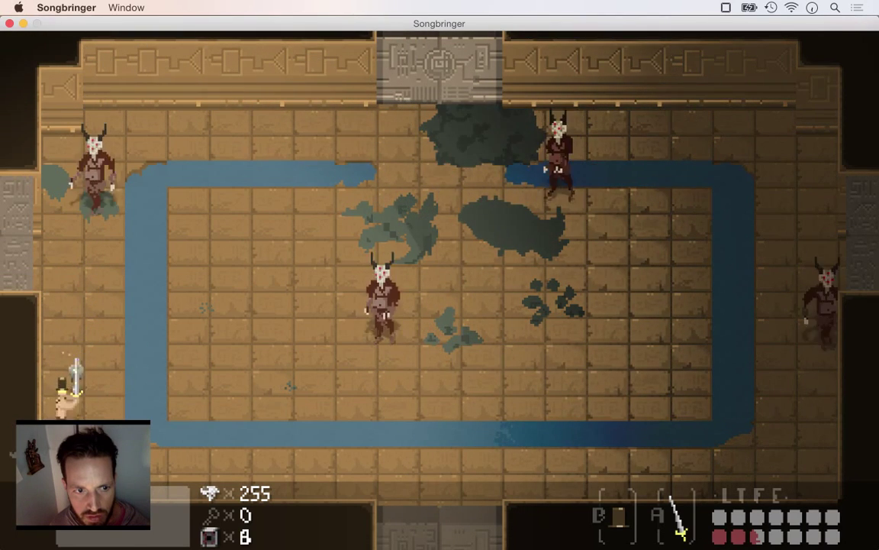
key(Right)
key(Left)
key(Down)
key(Right)
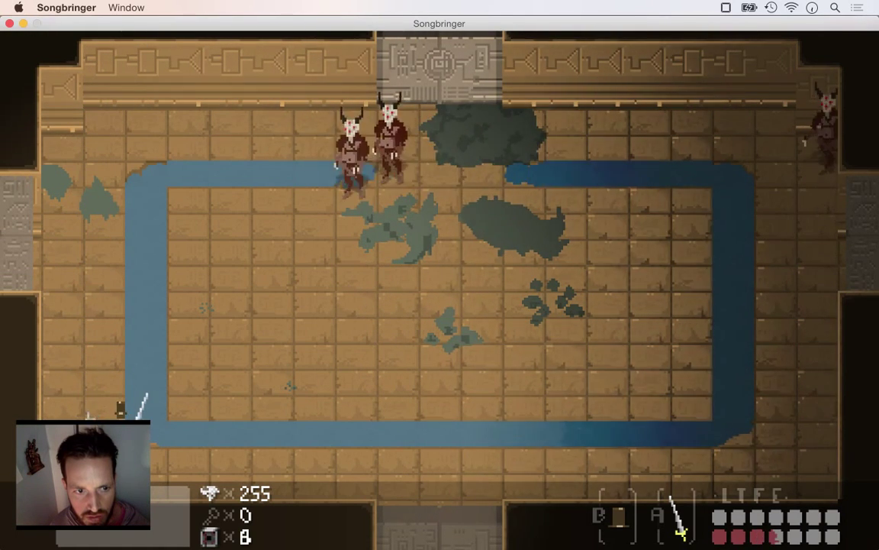
key(Up)
key(Up)
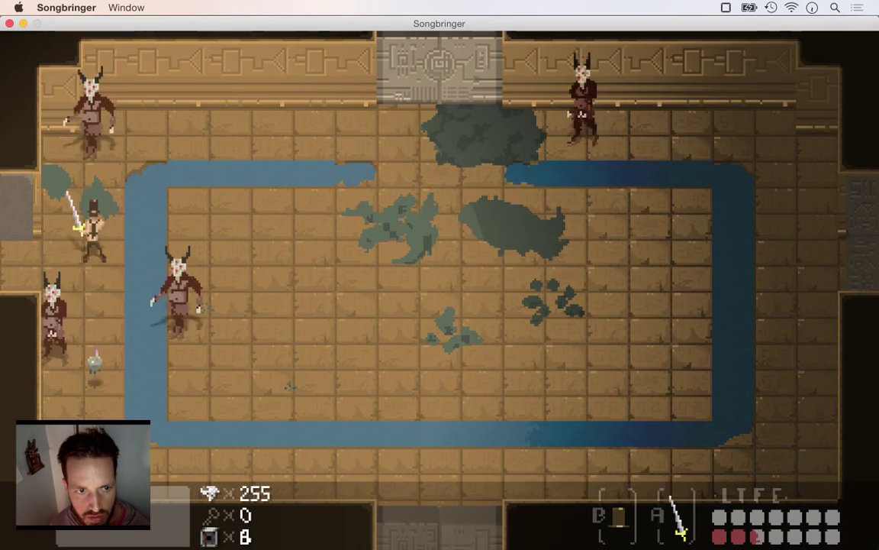
Quit the game and open Area.cpp in Xcode at the code that picks the foe profile name.
key(super+q)
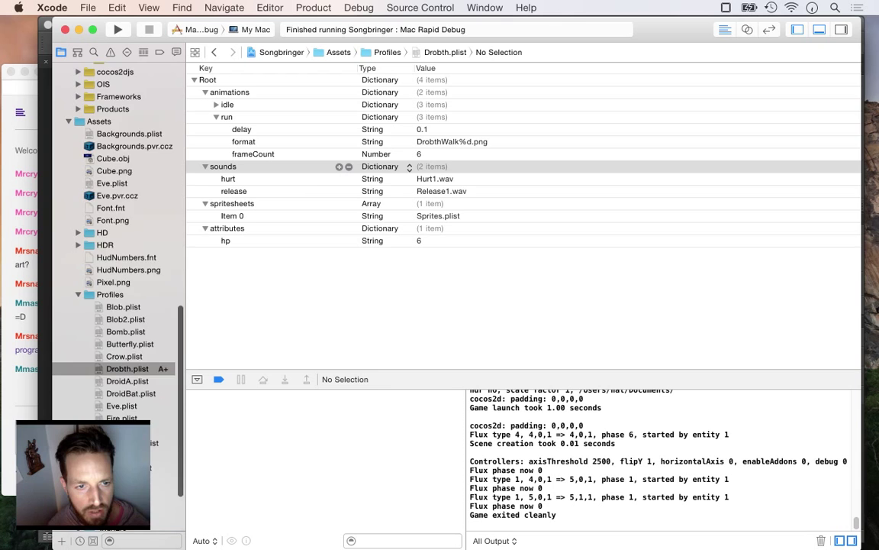
scroll(114, 229, up, 10)
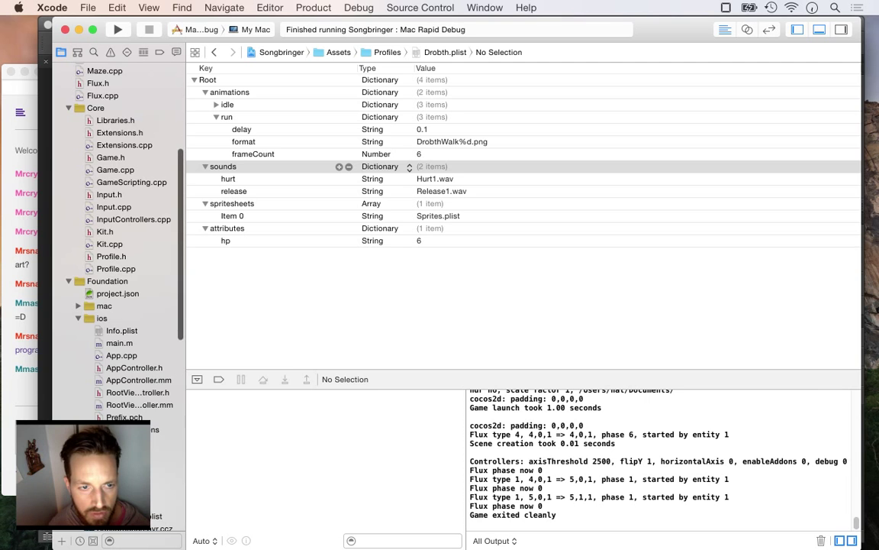
scroll(115, 229, up, 8)
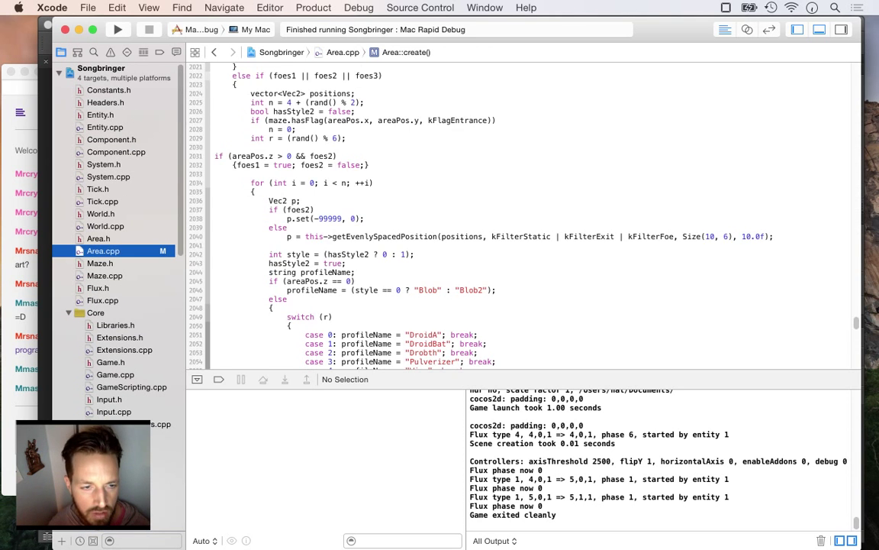
Check the Twitch chat in Safari, return to Area.cpp in Xcode and run Songbringer again.
key(super+Tab)
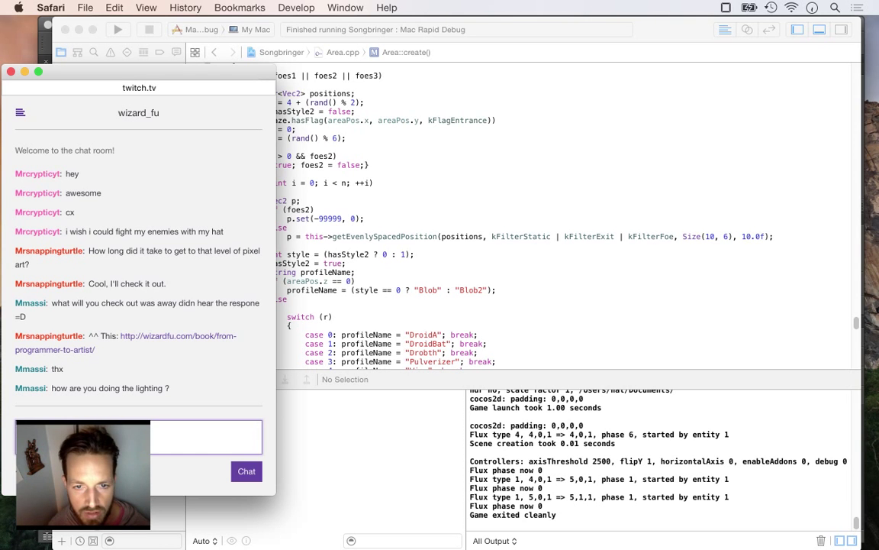
key(super+Tab)
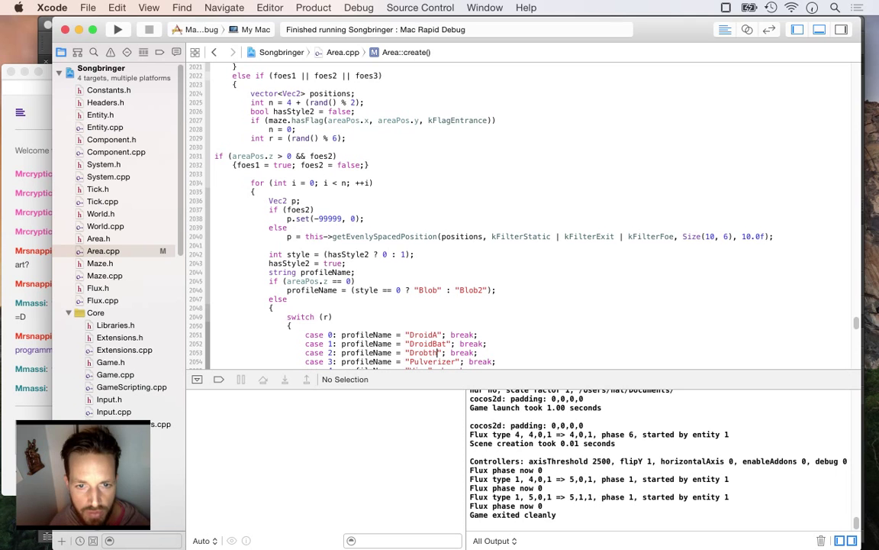
key(super+shift+y)
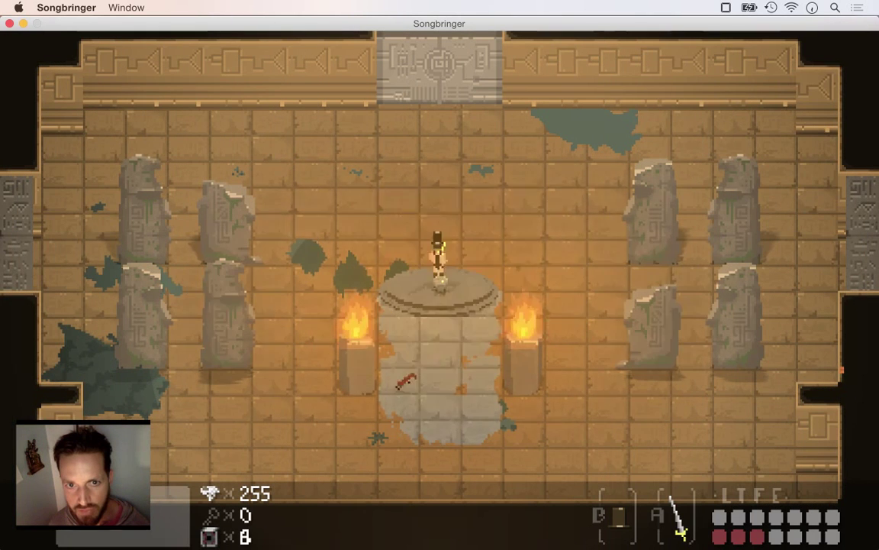
Walk the hero around the statue room's northwest corner and through the west exit into the pillar room to look for Drobths.
key(Up)
key(Left)
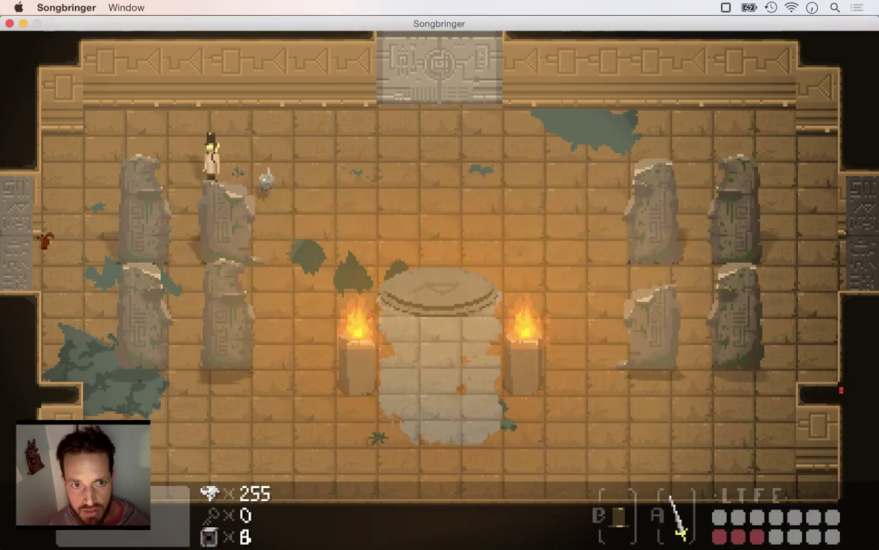
key(Left)
key(Left)
key(Down)
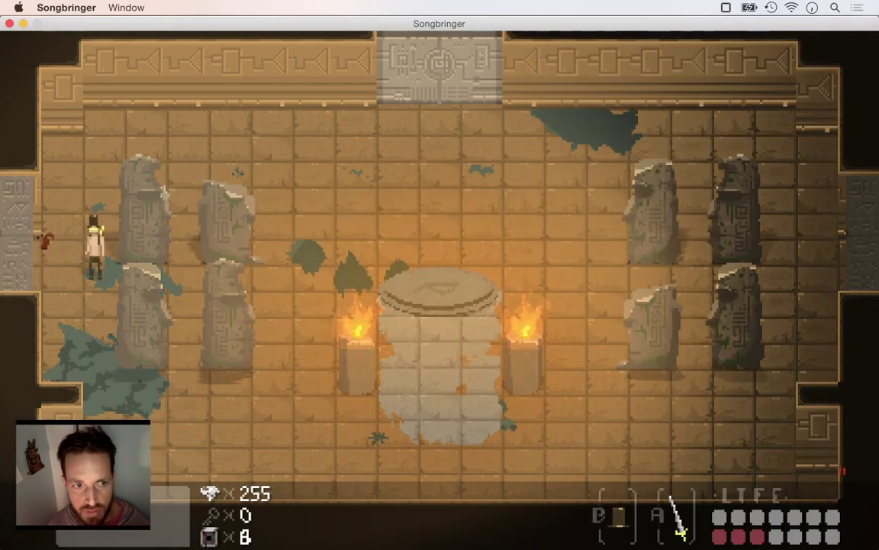
key(Left)
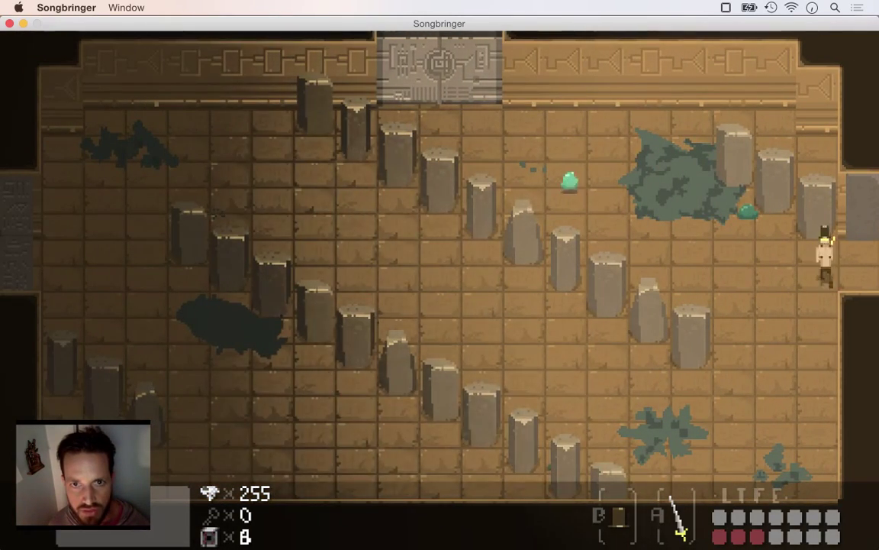
key(Left)
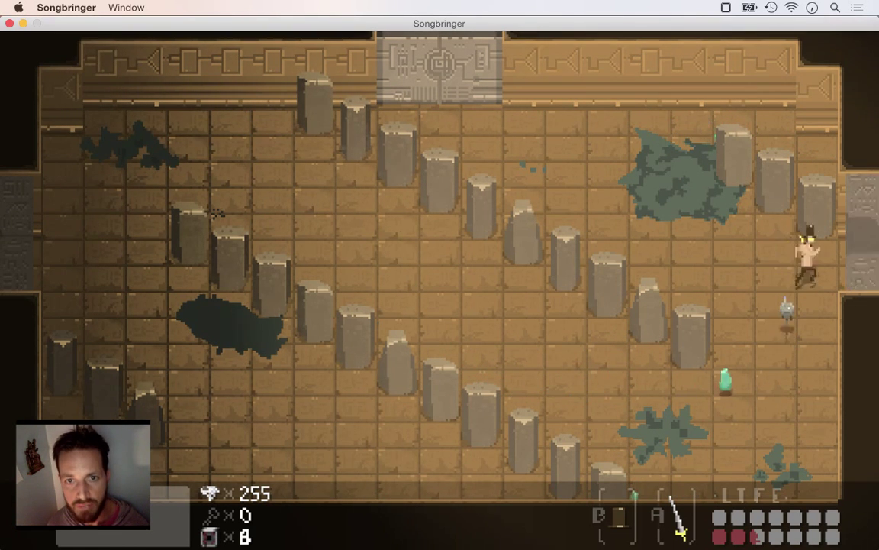
Return east from the pillar room, cross the statue room's north side and leave through its east exit.
key(Right)
key(Up)
key(Right)
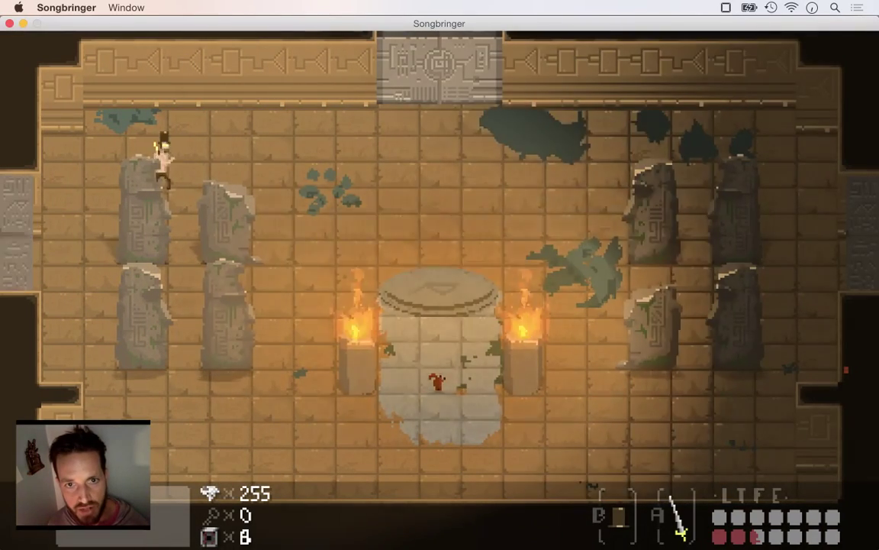
key(Right)
key(Up)
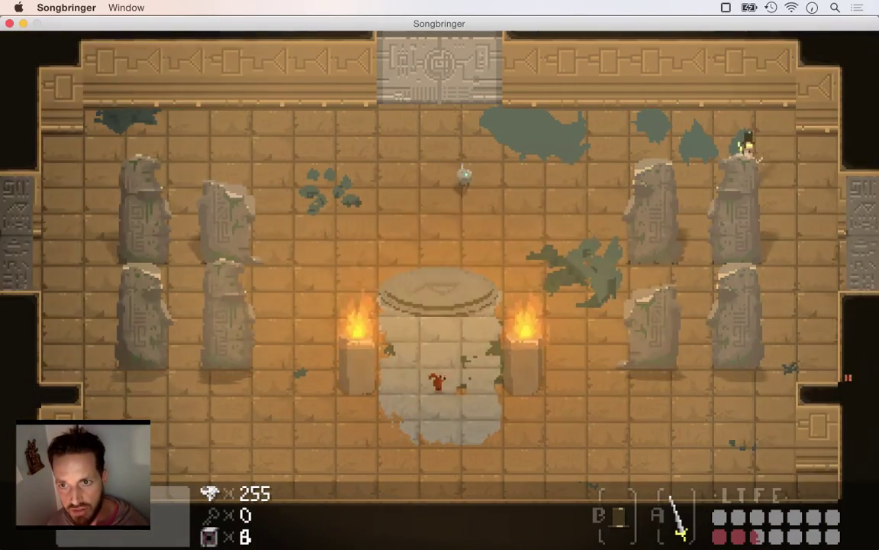
key(Down)
key(Right)
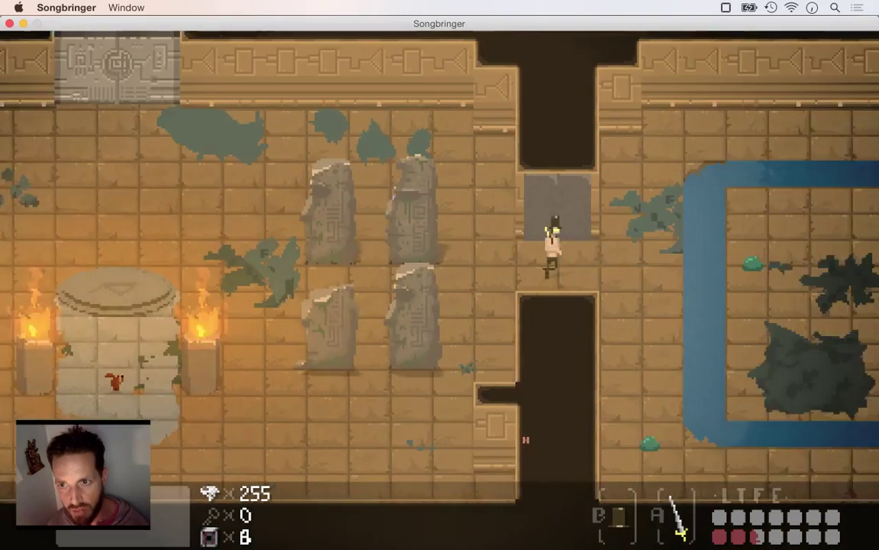
Draw the sword near the blobs in the water-channel room, walk its northwest corner and return west to the statue room.
key(Down)
key(space)
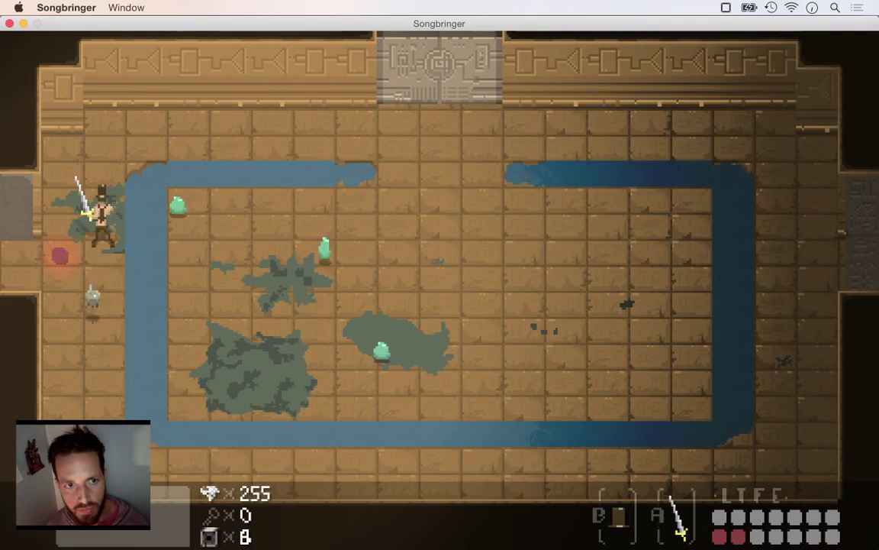
key(Right)
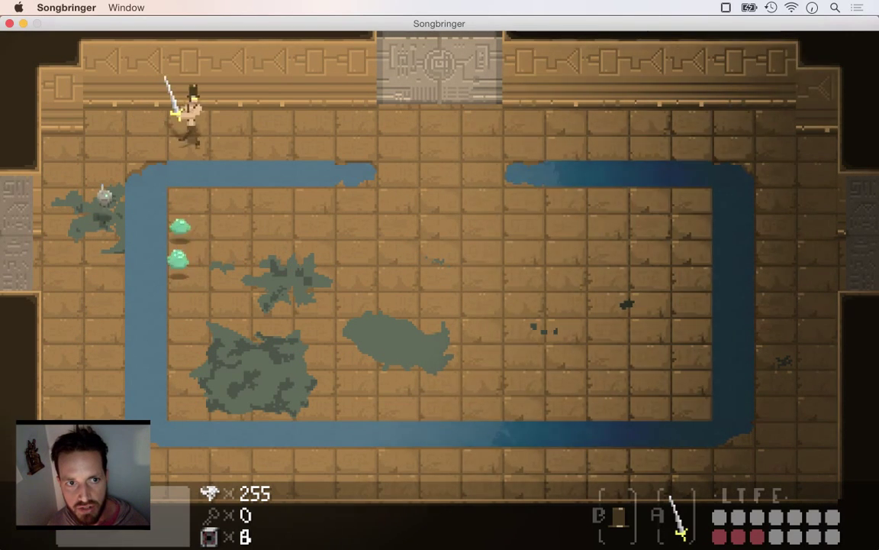
key(Left)
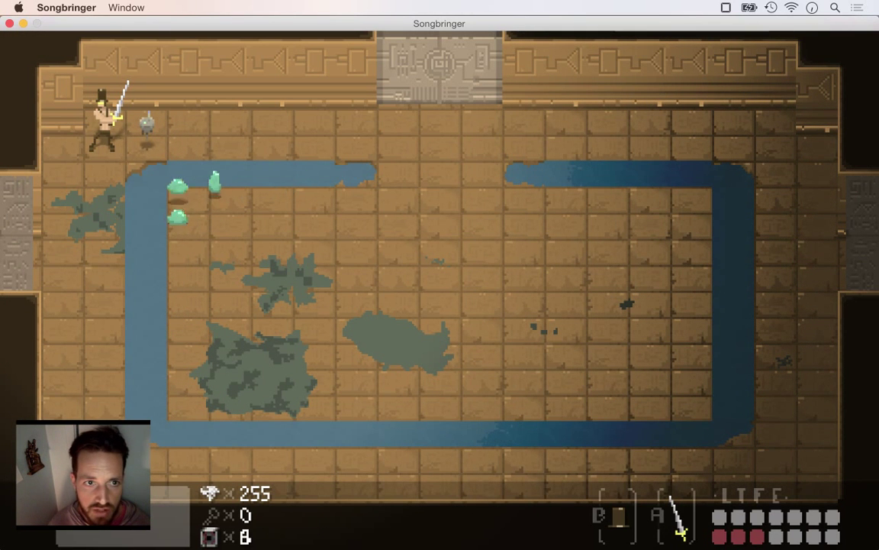
key(Left)
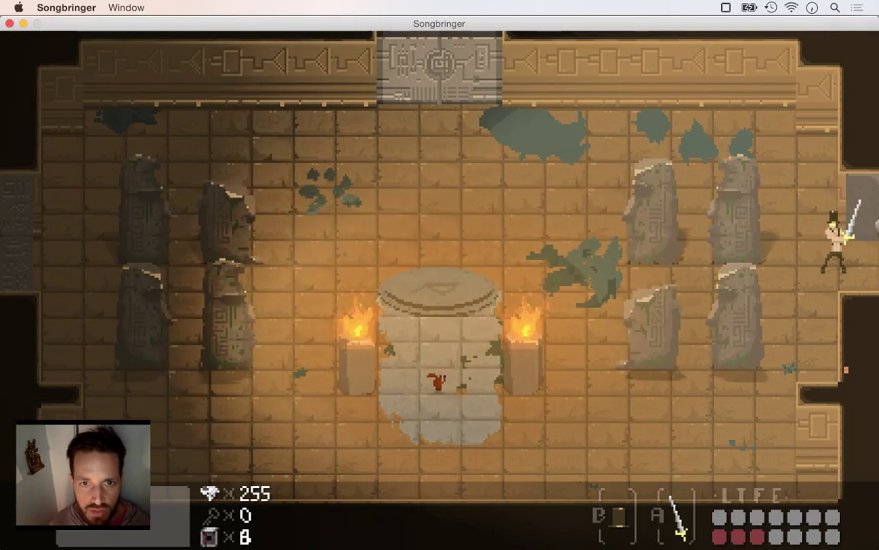
key(Left)
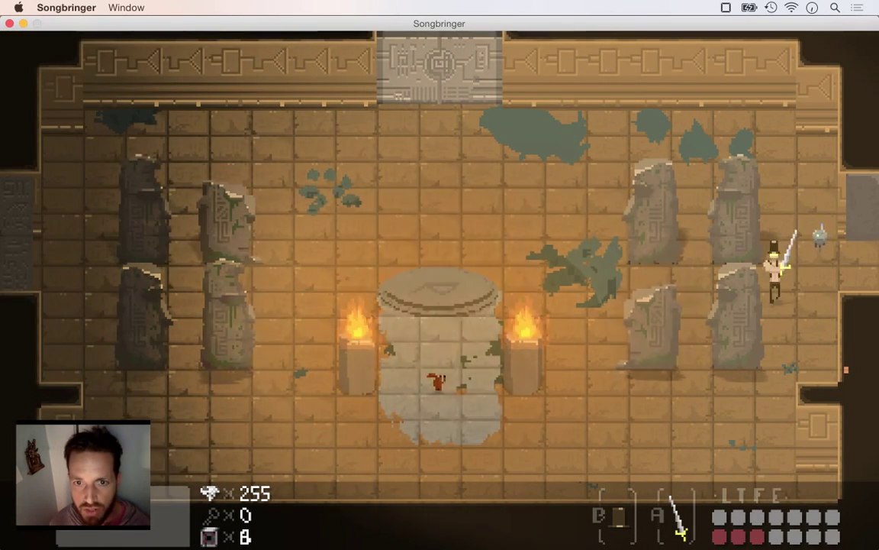
Walk to the statue room's southeast corner, go back east and take the water-channel room's north exit to the Drobths.
key(Down)
key(Left)
key(Right)
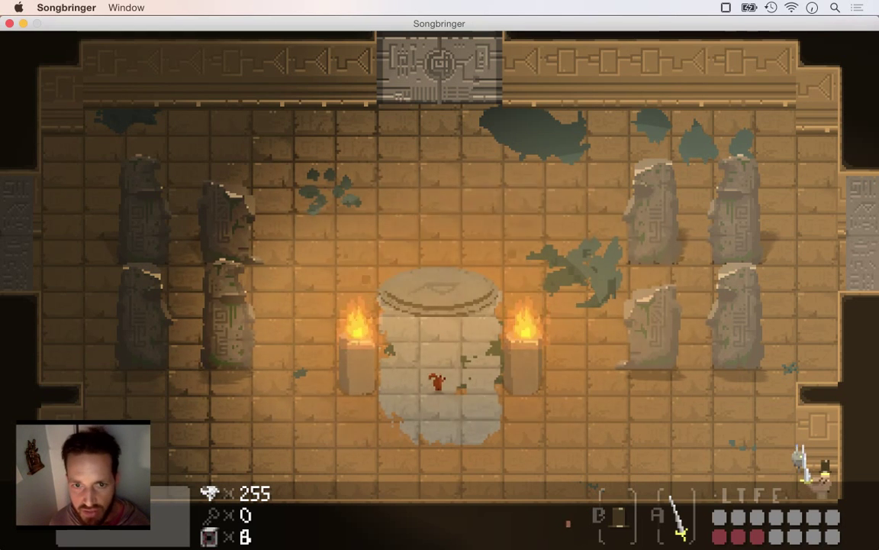
key(Left)
key(Up)
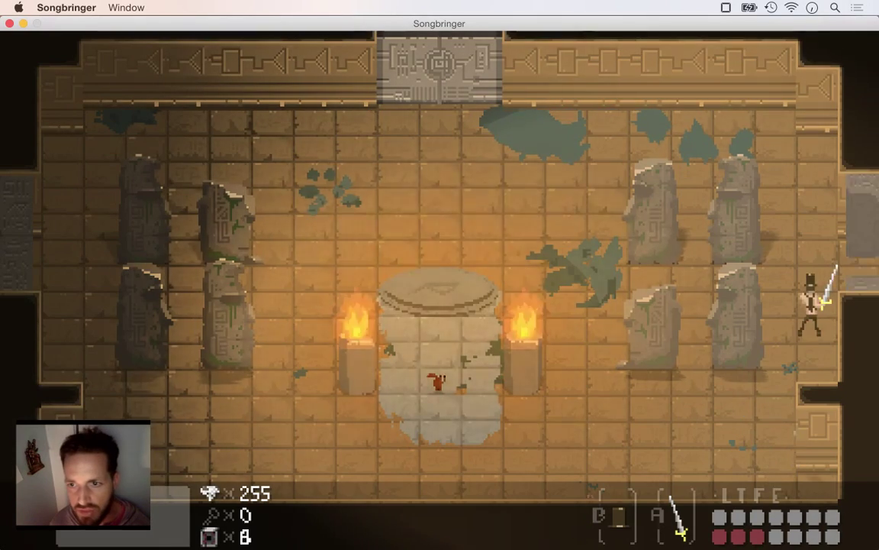
key(Right)
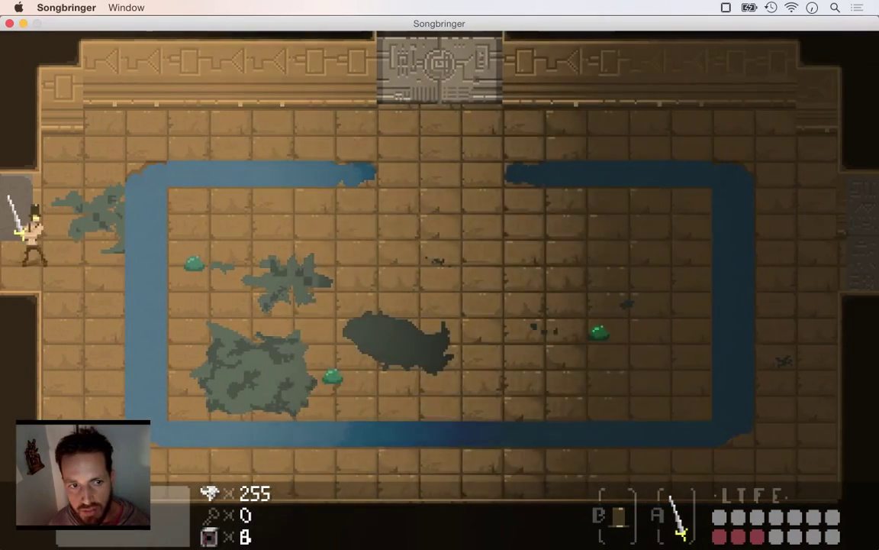
key(Right)
key(Up)
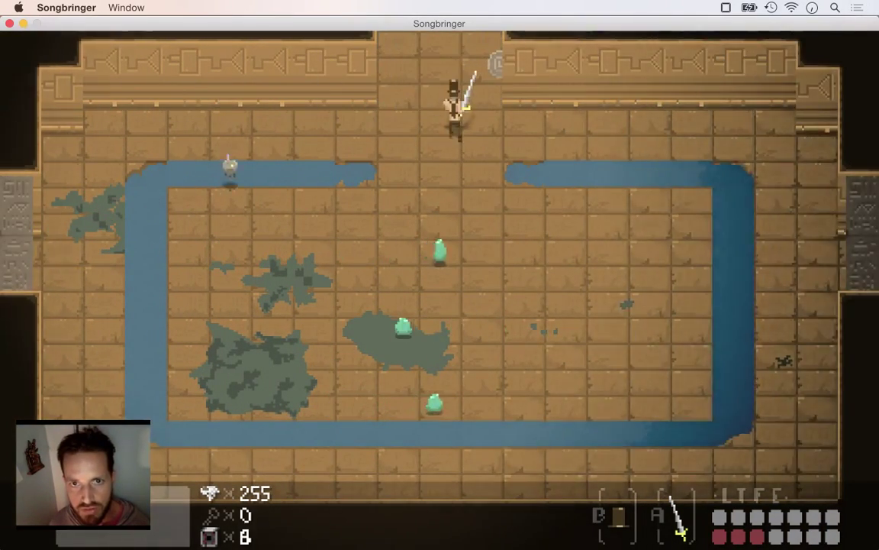
key(Up)
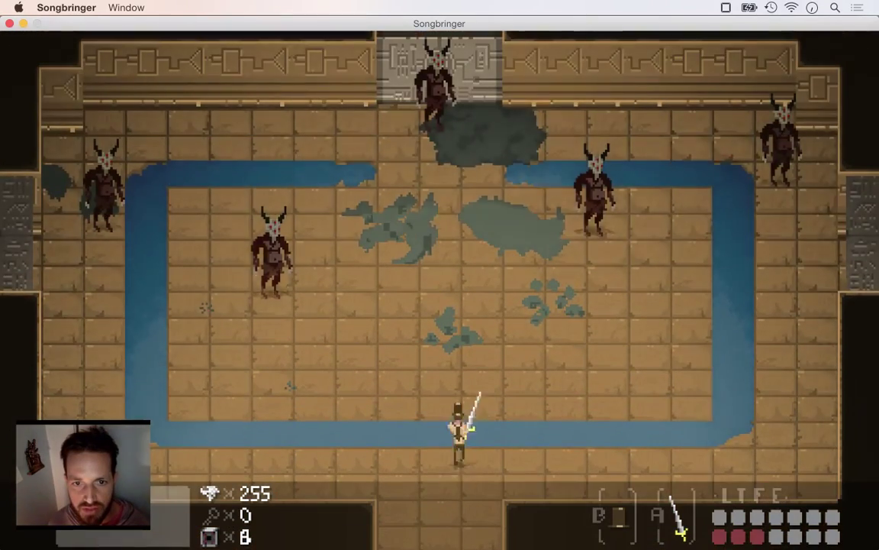
Swing the sword at the Drobths in the room's southwest corner and run back east along the south channel.
key(Left)
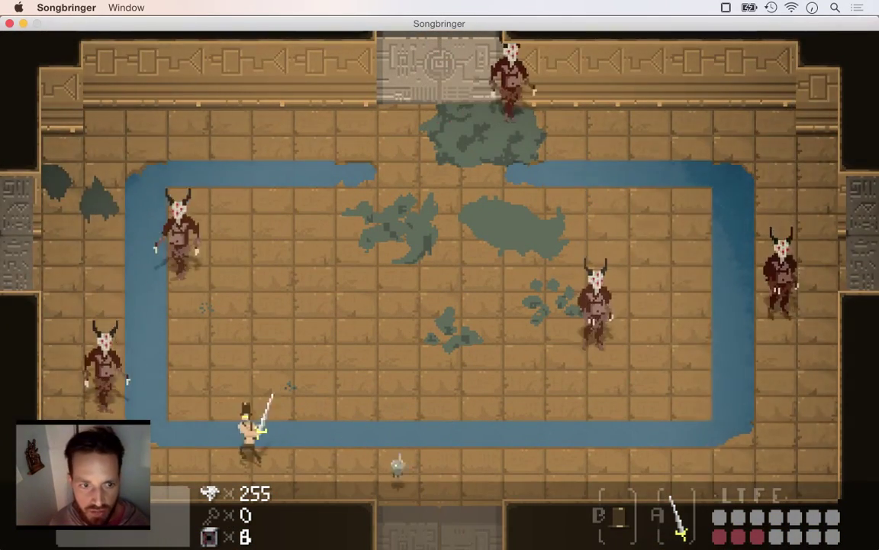
key(space)
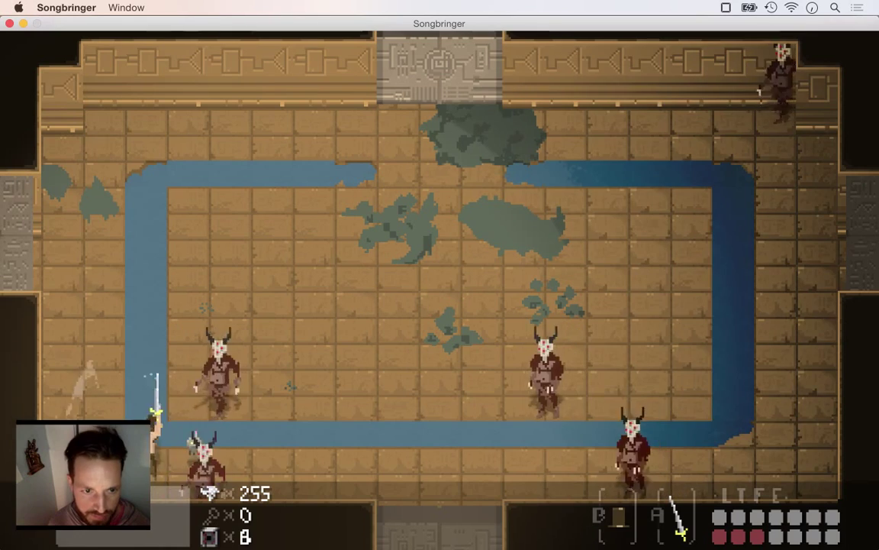
key(Right)
key(Right)
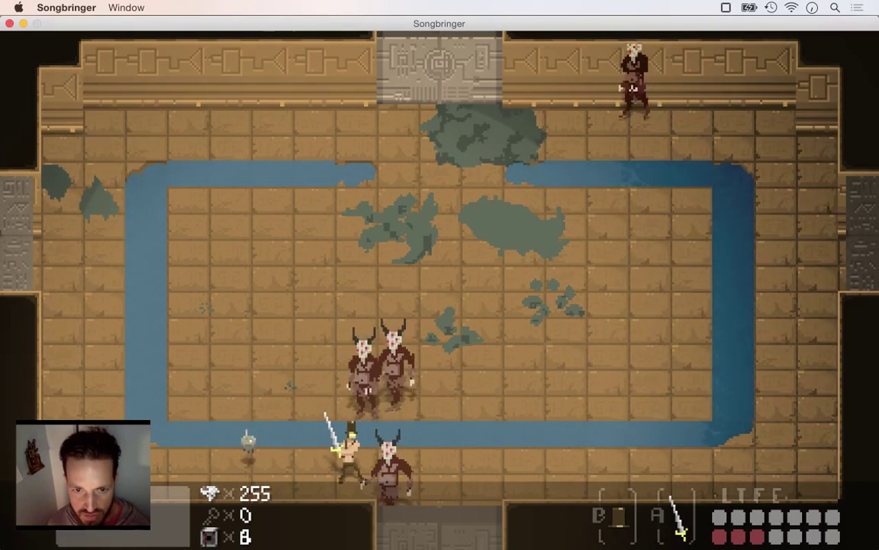
key(Right)
key(Left)
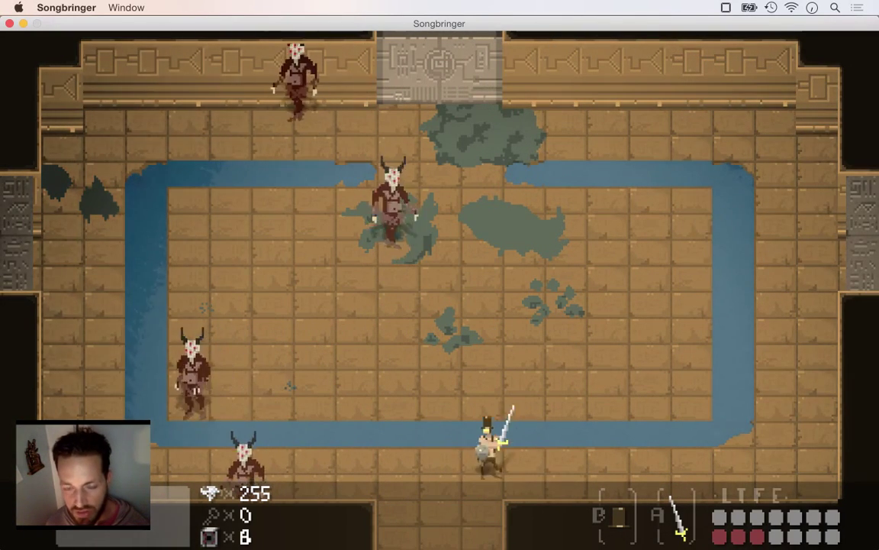
Fight the Drobths near the southeast corner and dodge north along the east wall to check their walk animation.
key(Up)
key(Right)
key(Down)
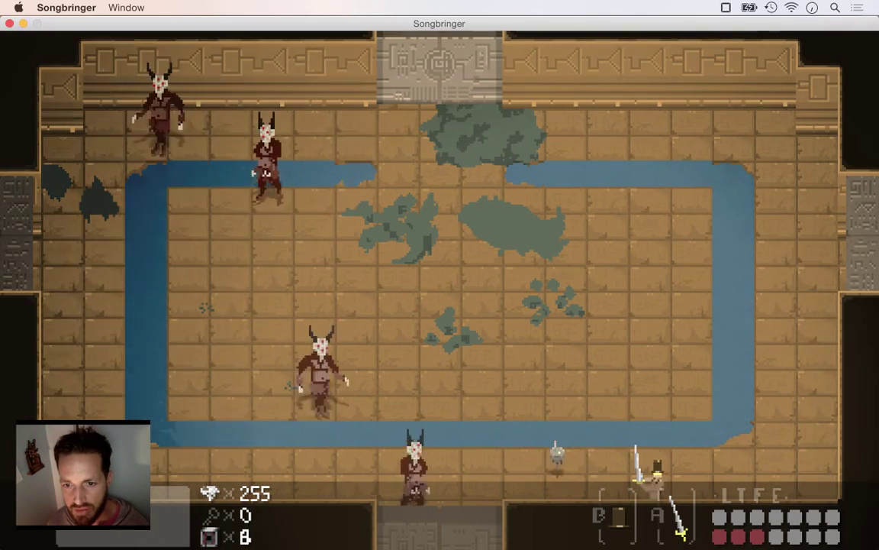
key(Left)
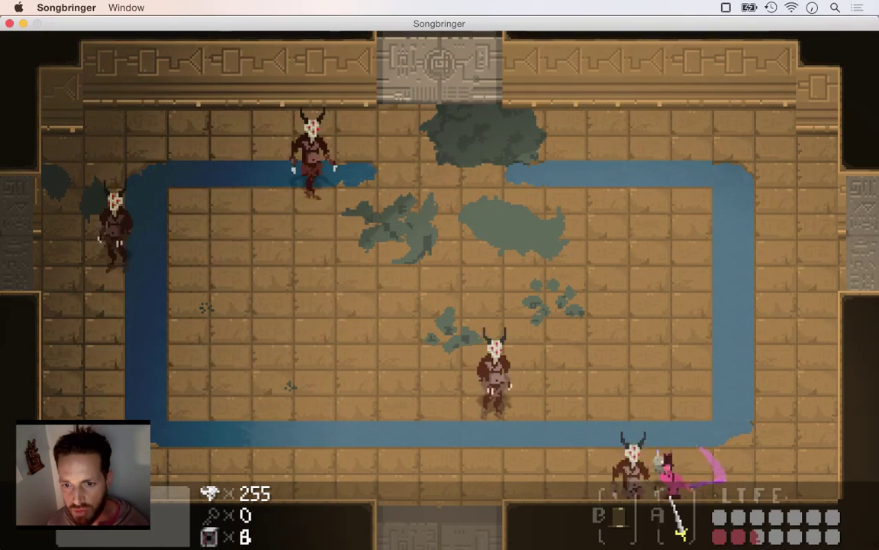
key(Up)
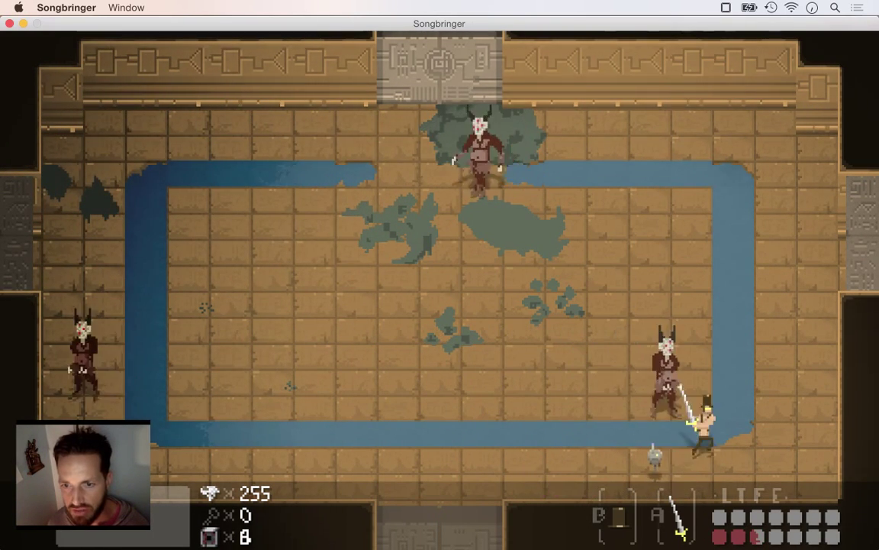
key(Right)
key(Right)
key(Up)
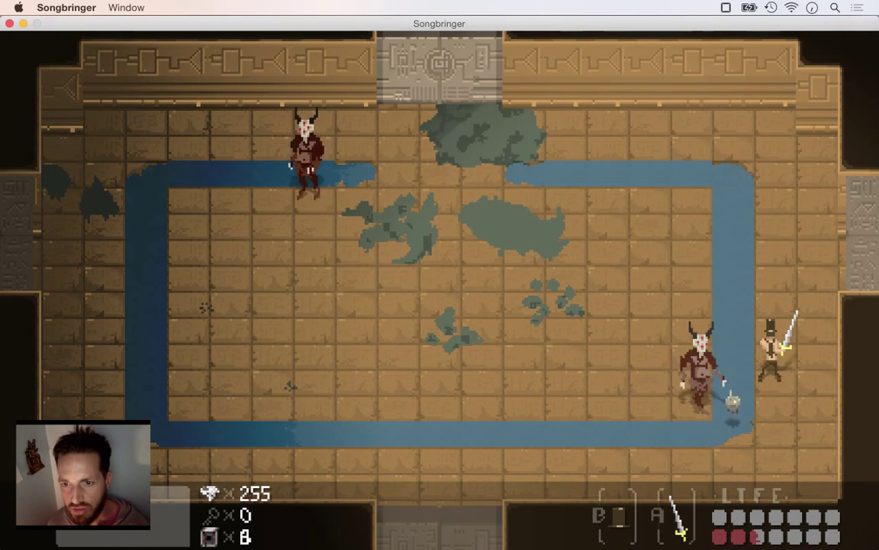
Lead the hero to the northeast corner and back and forth through the room's middle to watch the Drobths move.
key(Up)
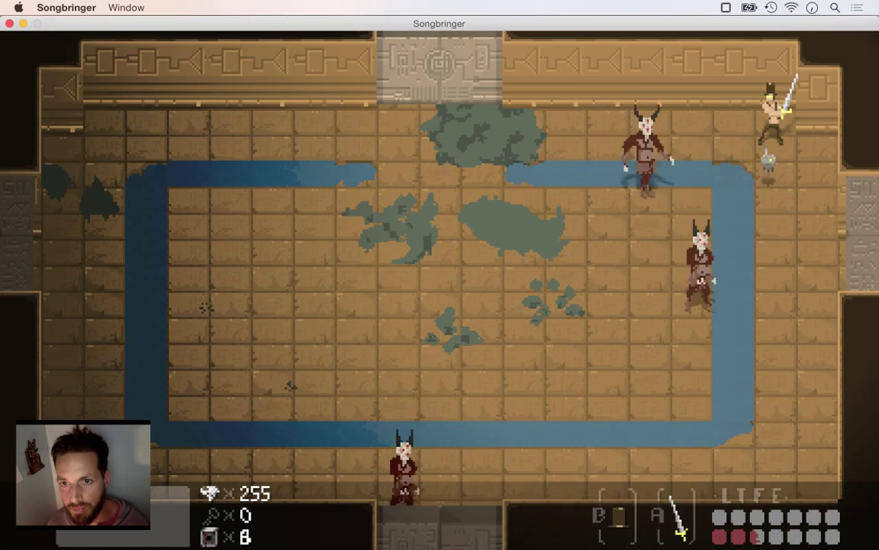
key(Left)
key(Down)
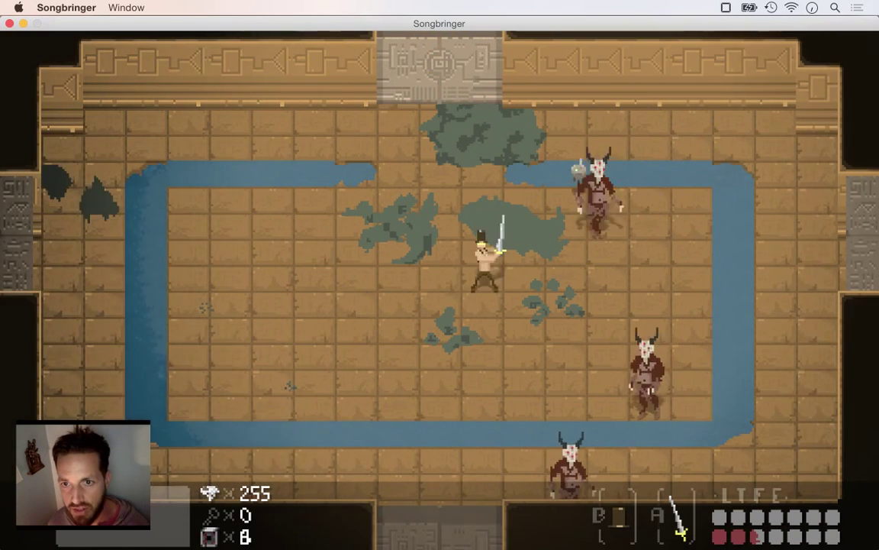
key(Left)
key(Right)
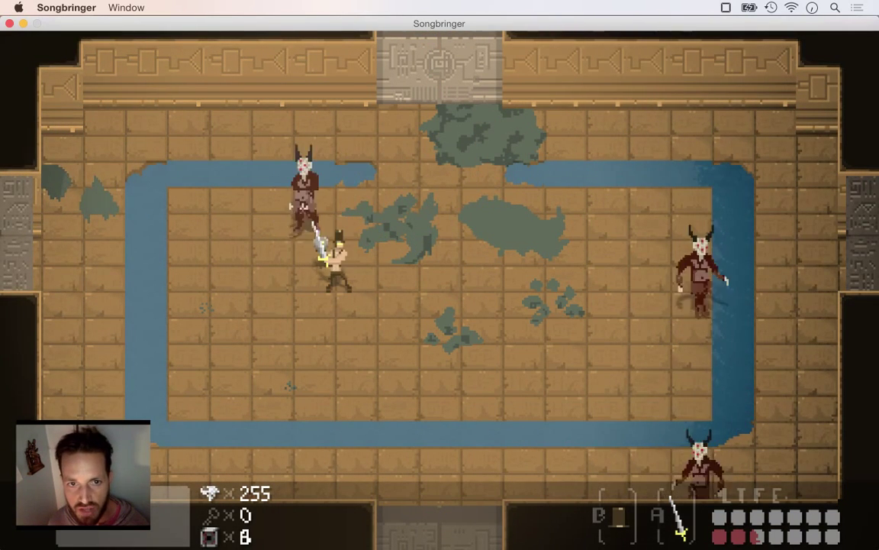
key(Right)
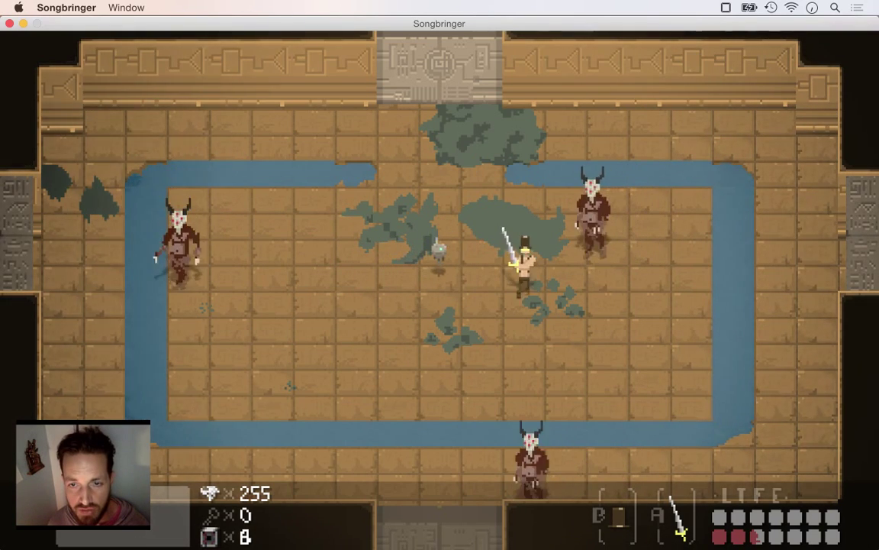
Circle the hero around the room's southeast half to check how the Drobths walk and idle from close up.
key(Down)
key(Left)
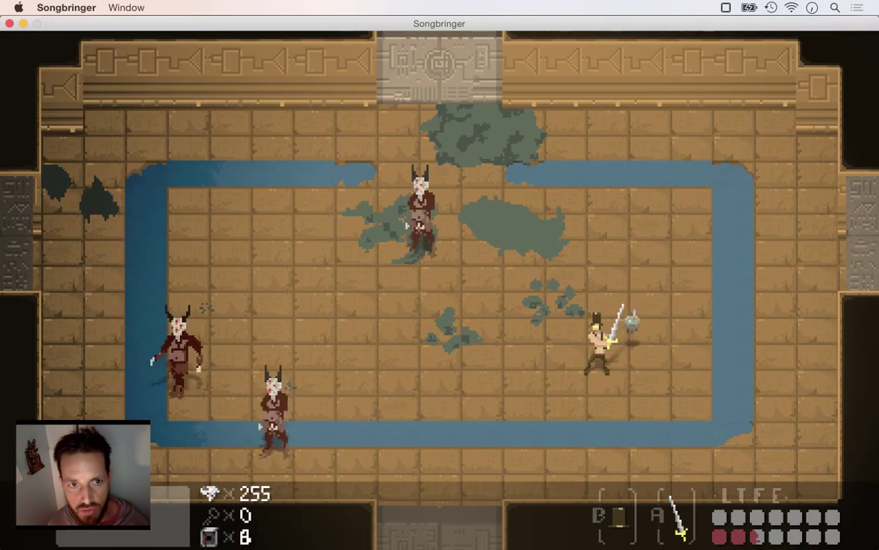
key(Right)
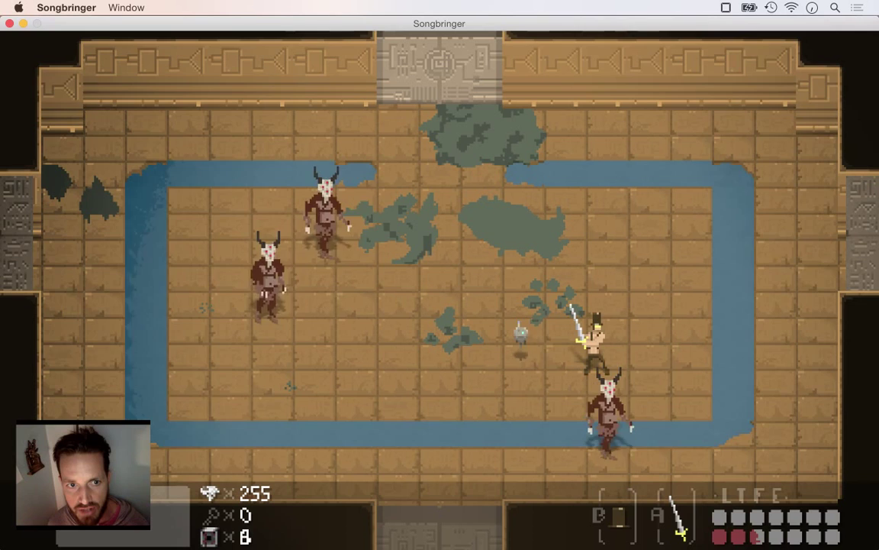
key(Left)
key(Down)
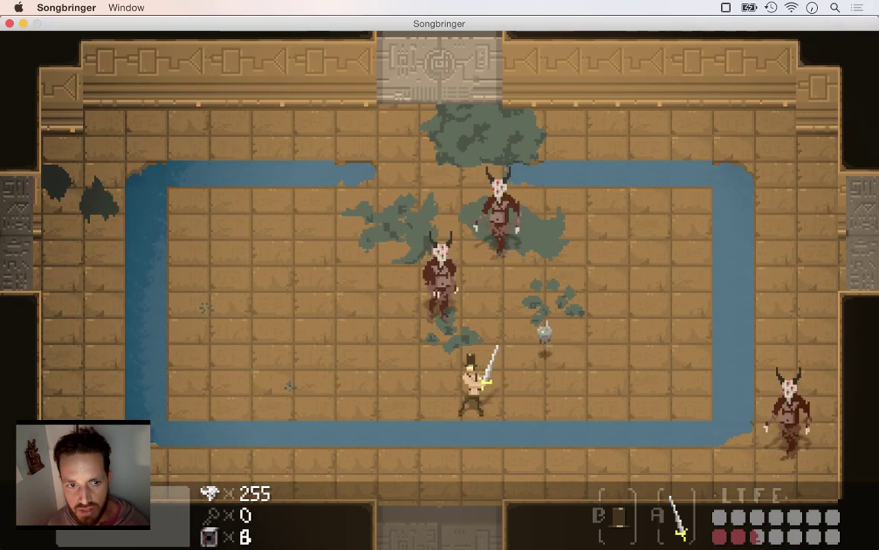
key(Right)
key(Up)
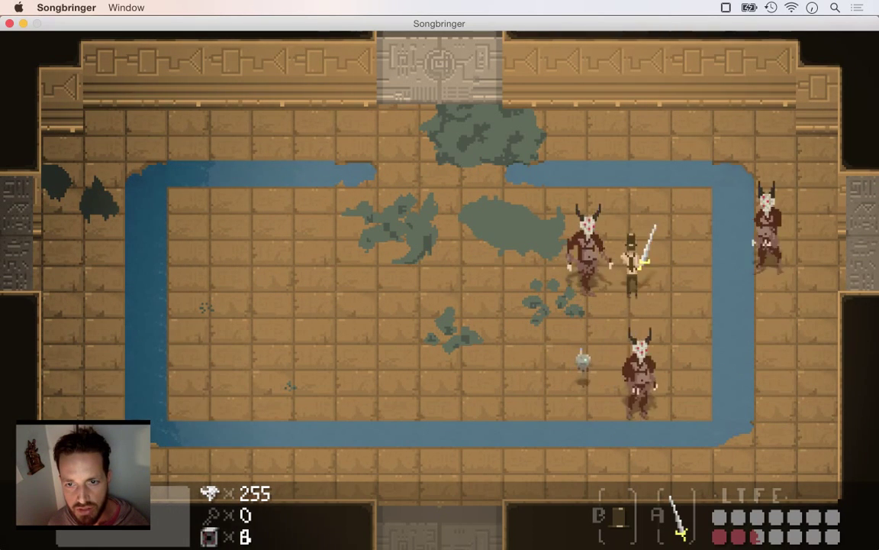
key(Left)
Quit the game and switch from Xcode to the Twitch chat in Safari to read the viewers' questions.
key(a)
key(super+q)
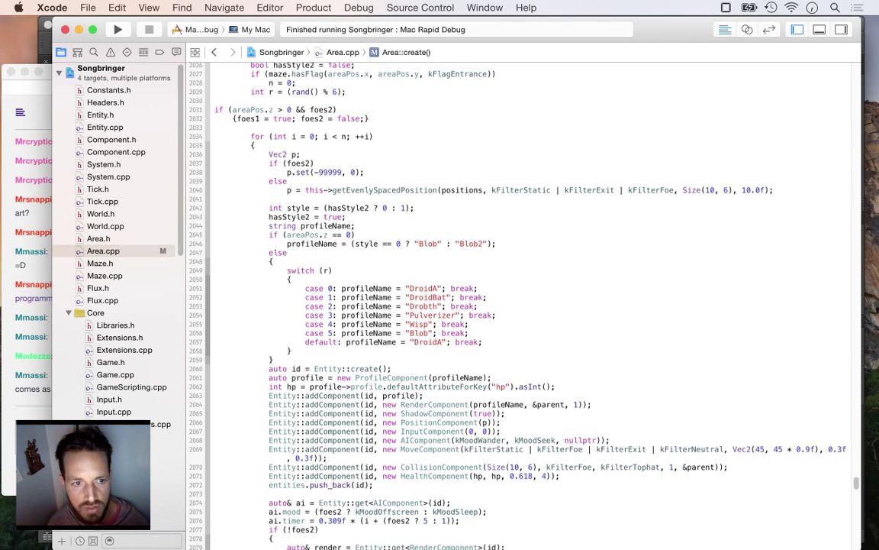
key(super+Tab)
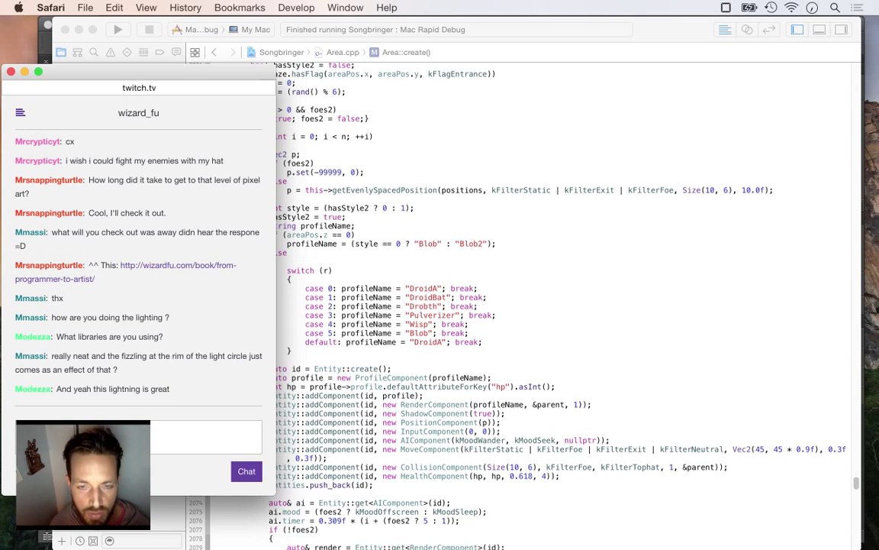
Open a new browser window in Safari and shift it slightly away from the Twitch chat.
key(super+Tab)
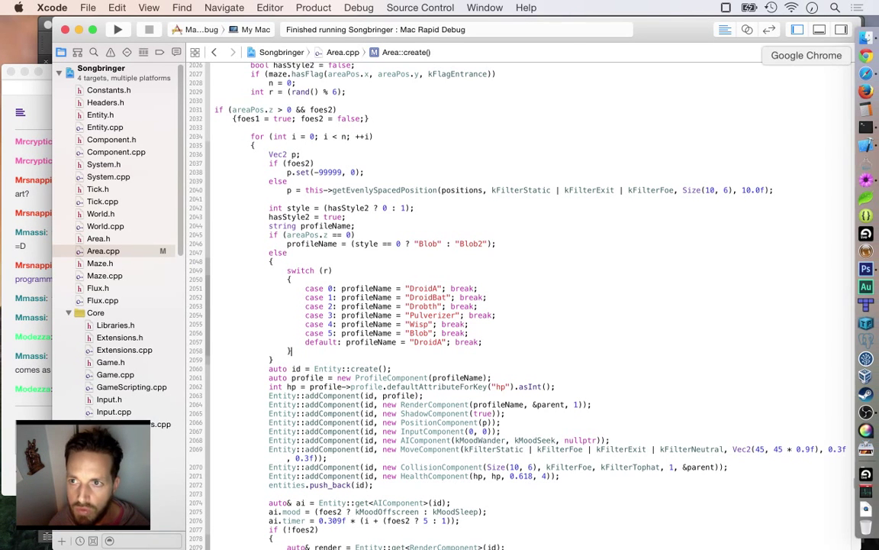
click(866, 73)
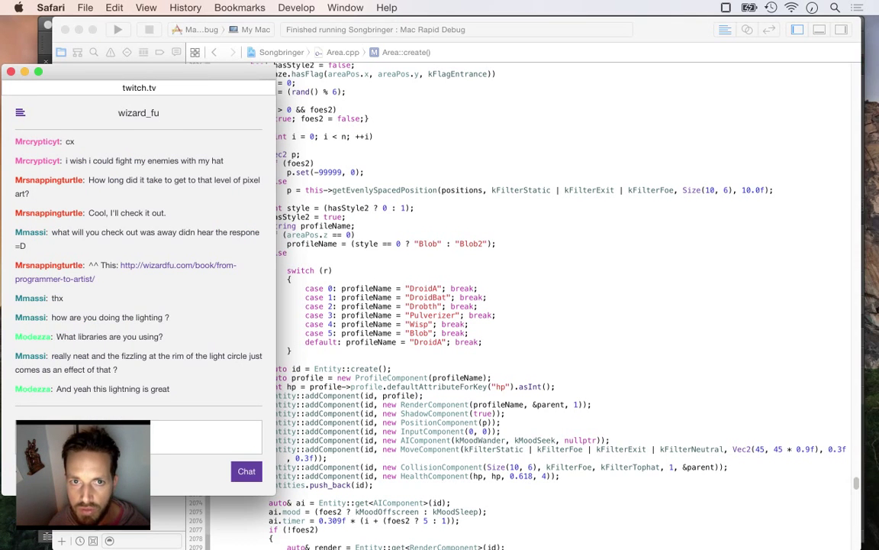
key(super+n)
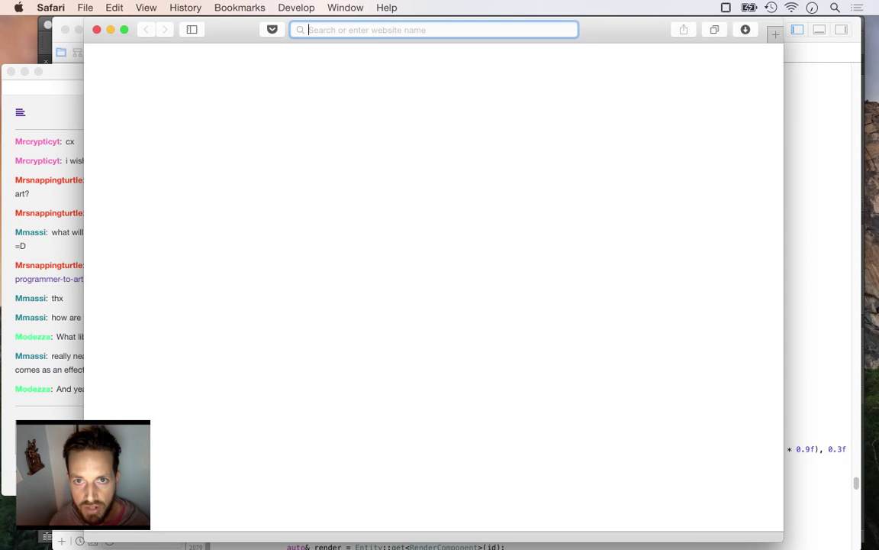
drag(626, 29, 644, 32)
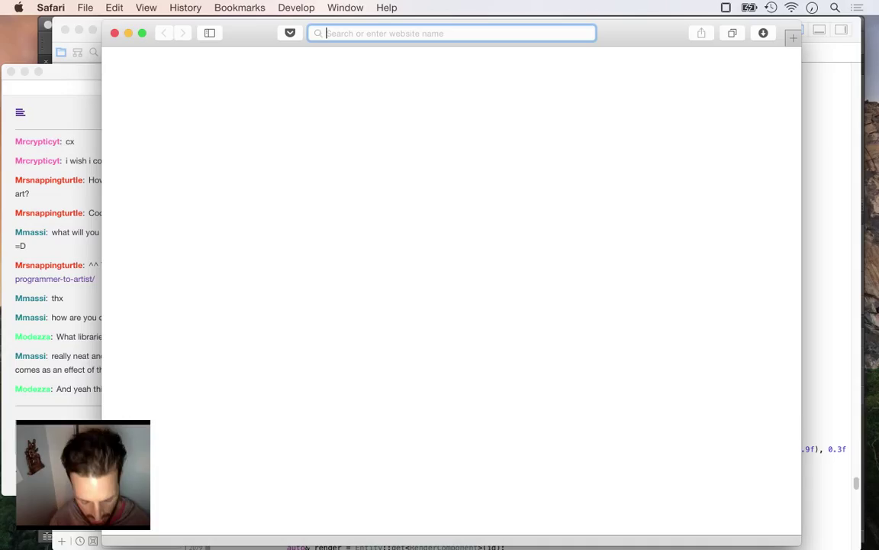
Search the web for "photoshop like shader".
text(p)
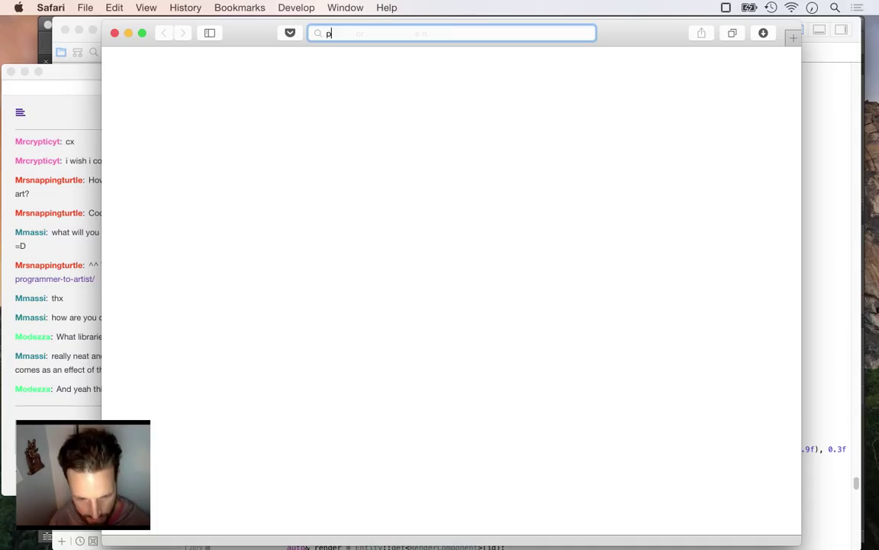
text(hp)
key(BackSpace)
key(BackSpace)
text(o)
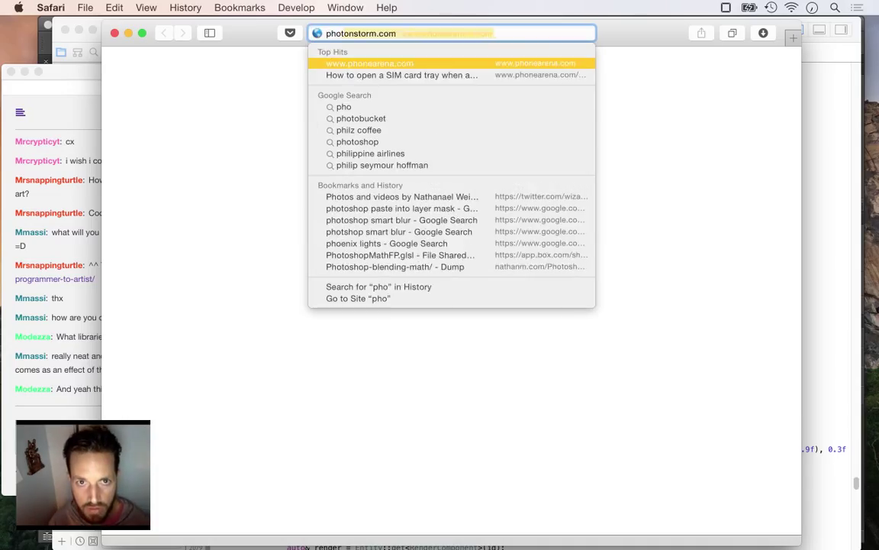
text(toshop like shad)
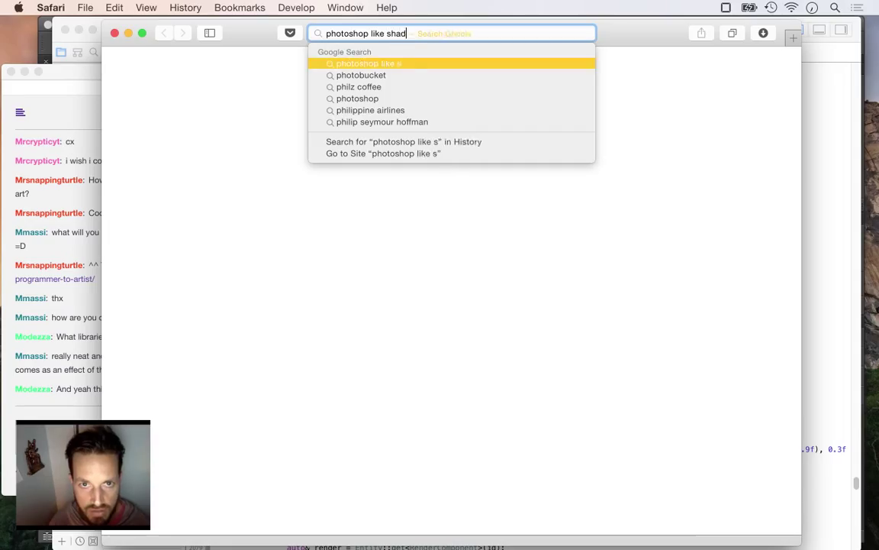
text(er)
key(Return)
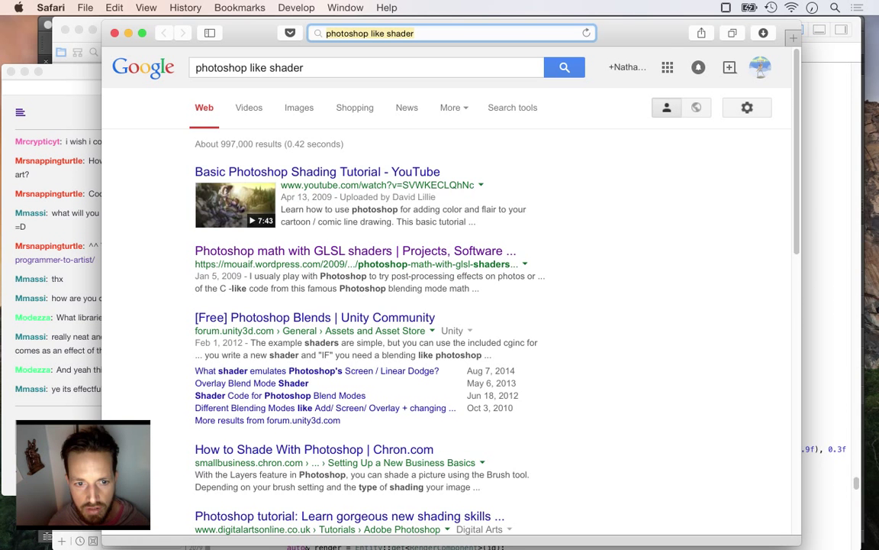
Look through the search results for a Photoshop shader reference and check the Twitch chat for new messages.
scroll(450, 305, down, 5)
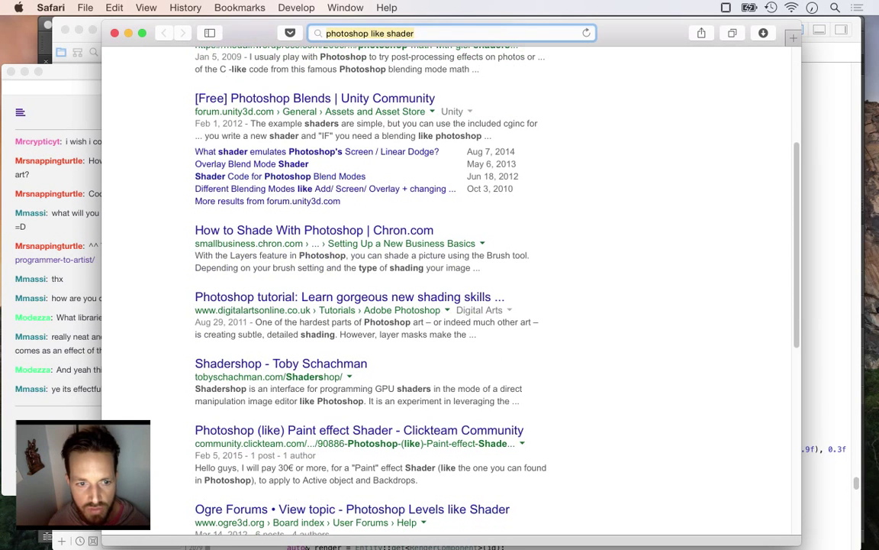
key(super+grave)
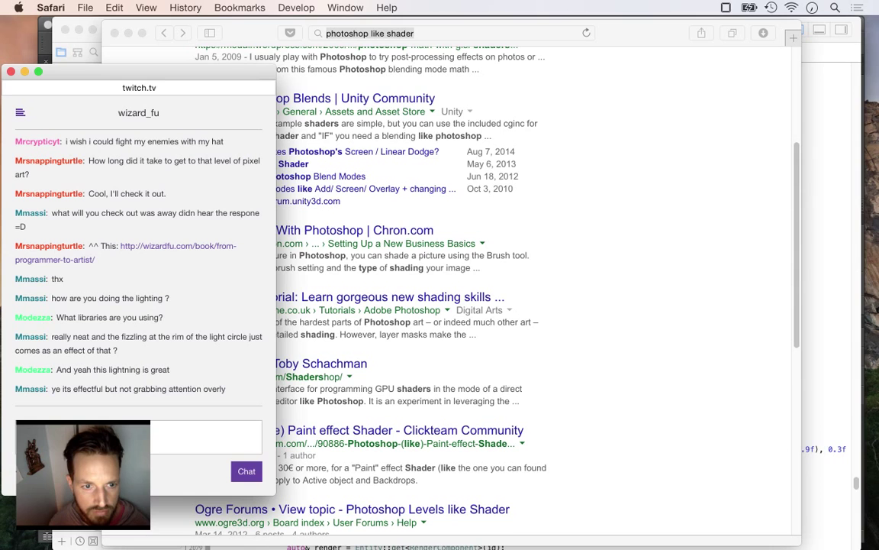
scroll(139, 275, down, 2)
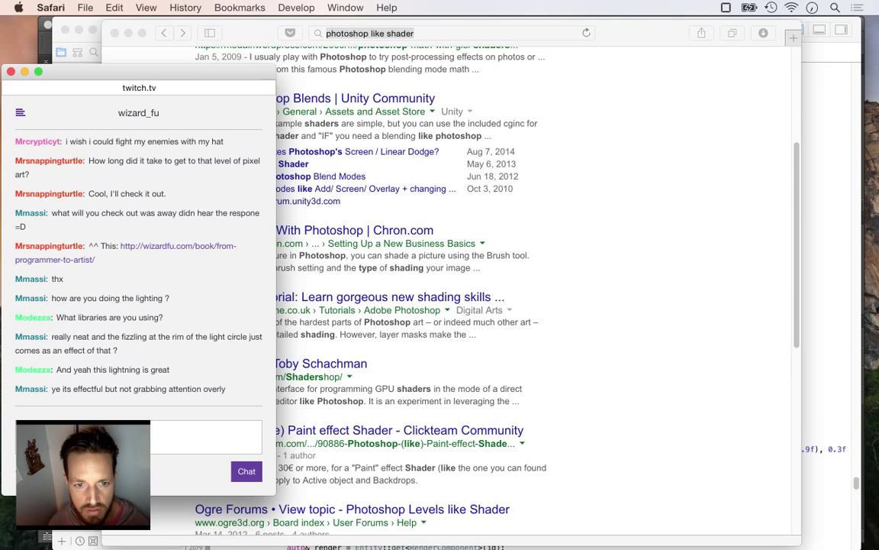
key(super+grave)
scroll(451, 290, up, 6)
scroll(451, 290, down, 7)
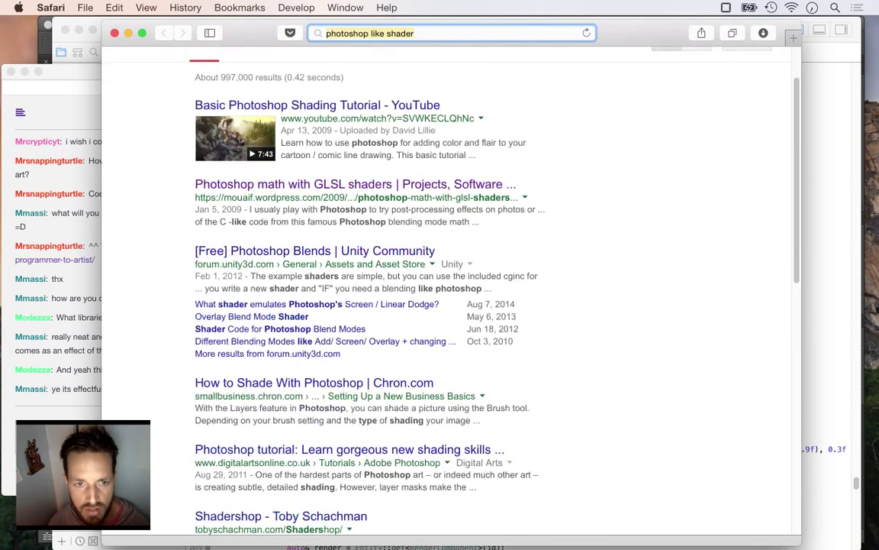
scroll(451, 290, up, 7)
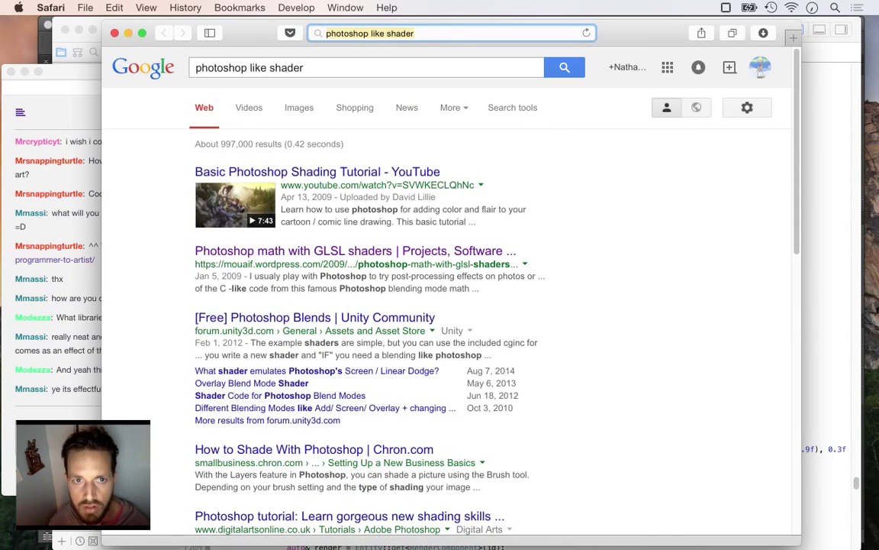
Replace the Google query with "stackoverflow photshop blending" and run the search.
click(305, 68)
key(BackSpace)
key(BackSpace)
key(BackSpace)
key(BackSpace)
key(BackSpace)
key(BackSpace)
key(BackSpace)
key(BackSpace)
key(BackSpace)
key(BackSpace)
key(BackSpace)
key(BackSpace)
key(BackSpace)
key(BackSpace)
key(BackSpace)
key(BackSpace)
key(BackSpace)
key(BackSpace)
key(BackSpace)
key(BackSpace)
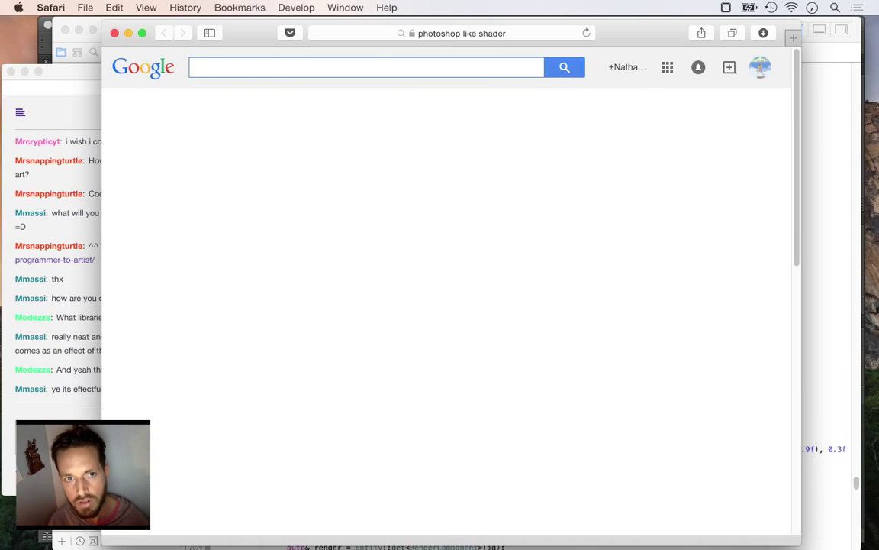
text(stack)
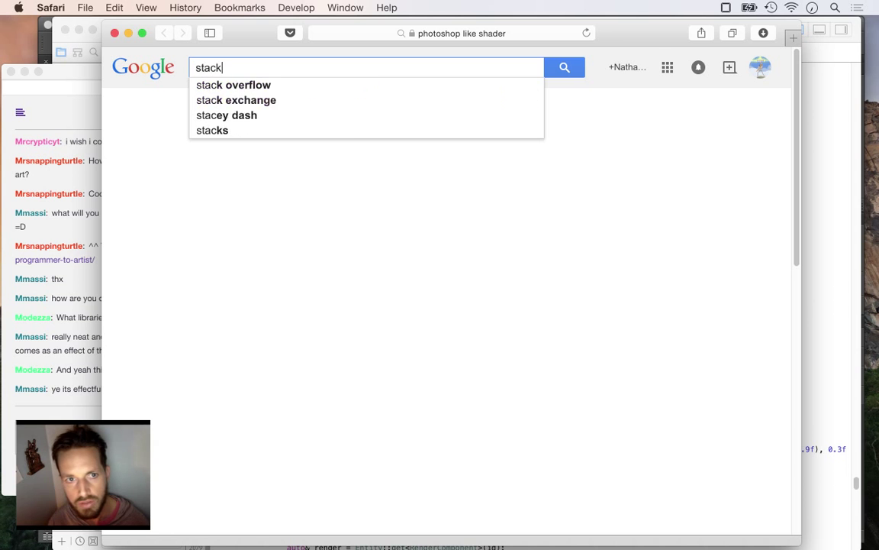
text(overflow )
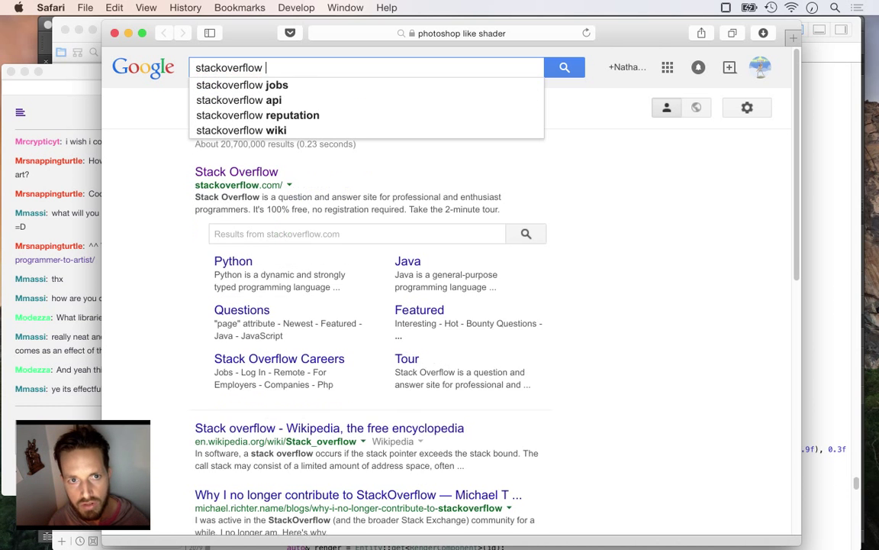
text(photshop blending)
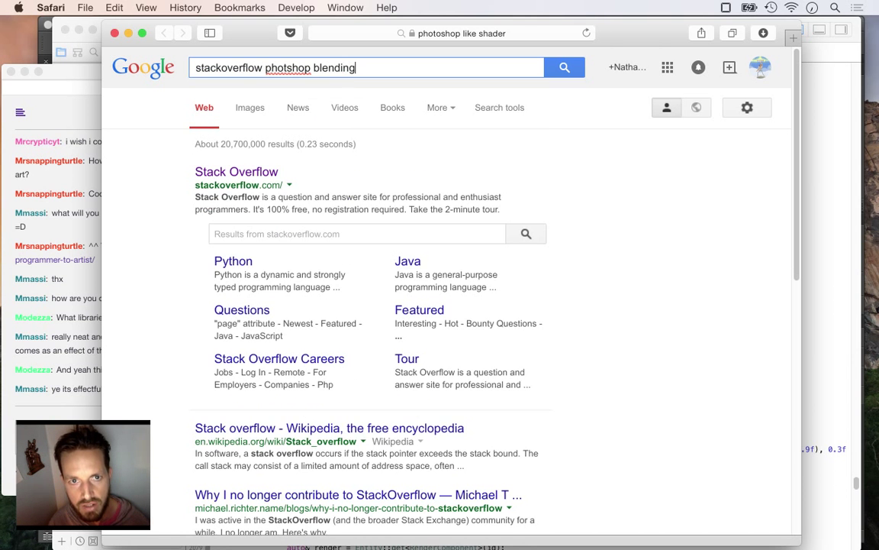
key(Return)
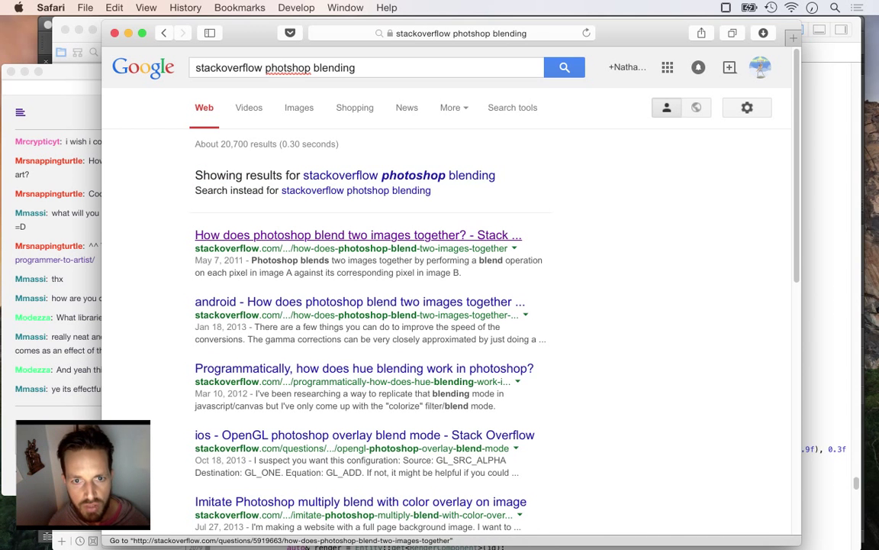
Open the Stack Overflow question on how Photoshop blends two images, examine its ChannelBlend macros and check the Twitch chat.
click(358, 236)
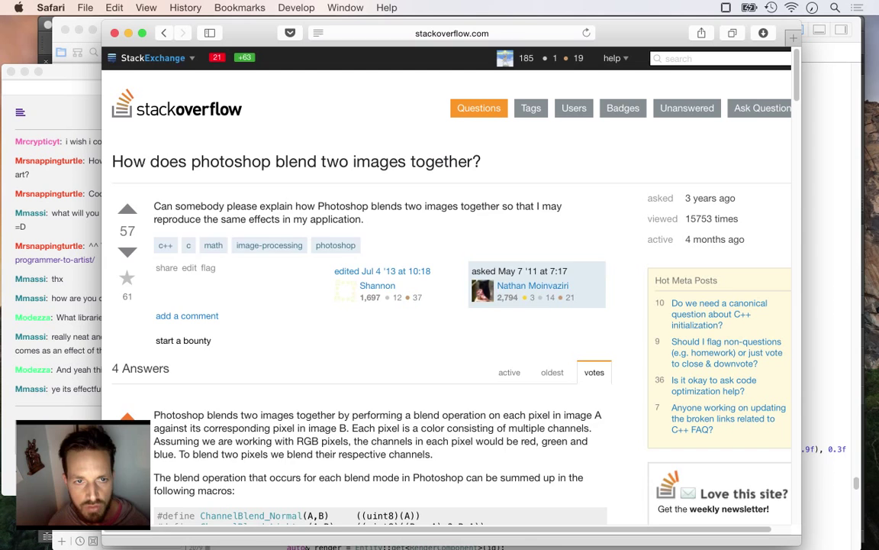
key(super+bracketleft)
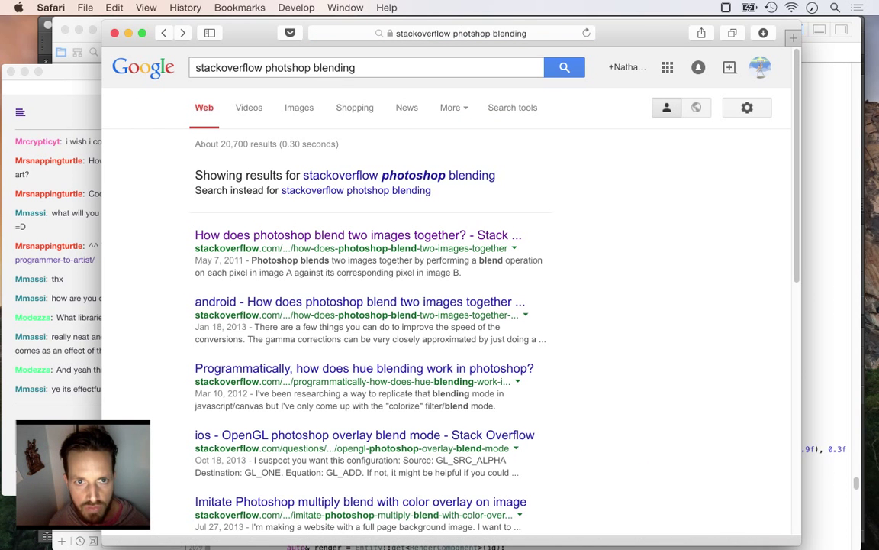
key(super+bracketright)
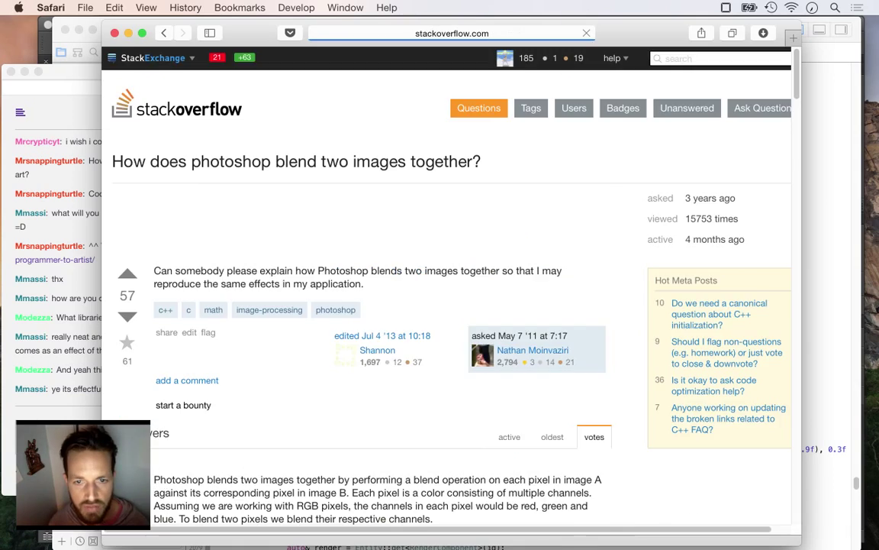
scroll(450, 290, down, 10)
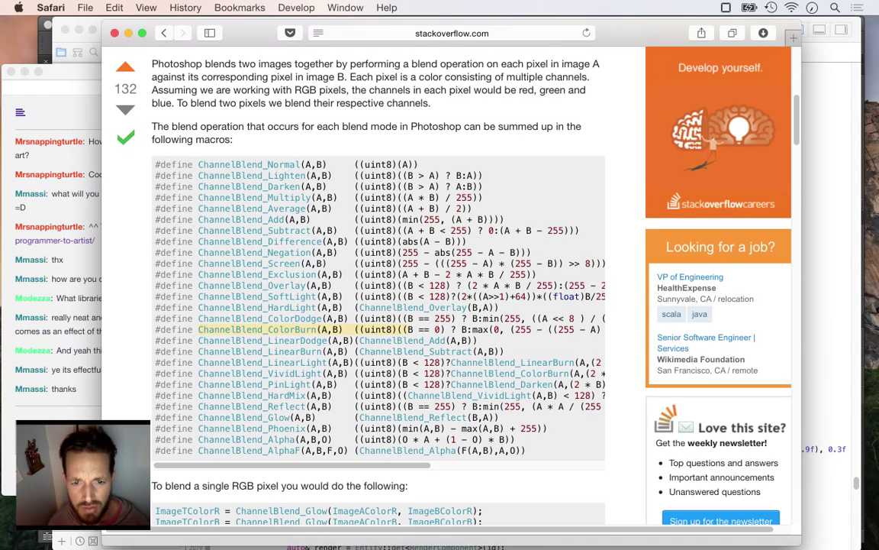
key(super+grave)
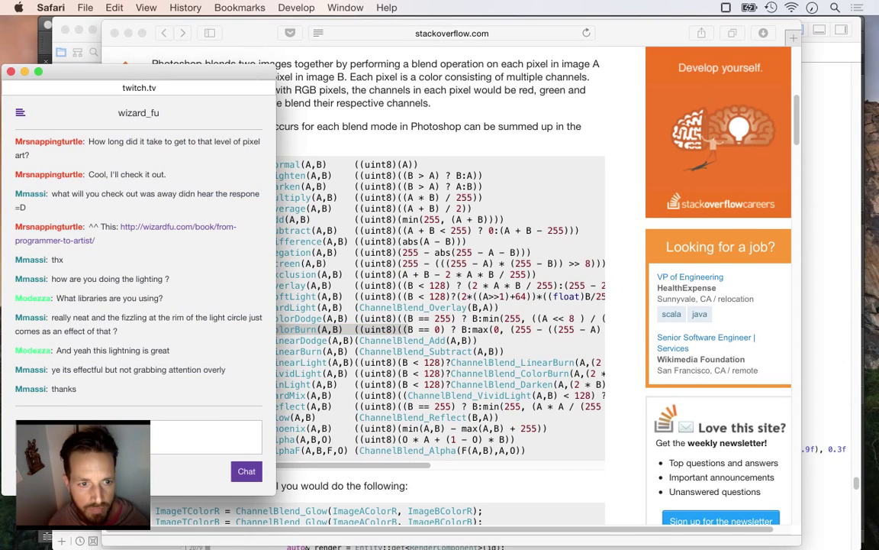
key(super+grave)
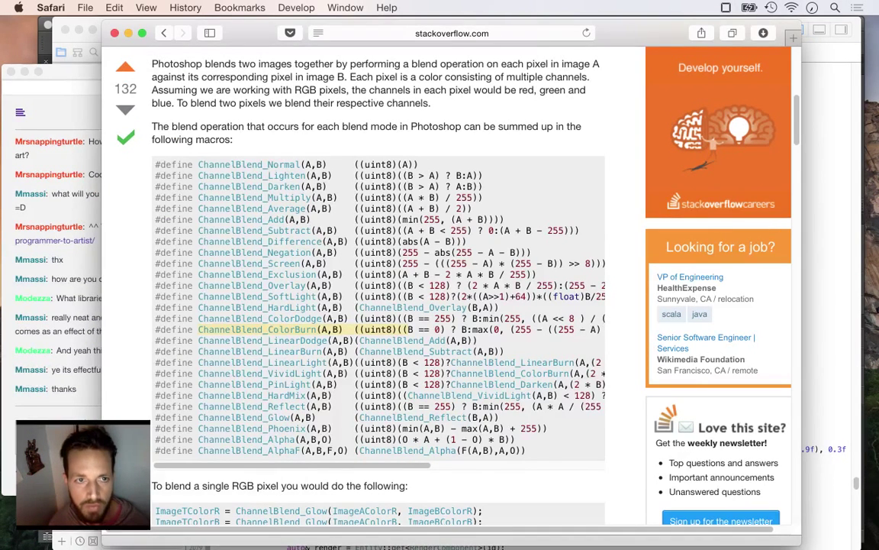
Switch to Xcode, run Songbringer and lead the hero through the east door and north into the Drobth room.
key(super+Tab)
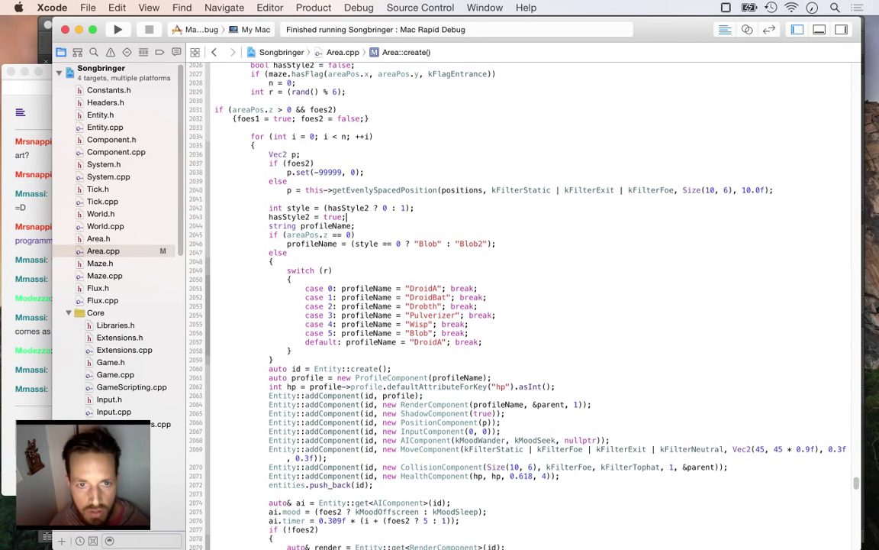
key(super+r)
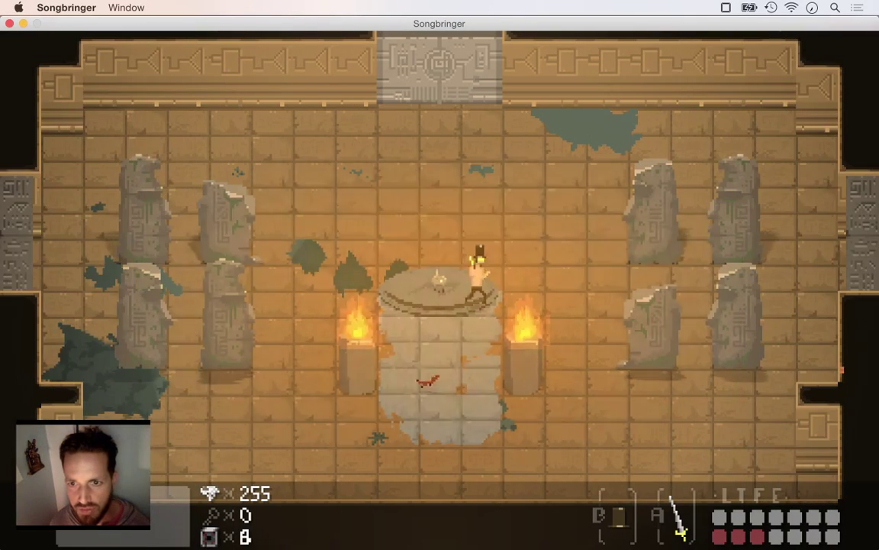
key(Right)
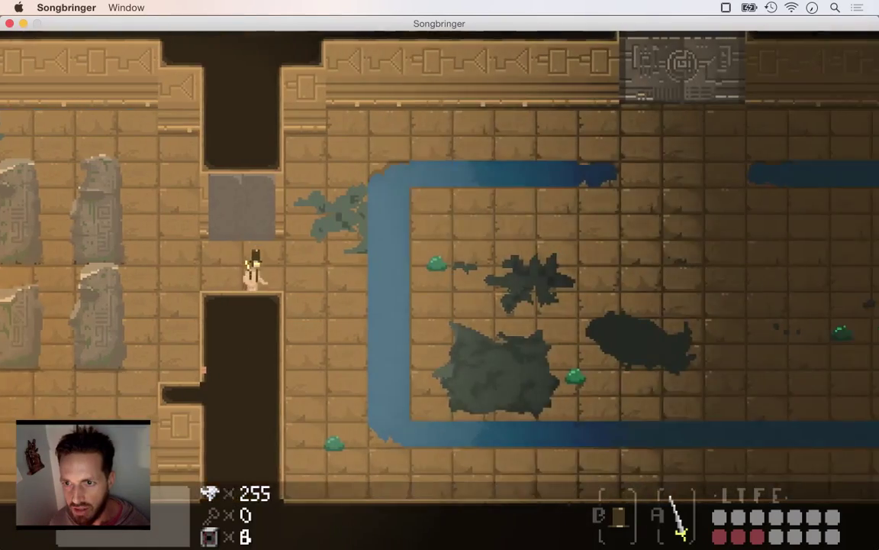
key(Up)
key(Right)
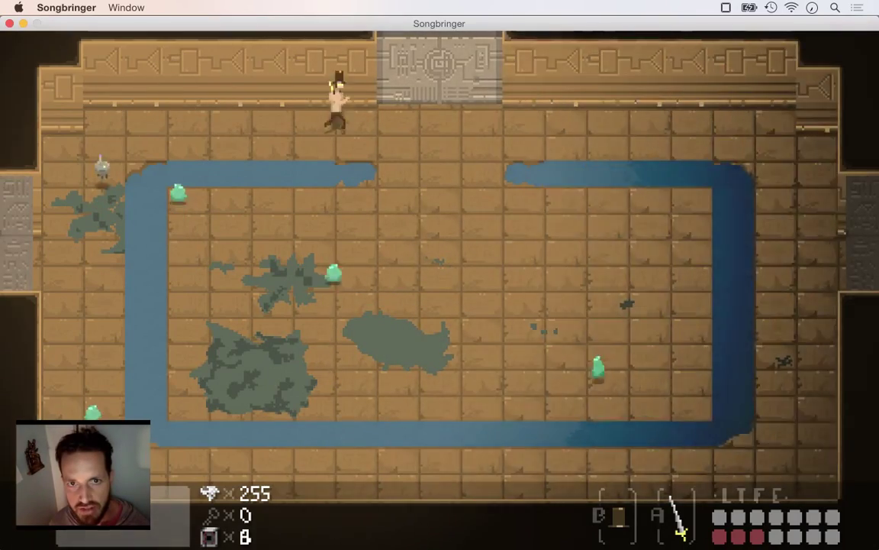
key(Up)
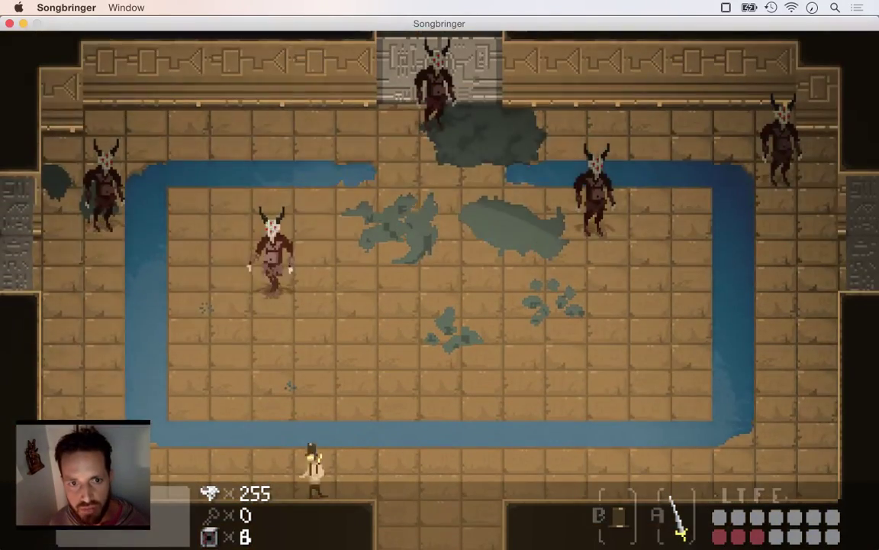
Lead the hero up the room's west side and strike a Drobth with the sword to check its animation.
key(Left)
key(Up)
key(a)
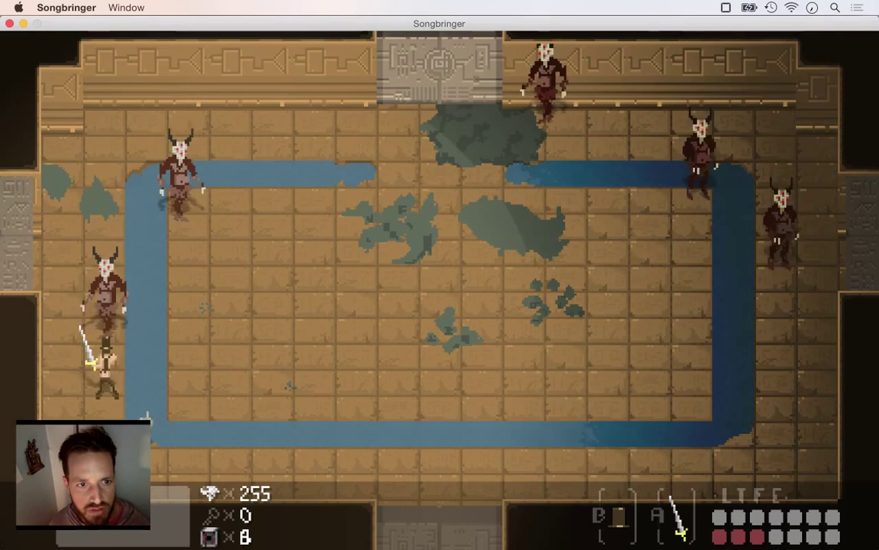
key(Up)
key(x)
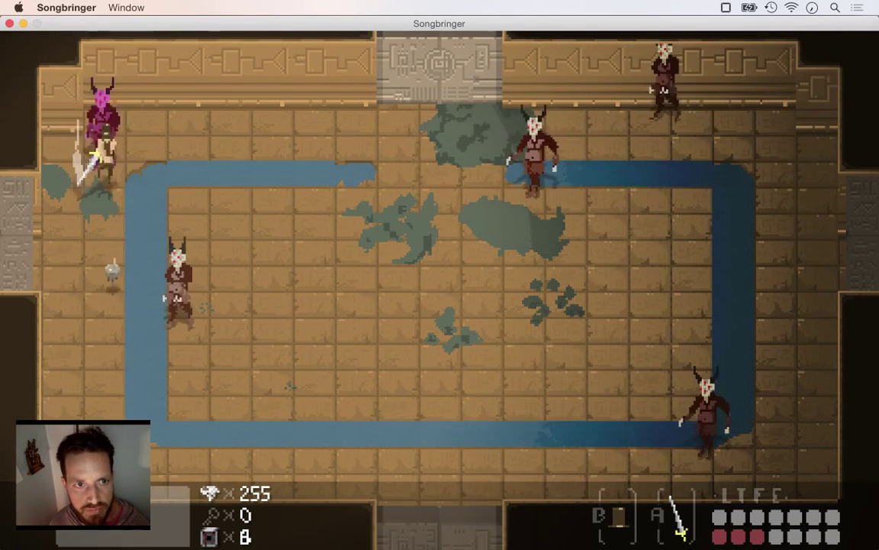
key(Down)
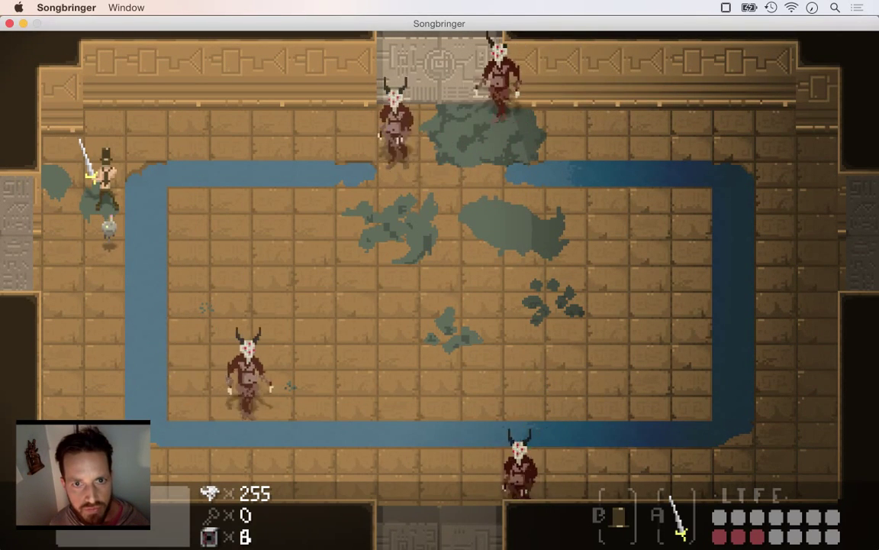
Quit Songbringer and switch to Photoshop with the DrobthIdle.psd artwork.
key(super+q)
key(super+Tab)
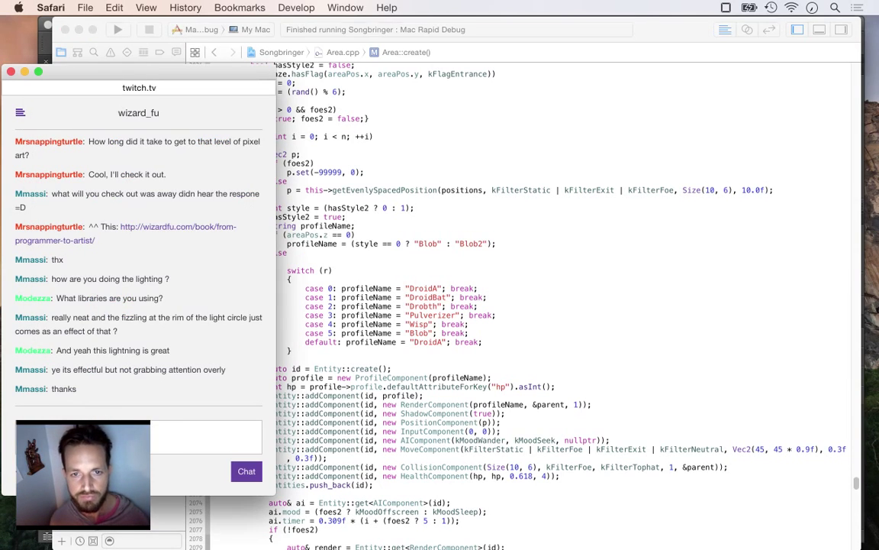
key(super+Tab)
key(super+Tab)
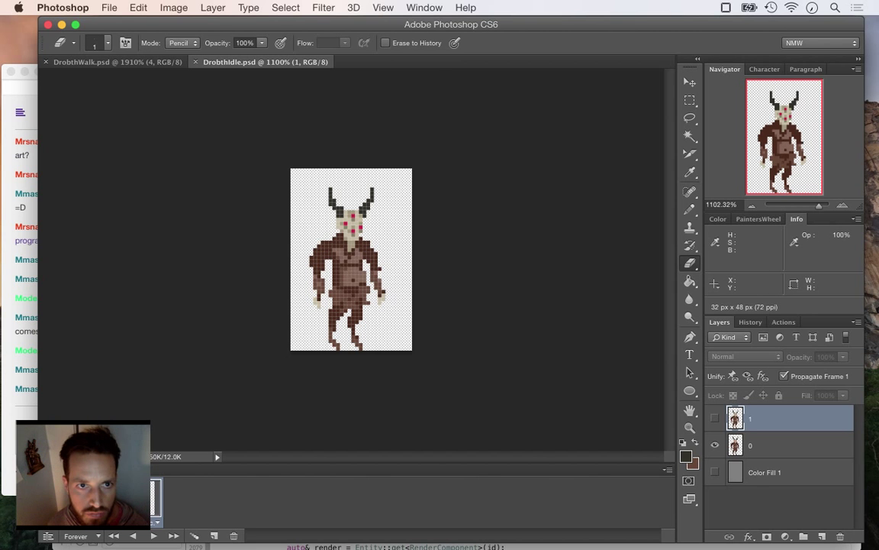
Save the idle artwork as a new Photoshop file named DrobthDie.psd in the Foes folder.
click(110, 8)
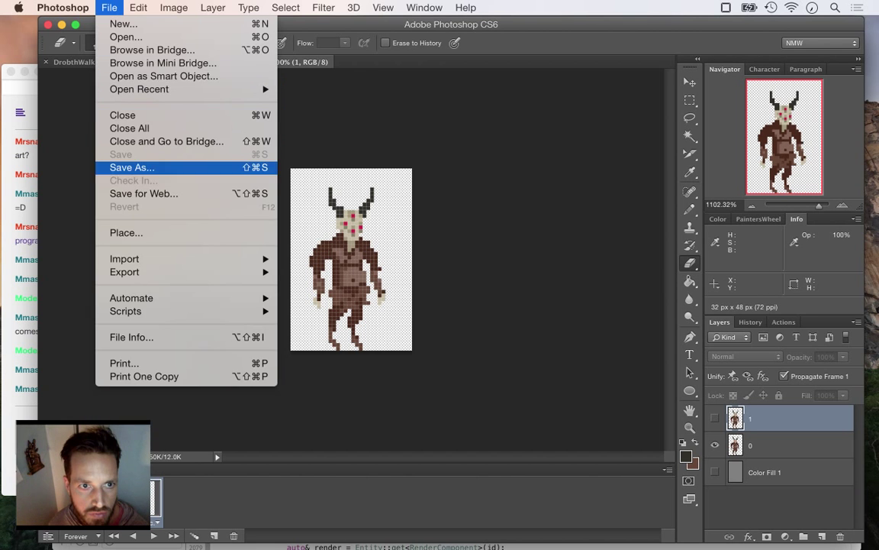
click(132, 167)
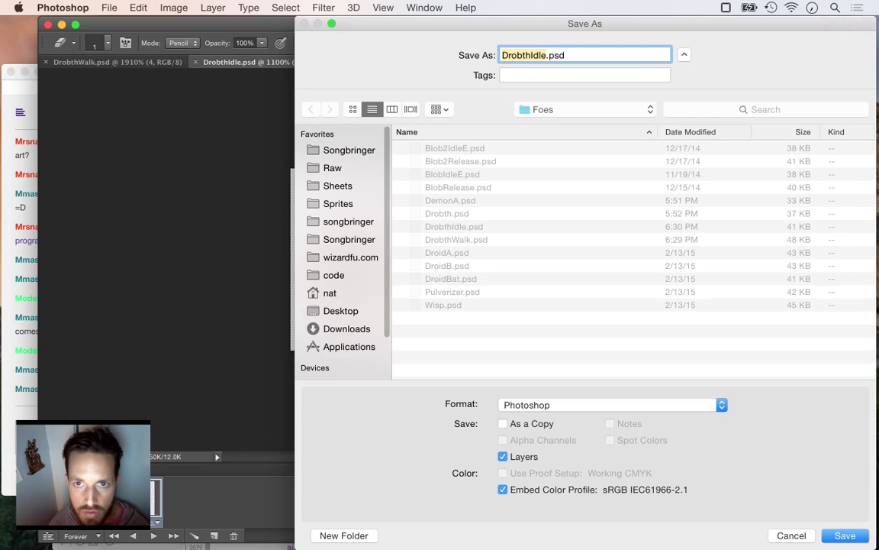
key(Right)
key(BackSpace)
key(BackSpace)
key(BackSpace)
key(BackSpace)
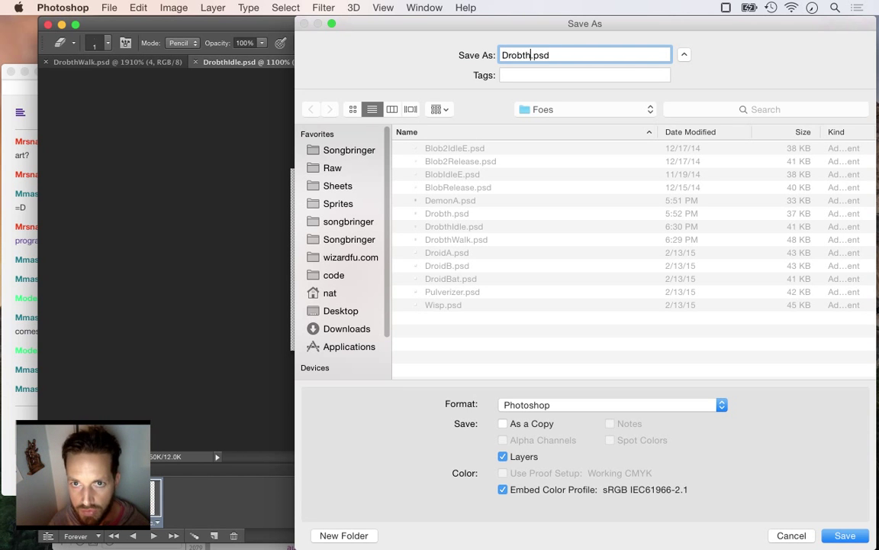
text(Die)
key(Return)
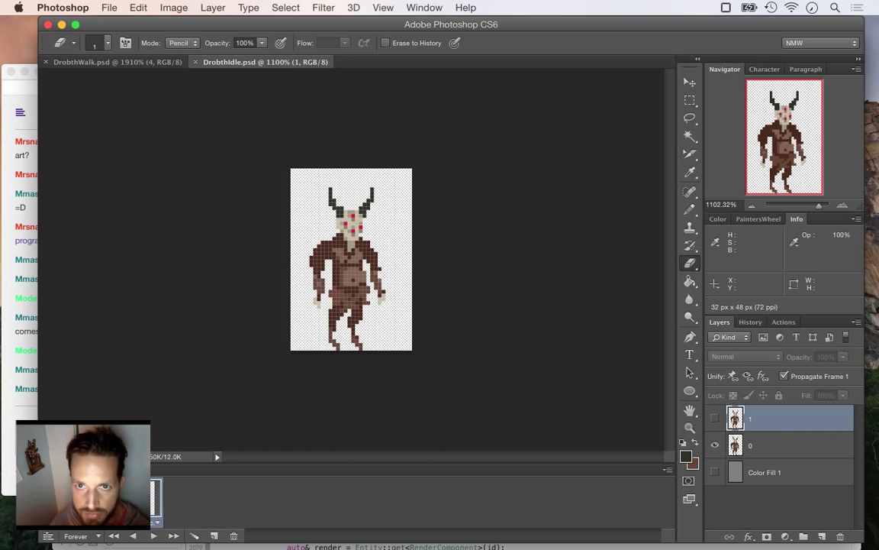
Check the Twitch chat in Safari and return to the Drobth artwork in Photoshop.
key(super+Tab)
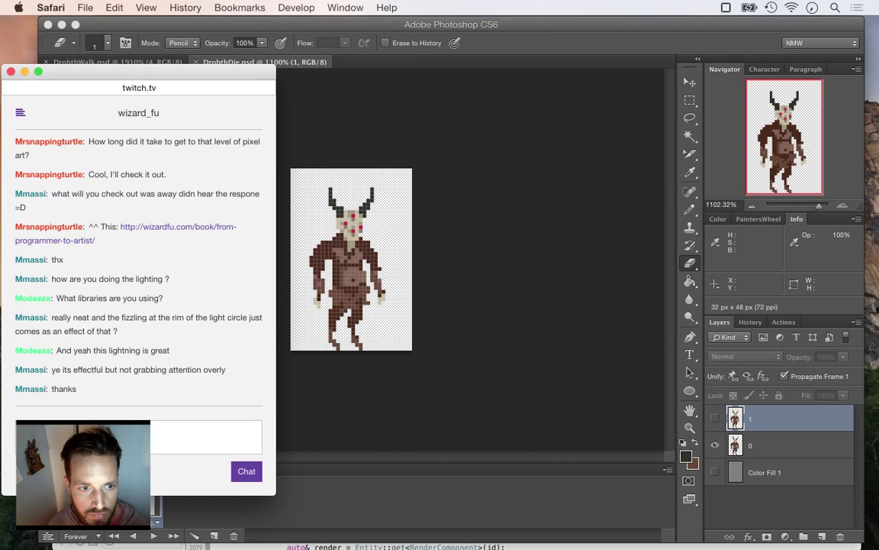
key(super+Tab)
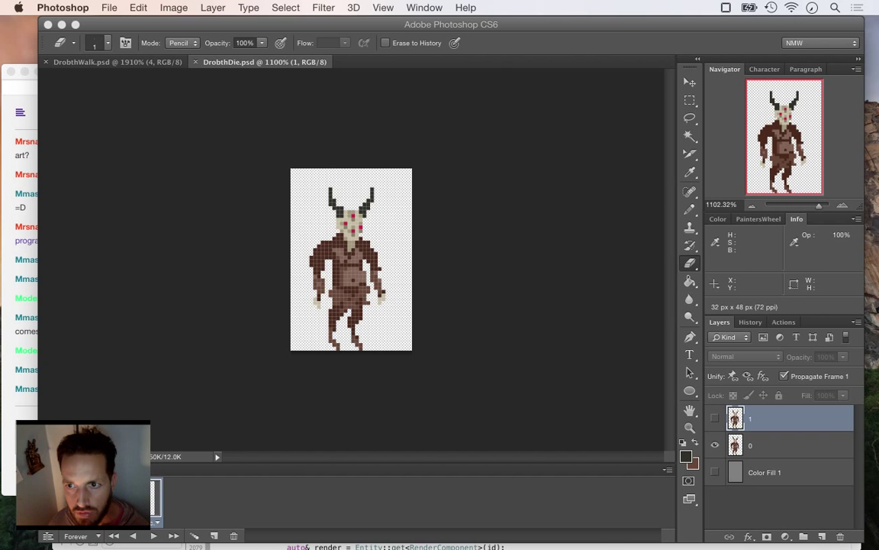
key(super+Tab)
key(super+Tab)
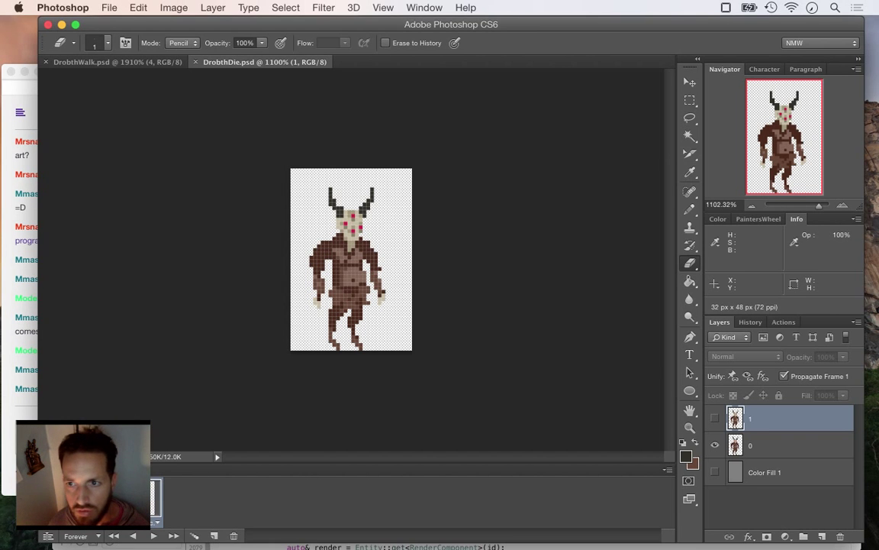
Delete the idle animation frames from the timeline of DrobthDie.psd.
scroll(351, 260, up, 3)
scroll(351, 259, up, 2)
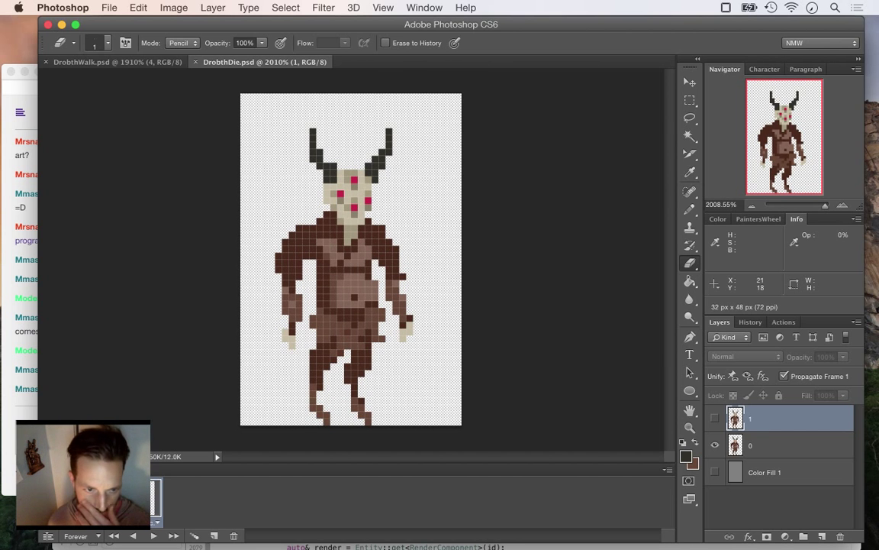
click(233, 536)
click(234, 536)
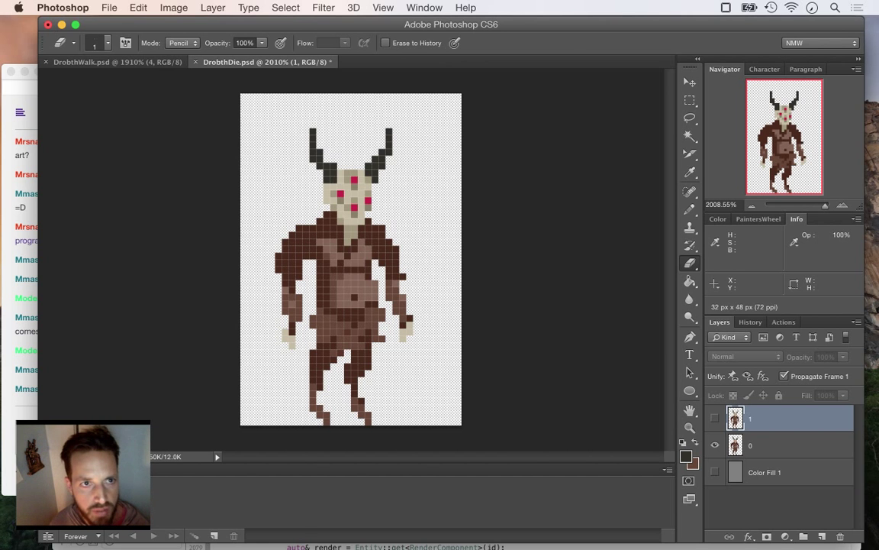
click(174, 8)
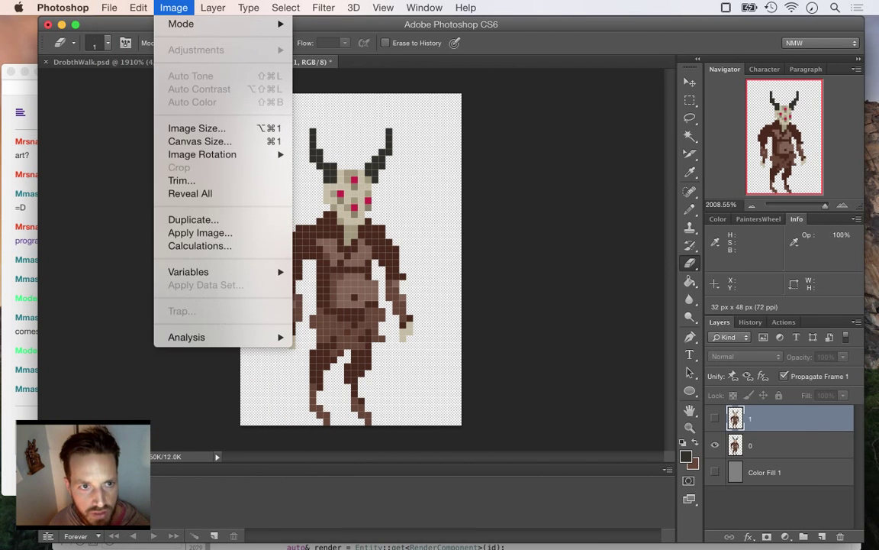
click(200, 141)
key(alt+super+c)
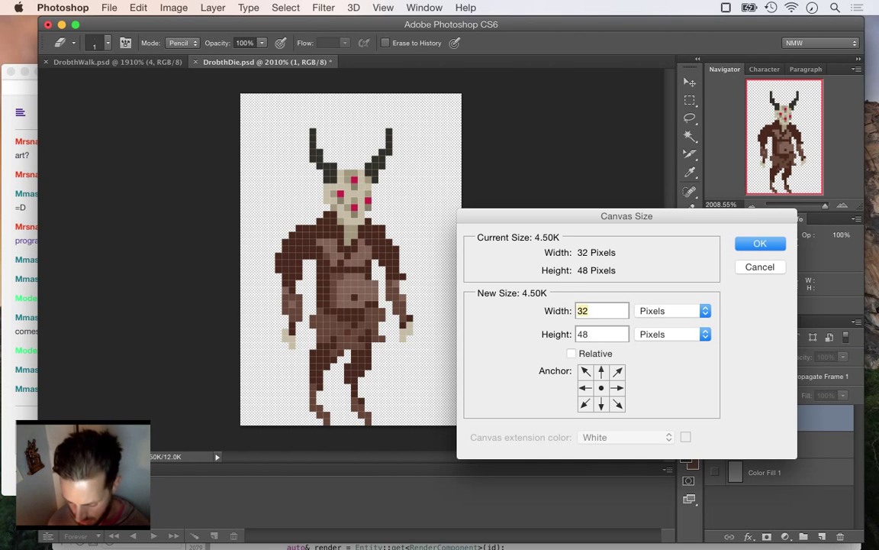
text(48)
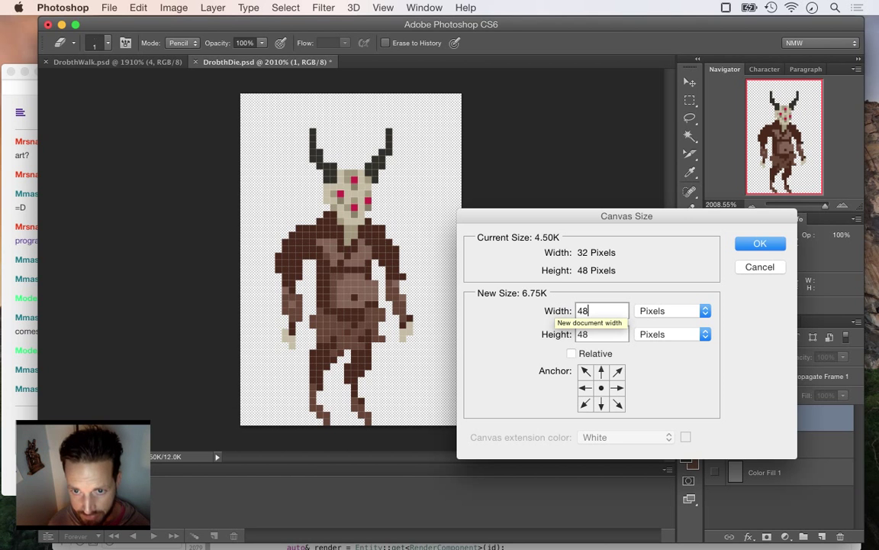
key(BackSpace)
text(64)
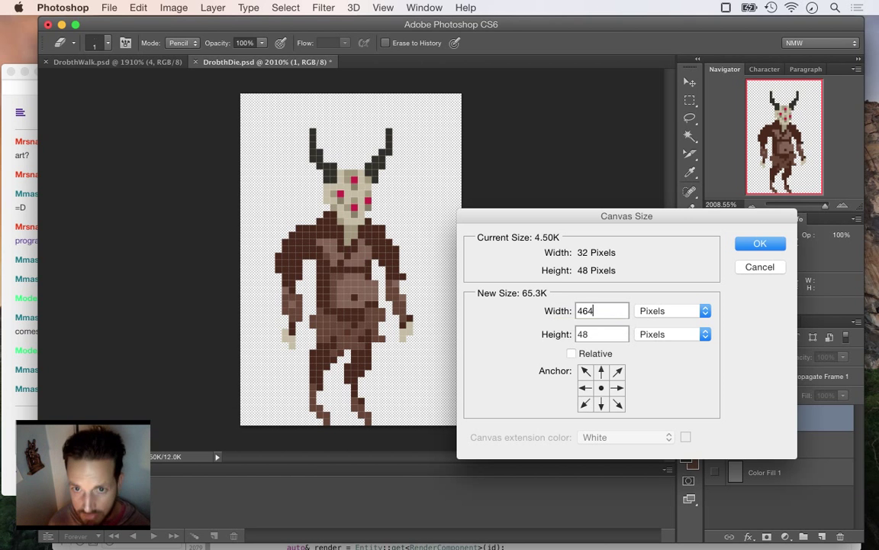
key(Return)
key(super+z)
Widen the canvas to 64 pixels, anchored at the centre.
key(alt+super+c)
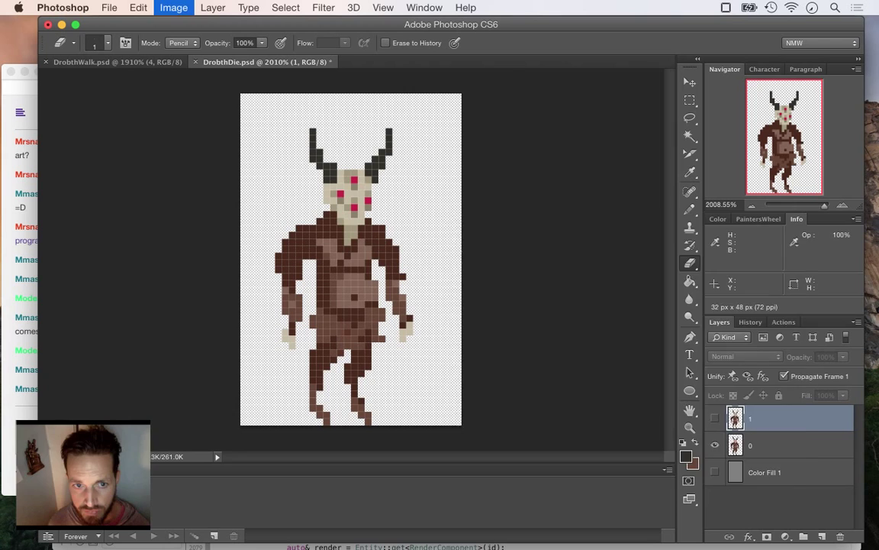
text(64)
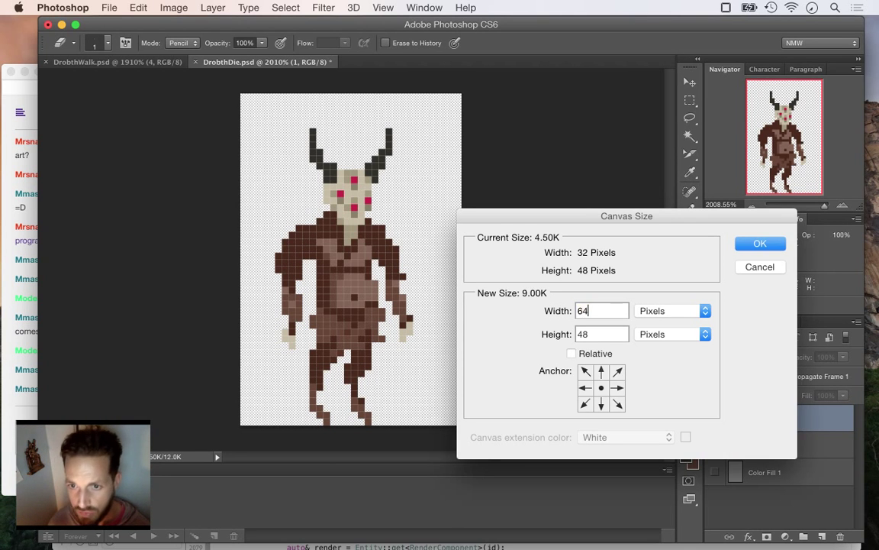
key(Return)
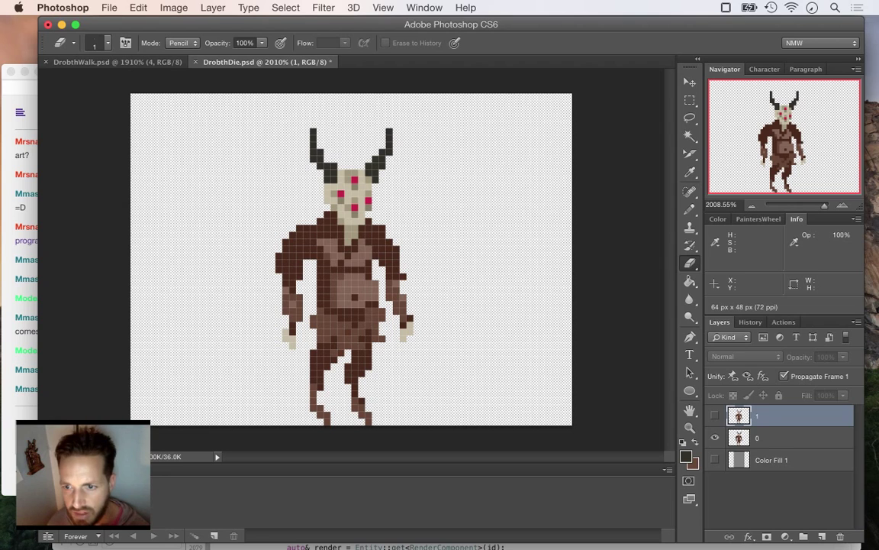
Delete layer 1 and the narrow grey Color Fill 1 layer, leaving only layer 0.
key(Delete)
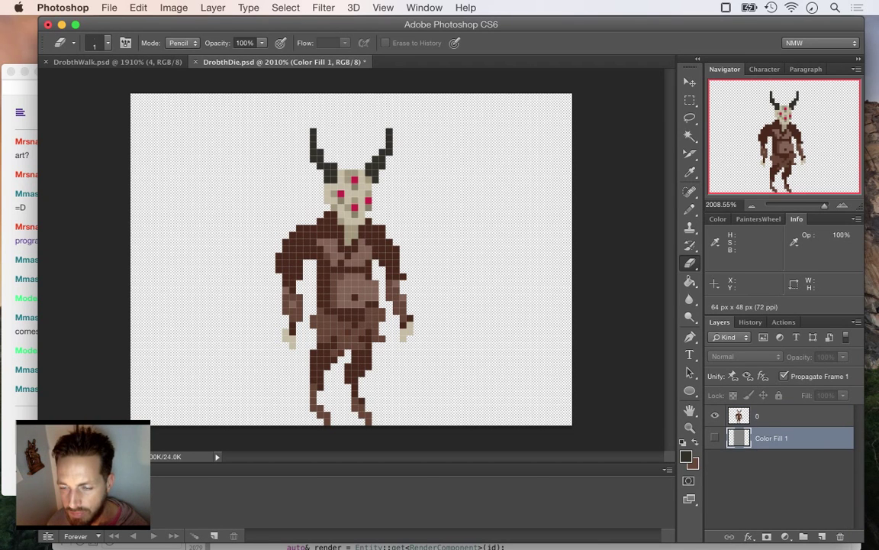
click(715, 438)
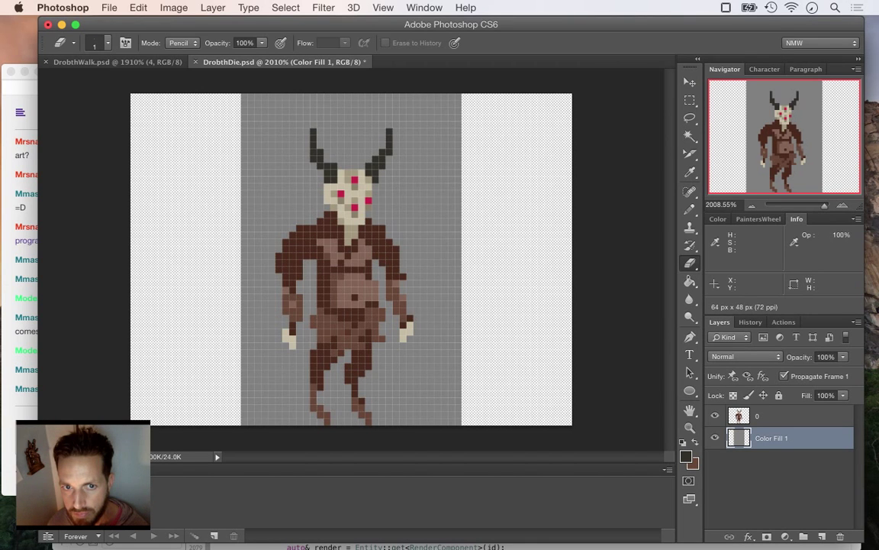
click(840, 537)
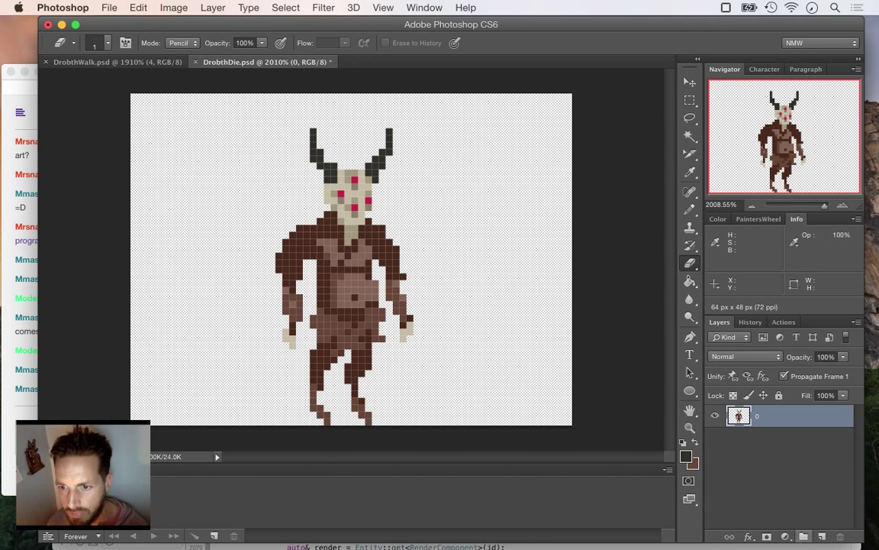
Add a solid color fill layer in mid grey with 0% saturation and 50% brightness.
click(786, 537)
click(810, 327)
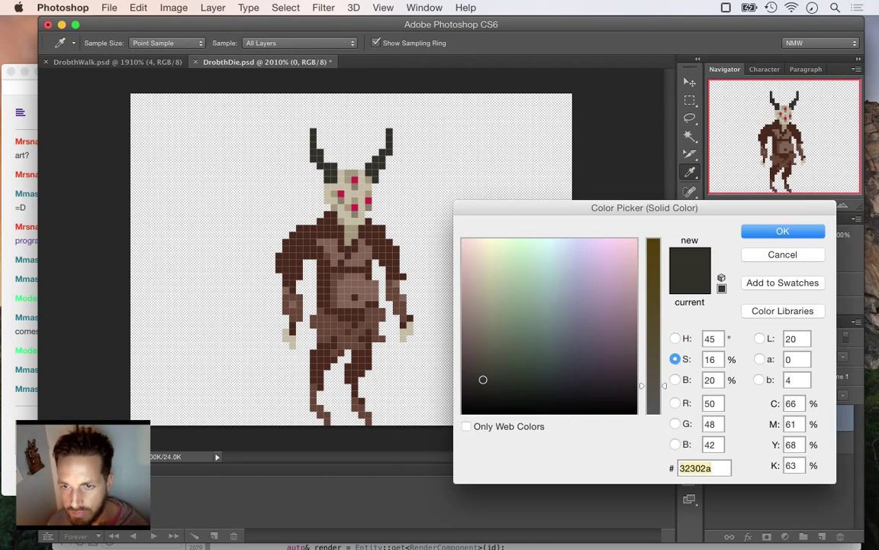
double_click(711, 360)
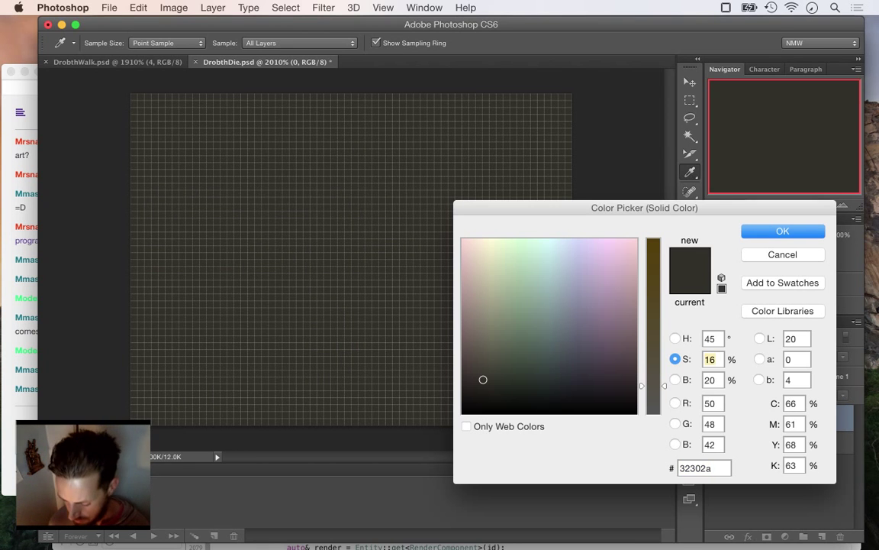
text(0)
key(Tab)
text(50)
key(Return)
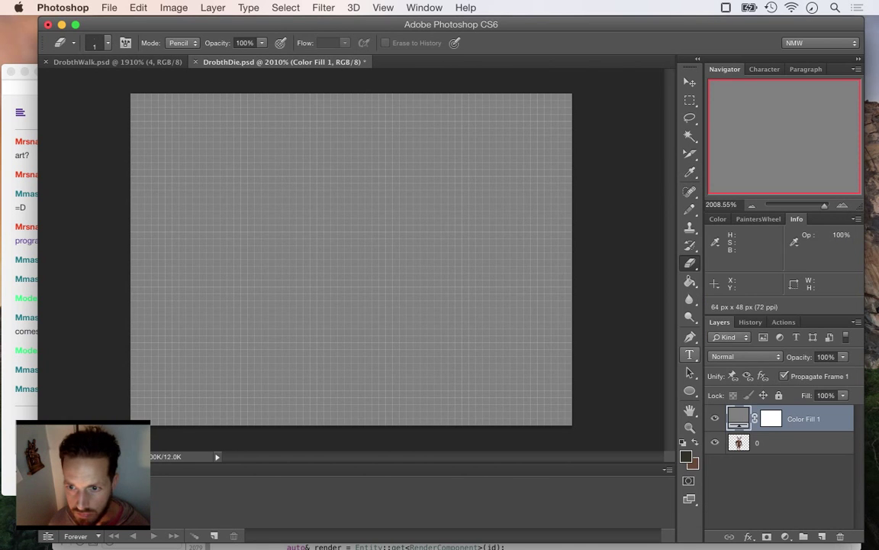
Delete the grey fill layer's mask, move the layer beneath layer 0 and save the file.
right_click(771, 416)
click(667, 437)
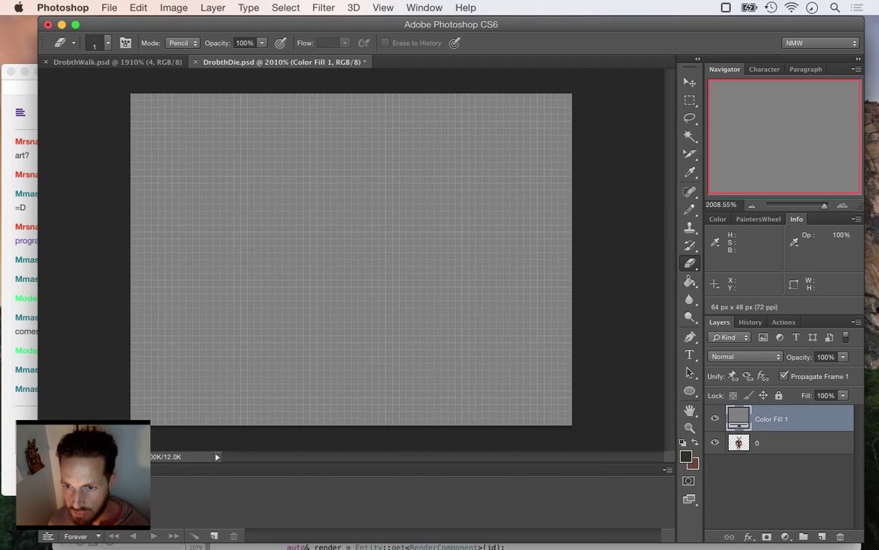
drag(779, 419, 780, 452)
click(780, 417)
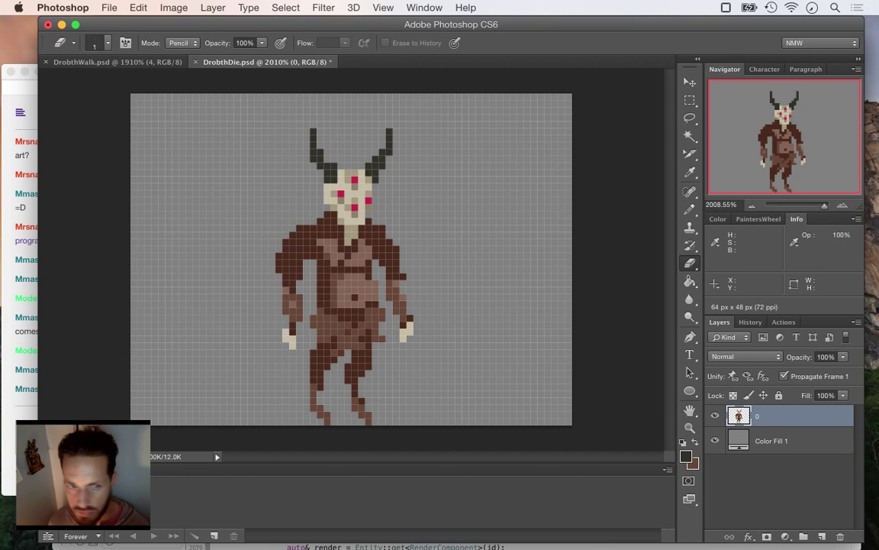
key(super+s)
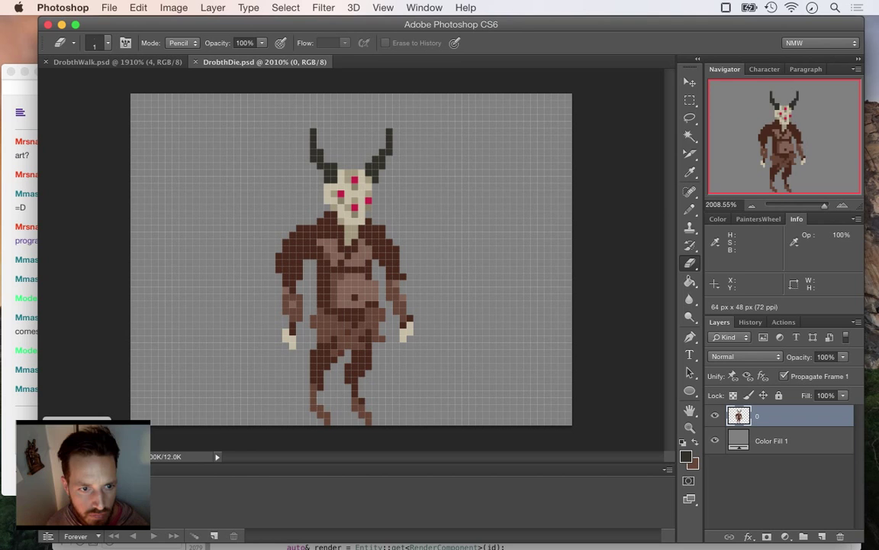
key(super+s)
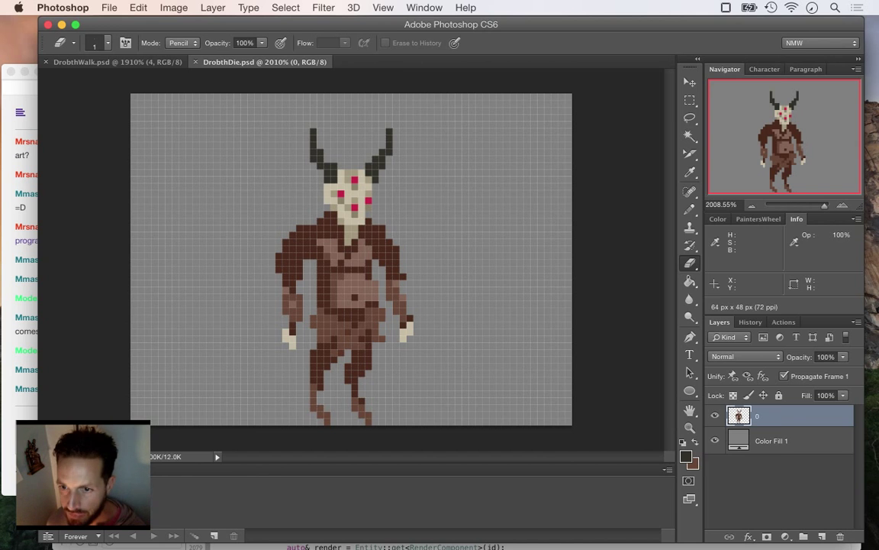
Duplicate layer 0 as a layer named 1, hide the original and save the file.
right_click(776, 416)
click(733, 116)
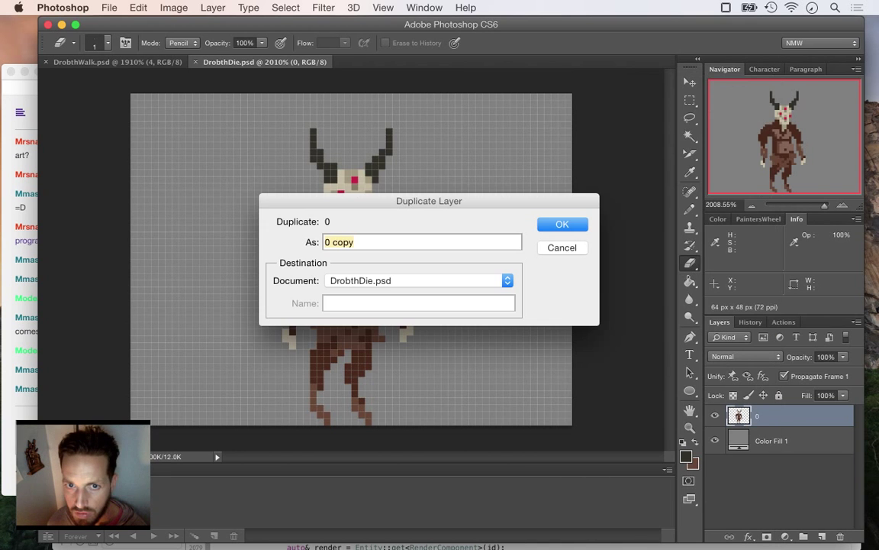
key(Return)
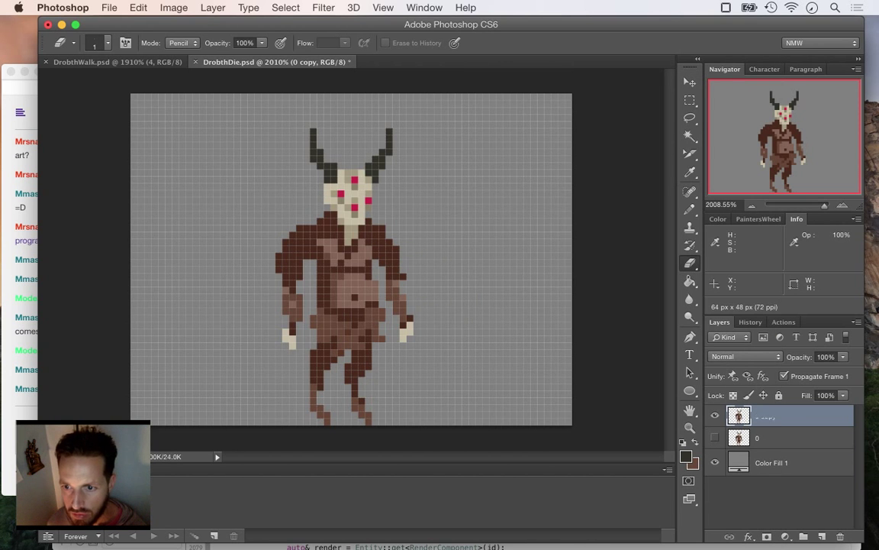
text(1)
key(Return)
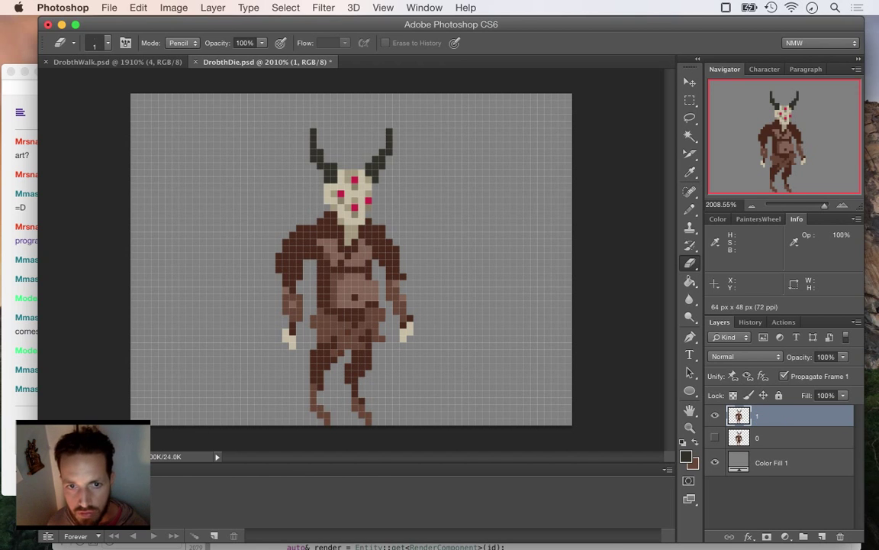
key(super+s)
Rotate the head, shoulders and chest on layer 1 about 10° clockwise, shifting them to about X 31.76 px, Y 15.08 px.
key(m)
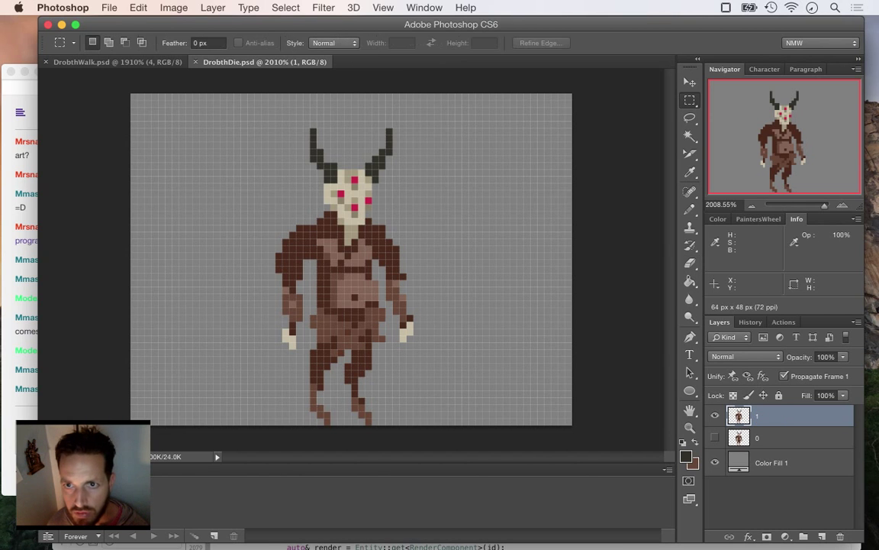
drag(257, 116, 419, 272)
key(v)
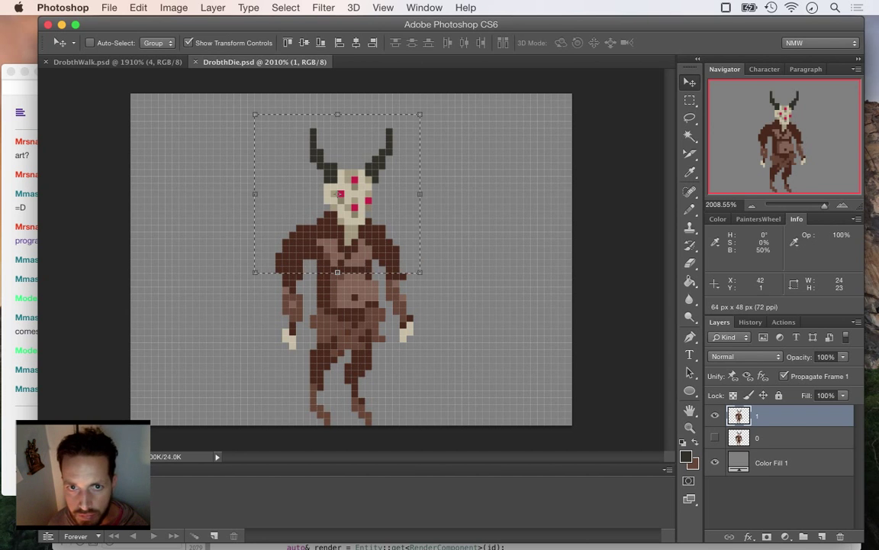
drag(432, 108, 449, 122)
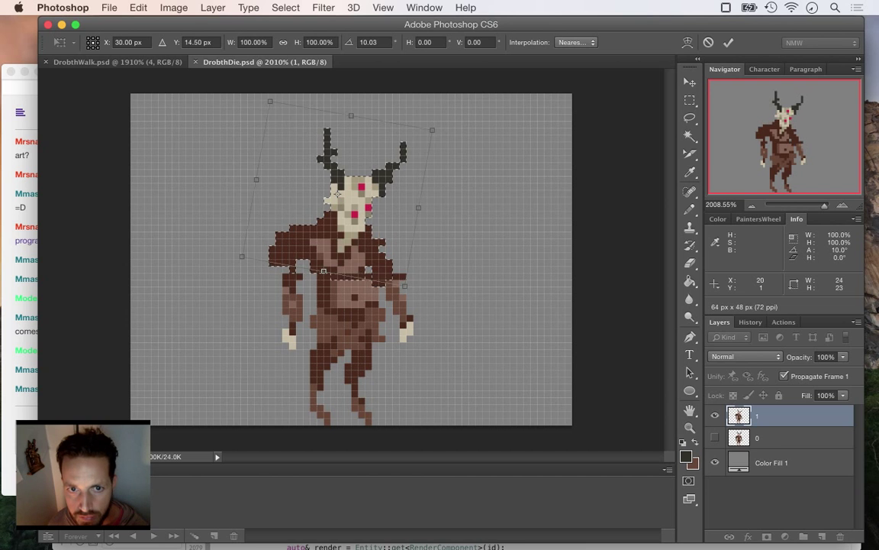
drag(380, 198, 405, 168)
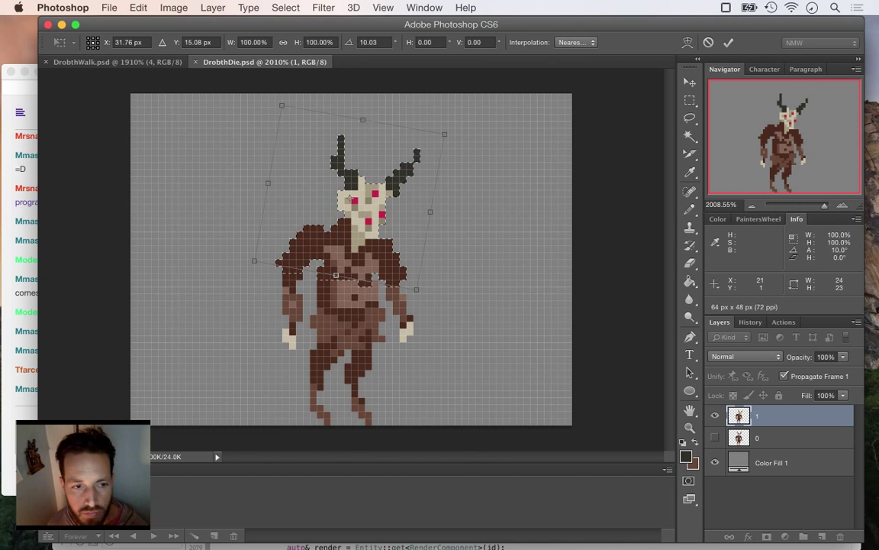
key(super+Tab)
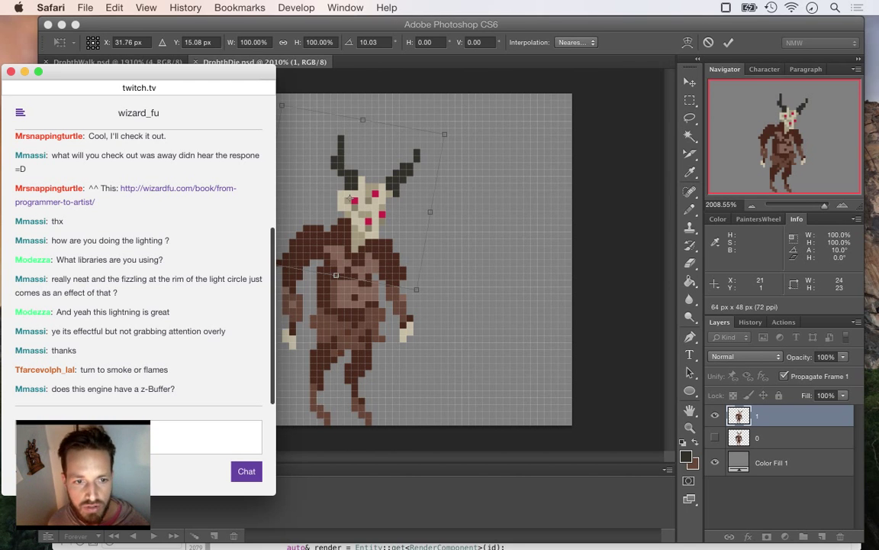
drag(123, 390, 163, 389)
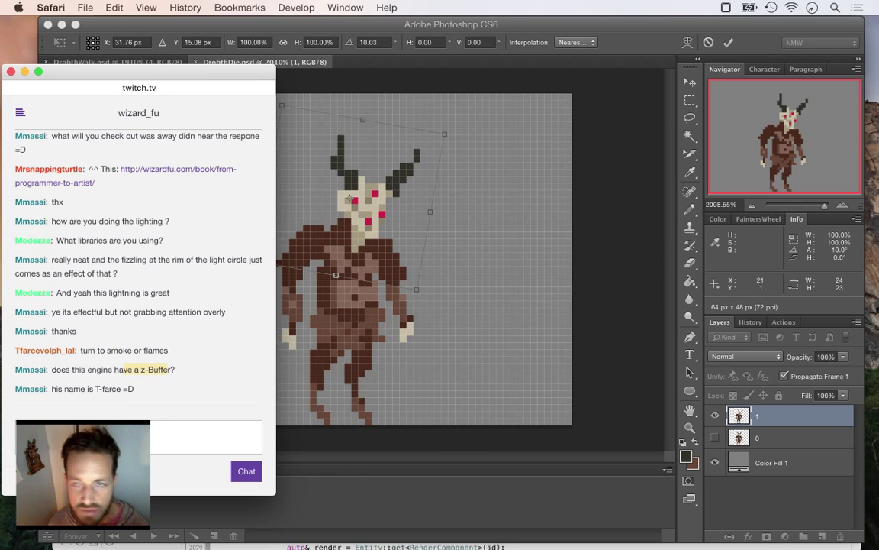
key(super+Tab)
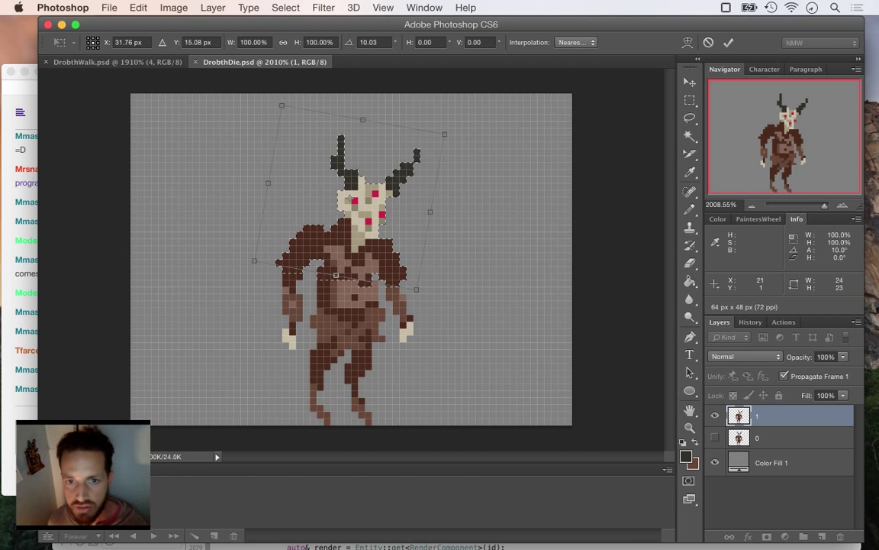
Apply the upper-body transform and move everything above the lower legs down one pixel.
key(Return)
key(super+d)
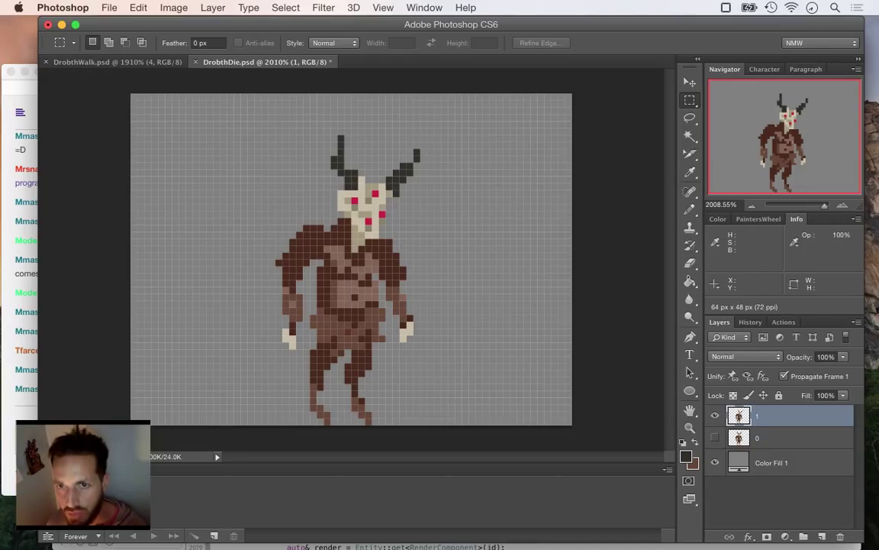
drag(254, 108, 468, 370)
key(v)
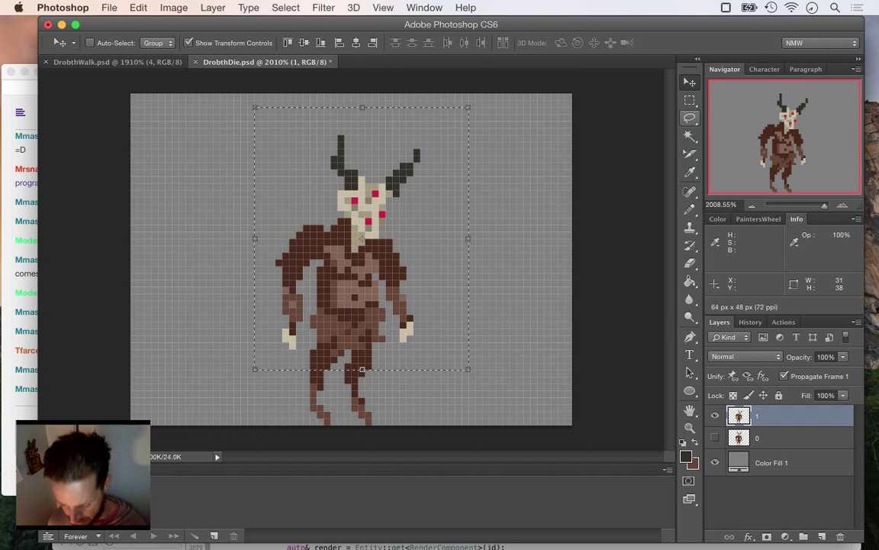
key(Down)
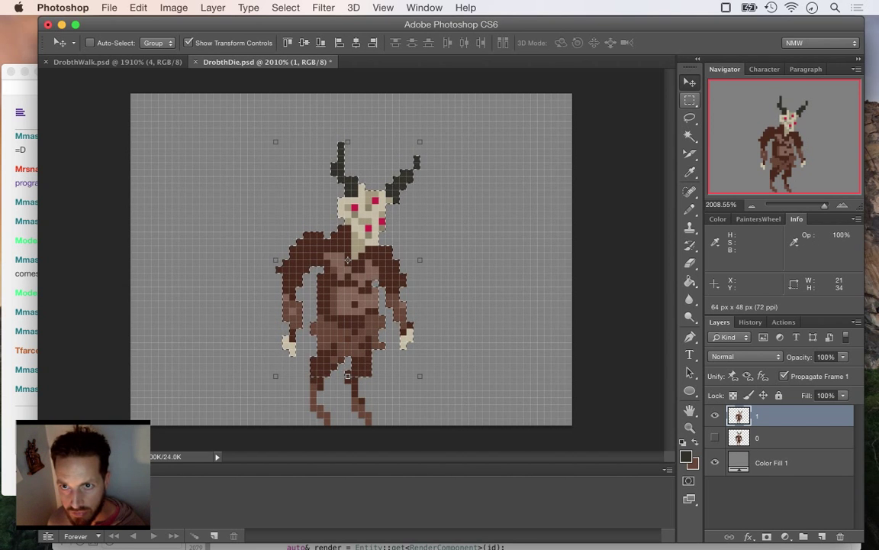
key(m)
key(super+d)
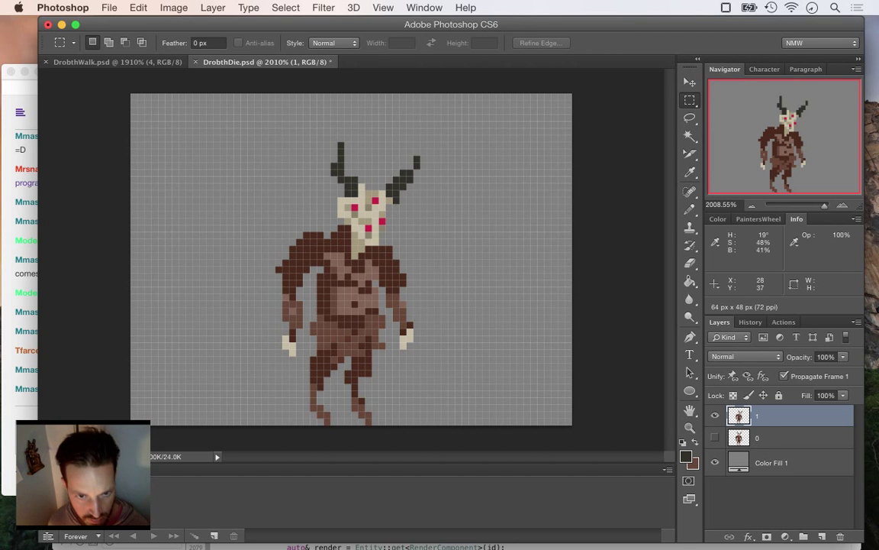
Try shifting both lower legs one pixel left, return them to their place and deselect them.
drag(296, 383, 393, 425)
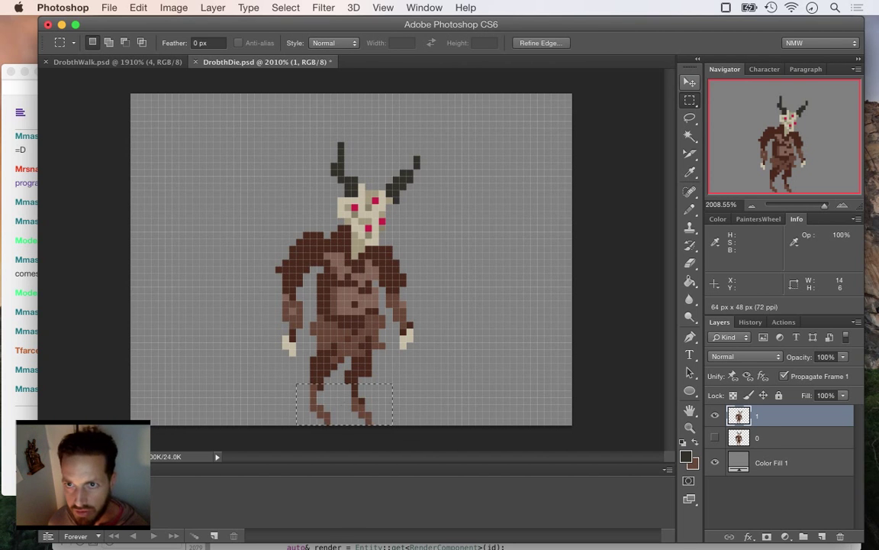
click(690, 82)
key(Left)
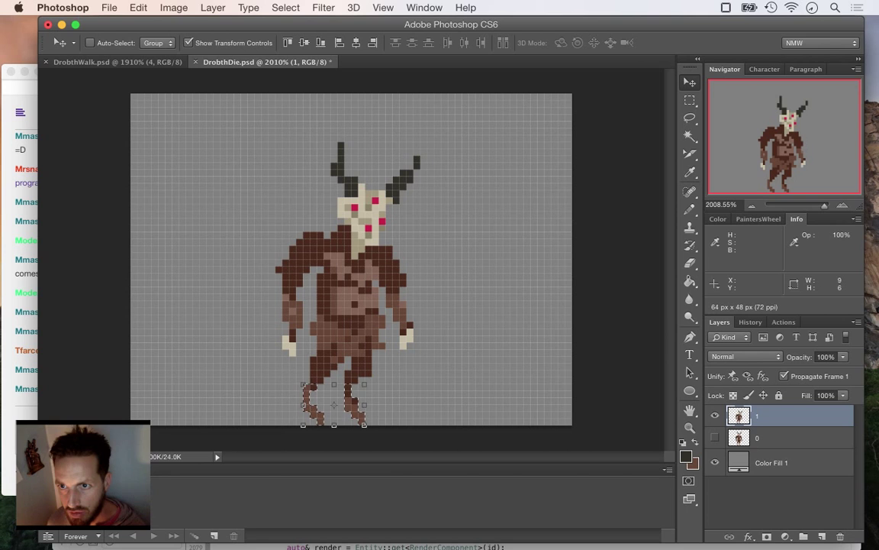
key(Right)
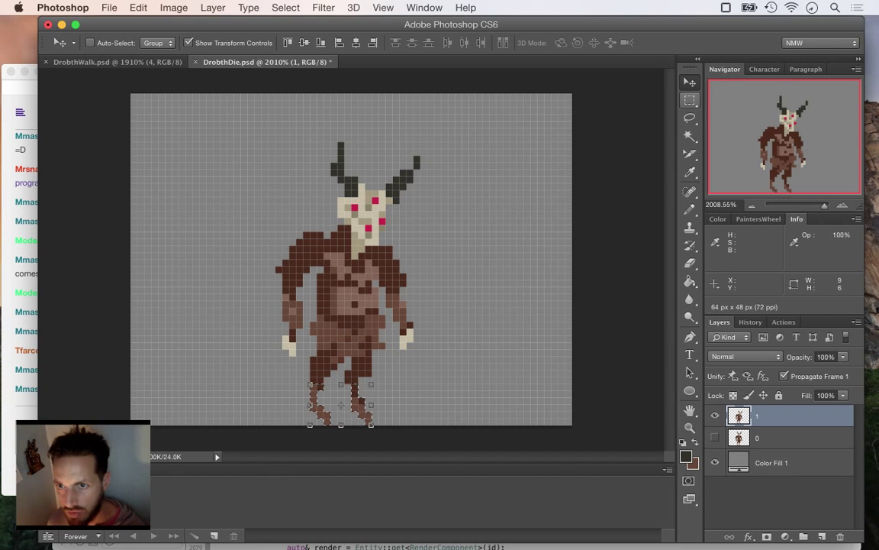
key(m)
key(ctrl+d)
Sample the dark brown, paint protruding knee pixels on both legs of layer 1 with the Pencil, and save the file.
key(i)
click(280, 332)
key(b)
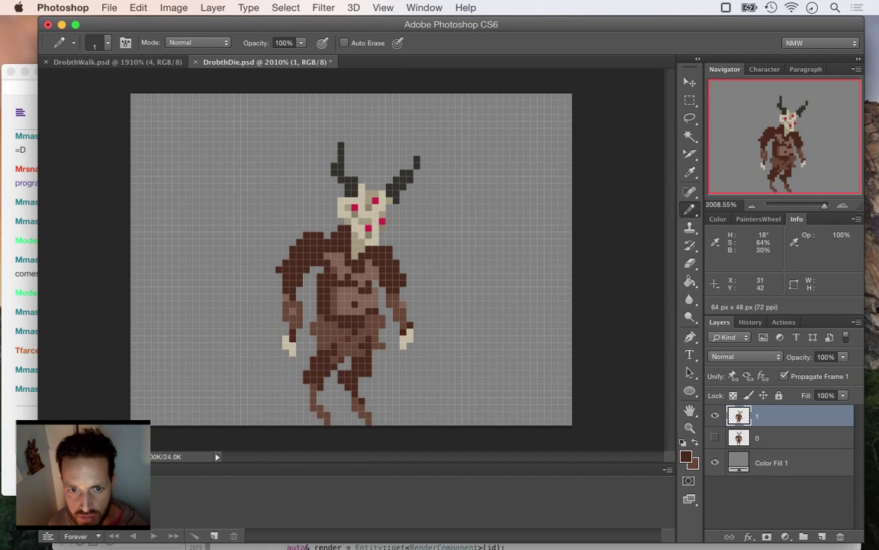
key(super+s)
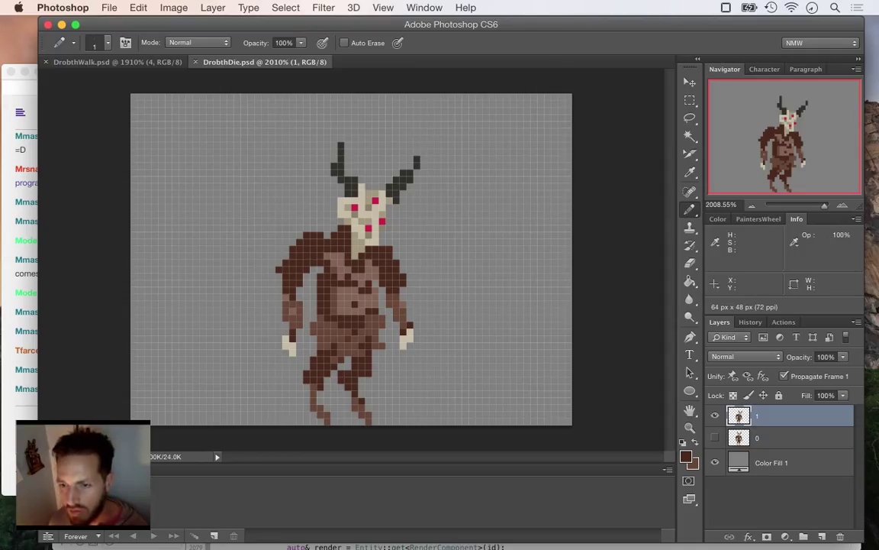
right_click(793, 415)
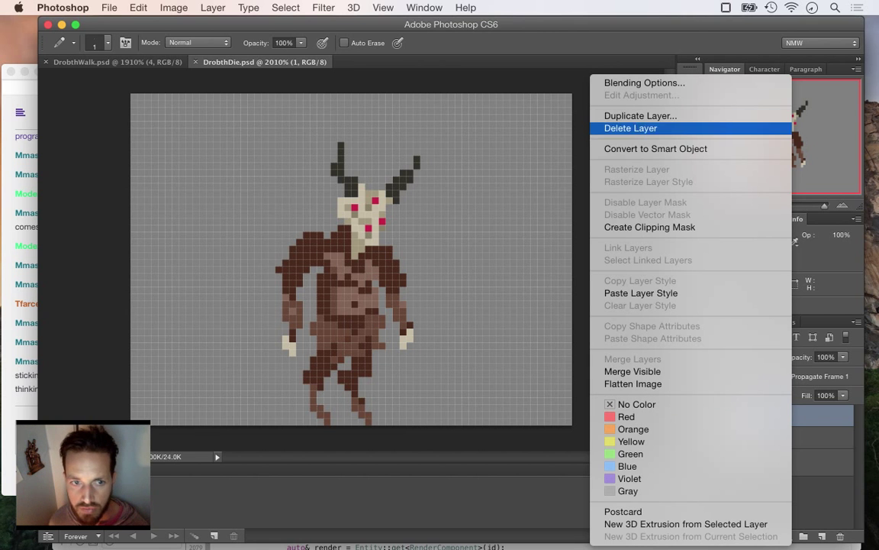
click(578, 145)
click(22, 267)
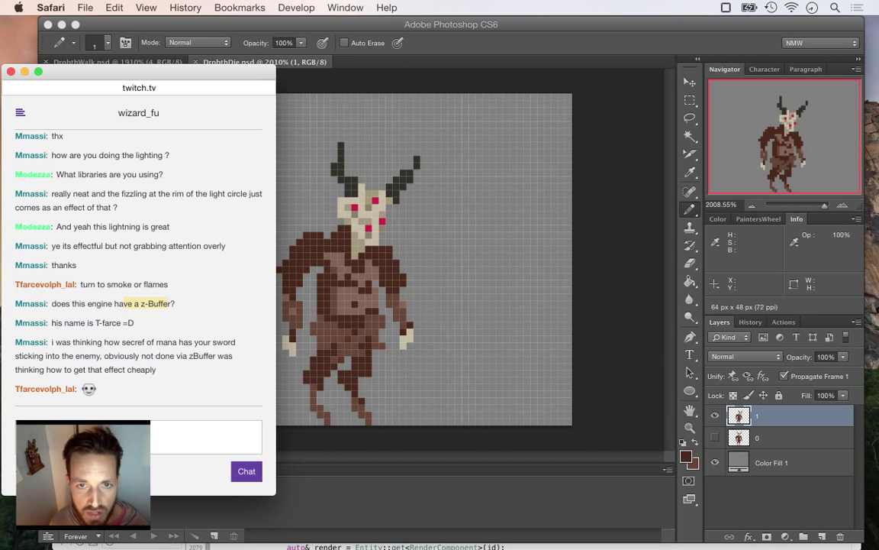
key(super+Tab)
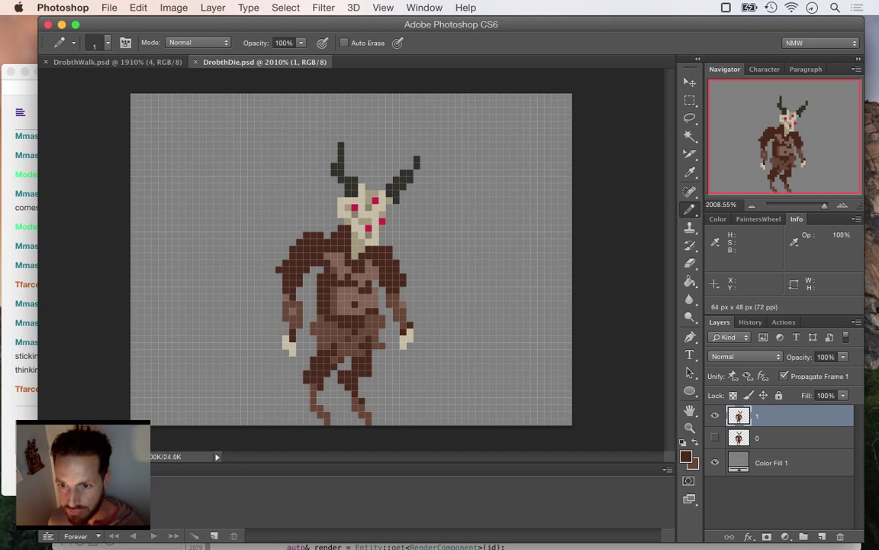
Duplicate layer 0 as a layer named 2 at the top of the stack, leaving layers 1 and 0 hidden.
click(715, 416)
click(716, 437)
click(744, 437)
right_click(744, 436)
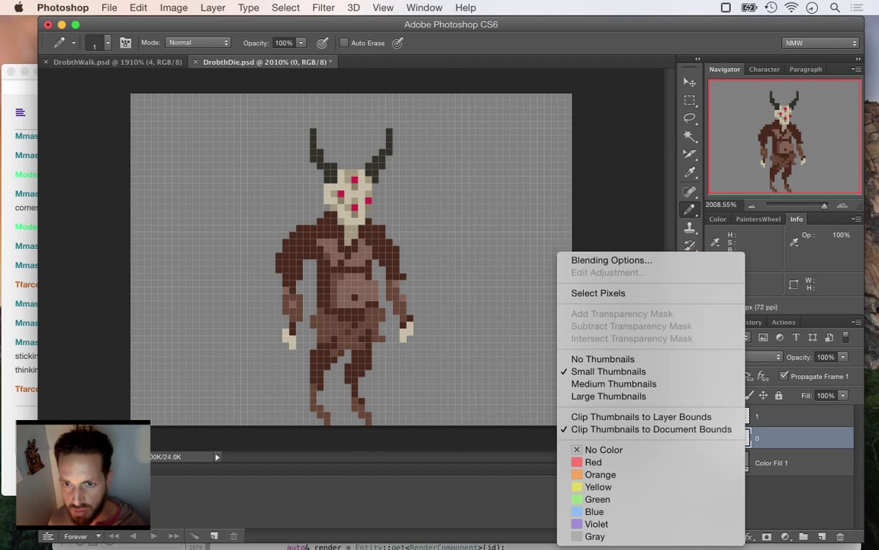
click(832, 438)
right_click(834, 438)
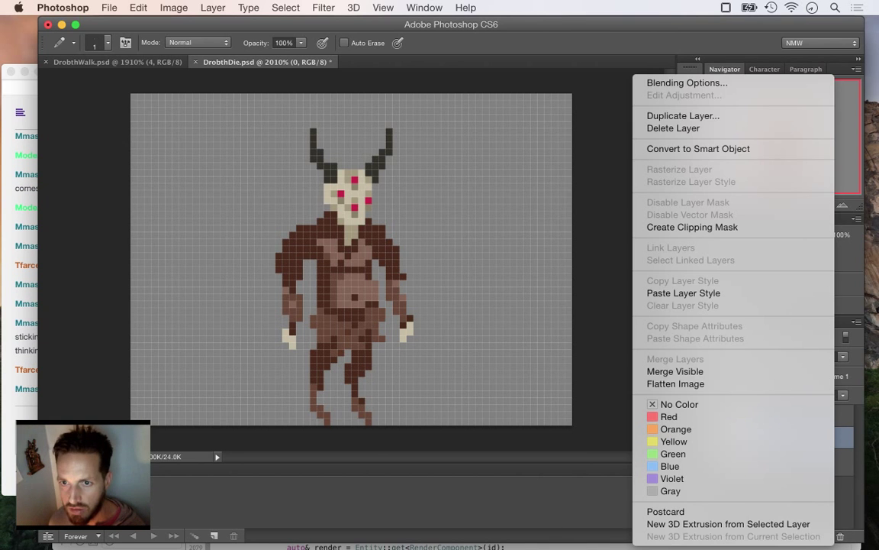
click(683, 115)
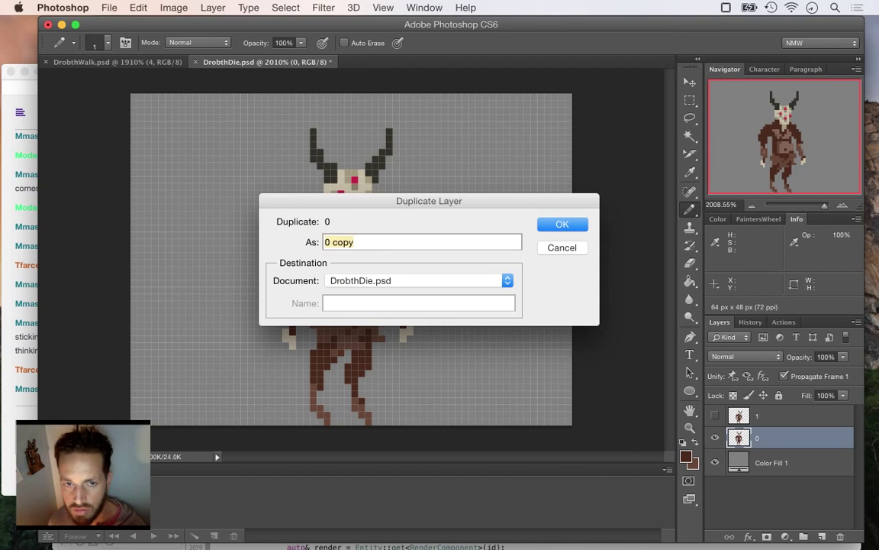
text(2)
key(Return)
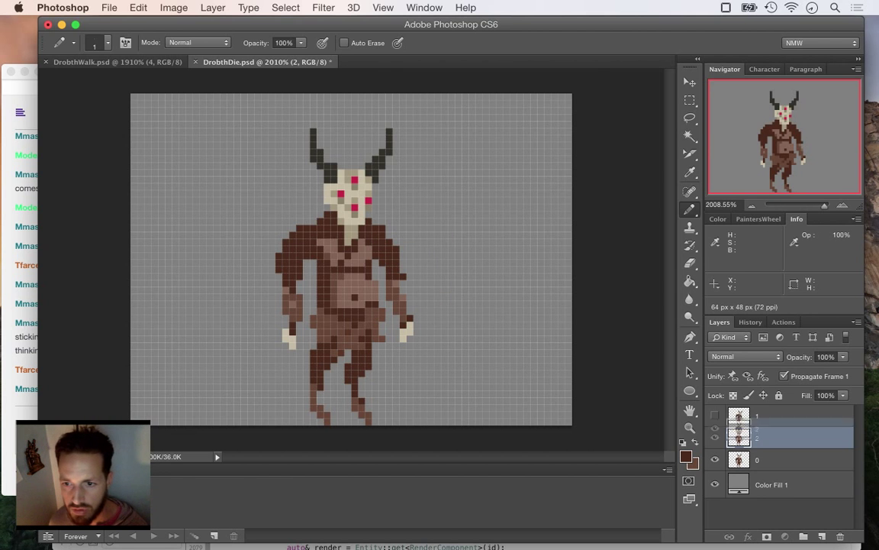
drag(794, 431, 793, 410)
click(715, 460)
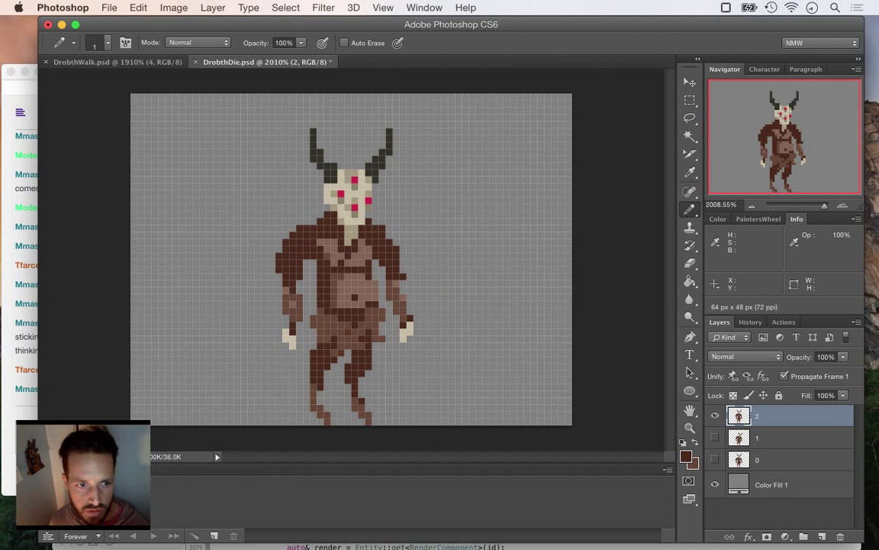
key(super+Tab)
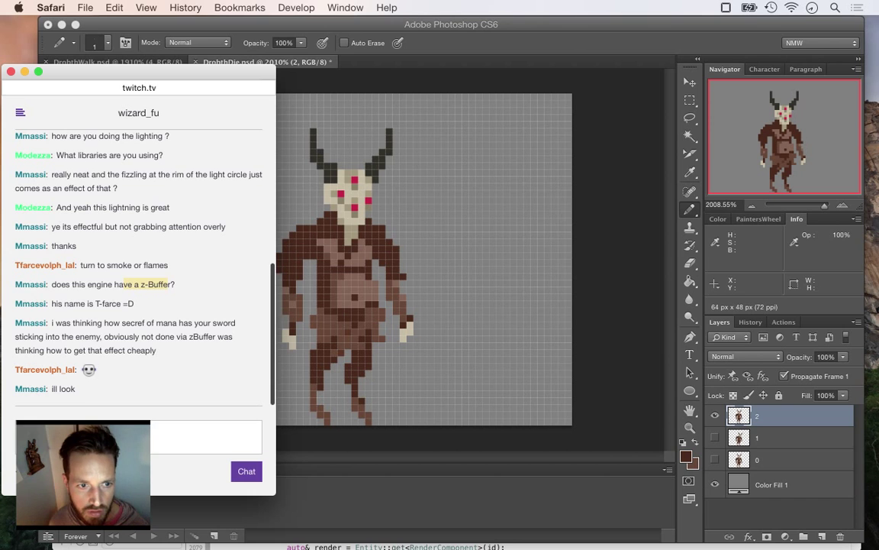
key(super+Tab)
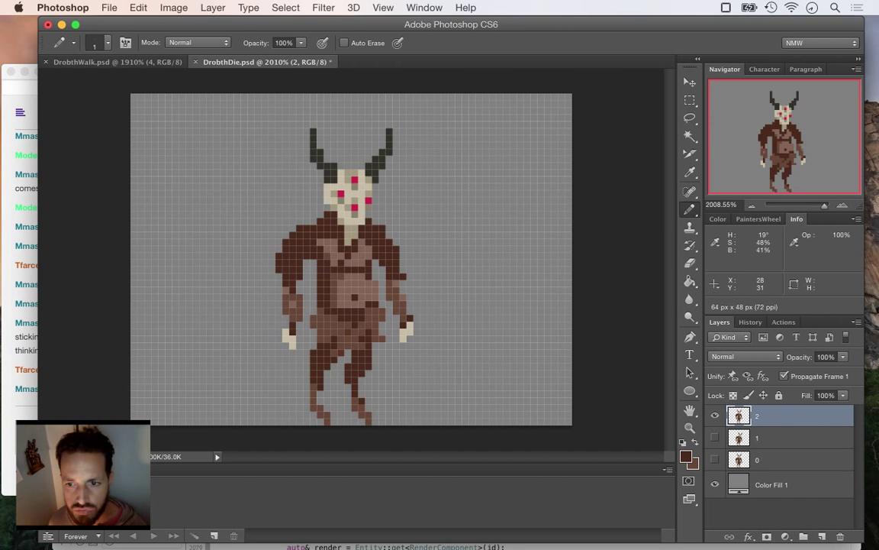
Rotate the head, shoulders and chest on layer 2 about 38.5° clockwise and park them in the empty area above and right of the body.
key(m)
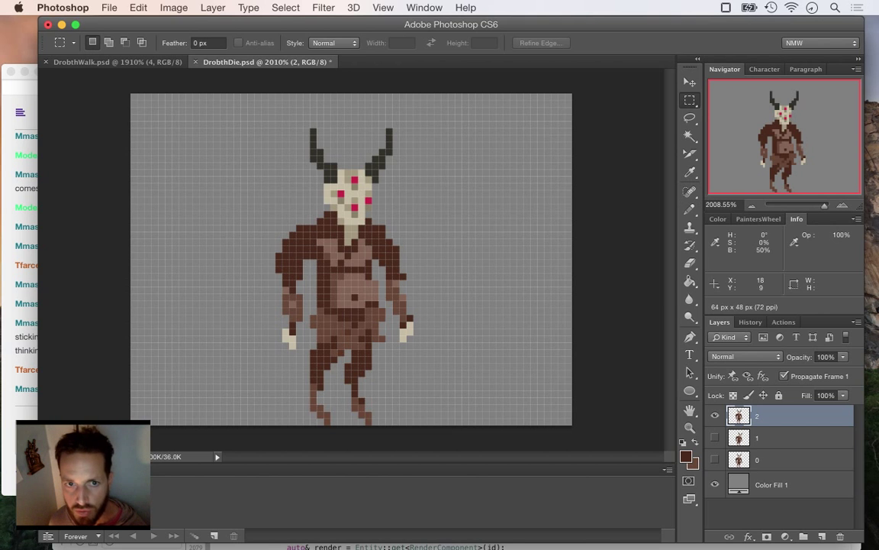
drag(230, 108, 460, 271)
key(v)
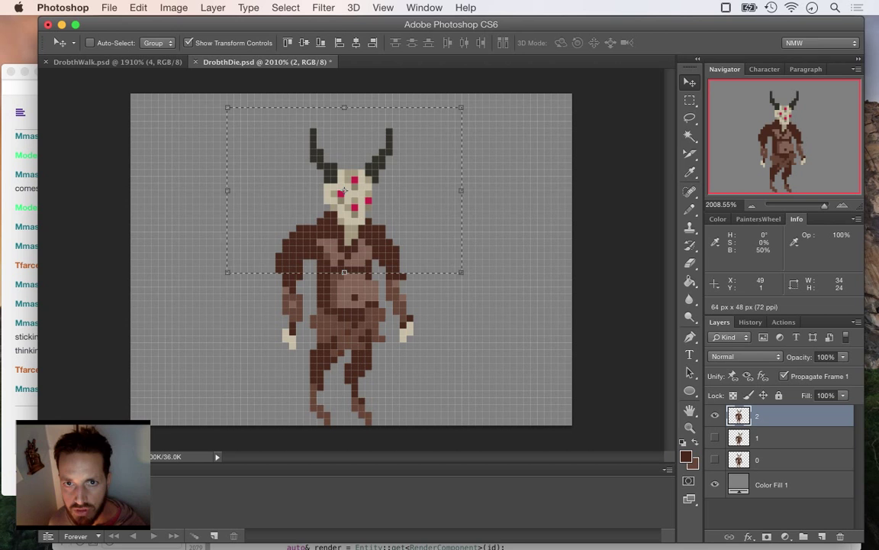
key(super+t)
drag(496, 90, 525, 205)
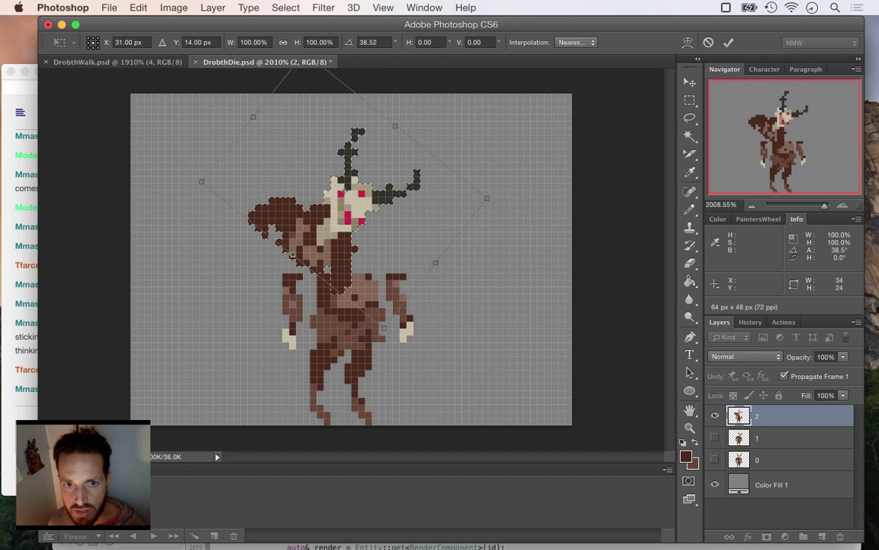
drag(356, 194, 392, 202)
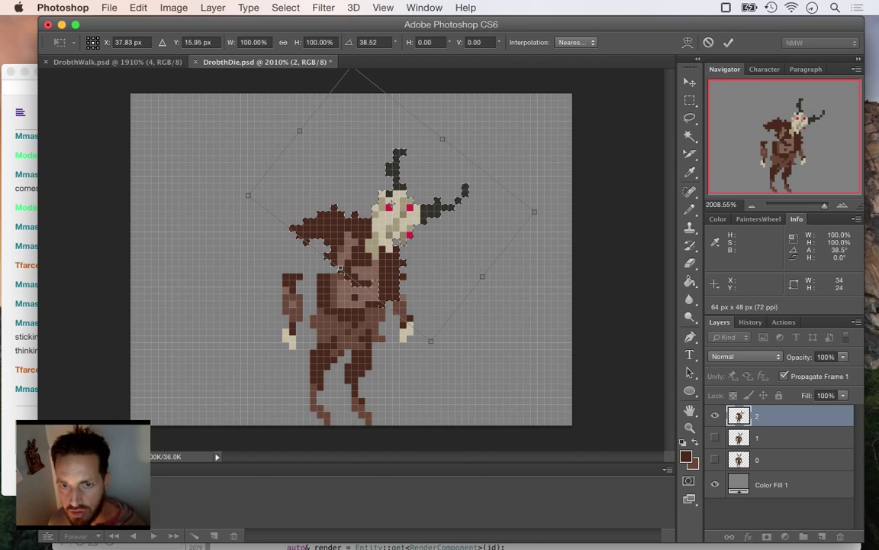
drag(391, 202, 456, 162)
key(Return)
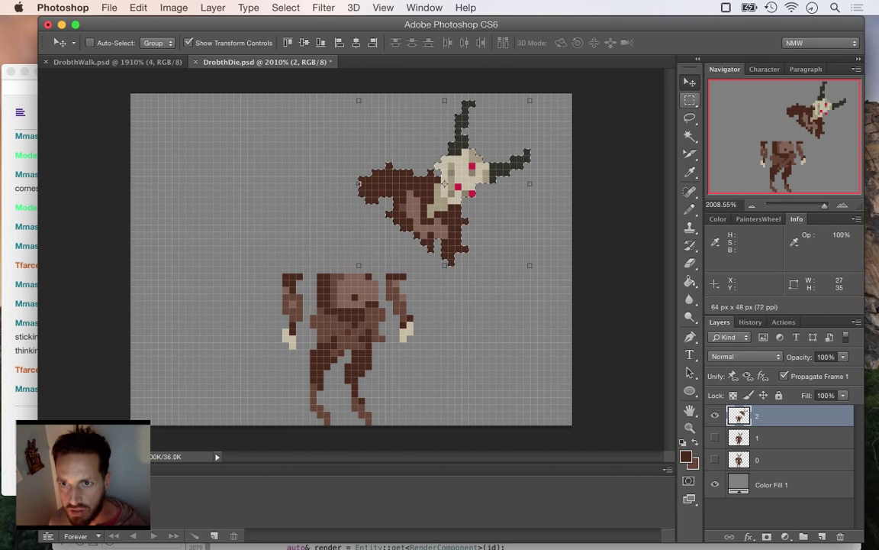
Move the remaining belly, forearms and thighs on layer 2 down one pixel.
key(m)
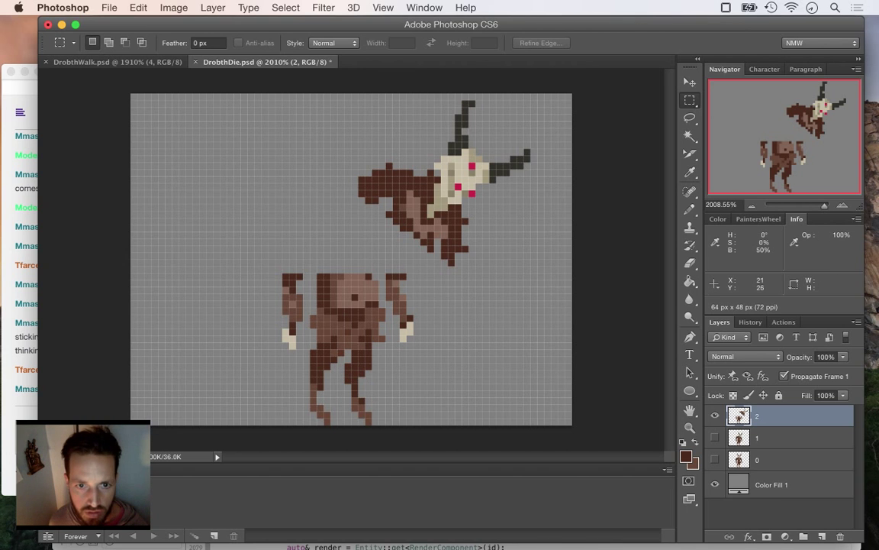
drag(257, 259, 410, 366)
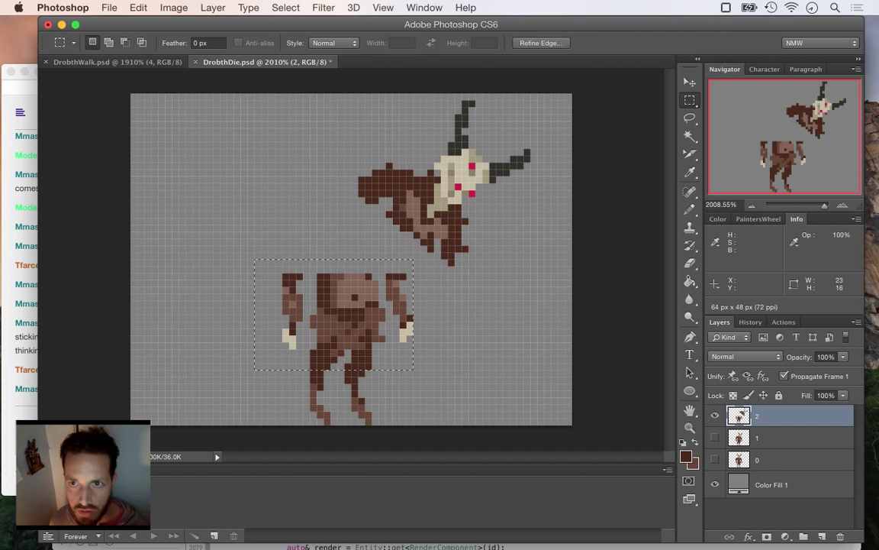
key(super+Down)
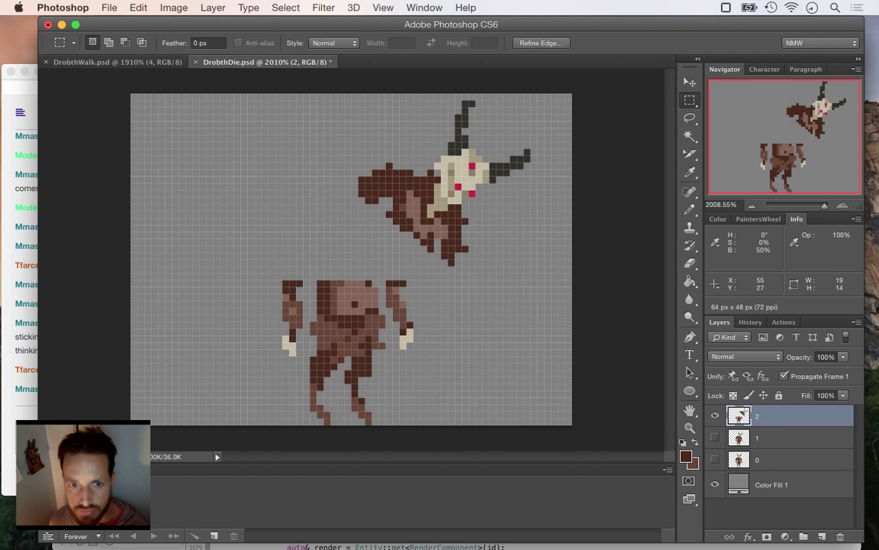
key(ctrl+d)
Paint dark brown protruding knee pixels on both legs of layer 2 with the Pencil.
key(b)
alt+click(313, 366)
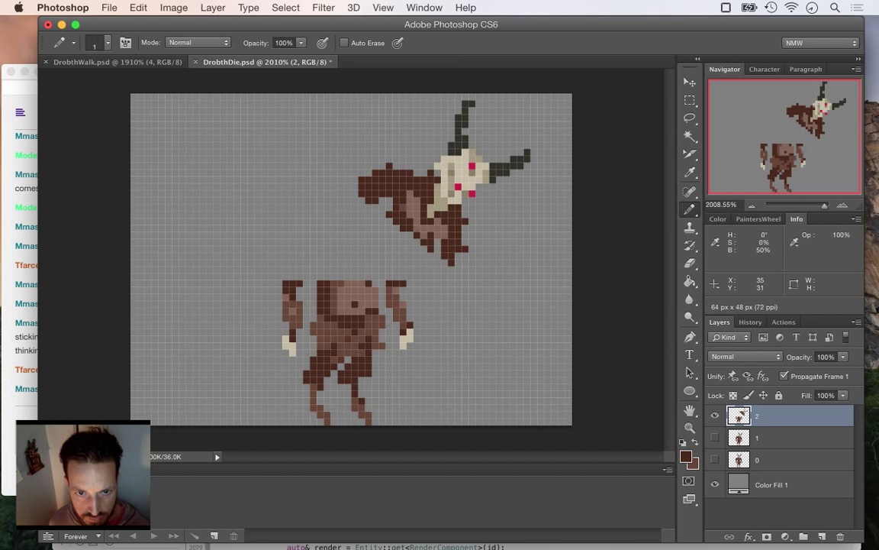
key(i)
Detach the figure's left-hand forearm on layer 2 and place it 17 px left and 3 px down.
click(689, 100)
mouse_move(248, 266)
mouse_down()
mouse_move(309, 300)
mouse_move(314, 321)
mouse_move(303, 362)
mouse_up()
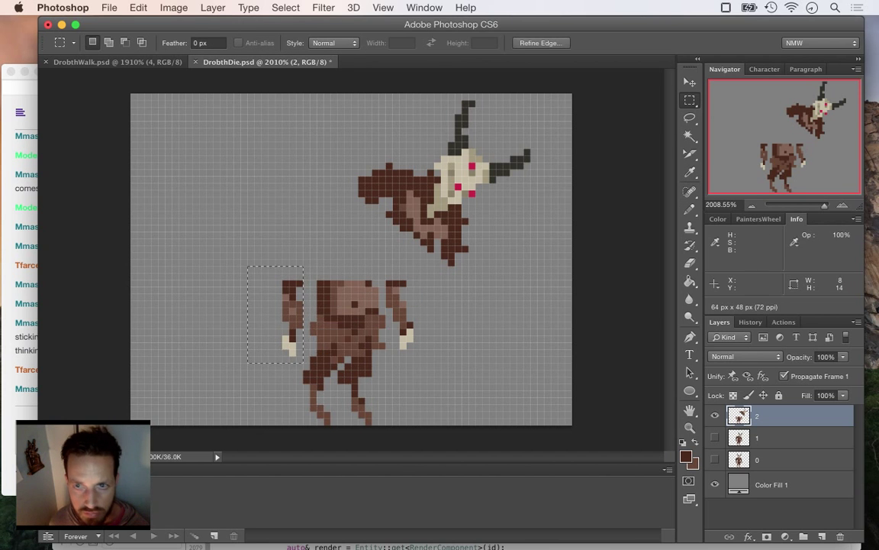
key(v)
drag(276, 315, 158, 334)
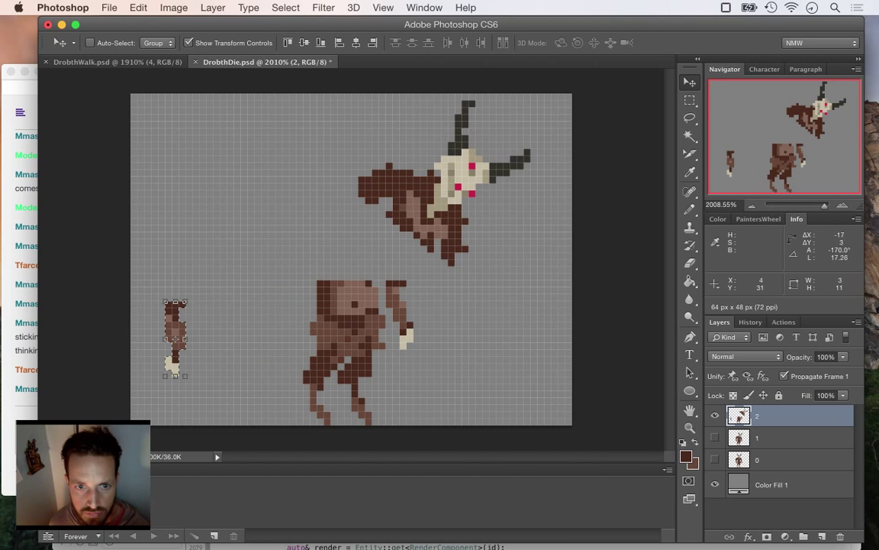
Detach the figure's right-hand forearm on layer 2 and place it about 15 px right and 2 px down.
key(m)
drag(389, 276, 437, 363)
key(super+d)
drag(388, 277, 435, 369)
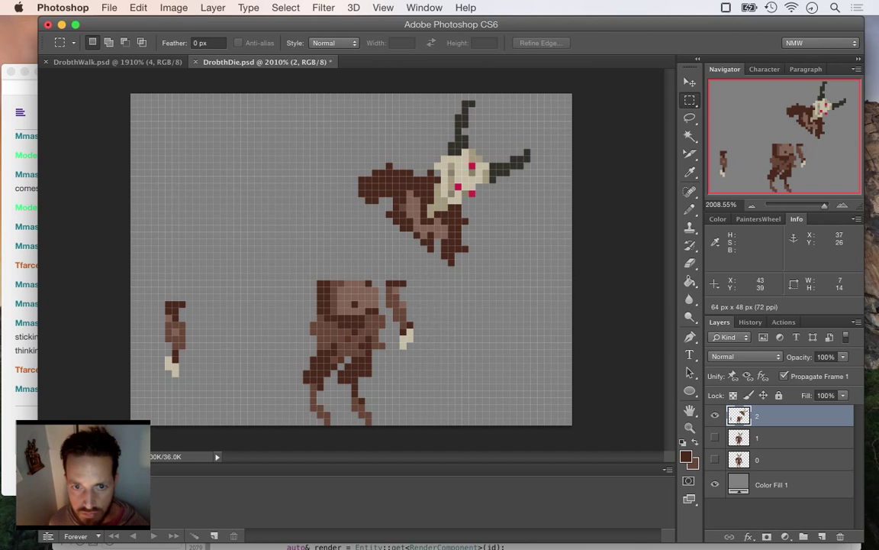
key(ctrl+t)
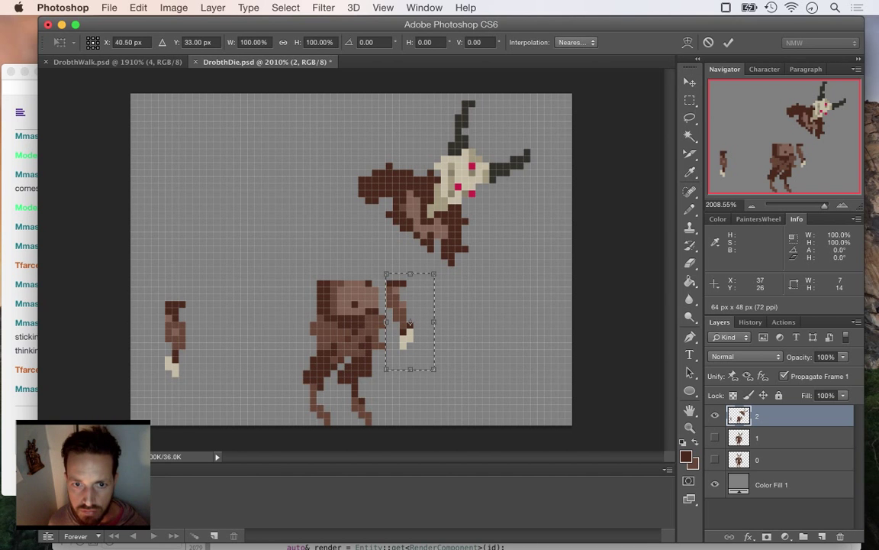
drag(410, 324, 513, 336)
key(Return)
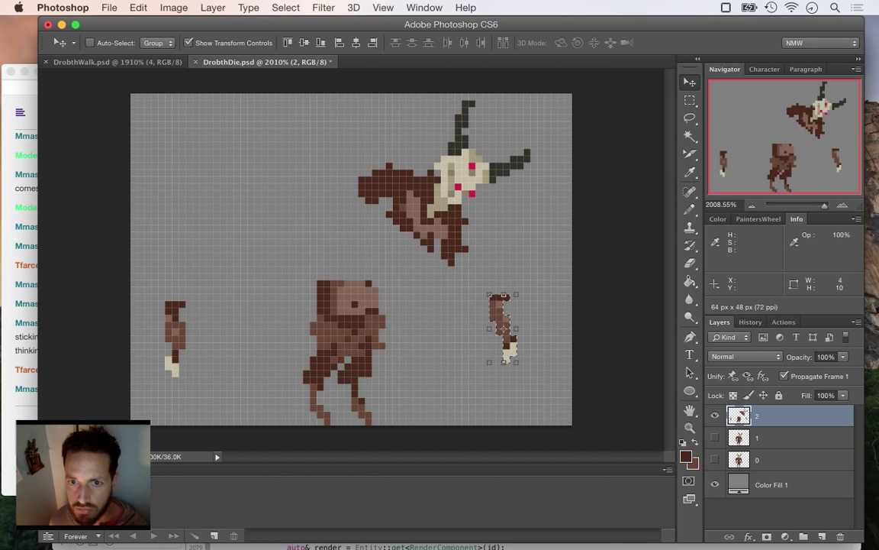
Rotate the detached torso, selected down to the waist, by about -17.3° on layer 2.
key(m)
key(ctrl+d)
drag(286, 259, 399, 328)
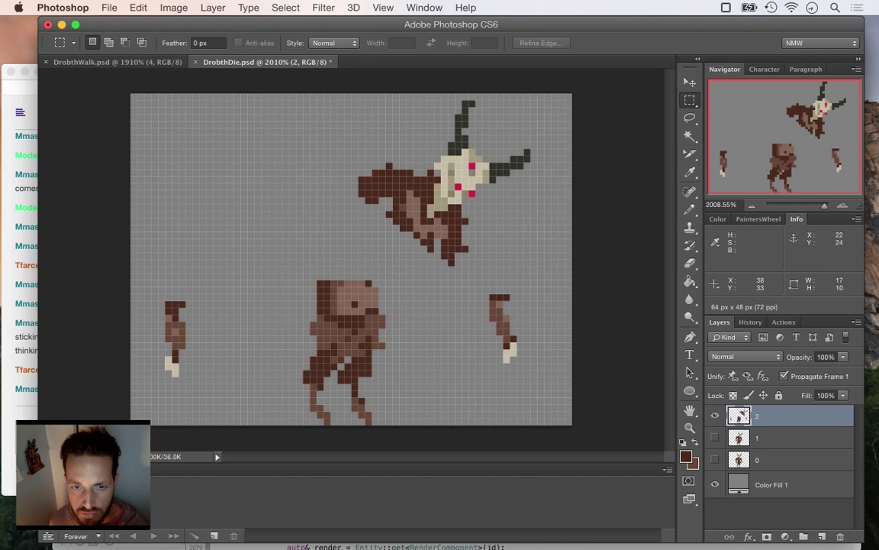
key(v)
drag(274, 256, 265, 277)
drag(377, 300, 371, 280)
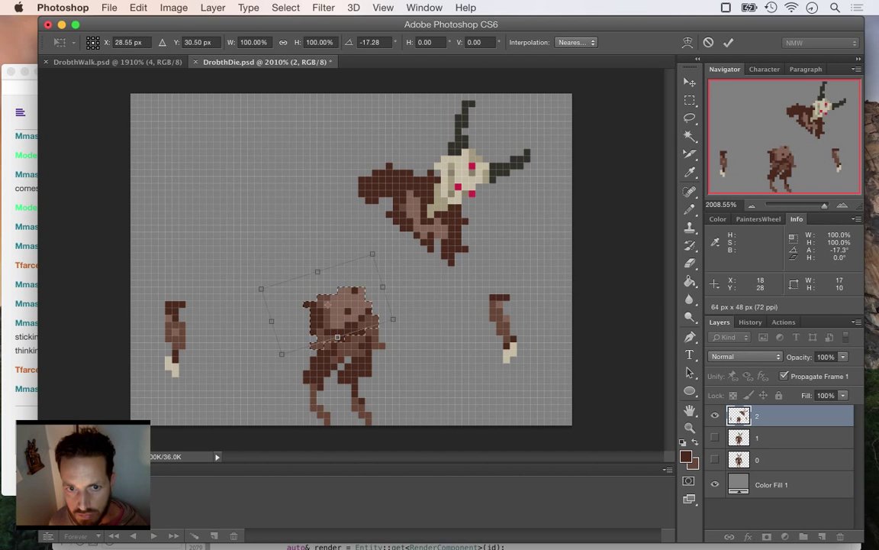
key(Escape)
Move the detached head and shoulders down onto the top of the tilted torso, then deselect.
key(m)
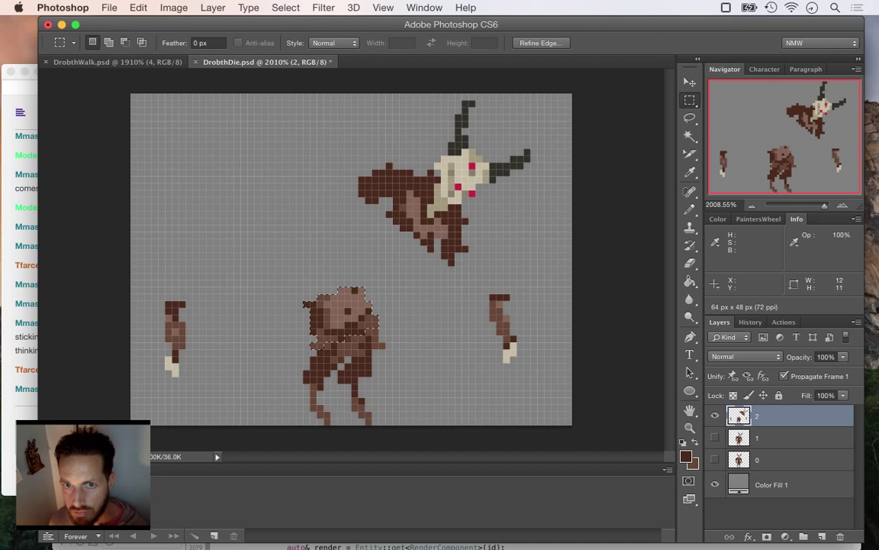
drag(330, 95, 545, 272)
key(v)
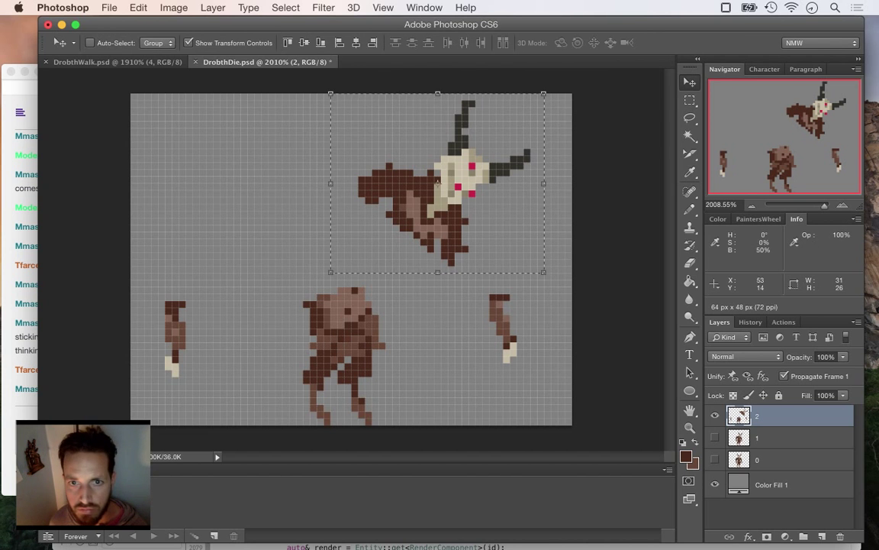
drag(478, 137, 418, 193)
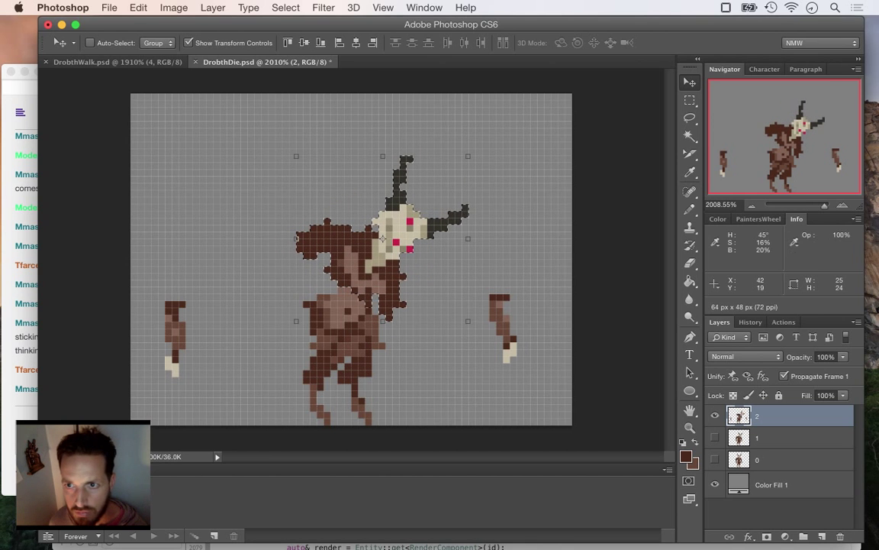
key(Down)
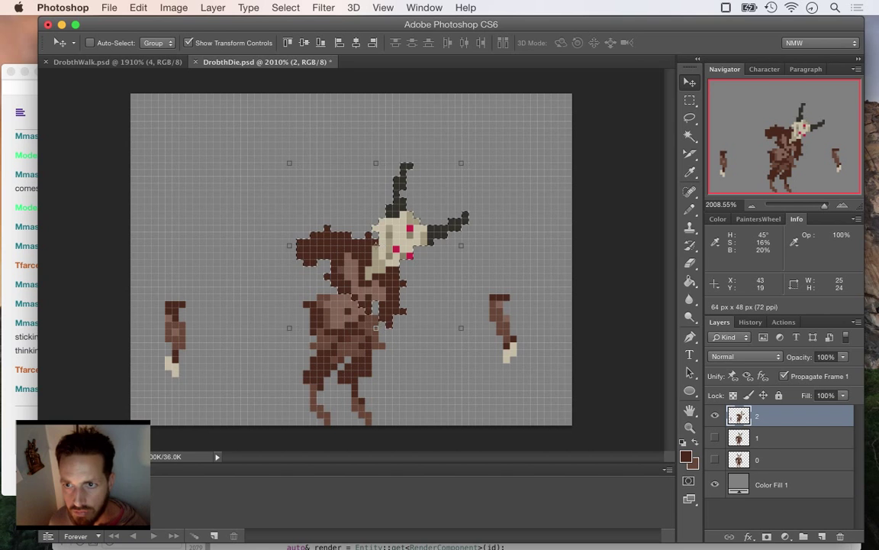
key(Left)
key(Right)
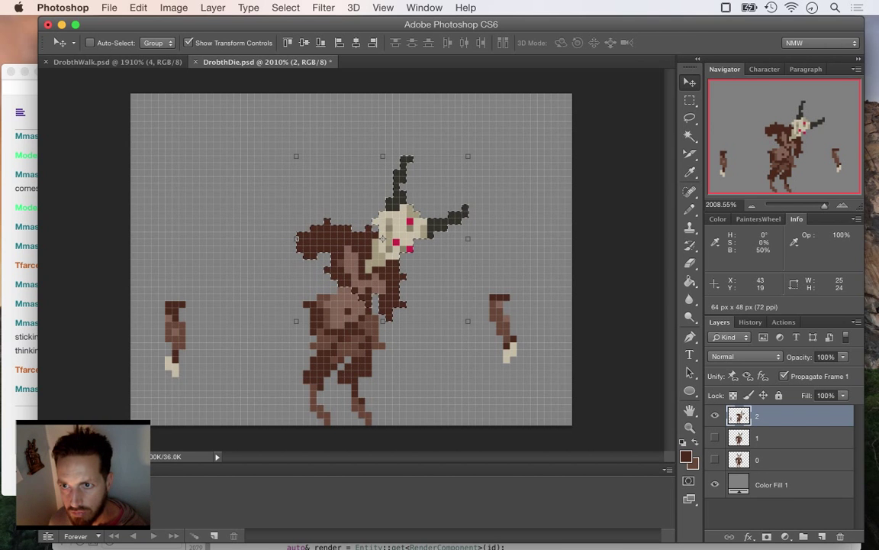
key(ctrl+d)
Sample the dark brown body color and pencil in pixels joining the shoulders to the torso's left edge.
key(m)
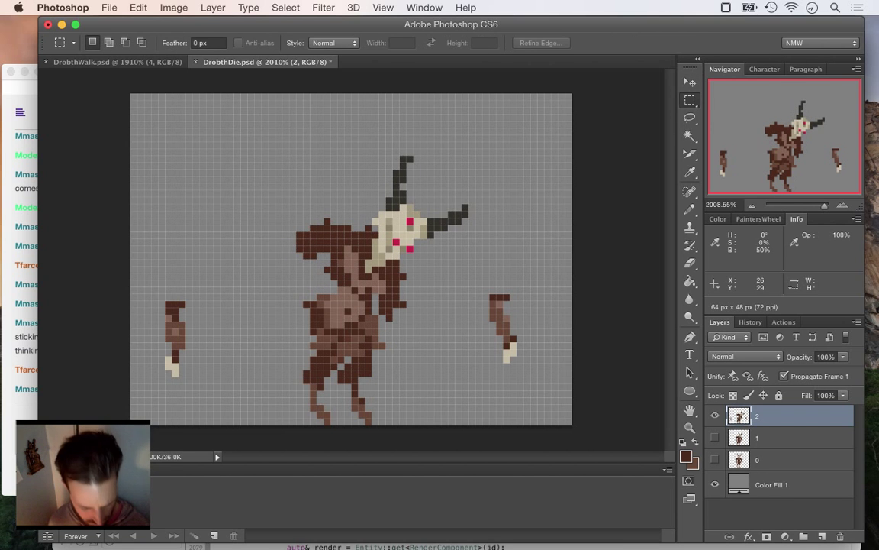
key(i)
click(305, 252)
key(b)
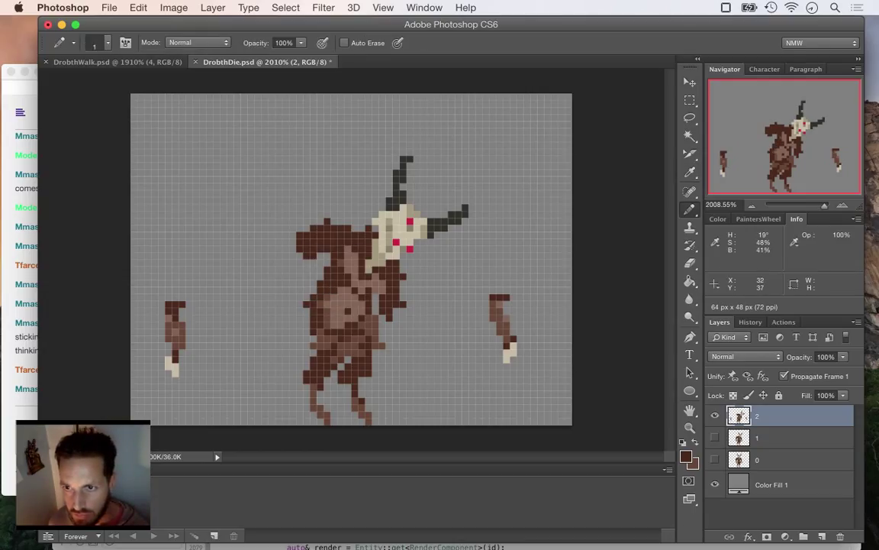
Rotate the creature's left-side shoulder block by about -16° and shift it slightly inward toward the body.
key(m)
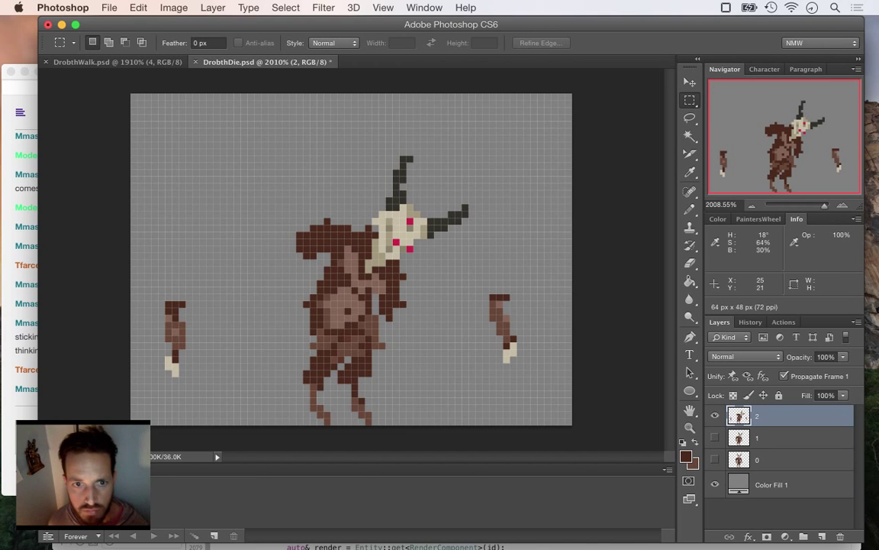
drag(283, 205, 330, 266)
key(v)
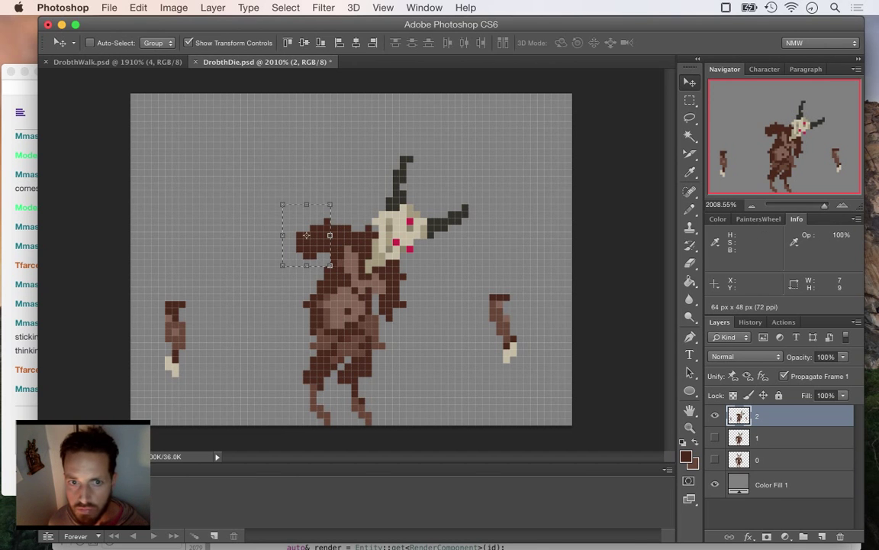
drag(278, 203, 306, 241)
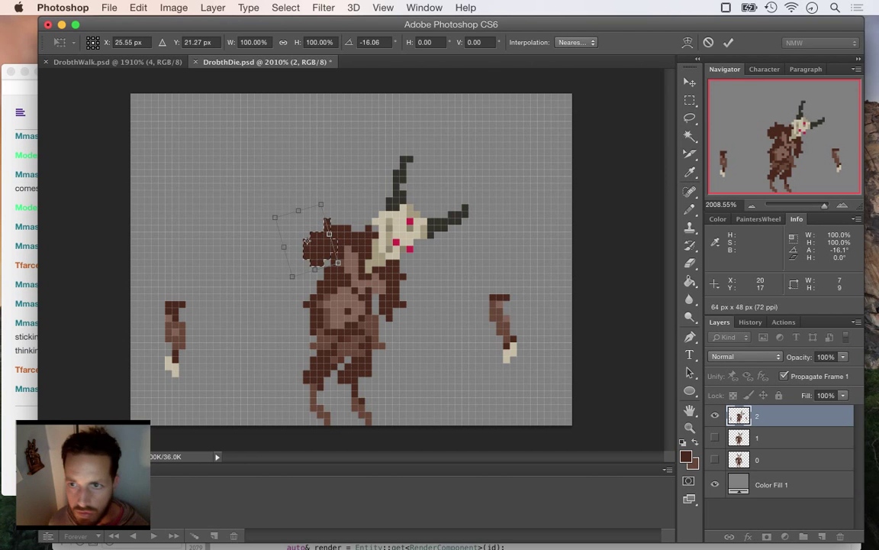
key(Return)
key(ctrl+d)
Delete the stray brown pixel sticking up above the left-side shoulder.
key(m)
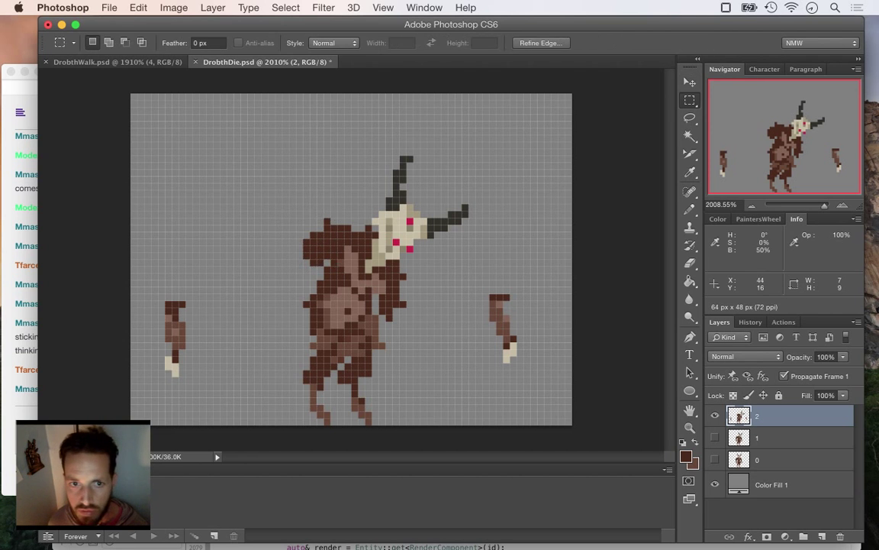
drag(311, 204, 344, 224)
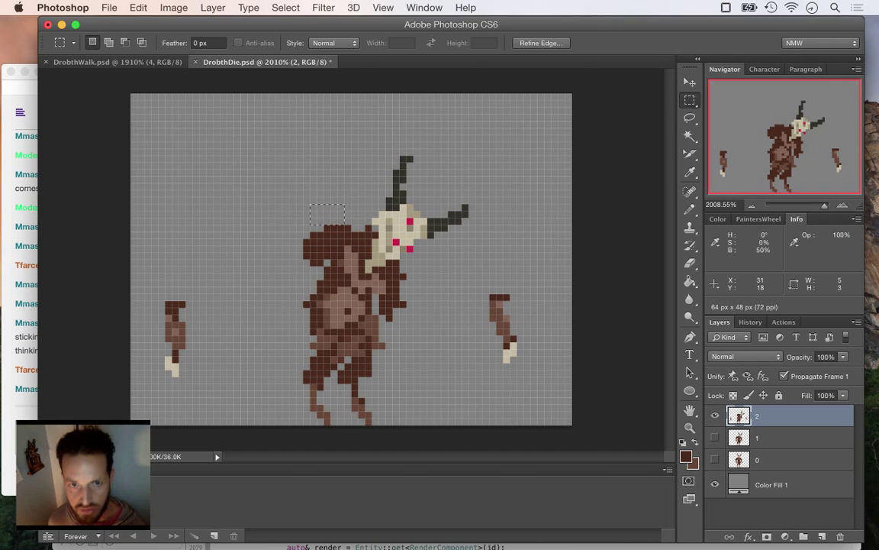
key(ctrl+d)
Attach the detached left-side arm beneath its shoulder, rotated about -42°, and fill the gap at the joint with dark brown pixels.
drag(158, 281, 213, 396)
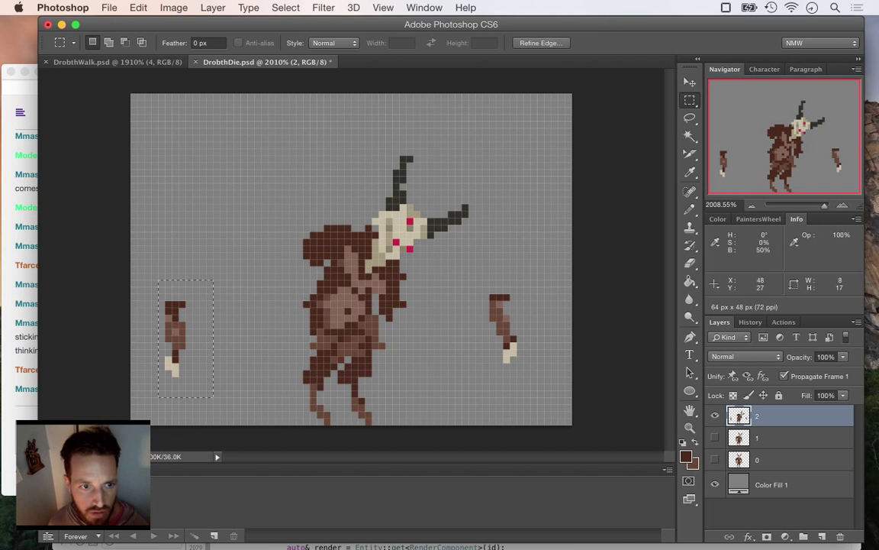
key(v)
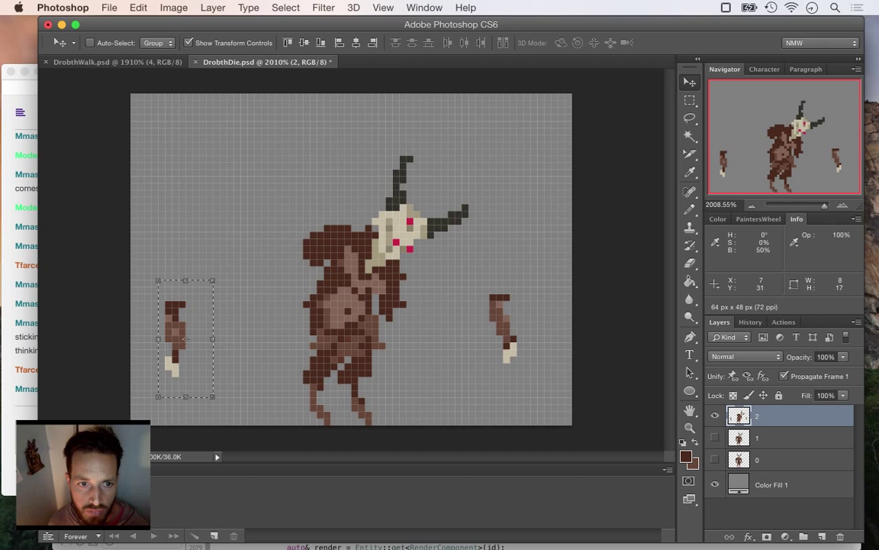
drag(174, 328, 339, 247)
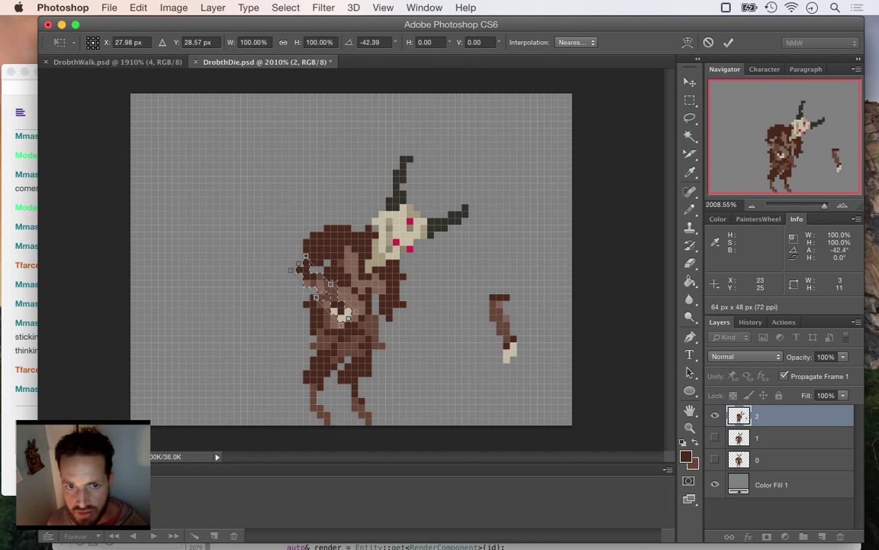
key(Return)
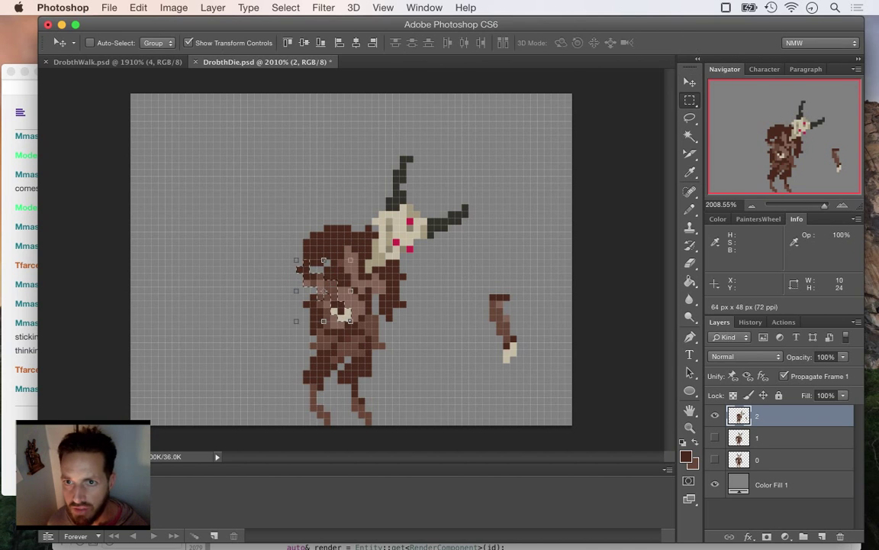
key(ctrl+d)
key(i)
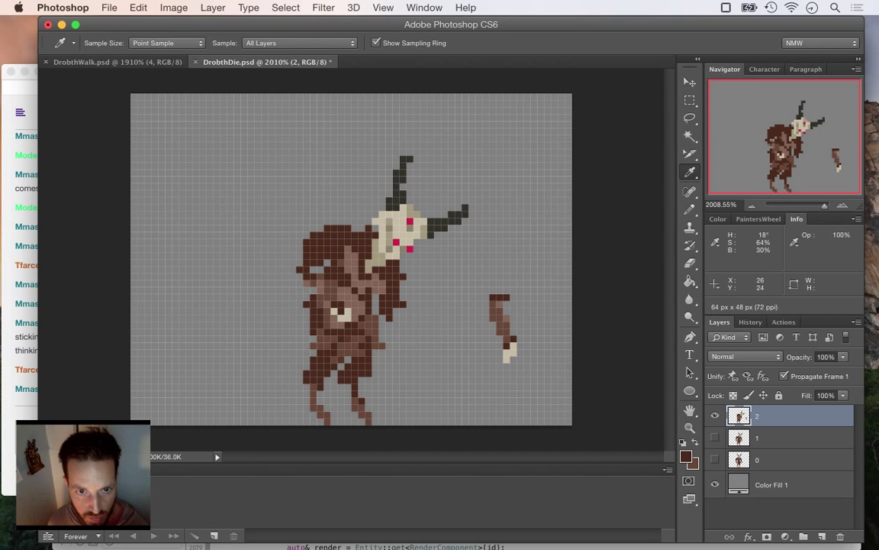
key(b)
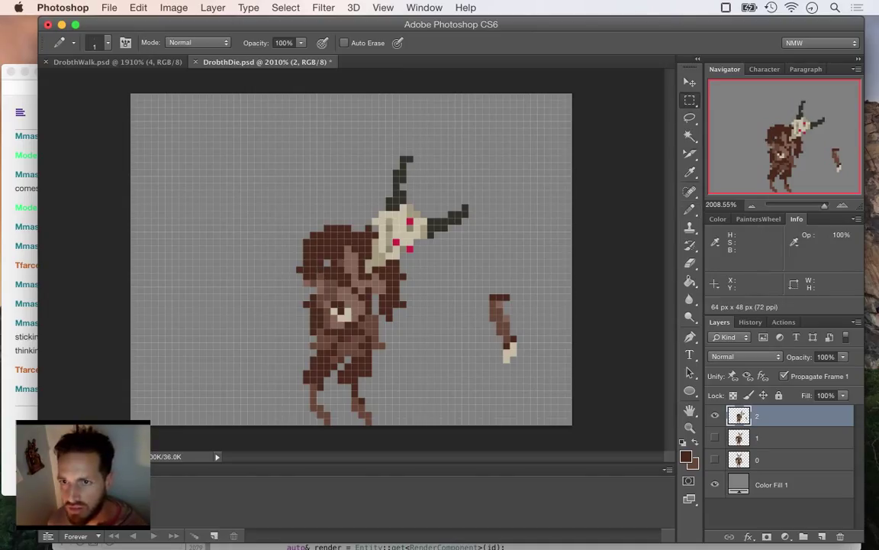
Move the detached right-side arm under its shoulder so it hangs beside the torso, and save the document.
key(m)
drag(468, 266, 531, 404)
key(v)
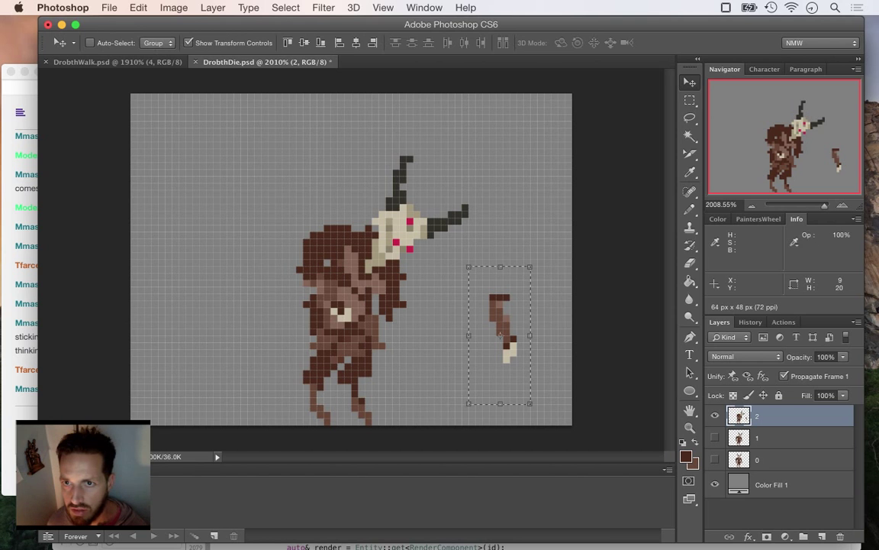
drag(515, 272, 411, 276)
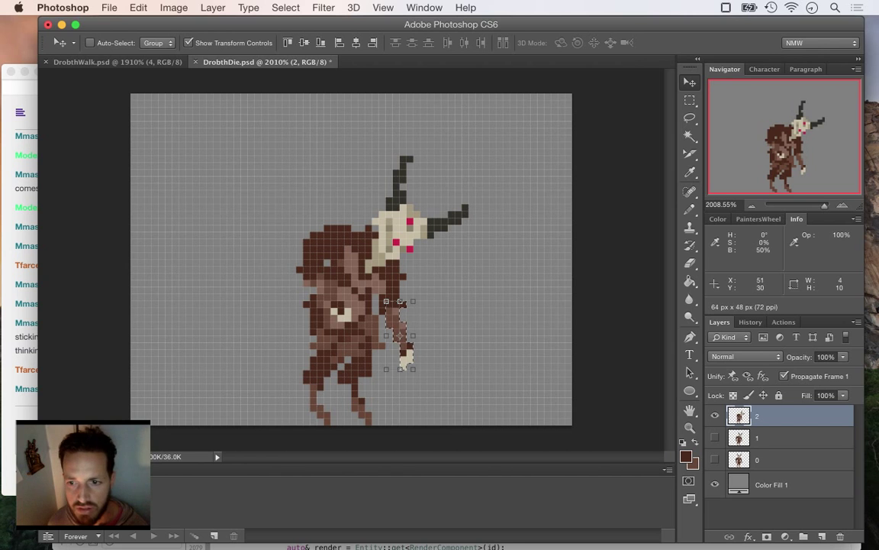
key(ctrl+d)
key(m)
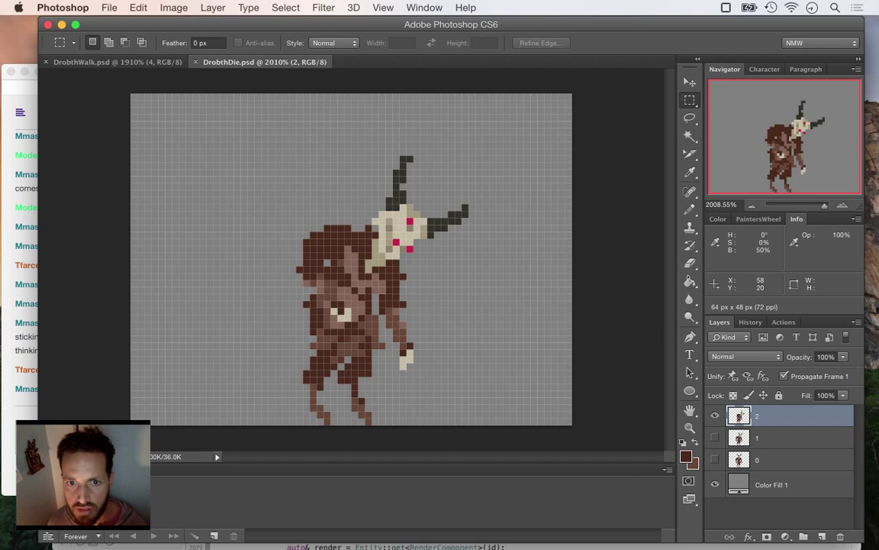
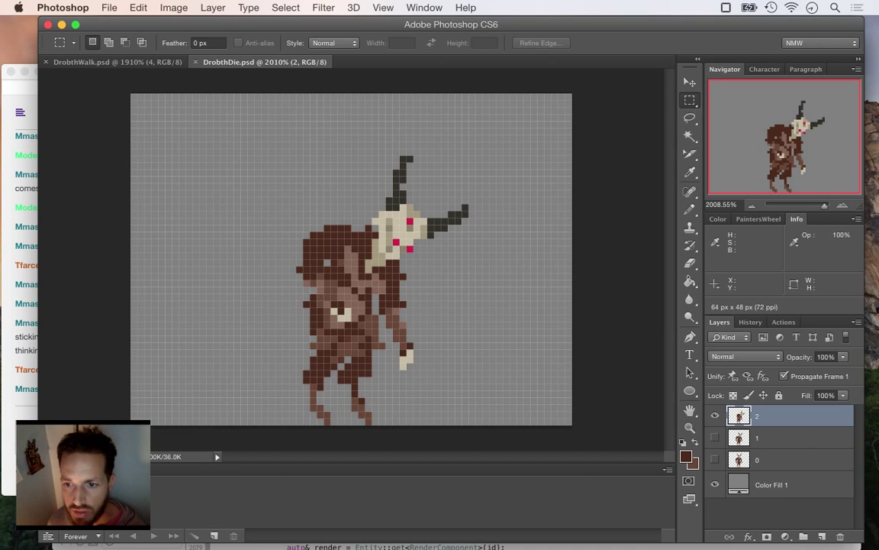
right_click(740, 416)
click(797, 416)
right_click(797, 416)
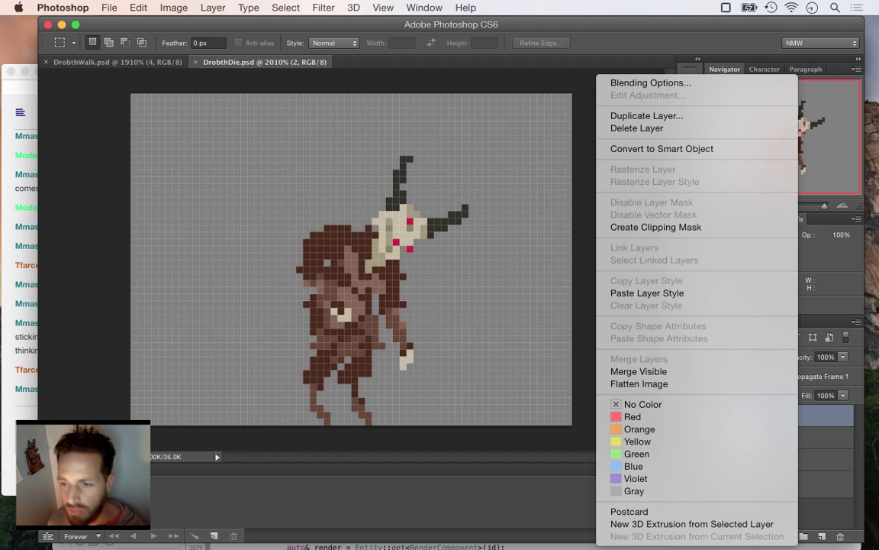
key(Escape)
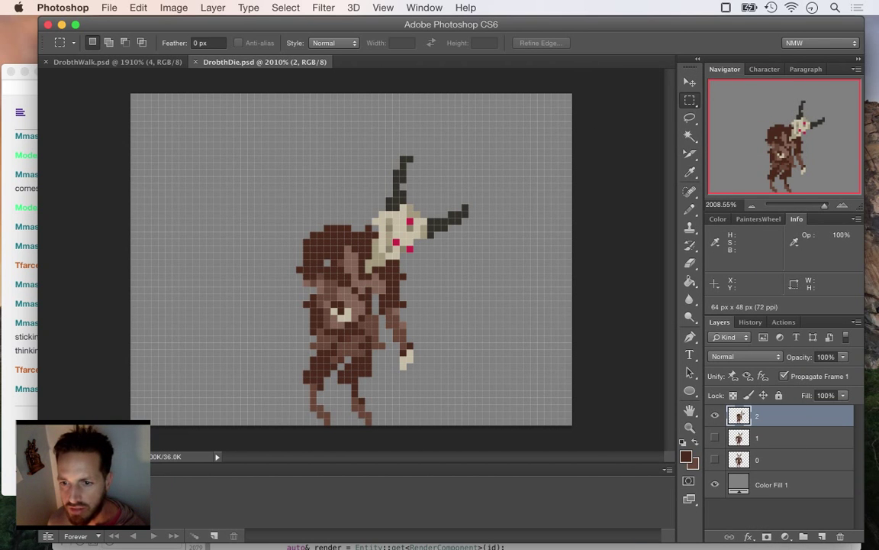
Hide layer 2 and duplicate layer 0 as the base for the next frame.
click(715, 416)
click(786, 460)
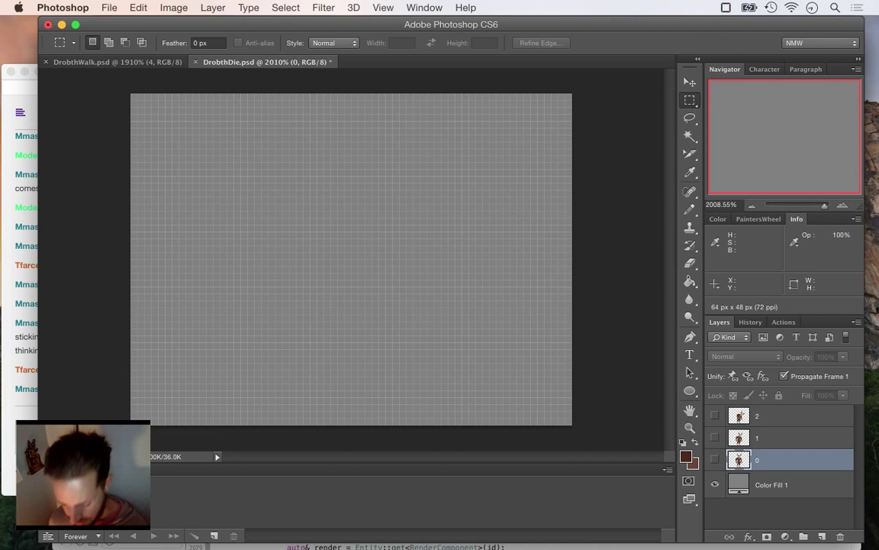
right_click(794, 460)
click(584, 115)
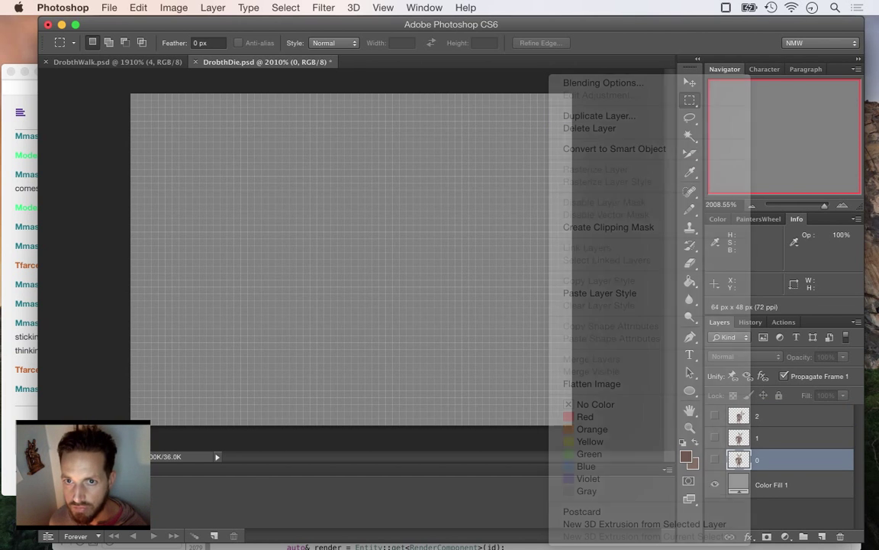
key(Return)
Place the copy of layer 0 visibly at the top of the layer stack and rename it 3.
drag(786, 458, 794, 415)
click(714, 415)
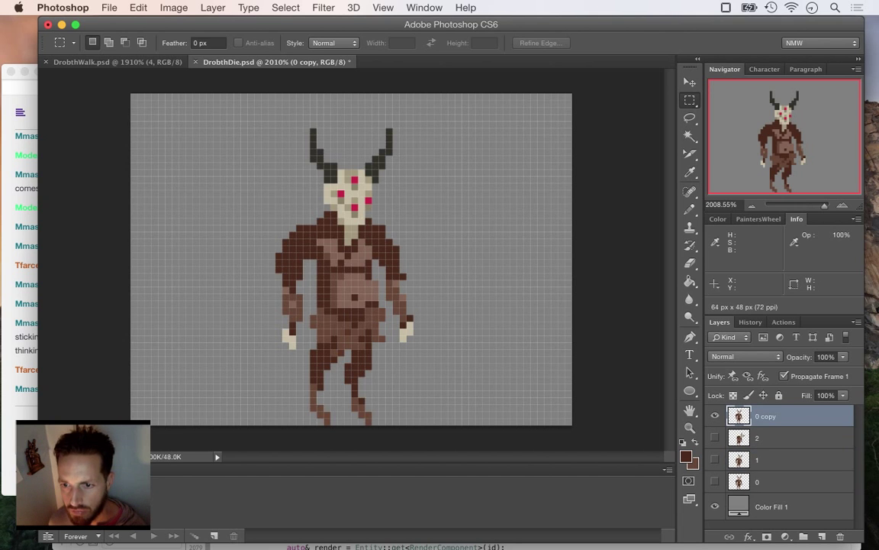
double_click(766, 416)
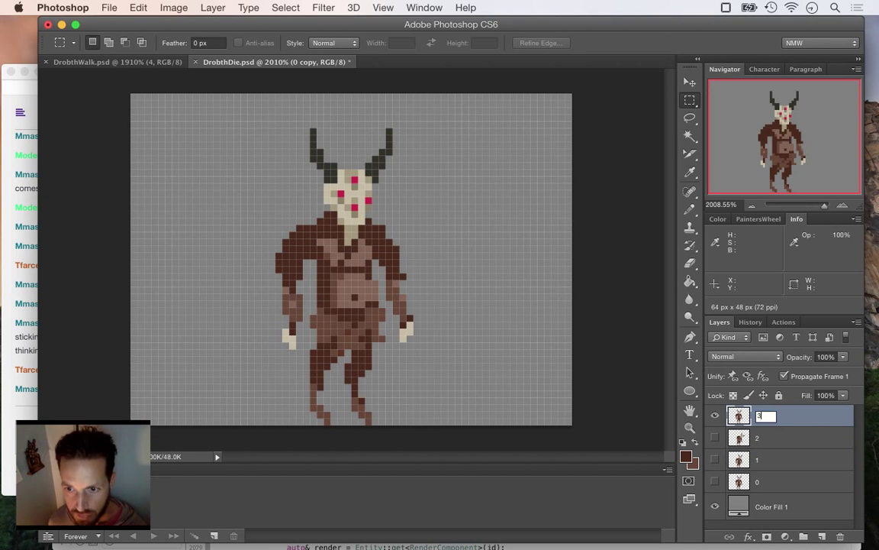
key(Return)
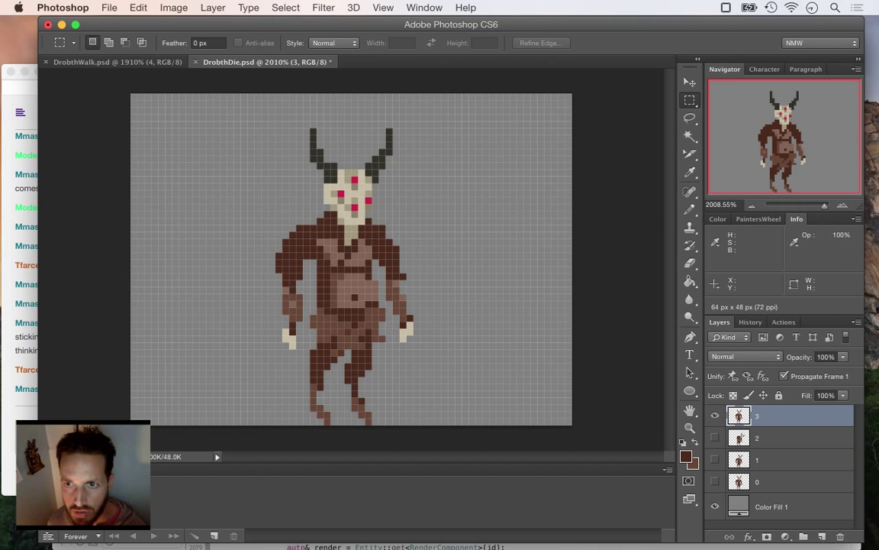
Rotate the head and shoulders on layer 3 a quarter turn clockwise and place them detached at the canvas's upper right.
drag(241, 115, 455, 266)
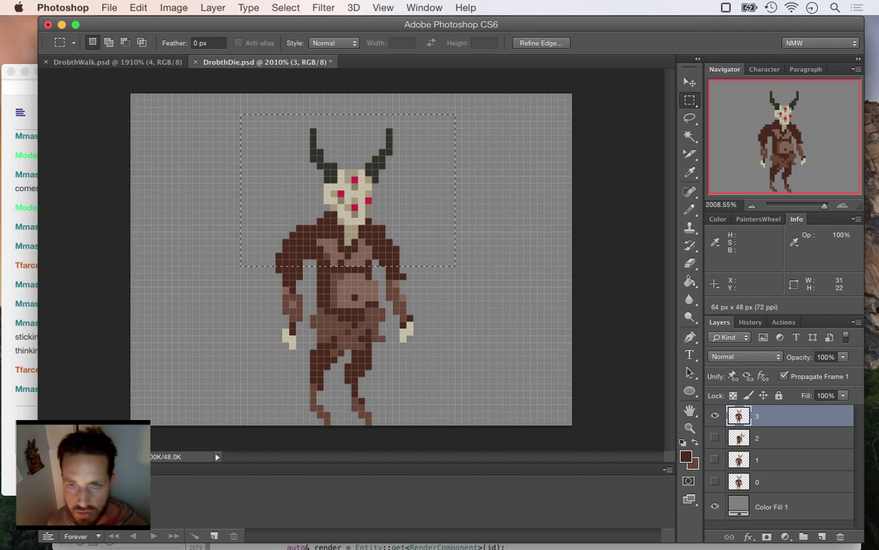
key(v)
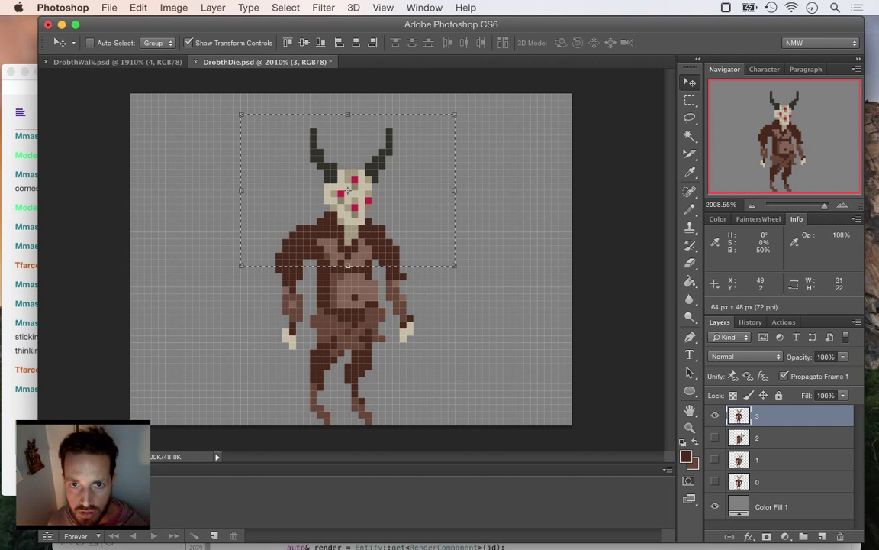
drag(462, 111, 429, 324)
drag(348, 188, 502, 196)
key(Return)
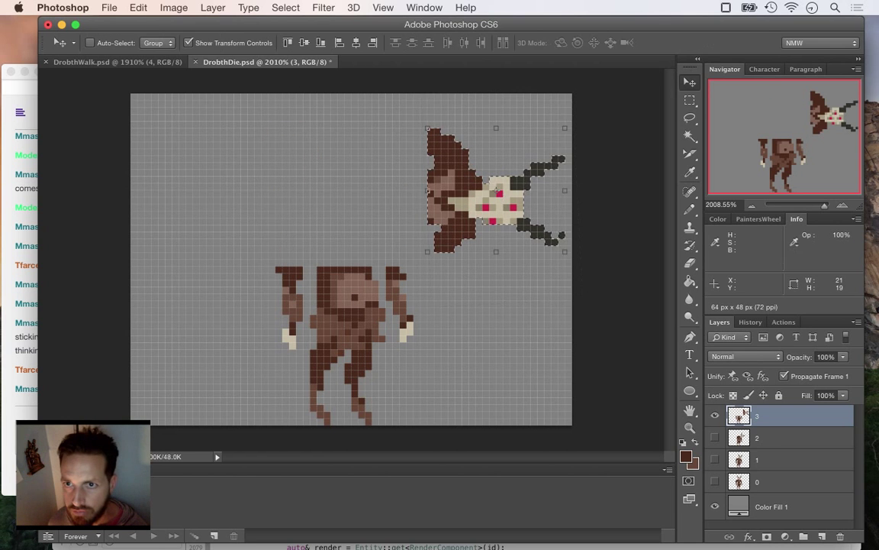
Separate the left-side arm from the body on layer 3 and place it in the canvas's upper left.
key(m)
drag(255, 261, 310, 361)
key(v)
drag(282, 312, 158, 195)
key(m)
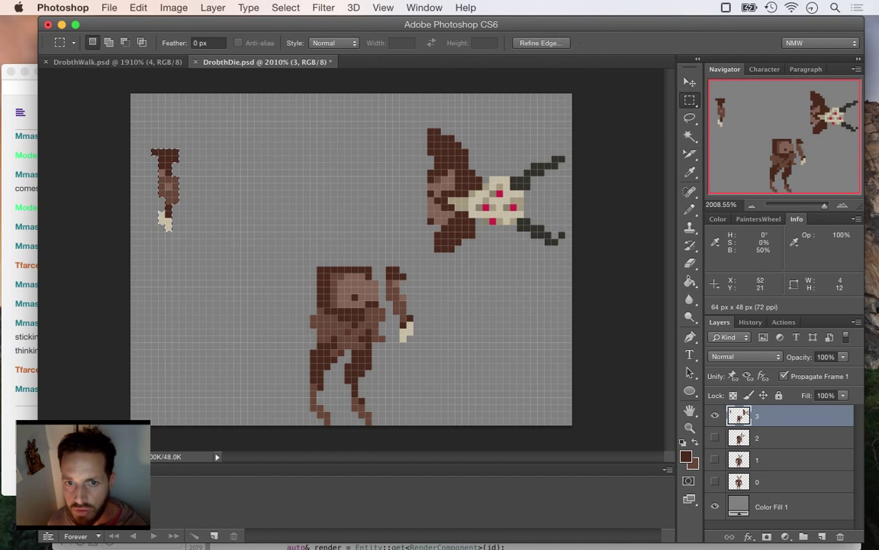
Separate the right-side arm from the body on layer 3 and place it near the canvas's right edge.
drag(385, 259, 449, 363)
key(v)
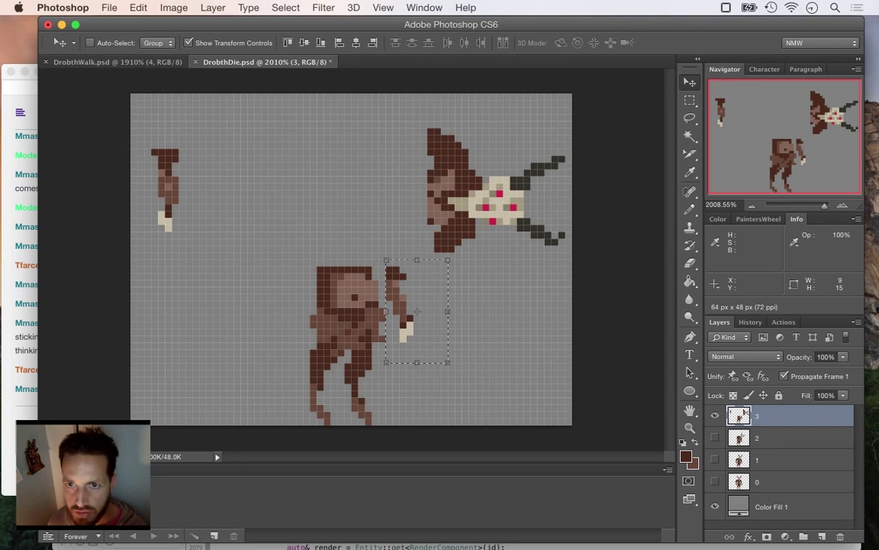
drag(397, 270, 535, 290)
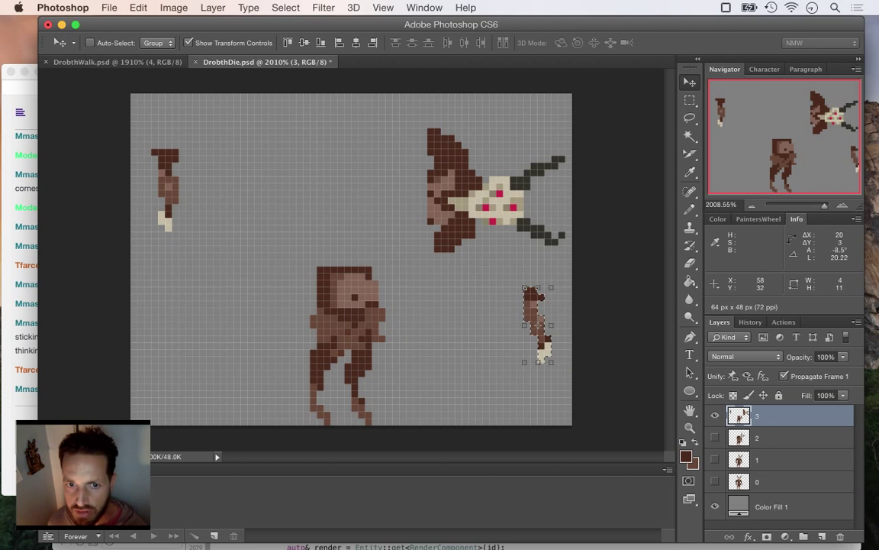
Rotate the torso on layer 3 about 72° clockwise and position it just above the legs.
key(m)
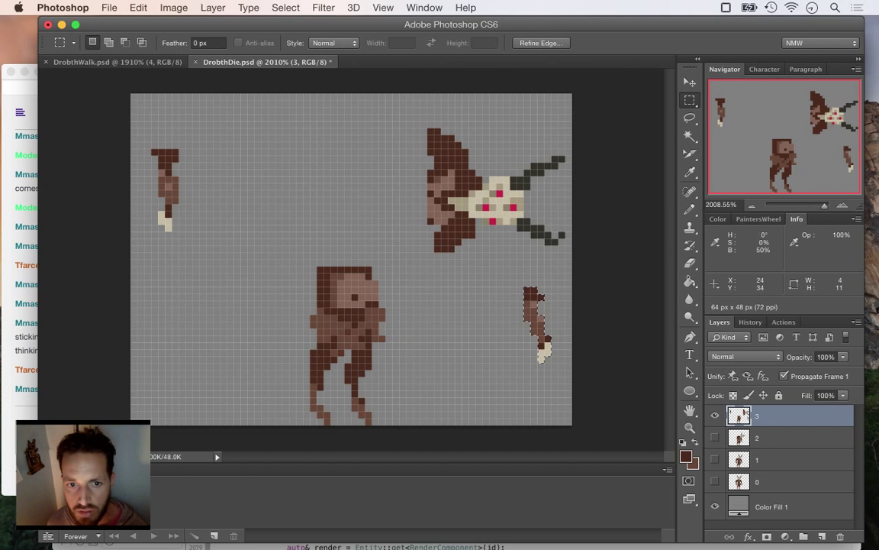
mouse_move(283, 267)
mouse_down()
mouse_move(353, 282)
mouse_move(416, 313)
mouse_move(407, 356)
mouse_up()
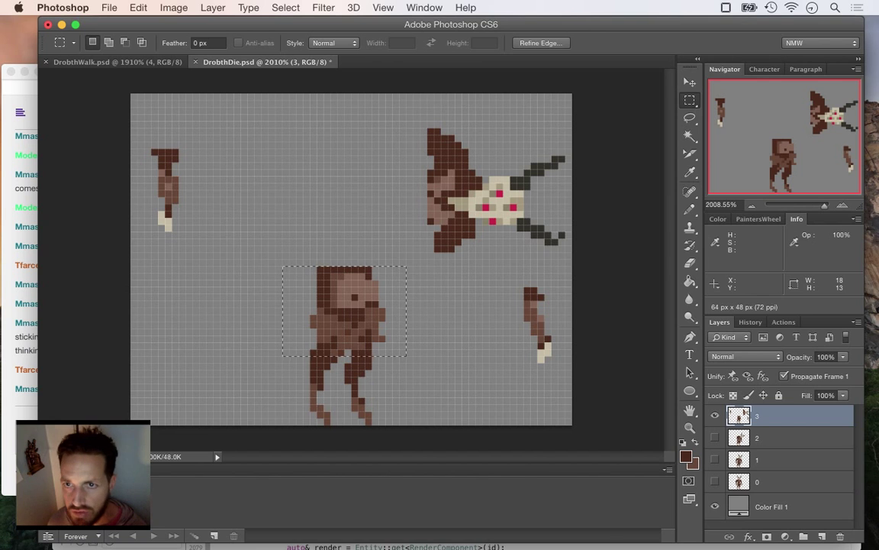
key(v)
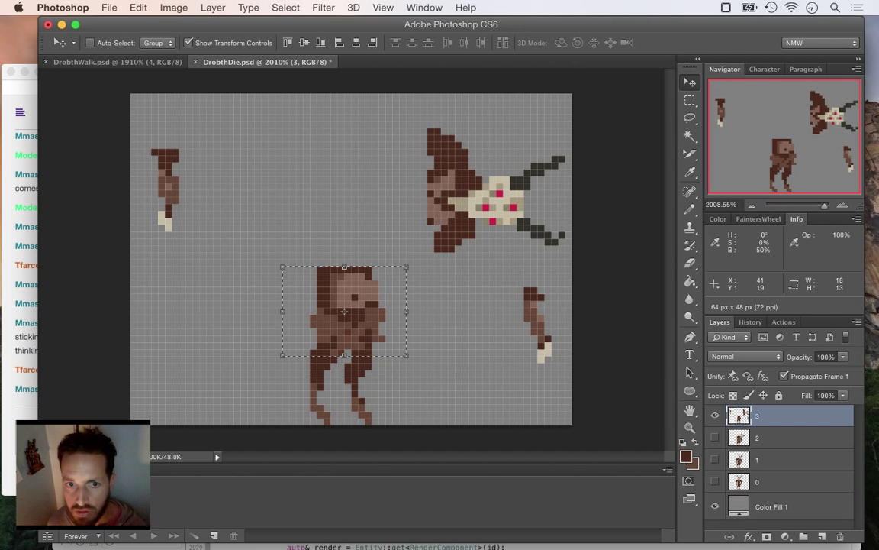
drag(415, 262, 409, 351)
mouse_move(370, 315)
mouse_down()
mouse_move(388, 302)
mouse_move(365, 304)
mouse_up()
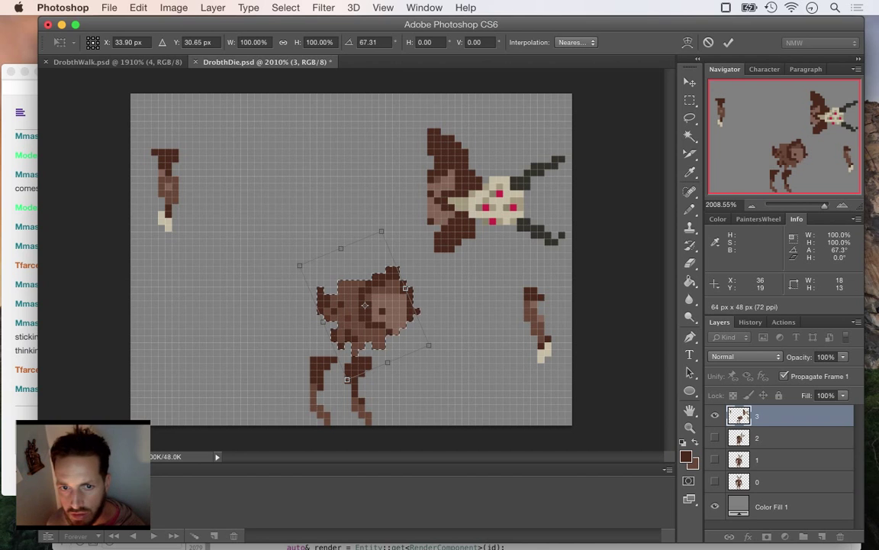
drag(448, 317, 446, 325)
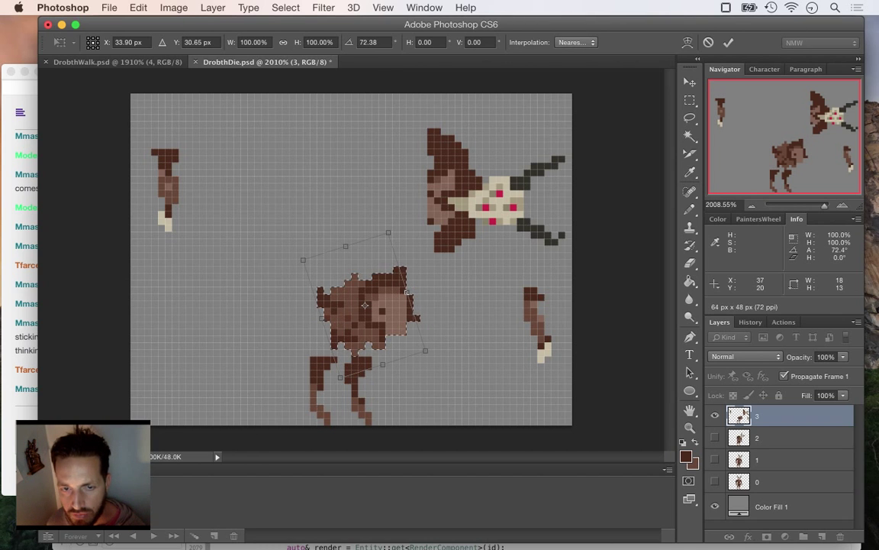
key(Return)
key(super+d)
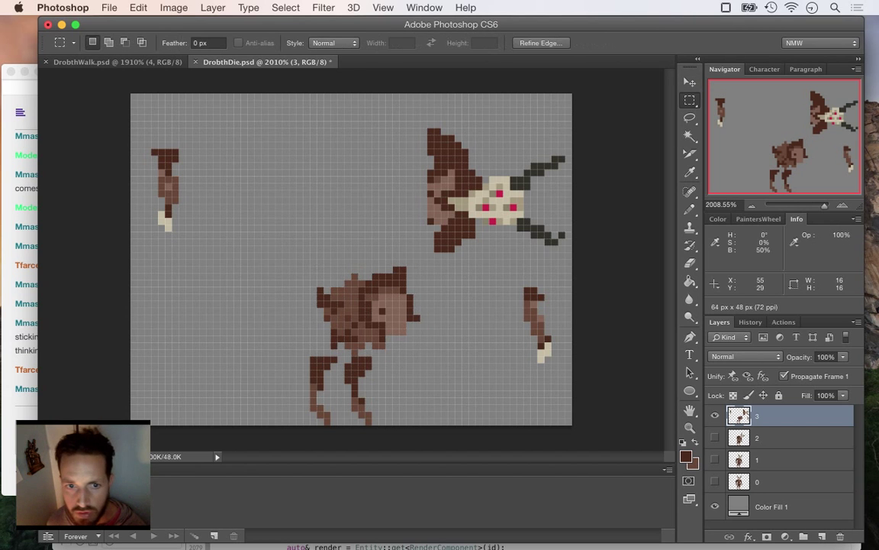
drag(339, 357, 377, 421)
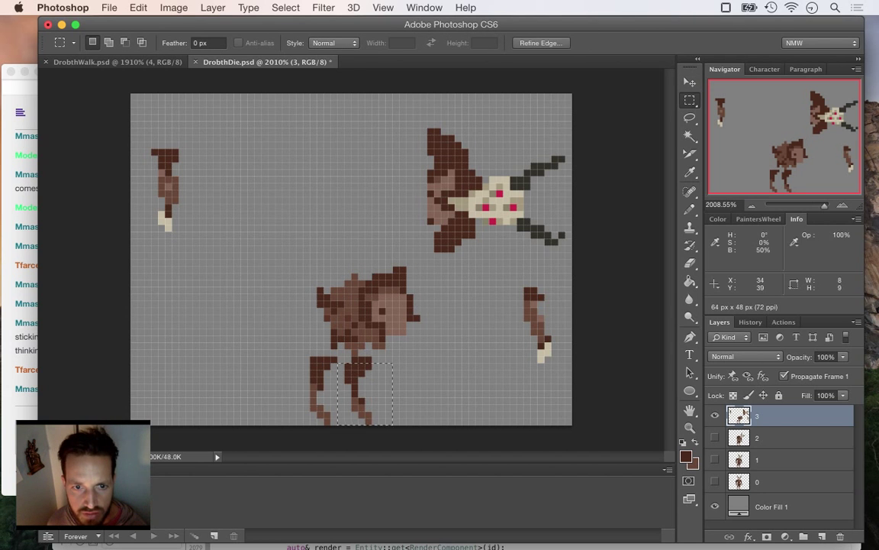
key(super+d)
drag(339, 358, 380, 394)
key(super+z)
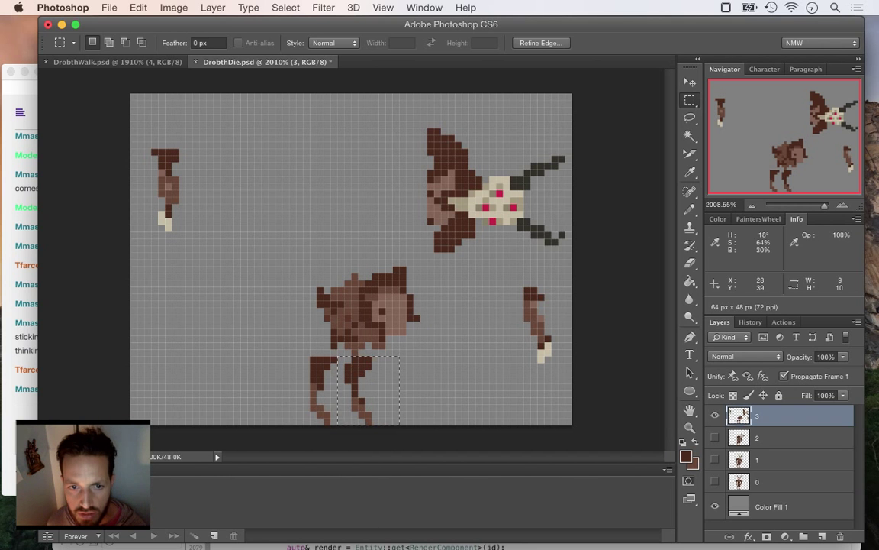
Rotate the left-side leg about 47.5° clockwise and attach it to the rear end of the torso.
drag(297, 356, 335, 419)
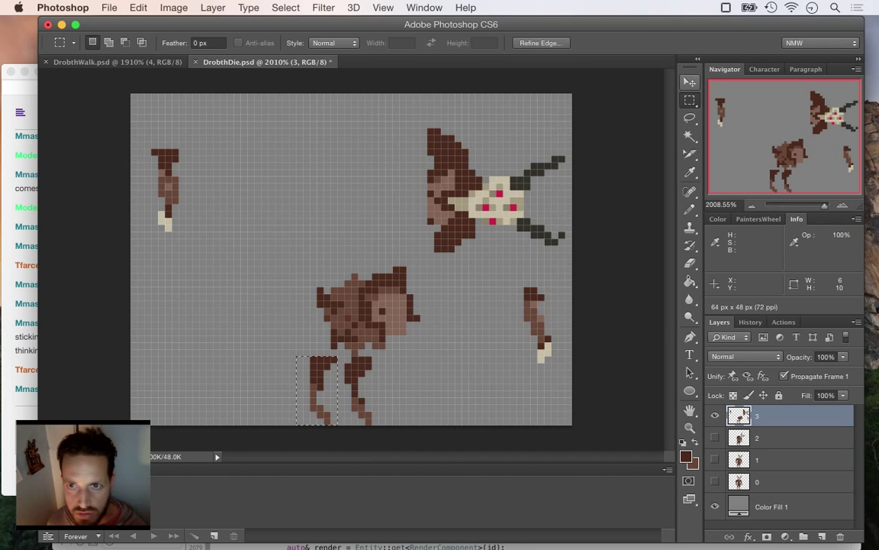
key(v)
drag(314, 373, 320, 292)
drag(321, 329, 316, 324)
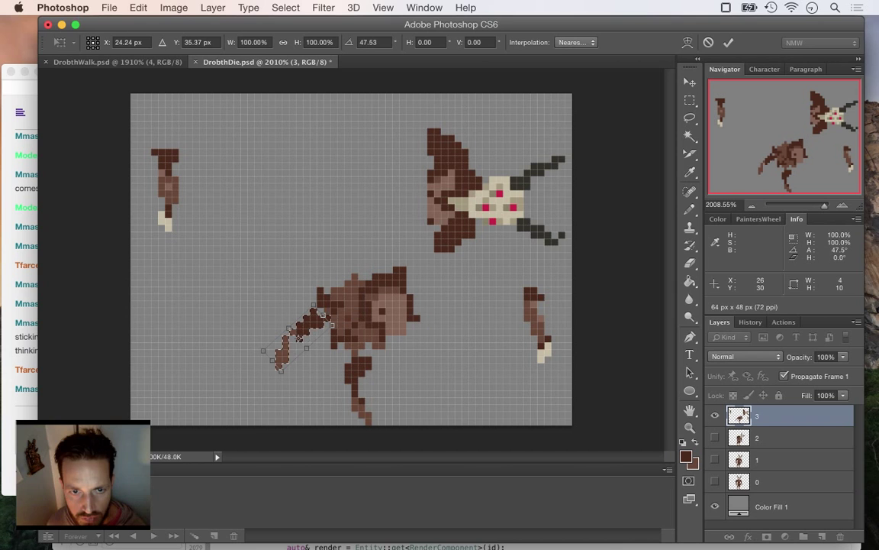
click(729, 43)
key(super+d)
Rotate the lower part of the rear leg about 35° counterclockwise and shift it under the end of the thigh.
click(690, 100)
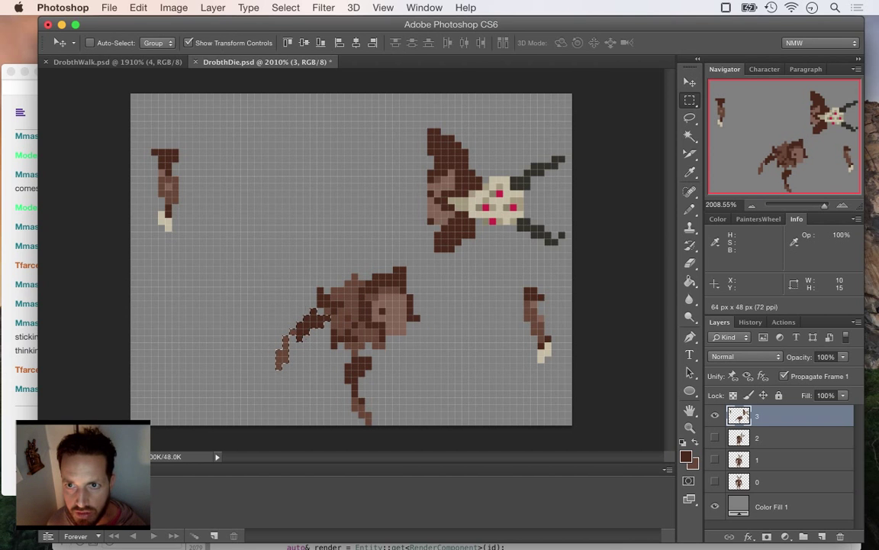
drag(261, 329, 280, 396)
key(v)
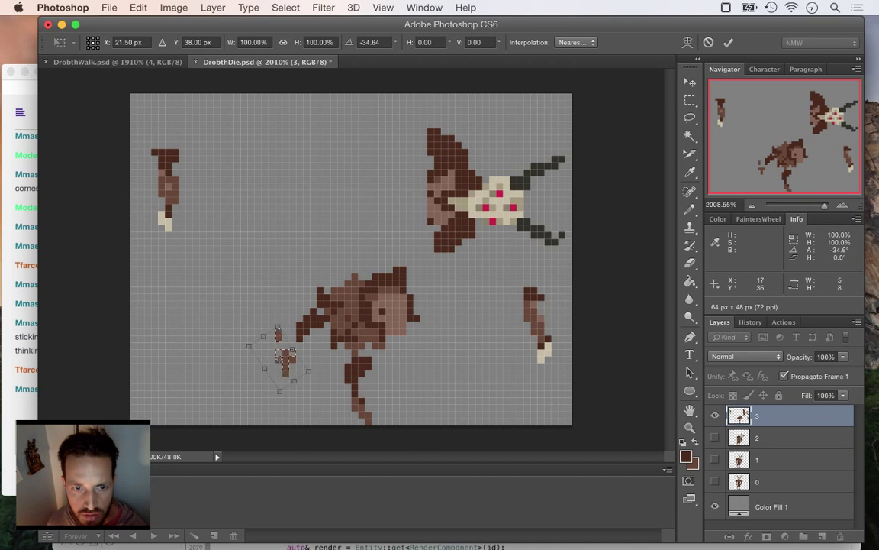
drag(279, 326, 290, 330)
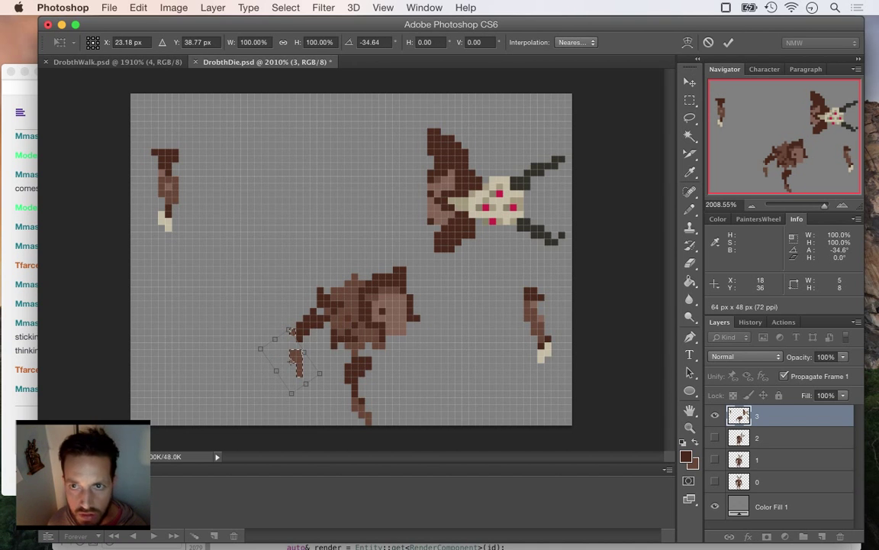
key(Return)
key(m)
key(super+d)
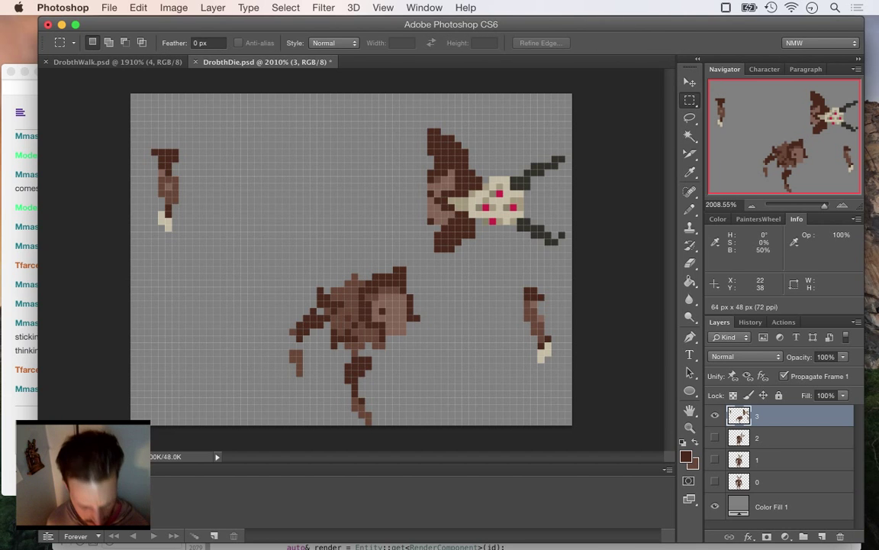
Fill the gaps in the rear leg with pixels in sampled brown tones, at the shin and where it meets the torso.
key(i)
click(268, 319)
key(b)
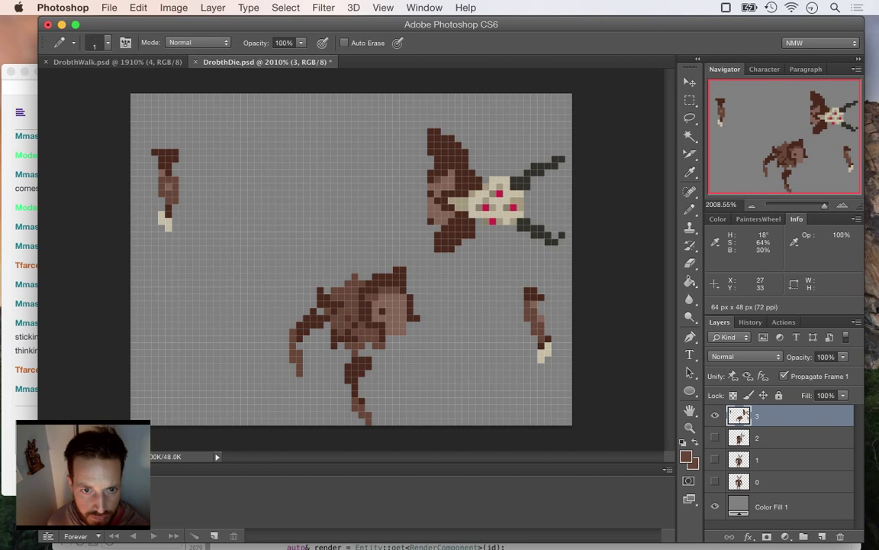
alt+click(319, 323)
click(321, 311)
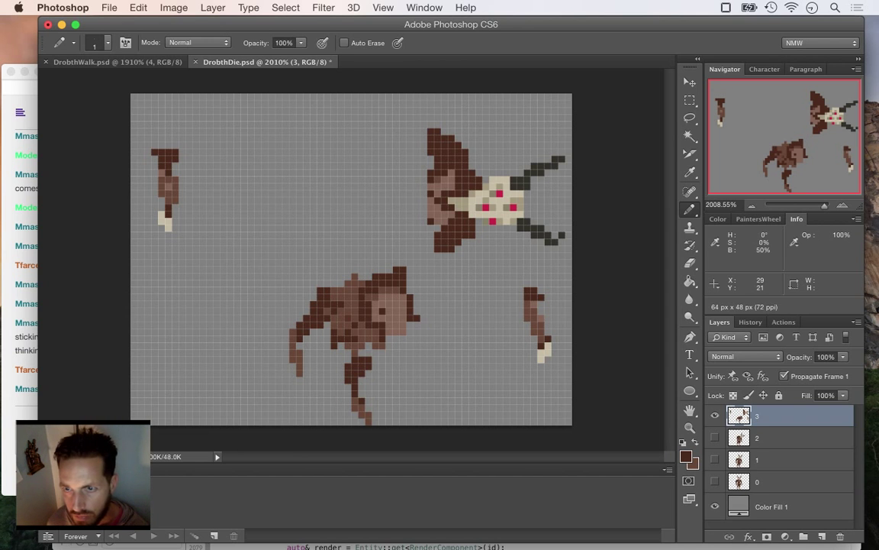
Separate the thigh of the remaining leg and attach it to the underside of the torso.
key(m)
drag(347, 309, 381, 330)
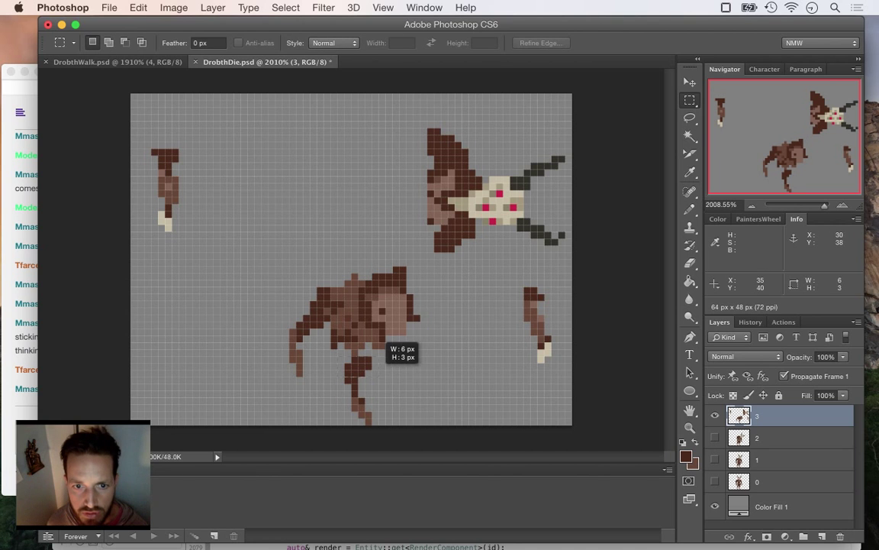
drag(378, 374, 386, 382)
key(v)
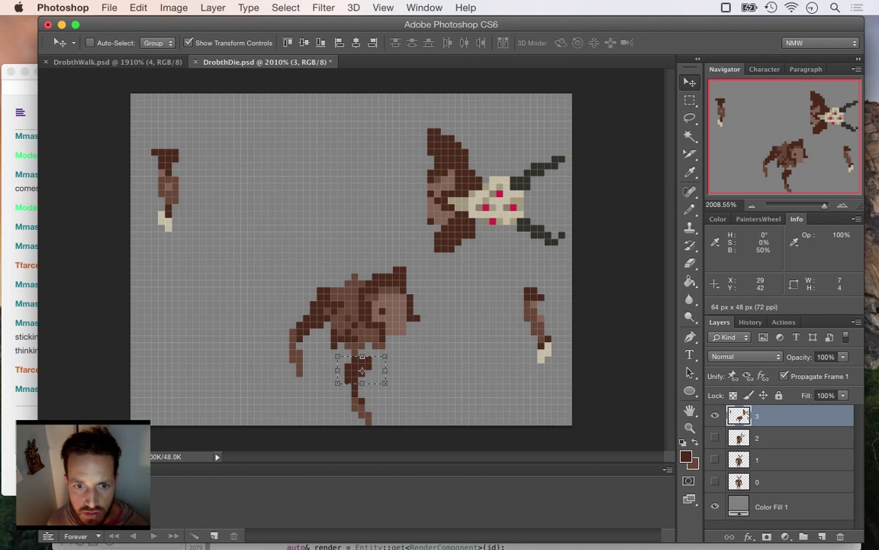
drag(328, 388, 399, 426)
key(Return)
Rotate the detached lower leg about 21° counterclockwise and place it directly below its thigh.
key(m)
key(v)
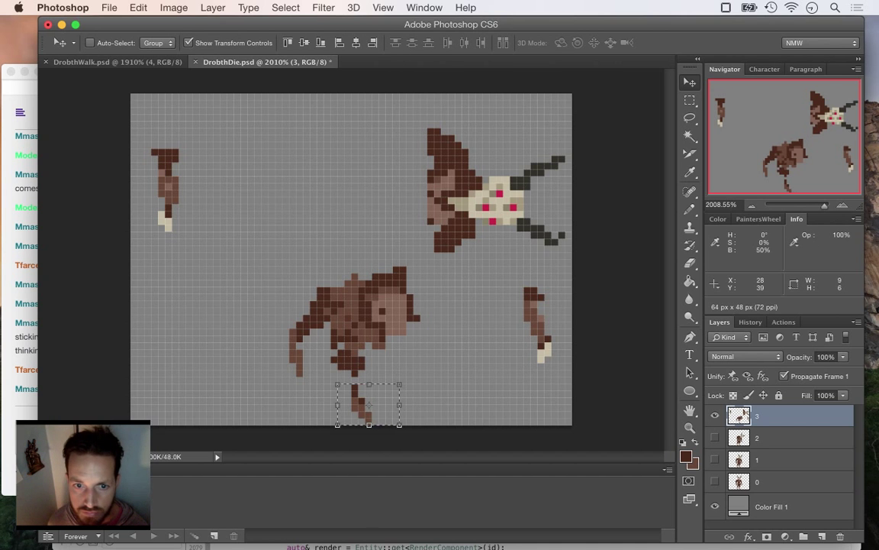
drag(328, 374, 364, 345)
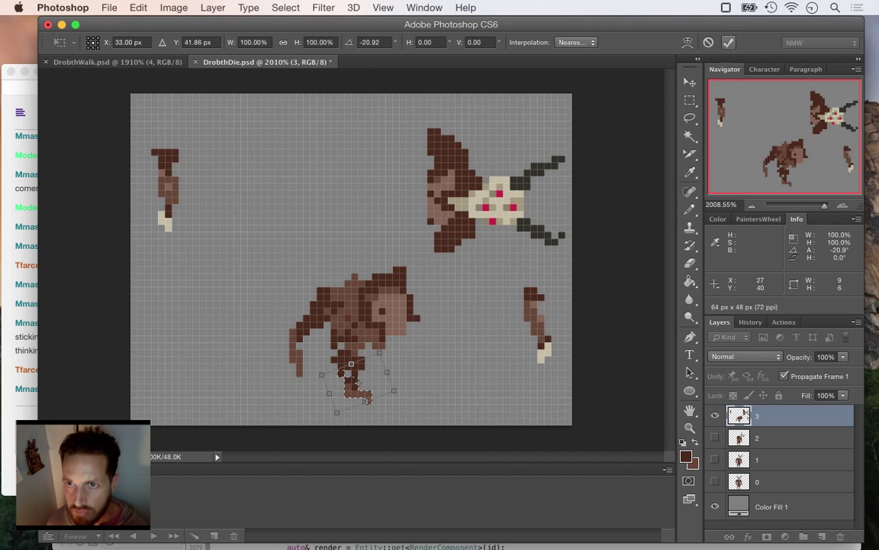
key(Return)
Touch up the joints of the leg under the torso by filling the gaps with dark brown pixels.
key(m)
key(i)
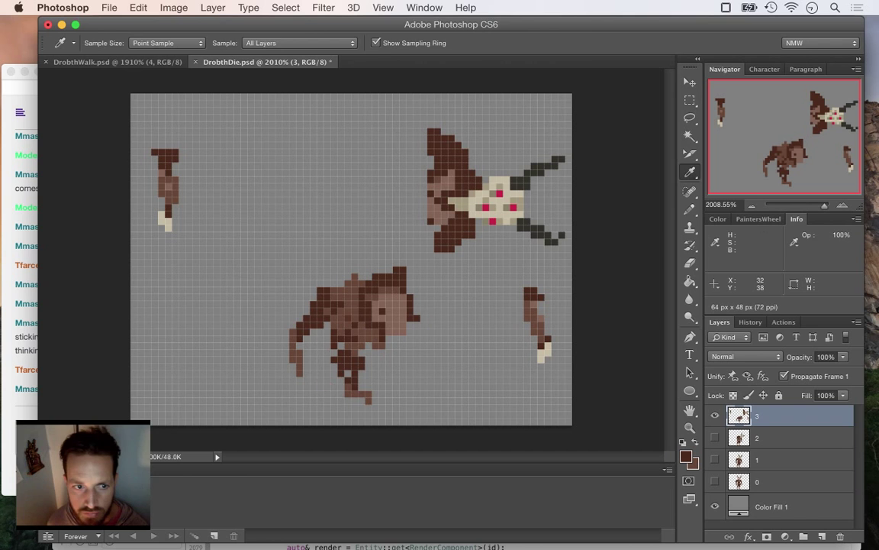
key(b)
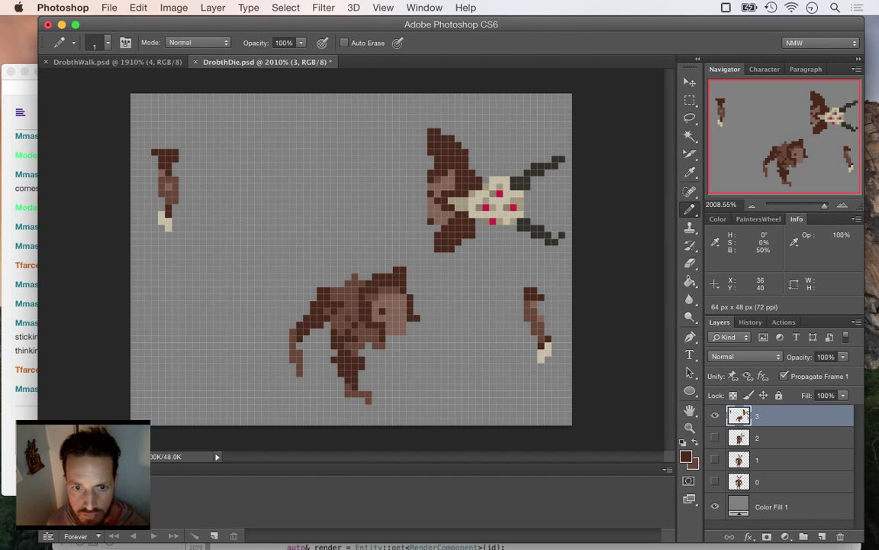
key(e)
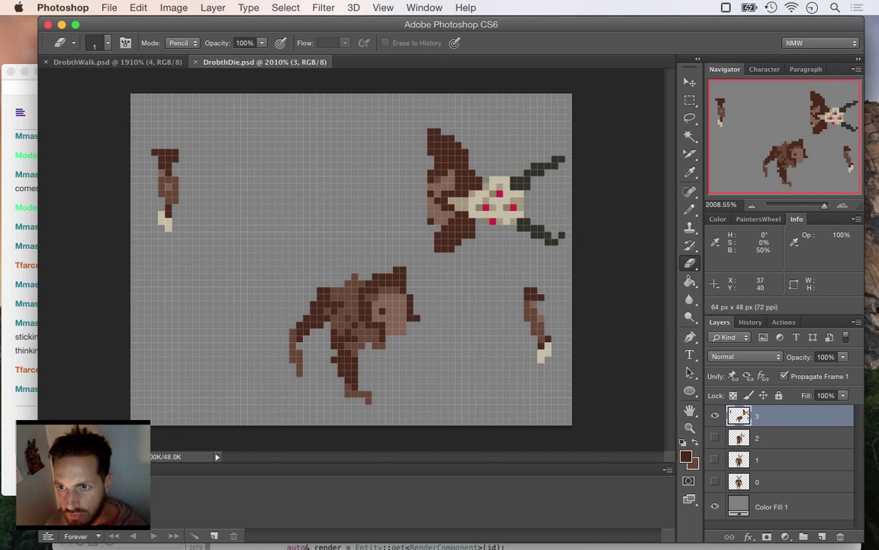
Move the assembled torso and legs down 3 pixels so the foot rests on the canvas's bottom edge.
key(m)
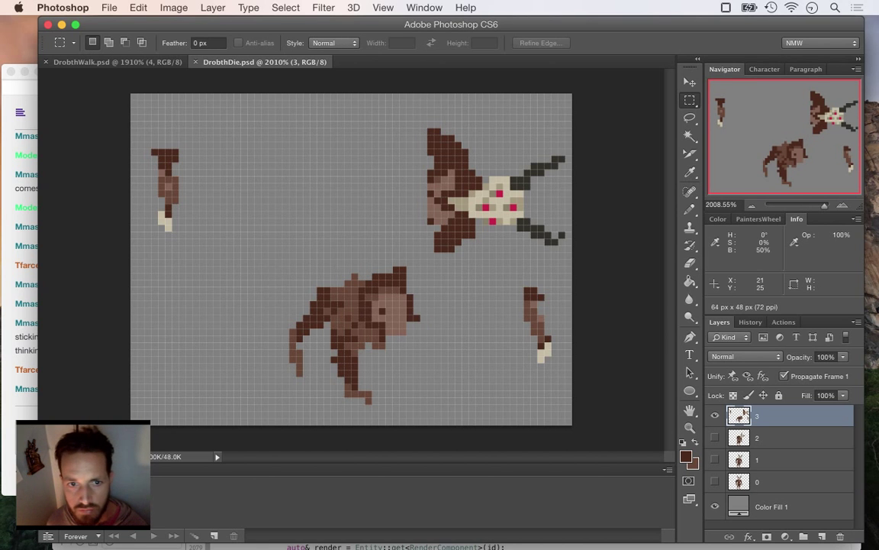
drag(241, 238, 379, 358)
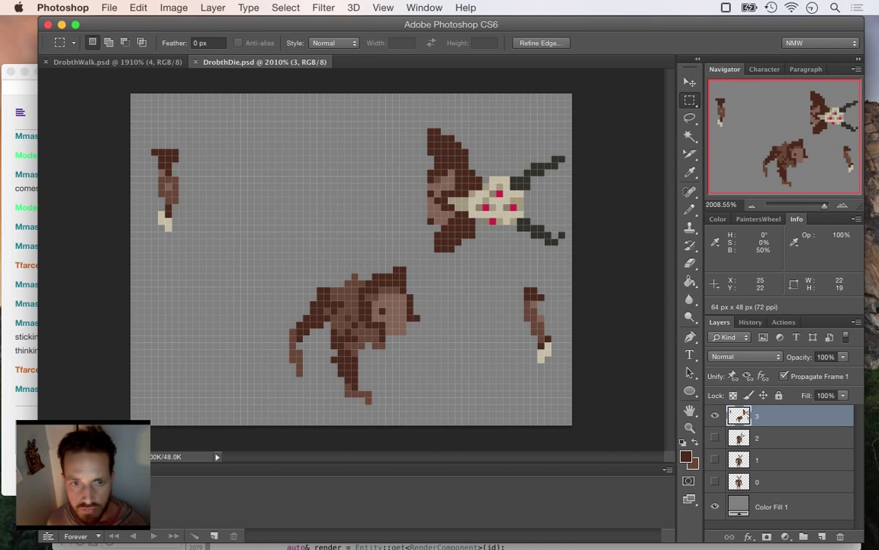
drag(255, 267, 436, 417)
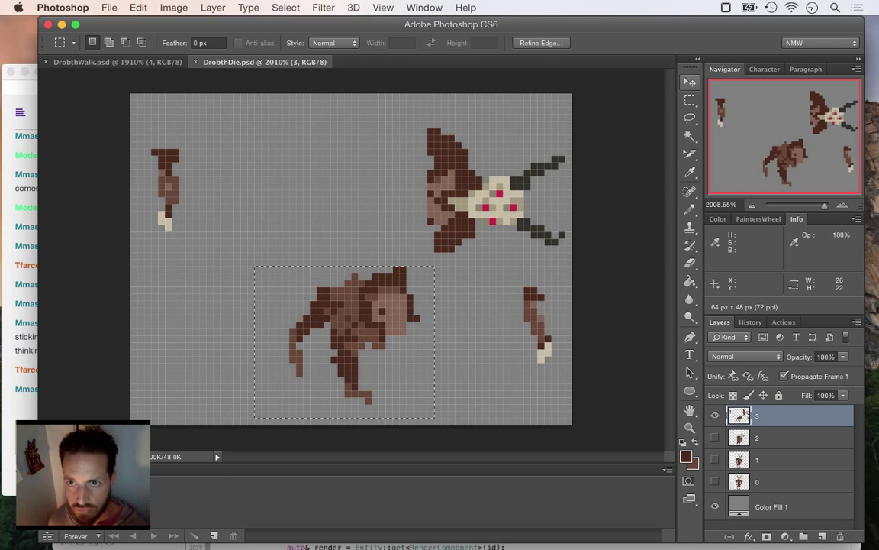
key(v)
key(Down)
key(Down)
key(Down)
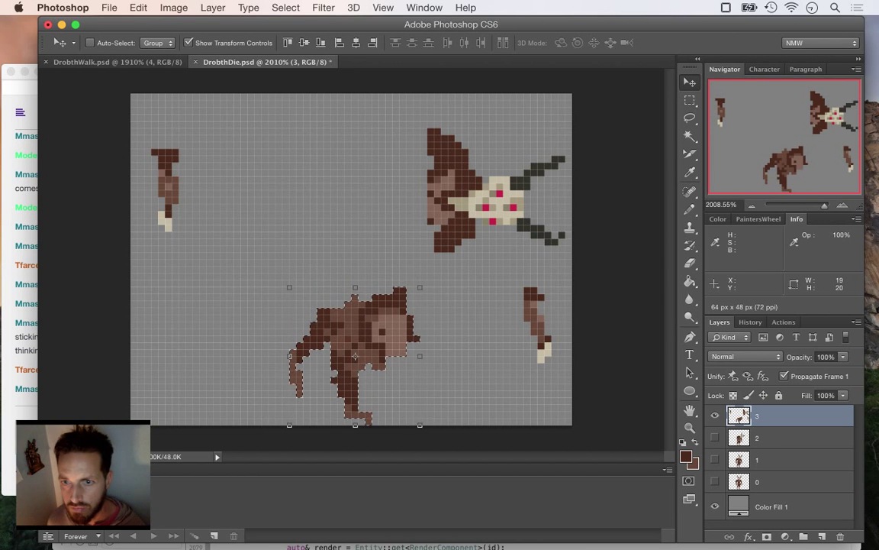
key(ctrl+d)
key(m)
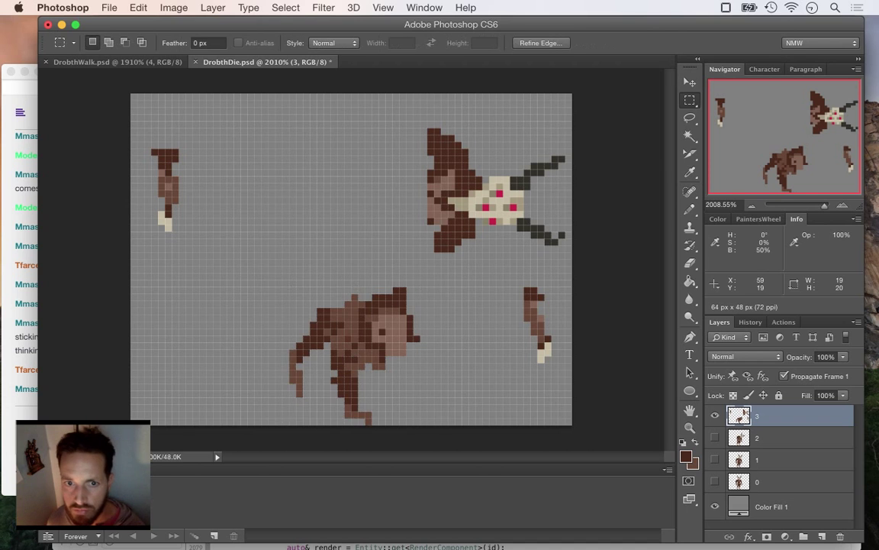
key(ctrl+d)
key(v)
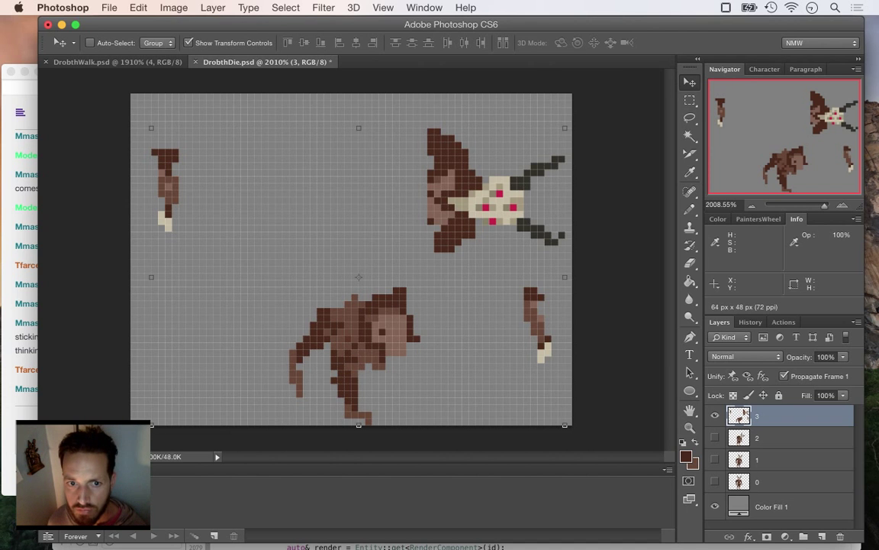
Move the detached arm from the canvas's right side to the upper left, beside the other arm.
key(m)
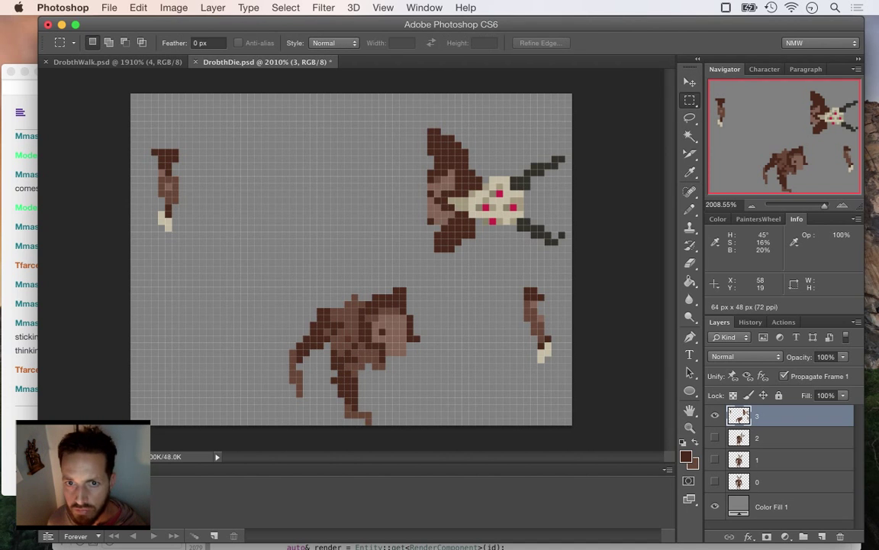
drag(527, 283, 552, 357)
key(v)
drag(545, 307, 233, 156)
Move the rotated head and shoulders down onto the chest end of the torso and fine-tune their vertical position.
key(m)
drag(399, 121, 572, 265)
key(v)
drag(461, 151, 442, 267)
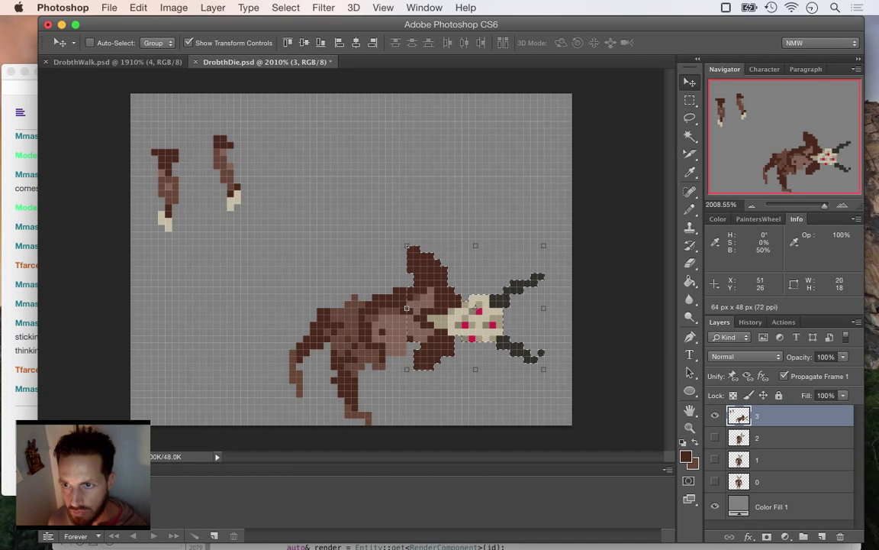
key(Down)
key(Down)
key(Down)
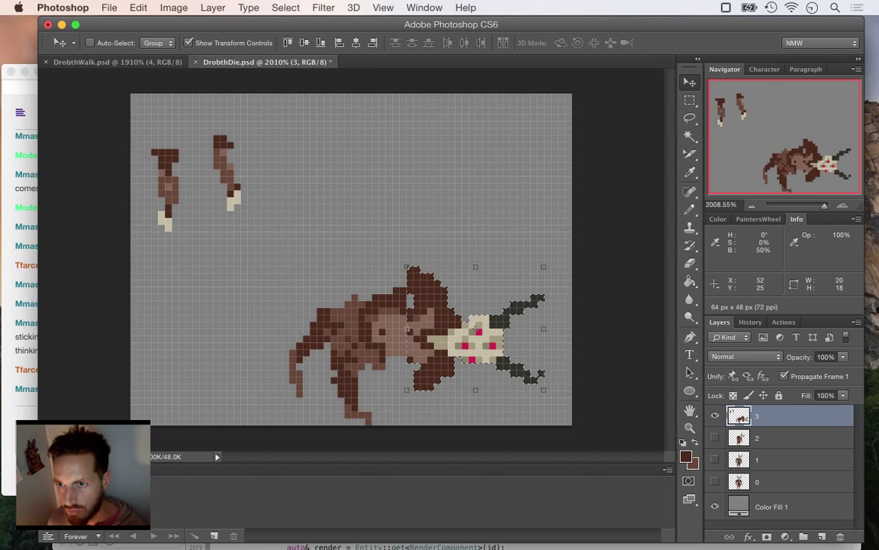
key(Up)
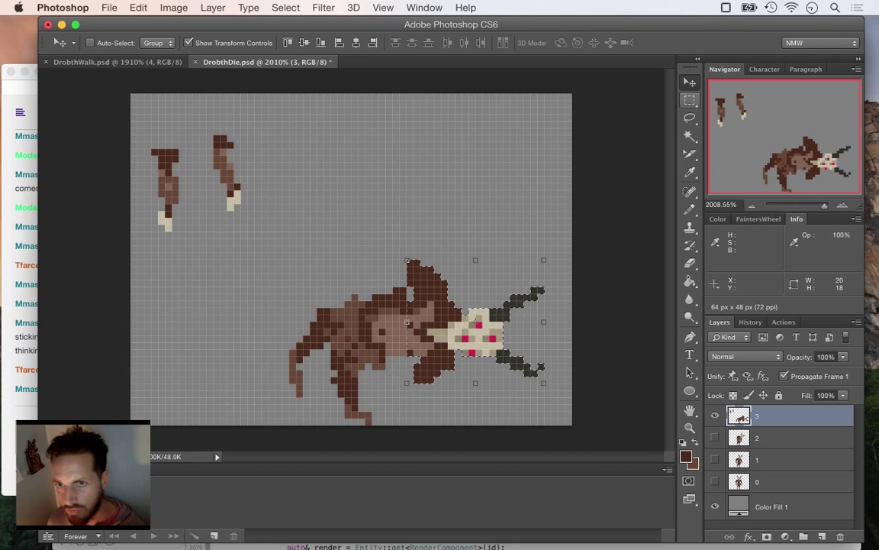
Move the detached arm nearer the creature 29 px right and 33 px down so it hangs from the lower shoulder.
key(m)
key(ctrl+d)
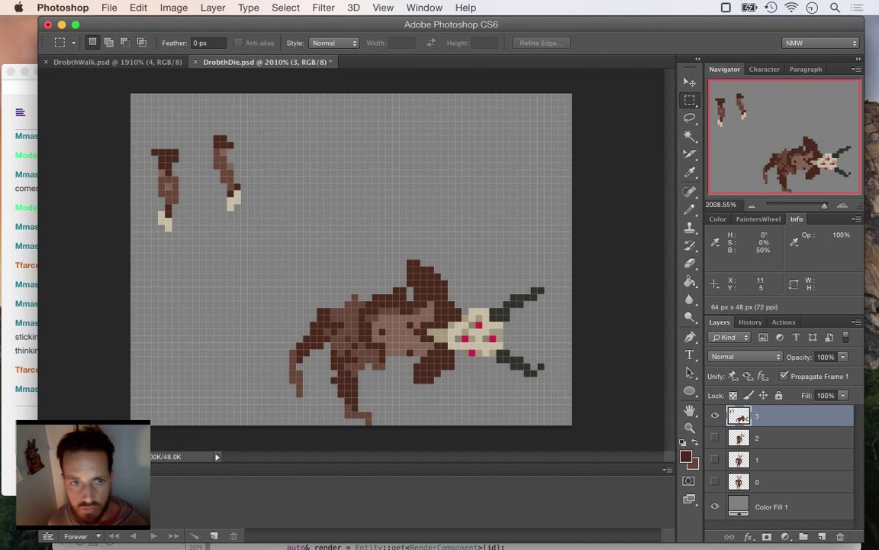
drag(200, 114, 268, 238)
key(v)
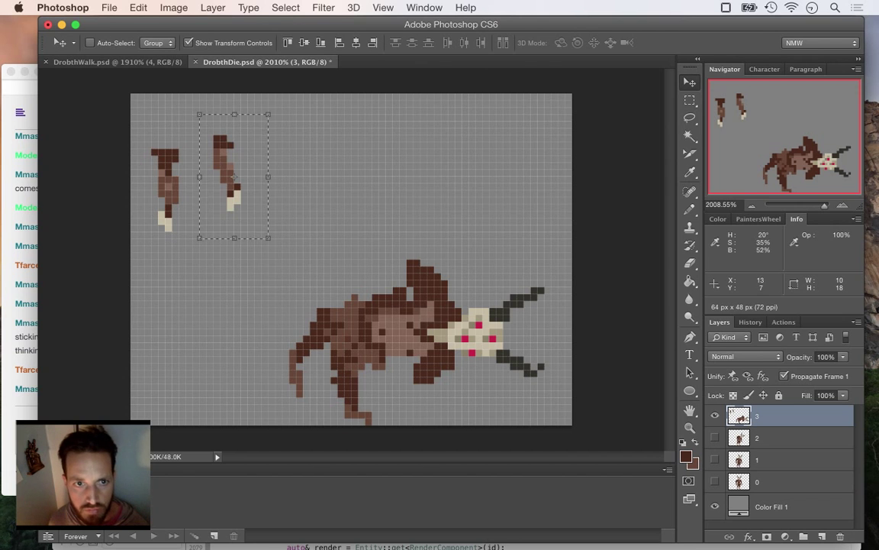
drag(232, 119, 432, 348)
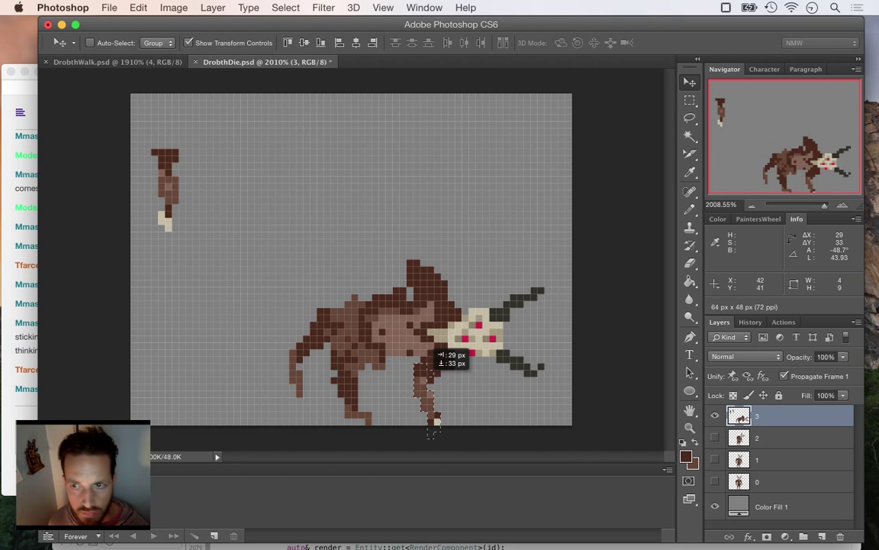
Rotate the arm under the lower shoulder about -32° so its hand reaches forward along the canvas's bottom edge.
drag(427, 362, 427, 363)
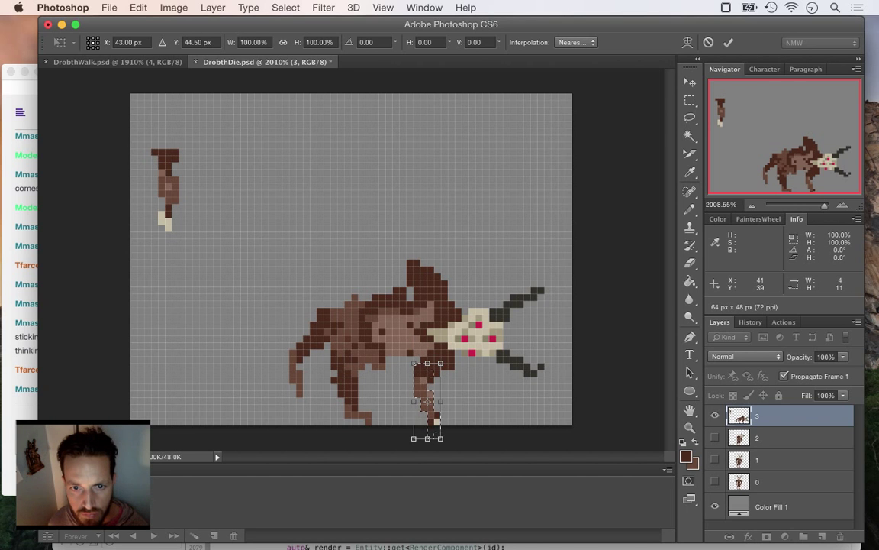
drag(434, 432, 432, 398)
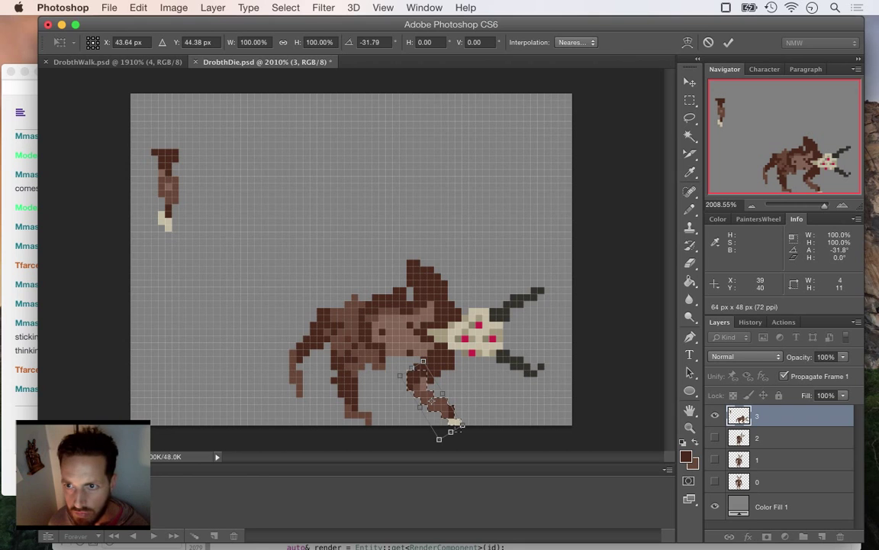
key(Up)
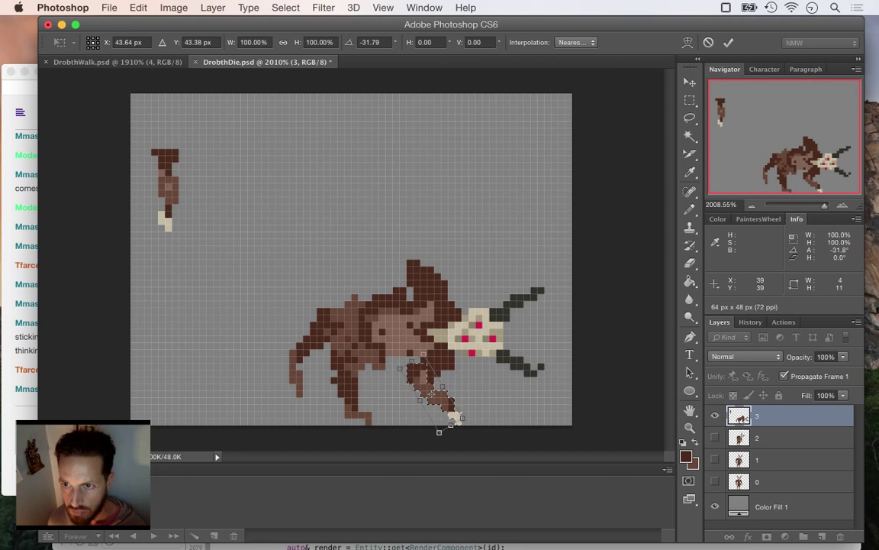
key(Down)
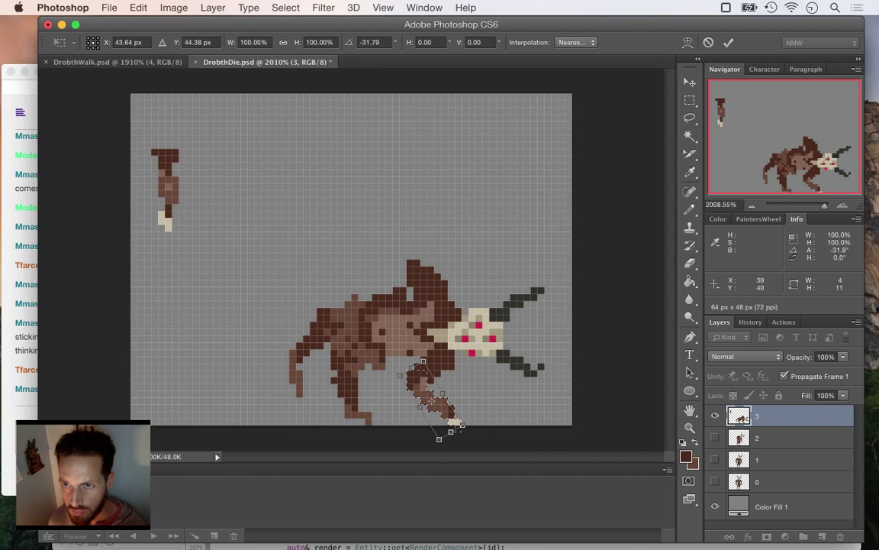
key(Return)
key(m)
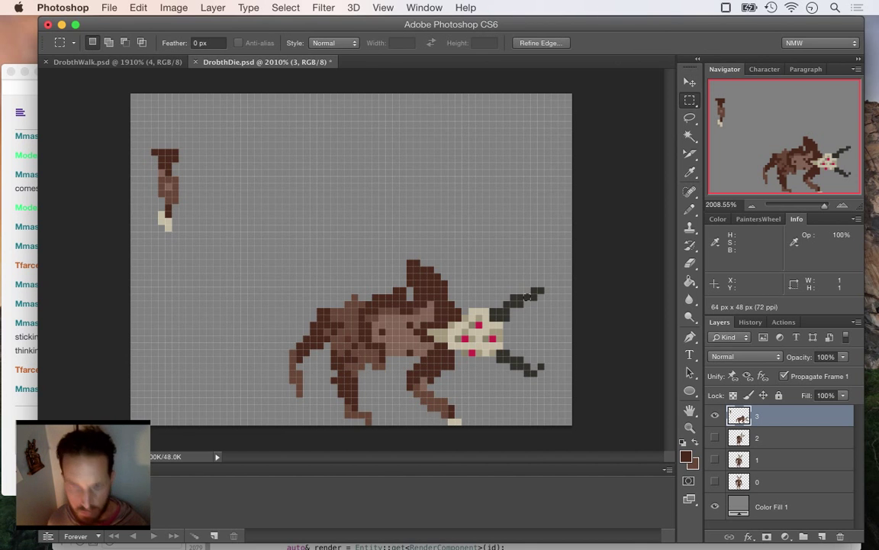
Redraw the light claw of the supporting arm with sampled beige pixels and erase the excess along the canvas's bottom edge.
key(i)
click(454, 419)
key(b)
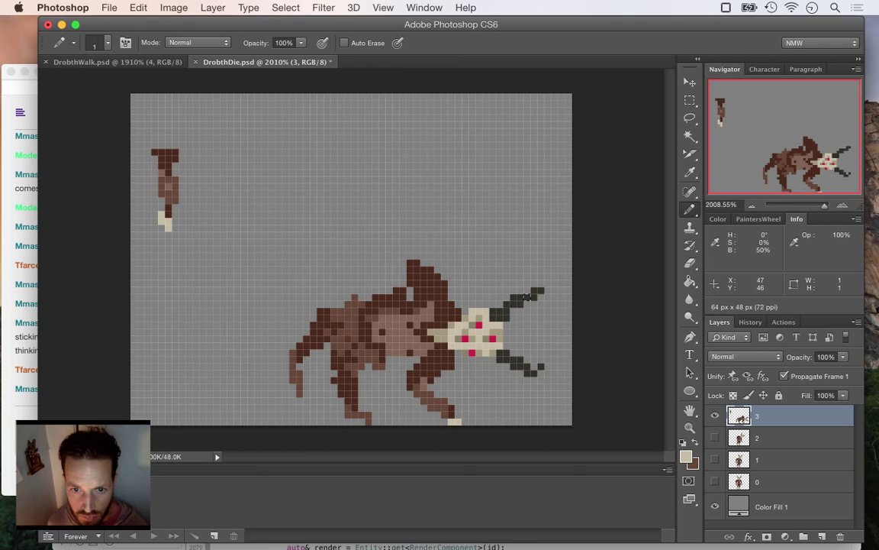
key(i)
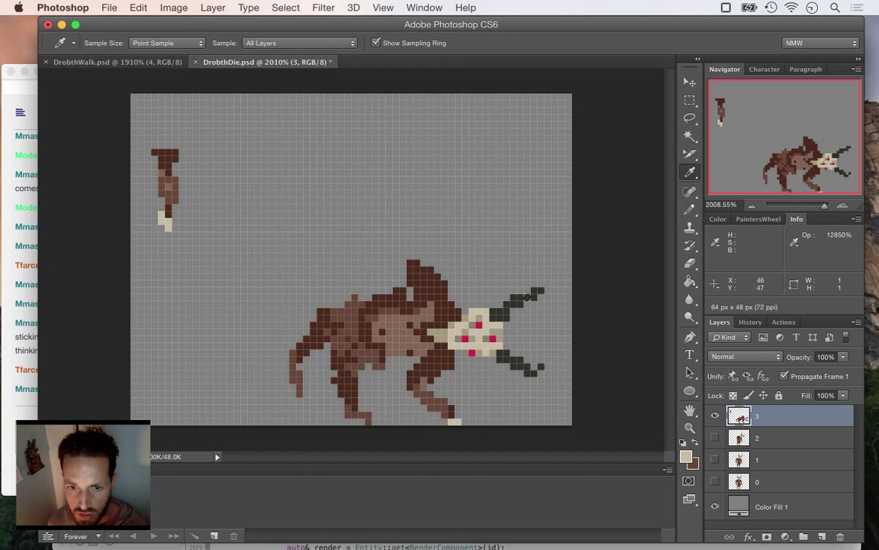
click(454, 419)
key(b)
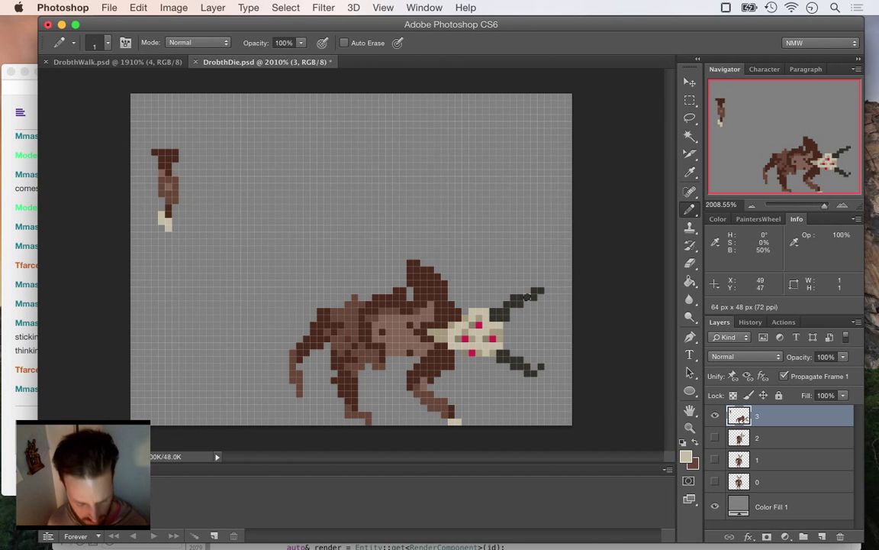
key(alt)
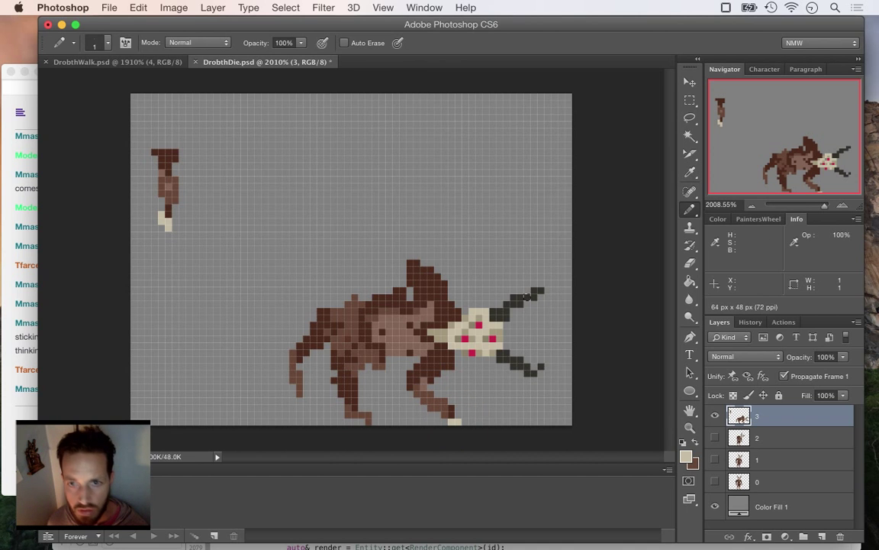
key(m)
key(super+d)
key(i)
key(b)
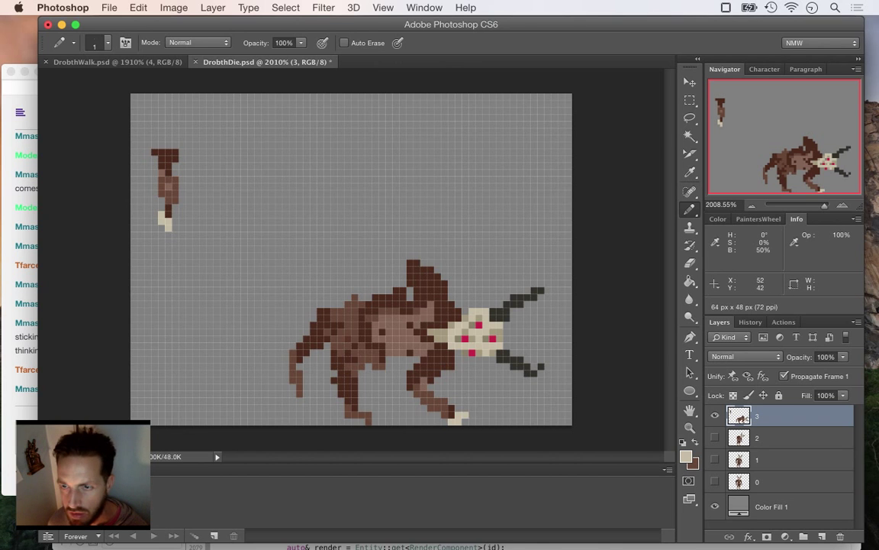
key(e)
key(b)
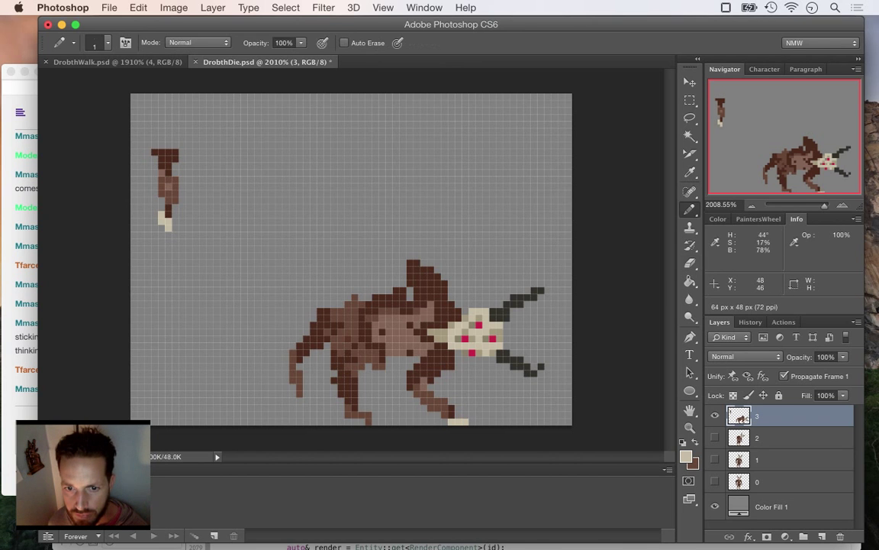
key(e)
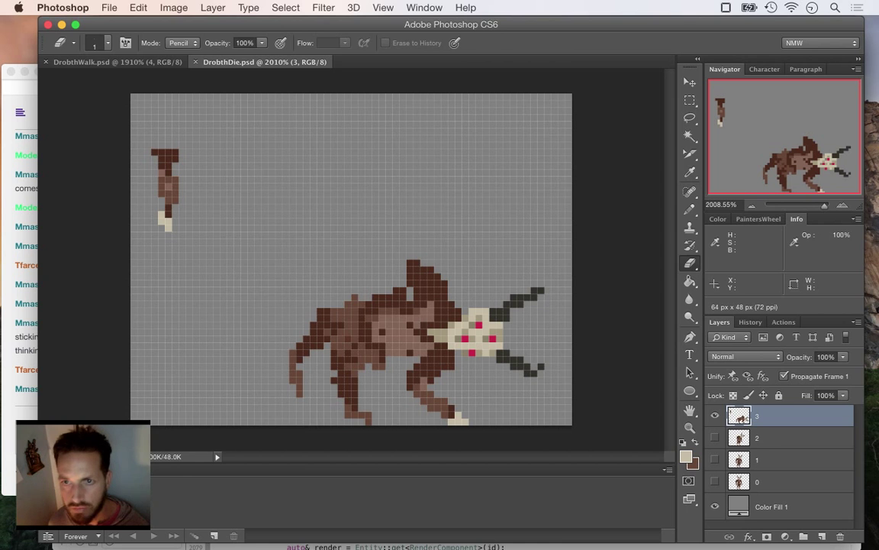
Move the remaining detached arm onto the torso beside the upper shoulder and rotate it about 23°.
click(691, 100)
drag(144, 134, 212, 257)
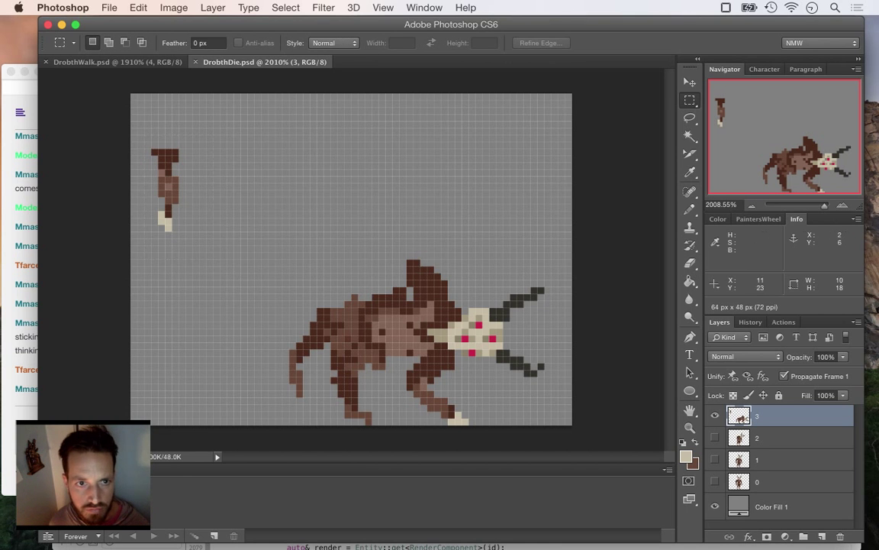
key(v)
drag(169, 145, 410, 286)
key(ctrl+t)
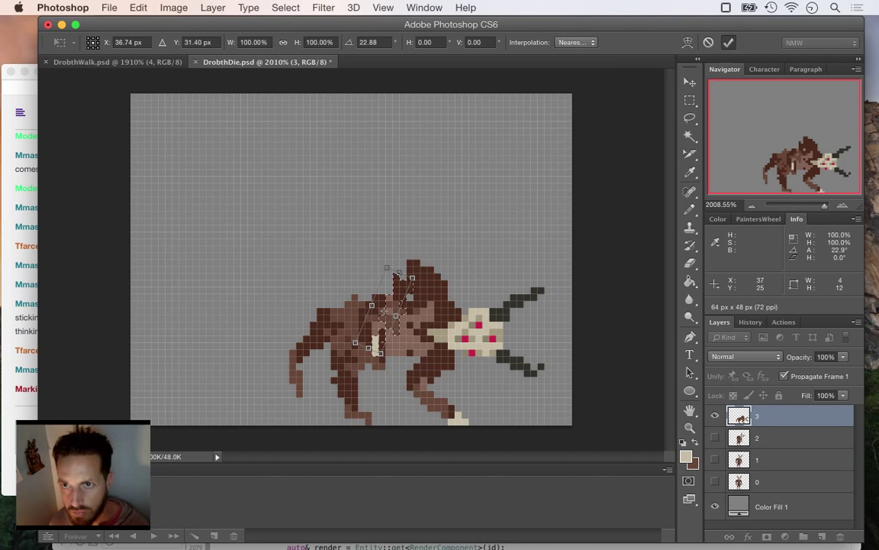
key(Return)
key(m)
Check the Twitch chat in Safari and return to Photoshop.
key(super+Tab)
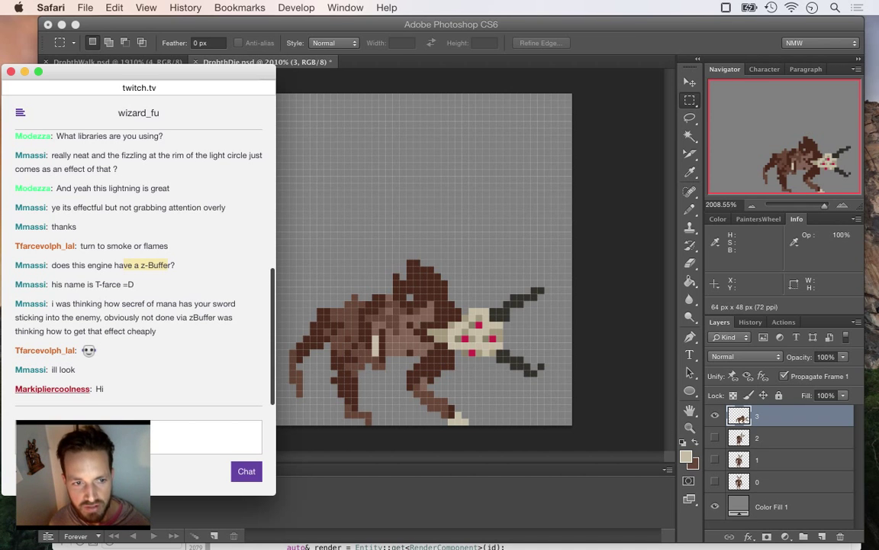
click(429, 284)
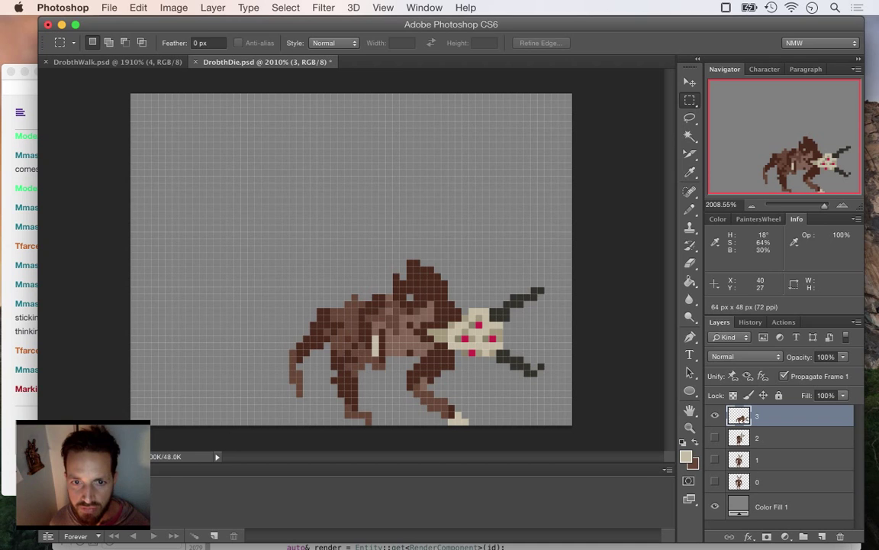
Reshape the upper shoulder into a rounded hump by filling gaps above the arm with dark brown and erasing its peak.
key(i)
click(410, 283)
key(b)
mouse_move(403, 276)
mouse_down()
mouse_move(389, 290)
mouse_move(415, 262)
mouse_move(403, 269)
mouse_move(432, 270)
mouse_move(390, 283)
mouse_up()
key(e)
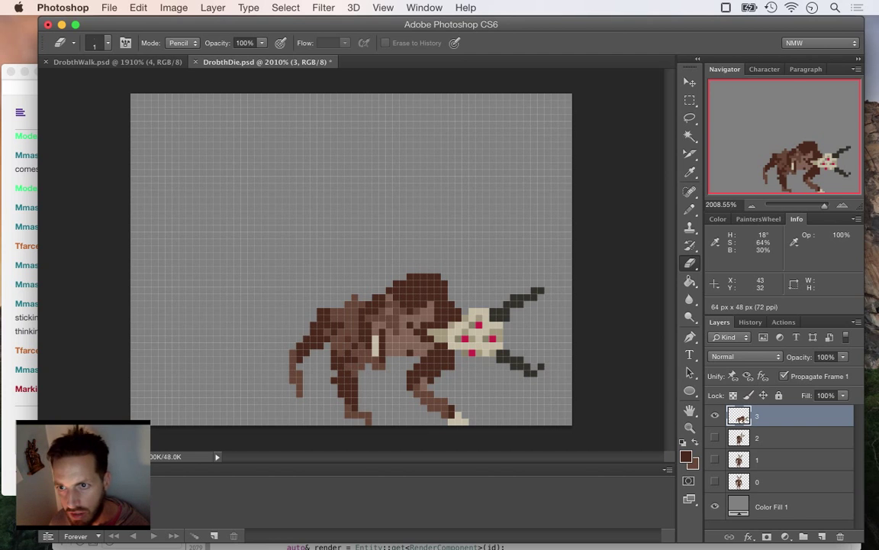
key(i)
key(b)
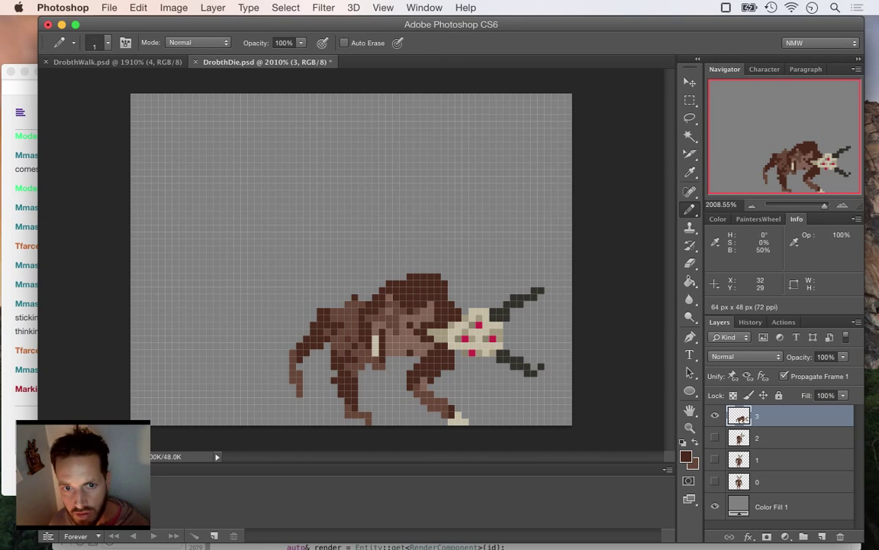
Refine the rump's outline with sampled mid-brown pixels and erase stray pixels at its corner and at the rear foot.
key(e)
drag(355, 297, 348, 297)
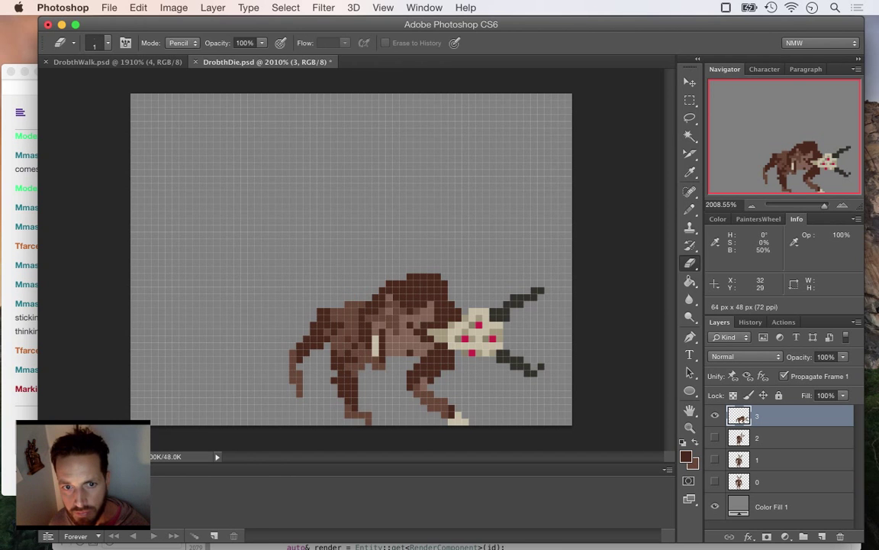
key(i)
click(353, 310)
key(b)
click(334, 304)
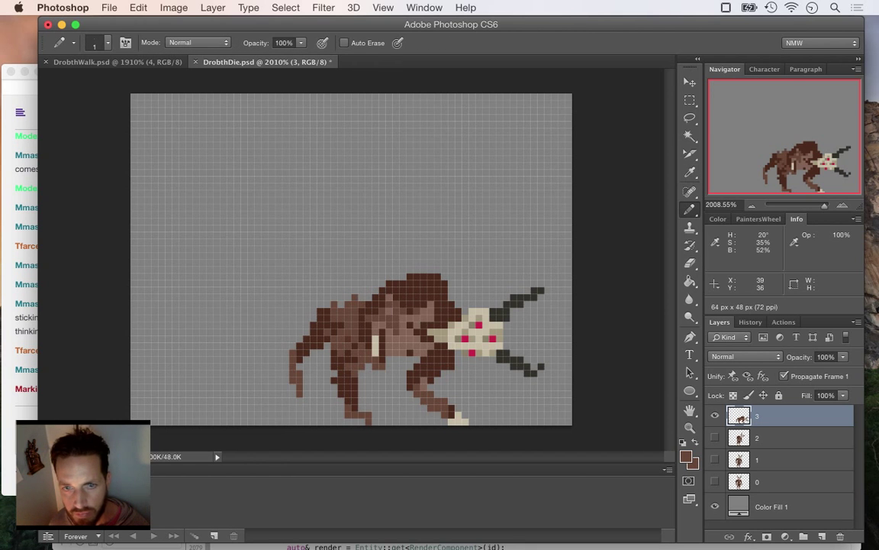
key(e)
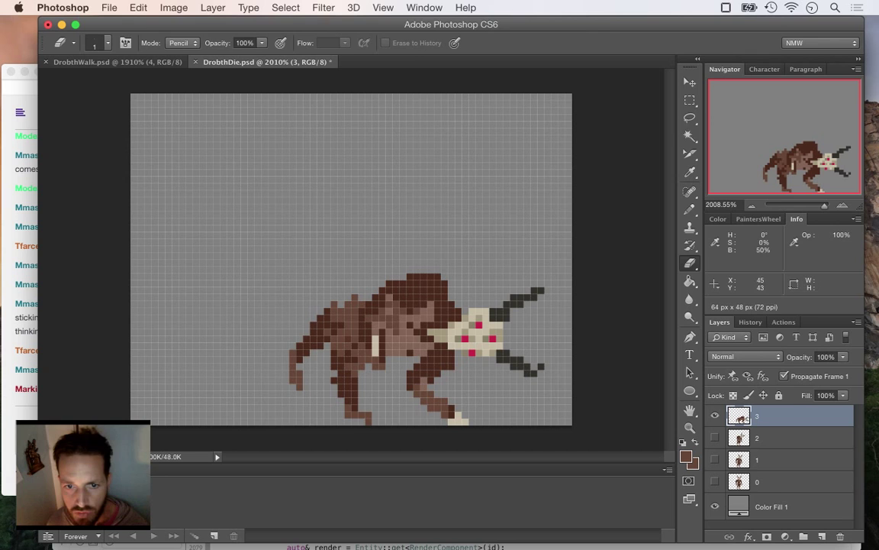
key(m)
drag(407, 383, 483, 424)
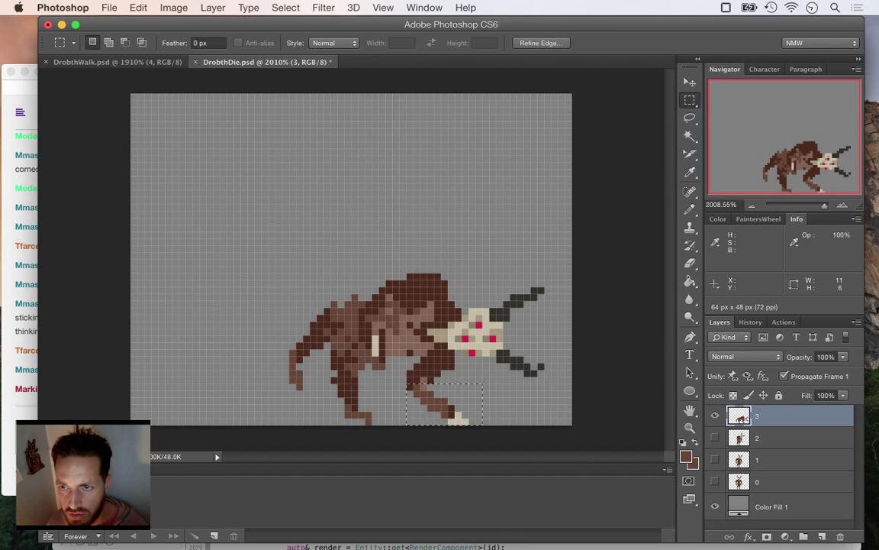
key(super+d)
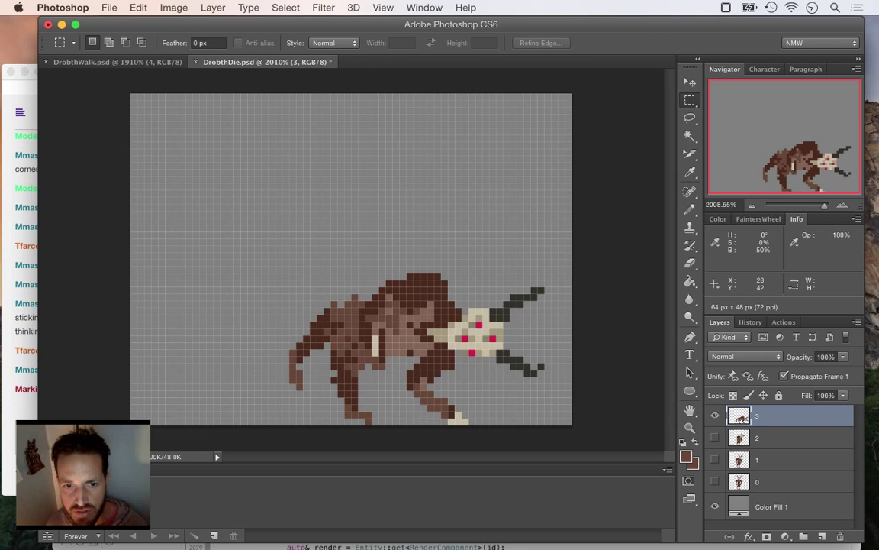
Rotate the lower part of the hind leg under the torso about 42° and move it back beneath the thigh.
drag(316, 377, 385, 423)
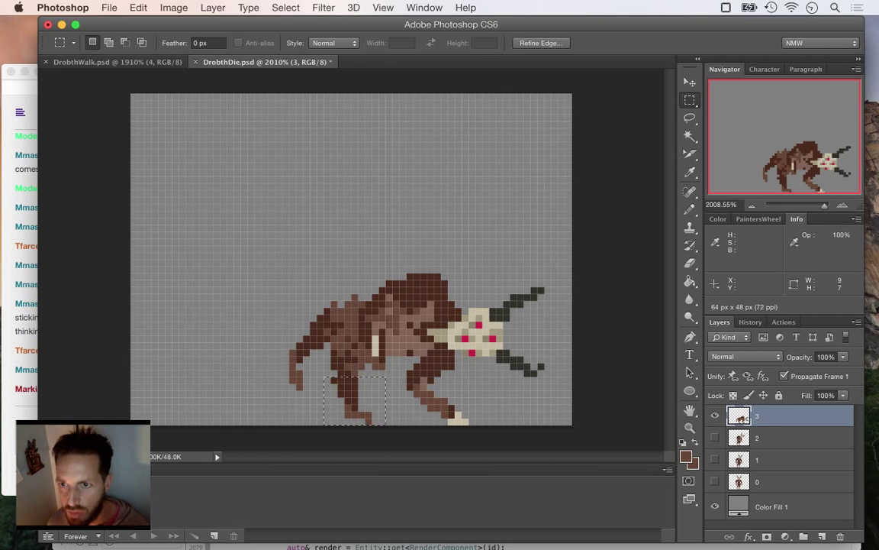
key(v)
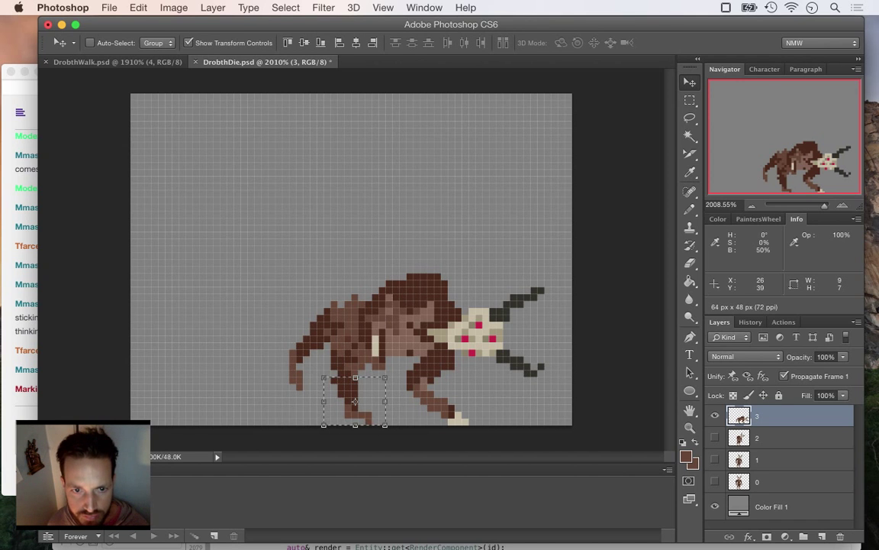
drag(305, 347, 351, 325)
drag(365, 395, 335, 381)
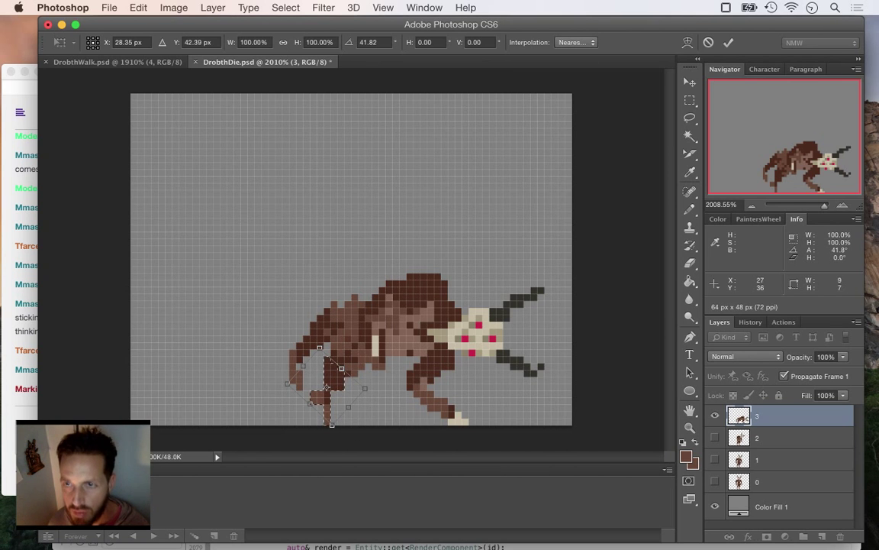
key(Return)
key(m)
key(super+d)
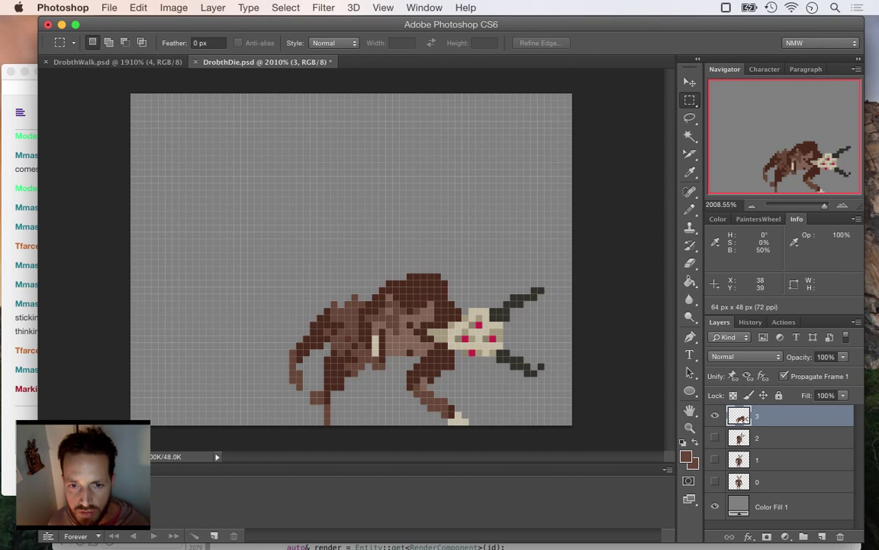
Rotate the supporting front arm about 12° and position it under the chest with its claw on the canvas's bottom edge.
drag(402, 362, 484, 429)
key(v)
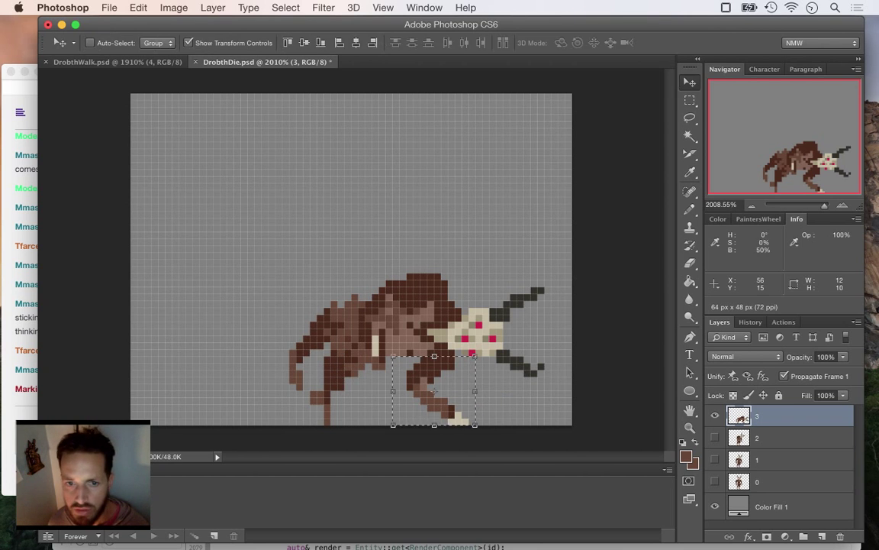
drag(382, 345, 386, 326)
drag(436, 373, 427, 333)
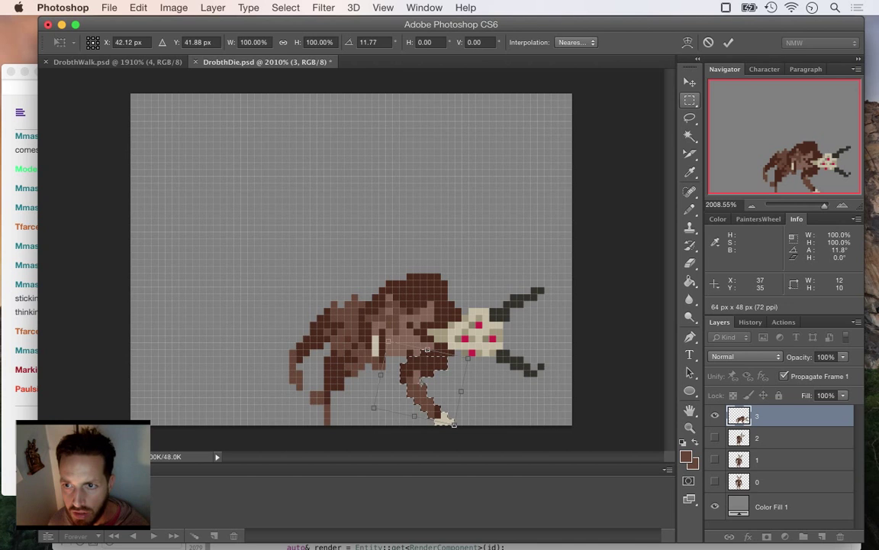
click(729, 43)
key(m)
key(super+d)
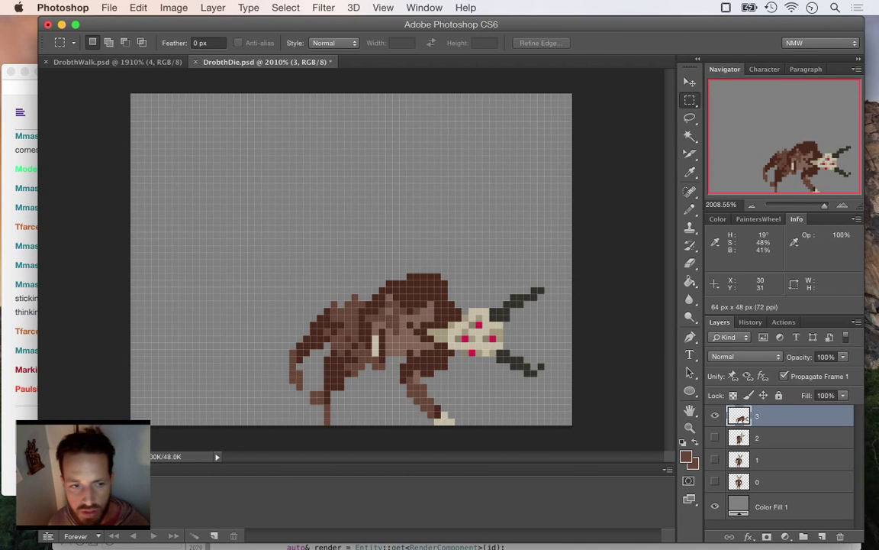
Check the Twitch chat in Safari, return to Photoshop and save DrobthDie.psd.
key(super+Tab)
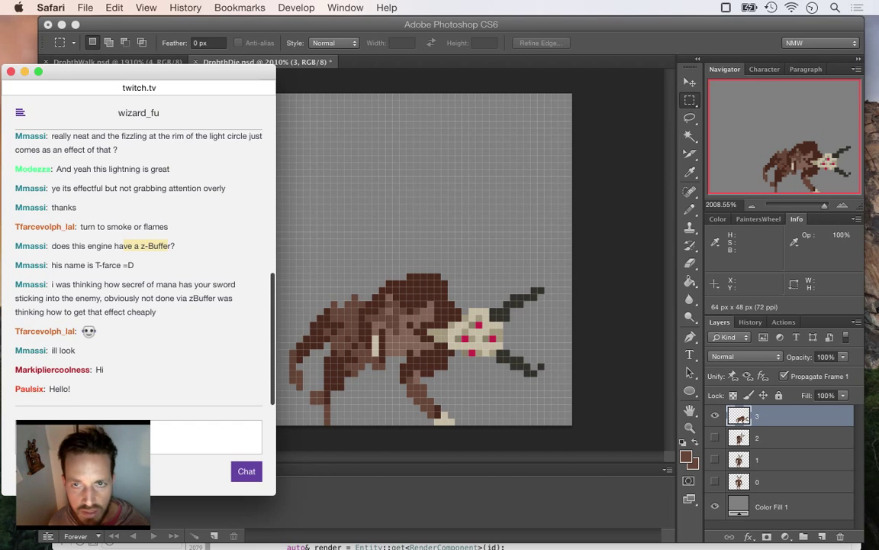
key(super+Tab)
key(super+s)
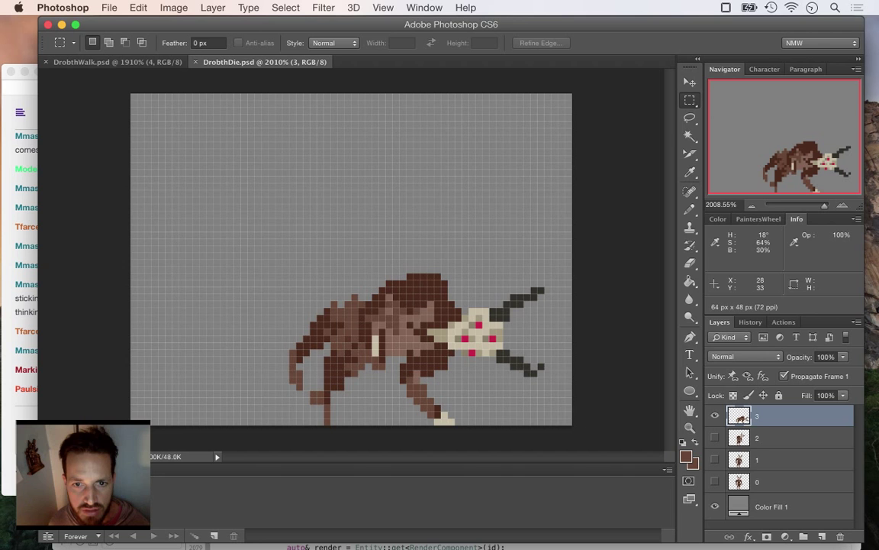
Switch to Xcode and run the Songbringer build to see the horned creatures in the game.
key(super+Tab)
key(super+Tab)
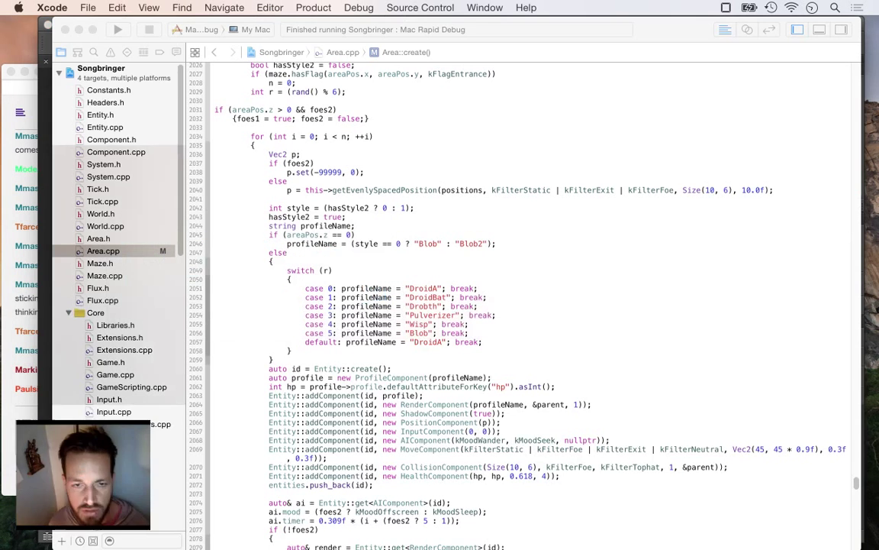
key(super+r)
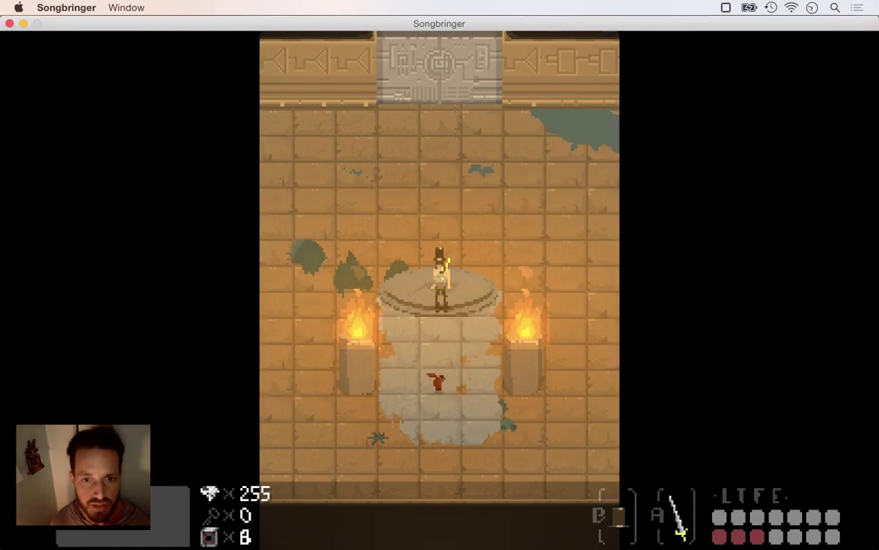
Walk the hero through the east door and on through the north door into the room with the horned creatures.
key(Up)
key(Right)
key(Down)
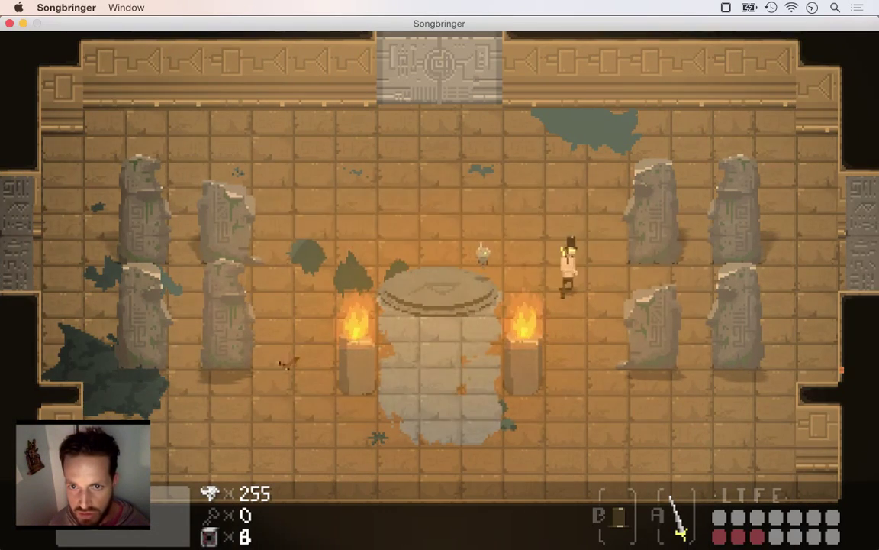
key(Right)
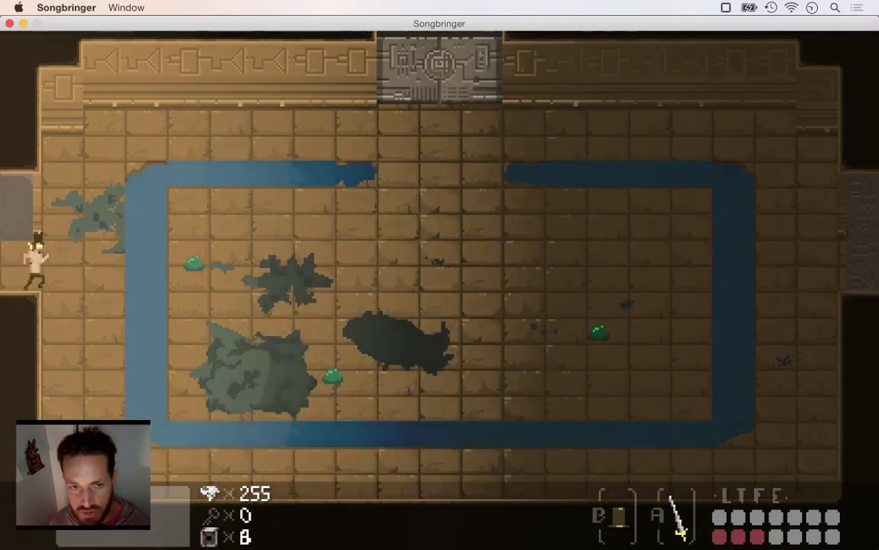
key(Up)
key(Right)
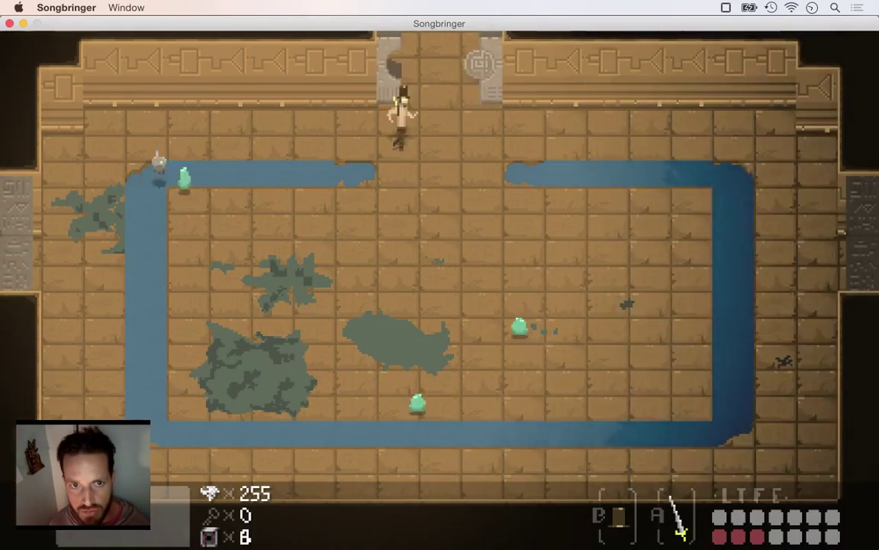
key(Up)
key(Up)
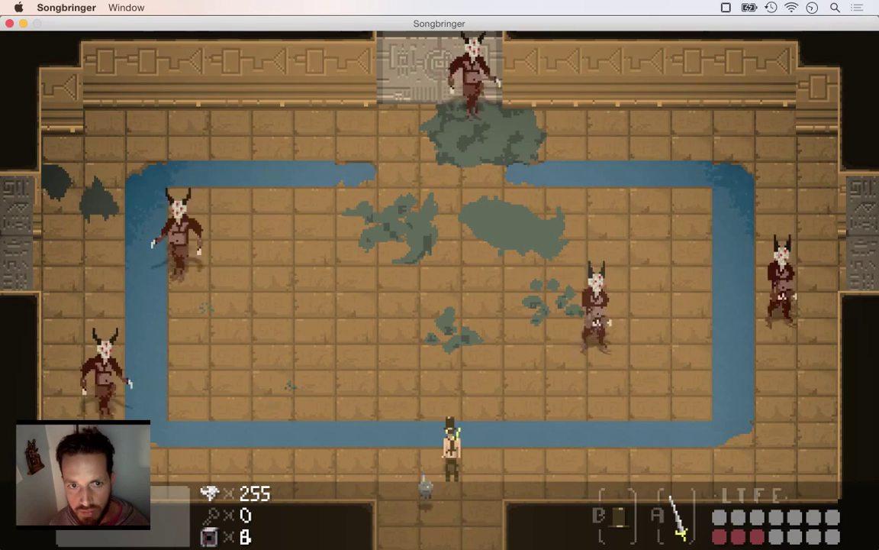
Run the hero back and forth along the room's southern water channel among the horned creatures with the sword drawn.
key(Left)
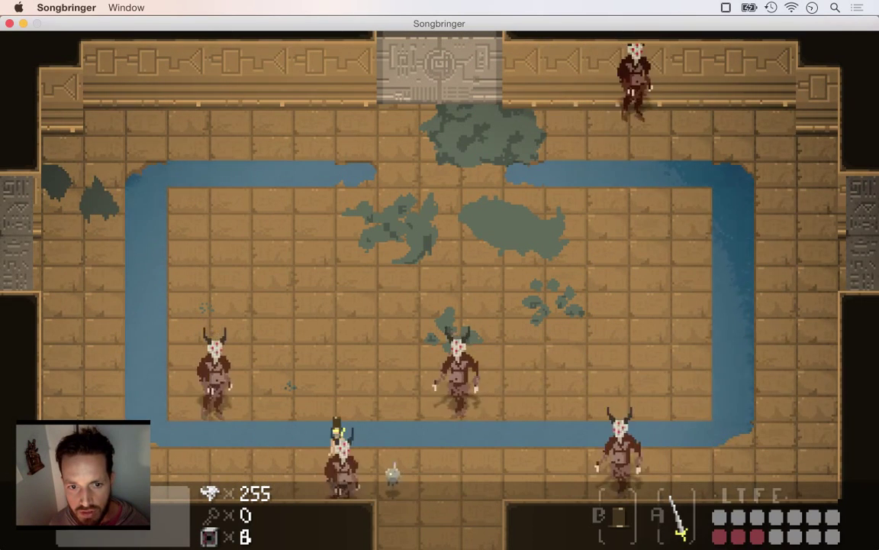
key(Right)
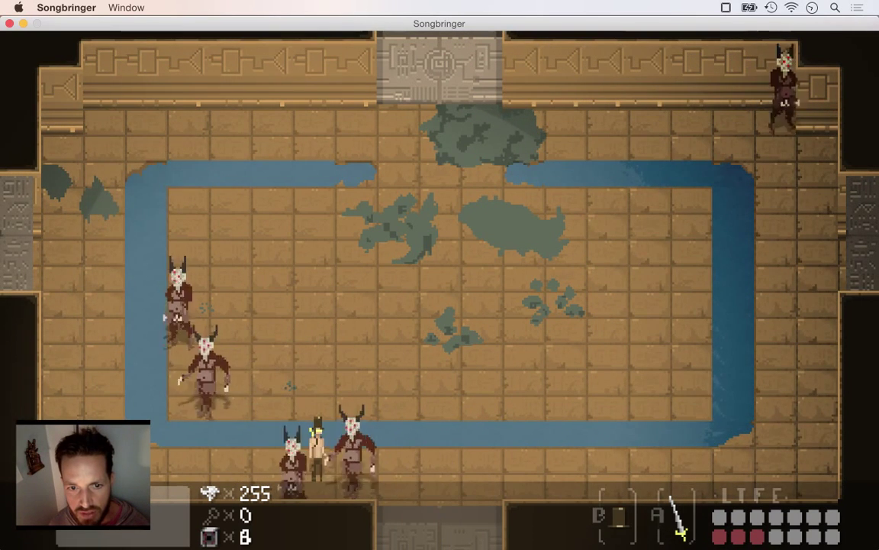
key(Left)
key(Right)
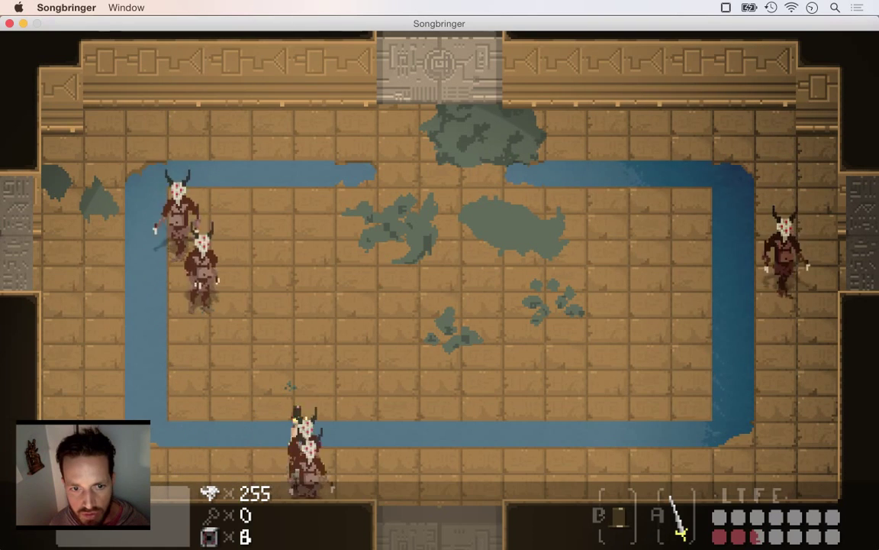
key(Left)
key(Right)
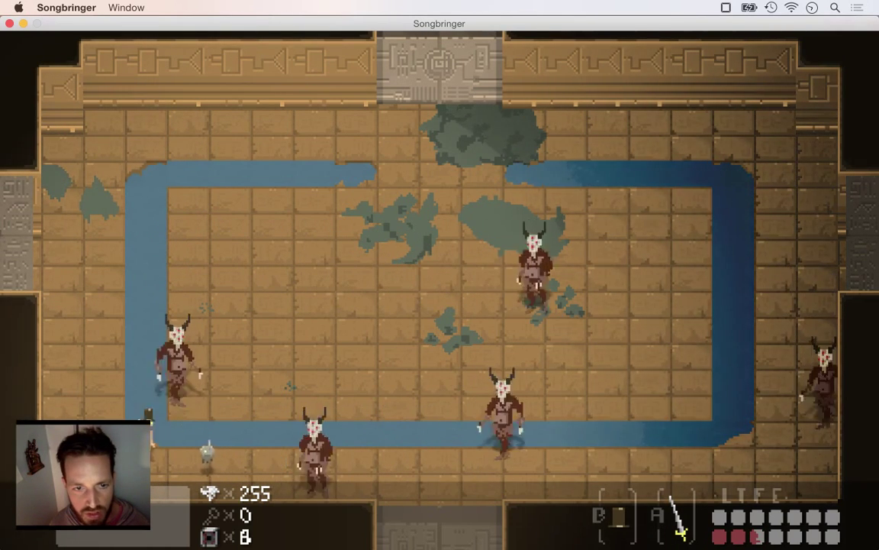
key(Right)
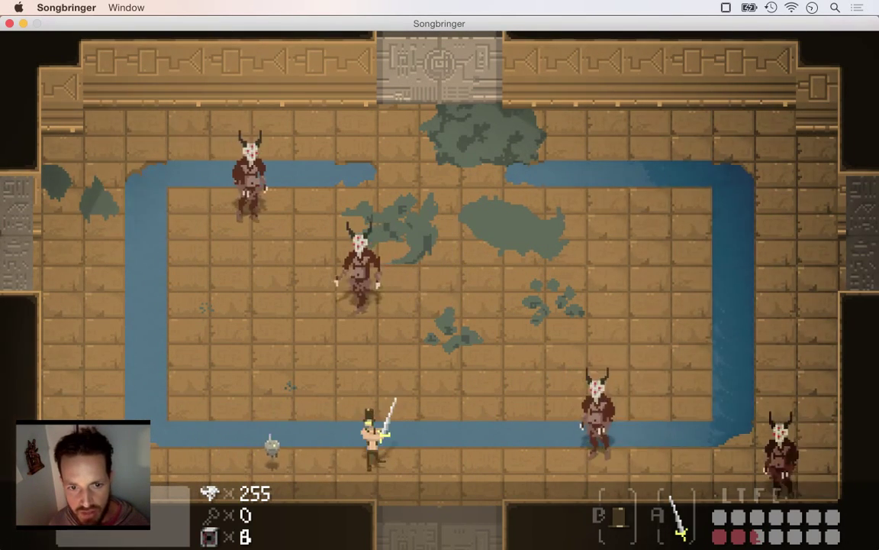
key(Right)
key(Right)
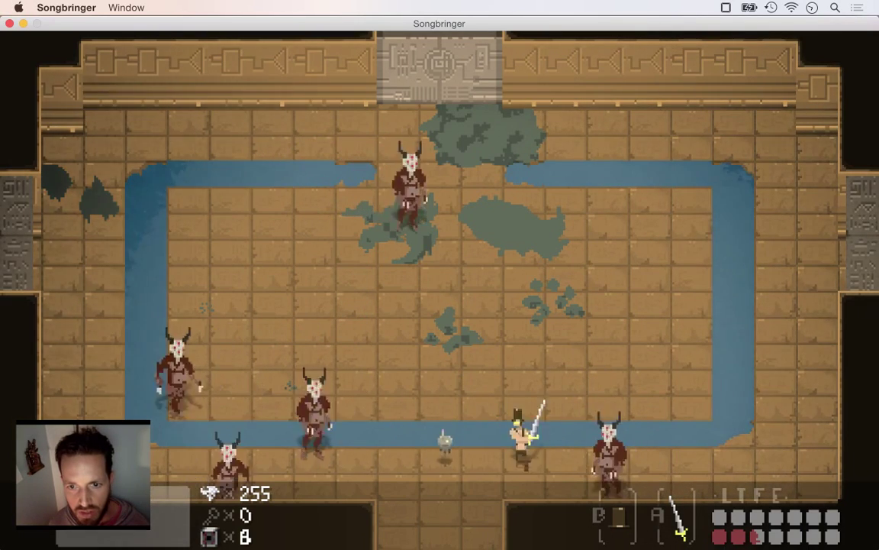
key(Left)
key(Left)
key(Down)
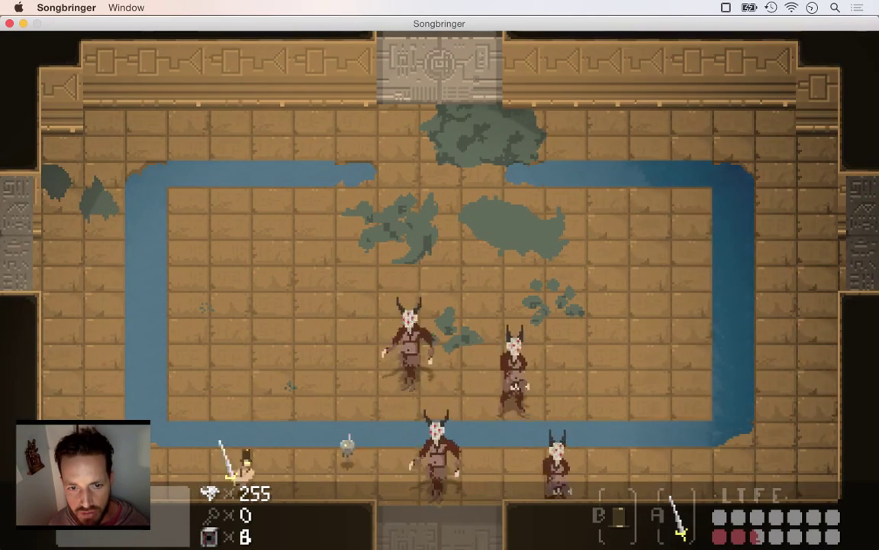
Circle the room attacking the horned creatures with the thrown top hat and sword, and quit the game.
key(Right)
key(Left)
key(Left)
key(Up)
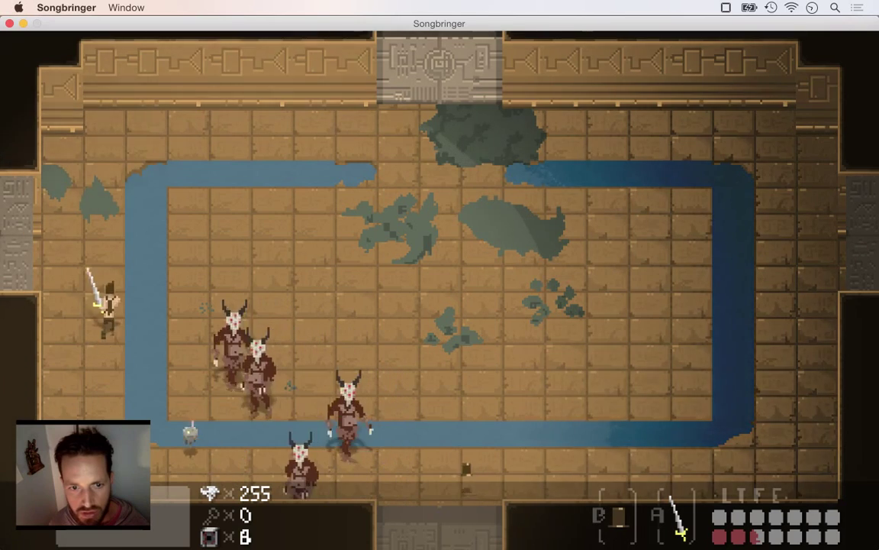
key(Down)
key(Down)
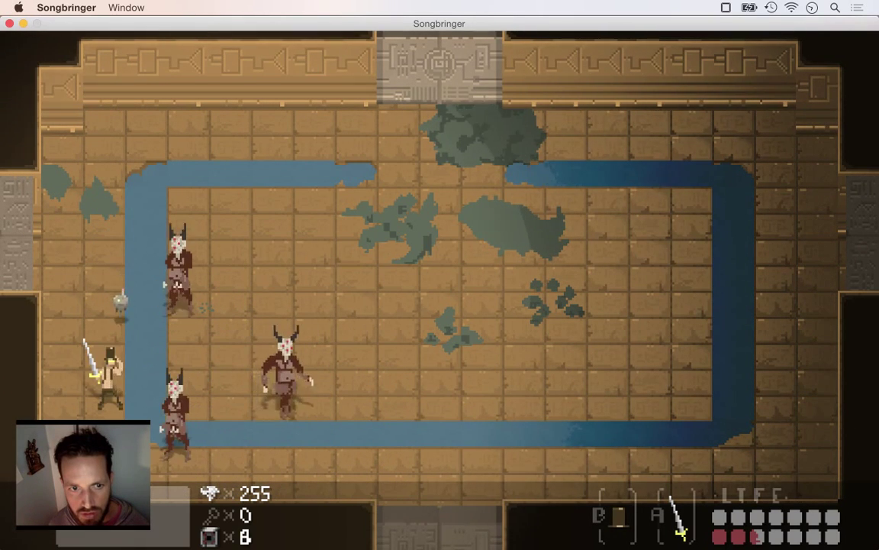
key(Up)
key(Up)
key(Right)
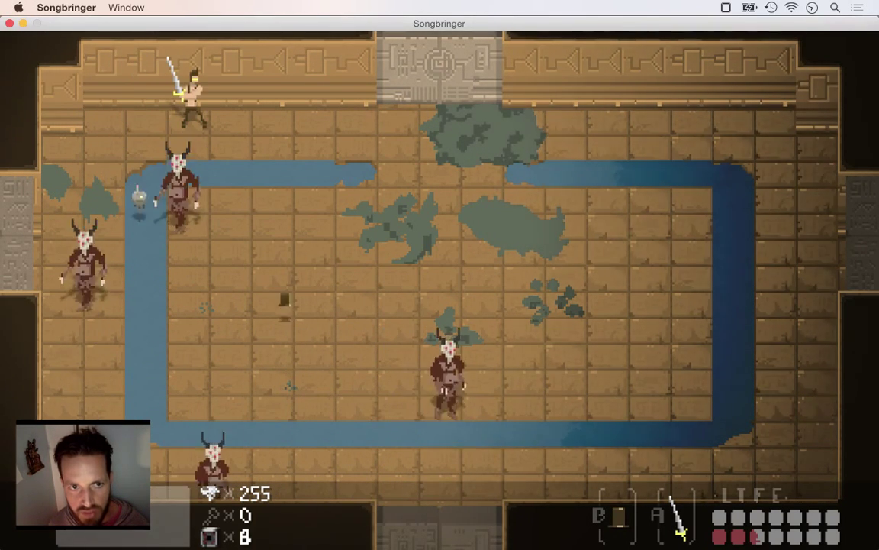
key(Right)
key(Down)
key(Left)
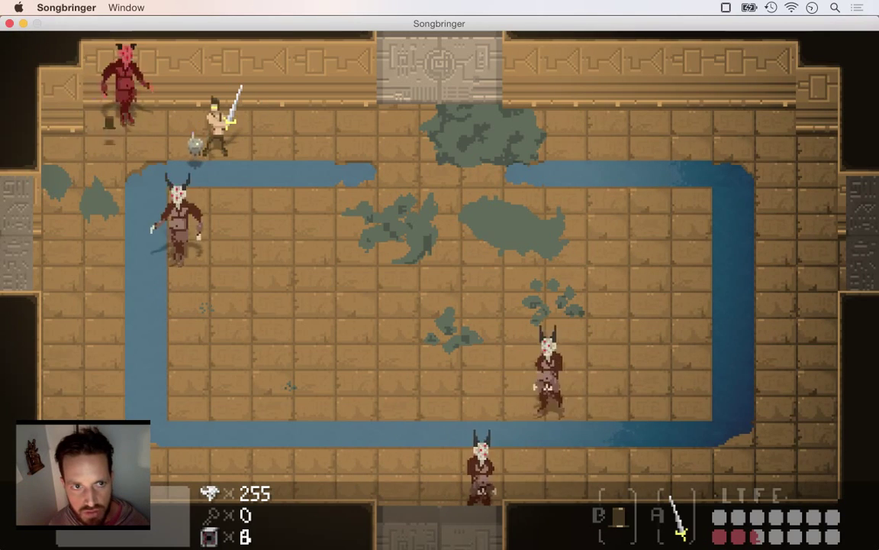
key(Right)
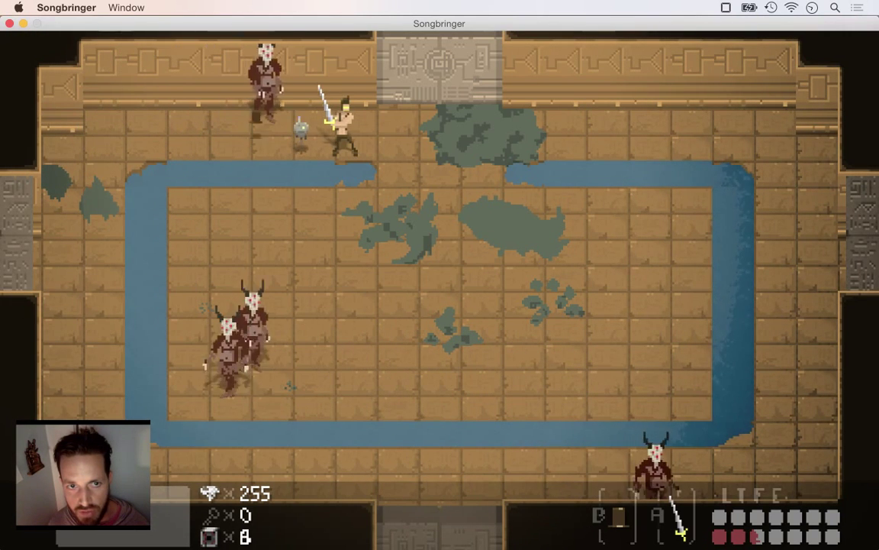
key(a)
key(Right)
key(Down)
key(Down)
key(Left)
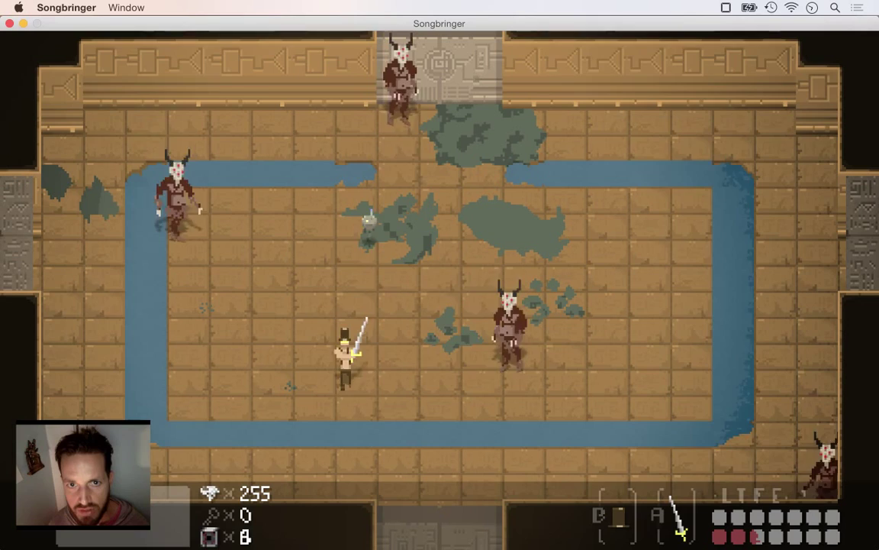
key(Right)
key(Left)
key(Right)
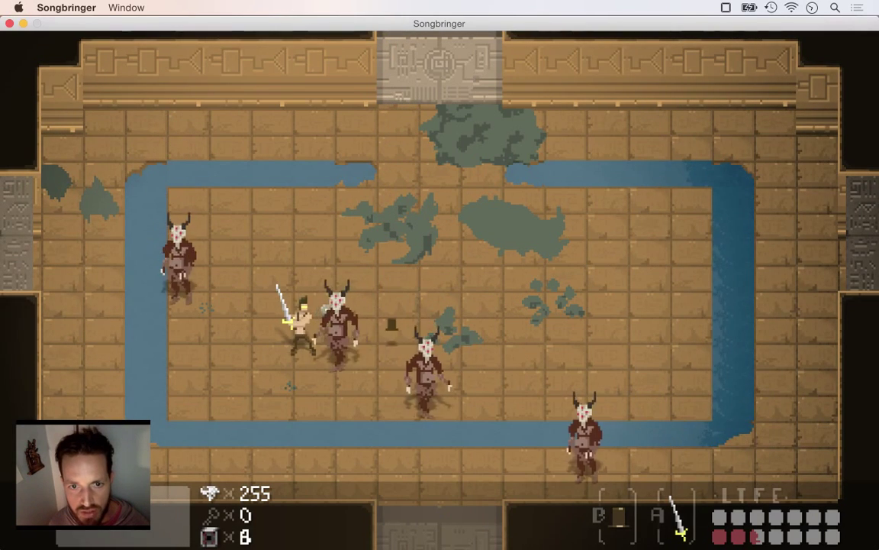
key(Up)
key(Right)
key(Right)
key(Left)
key(Down)
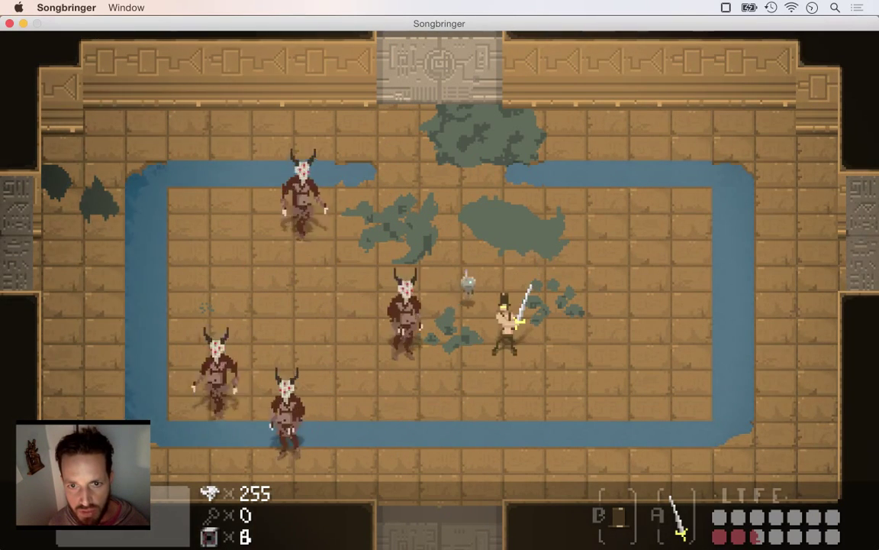
key(Right)
key(Up)
key(Left)
key(Right)
key(Down)
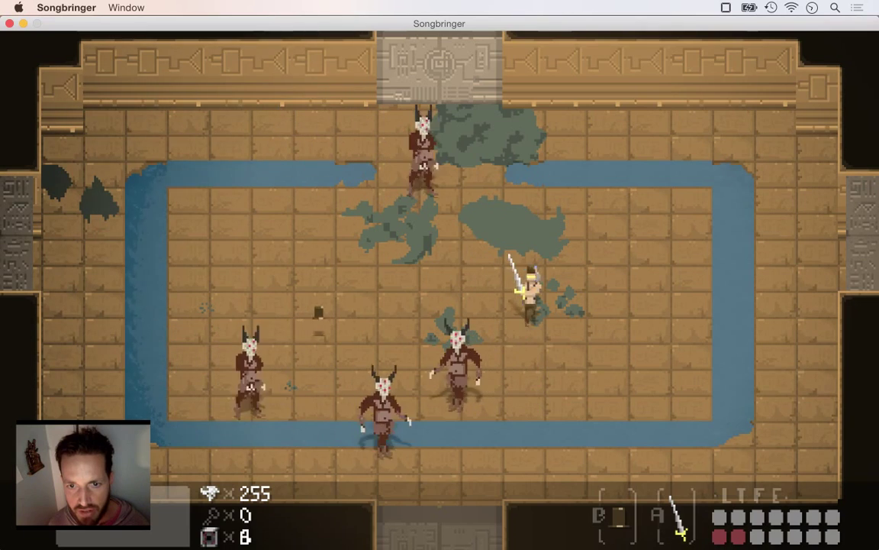
key(Right)
key(Left)
key(Up)
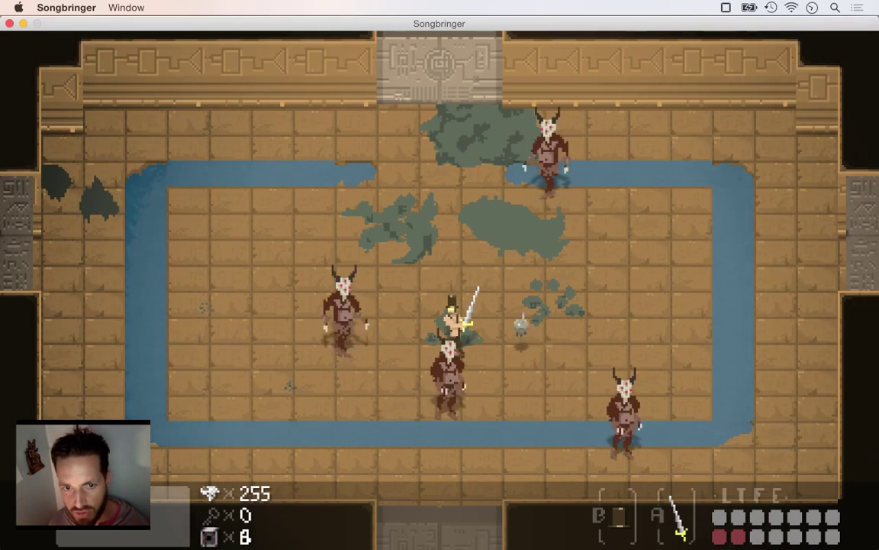
key(Left)
key(Down)
key(b)
key(super+q)
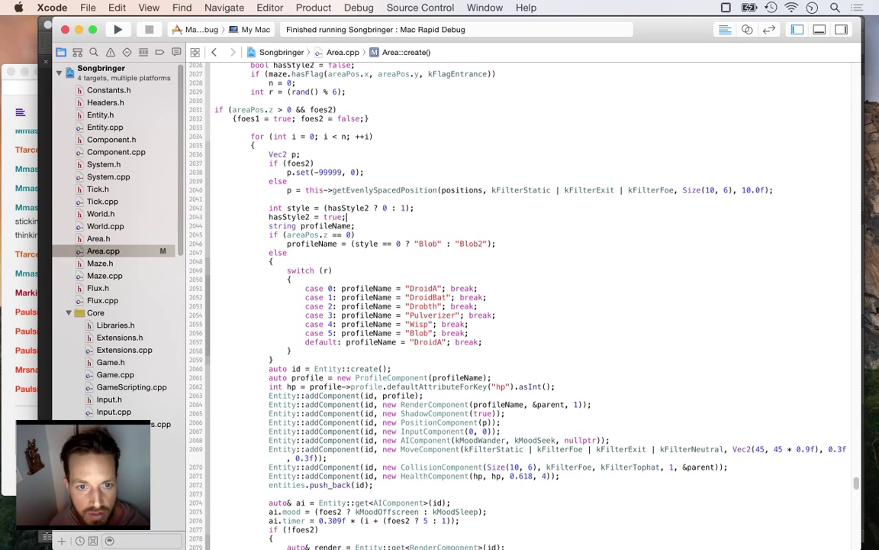
Read the Twitch chat in Safari, highlight the message comparing the game to Isaac, and return to Xcode.
key(super+Tab)
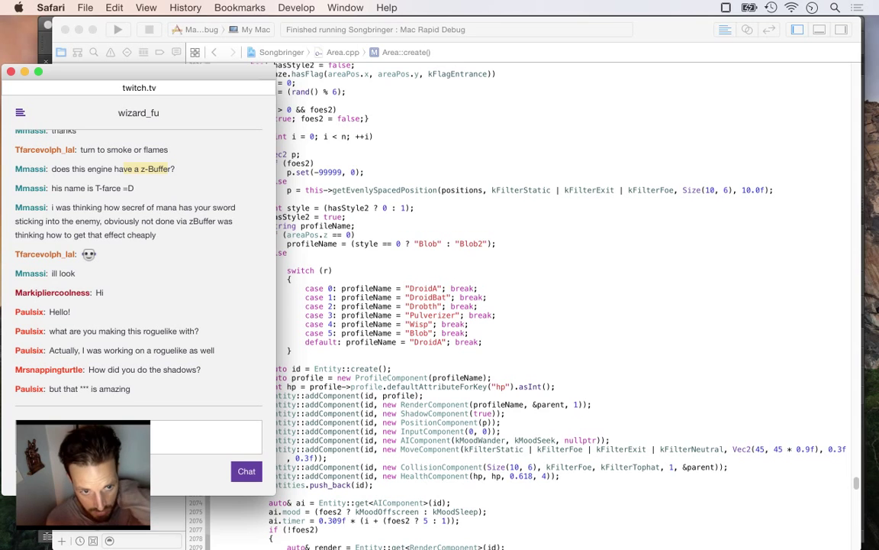
scroll(139, 267, down, 1)
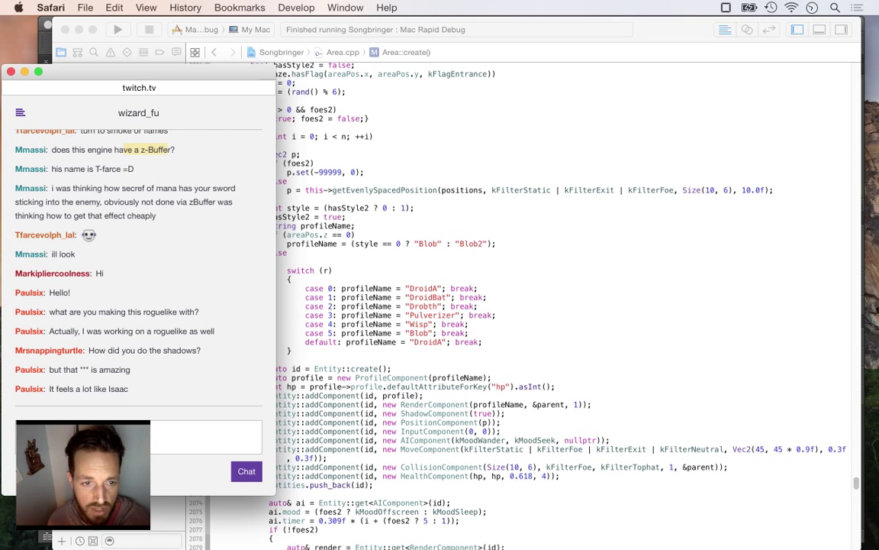
click(290, 280)
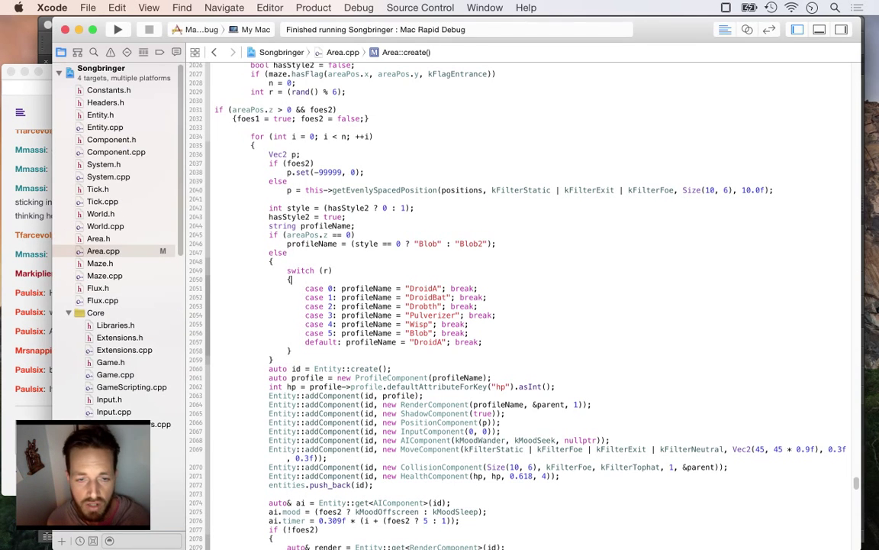
key(super+Tab)
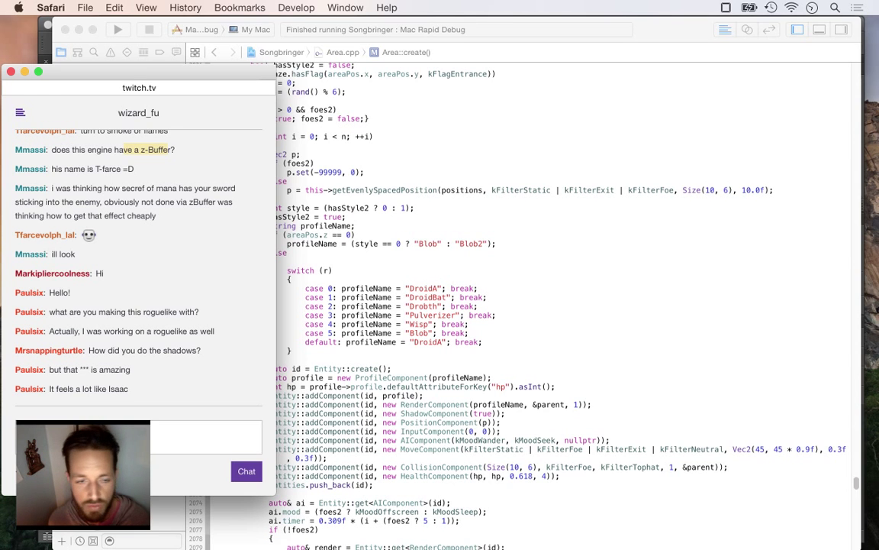
scroll(139, 267, down, 1)
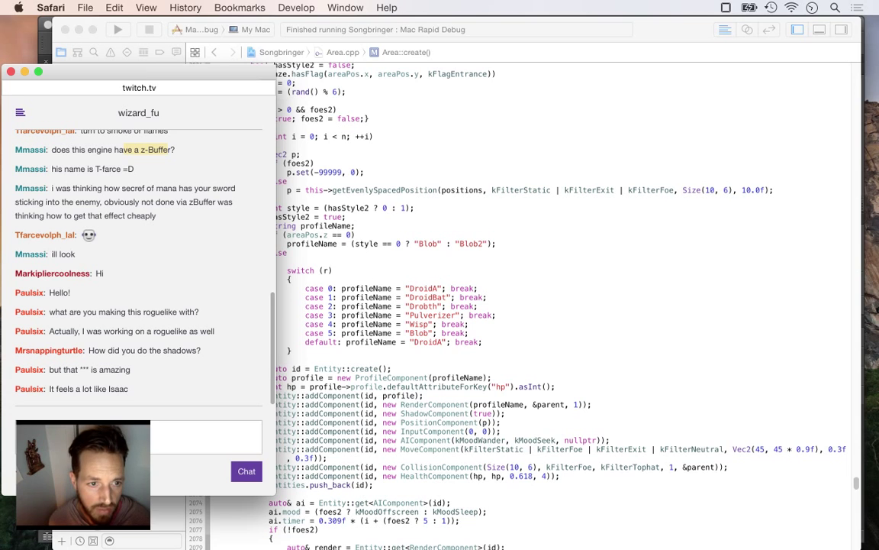
drag(70, 390, 124, 389)
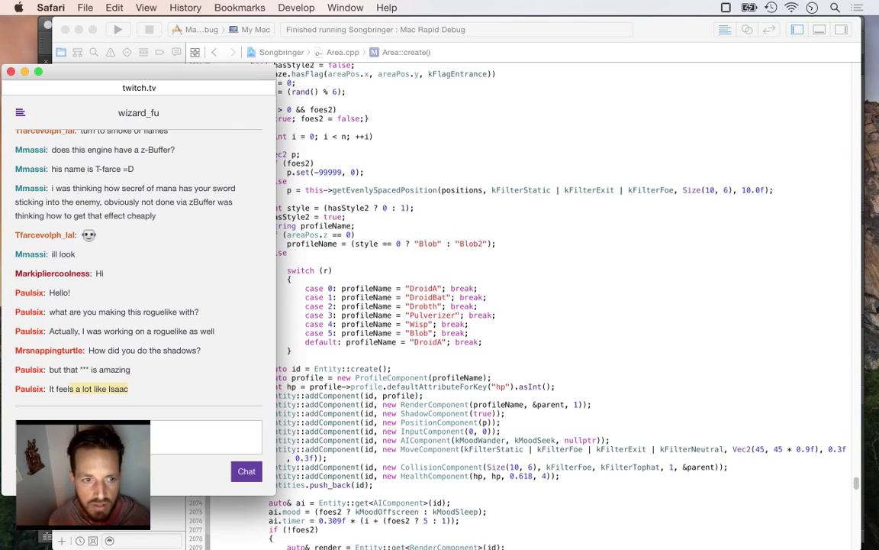
click(290, 280)
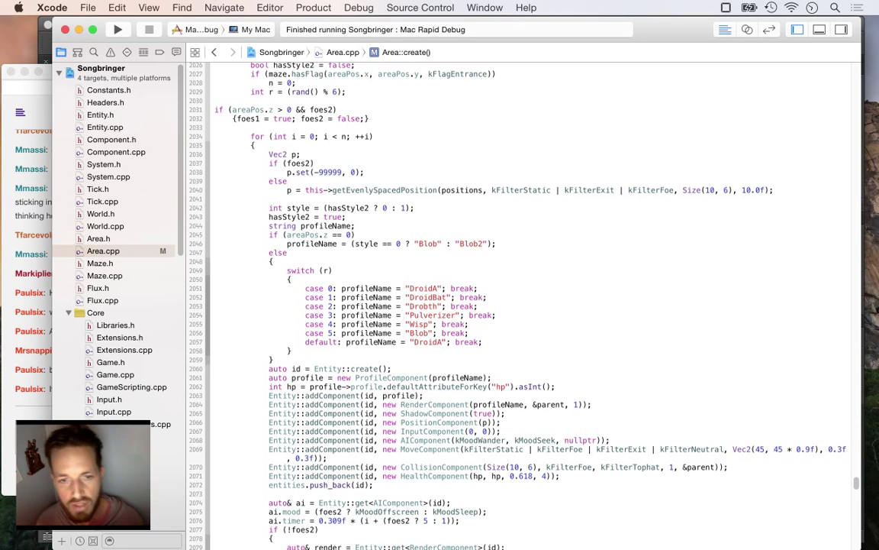
Switch to Photoshop to view layer 3 of DrobthDie.psd.
key(super+Tab)
key(super+Tab)
key(super+shift+Tab)
key(super+Tab)
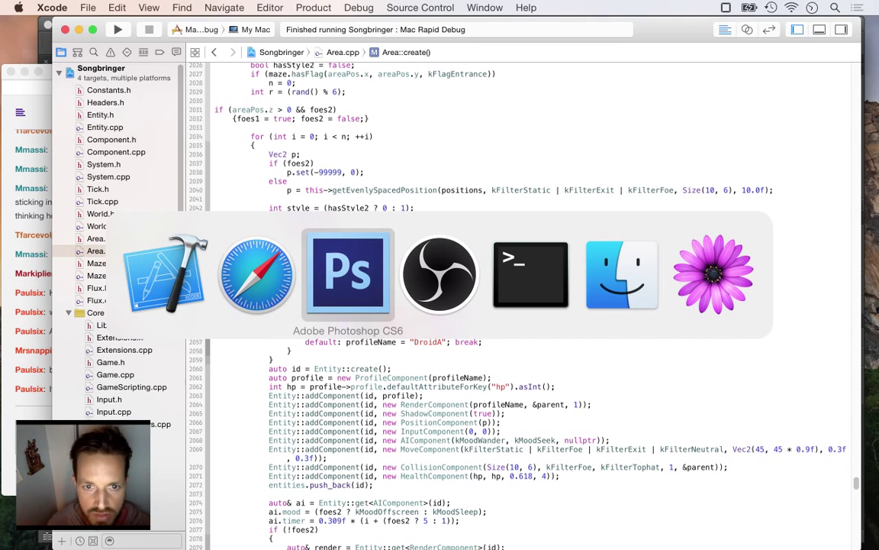
key(super+shift+Tab)
key(super+Tab)
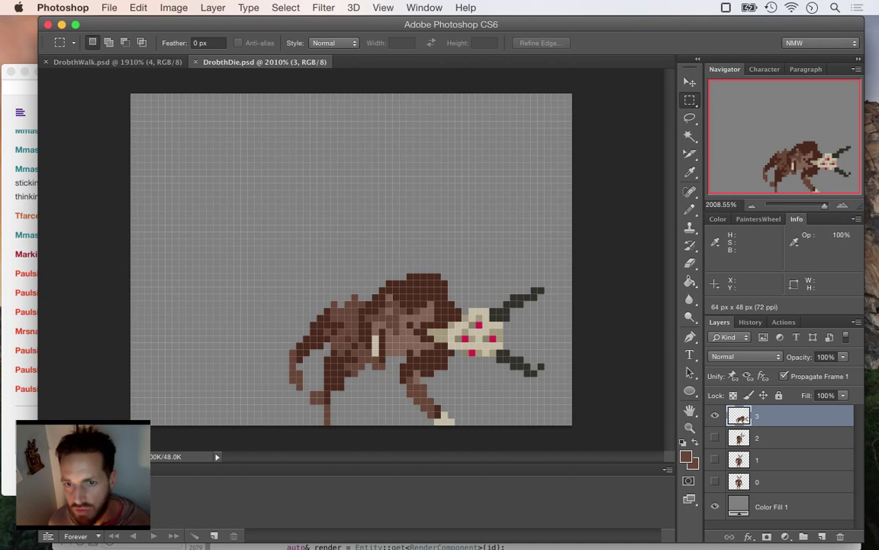
Switch to Safari to read the newest Twitch chat messages.
key(super+Tab)
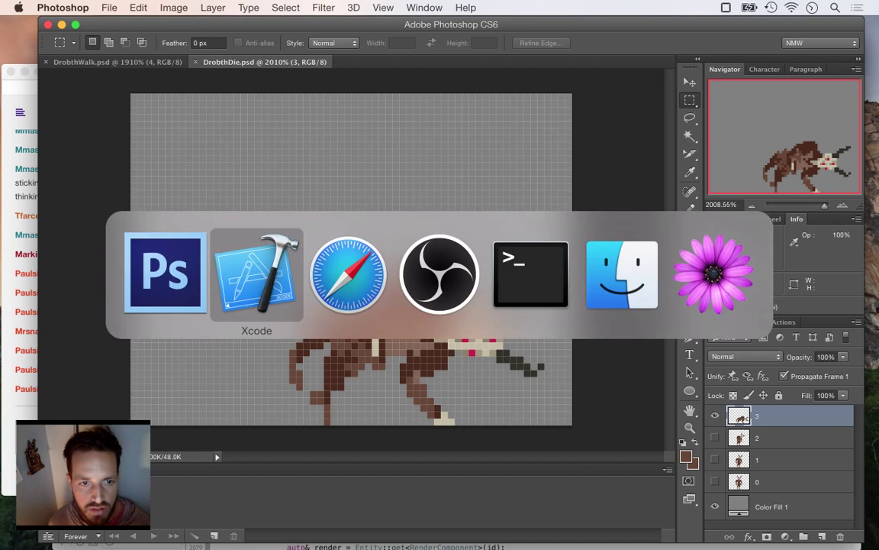
key(super+Tab)
key(Tab)
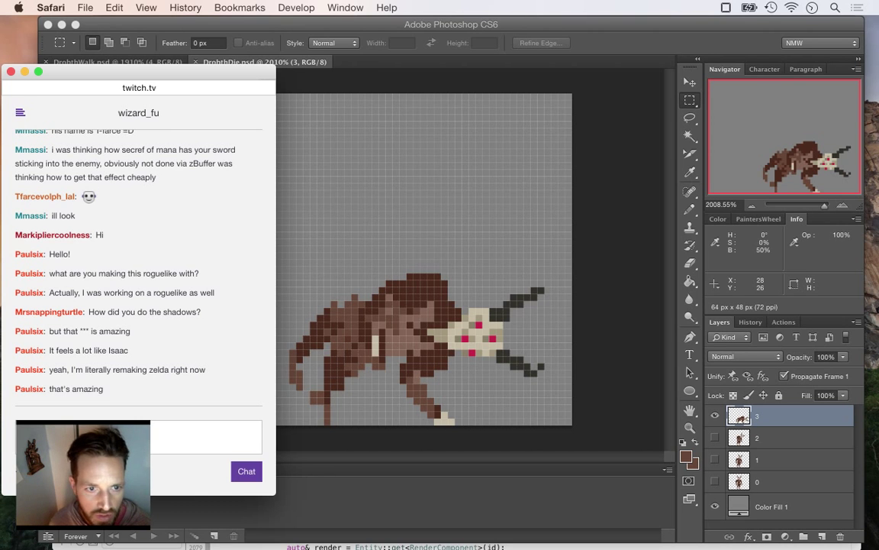
Highlight part of the chat message about remaking Zelda and read the newest Twitch messages, alternating between Safari and Photoshop.
drag(106, 370, 153, 370)
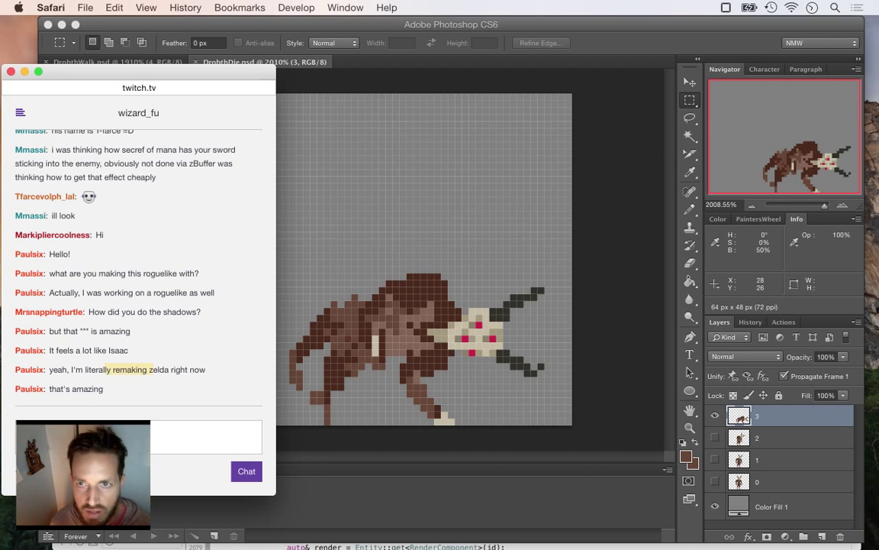
key(super+Tab)
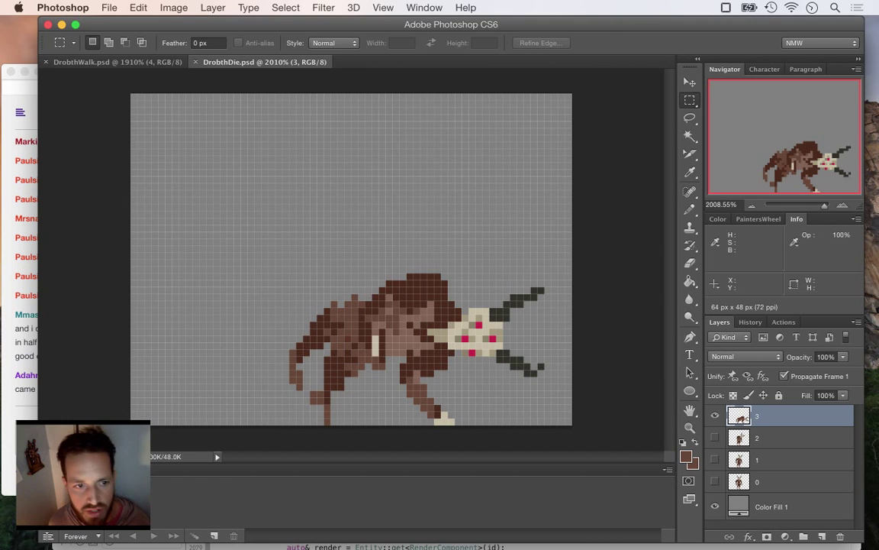
key(super+Tab)
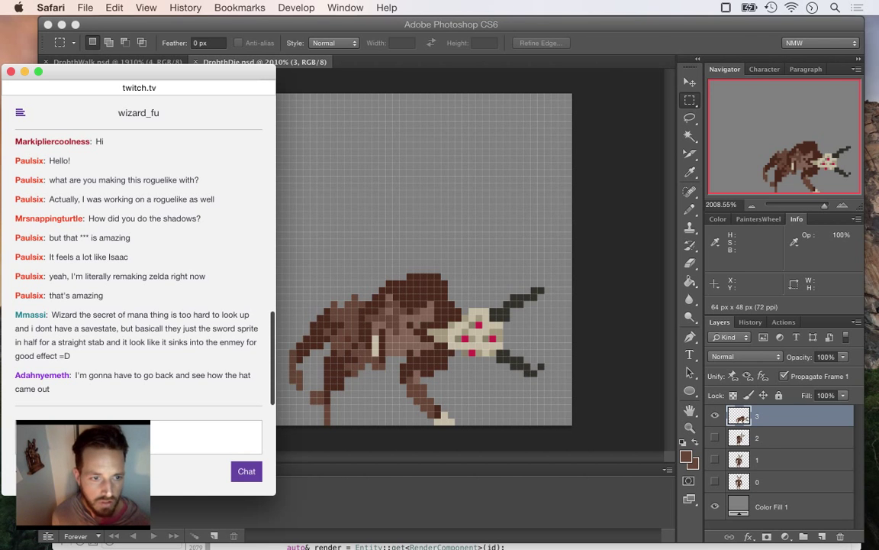
key(super+Tab)
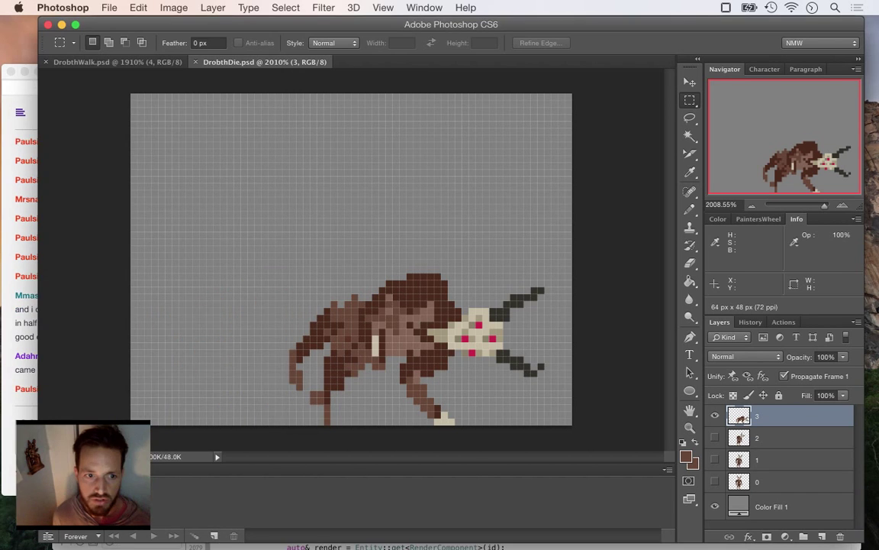
key(super+Tab)
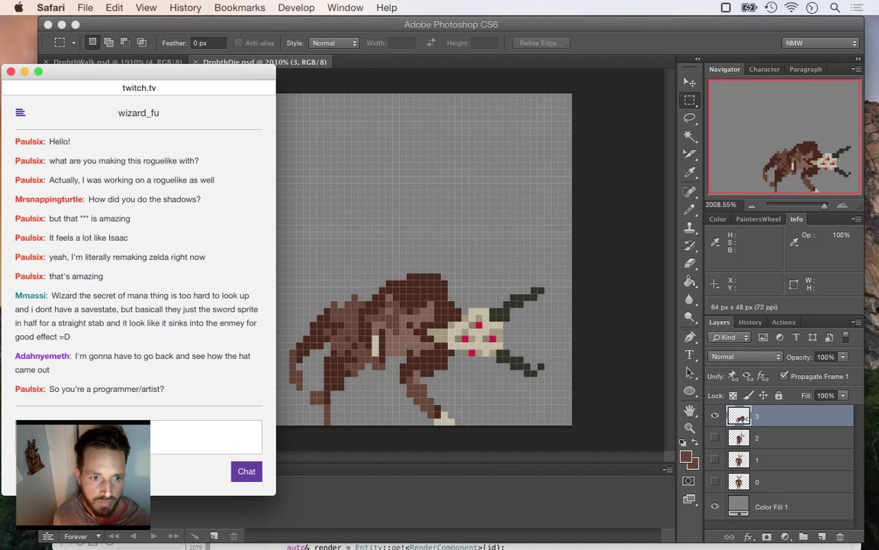
Switch to Xcode, run Songbringer, and walk the character east from the starting room into the room with green blobs.
key(super+Tab)
key(super+Tab)
key(super+Tab)
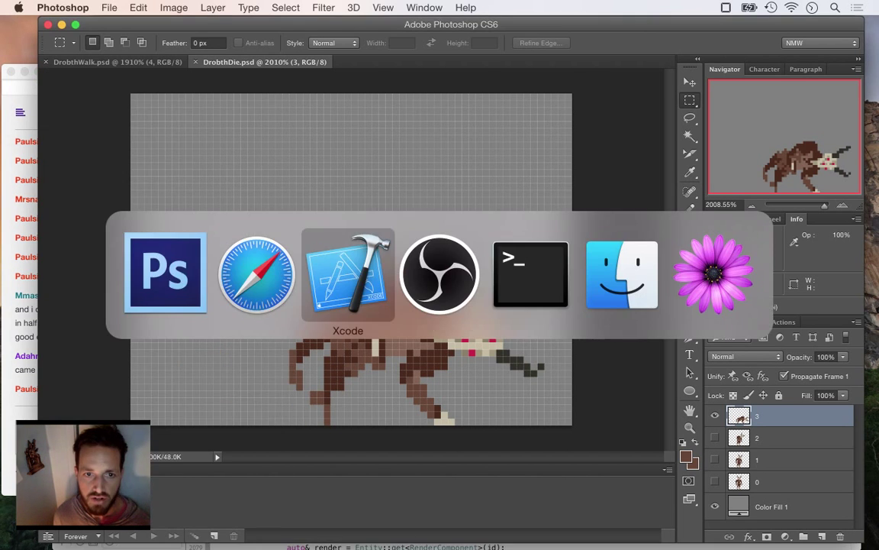
key(super+r)
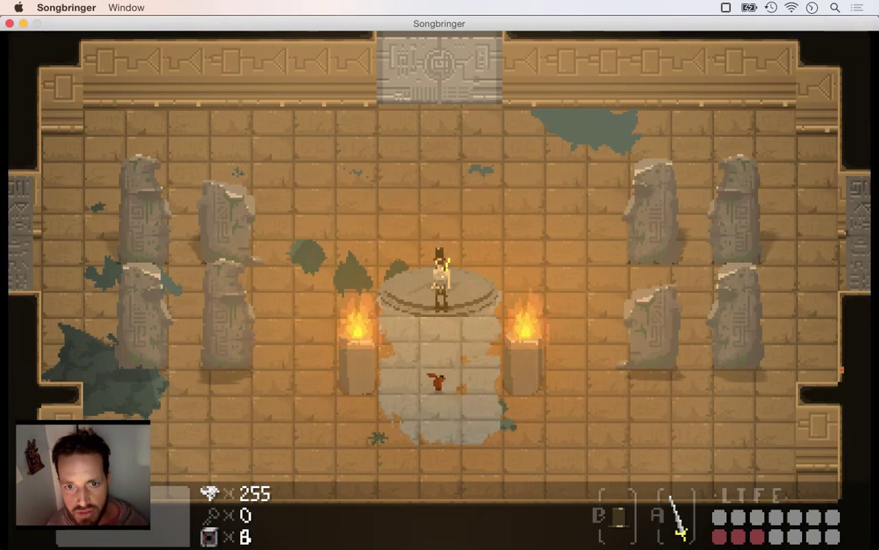
key(Right)
key(Right)
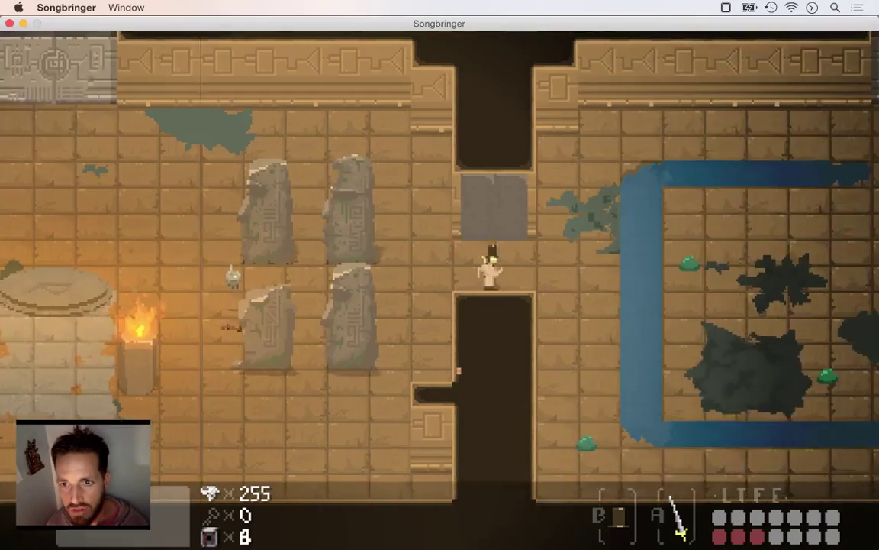
key(Right)
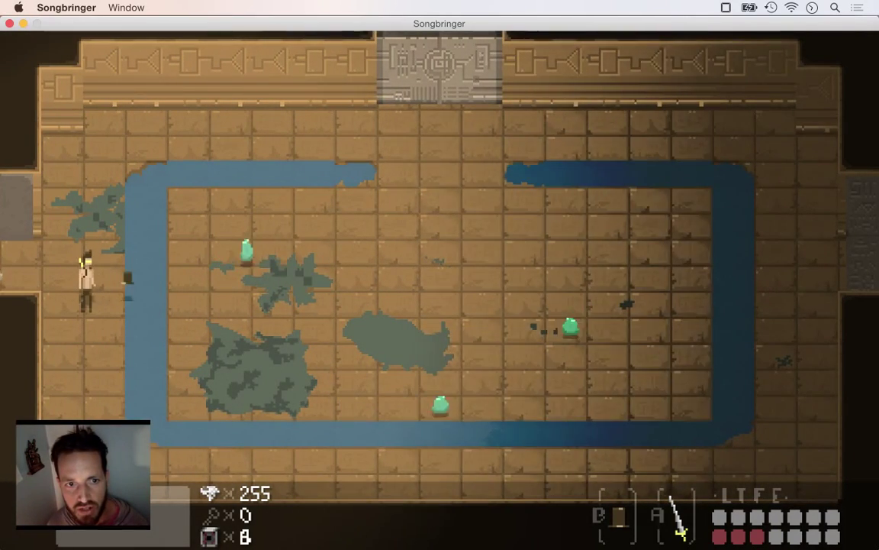
Circle the blue-bordered room along its upper and east sides, throwing the top hat at the green blobs.
key(Up)
key(Right)
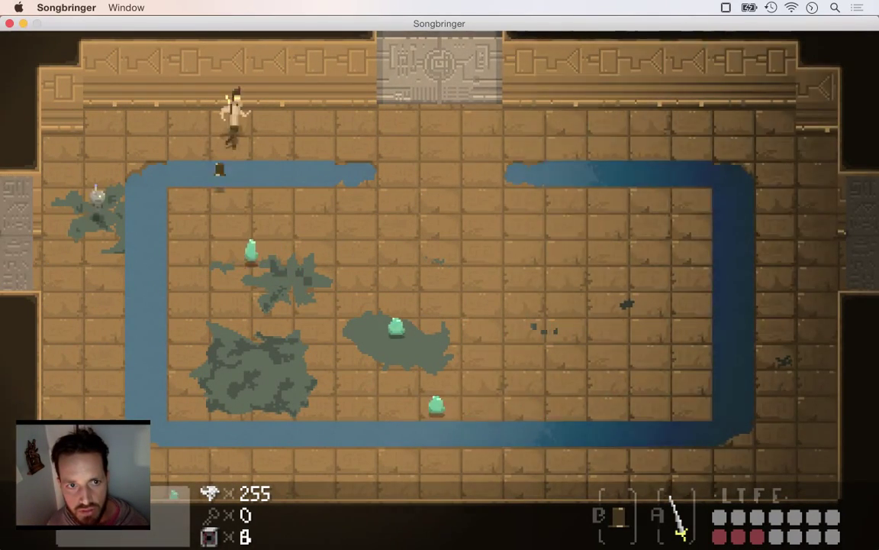
key(Down)
key(Right)
key(Up)
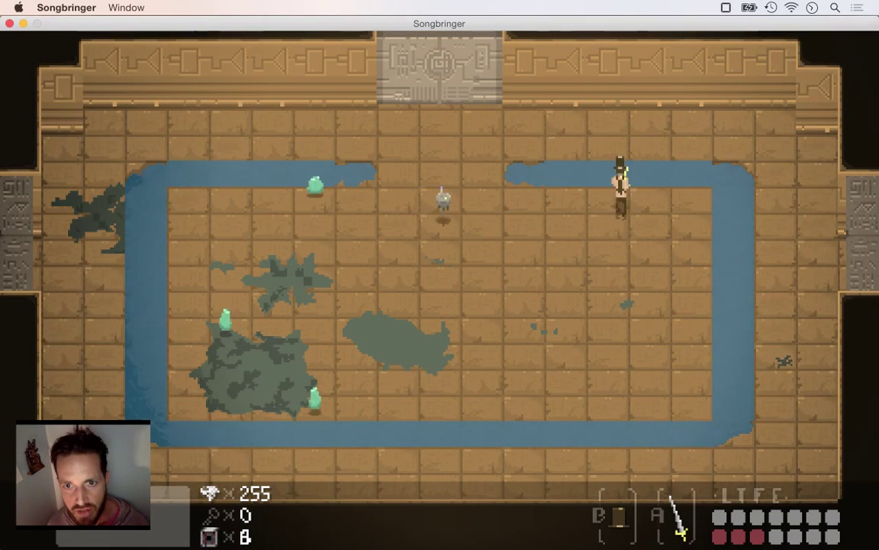
key(Left)
key(Down)
key(Left)
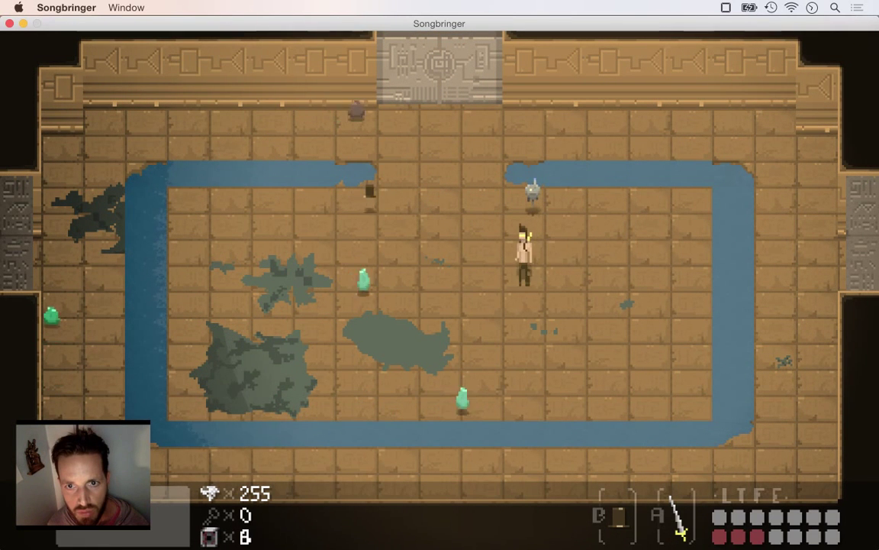
key(Right)
key(Down)
key(Left)
key(Right)
key(Up)
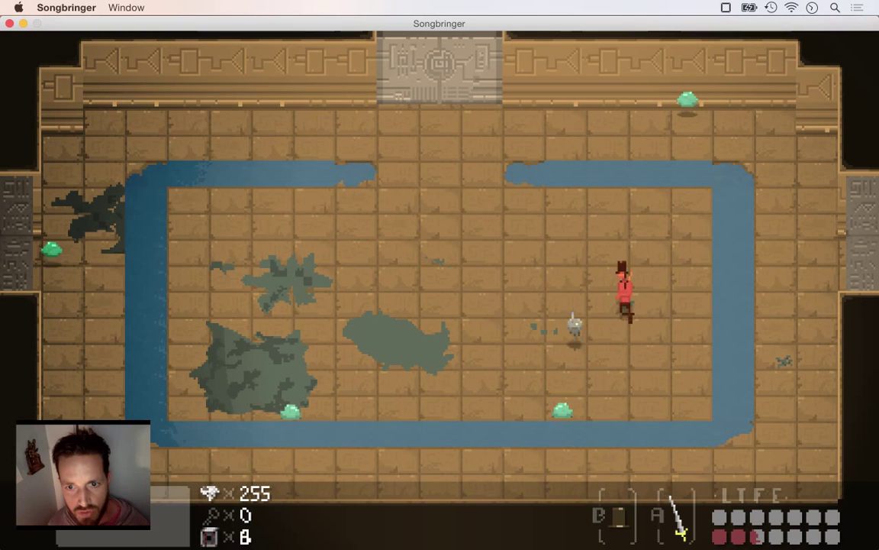
Cross to the room's west half and back to its center, attacking the green blobs with the thrown top hat.
key(Left)
key(Right)
key(Up)
key(Left)
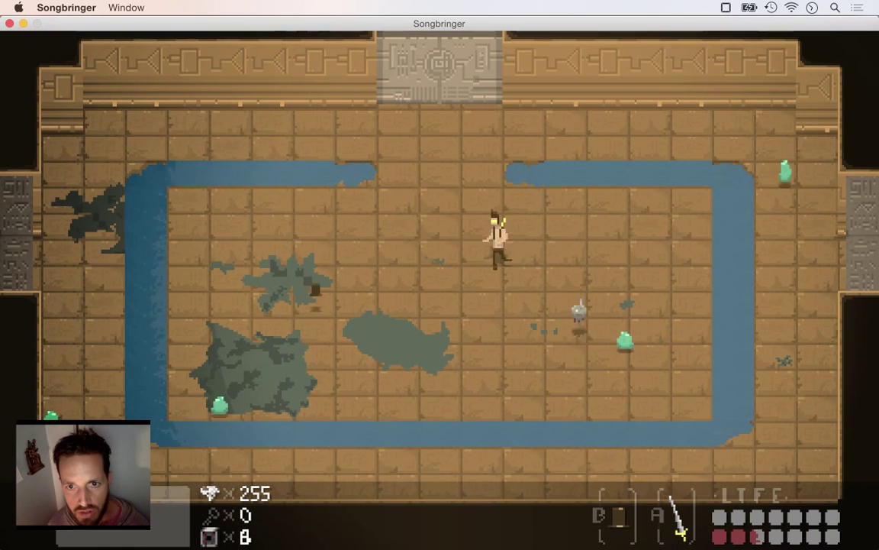
key(Down)
key(Right)
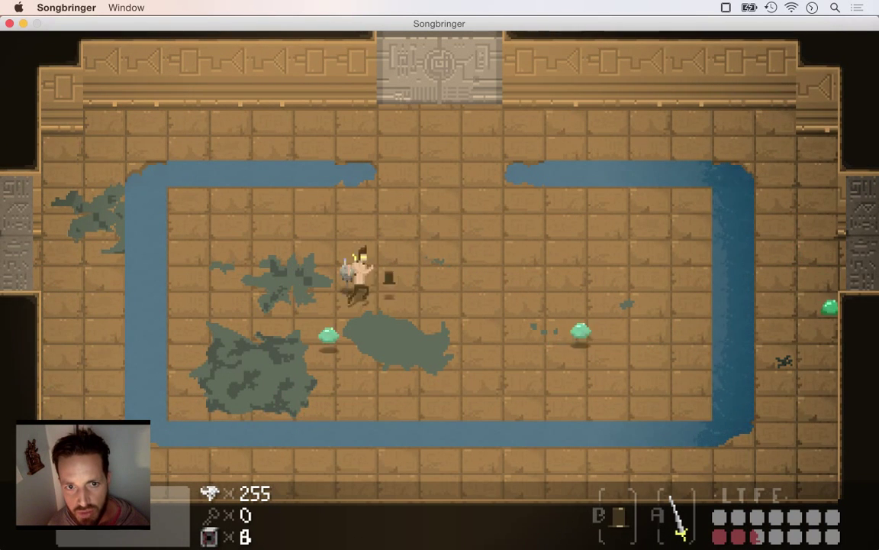
key(Left)
key(Down)
key(Left)
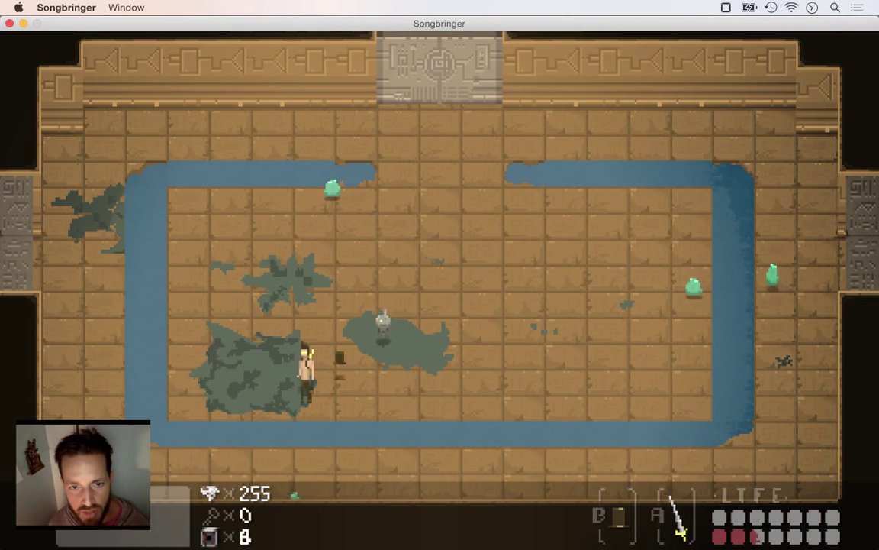
key(Up)
key(Right)
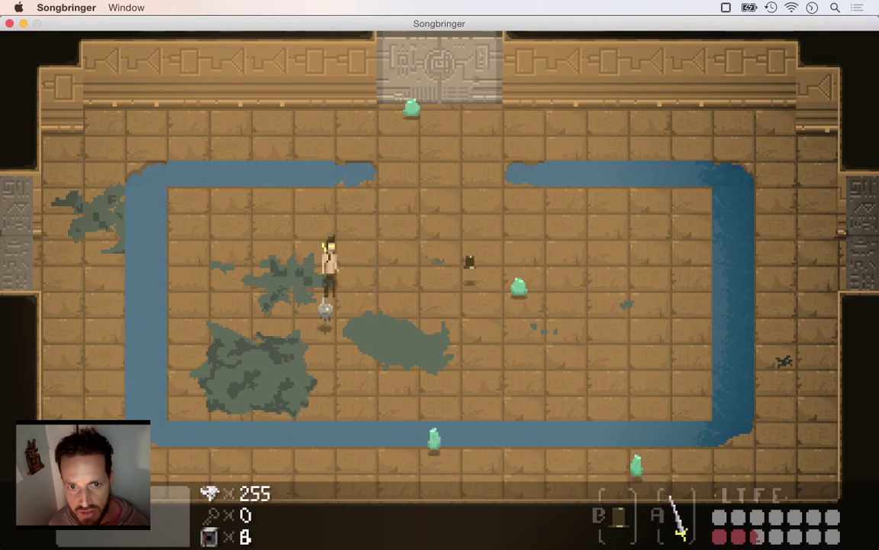
key(Down)
key(Up)
key(Right)
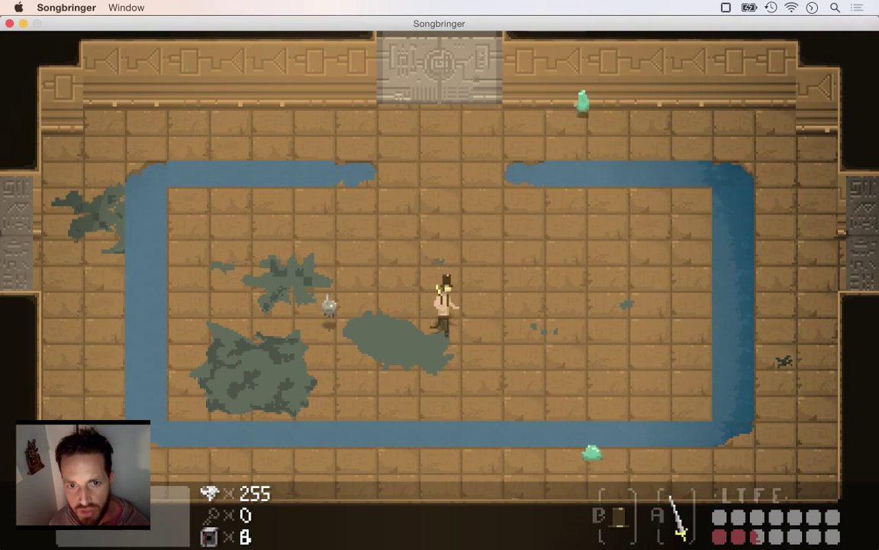
Throw the hat south, draw the sword, and leave through the north door into the room of horned creatures.
key(Down)
key(Down)
key(b)
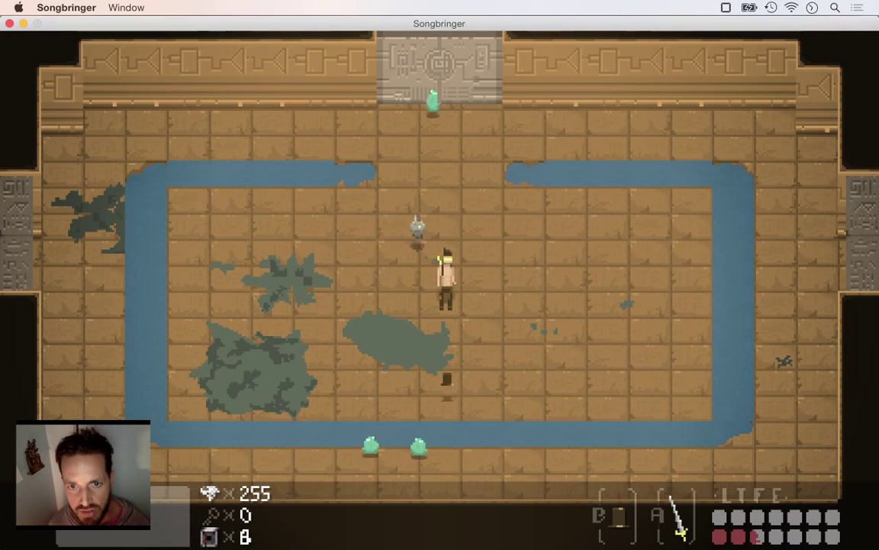
key(a)
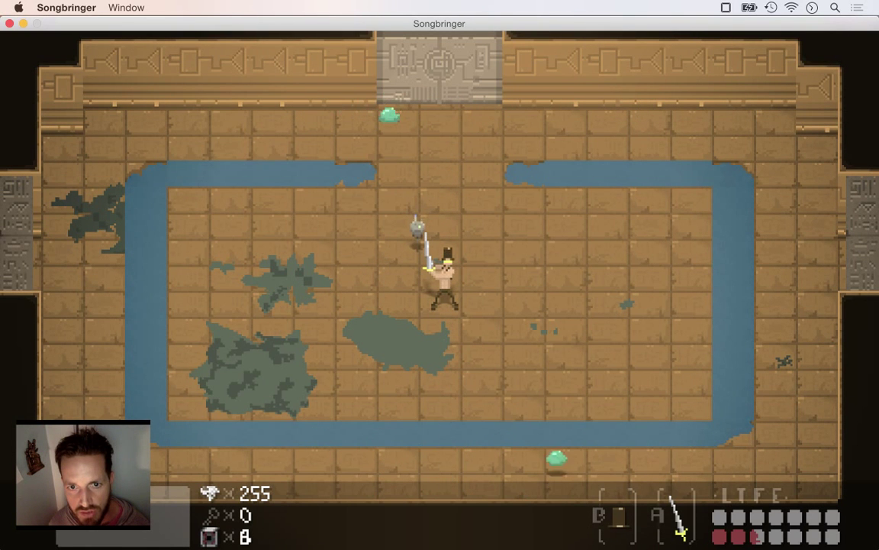
key(Up)
key(space)
key(Left)
key(Up)
key(Right)
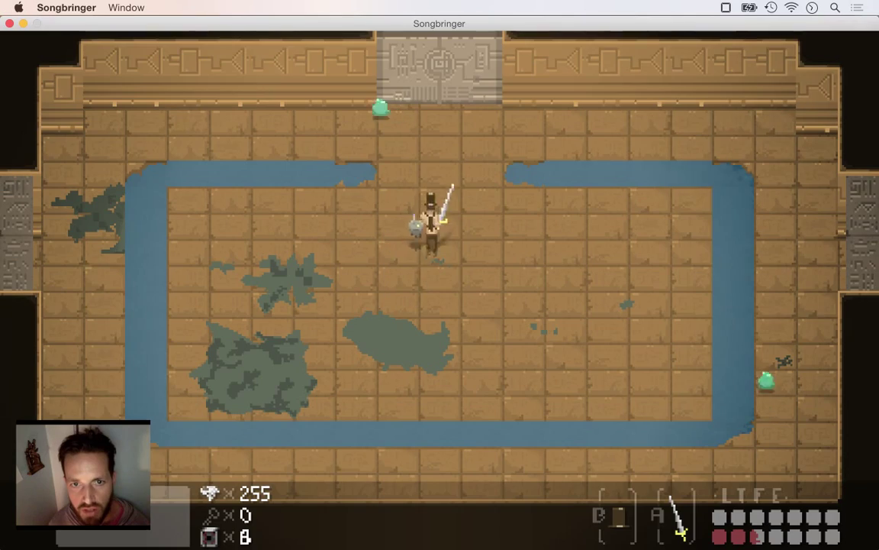
key(Up)
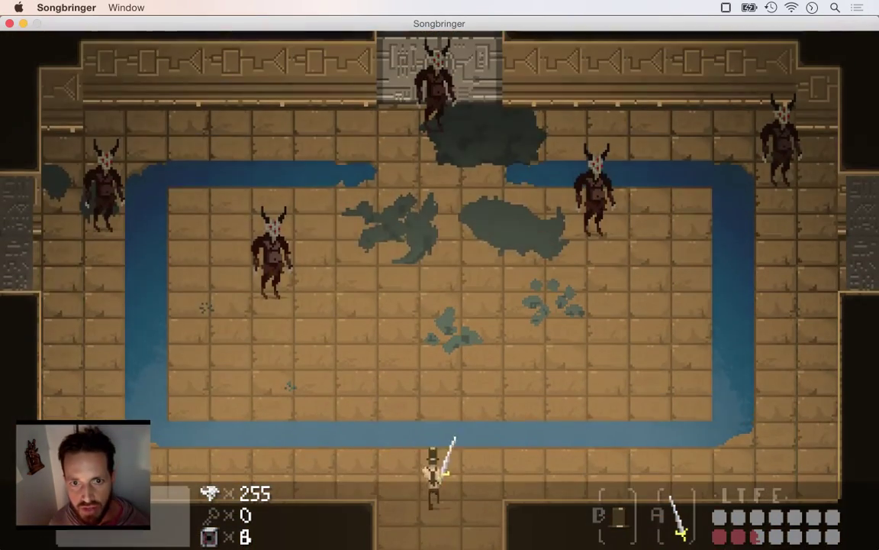
Run back and forth along the room's south side throwing the top hat at the horned creatures, and quit the game.
key(Left)
key(Left)
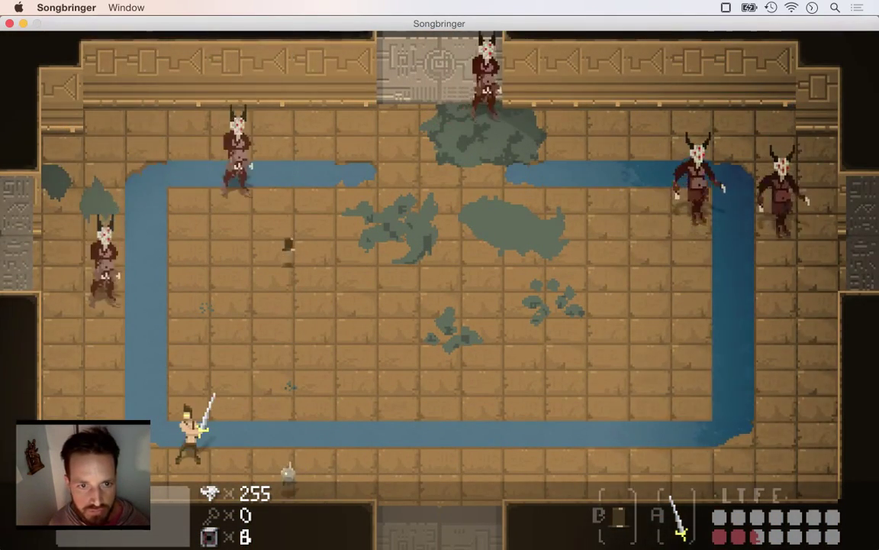
key(Right)
key(Right)
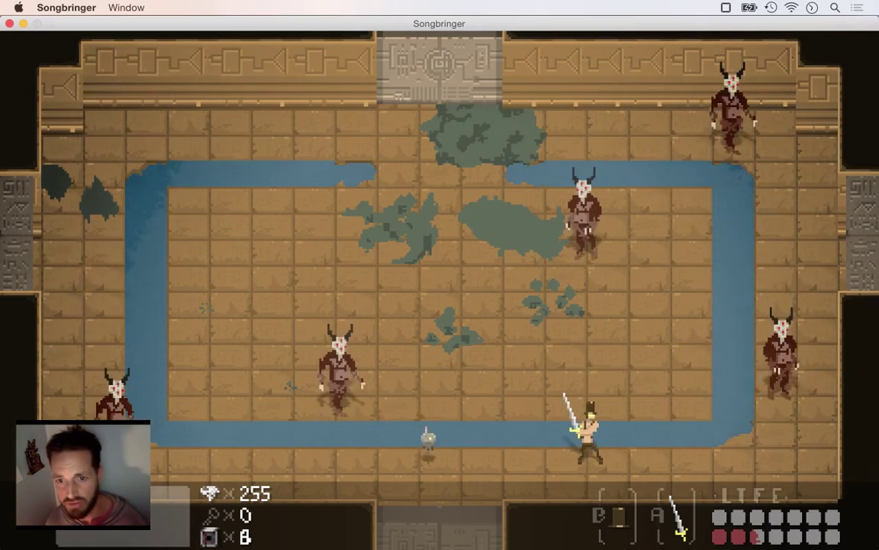
key(Left)
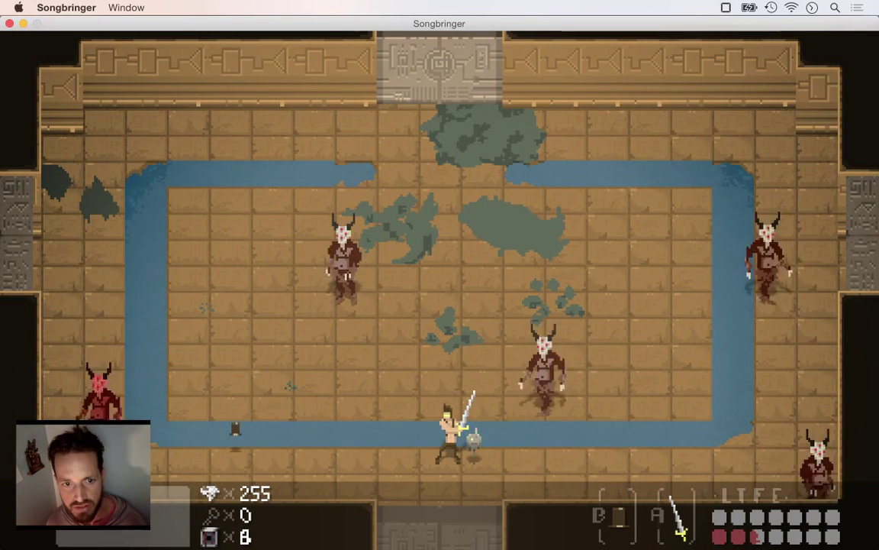
key(Right)
key(Left)
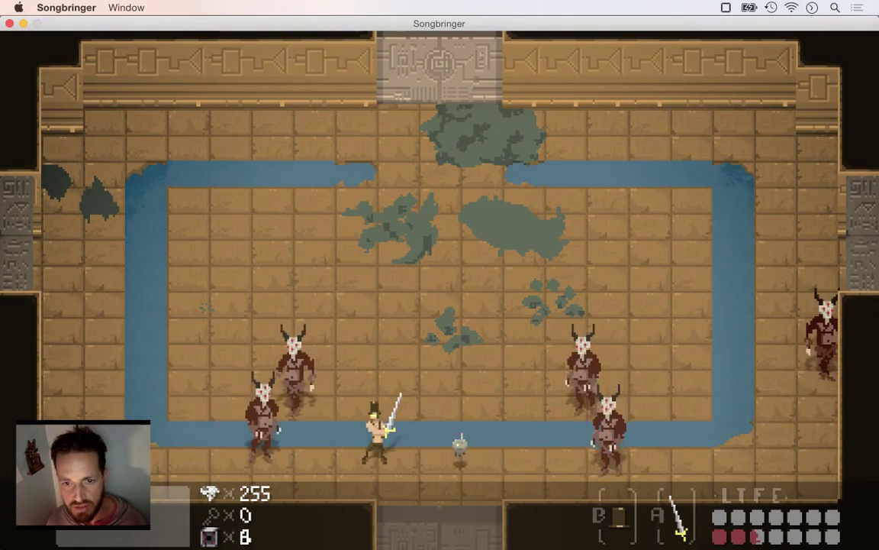
key(Right)
key(Left)
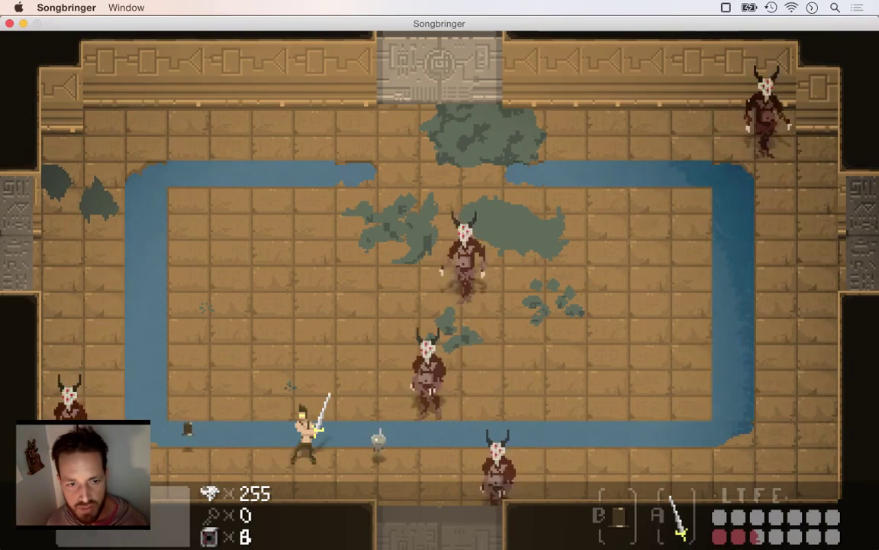
key(Right)
key(Down)
key(Right)
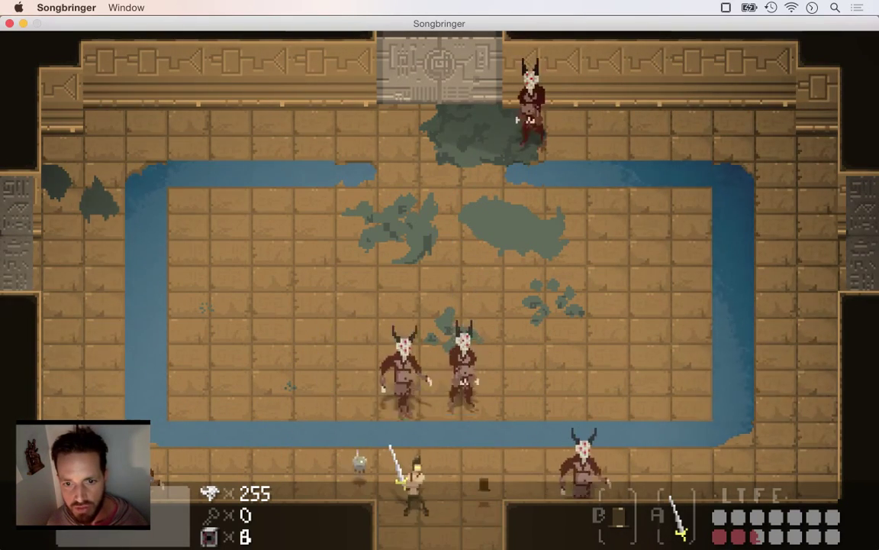
key(Right)
key(super+q)
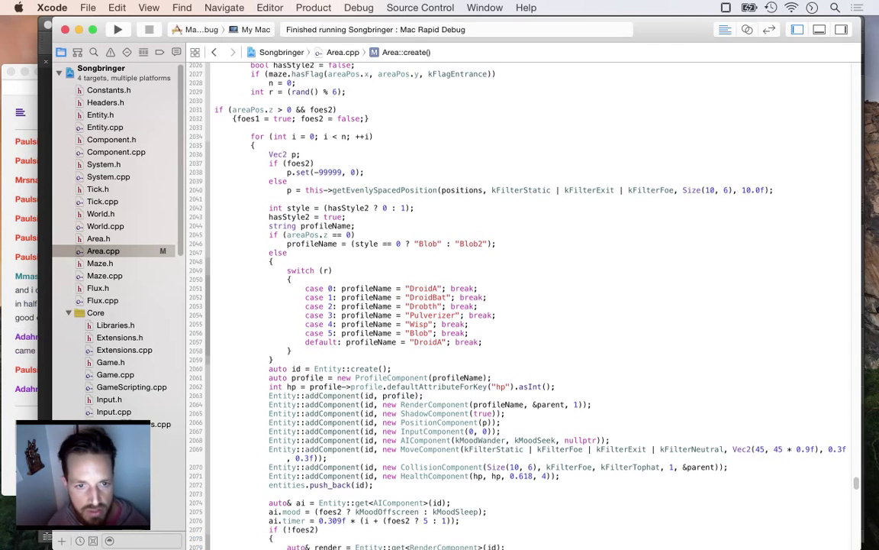
Read the newest Twitch chat messages in Safari, return to Xcode, and switch to Photoshop.
key(super+Tab)
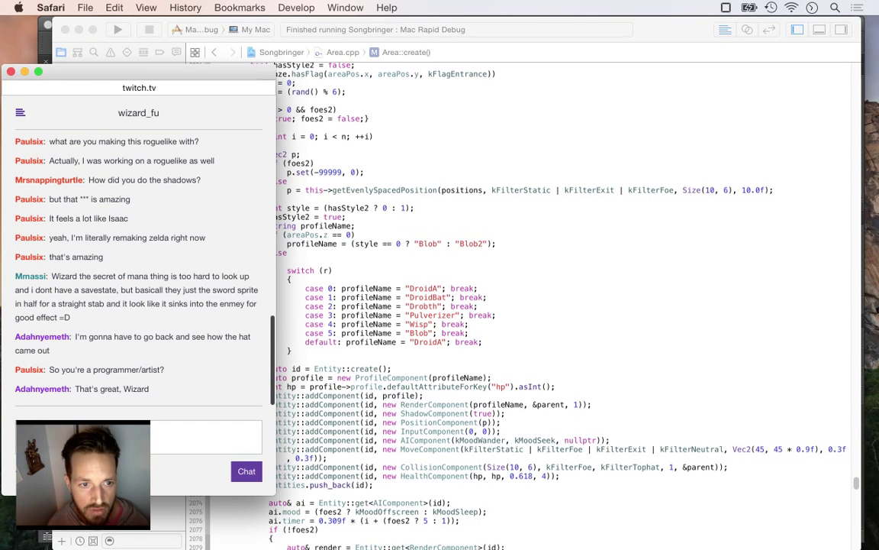
key(super+Tab)
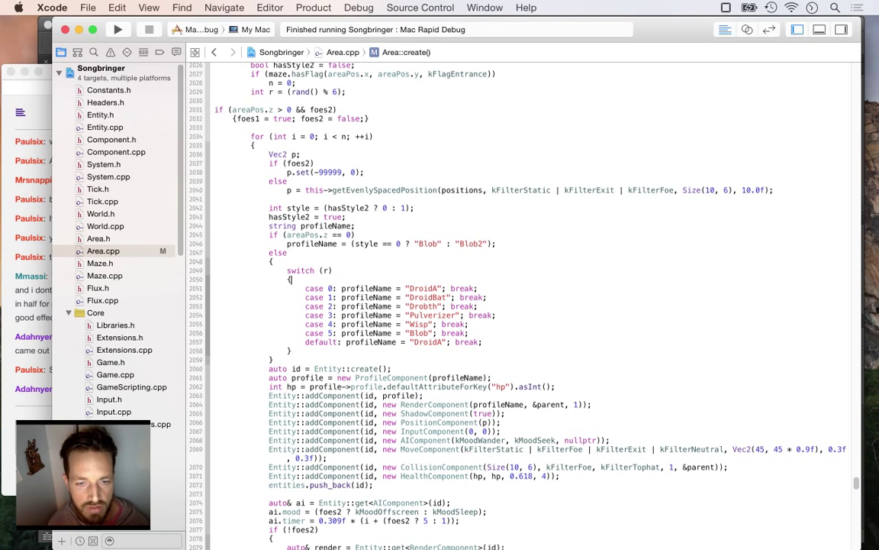
key(super+Tab)
key(super+Tab)
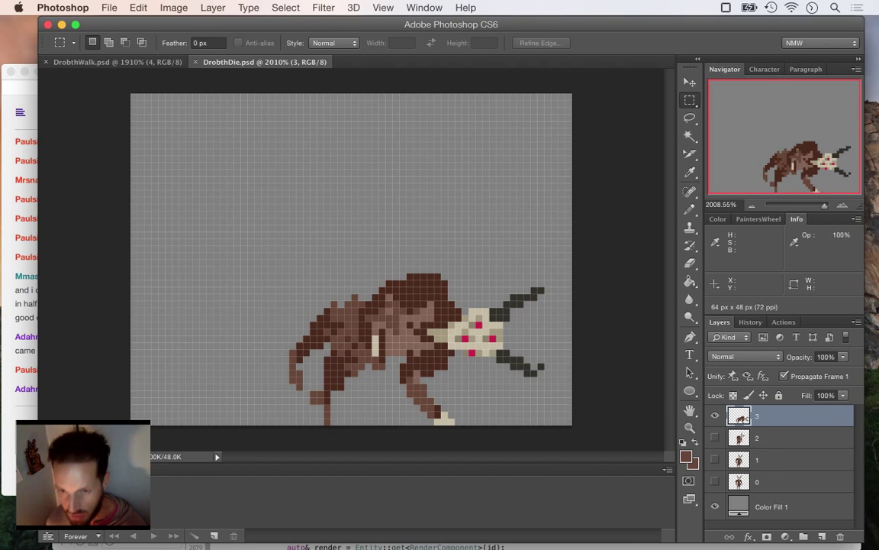
Duplicate layer 3 of DrobthDie.psd as 4 and hide the original layer 3.
right_click(765, 416)
click(603, 127)
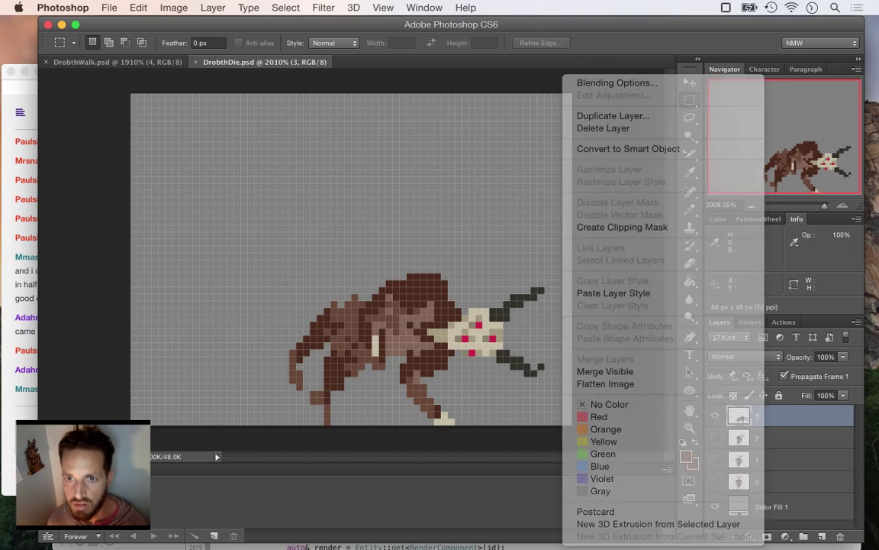
text(4)
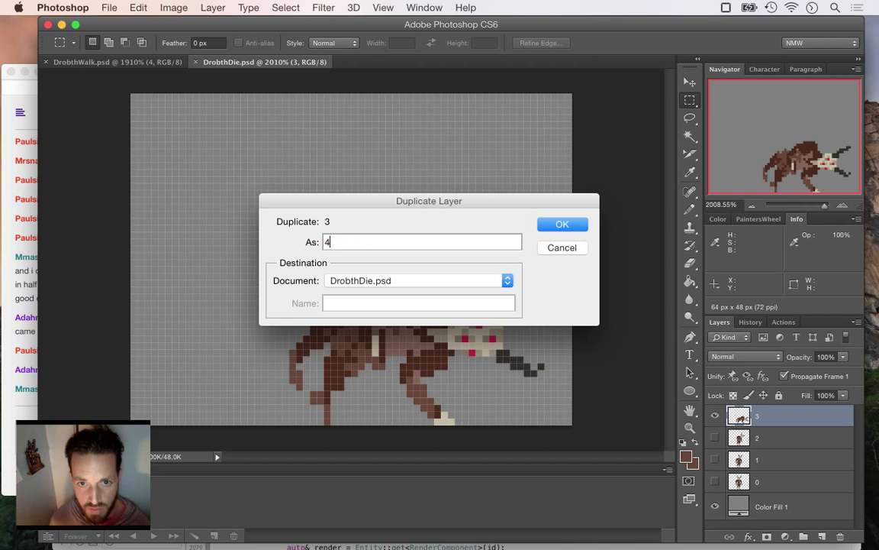
key(Return)
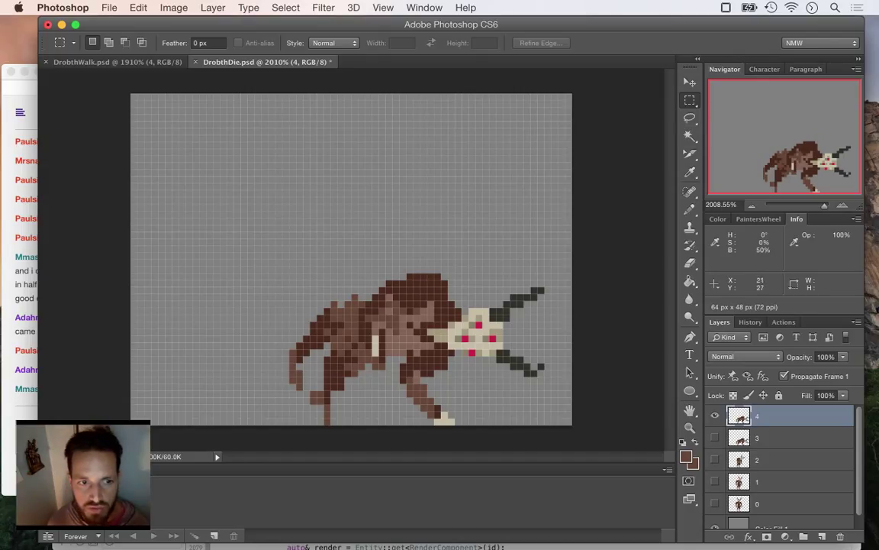
Check the Twitch chat in Safari, return to Photoshop, and marquee-select the whole creature on layer 4, about 46 by 27 px.
click(21, 277)
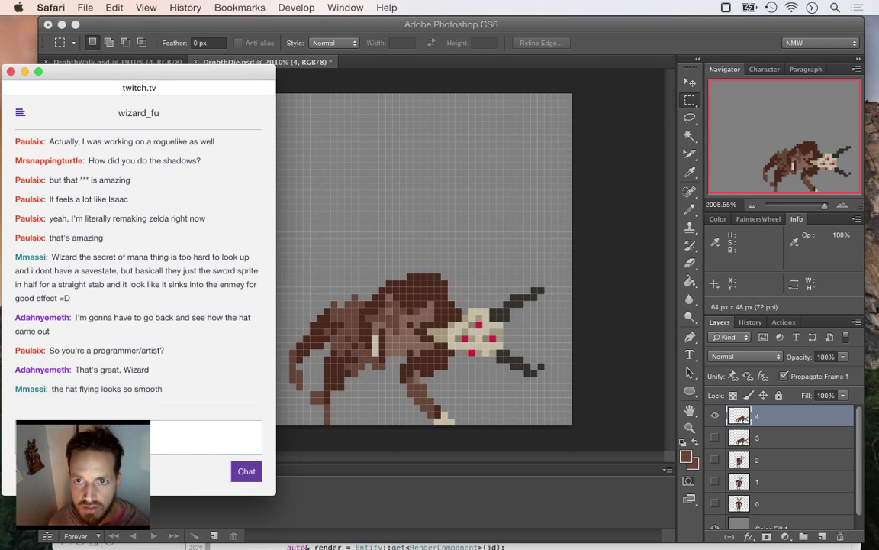
key(super+Tab)
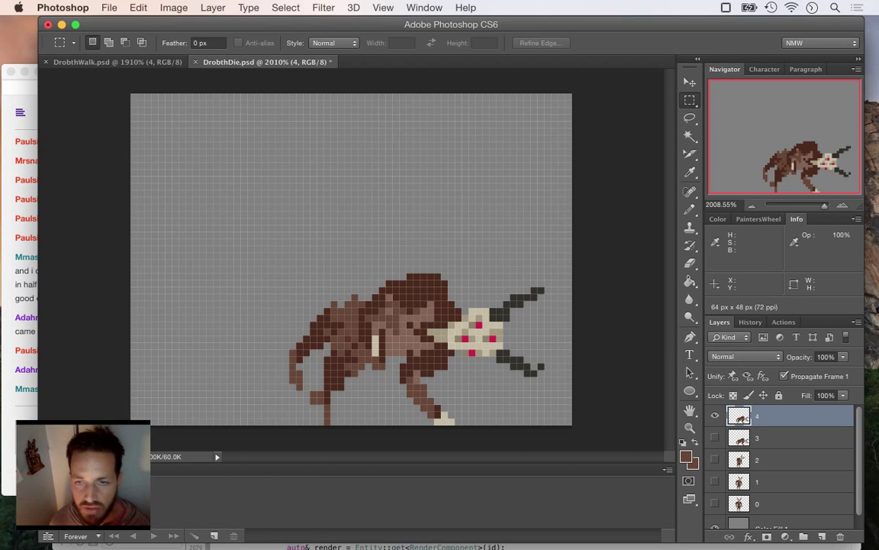
drag(243, 197, 564, 378)
drag(575, 428, 578, 430)
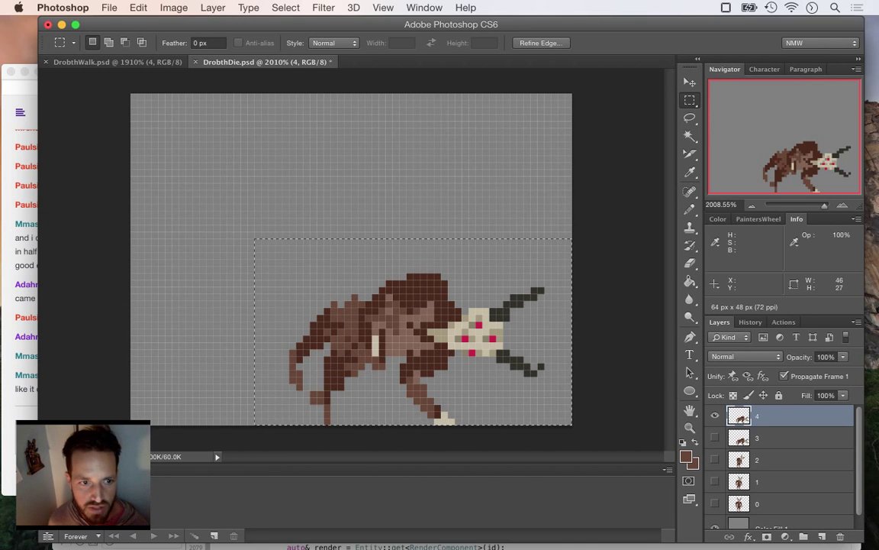
Highlight the chat message about the sword swing not connecting in Safari, and switch to Xcode.
key(super+Tab)
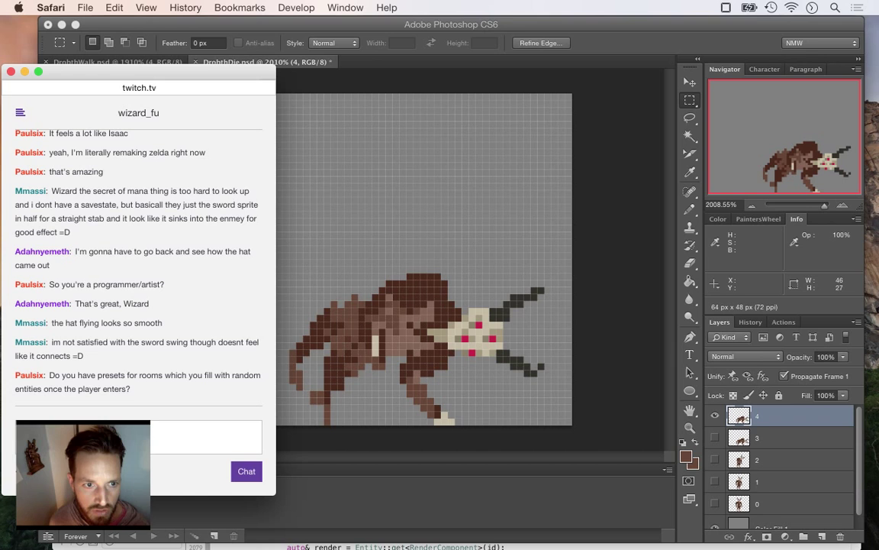
drag(51, 342, 86, 356)
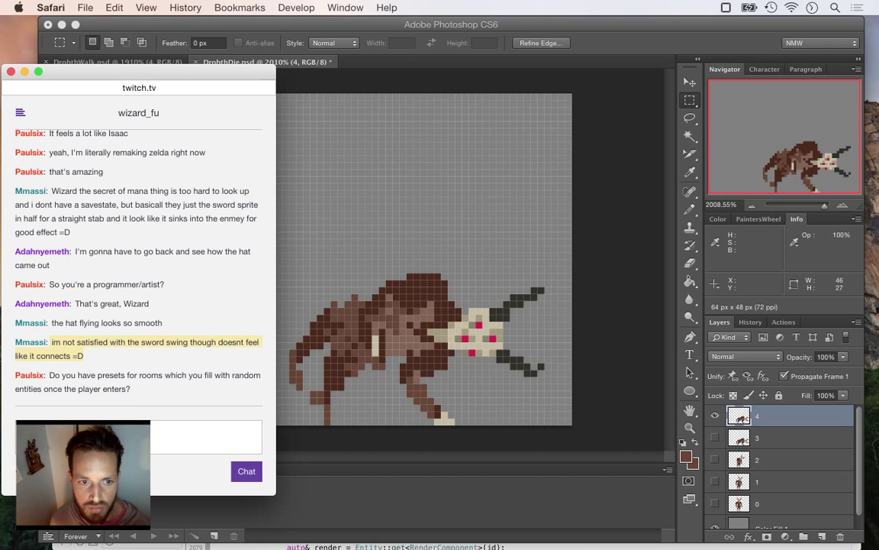
key(super+Tab)
key(super+Tab)
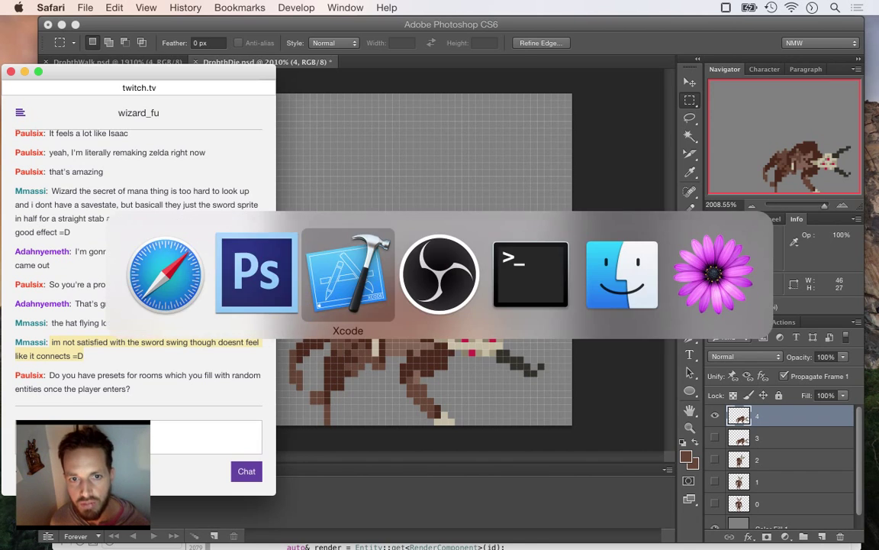
Clear the megaSeed string in the World constructor of World.cpp, leaving empty quotes, and save the file.
scroll(118, 237, down, 2)
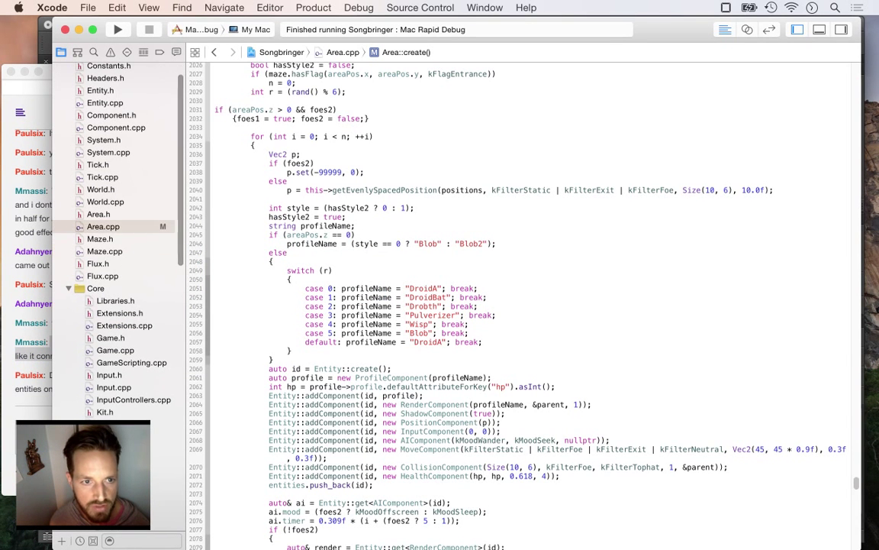
click(106, 203)
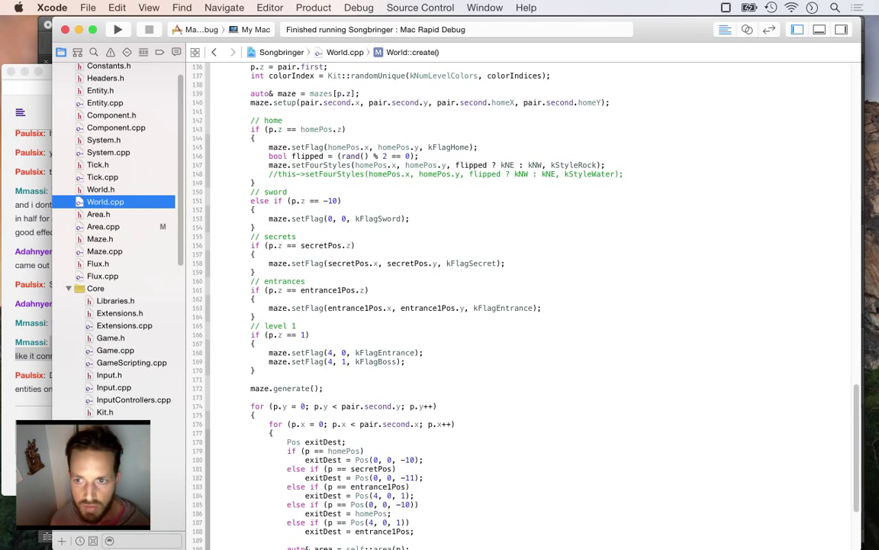
scroll(527, 305, up, 15)
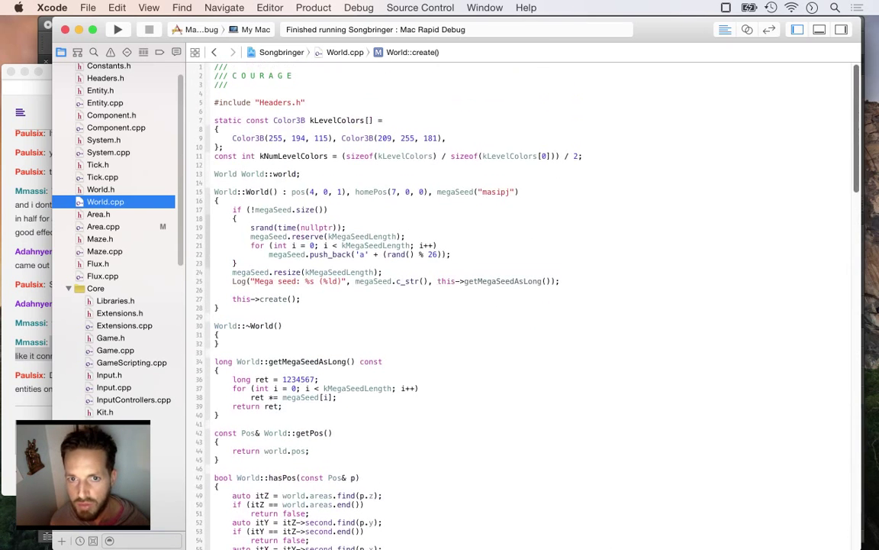
click(219, 201)
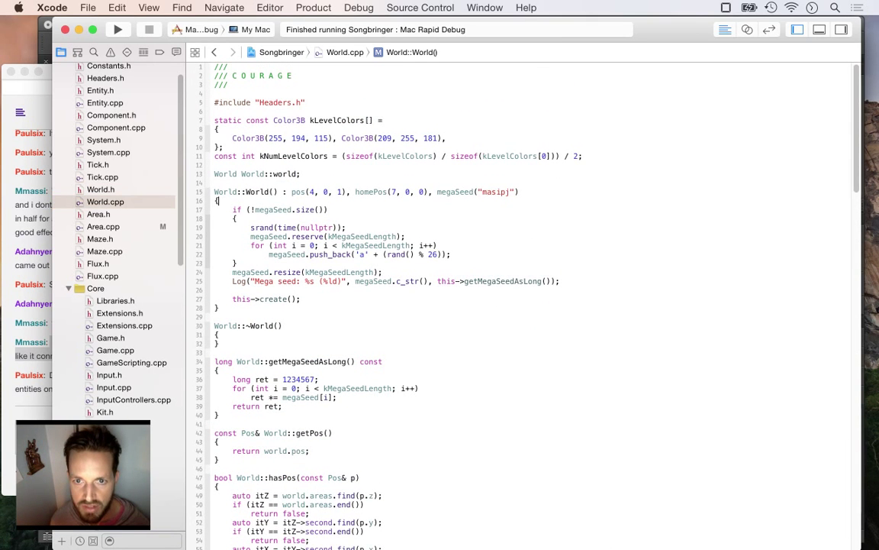
double_click(496, 192)
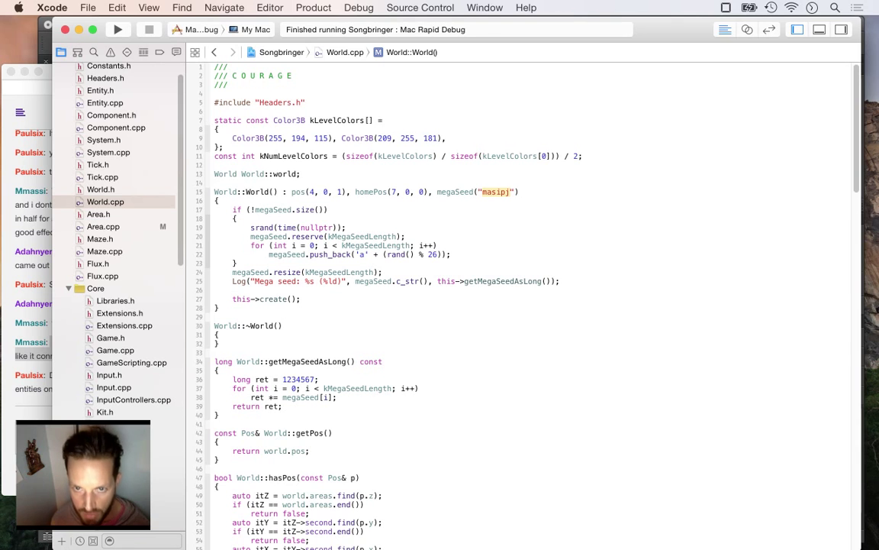
key(BackSpace)
key(super+s)
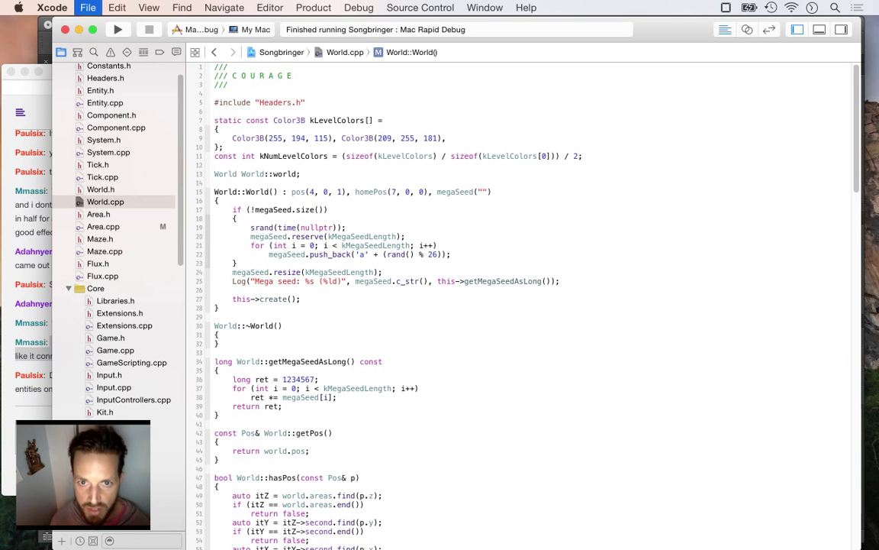
Run Songbringer and walk east through the torch-lit room into the room of horned creatures.
key(super+b)
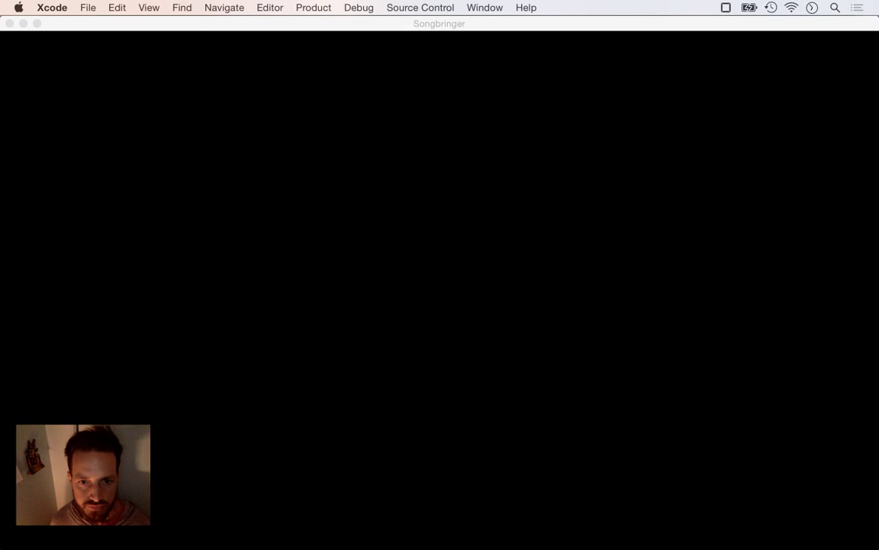
key(Left)
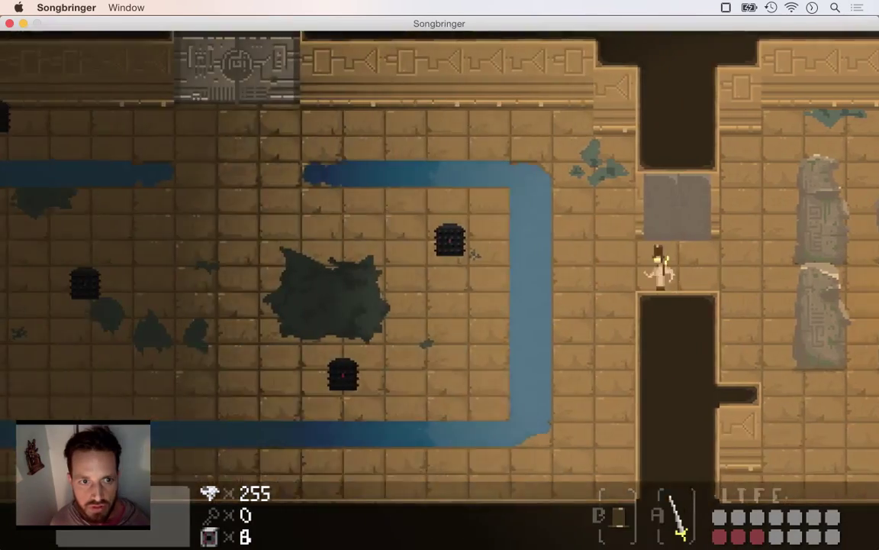
key(Right)
key(Right)
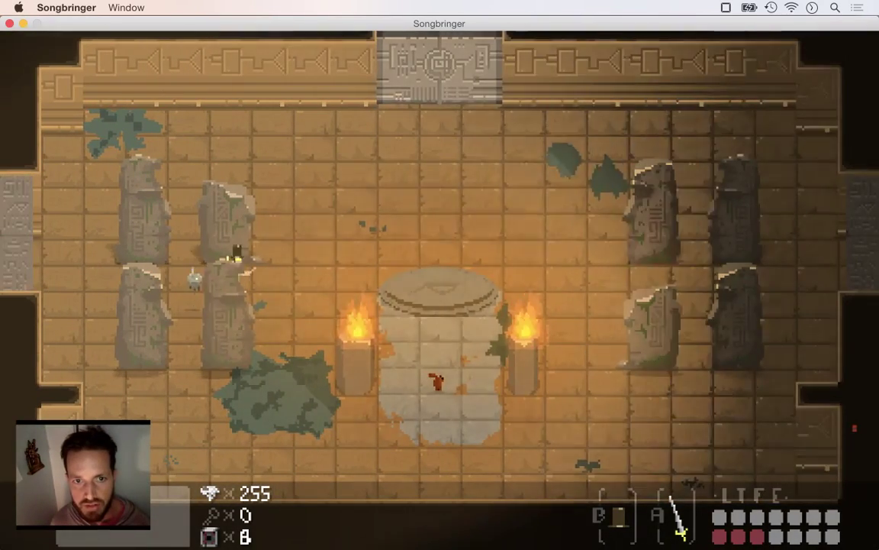
key(Right)
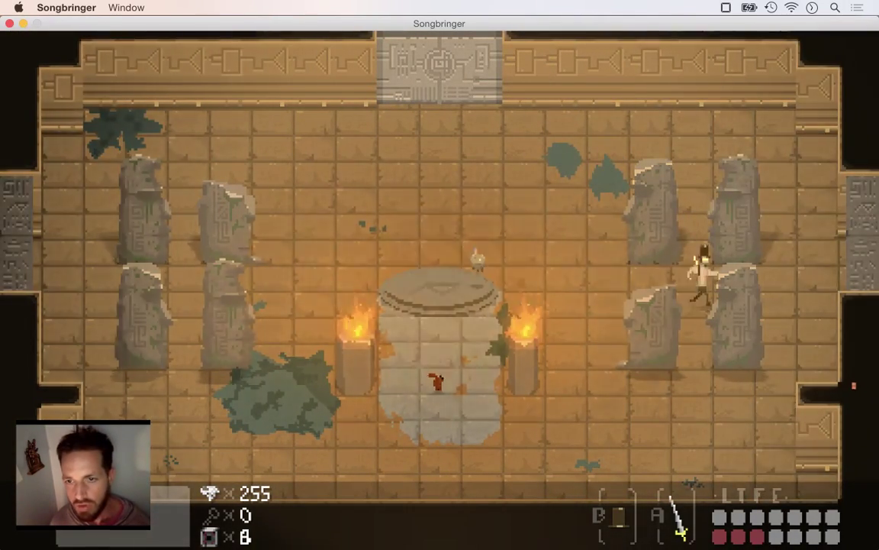
key(Right)
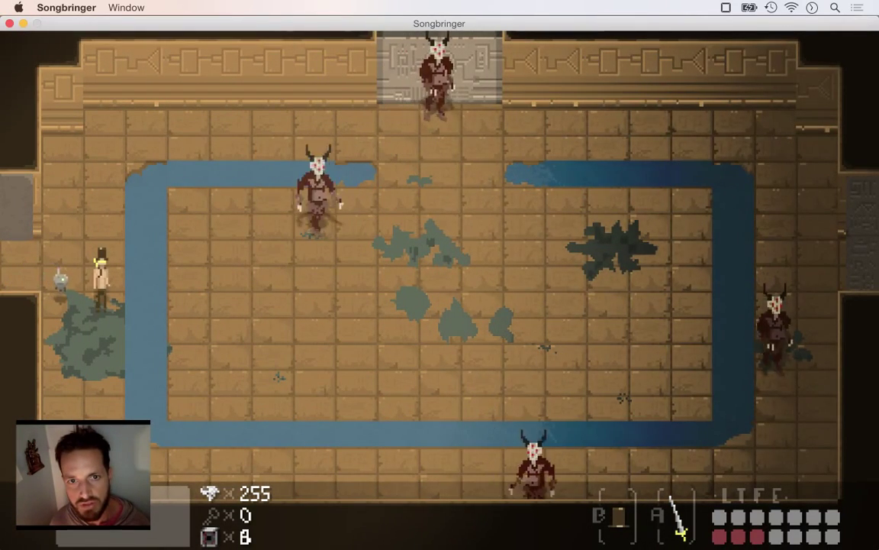
Go back west to the torch-lit room and leave the dungeon for the outdoor stone shrine.
key(Left)
key(Left)
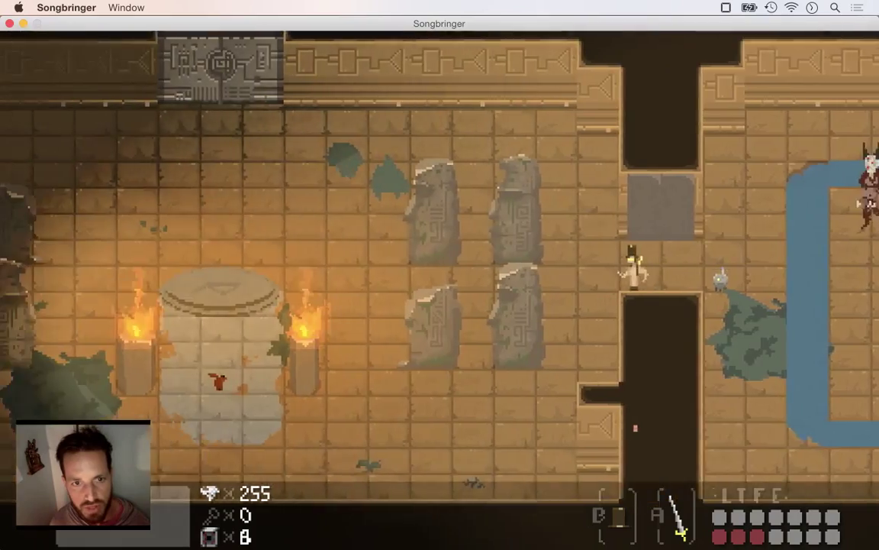
key(Left)
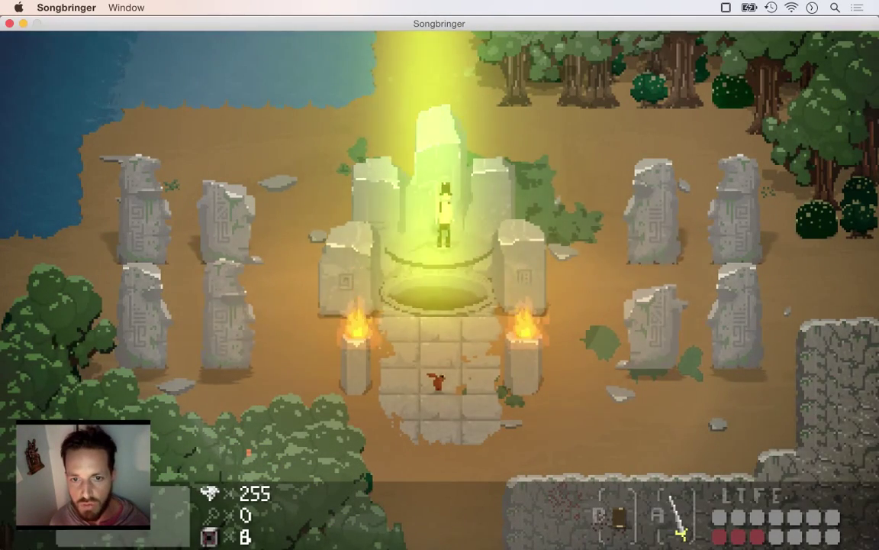
Run past the pillars east of the shrine into the neighbouring clearing of blobs.
key(Down)
key(Right)
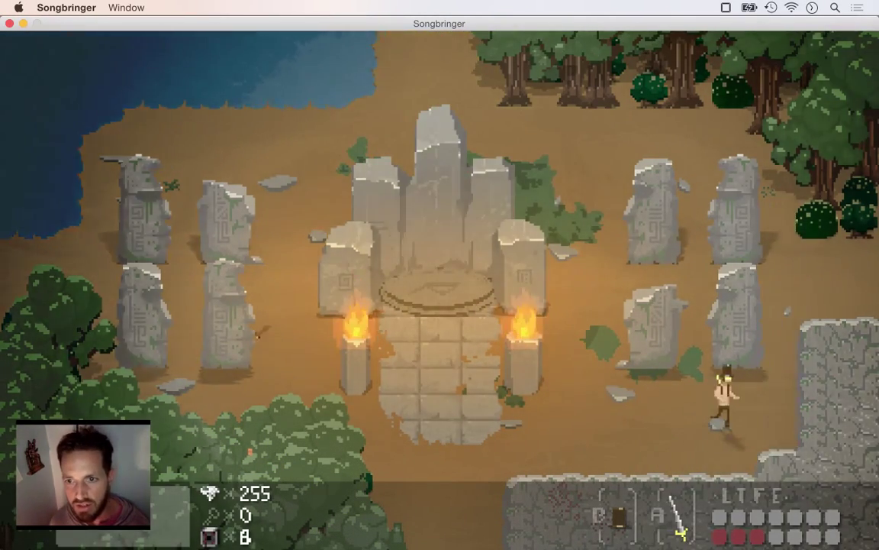
key(Up)
key(Right)
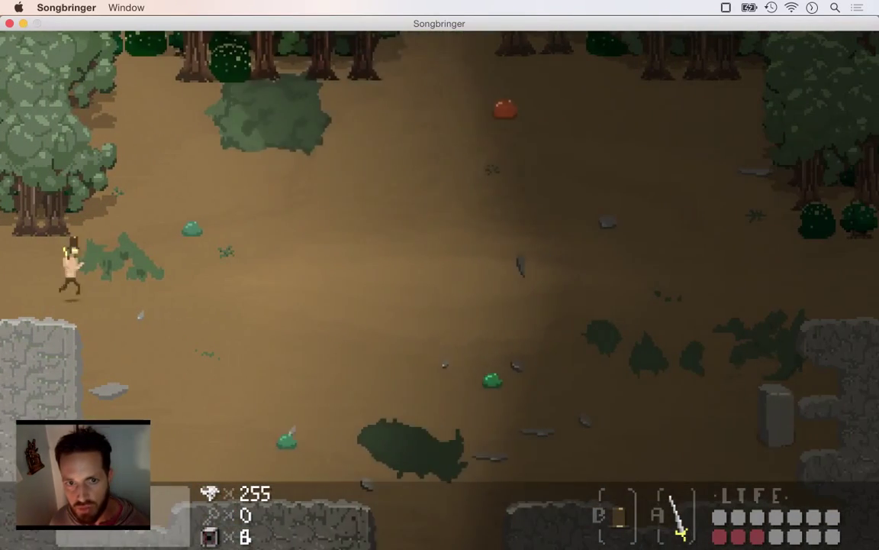
Swing the sword at the blobs along the clearing's north side.
key(Up)
key(space)
key(Up)
key(space)
key(Up)
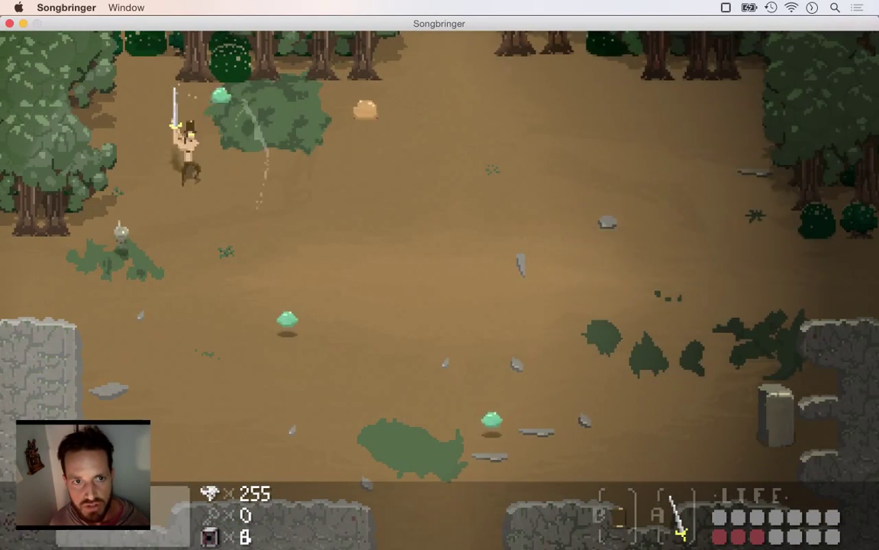
key(space)
key(Right)
key(space)
key(Down)
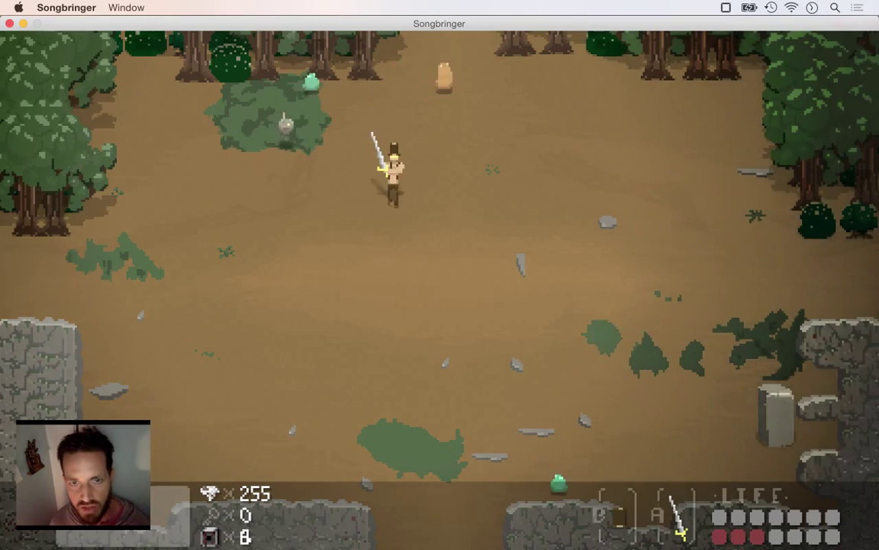
Run south through the gap in the stone wall and east along the lake shore.
key(Right)
key(Down)
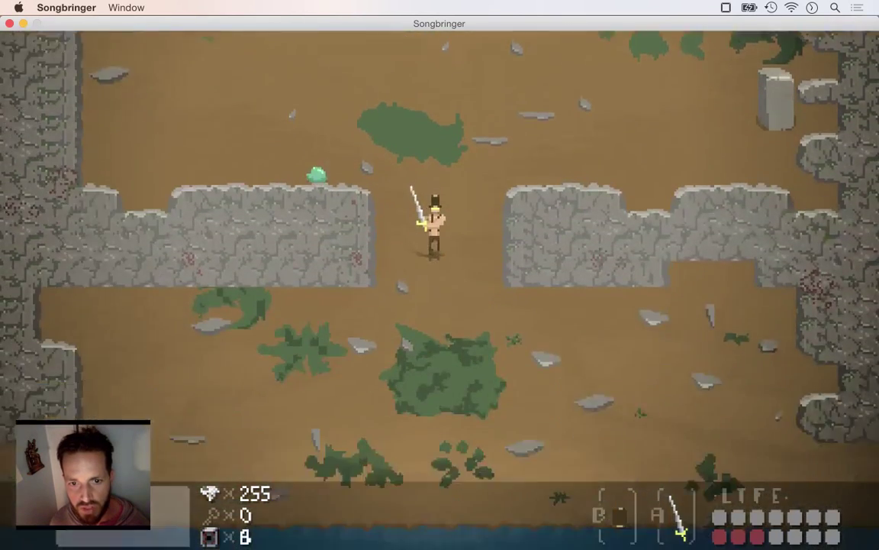
key(Left)
key(Right)
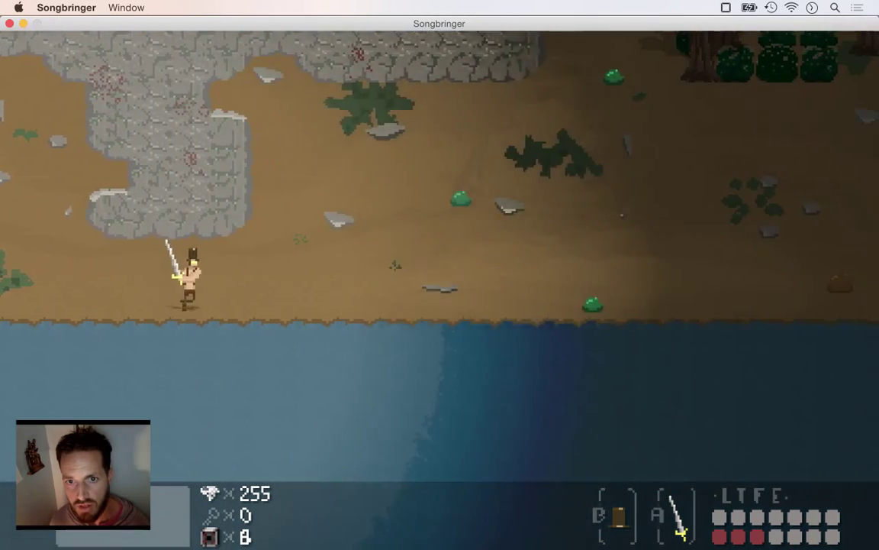
Swing the sword among the blobs on the lake shore, and run north into the wooded area.
key(Right)
key(Up)
key(Right)
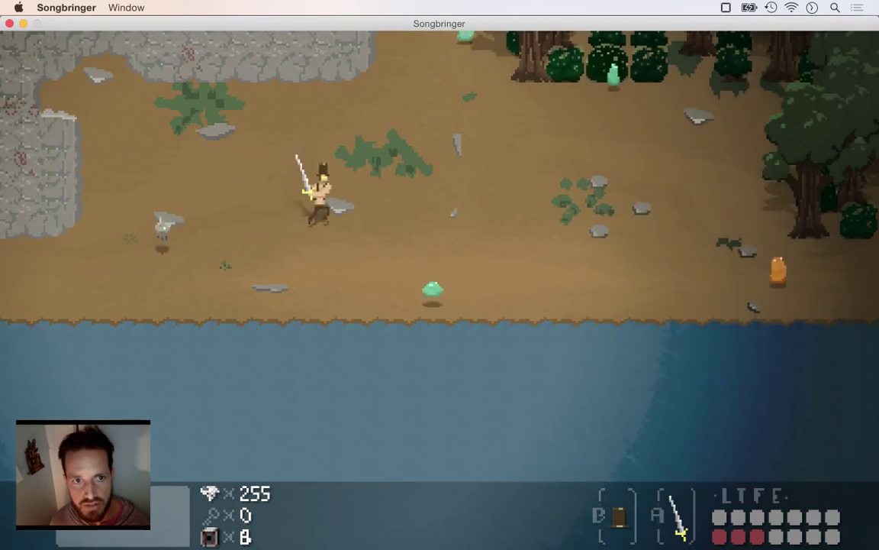
key(Down)
key(Left)
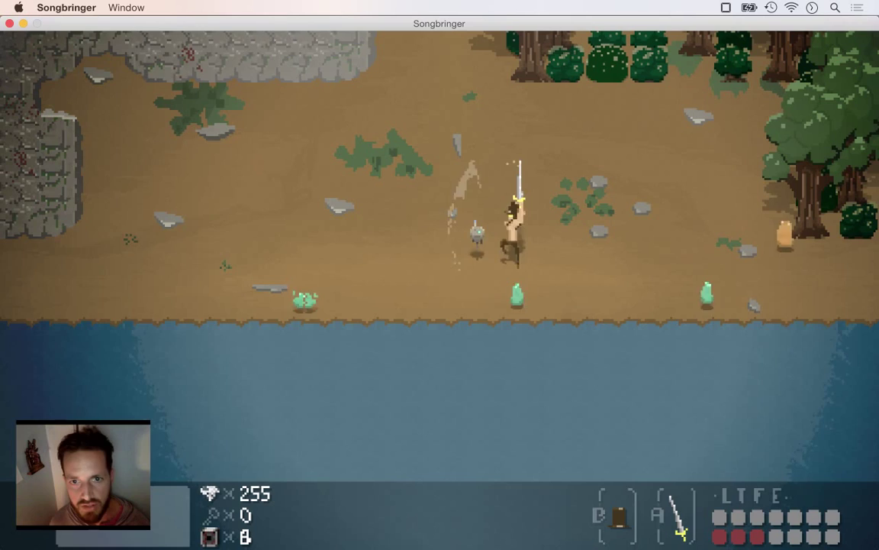
key(Up)
key(Up)
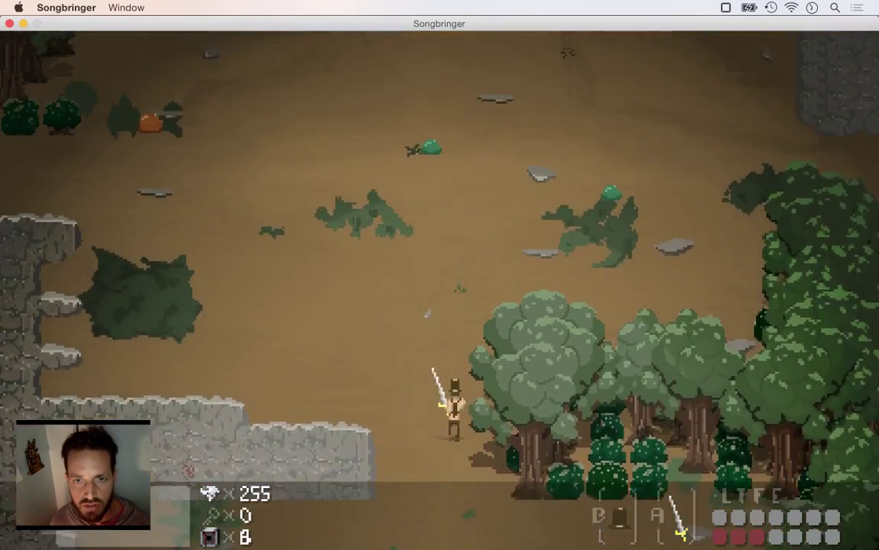
Quit the game, read the newest Twitch chat messages in Safari, and return to Xcode.
key(super+q)
key(super+period)
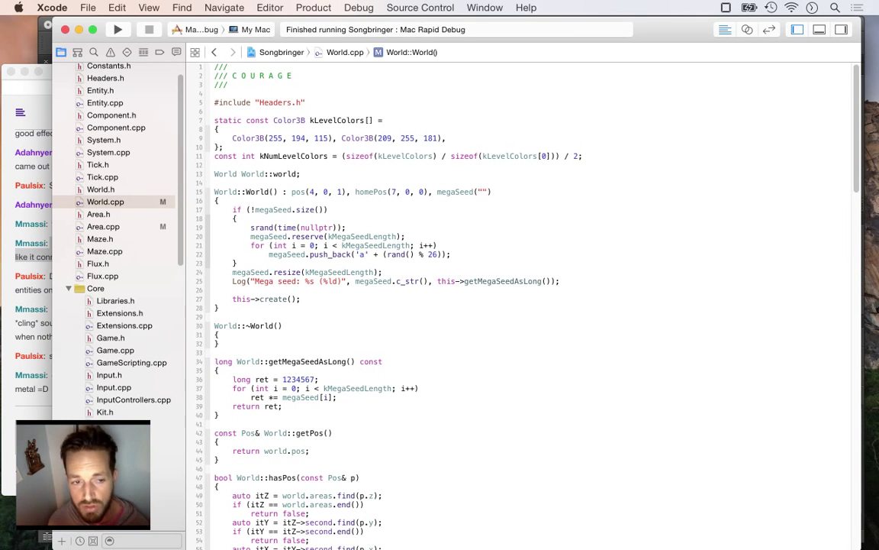
key(super+Tab)
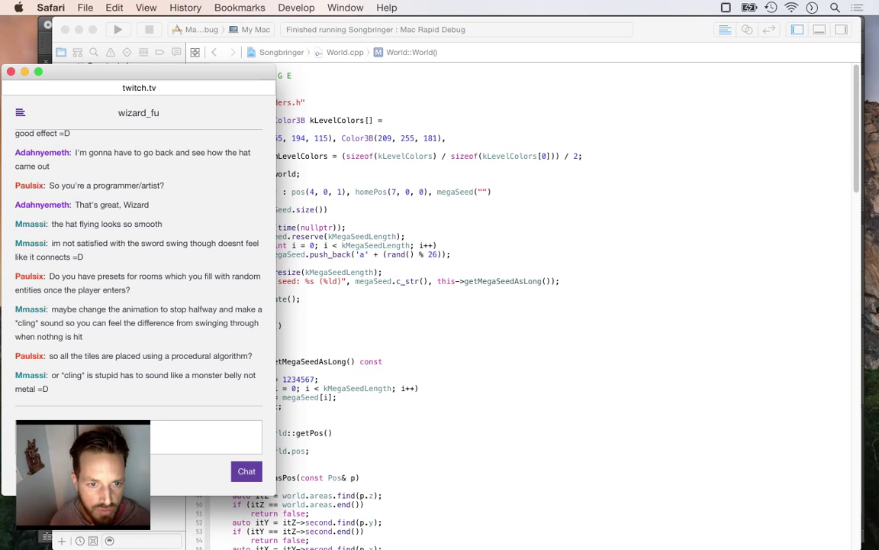
key(super+Tab)
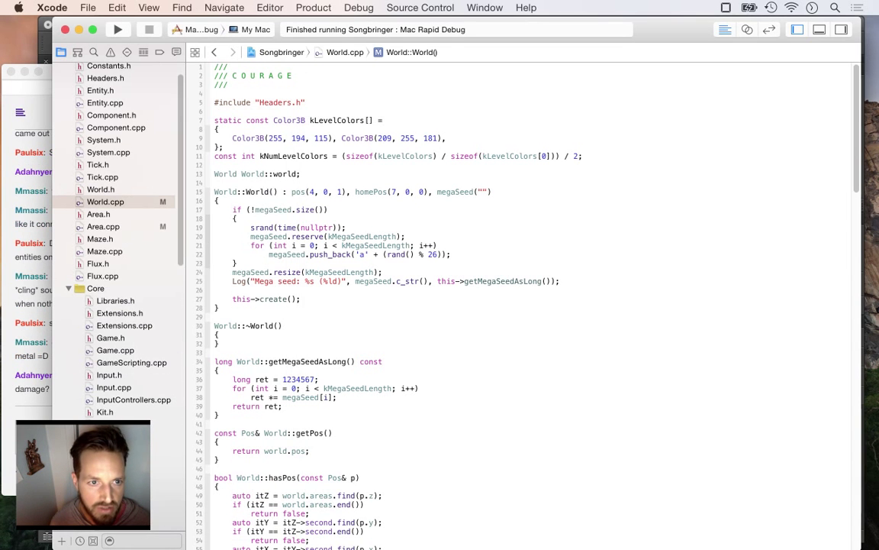
Open Area.h and examine the private tile and pattern function declarations of the Area class.
scroll(115, 229, up, 3)
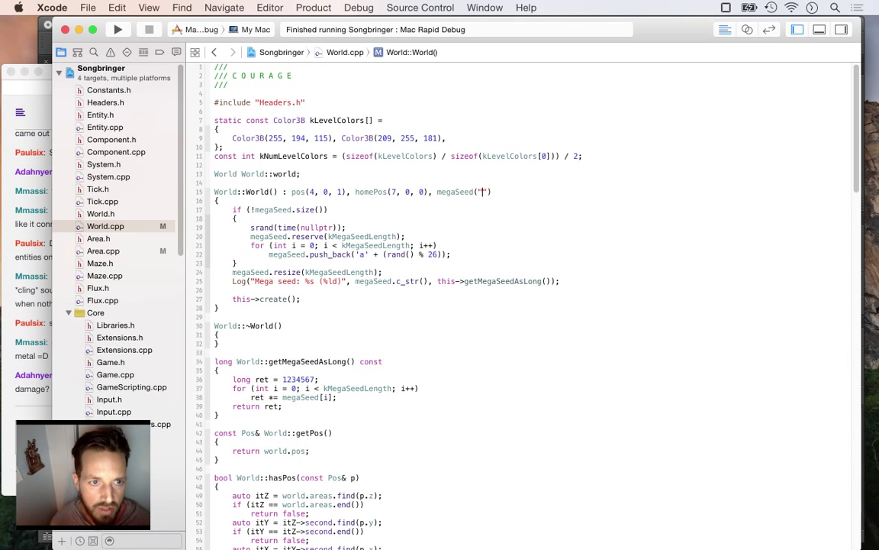
click(103, 251)
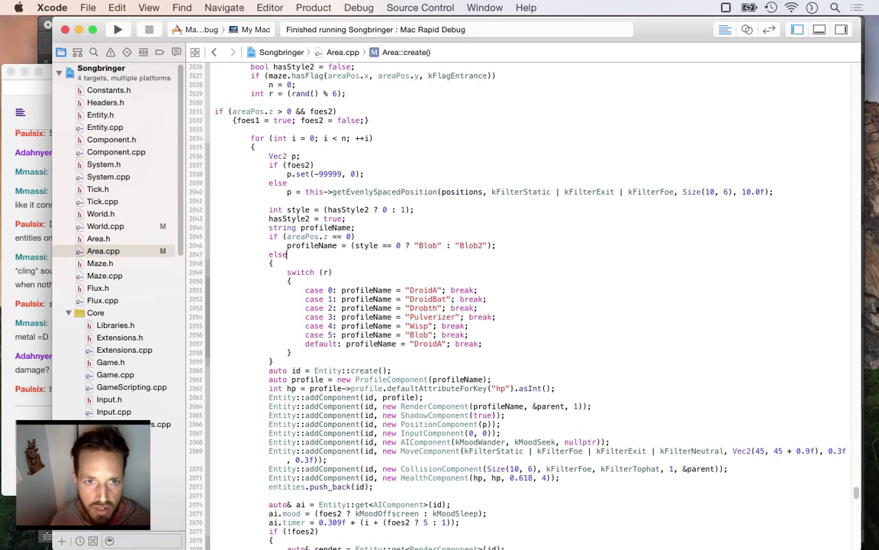
key(Up)
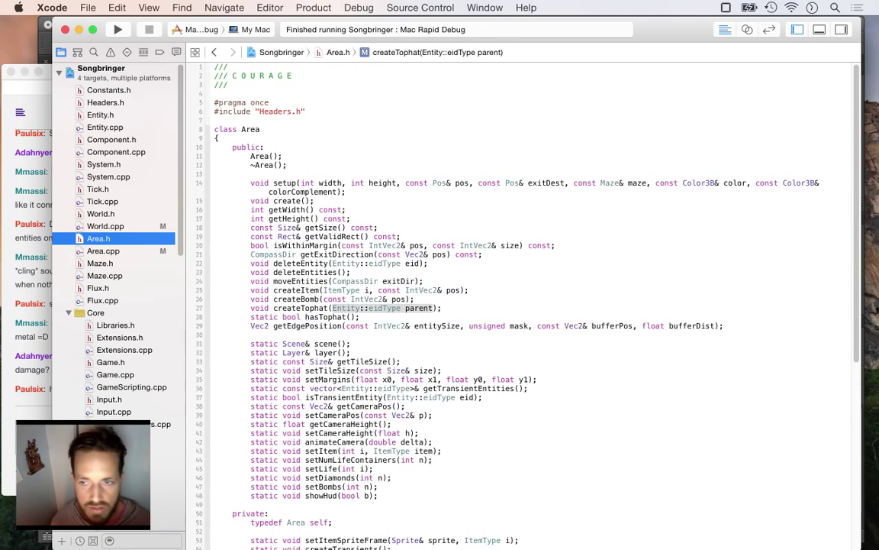
scroll(519, 305, down, 10)
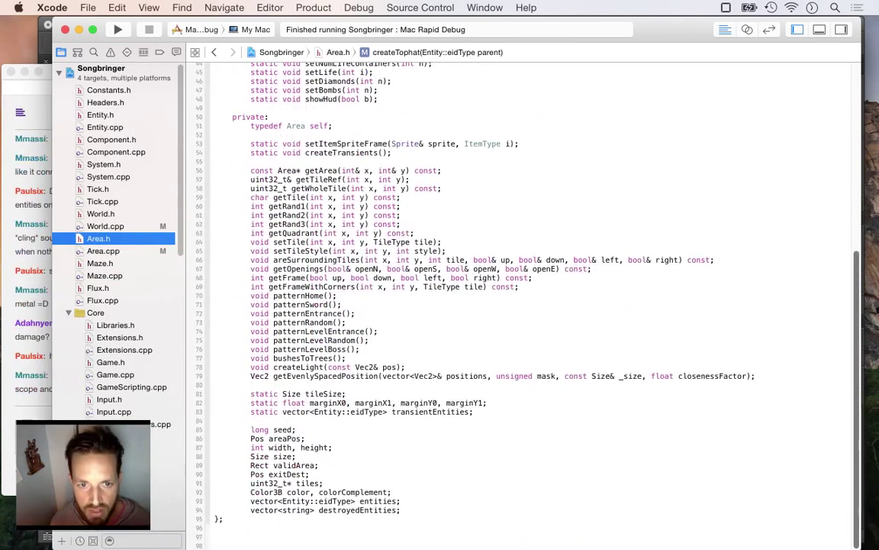
Highlight the declarations from patternHome() to patternRandom() in Area.h one after another to examine the area pattern functions.
drag(250, 295, 337, 296)
drag(250, 305, 342, 305)
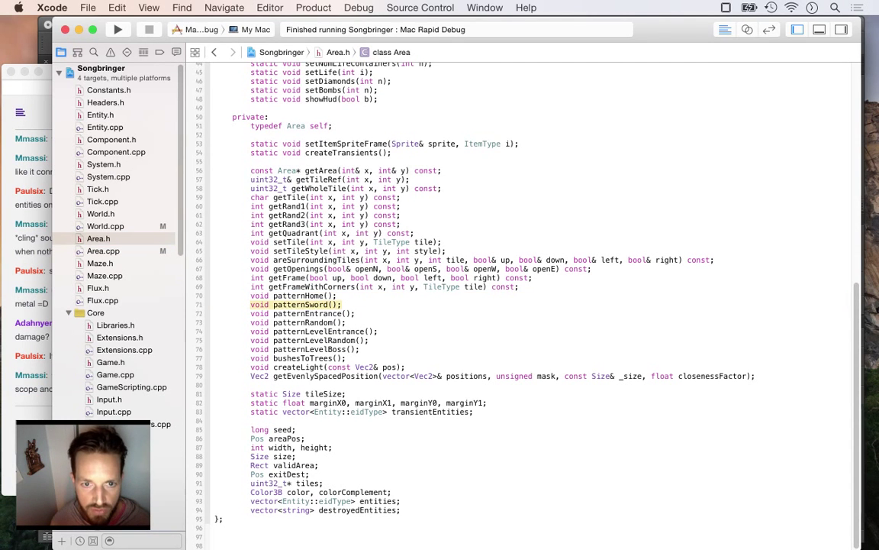
drag(255, 314, 337, 314)
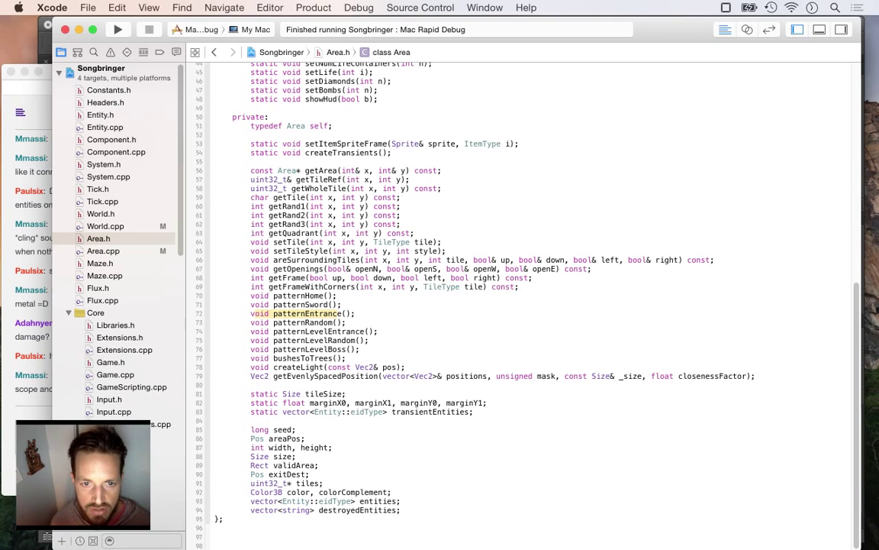
drag(273, 322, 333, 322)
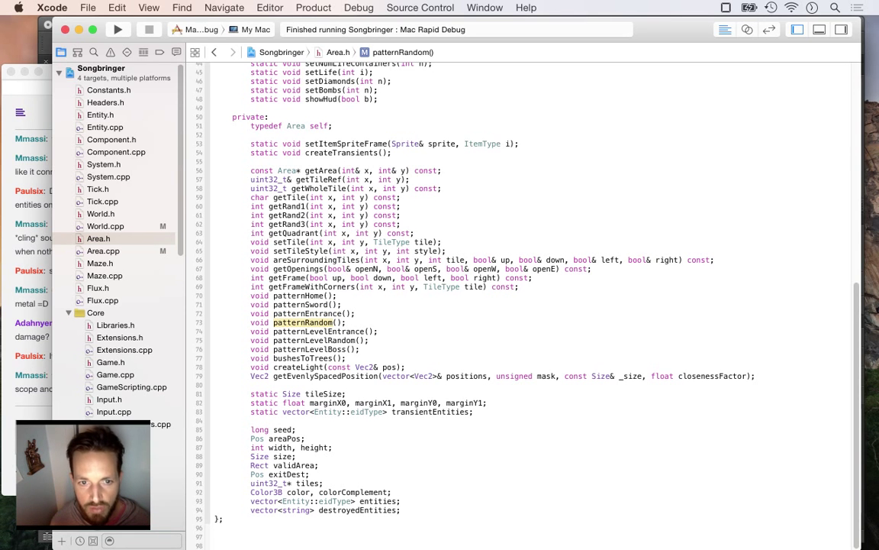
drag(250, 322, 358, 323)
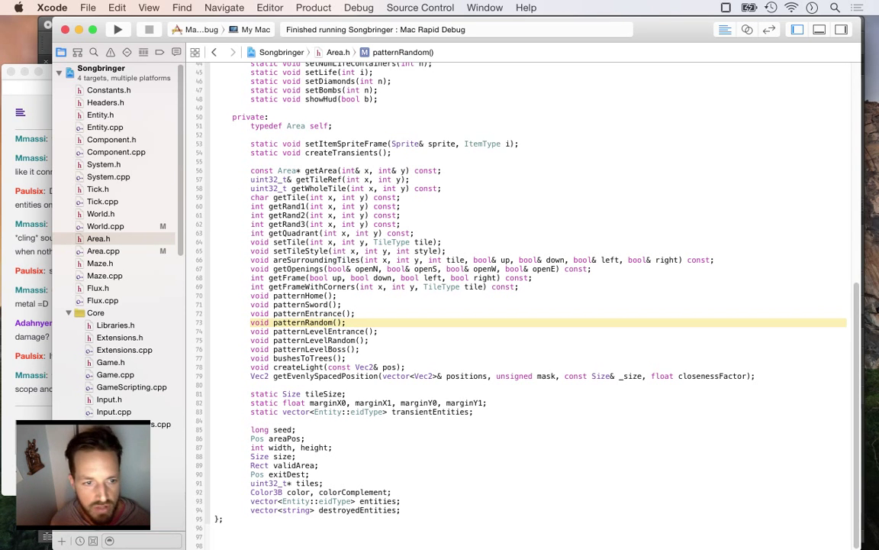
Read the Twitch chat messages about the sword swing and the game's art style in Safari, and switch from Xcode to DrobthDie.psd in Photoshop.
key(super+Tab)
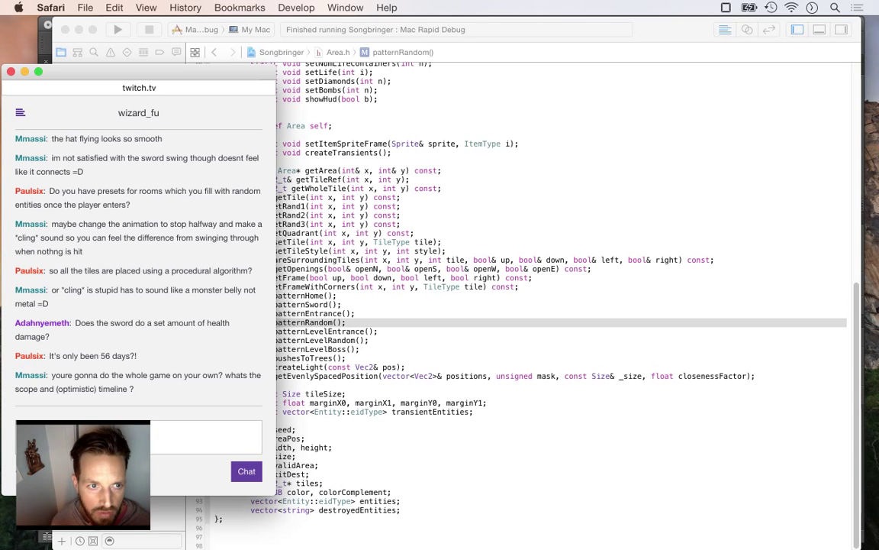
drag(52, 223, 82, 251)
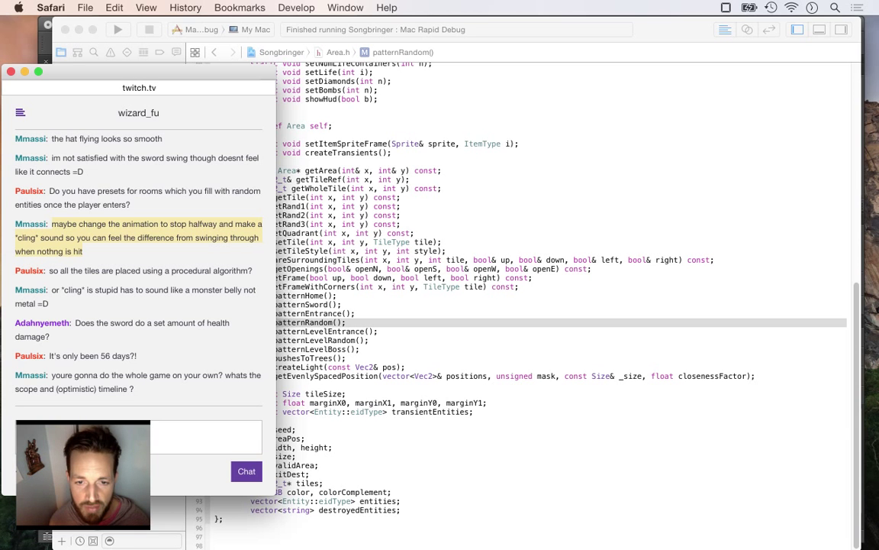
key(super+Tab)
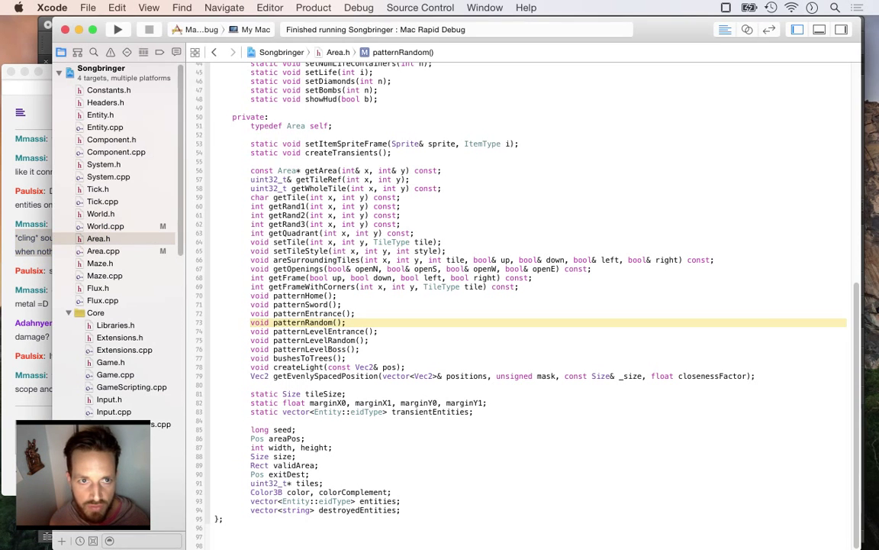
key(super+Tab)
key(super+Tab)
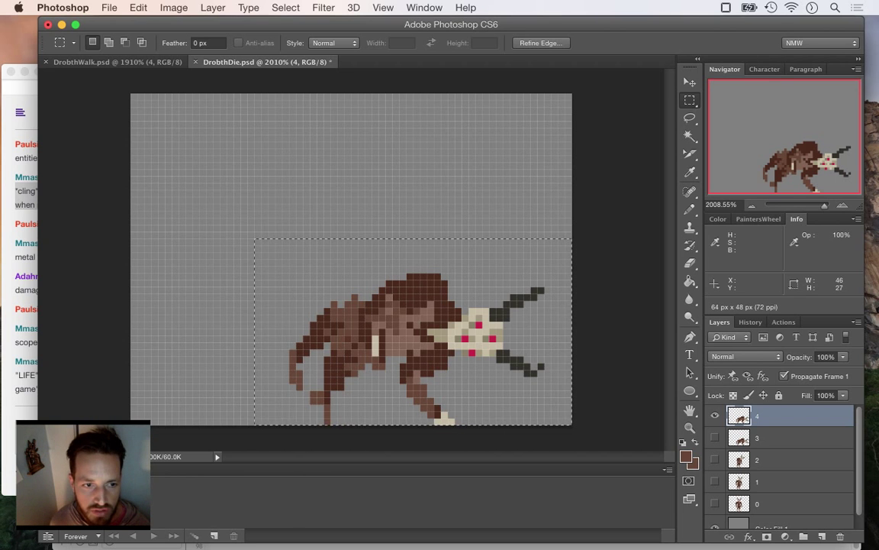
key(super+Tab)
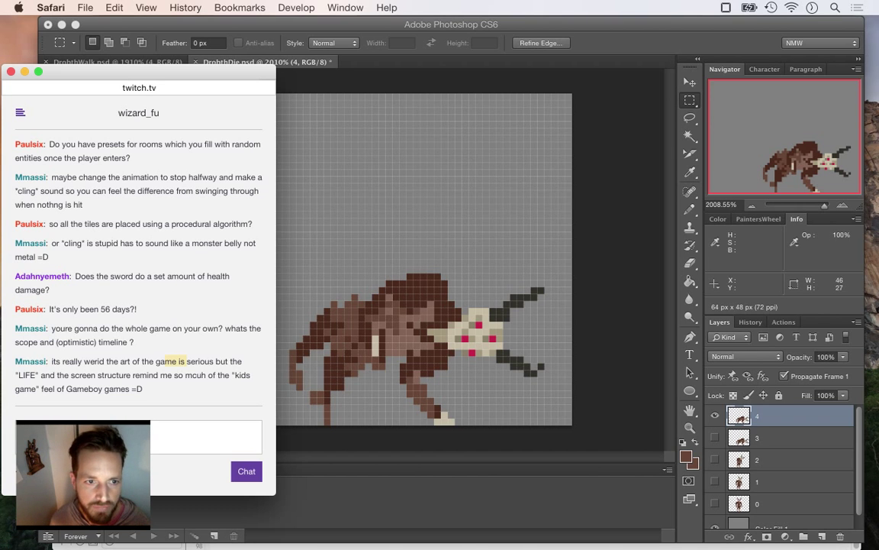
key(super+Tab)
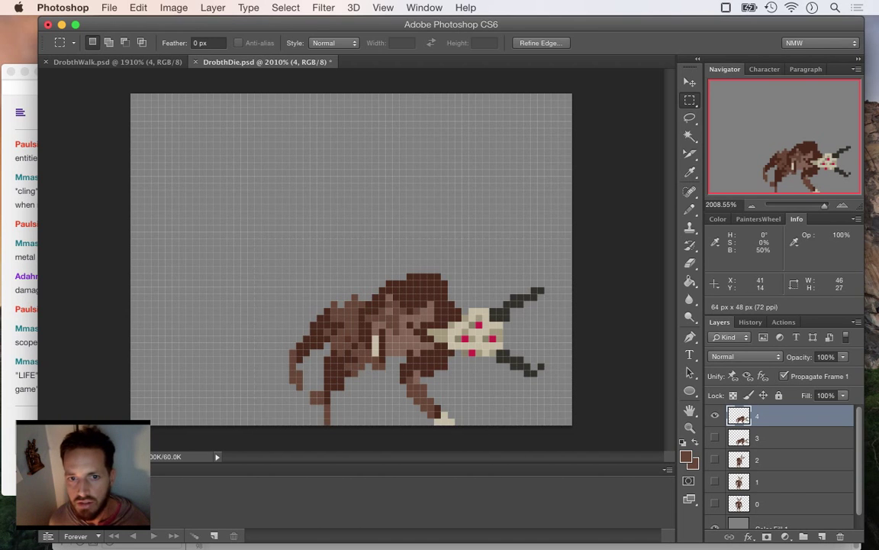
Replace the selection with one around the creature's body and head on layer 4, and move that part about 6 px down.
key(super+d)
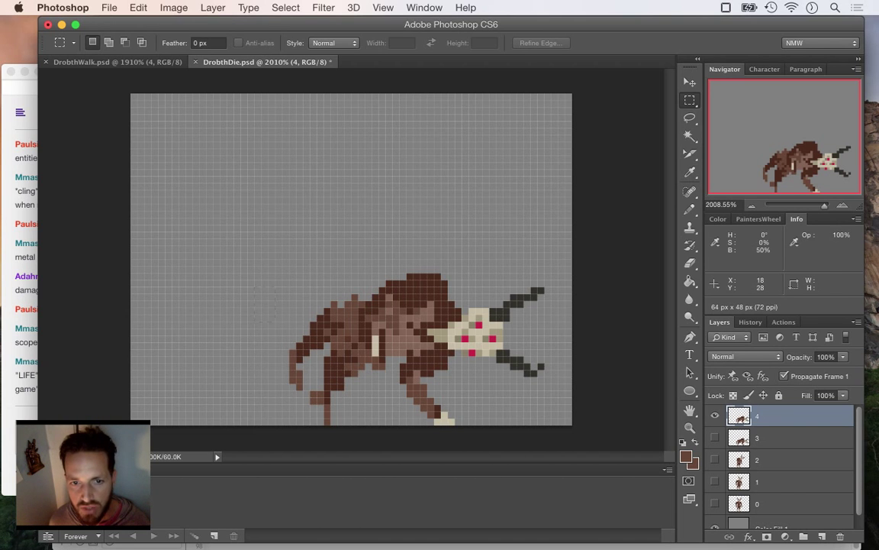
drag(296, 288, 373, 430)
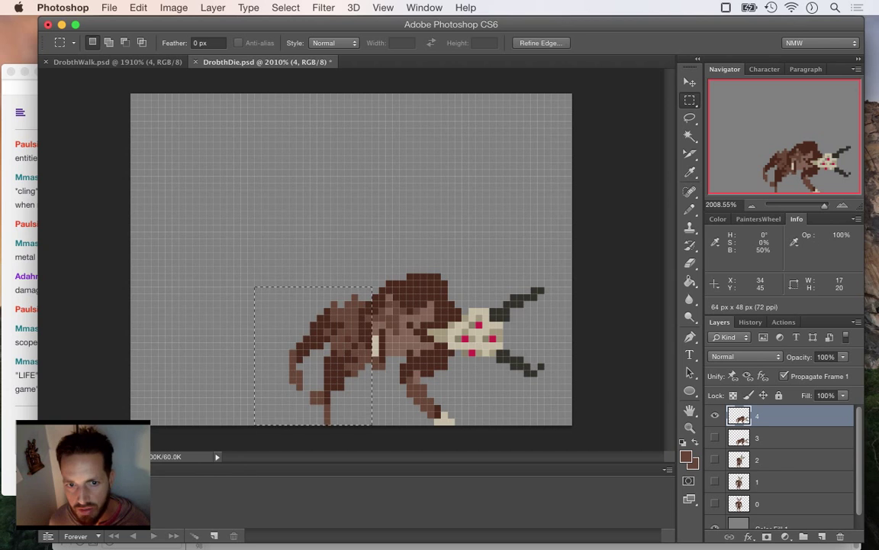
key(super+d)
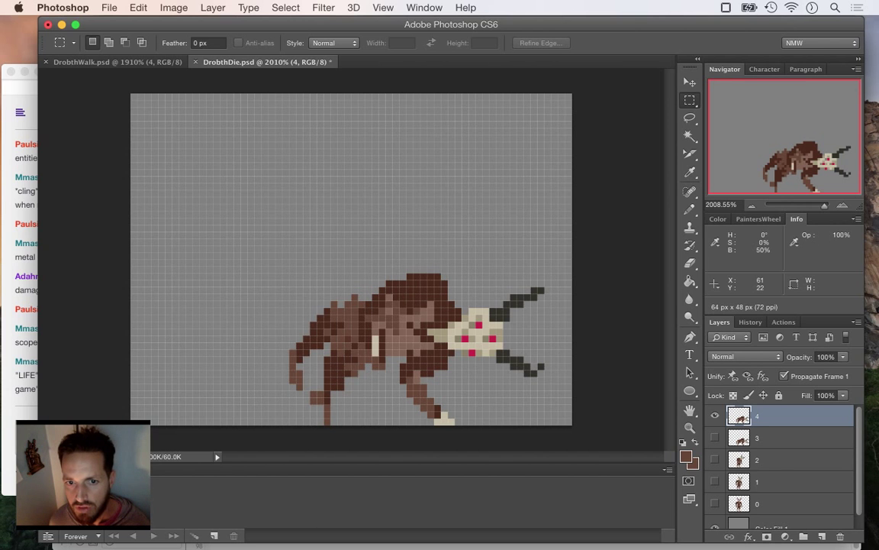
drag(310, 252, 559, 375)
key(v)
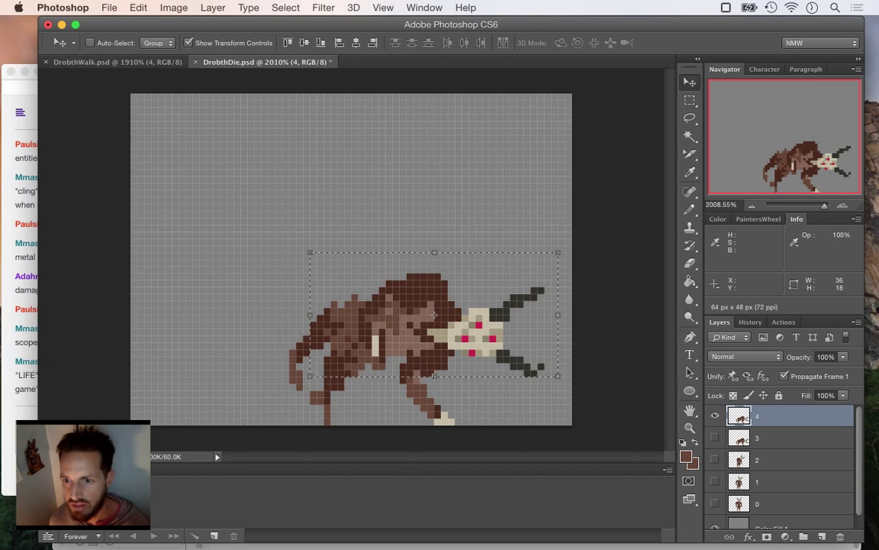
key(Down)
key(Down)
key(Down)
key(Down)
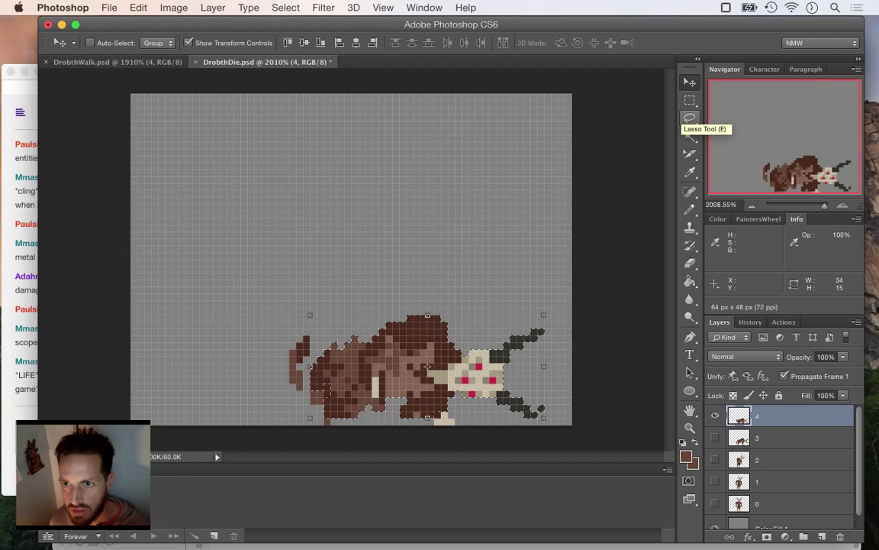
Erase the detached limb pixels behind the creature's lowered body on layer 4, trying a marquee around them first.
click(690, 100)
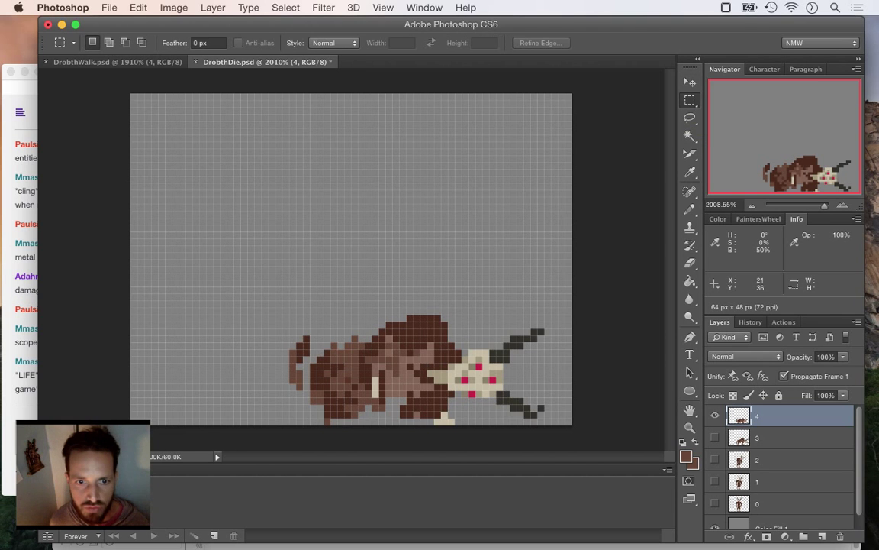
drag(269, 321, 310, 404)
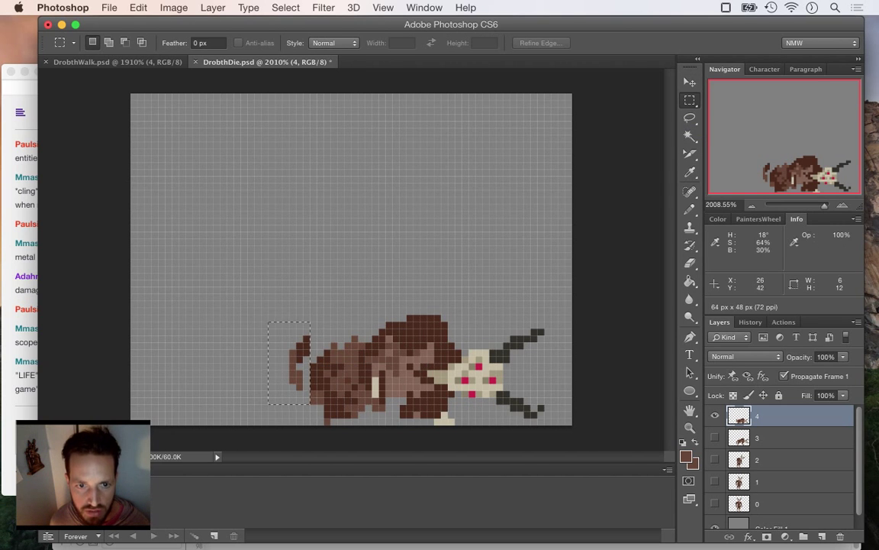
key(e)
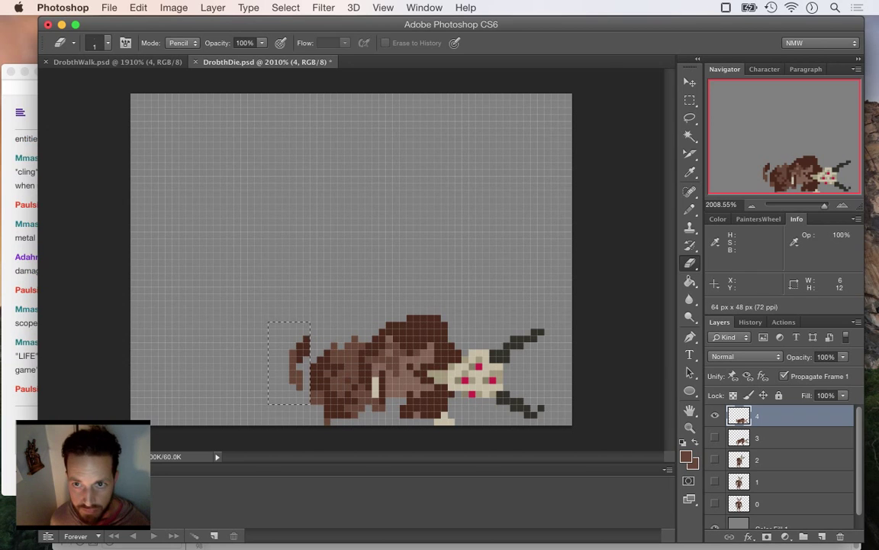
key(m)
click(306, 346)
key(e)
key(e)
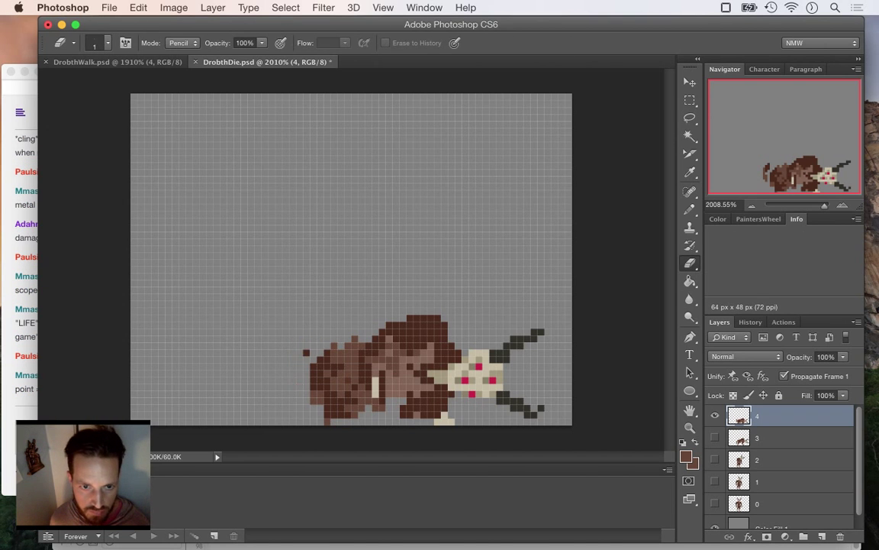
Redraw the creature's rear limb down to the canvas edge with the Pencil, using dark and lighter browns sampled from its body.
key(i)
click(318, 375)
key(b)
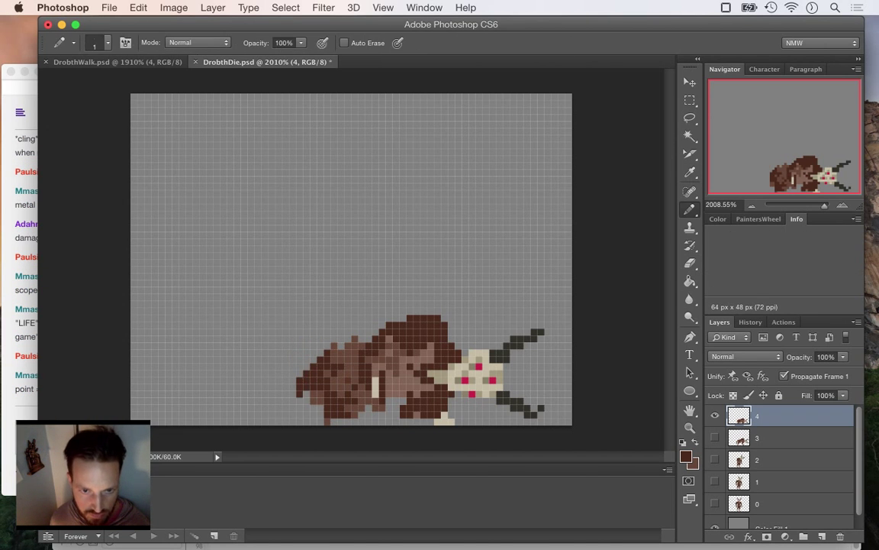
mouse_move(313, 407)
mouse_down()
mouse_move(307, 420)
mouse_move(320, 415)
mouse_move(285, 422)
mouse_up()
key(i)
click(318, 399)
key(b)
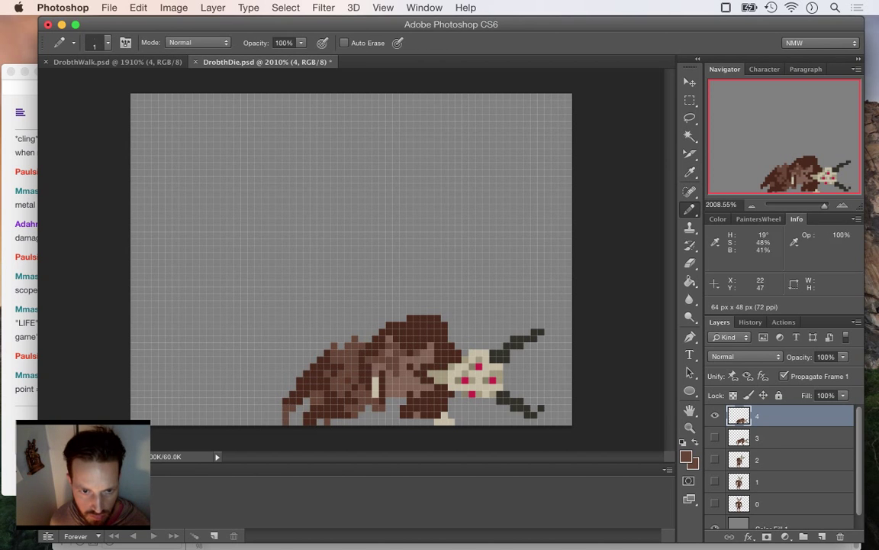
Switch to Safari and read the Twitch chat questions about cocos2d-x and learning C++ game programming.
key(super+Tab)
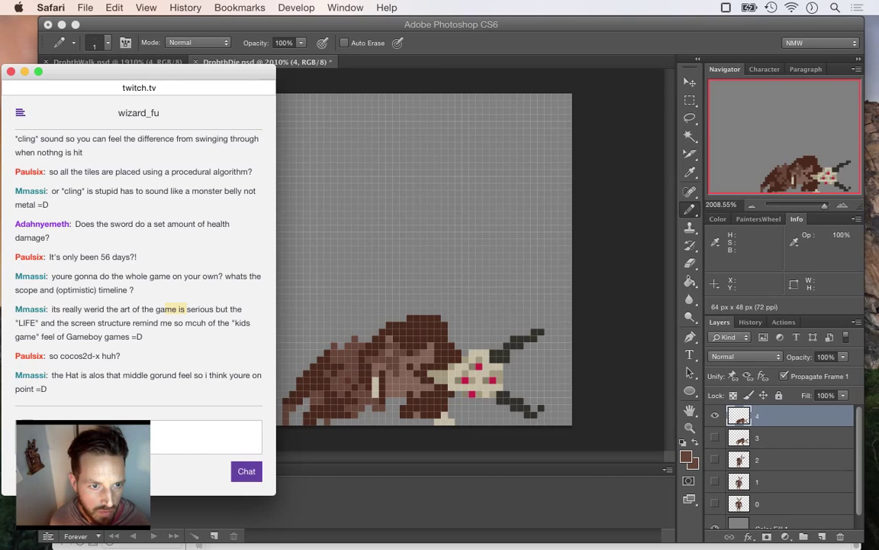
drag(61, 355, 115, 356)
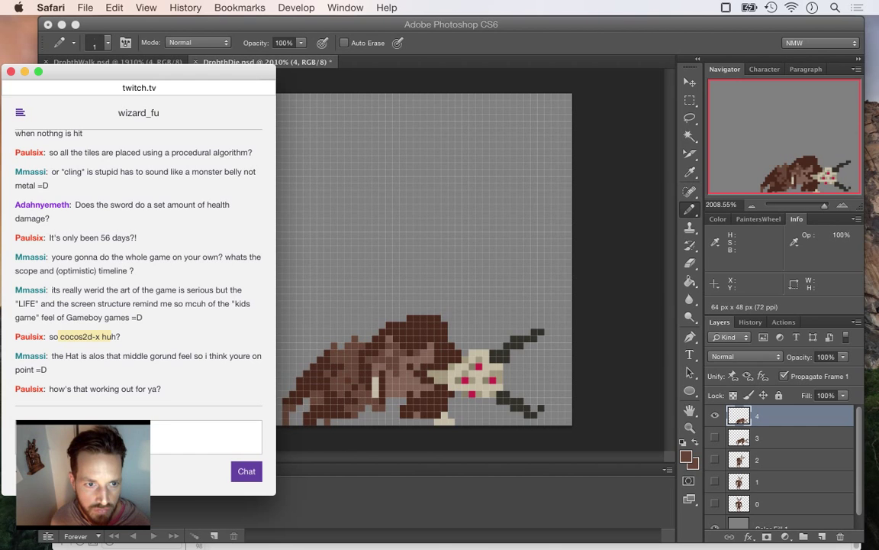
drag(71, 356, 95, 356)
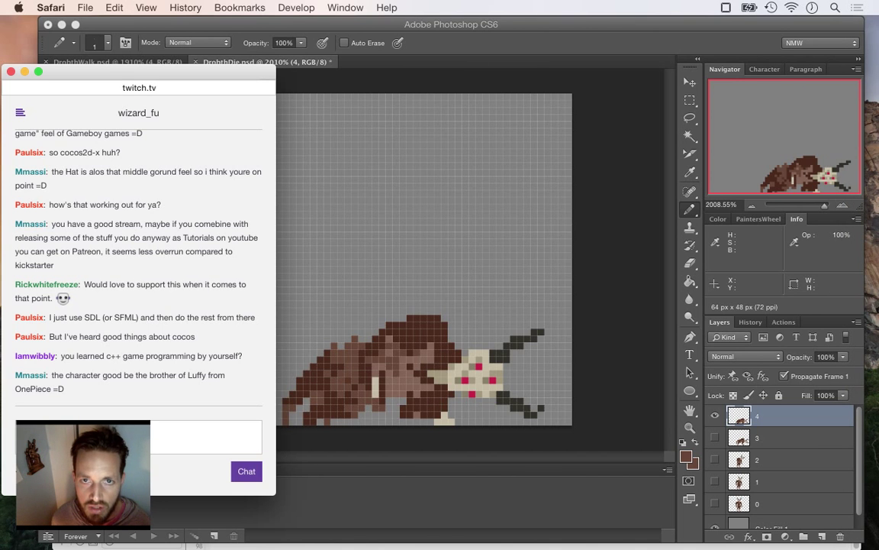
Open the Songbringer page on wizardfu.com in a new Safari window, view its title art and description, and close the window.
key(super+n)
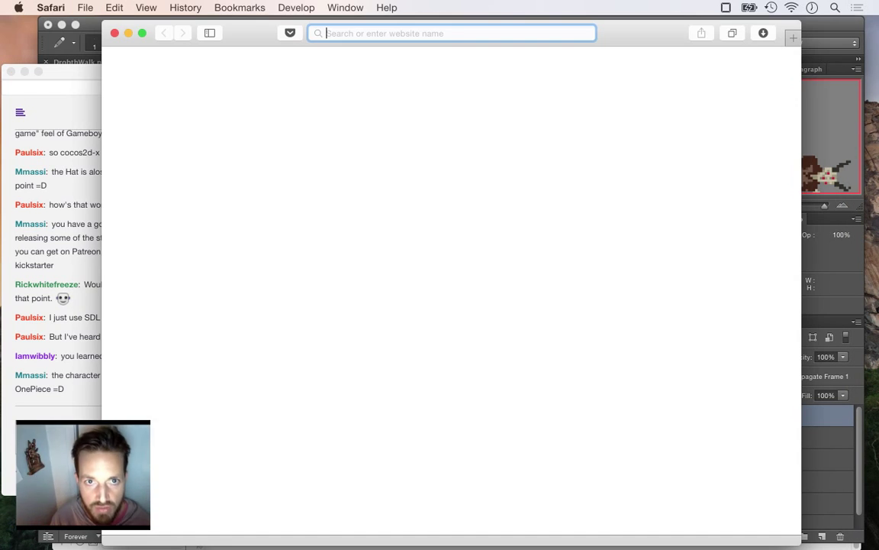
text(songbringer.wizardfu.com)
key(Return)
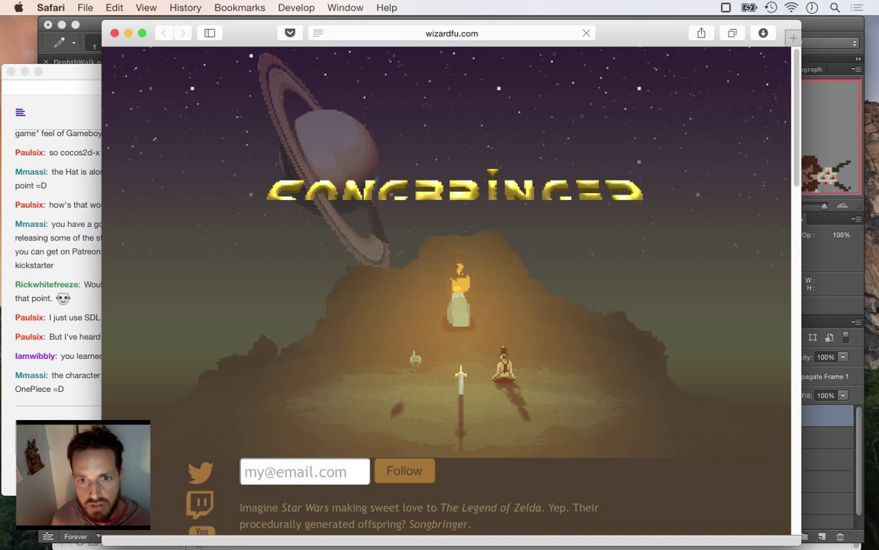
scroll(200, 336, down, 5)
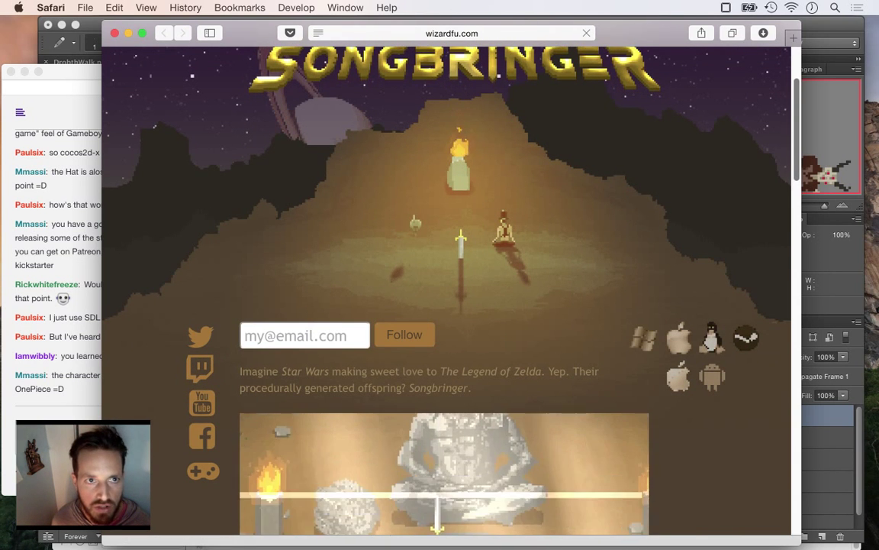
key(super+w)
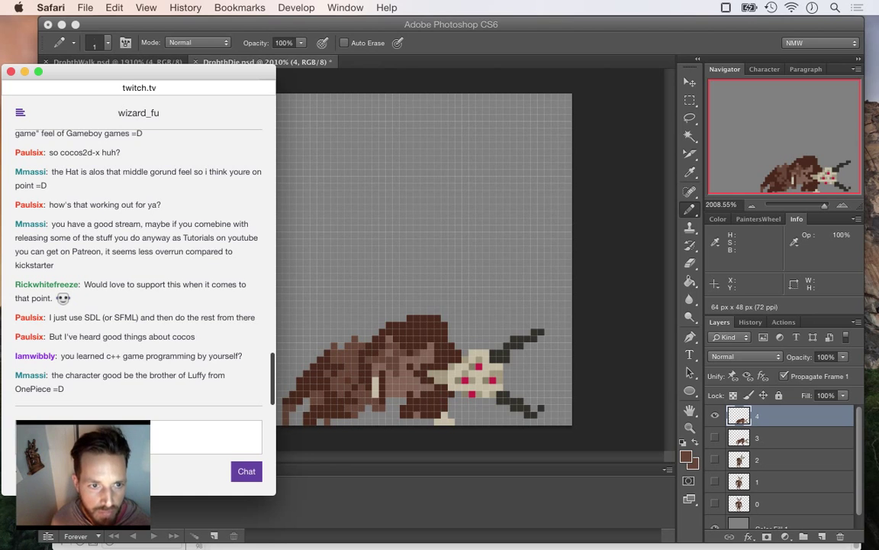
Read the chat messages on SFML, learning C++ and the TIGSource naming thread, and return to DrobthDie.psd in Photoshop with the Eyedropper.
drag(85, 318, 145, 317)
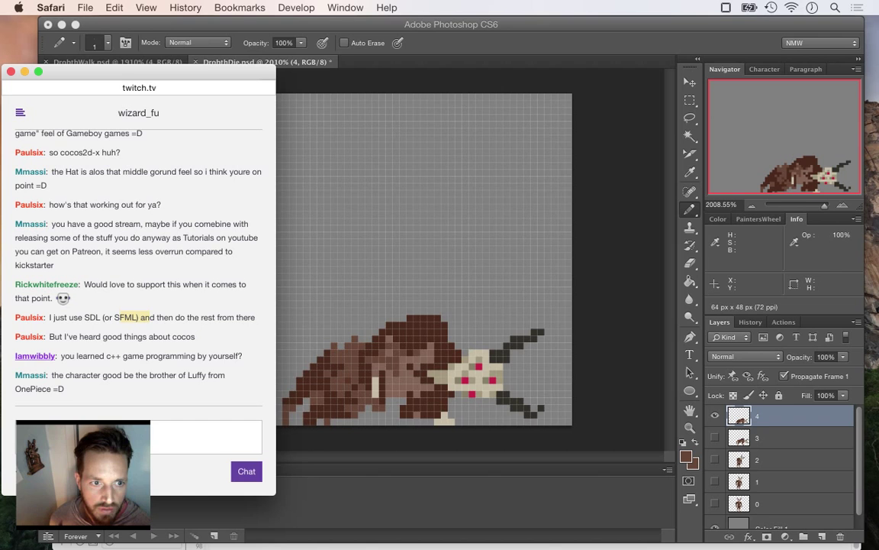
drag(89, 356, 243, 356)
click(218, 318)
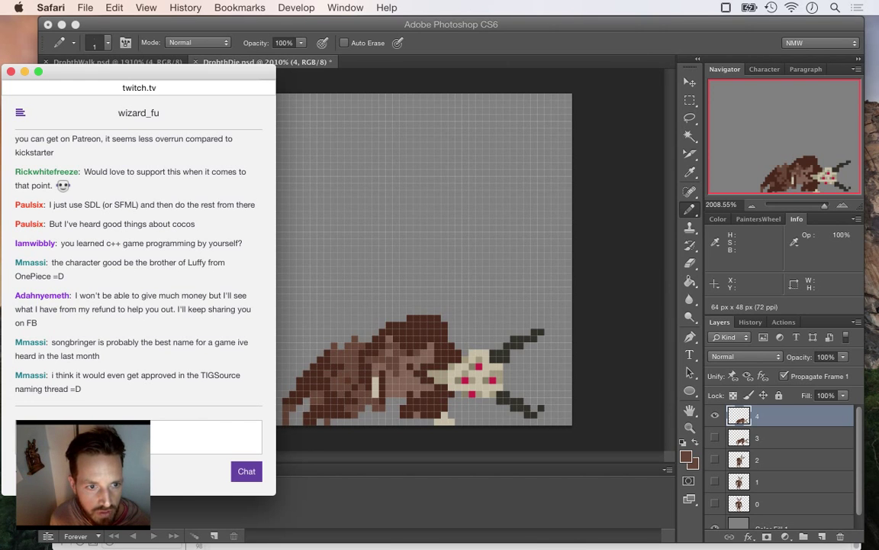
drag(54, 375, 68, 388)
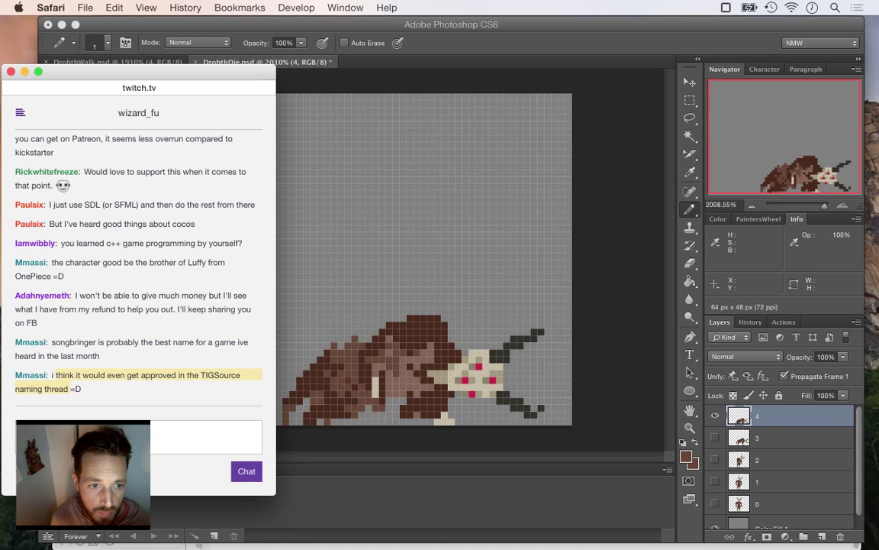
click(70, 389)
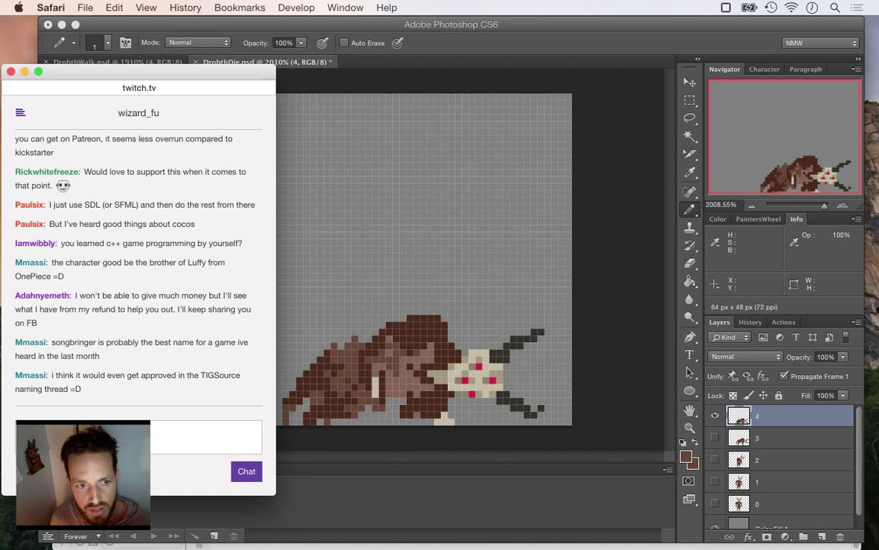
drag(32, 388, 82, 389)
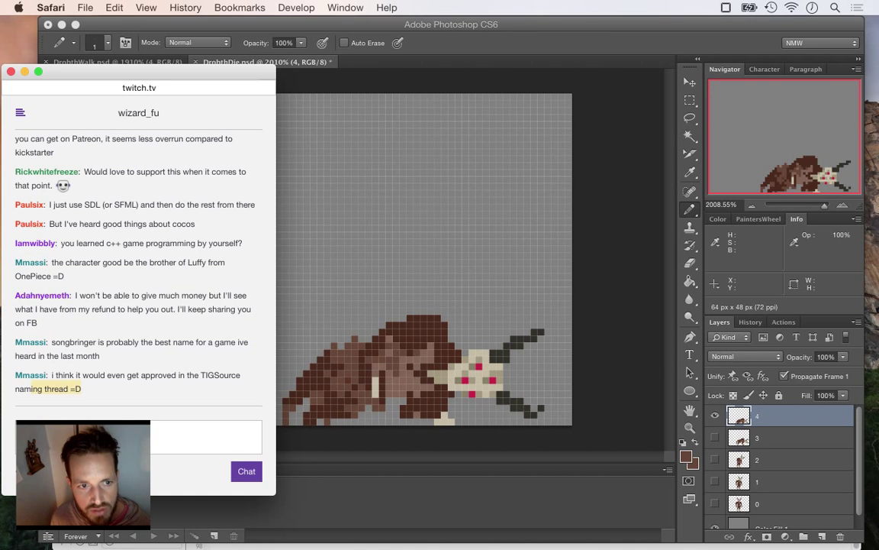
click(486, 290)
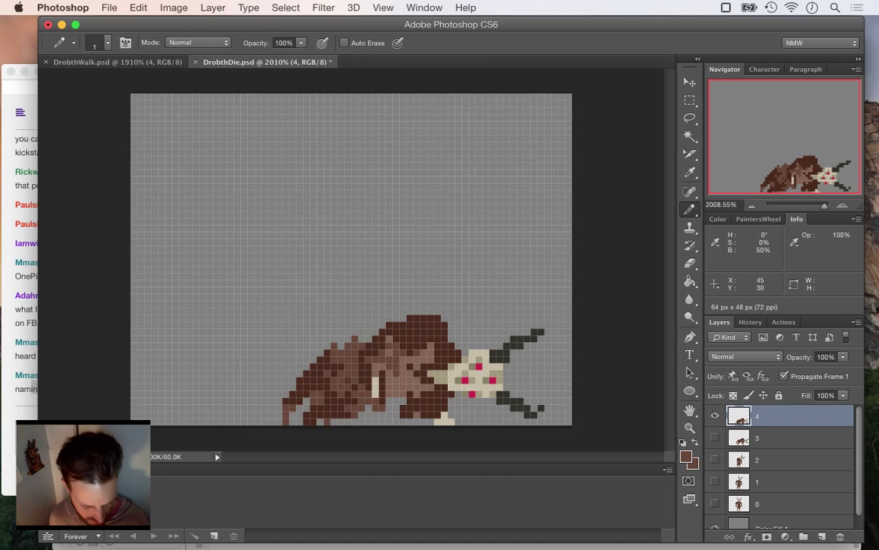
key(i)
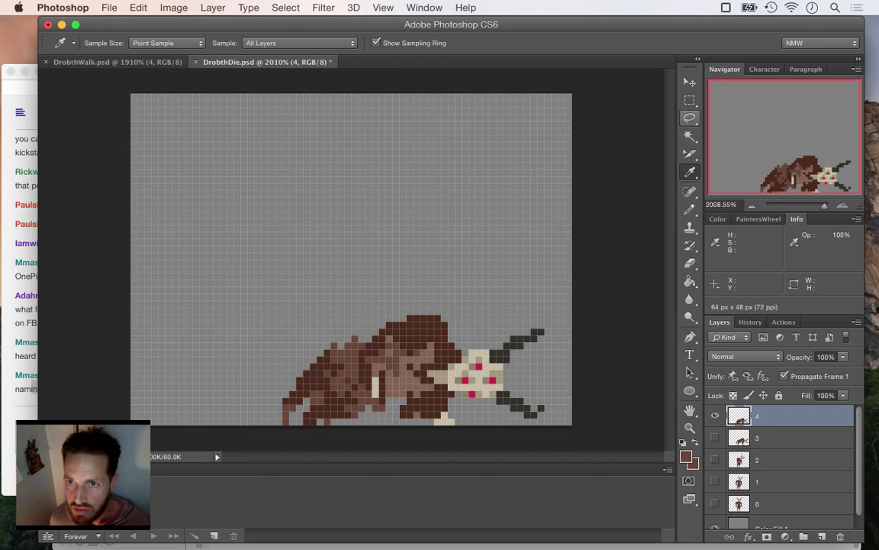
Move the creature's red-eyed face area down one pixel and fill the gap above it with sampled cream using the Pencil.
key(m)
drag(461, 363, 502, 391)
click(690, 81)
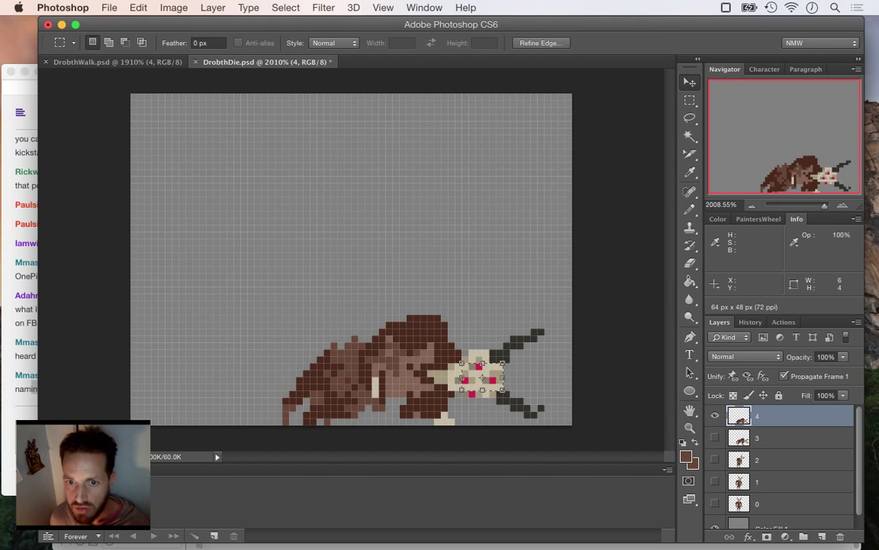
key(Down)
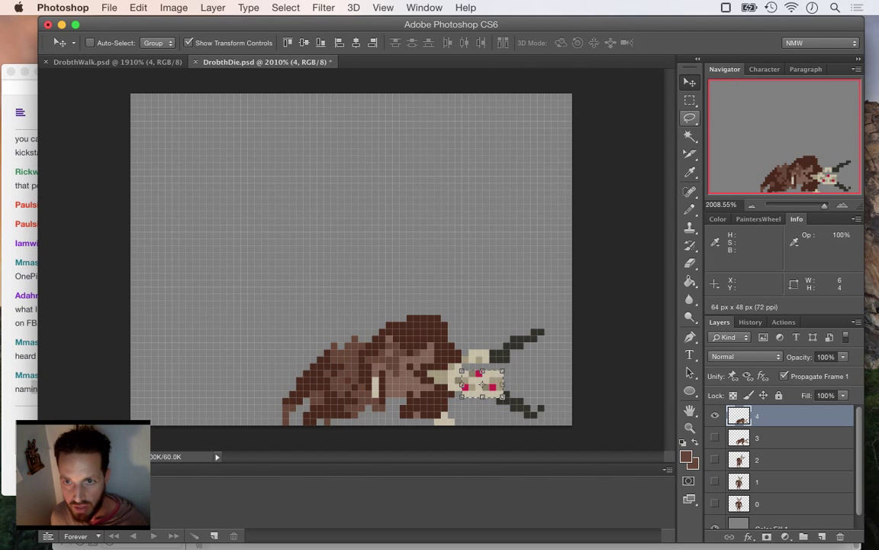
key(m)
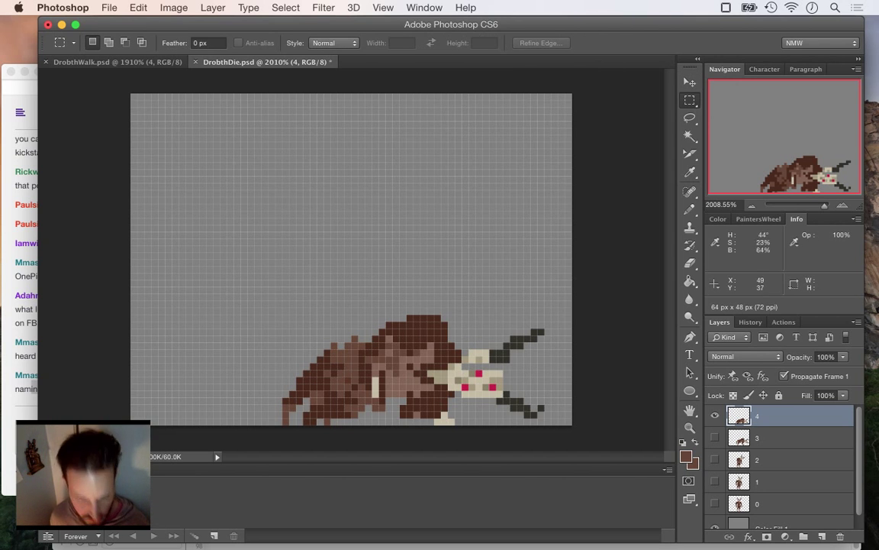
key(i)
click(471, 366)
key(b)
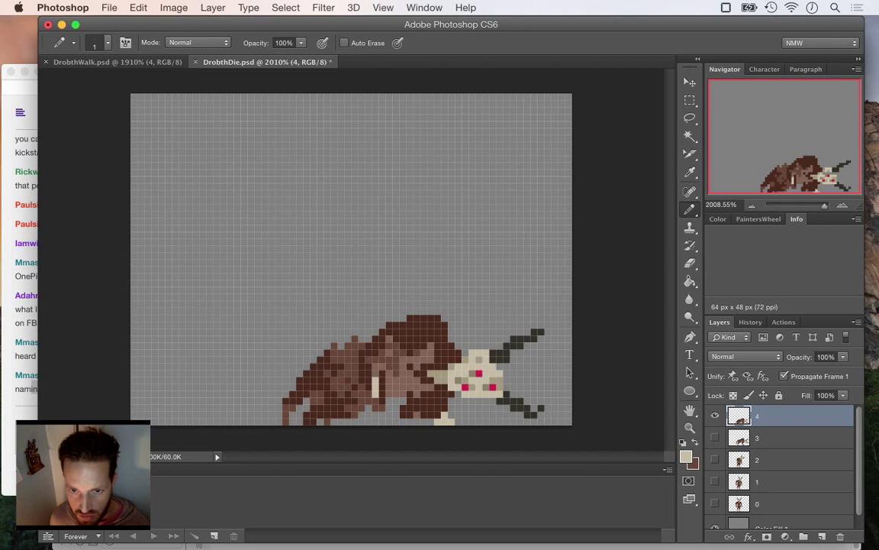
Move the outer part of the upper horn down one pixel and the lower horn's tip up one pixel.
key(m)
drag(496, 321, 552, 348)
key(v)
key(Down)
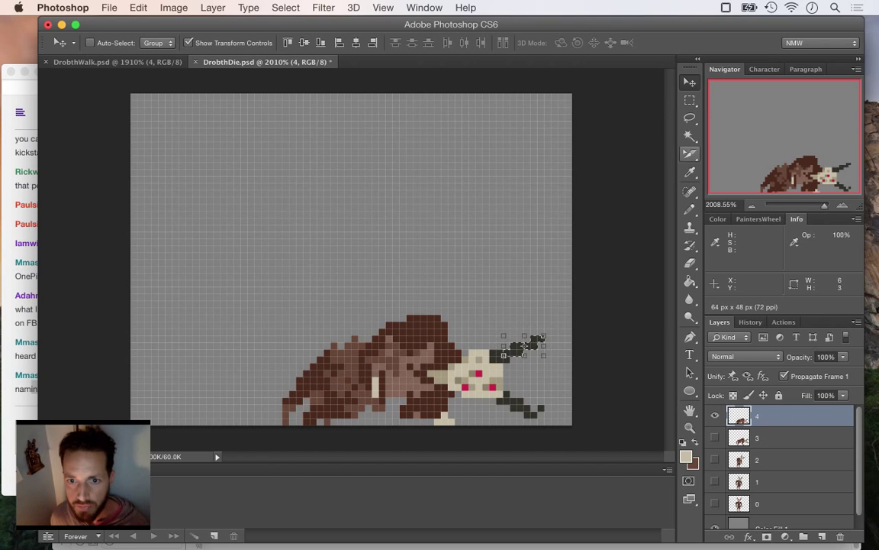
key(super+d)
click(690, 100)
drag(518, 403, 543, 411)
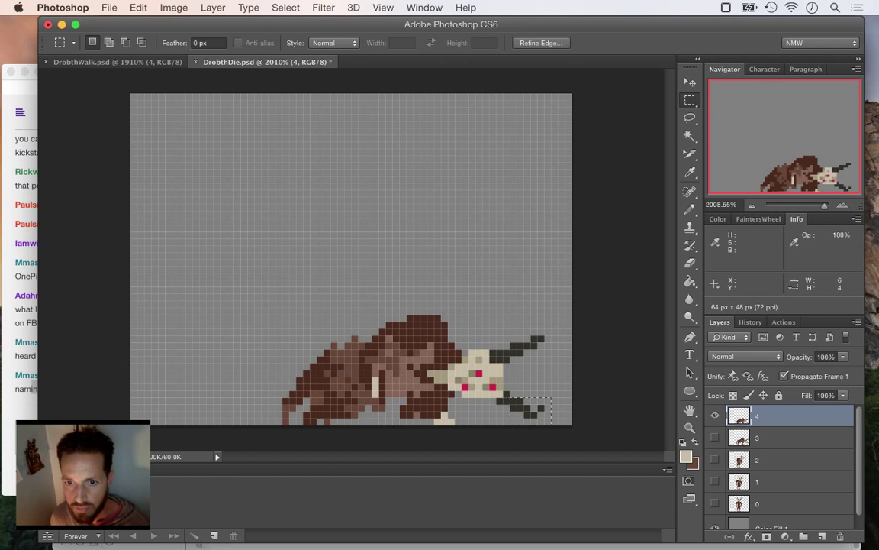
key(v)
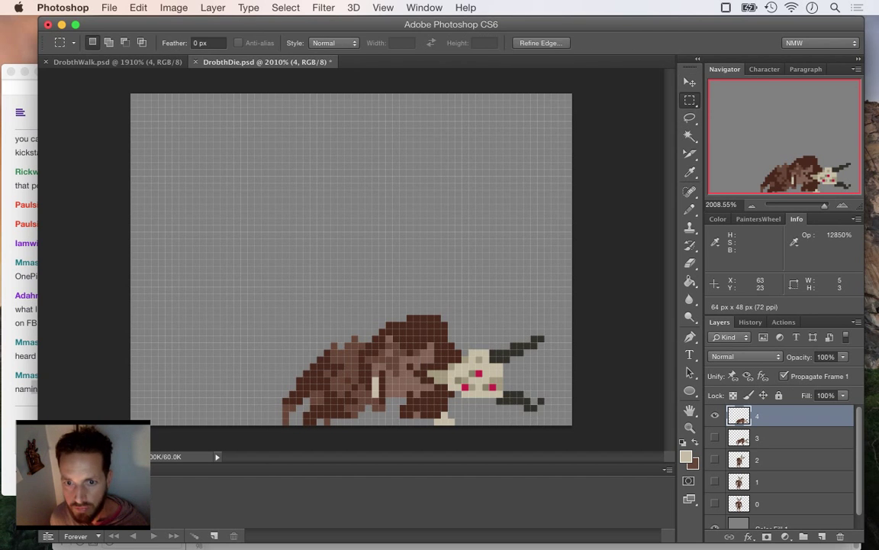
key(super+d)
Straighten the lower horn's end with the sampled dark horn colour, erase its stray pixels, and save the file.
key(i)
click(471, 359)
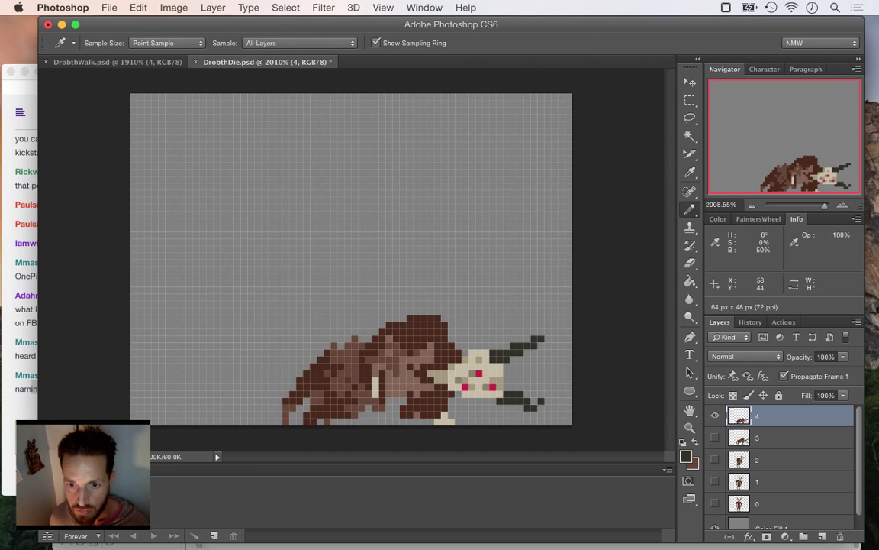
key(b)
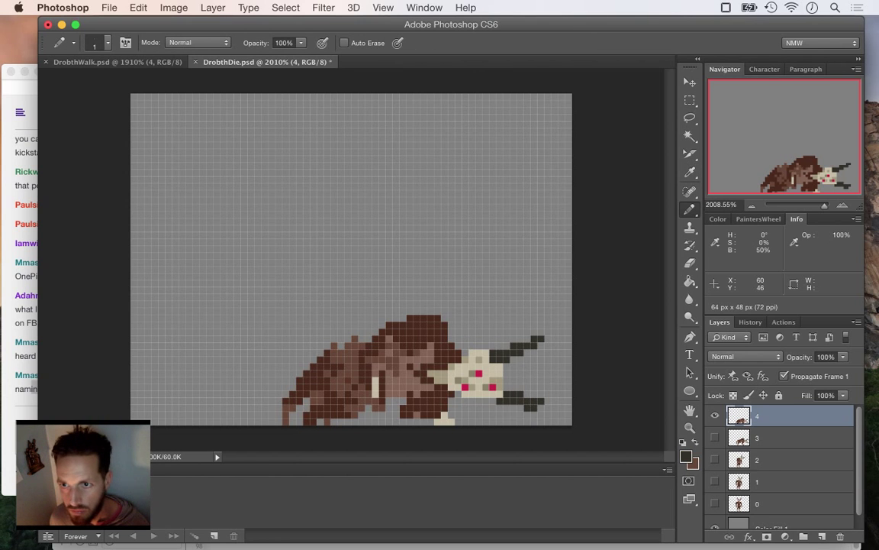
key(e)
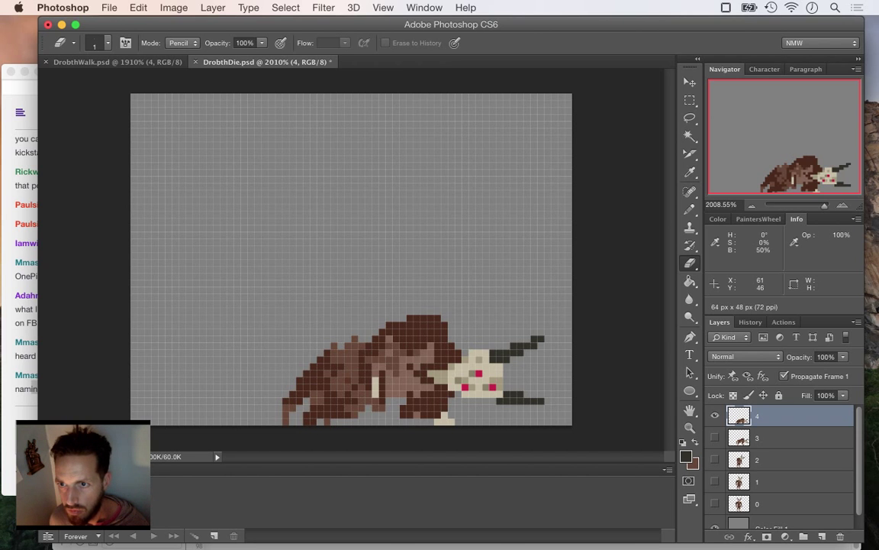
key(super+s)
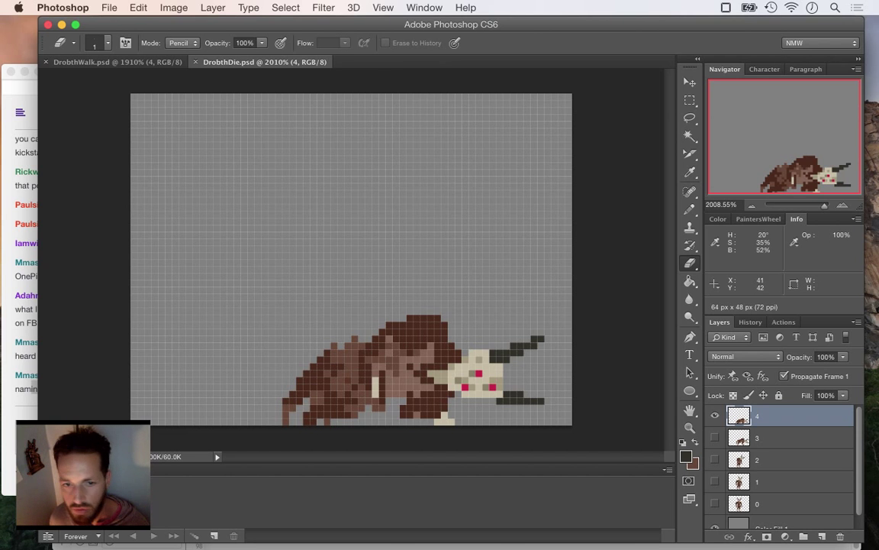
Fill the gap in the creature's rear foot at the canvas edge with sampled lighter brown and save the file.
key(i)
click(285, 374)
click(330, 415)
key(b)
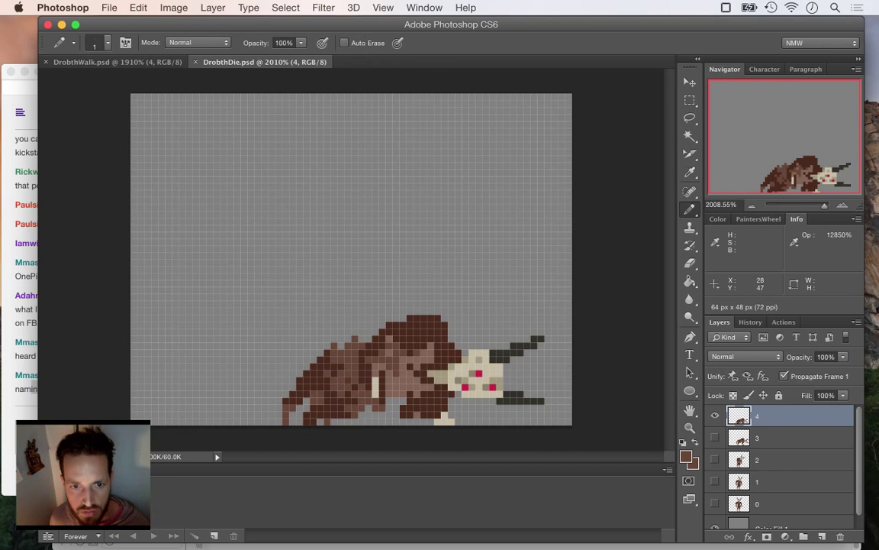
click(314, 421)
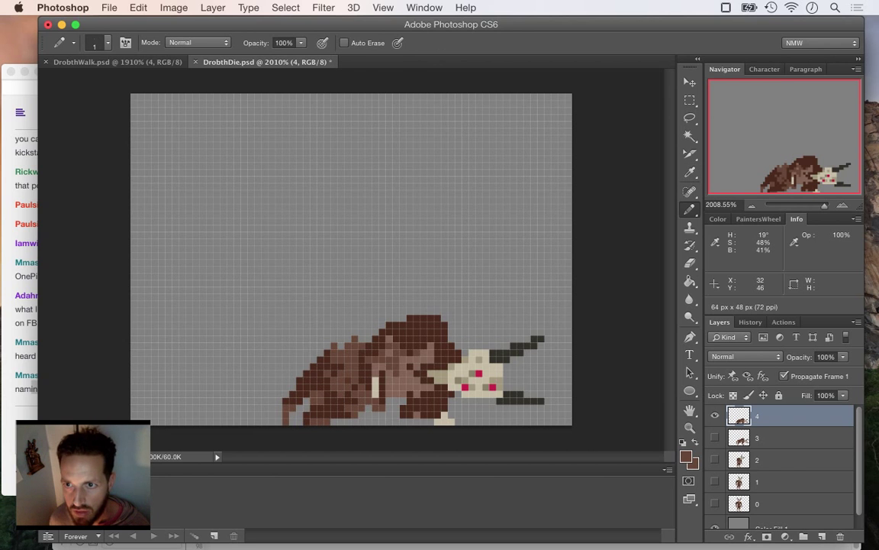
key(super+s)
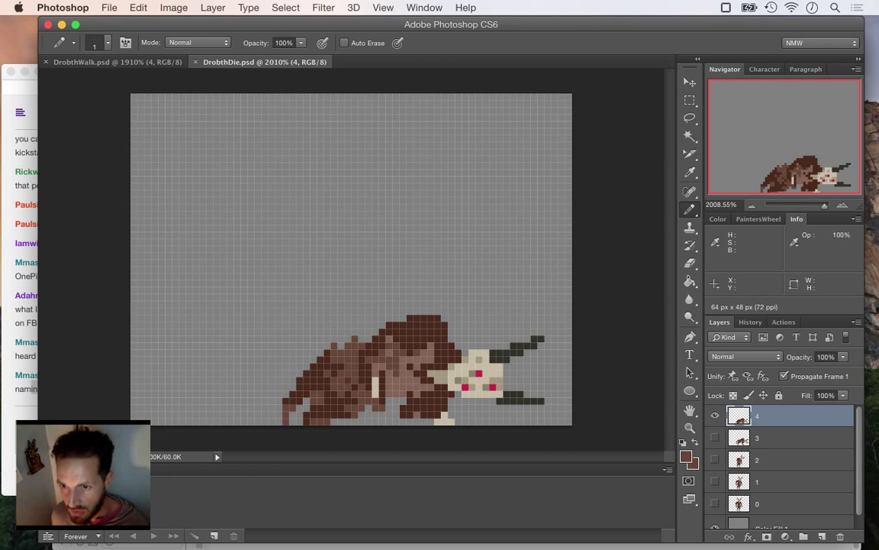
Duplicate layer 4 within DrobthDie.psd as a new layer named 5.
right_click(771, 415)
click(626, 116)
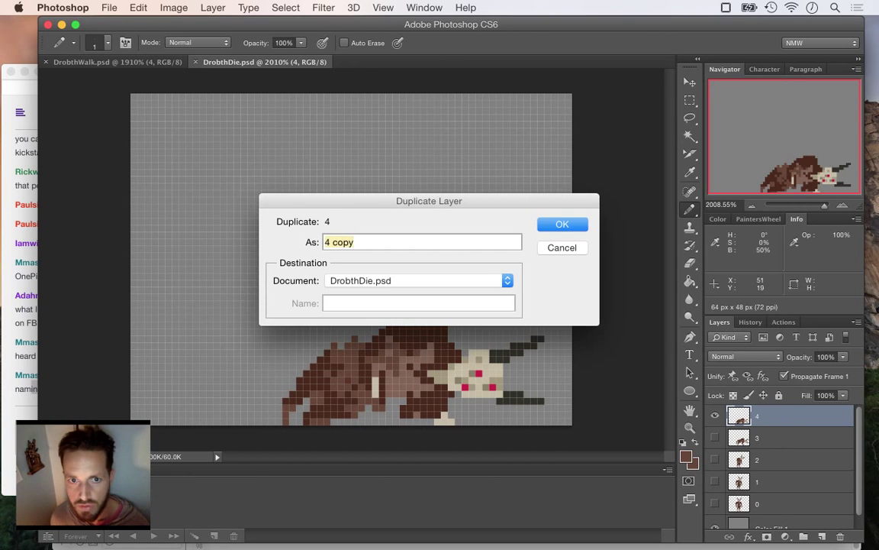
text(5)
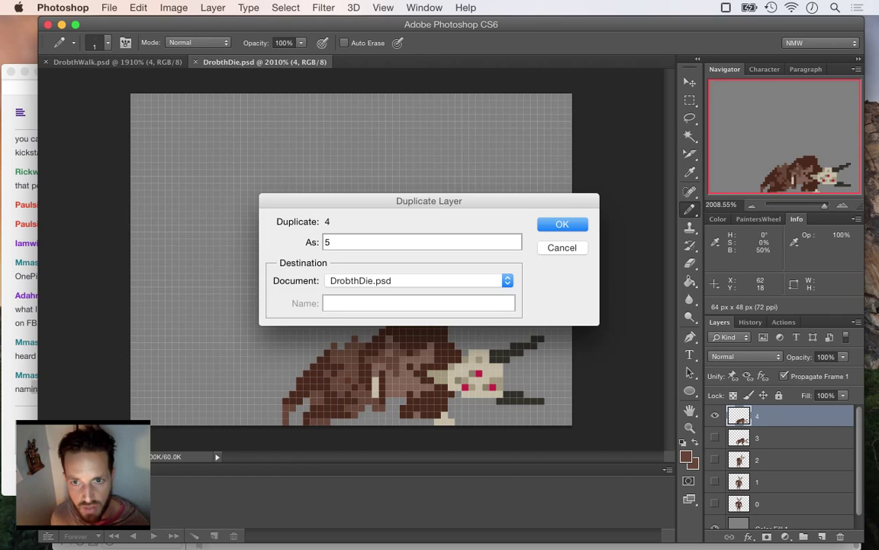
key(Return)
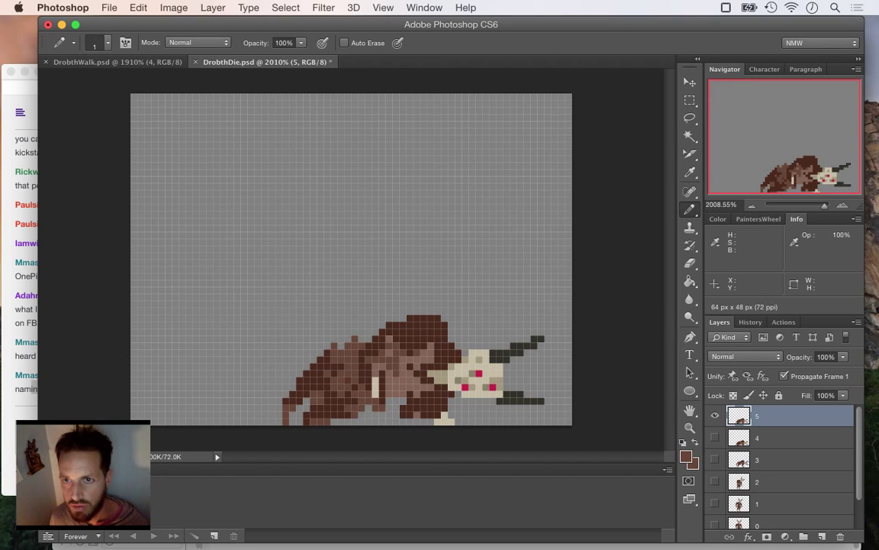
On layer 5, select the creature's body, head and horns above the feet and move them down two pixels.
key(m)
drag(285, 303, 462, 370)
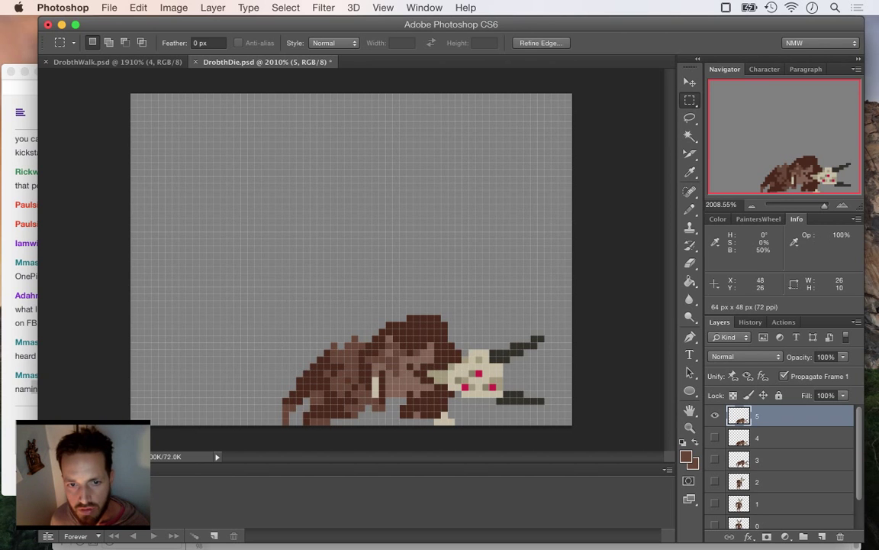
drag(240, 300, 556, 402)
key(v)
key(Down)
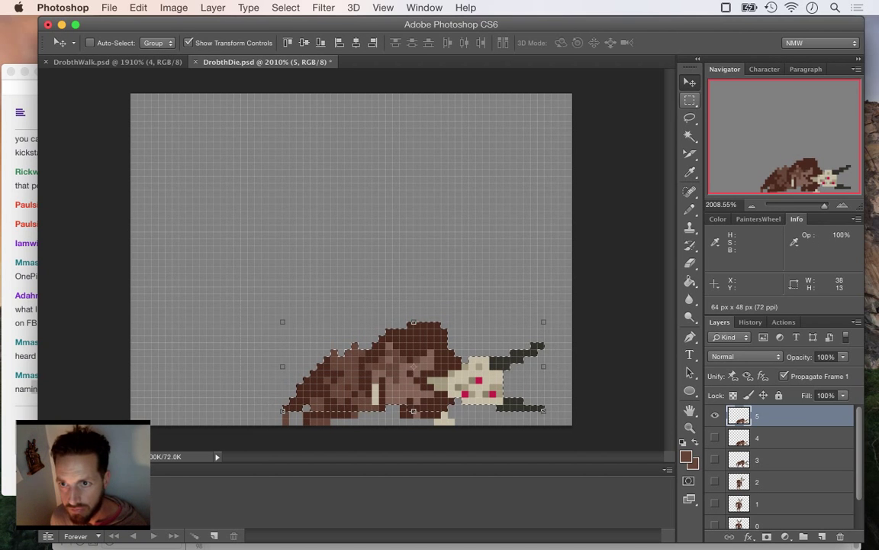
key(Down)
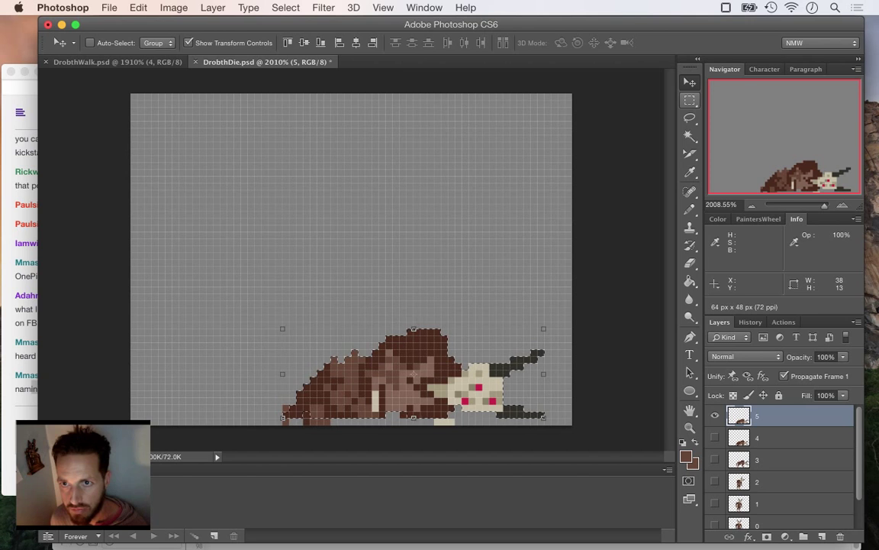
Flatten the creature's back by moving the shoulder hump and the rump's upper area down one pixel each.
key(m)
drag(351, 307, 462, 362)
key(v)
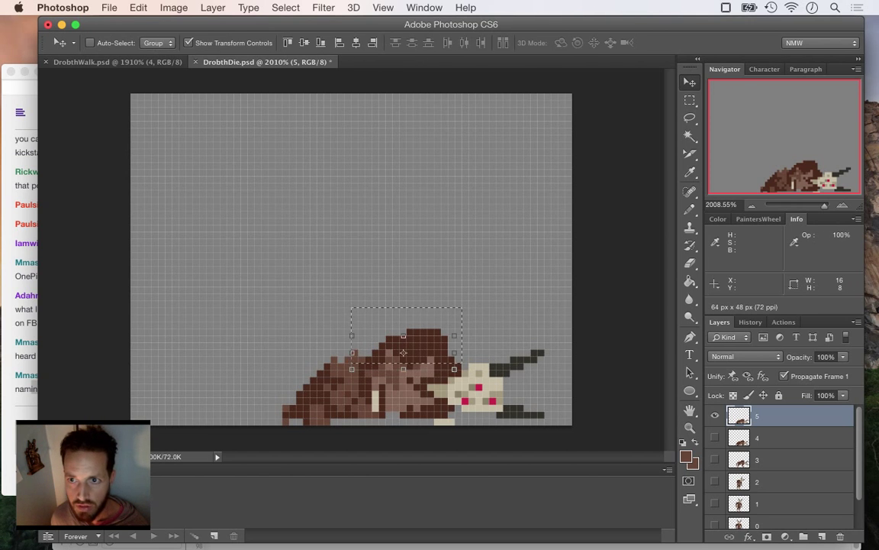
key(Down)
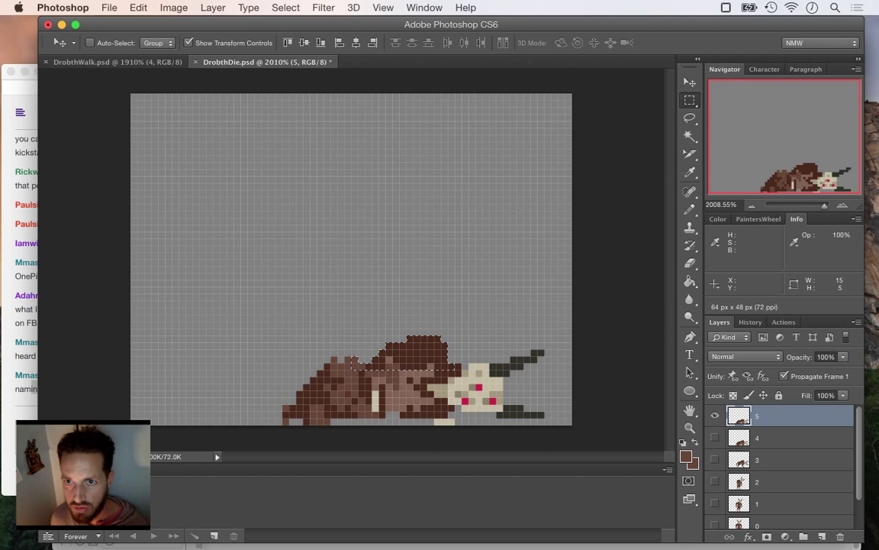
key(m)
drag(303, 341, 365, 378)
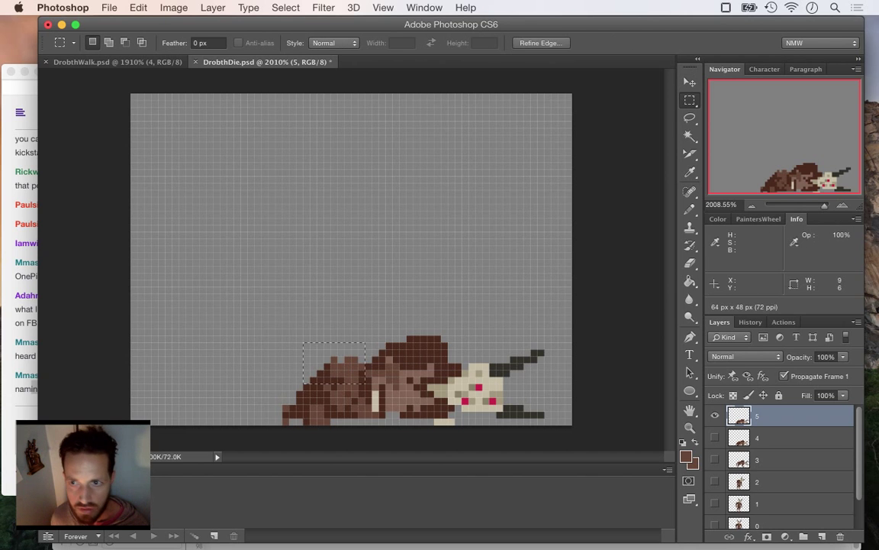
click(690, 82)
key(Down)
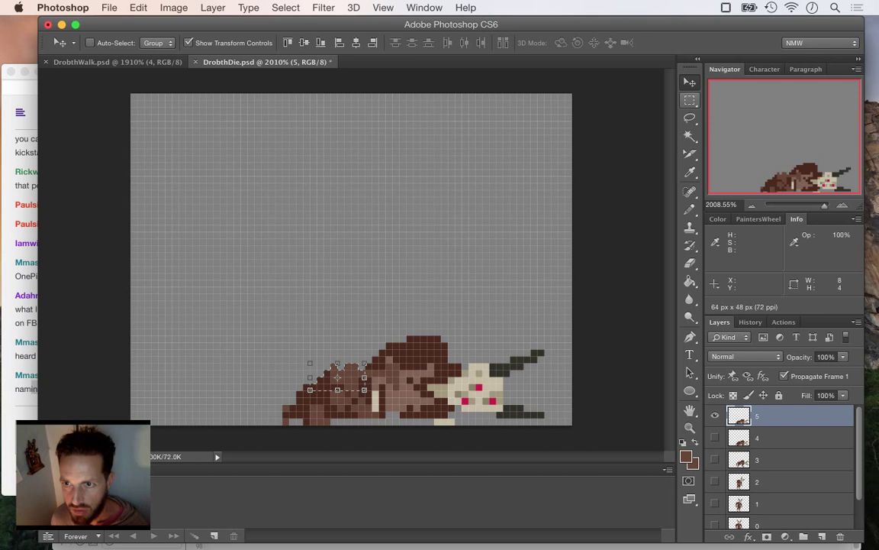
Move the top rows of the shoulder hump down one pixel and clear the selection.
key(m)
drag(372, 321, 448, 356)
key(v)
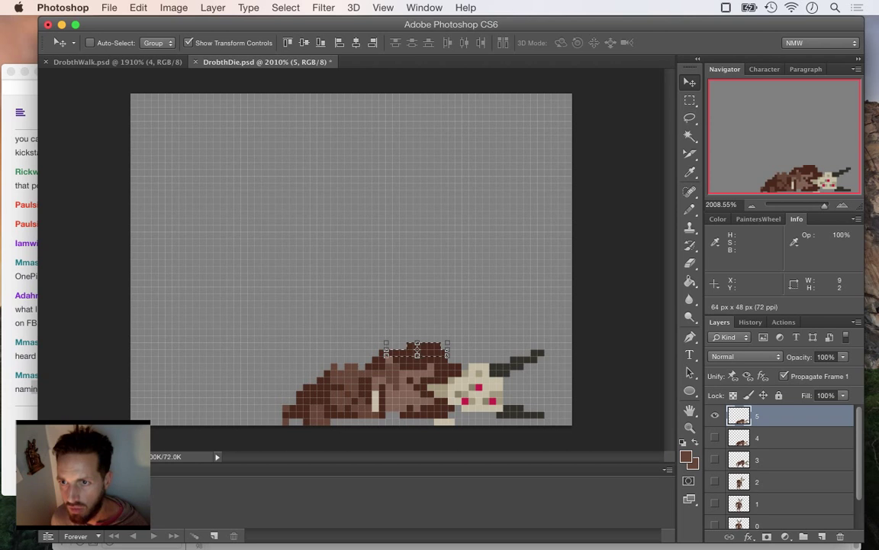
key(m)
key(ctrl+d)
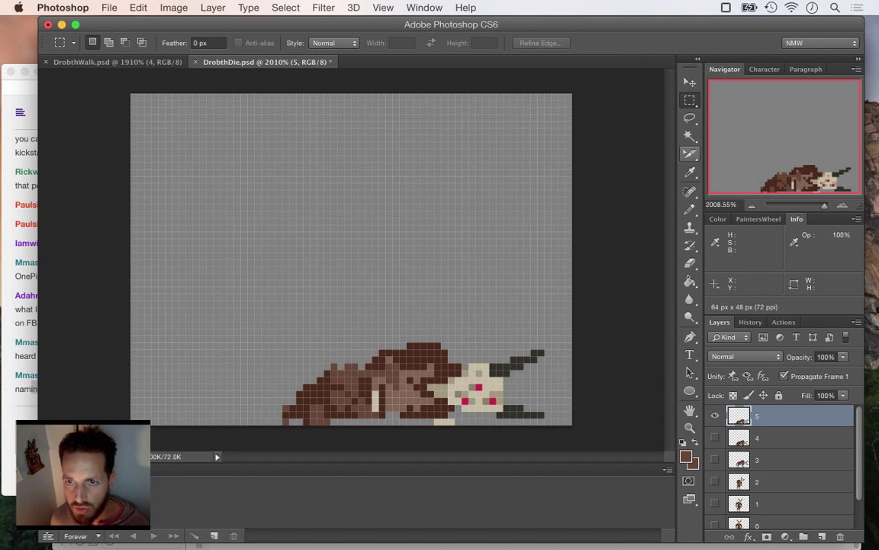
Flatten the upper horn's tip by erasing its raised pixels and extending it horizontally with the sampled dark horn colour.
key(e)
key(i)
click(527, 360)
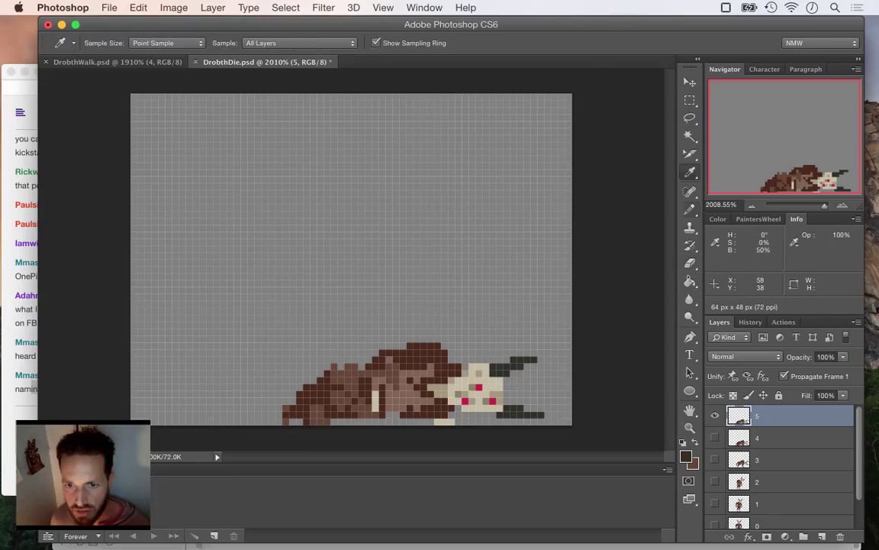
key(b)
click(541, 359)
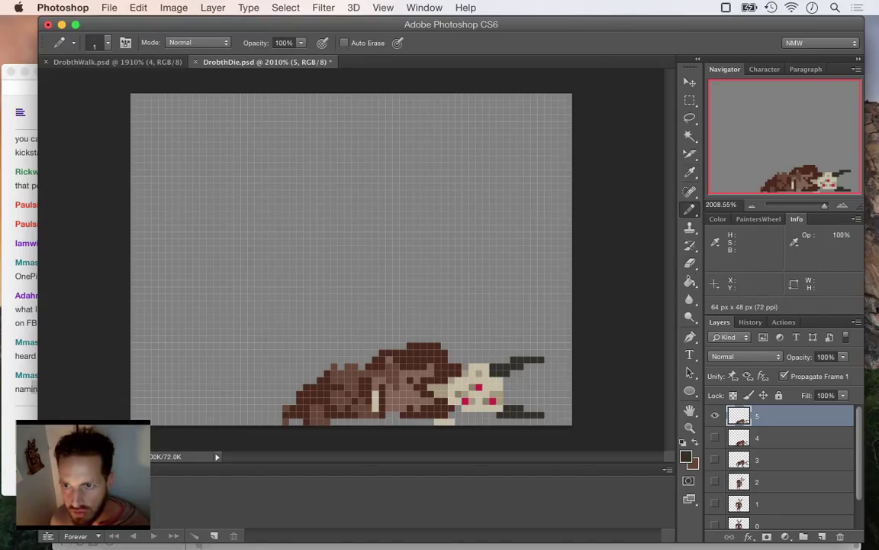
Extend the creature's rear foot outward with dark brown Pencil pixels sampled from its body.
key(i)
key(b)
click(278, 415)
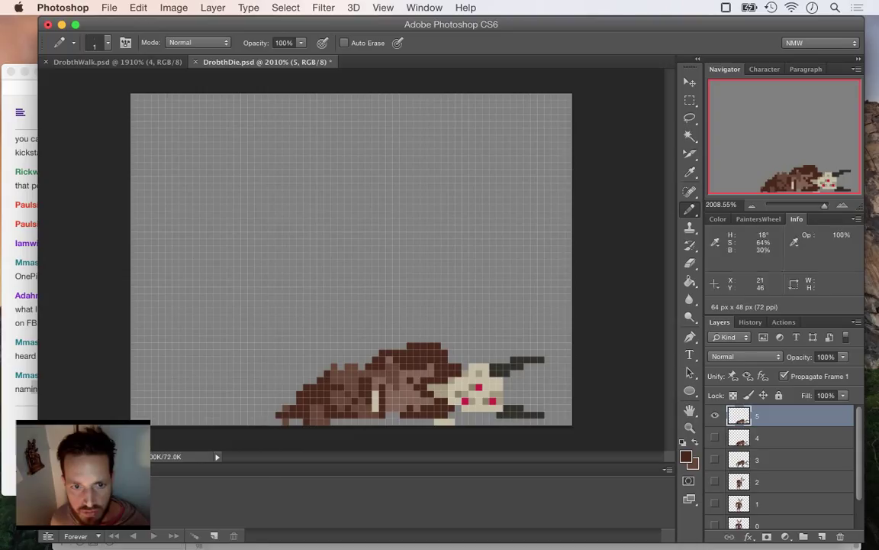
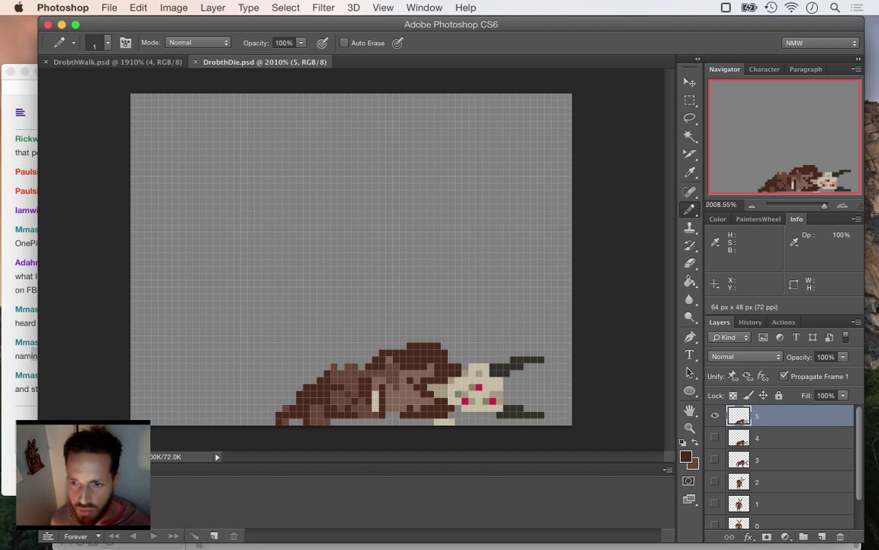
Hide layer 5 and show layer 0 so only the standing pose appears over the grey fill.
click(715, 416)
scroll(782, 465, down, 2)
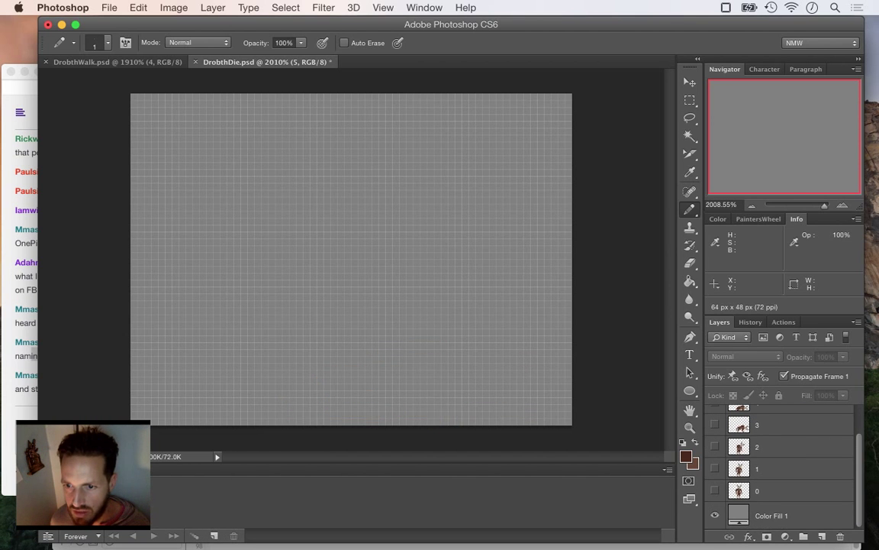
click(716, 490)
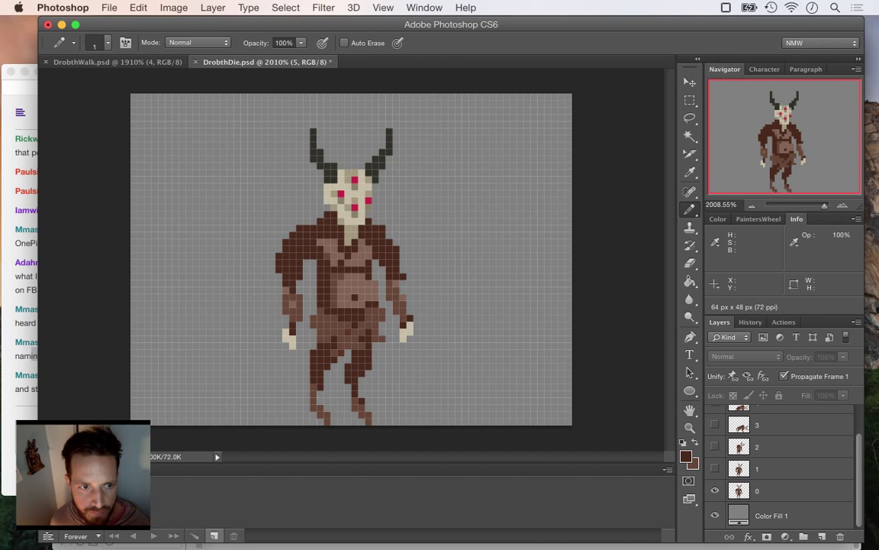
Check the newest Twitch chat messages in Safari, return to Photoshop, and show layer 1 in place of layer 0.
key(super+Tab)
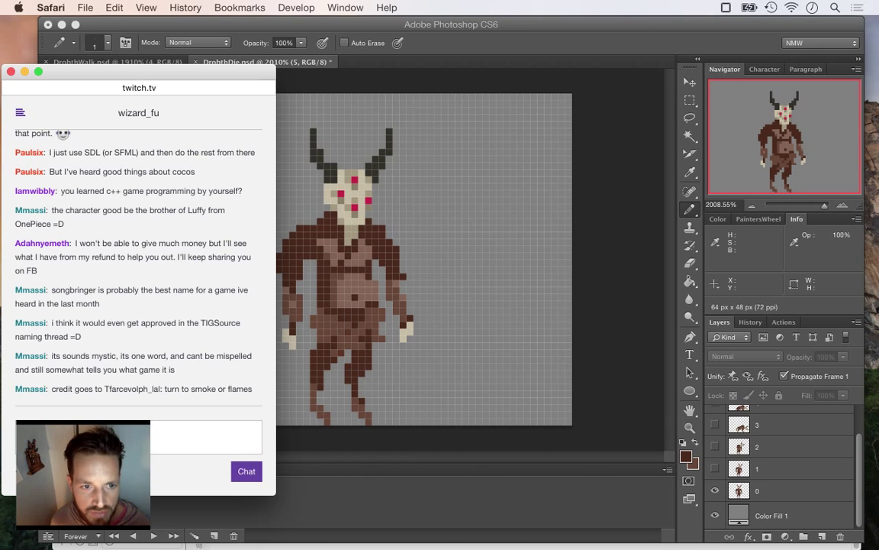
key(super+Tab)
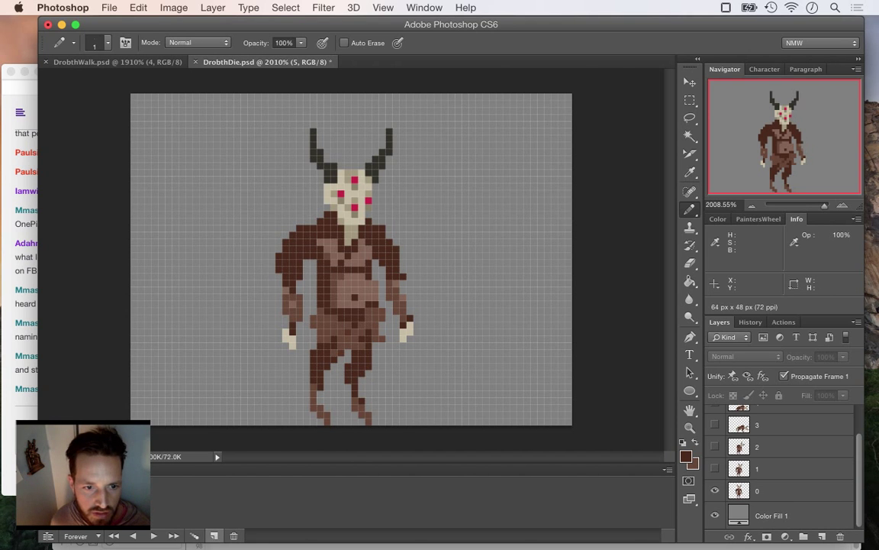
click(715, 491)
click(716, 469)
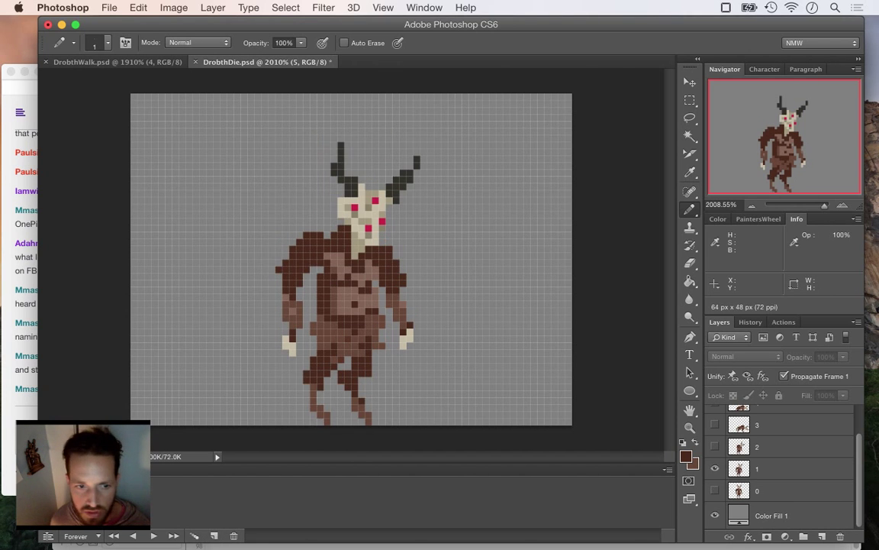
Add a new animation frame and show layer 2 in it in place of layer 1.
click(215, 536)
click(715, 469)
click(715, 446)
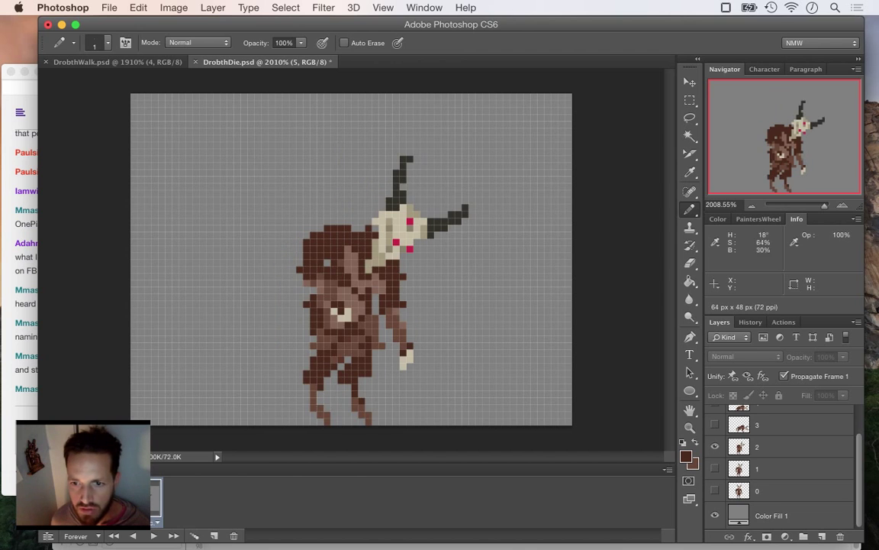
Add a fourth animation frame and show layer 3 in it in place of layer 2.
click(215, 536)
click(715, 447)
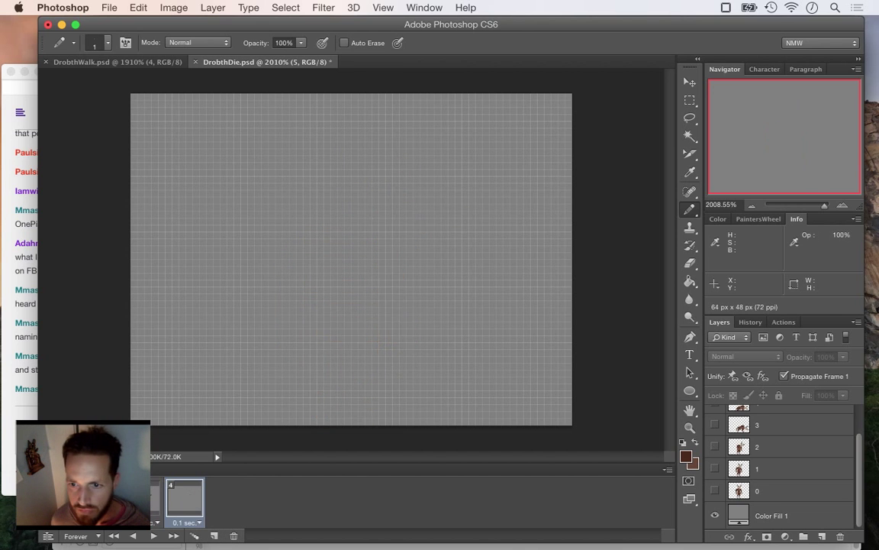
click(715, 424)
Add animation frames 5 and 6, showing only layer 4 in the fifth and only layer 5 in the sixth.
click(215, 536)
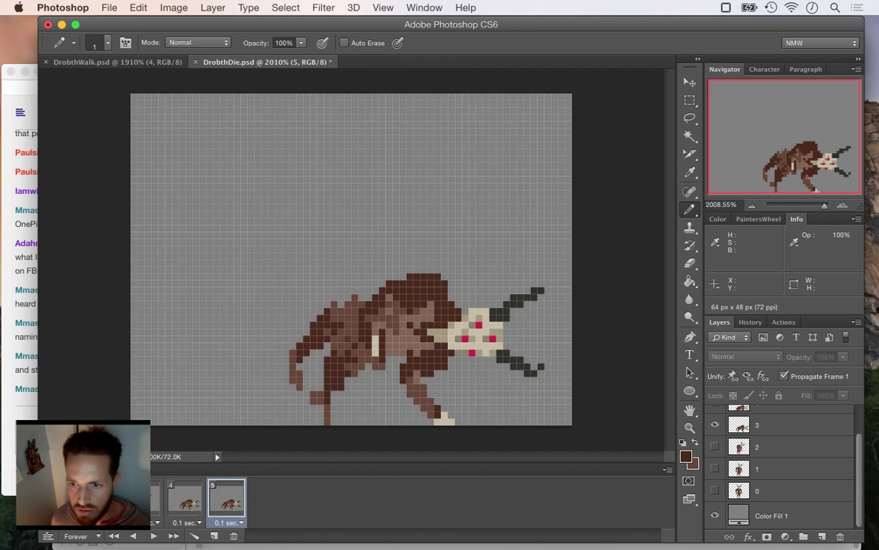
key(F2)
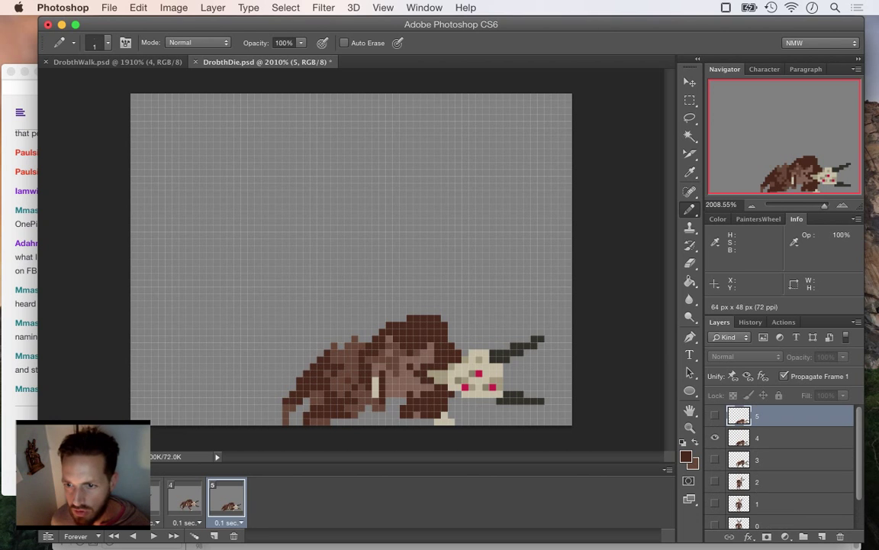
key(F2)
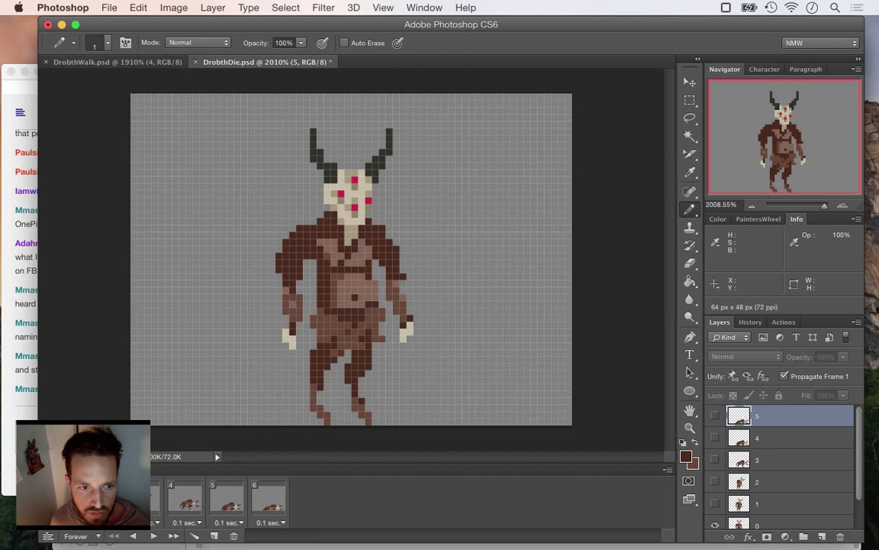
Set frame 6's delay to 1.0 second, preview the looping death animation, and return to the first frame.
click(271, 522)
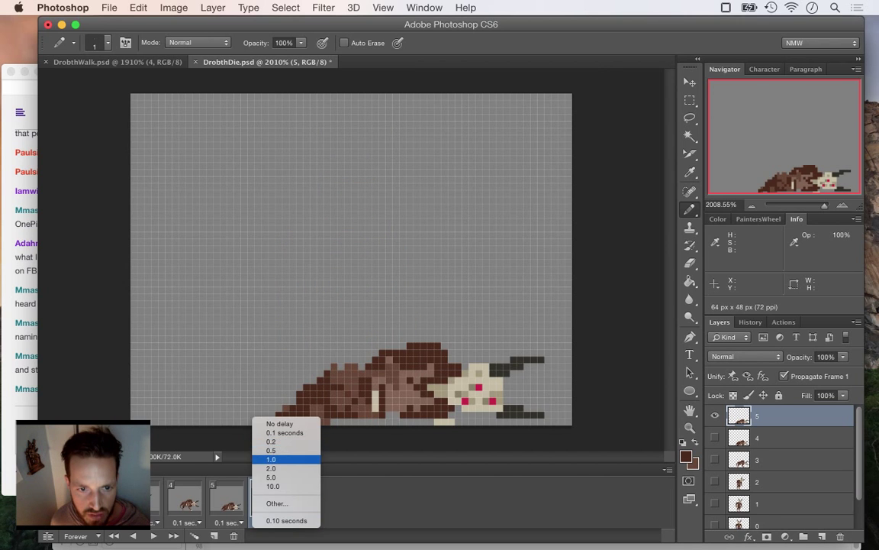
click(271, 459)
key(space)
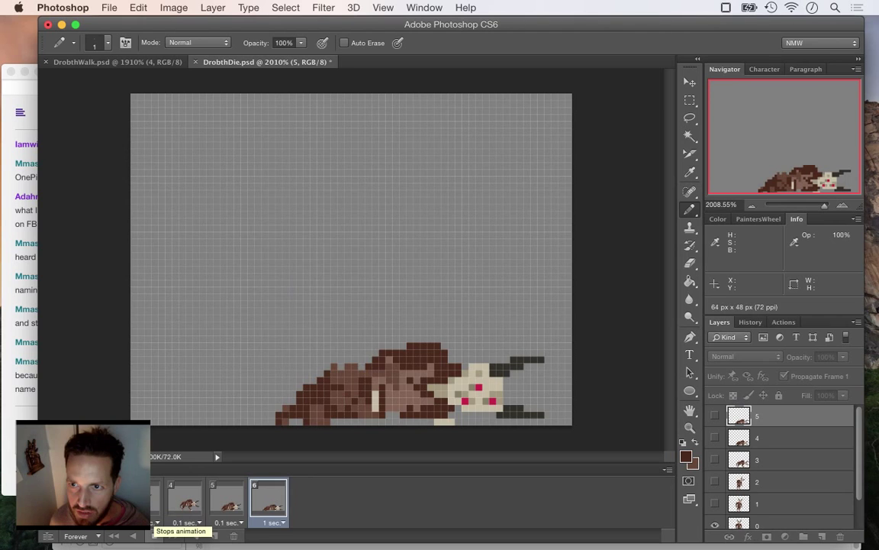
click(153, 536)
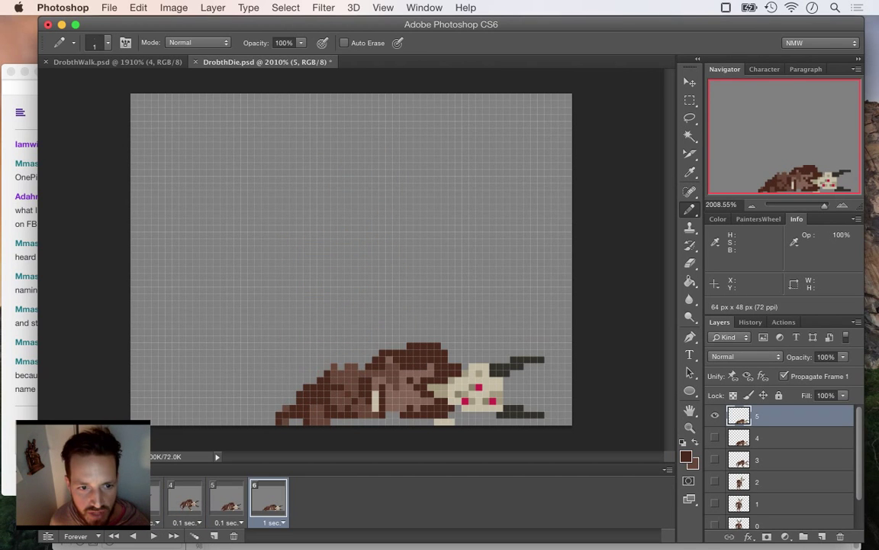
click(61, 500)
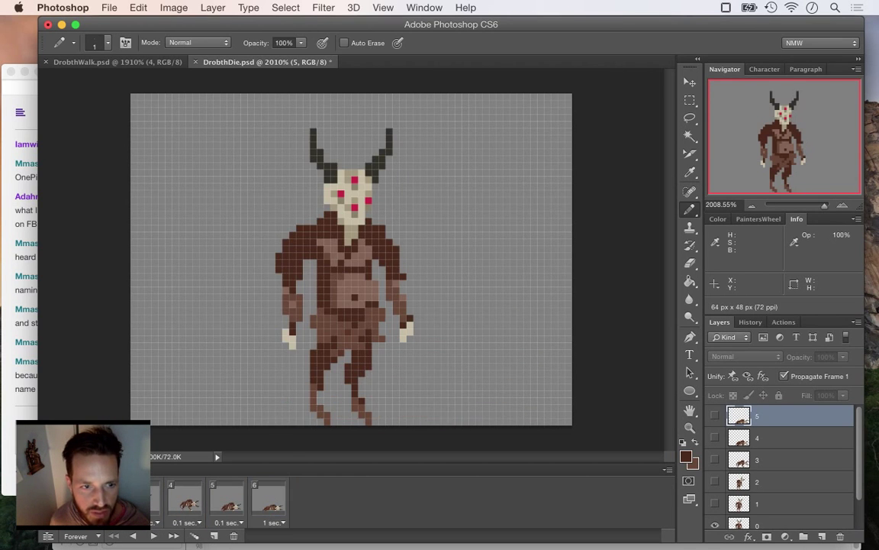
Read the newest Twitch chat messages in Safari, return to Photoshop, and preview the death animation again.
key(super+Tab)
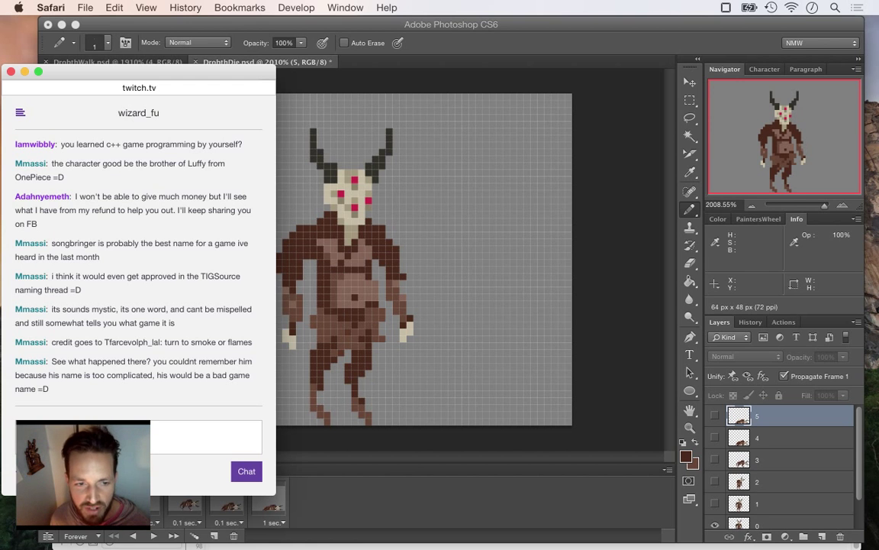
key(super+Tab)
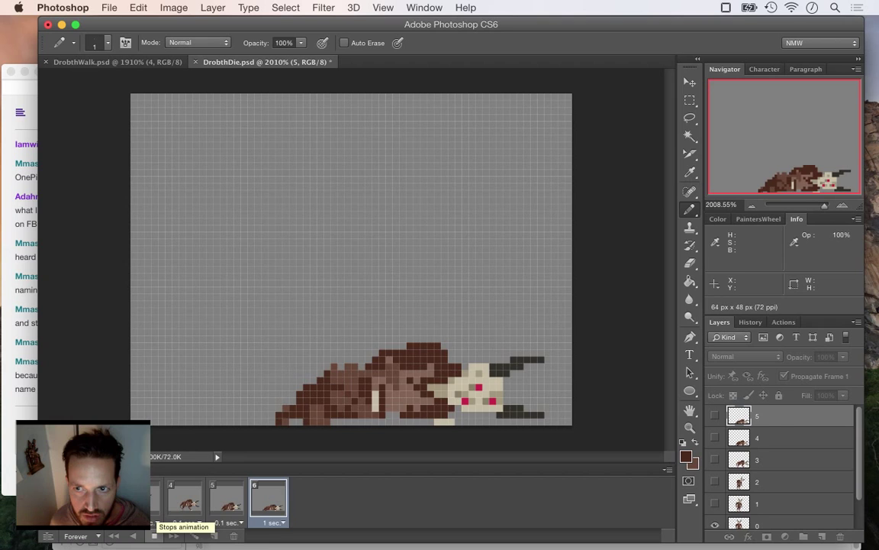
click(155, 535)
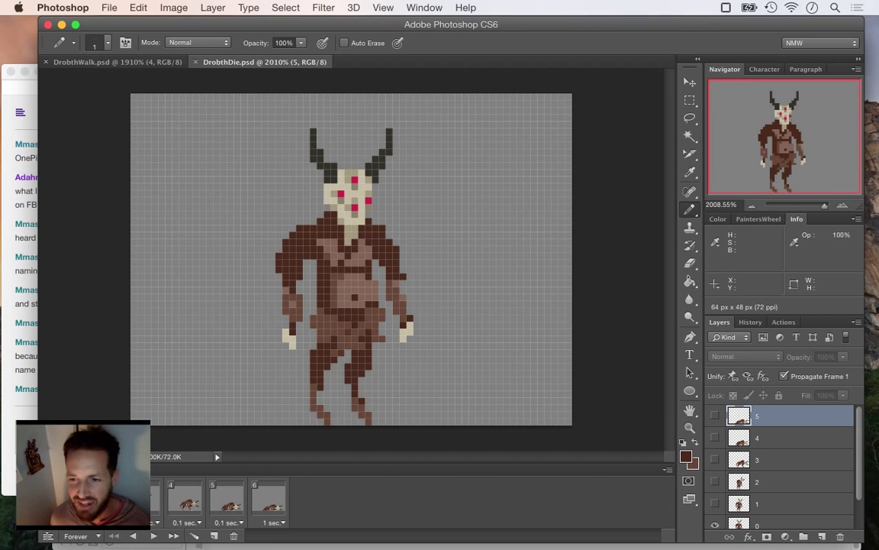
Hide the Color Fill 1 layer and export the standing first frame for web as DrobthDie0.png in the Foes folder.
scroll(778, 466, down, 2)
click(715, 515)
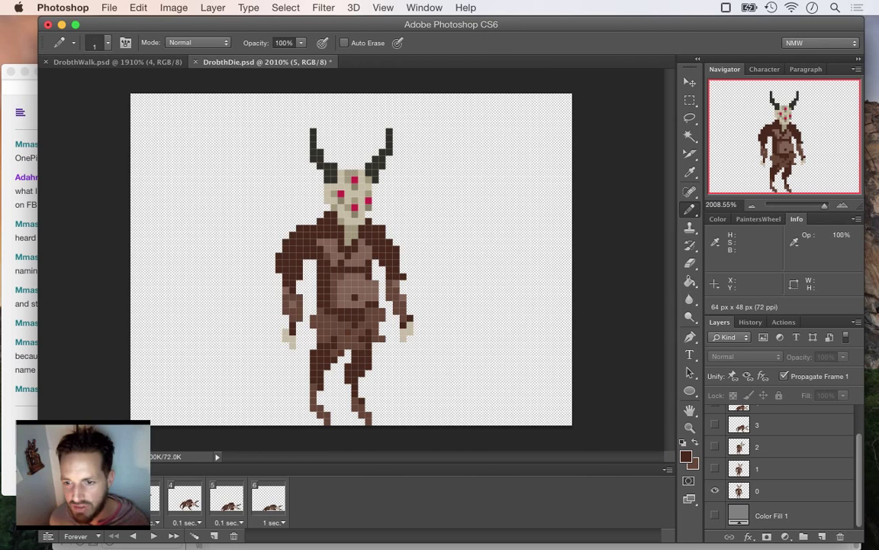
click(109, 7)
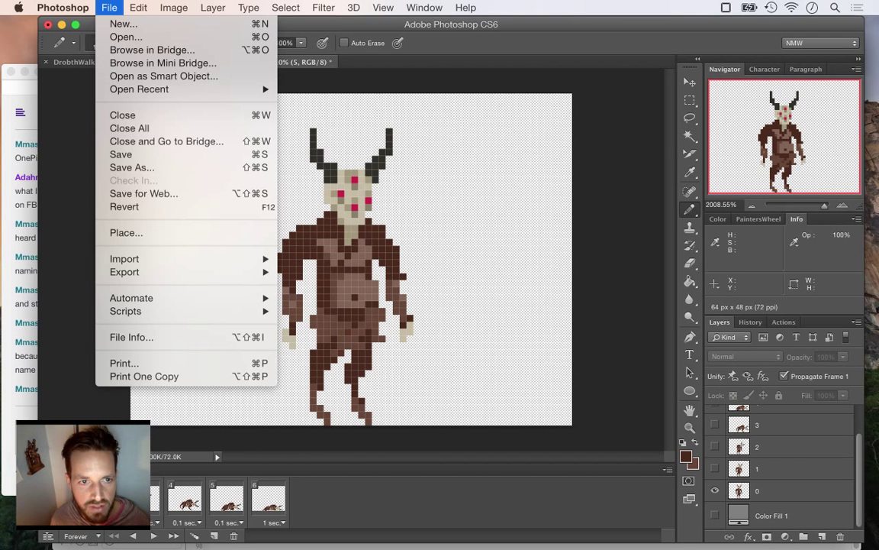
click(144, 193)
click(110, 7)
click(133, 175)
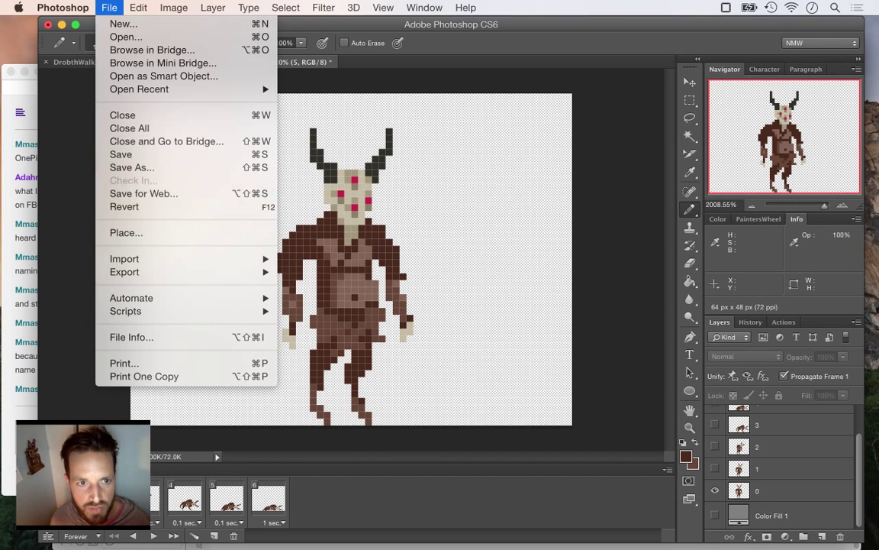
key(Return)
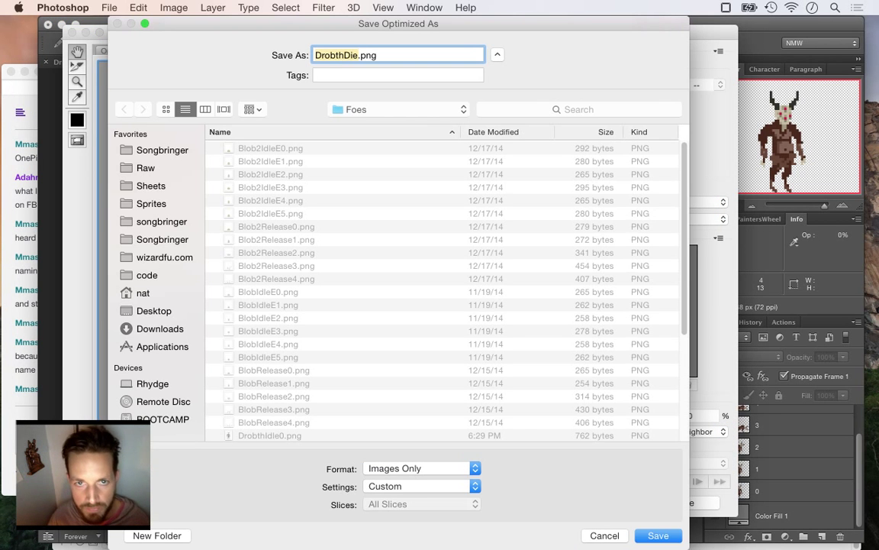
text(DrobthDie0)
key(Return)
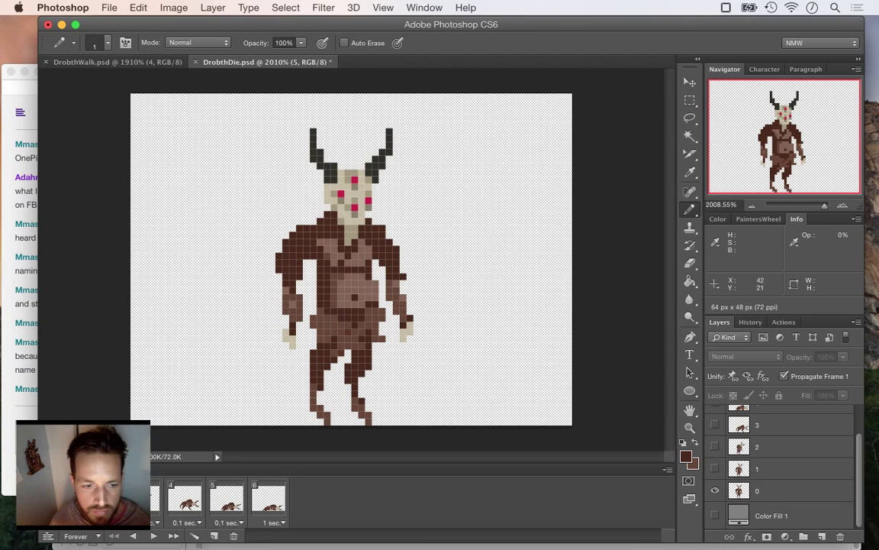
Export the second animation frame for web as DrobthDie1.png in the Foes folder.
click(101, 497)
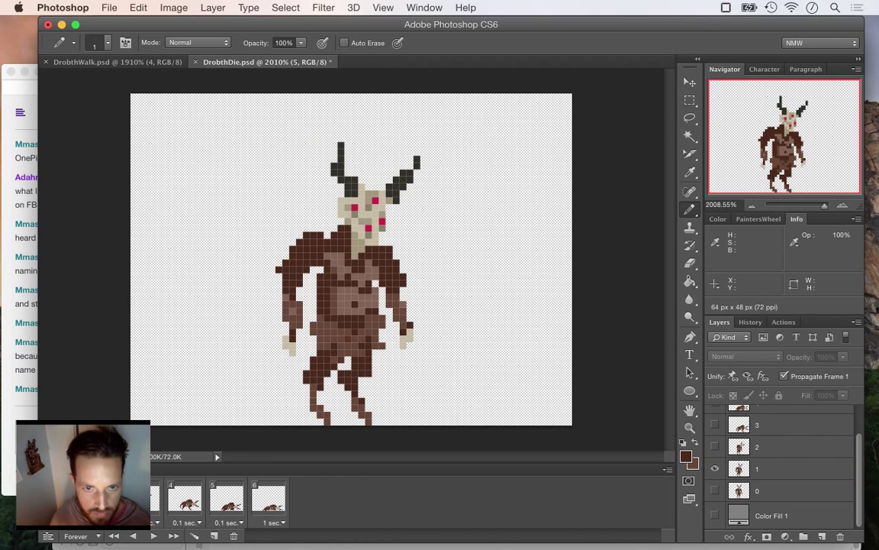
key(super+alt+shift+s)
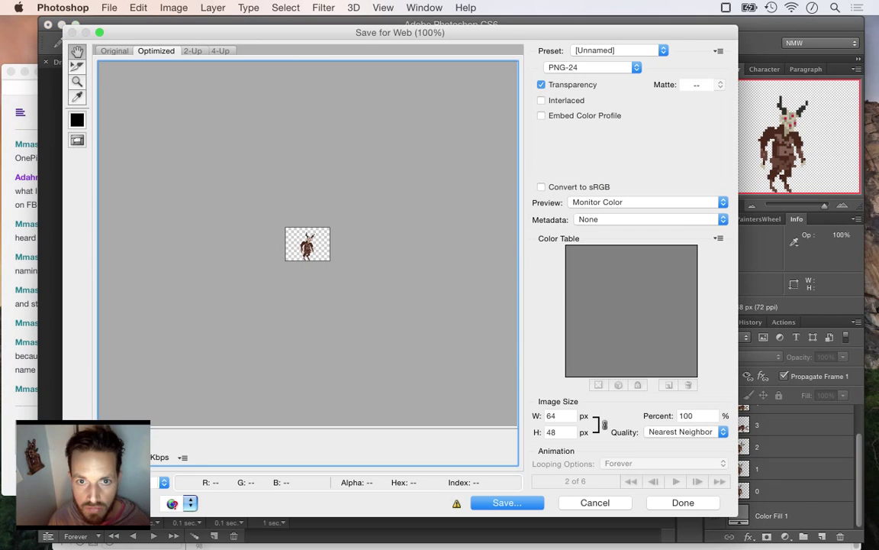
key(Return)
text(1.png)
key(Return)
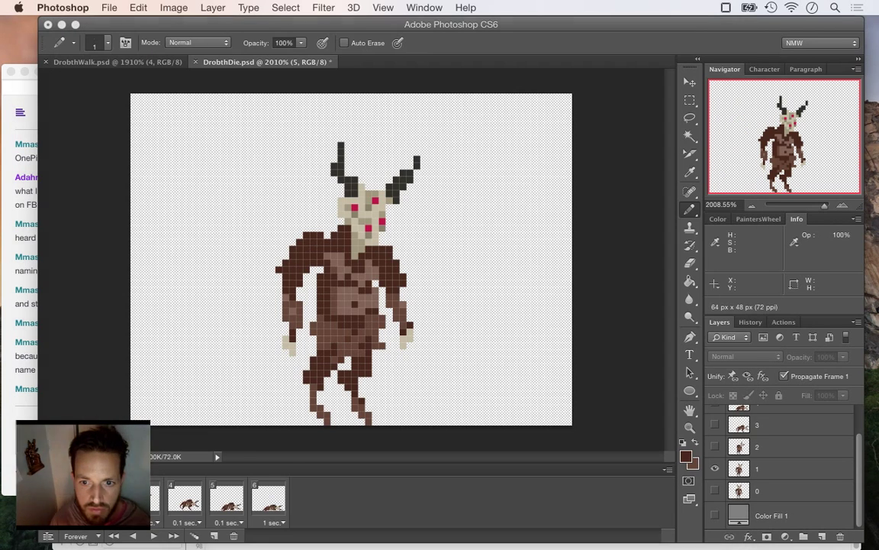
Check the latest Twitch chat messages in Safari and return to Photoshop.
drag(38, 458, 36, 458)
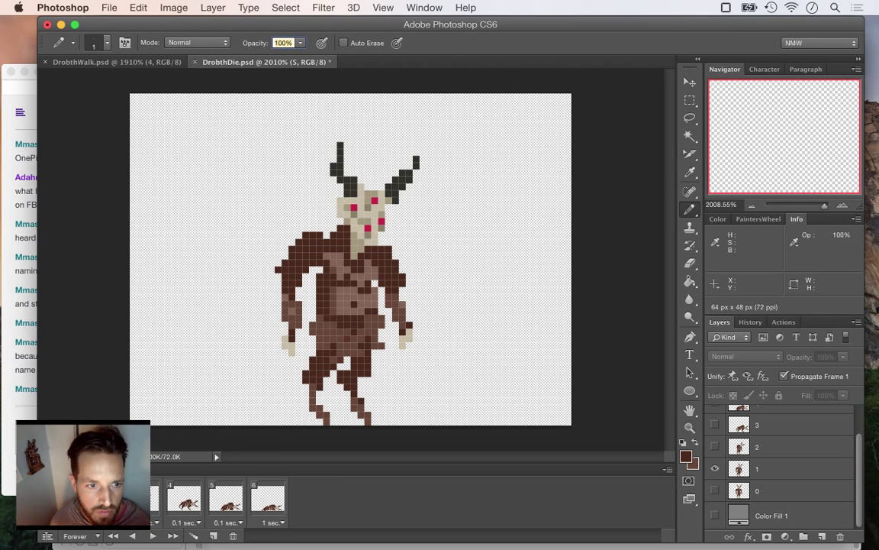
click(28, 458)
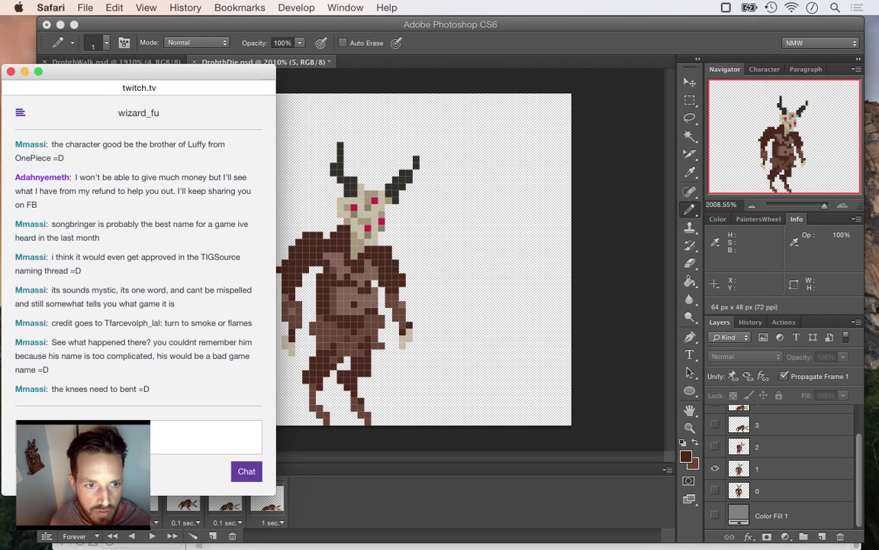
key(super+Tab)
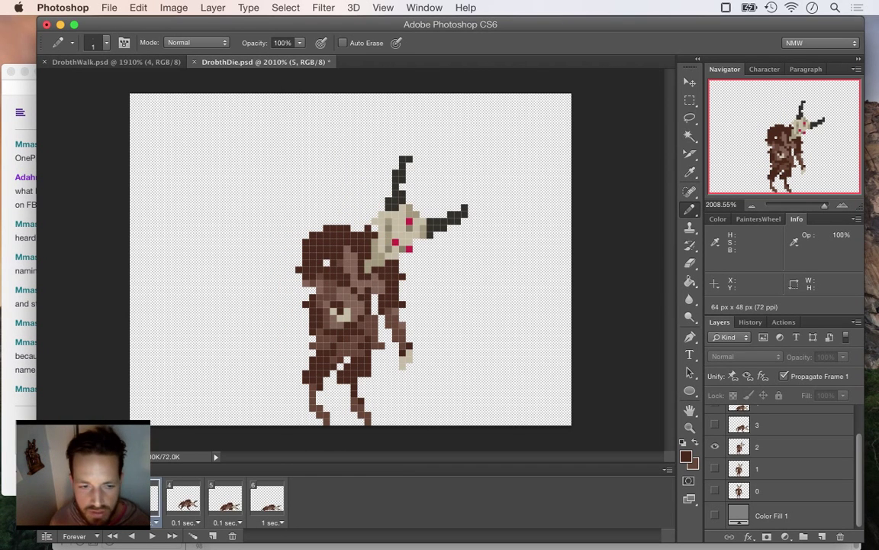
Compare the poses in animation frames 2, 3 and 4 by switching between them, keeping the frame delays as they are.
click(101, 498)
click(143, 522)
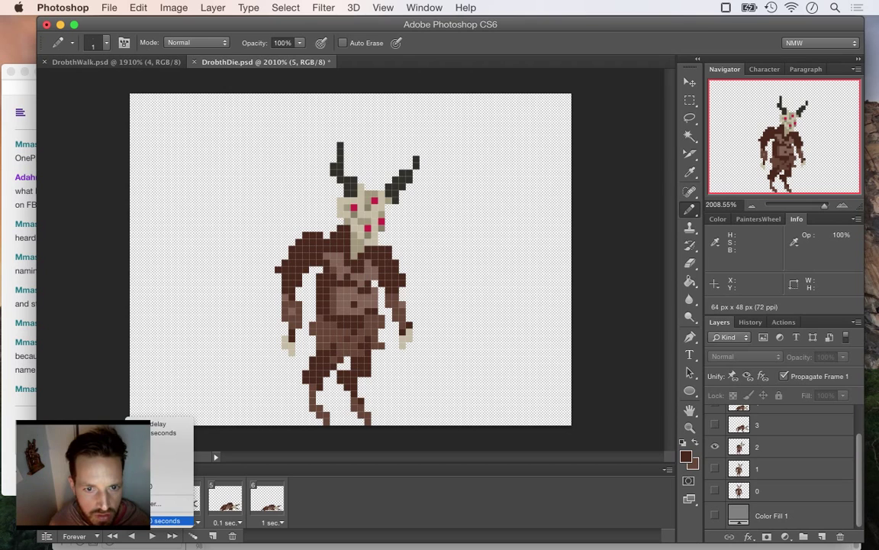
click(144, 521)
click(101, 497)
click(143, 498)
click(184, 499)
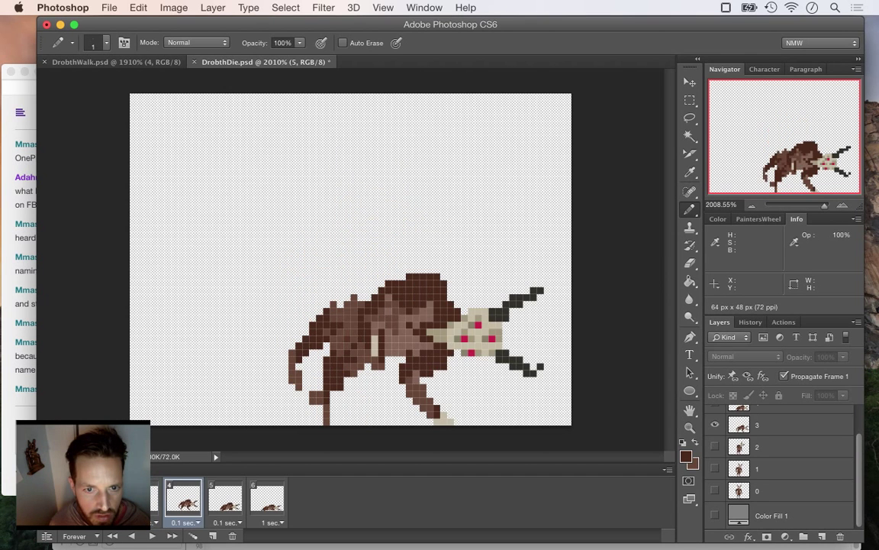
click(143, 497)
click(184, 498)
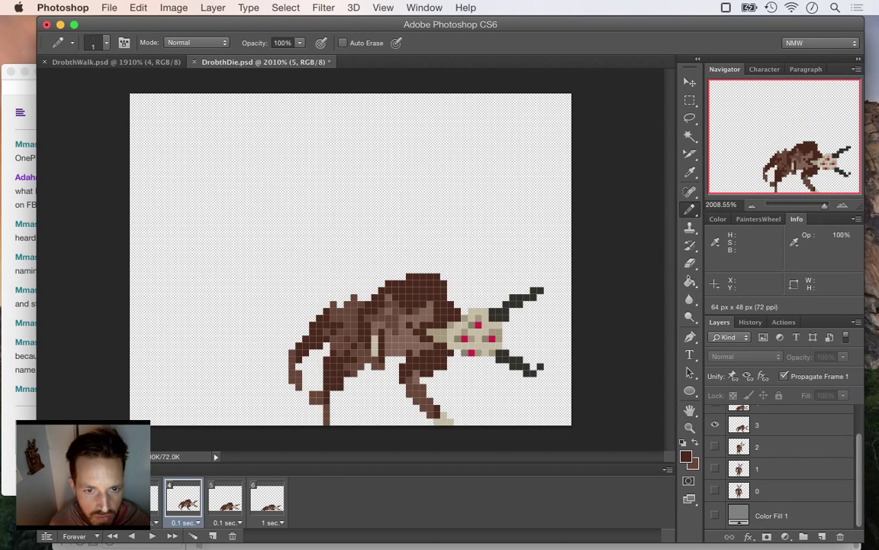
click(143, 497)
click(100, 497)
Export the third animation frame, with the creature leaning forward, for web as DrobthDie2.png in the Foes folder.
click(143, 497)
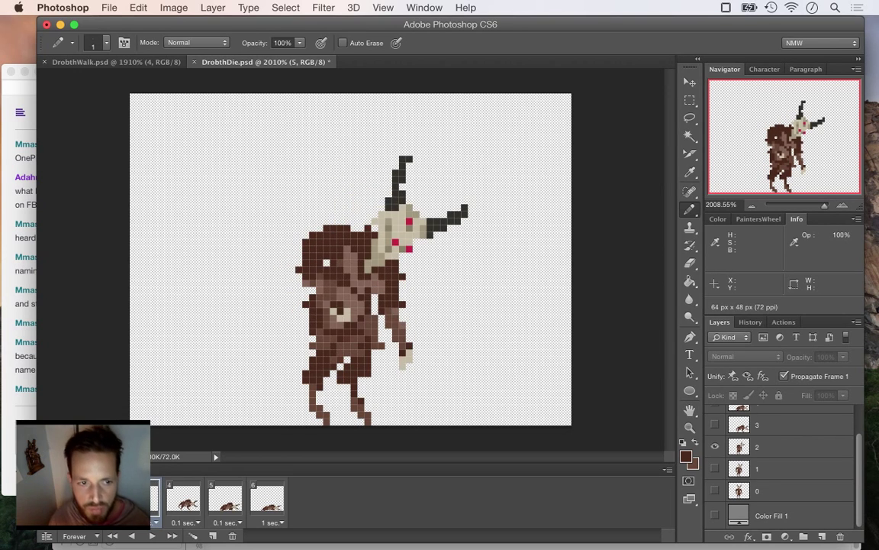
key(super+alt+shift+s)
key(Return)
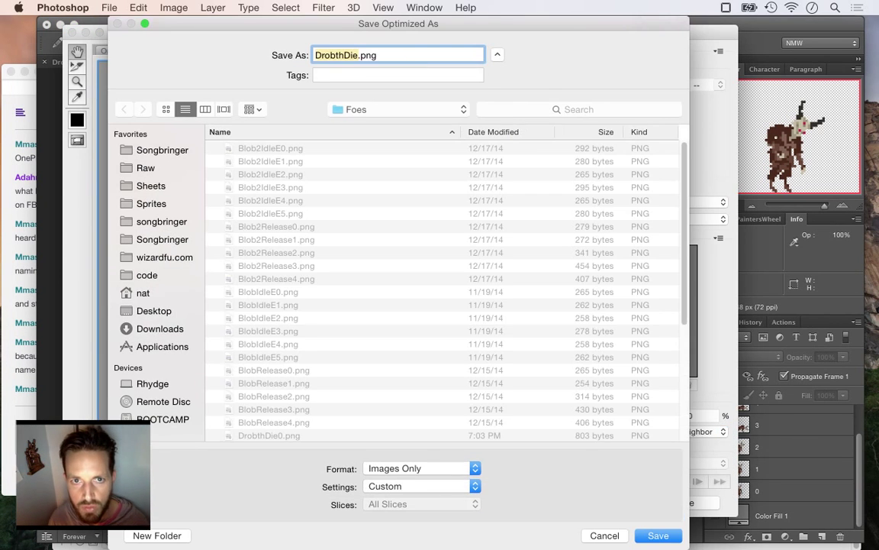
key(Right)
text(2)
key(Return)
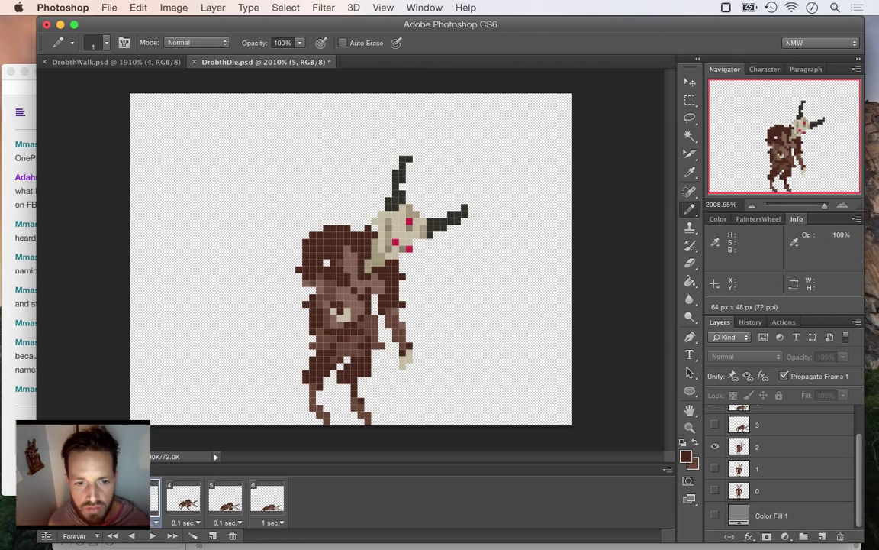
Export the fourth animation frame, with the creature on all fours, for web as DrobthDie3.png in the Foes folder.
click(184, 499)
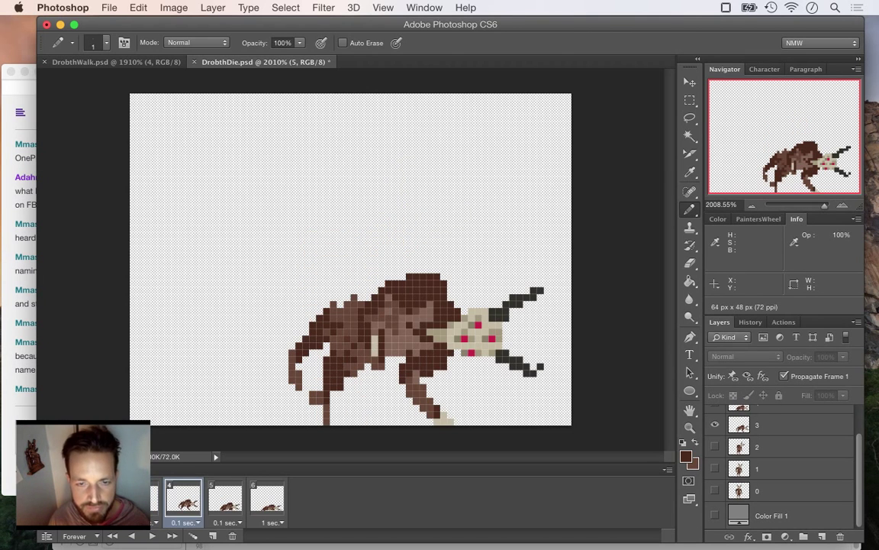
key(super+alt+shift+s)
key(Return)
key(Right)
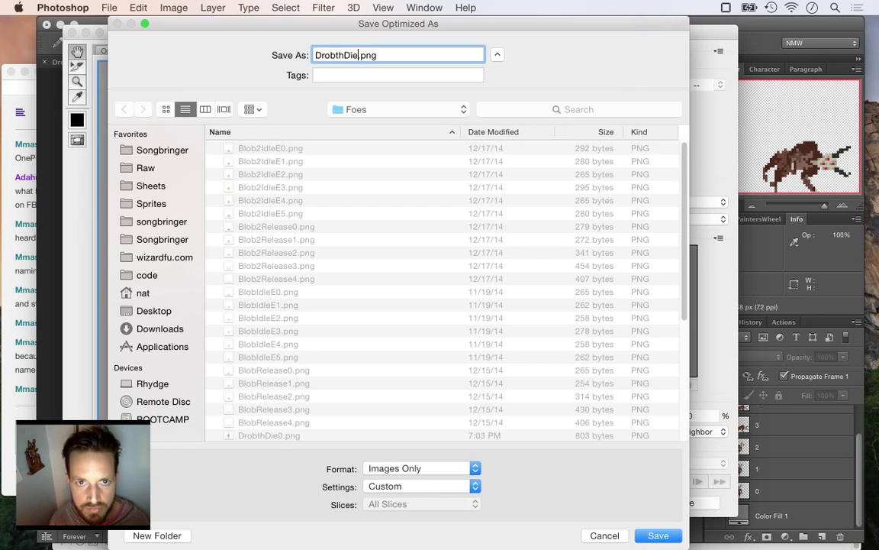
text(3)
key(Return)
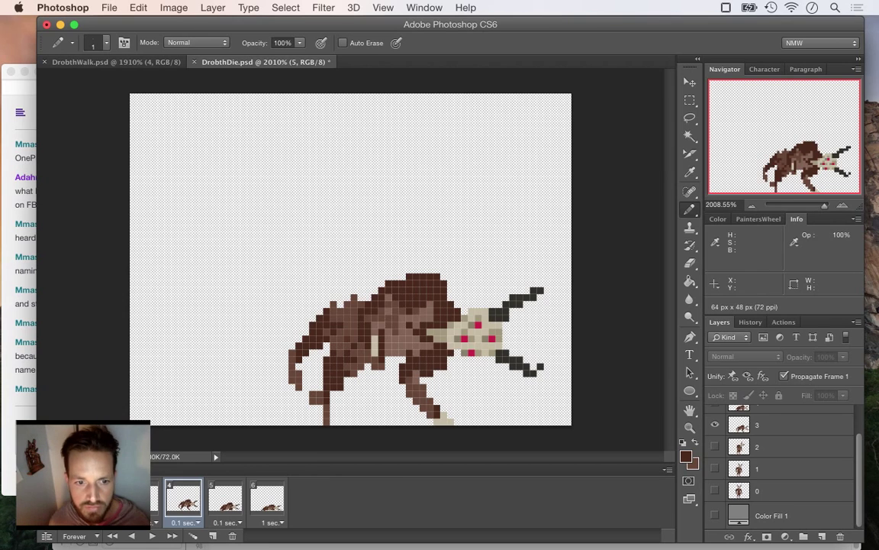
Export the fifth animation frame for web as DrobthDie4.png in the Foes folder.
click(226, 499)
key(super+alt+shift+s)
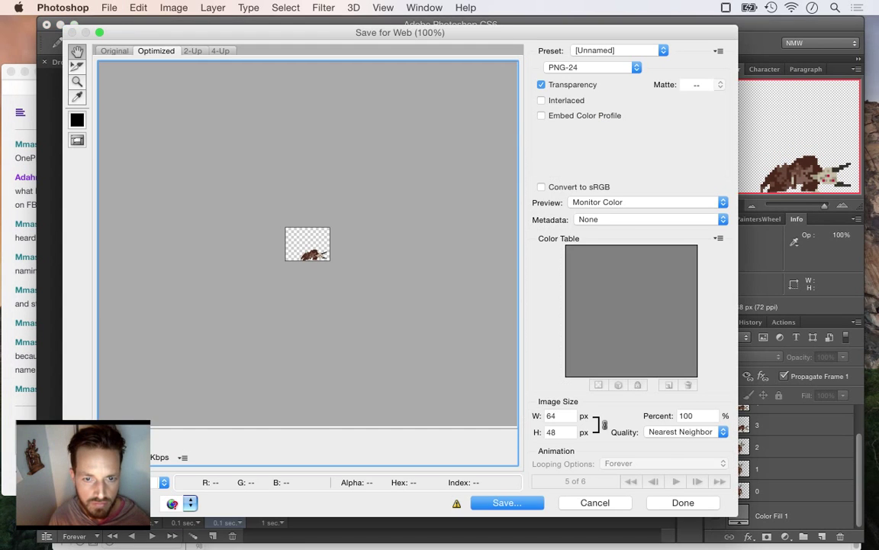
key(Return)
key(Right)
text(4)
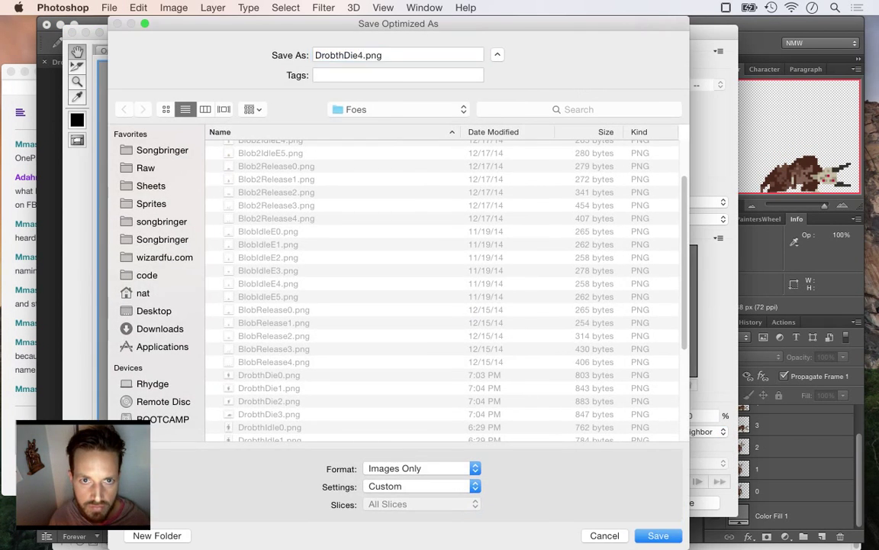
key(Return)
Export the sixth animation frame, with the creature collapsed, for web as DrobthDie5.png in the Foes folder.
click(267, 500)
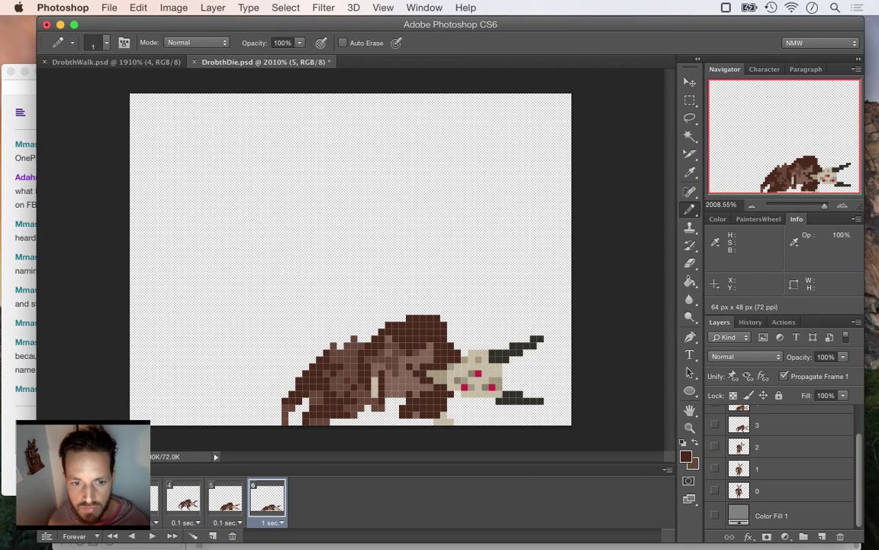
key(super+alt+shift+s)
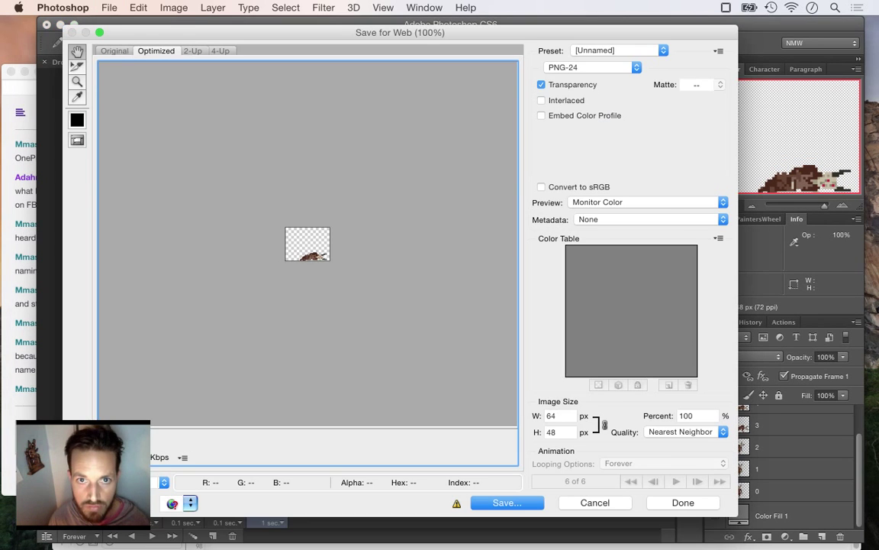
key(Return)
key(Right)
text(5)
key(Return)
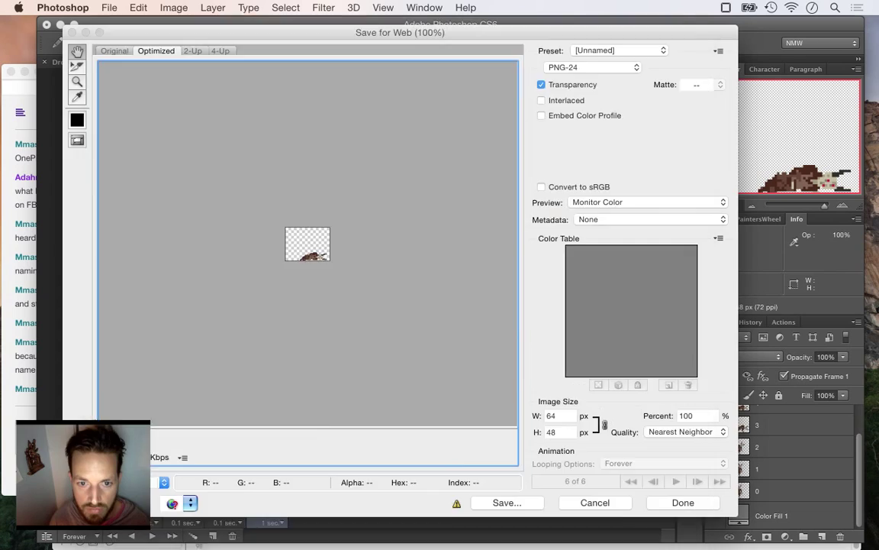
Switch to Xcode, open Drobth.plist from the Profiles folder and duplicate the run dictionary under animations.
key(super+Tab)
key(super+Tab)
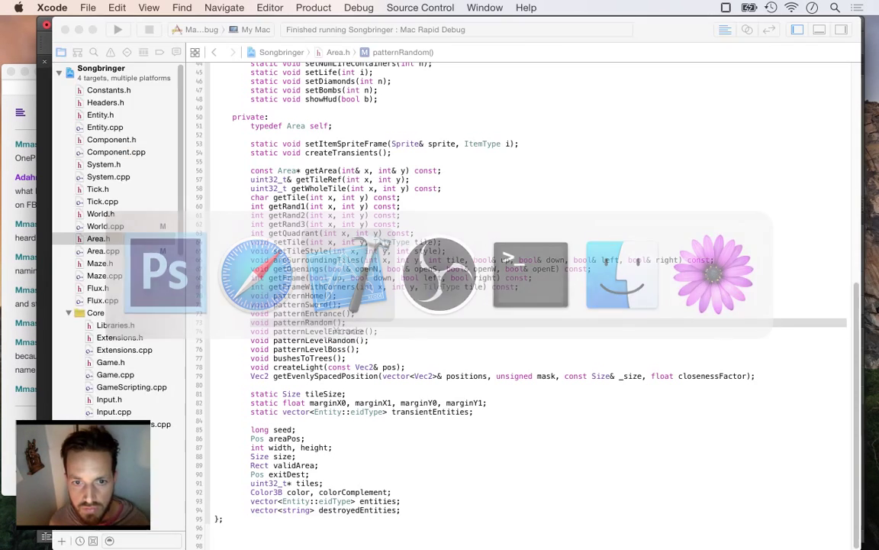
scroll(114, 237, down, 15)
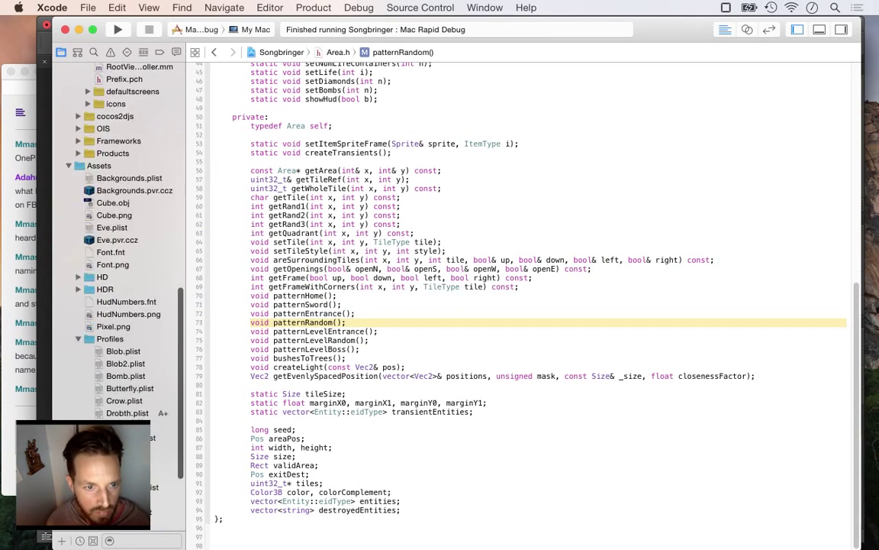
click(127, 334)
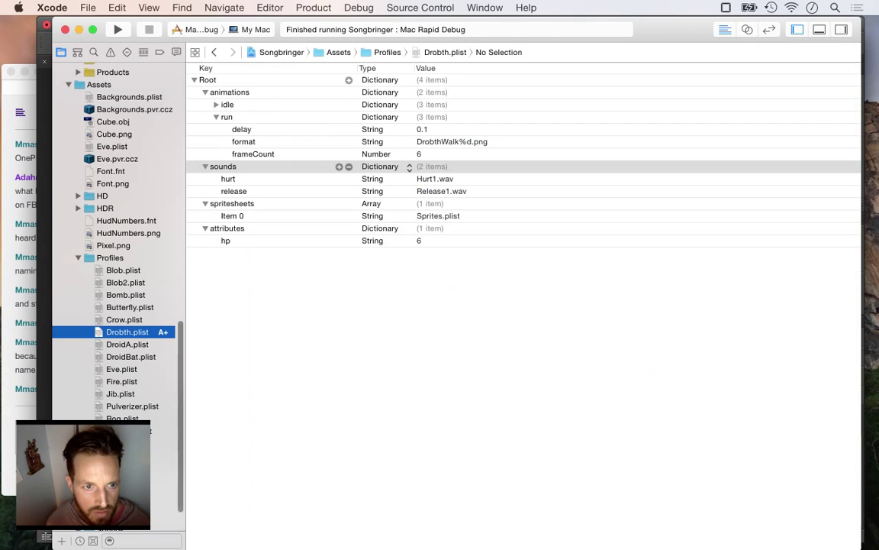
click(227, 118)
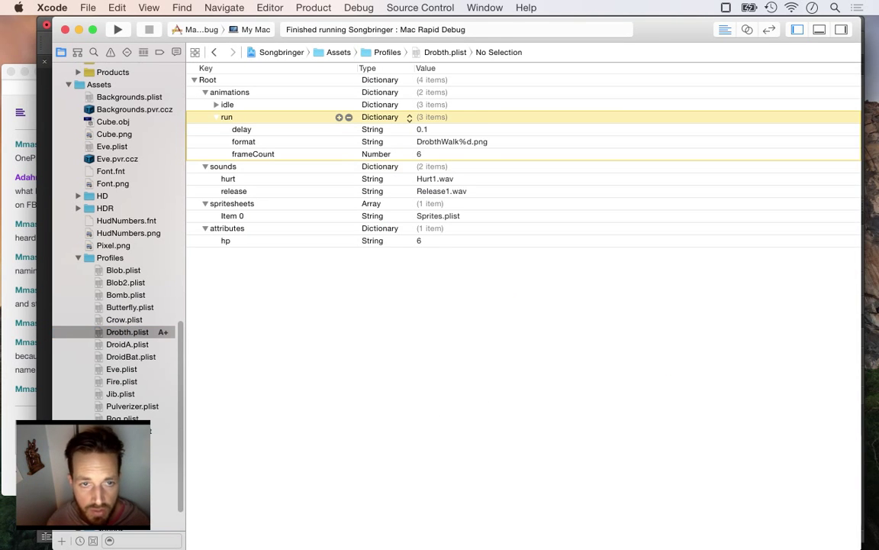
key(Left)
key(super+c)
key(super+v)
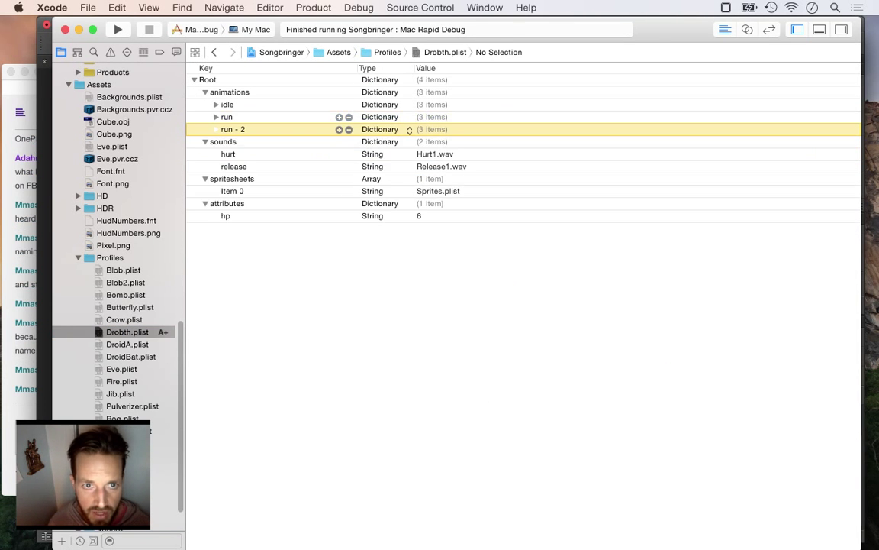
Rename the duplicated run dictionary to release and expand its entries.
key(Return)
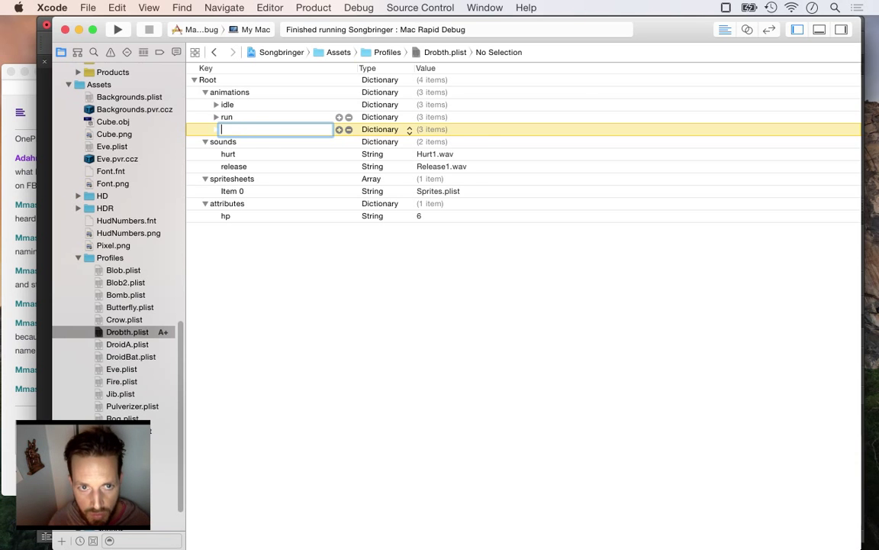
text(release)
key(Return)
key(Right)
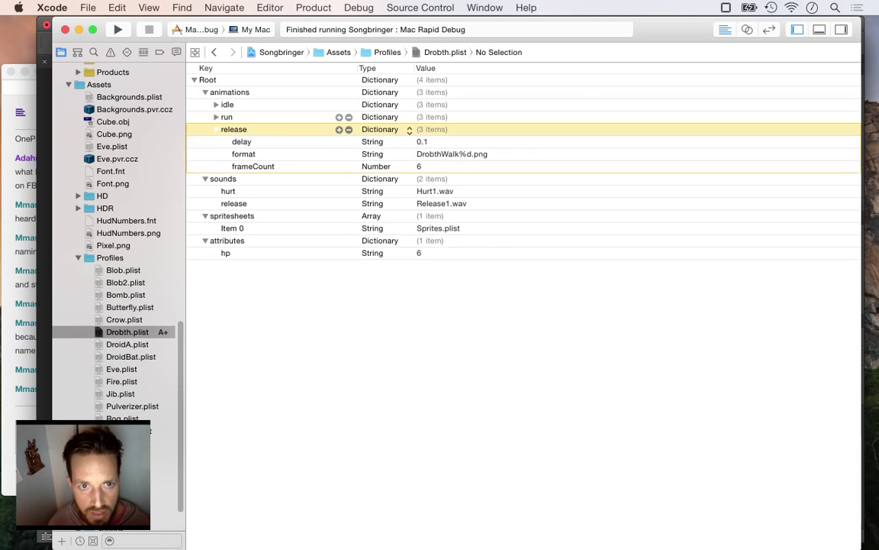
Set the release animation's format to DrobthDie%d.png, check the frame delays in Photoshop, and save Drobth.plist.
key(Down)
key(Down)
key(Return)
key(Tab)
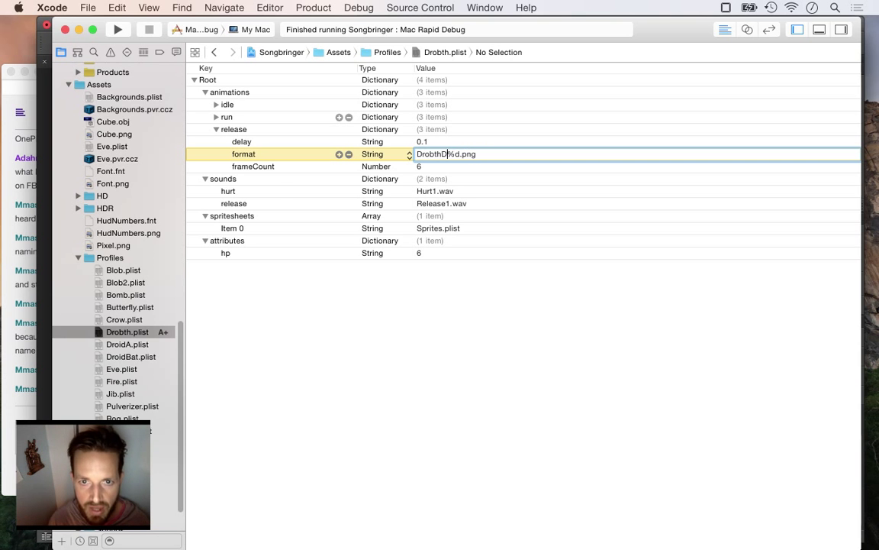
key(Tab)
key(super+Tab)
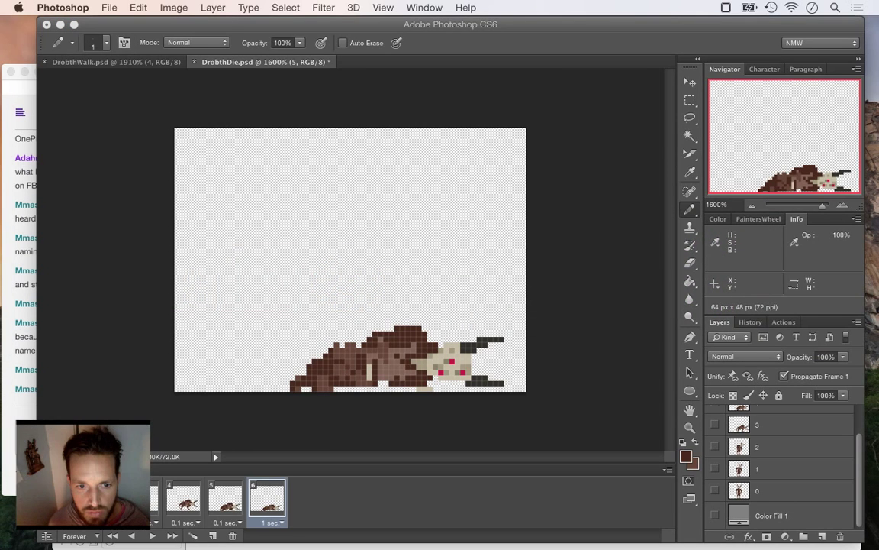
key(super+Tab)
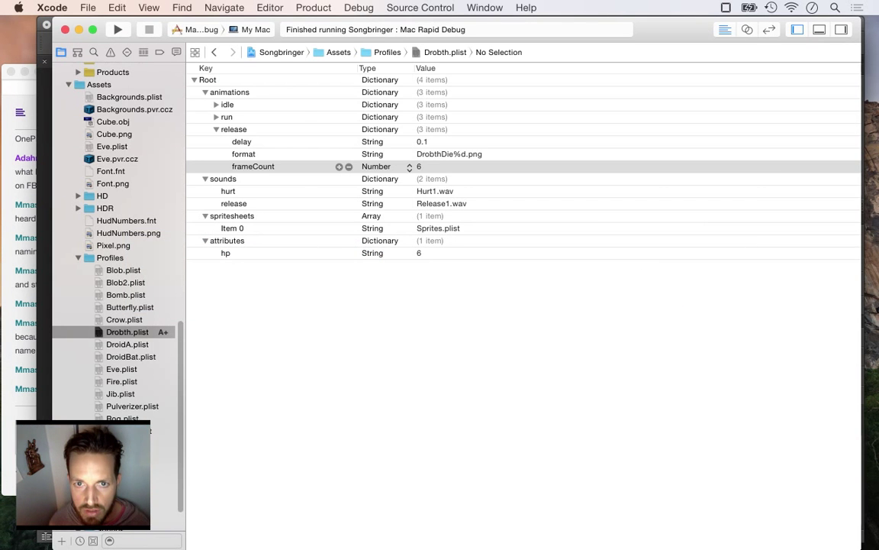
click(422, 142)
key(super+s)
Glance at the stream chat, build and run Songbringer from Xcode, and quit the game in its starting room.
click(18, 244)
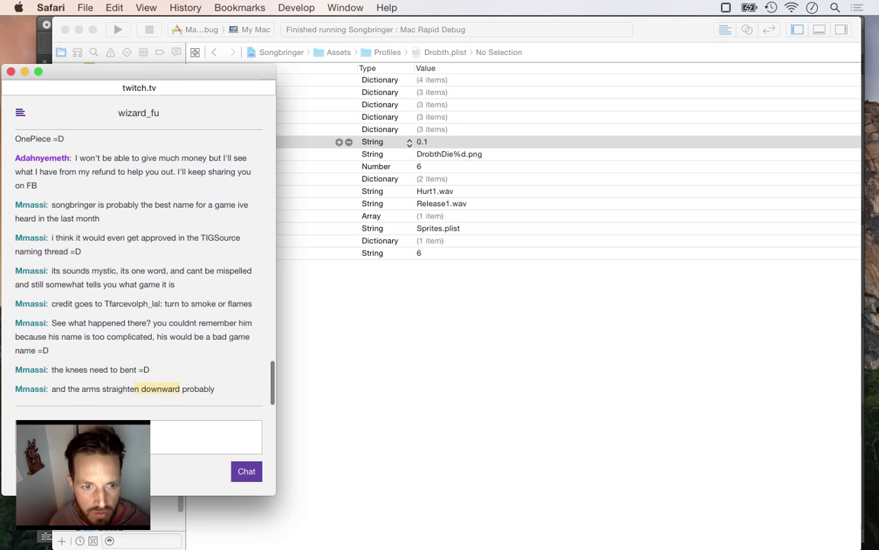
key(super+Tab)
scroll(118, 229, up, 10)
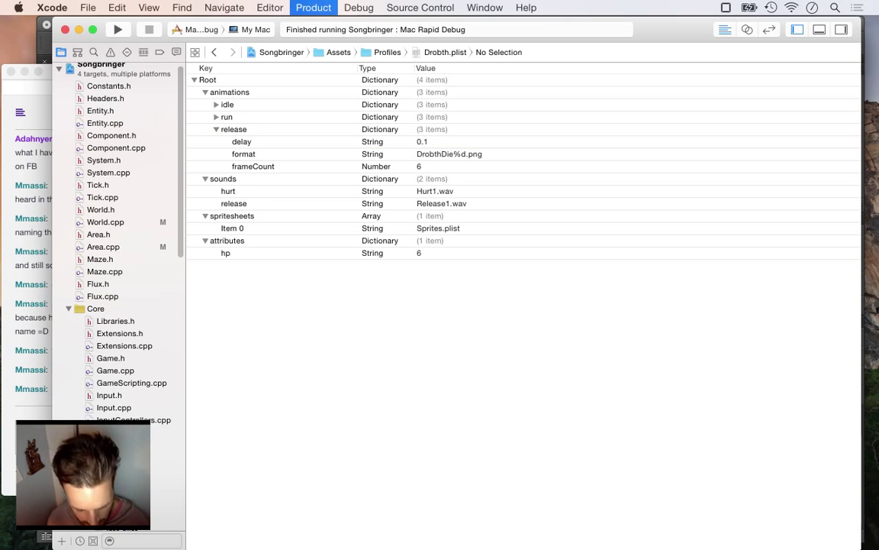
key(super+r)
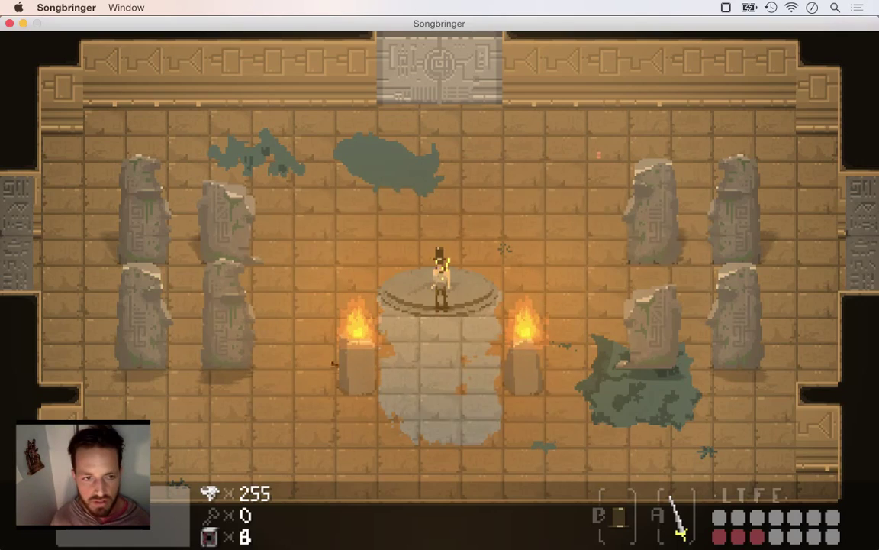
key(super+q)
key(super+g)
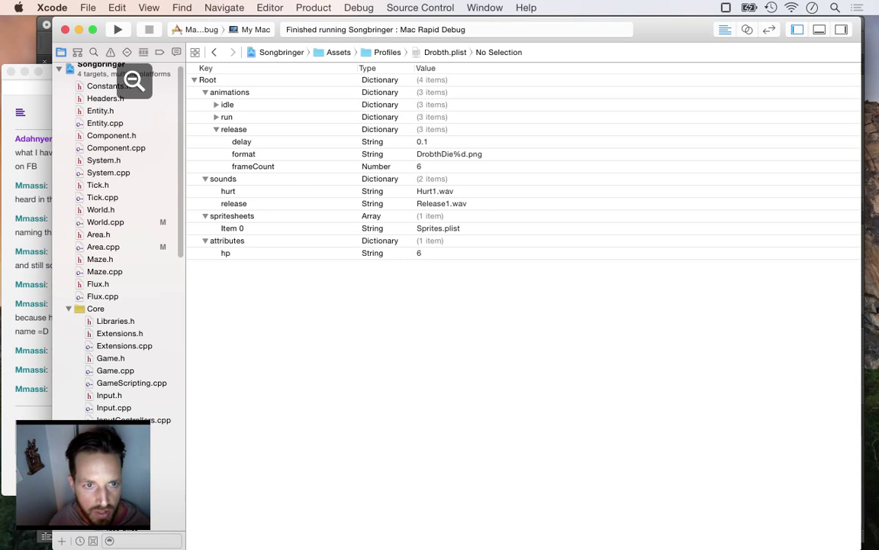
Check the stream chat, then examine the foe selection code in Area.cpp and the start position and seed in World.cpp.
key(super+Tab)
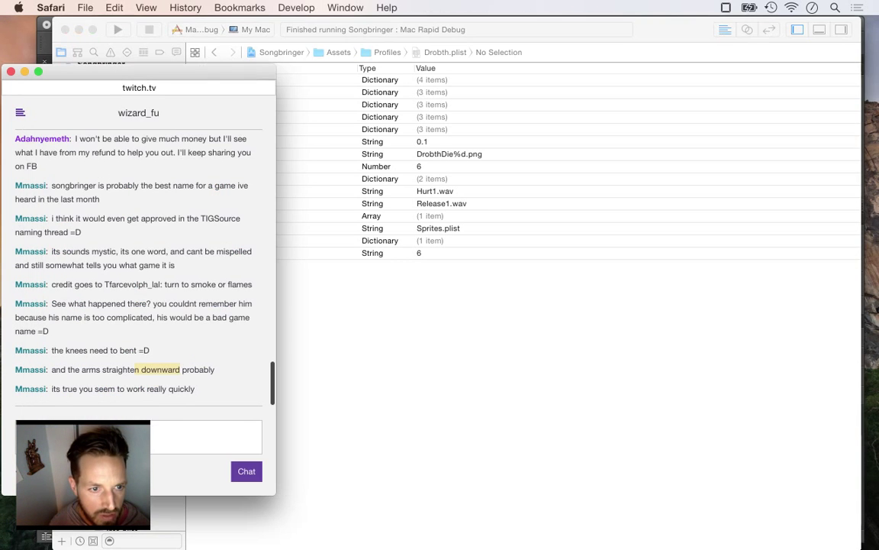
key(super+Tab)
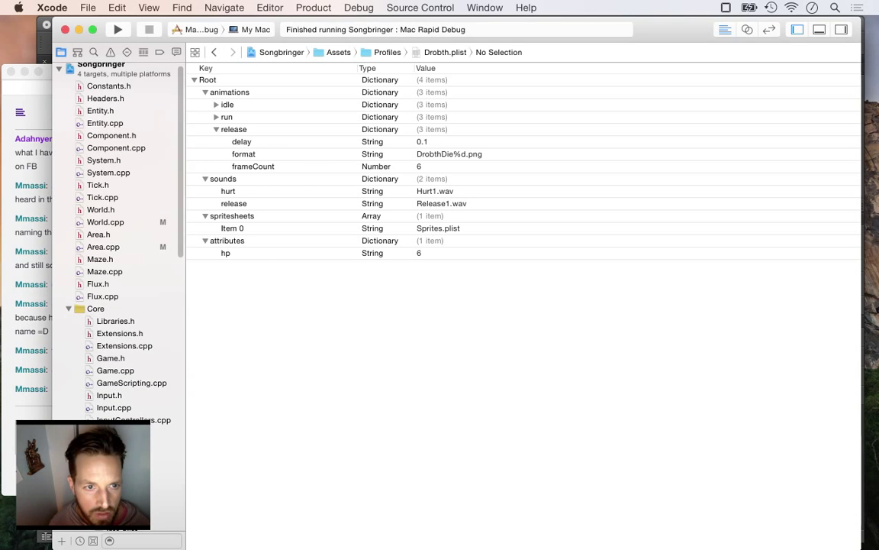
scroll(114, 229, down, 2)
click(104, 222)
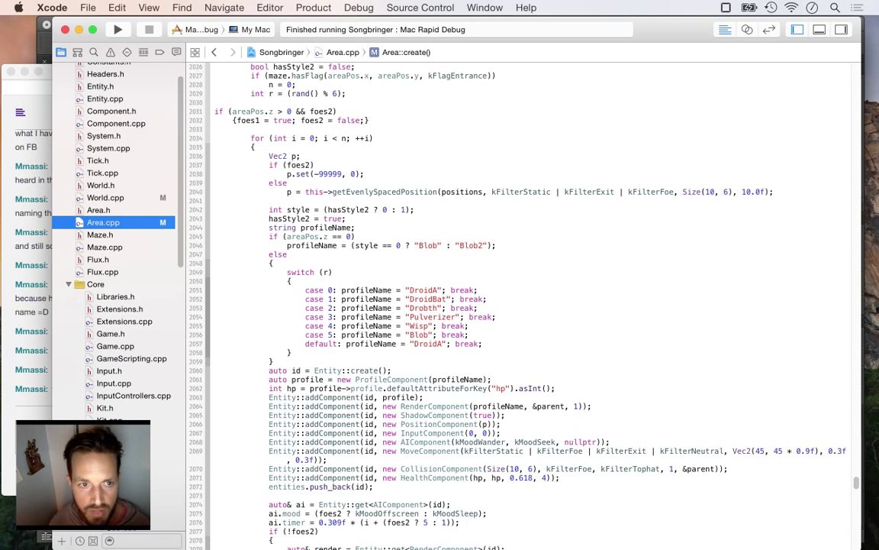
key(Up)
key(Up)
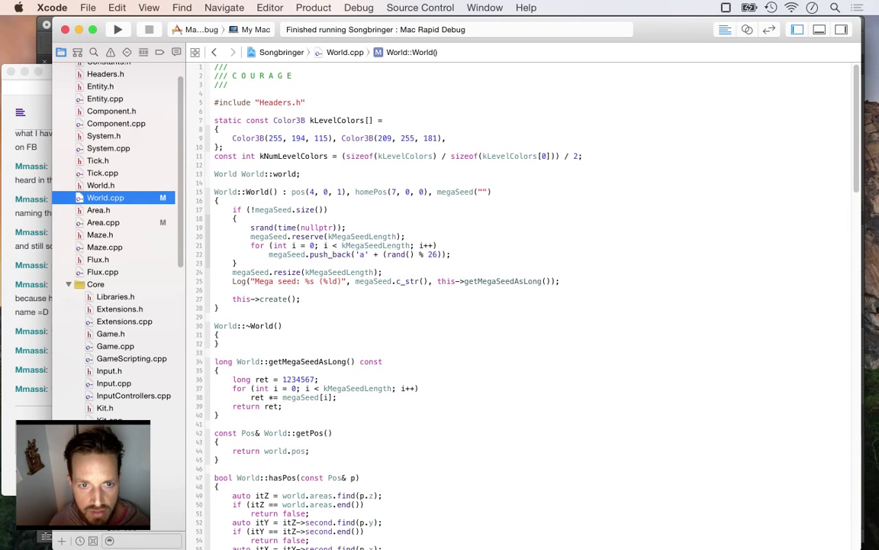
key(super+z)
key(super+z)
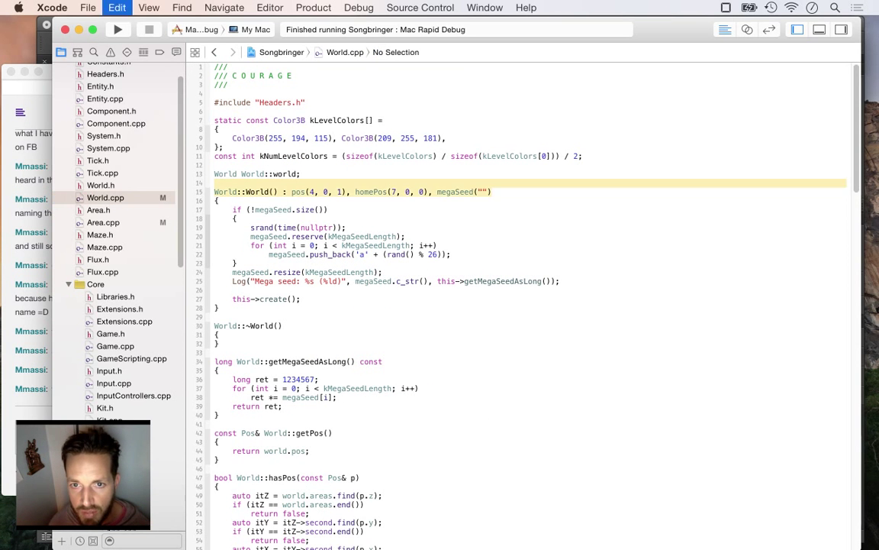
Run Songbringer again and walk the character through the east room and north into the room of horned creatures.
key(super+r)
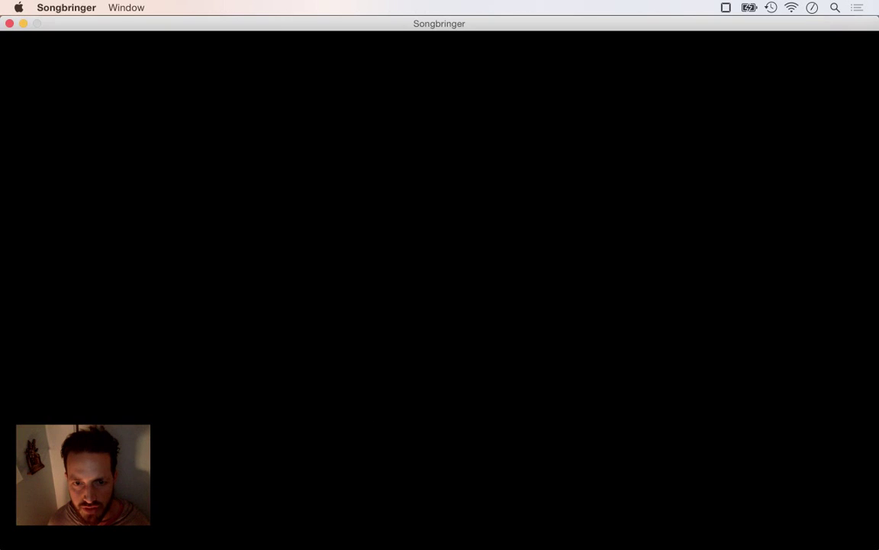
key(Right)
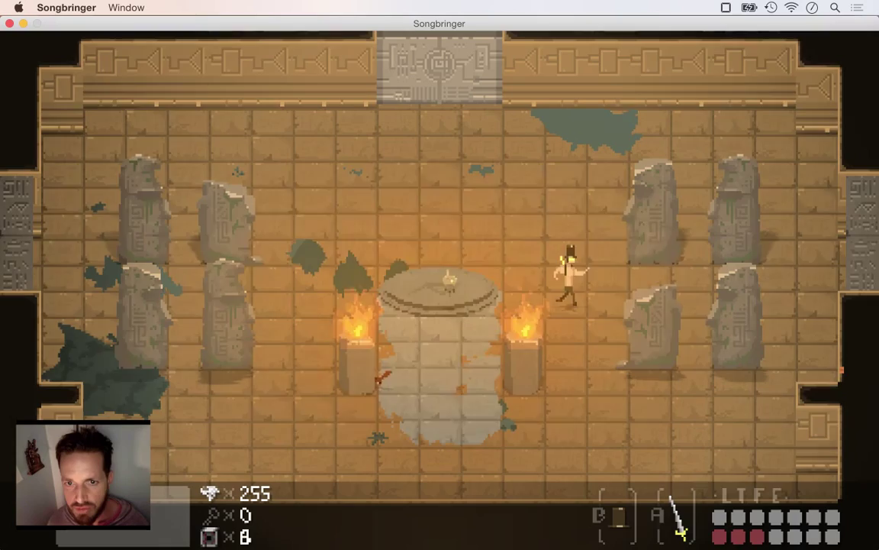
key(Right)
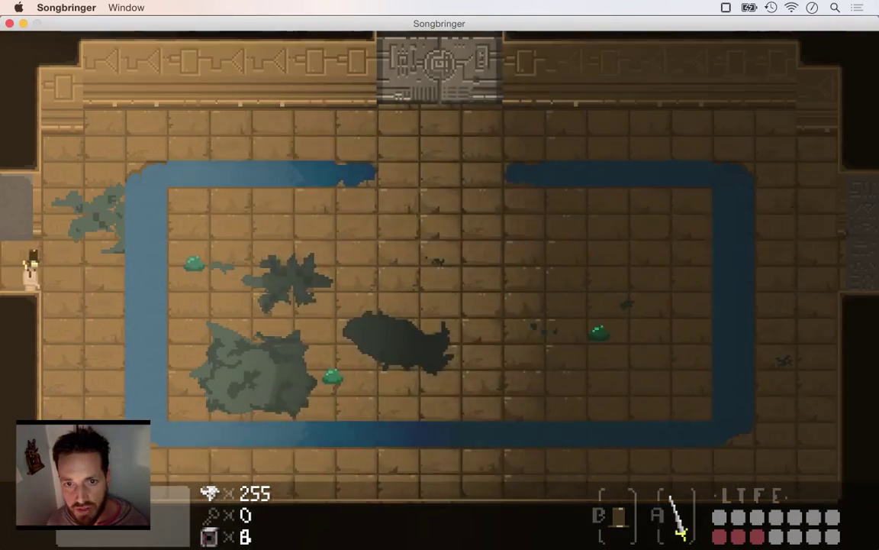
key(Up)
key(Right)
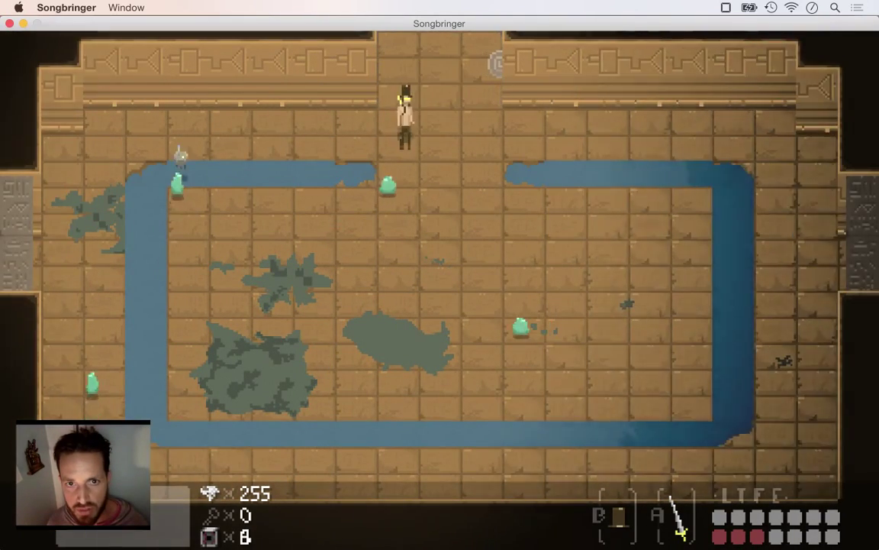
key(Up)
key(Up)
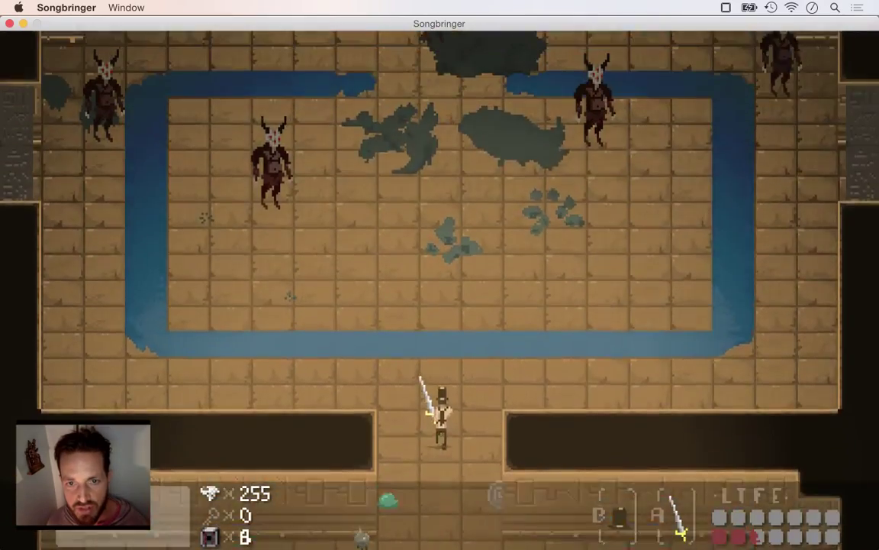
key(Left)
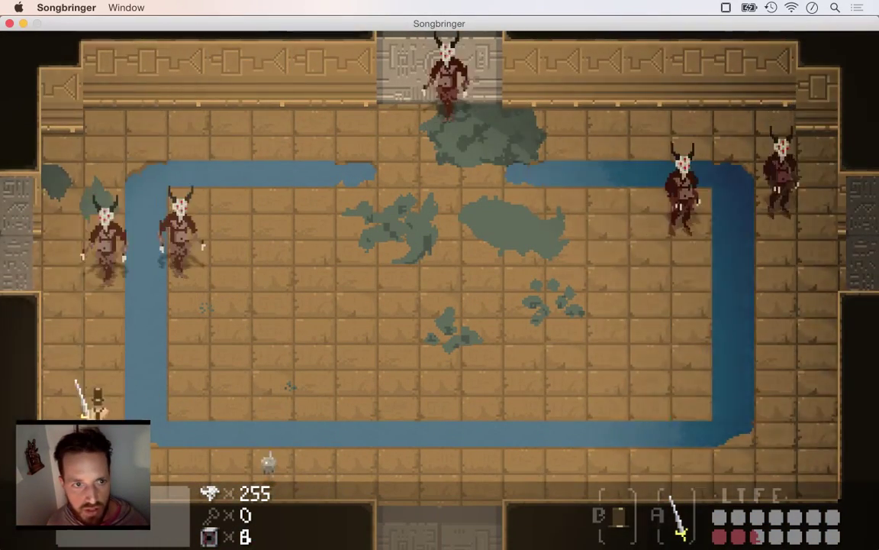